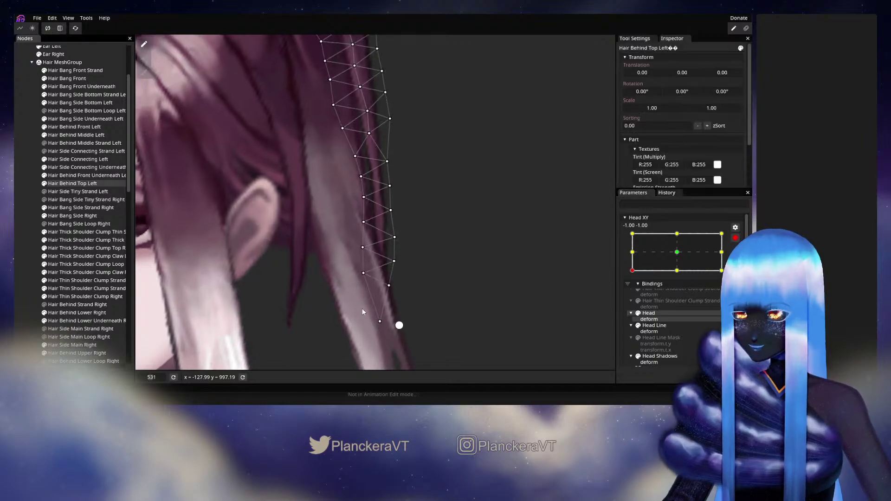
- Reposition the lowest edge vertices of the Hair Behind Top Left mesh along the strand beside the ear for Head XY -1.00, -1.00
left_click_drag(354, 271, 329, 234)
left_click(331, 215)
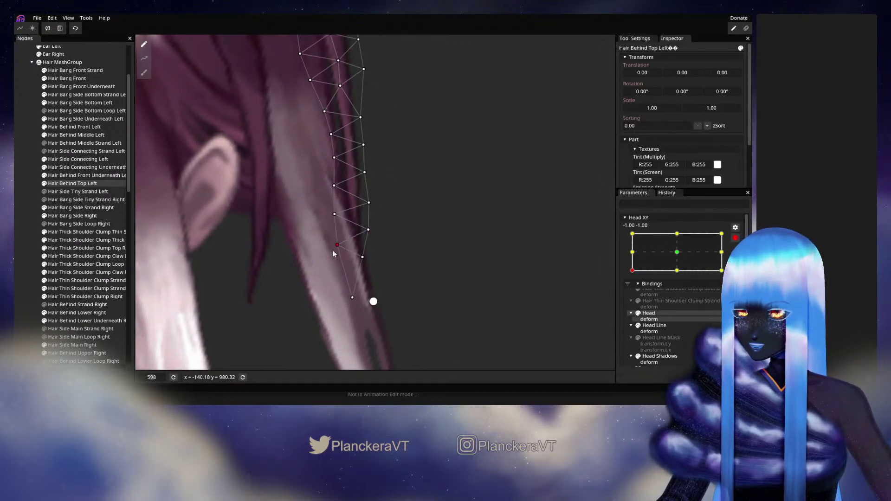
left_click_drag(363, 261, 365, 261)
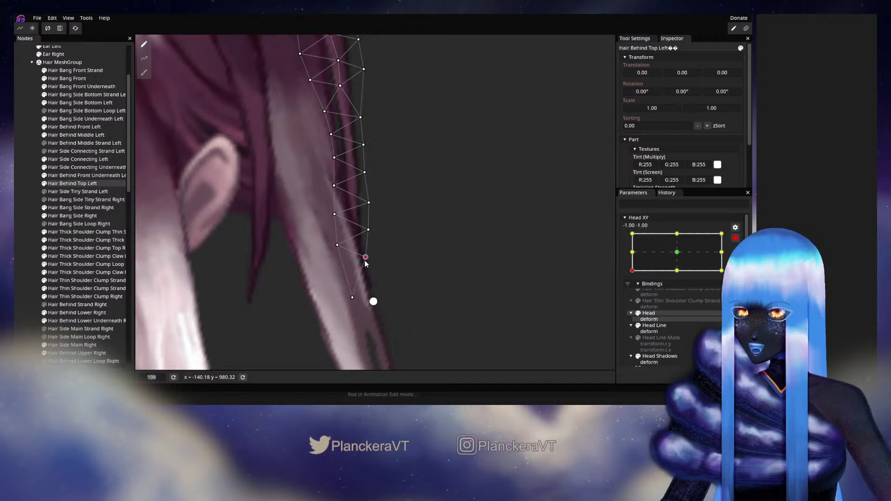
left_click(18, 193)
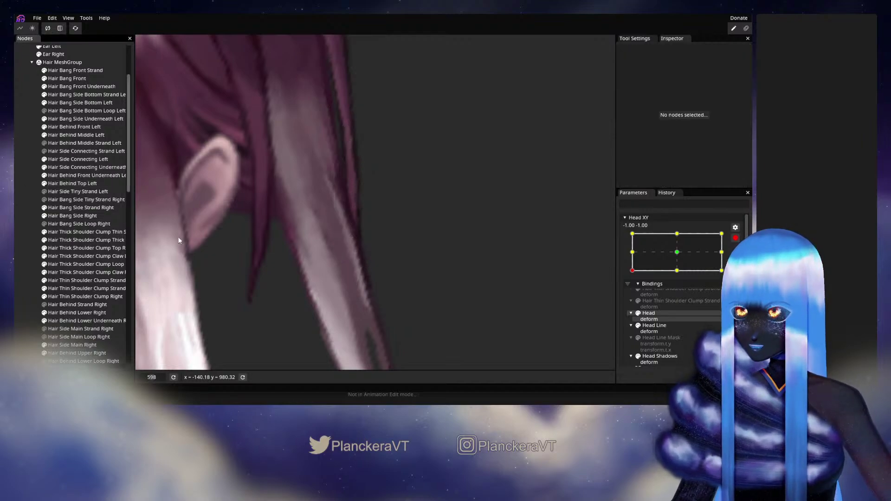
- Stop editing the Head XY keypoint and preview the whole head moving around the -1.00, -1.00 pose
scroll(407, 262, "down", 5)
scroll(415, 250, "down", 5)
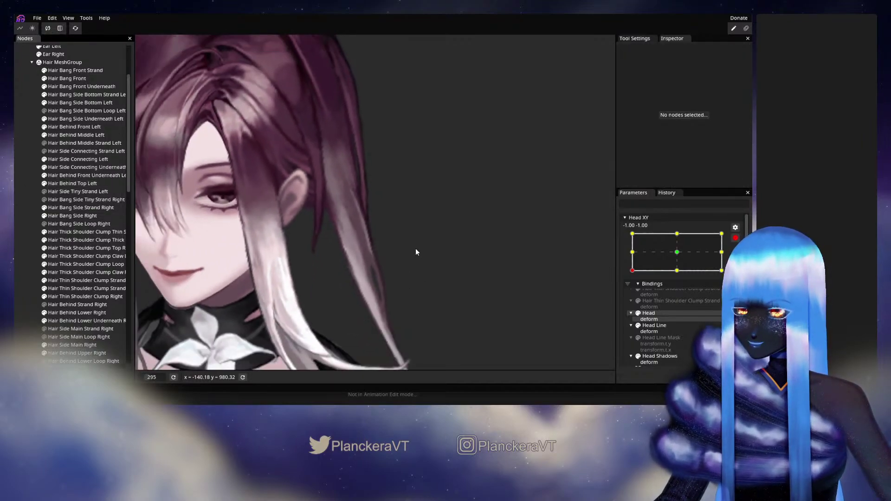
scroll(504, 258, "down", 1)
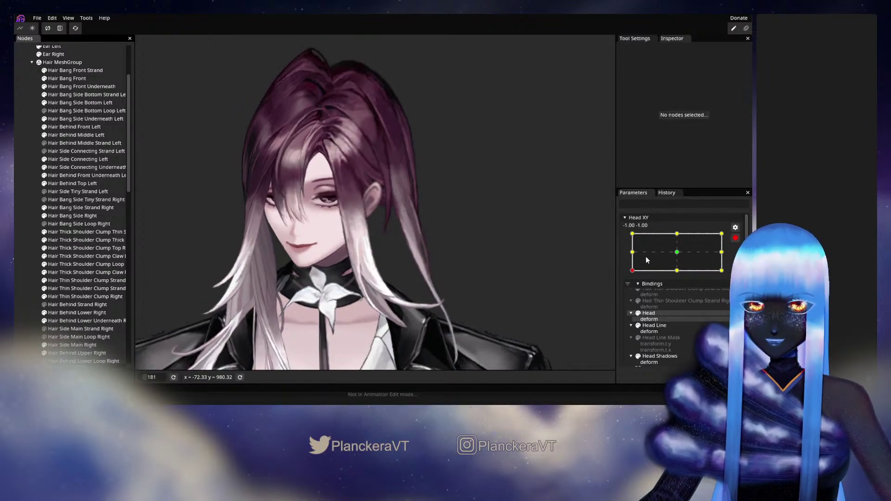
left_click(735, 238)
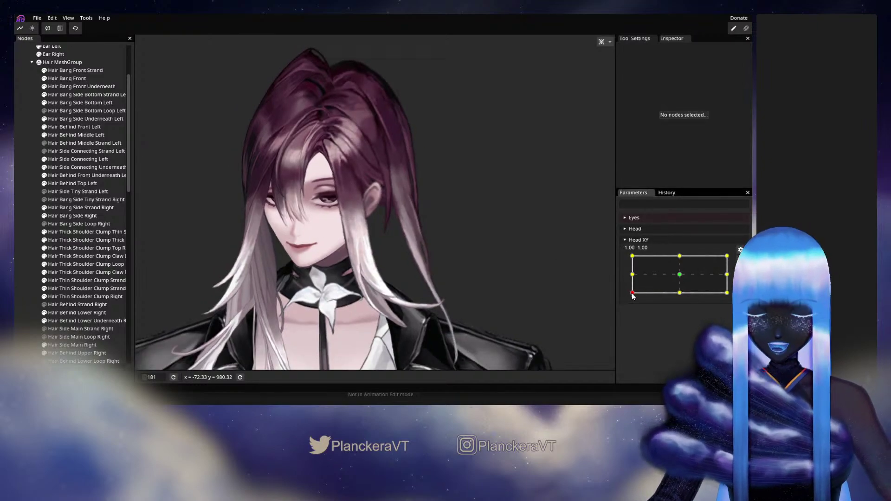
mouse_move(630, 296)
left_mouse_down()
mouse_move(677, 298)
mouse_move(630, 296)
mouse_move(625, 273)
mouse_move(623, 295)
left_mouse_up()
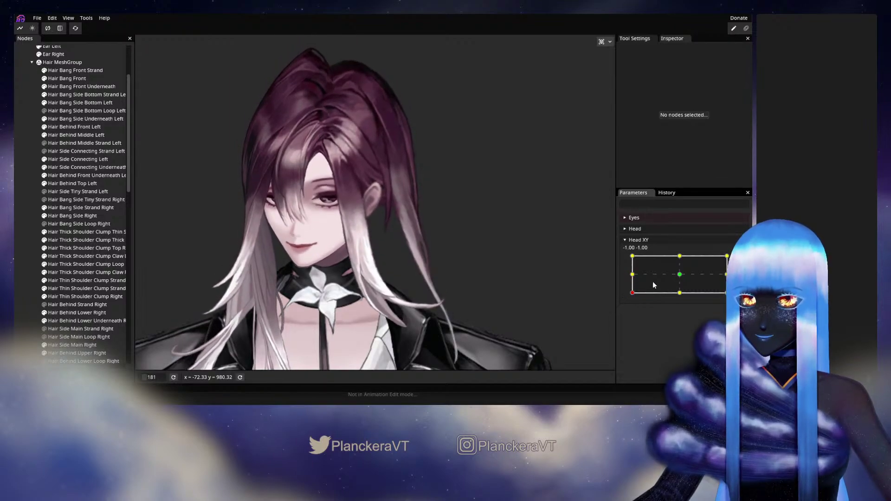
- Arm Head XY at -1.00, -1.00 and nudge the inner and outer edge vertices on the lower part of the Hair Behind Top Left mesh
left_click(739, 260)
scroll(369, 257, "up", 3)
scroll(369, 256, "up", 5)
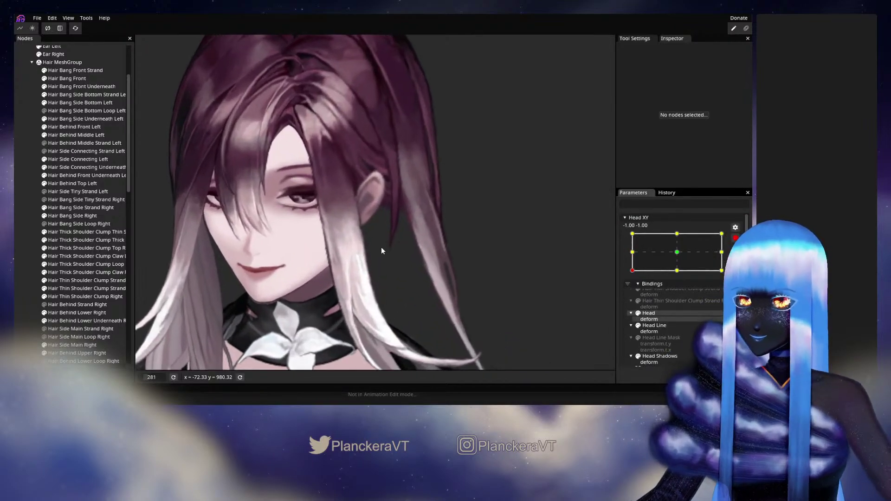
scroll(368, 228, "up", 6)
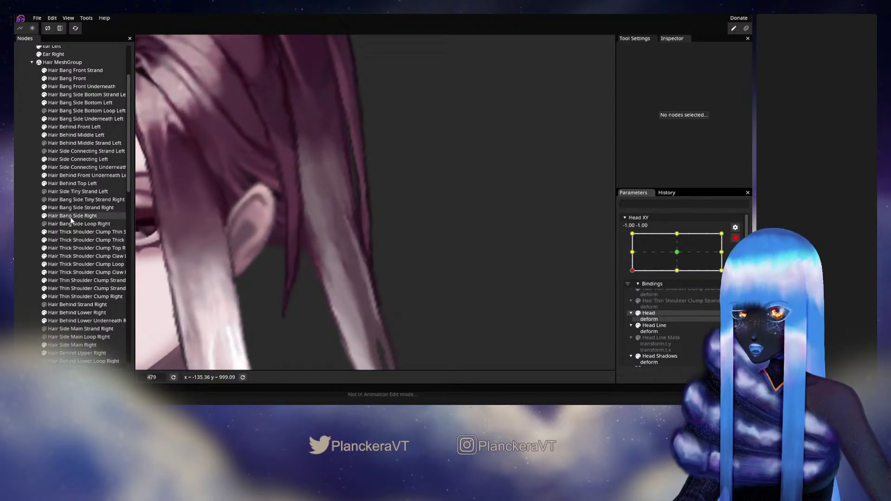
left_click(72, 184)
scroll(349, 254, "up", 3)
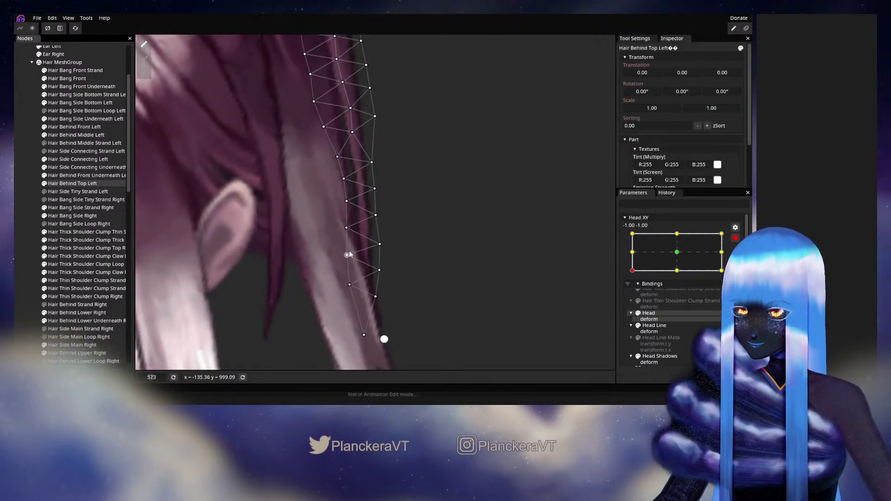
left_click(348, 230)
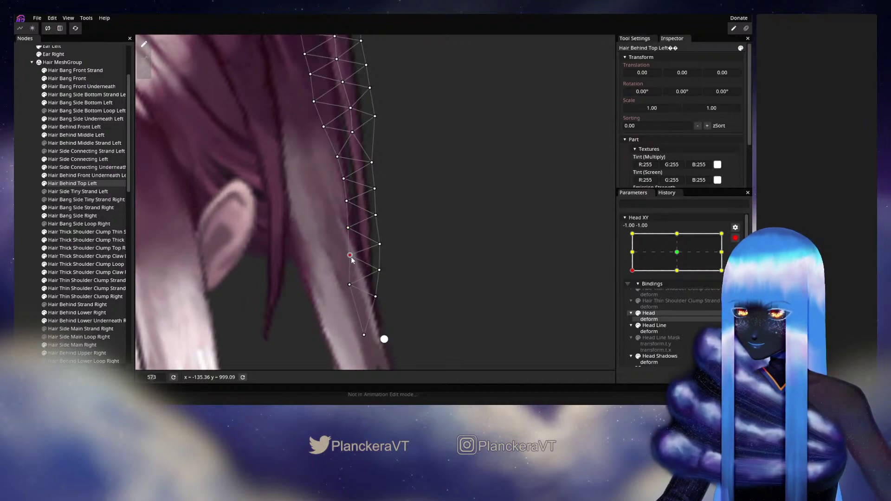
left_click(347, 231)
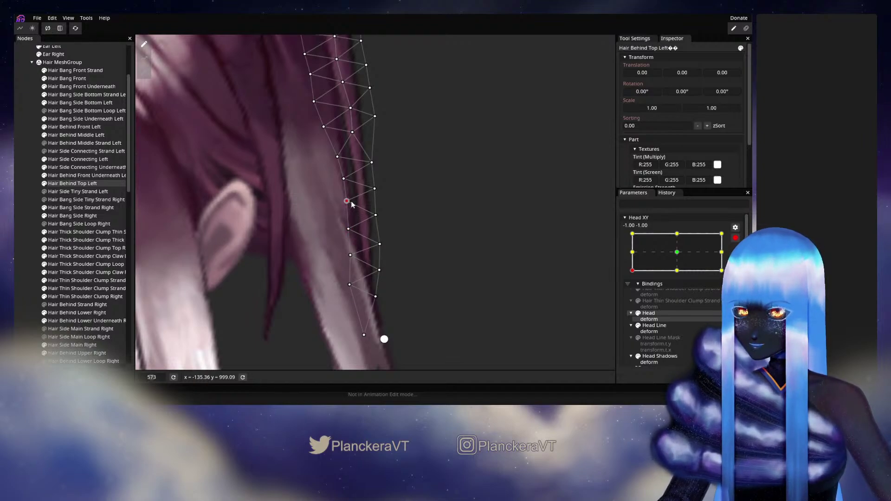
left_click(379, 243)
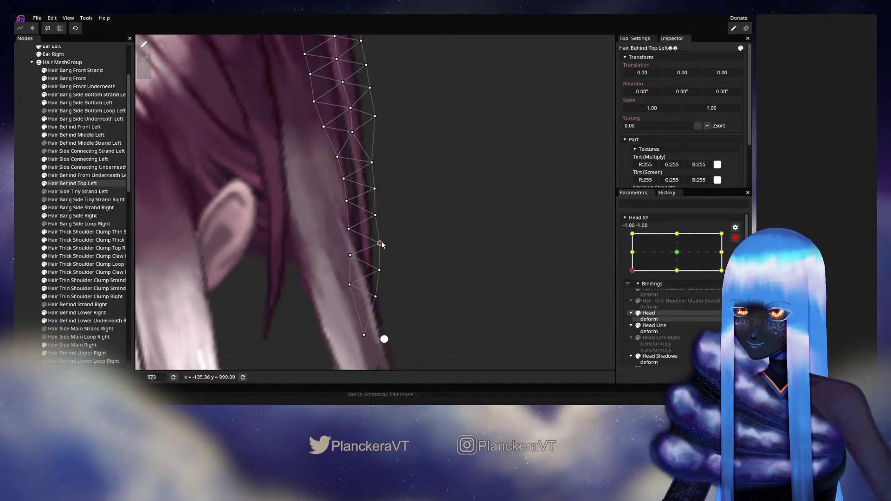
left_click(24, 208)
- Disarm Head XY and preview the hair while moving the head from -1.00, -1.00 up towards -1.00, 0.00
scroll(441, 281, "down", 3)
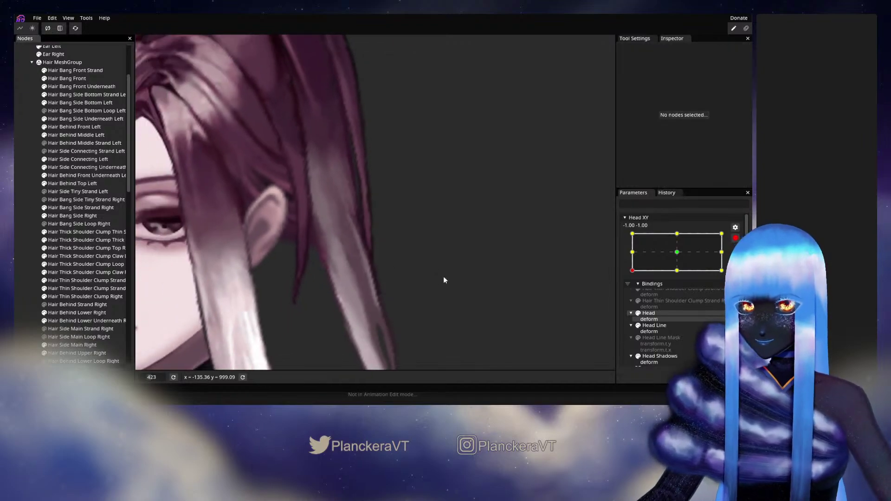
scroll(452, 278, "down", 3)
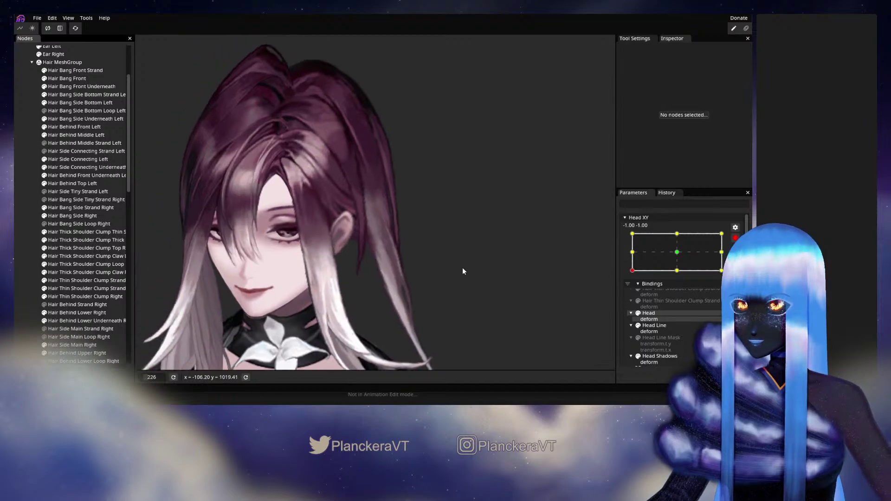
scroll(505, 276, "down", 1)
left_click(735, 237)
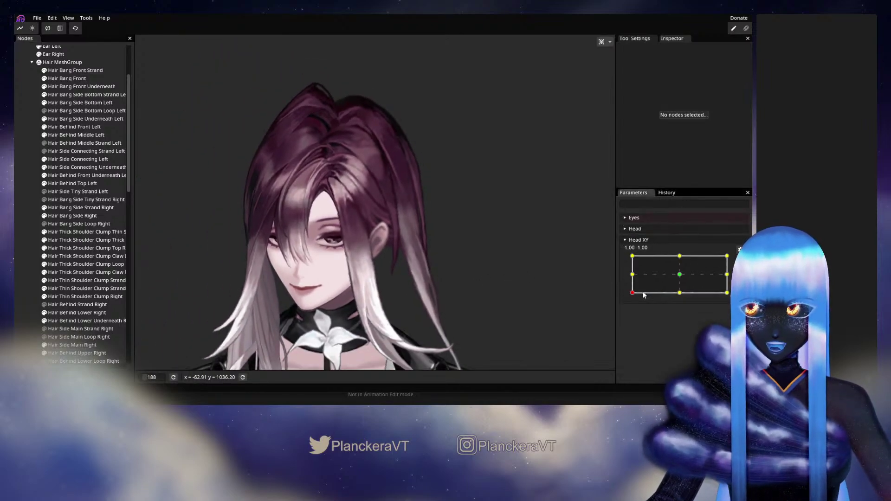
left_click_drag(633, 294, 630, 274)
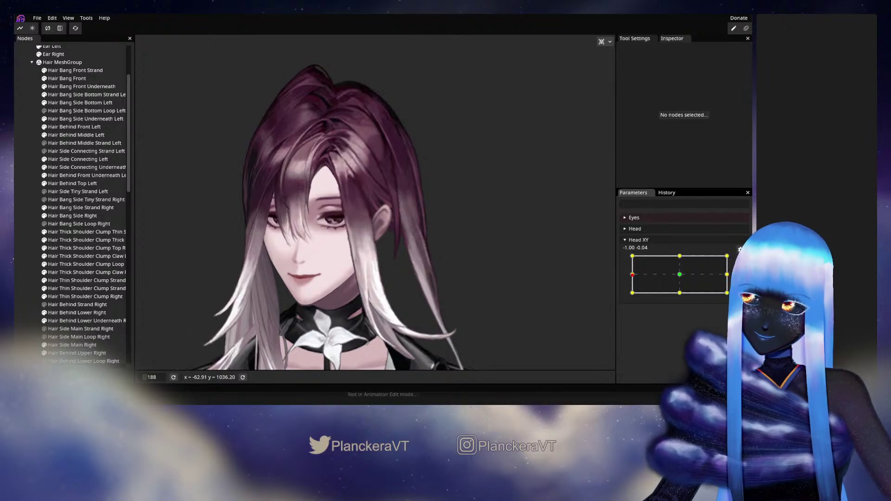
- Arm Head XY at -1.00, 0.00 and adjust the lower edge vertices of the Hair Behind Top Left mesh to smooth the strand
left_click(740, 260)
scroll(377, 255, "up", 5)
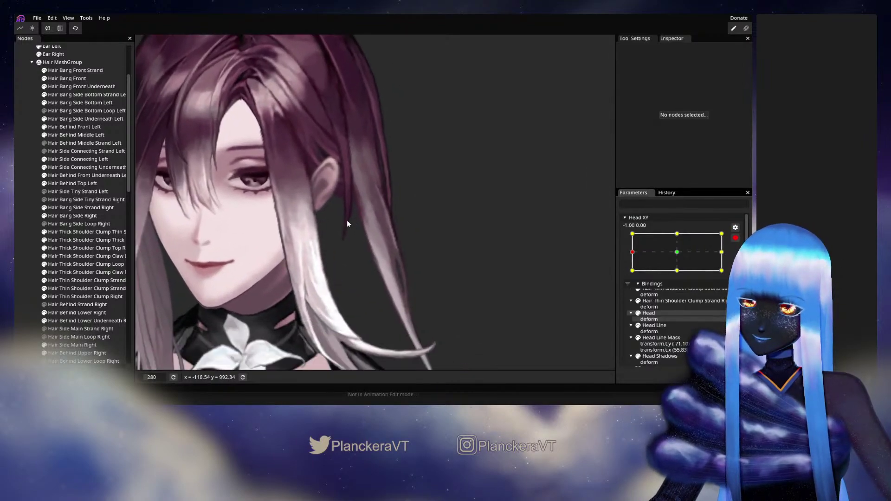
scroll(331, 197, "up", 5)
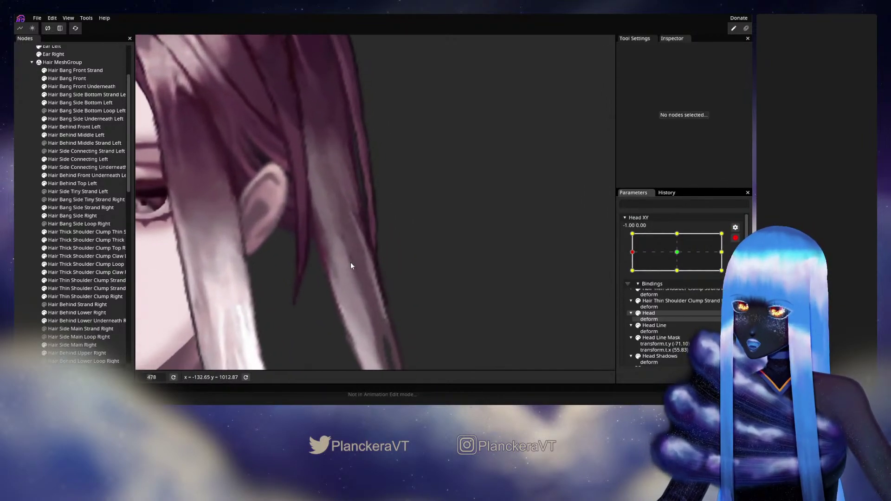
left_click(79, 183)
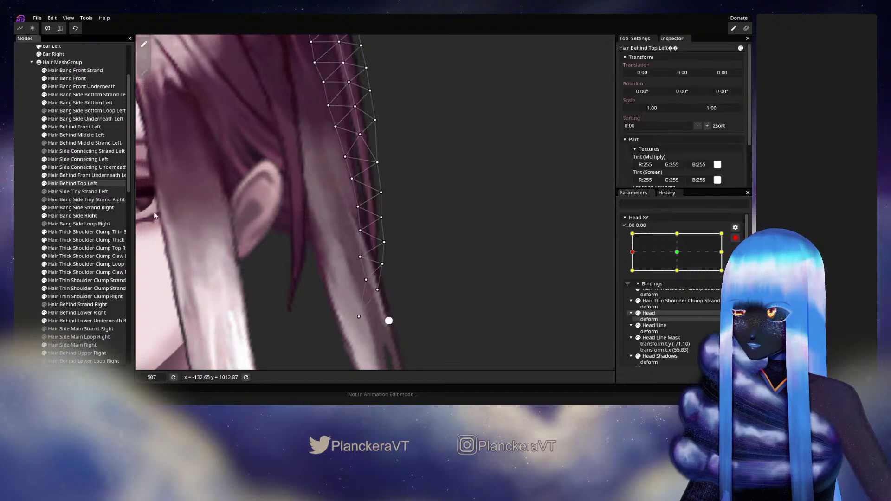
scroll(365, 283, "up", 1)
scroll(365, 283, "up", 1)
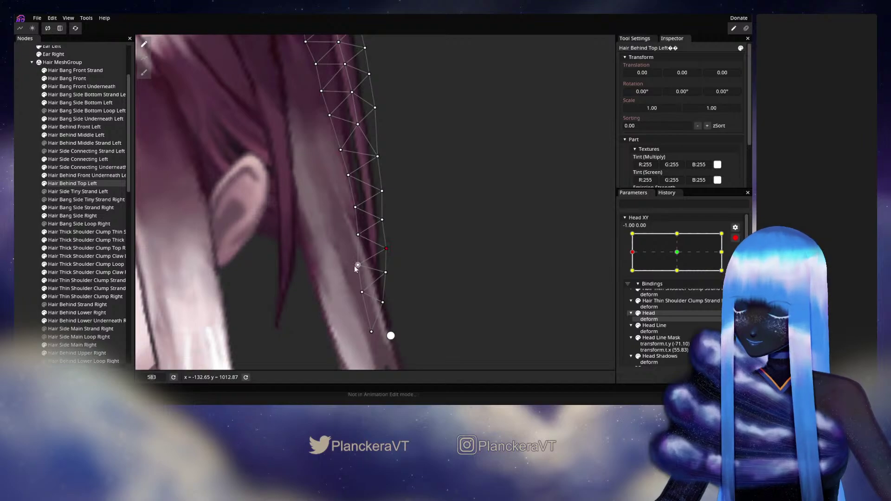
left_click(31, 232)
- Disarm Head XY and preview the hair while moving the head from -1.00, 0.00 to -1.00, -1.00
scroll(382, 268, "down", 3)
scroll(404, 248, "down", 3)
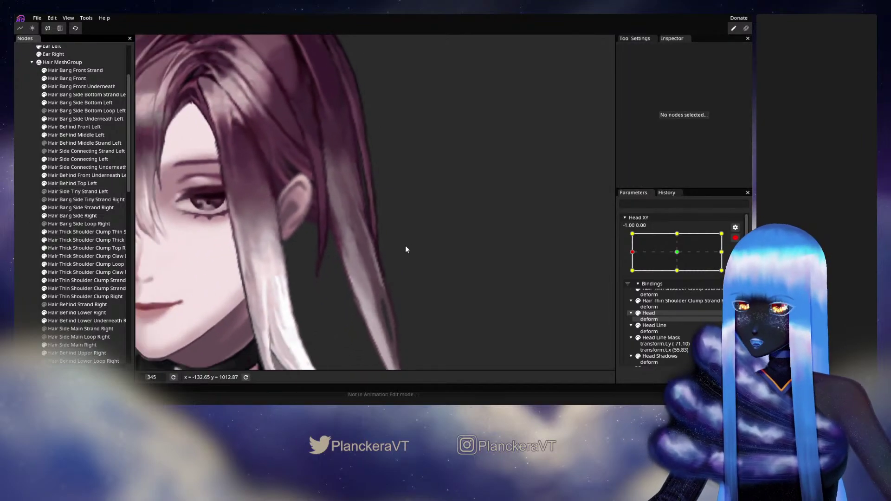
scroll(406, 249, "down", 3)
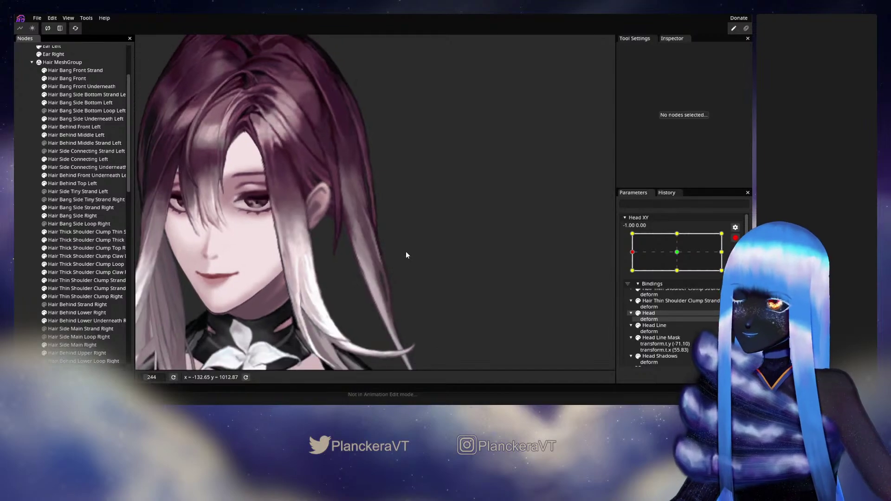
scroll(406, 253, "down", 1)
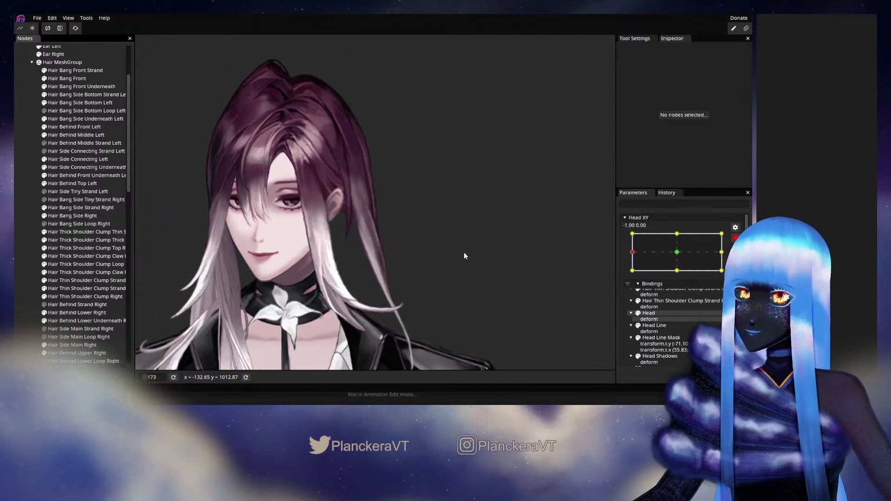
left_click(735, 237)
left_click_drag(634, 277, 576, 288)
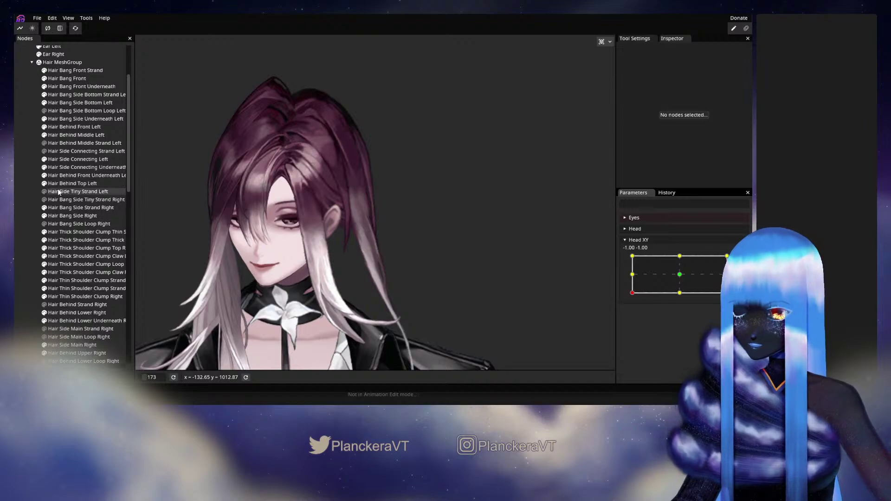
- Select the Hair Behind Top Left part and arm Head XY for deforming its mesh at the -1.00, -1.00 keypoint
left_click(69, 216)
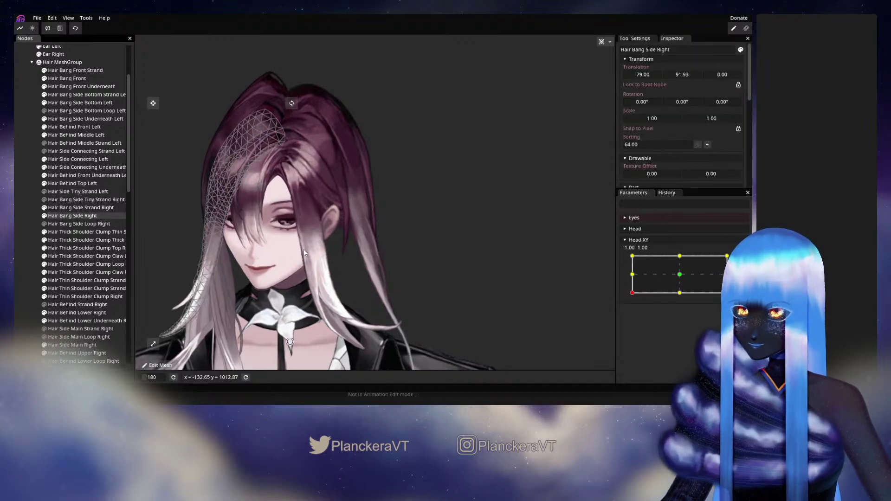
left_click(72, 183)
scroll(301, 261, "up", 3)
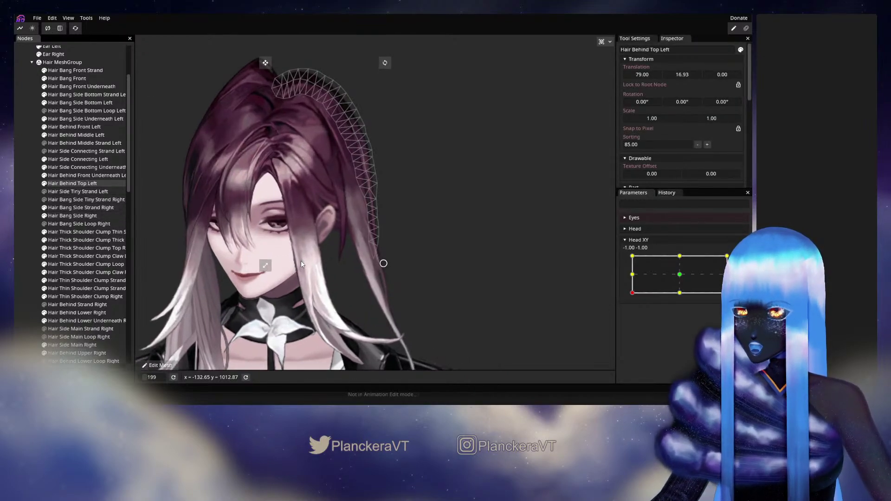
scroll(427, 262, "up", 2)
scroll(427, 264, "up", 5)
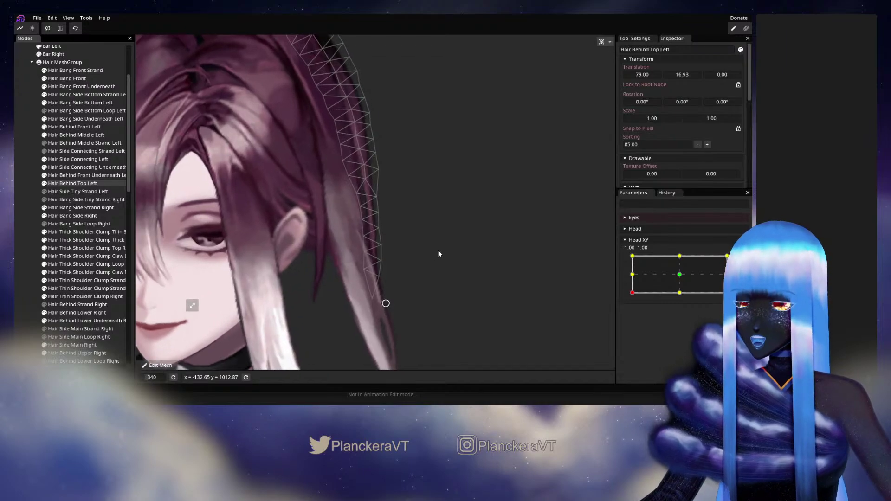
scroll(473, 239, "up", 2)
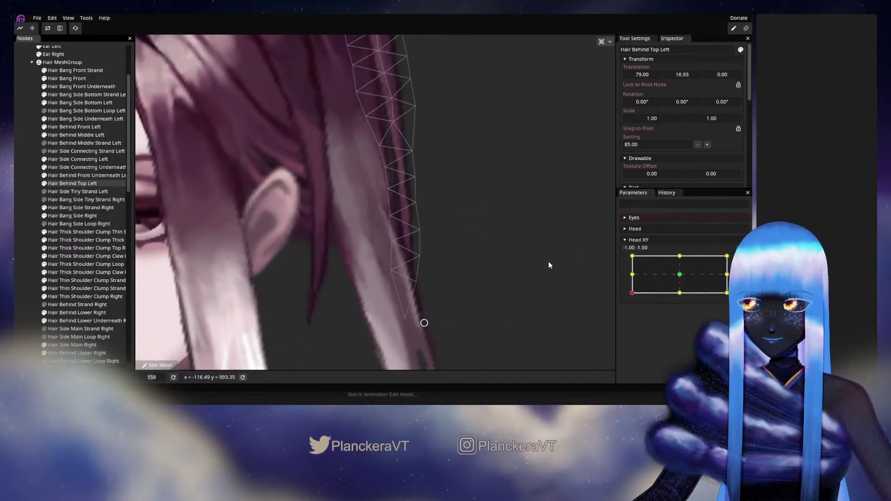
mouse_move(631, 293)
left_mouse_down()
mouse_move(632, 274)
mouse_move(632, 293)
left_mouse_up()
left_click(740, 259)
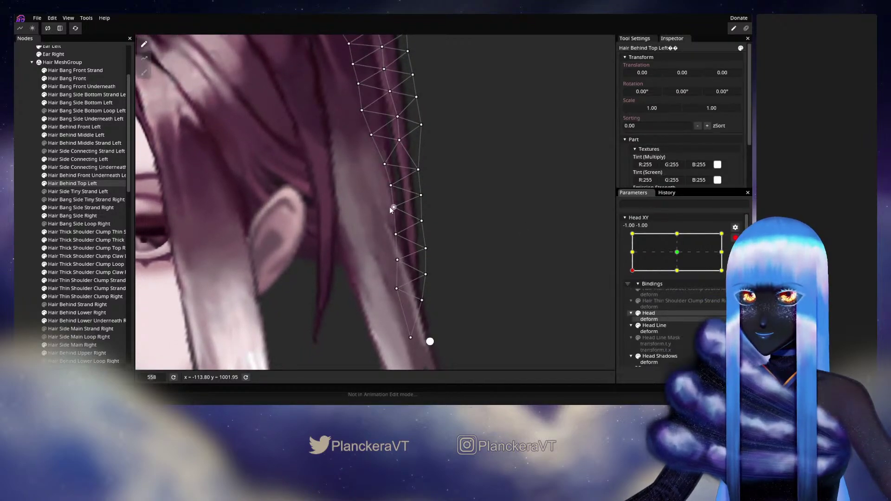
- Shift the lower inner and outer edge vertices of the Hair Behind Top Left mesh slightly downward along the strand, then deselect the part
left_click_drag(394, 207, 390, 222)
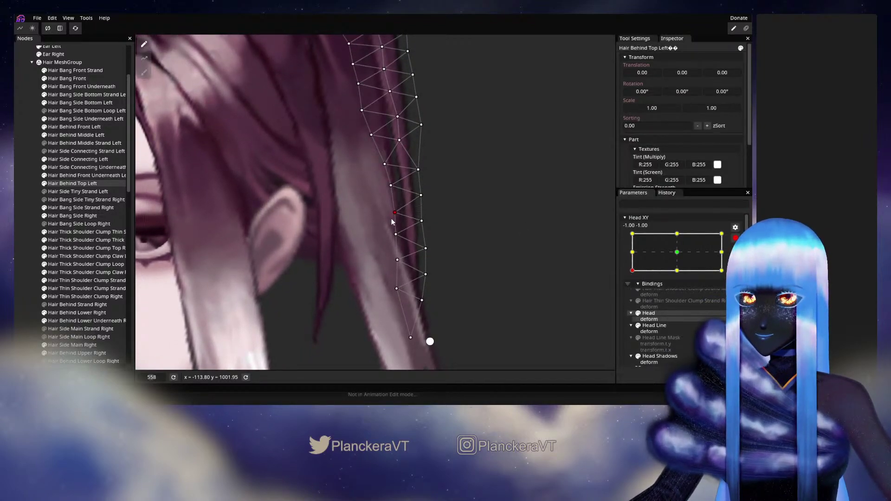
left_click(422, 221)
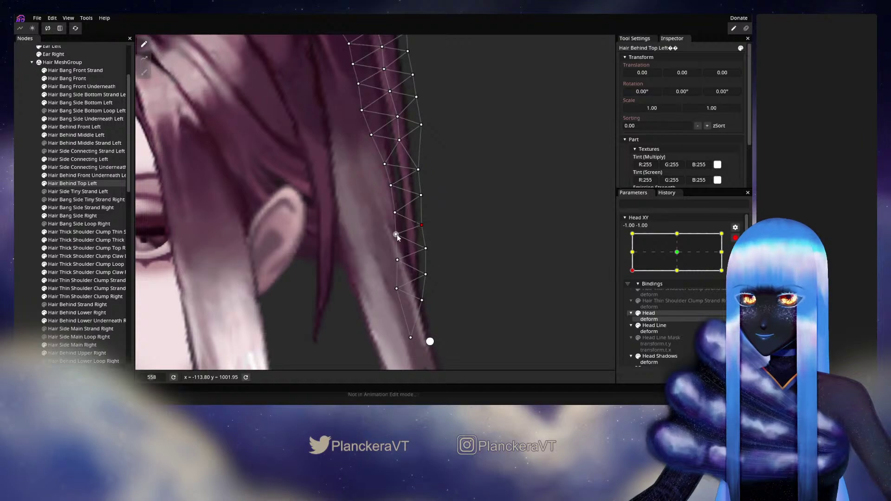
left_click_drag(397, 241, 392, 269)
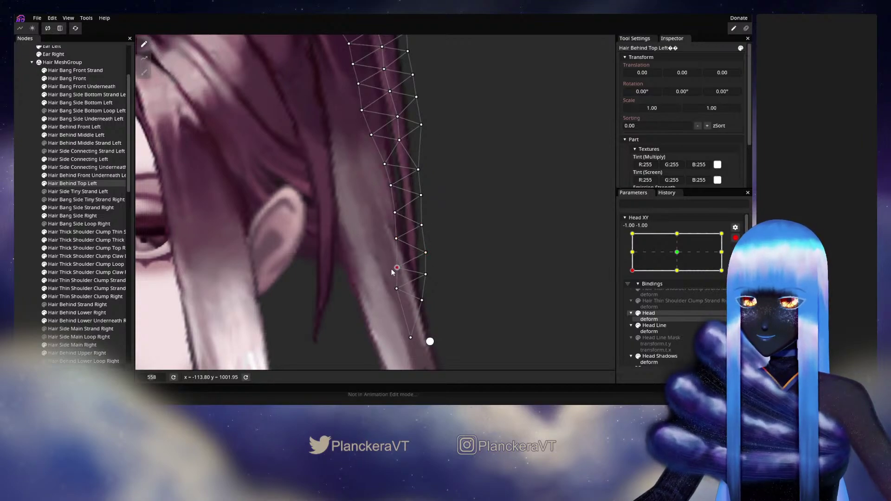
left_click(424, 276)
left_click(422, 300)
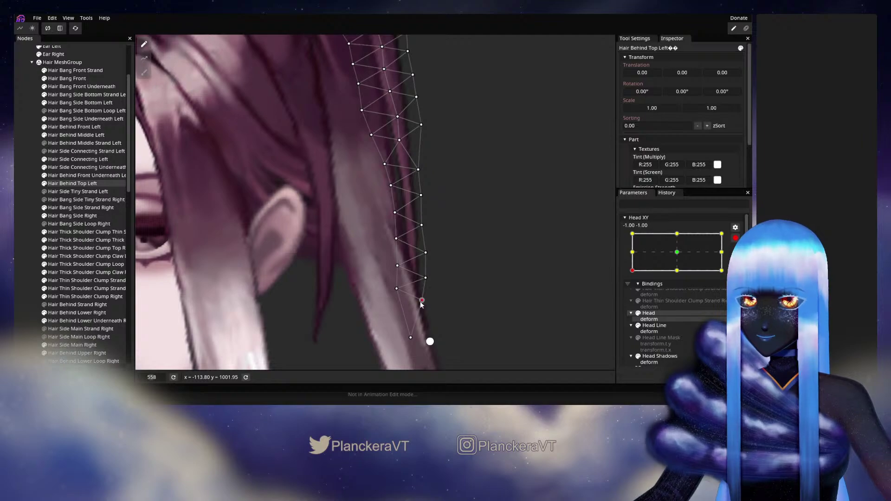
left_click_drag(396, 291, 420, 308)
left_click(33, 235)
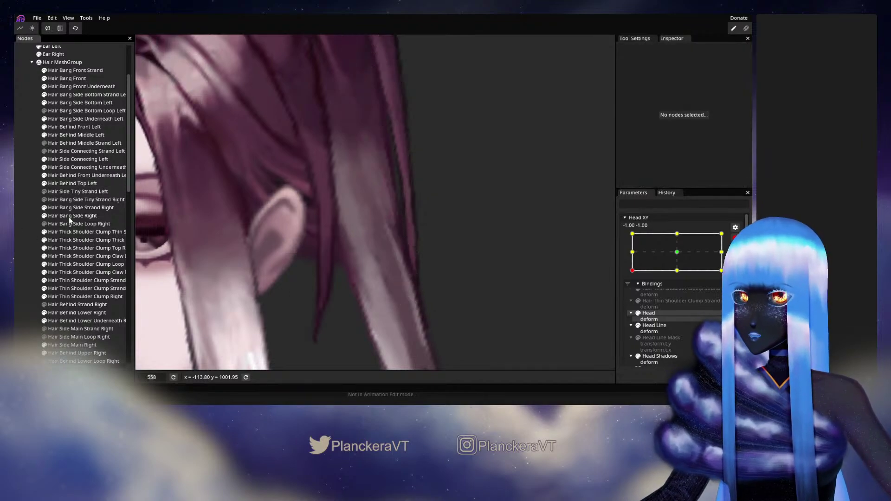
- Disarm Head XY and preview the hair while moving the head from -1.00, -1.00 to about -1.00, 0.04
scroll(494, 266, "down", 3)
left_click(735, 238)
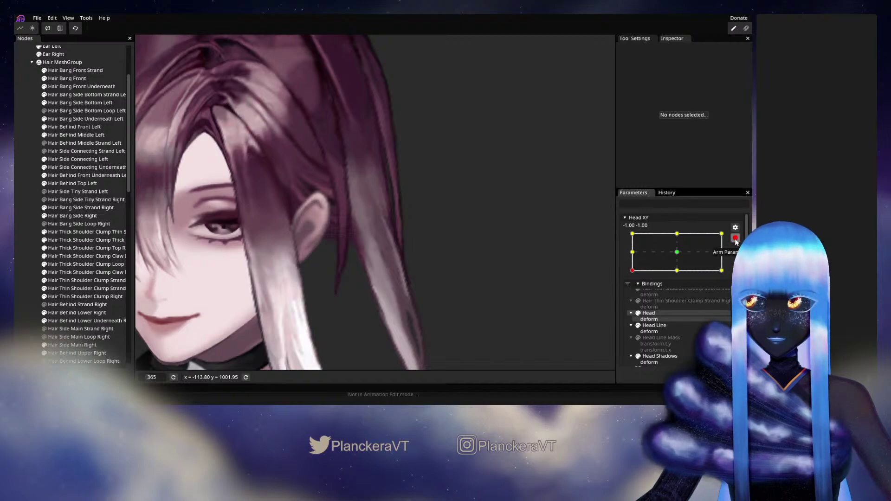
mouse_move(632, 295)
left_mouse_down()
mouse_move(632, 276)
mouse_move(632, 293)
left_mouse_up()
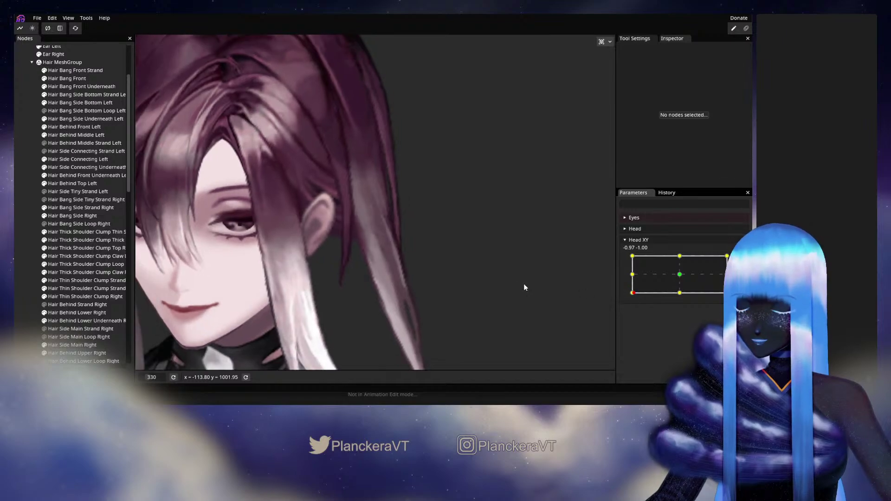
scroll(524, 282, "down", 3)
scroll(383, 193, "down", 1)
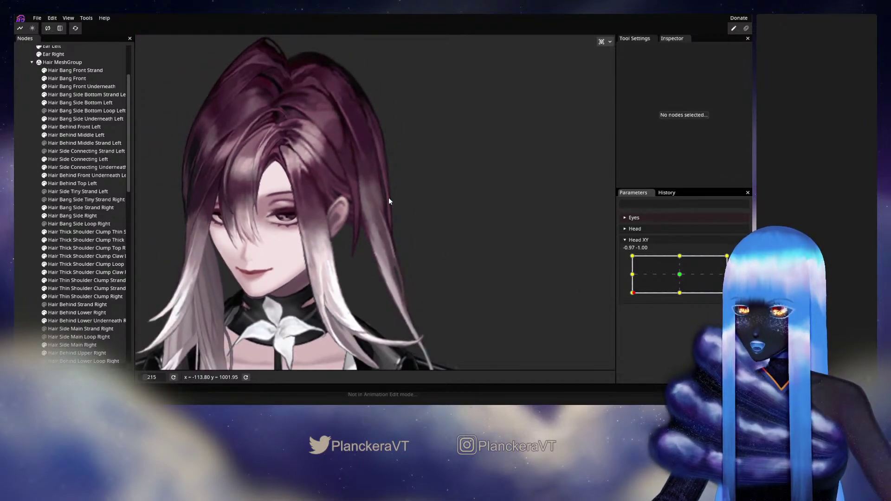
scroll(396, 199, "down", 2)
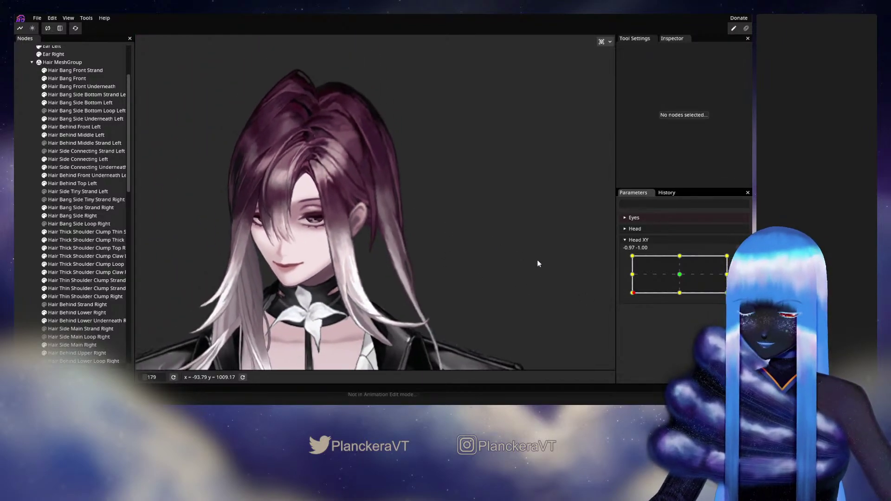
left_click_drag(632, 293, 626, 293)
scroll(510, 279, "down", 1)
left_click_drag(526, 272, 543, 263)
left_click_drag(632, 292, 628, 277)
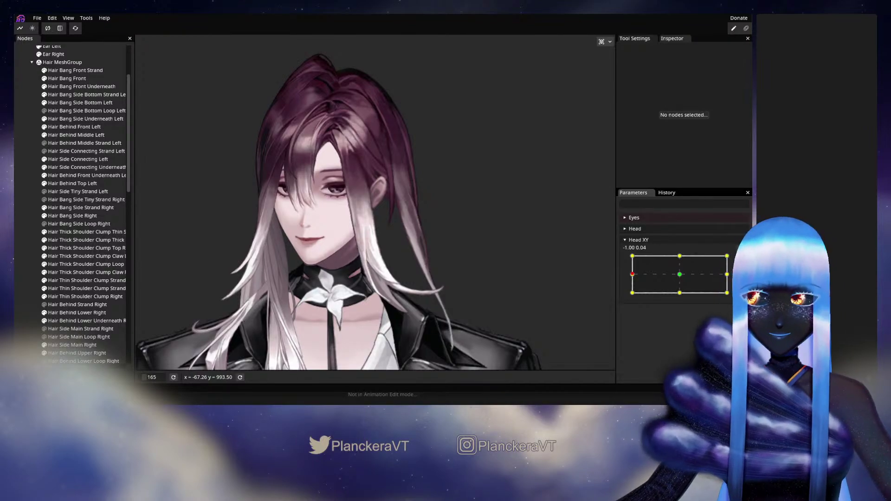
- Check the left-side hair more closely while tilting the head from -1.00, 0.04 back to -1.00, -1.00
scroll(514, 249, "up", 5)
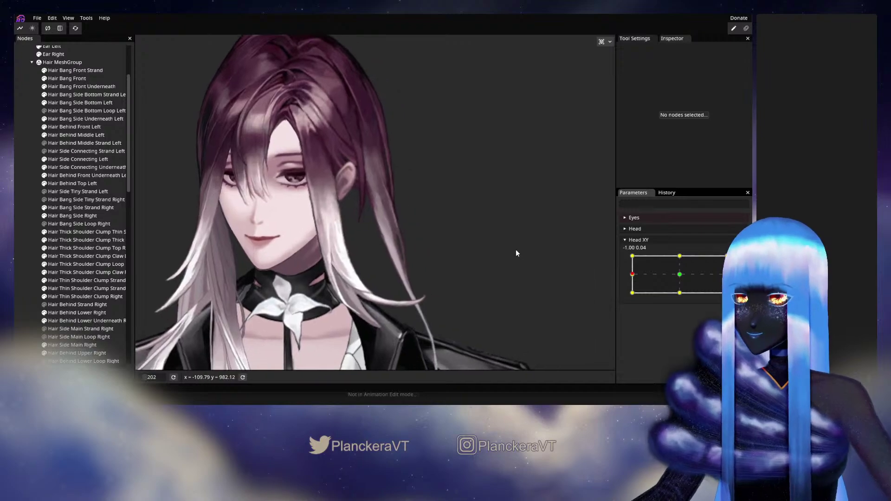
scroll(479, 251, "up", 1)
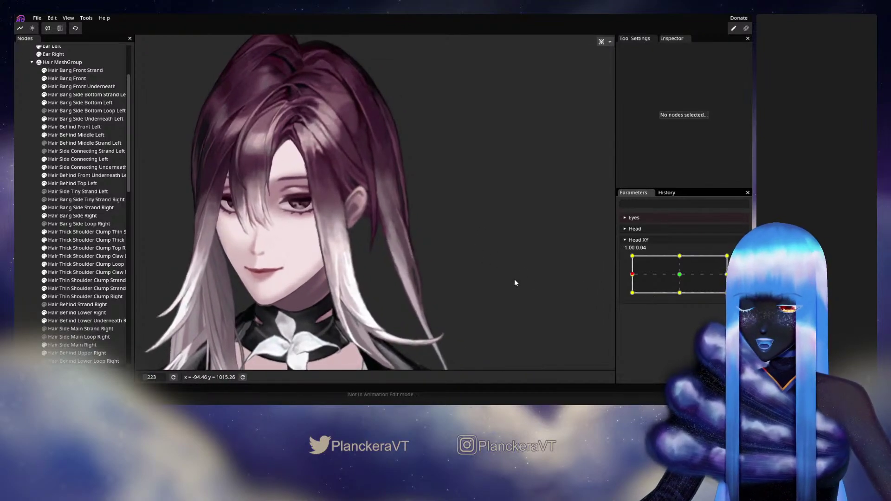
scroll(514, 280, "up", 1)
left_click_drag(514, 281, 524, 267)
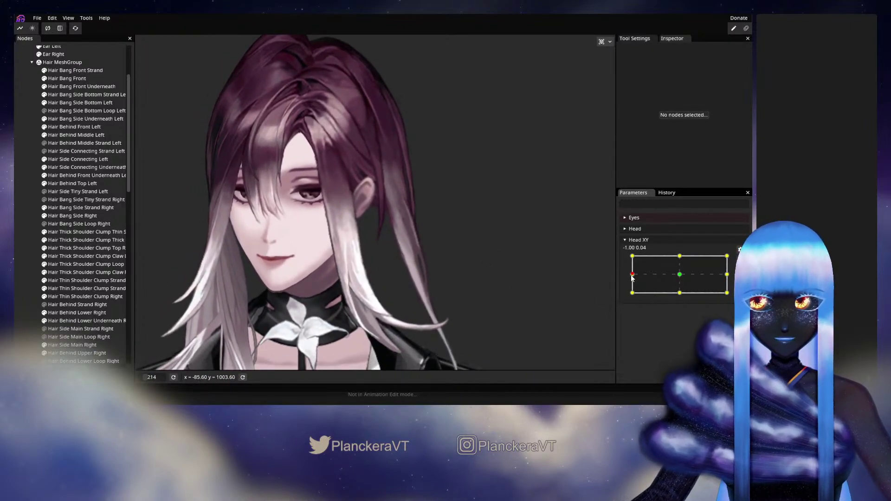
left_click_drag(632, 276, 631, 298)
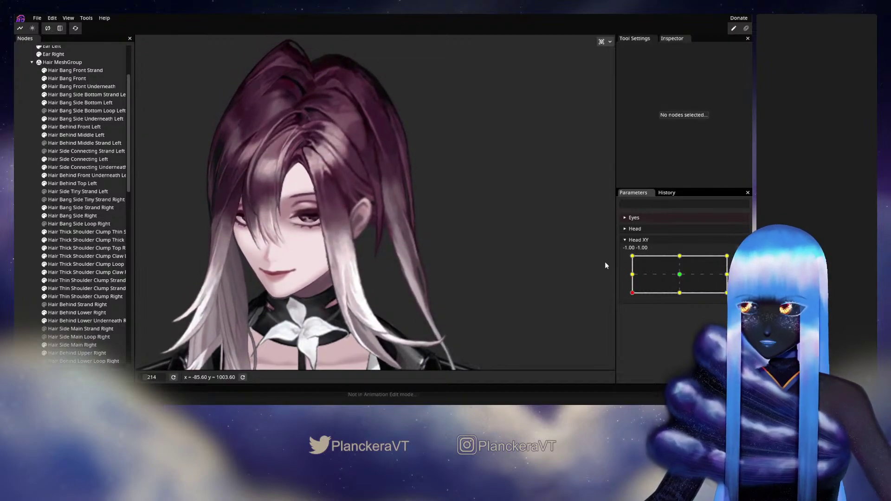
- Select the Hair Behind Top Left part and arm Head XY at the -1.00, -1.00 keypoint for mesh deformation
scroll(432, 249, "up", 5)
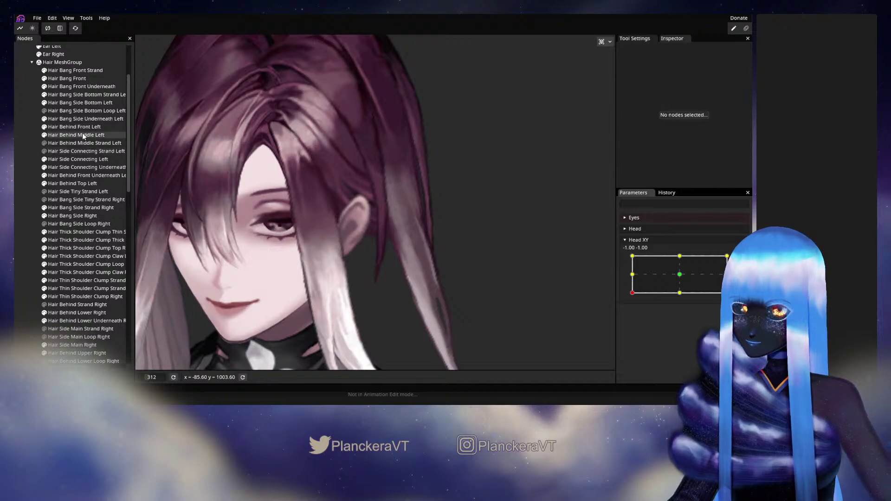
left_click(74, 184)
scroll(469, 218, "up", 3)
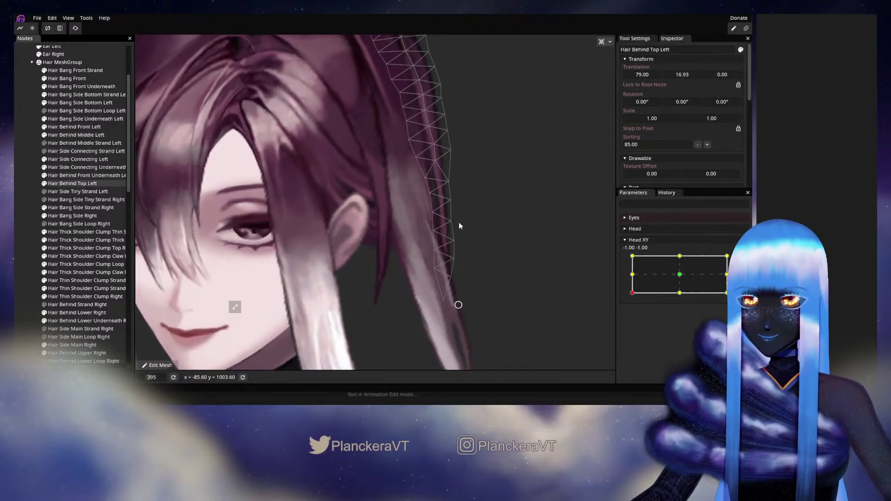
scroll(459, 226, "up", 2)
mouse_move(632, 293)
left_mouse_down()
mouse_move(632, 278)
mouse_move(633, 294)
left_mouse_up()
left_click(739, 260)
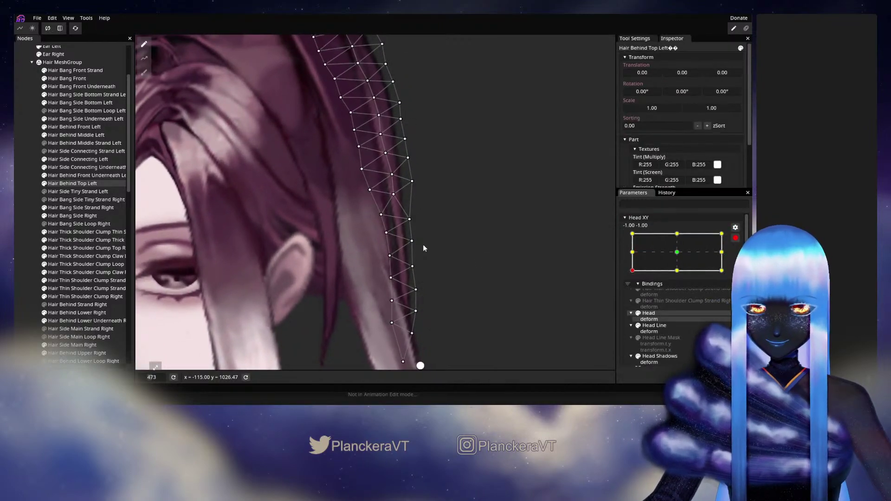
- Nudge the inner and outer edge vertices along the middle of the Hair Behind Top Left mesh slightly upward, then deselect the part
left_click(410, 218)
left_click_drag(410, 218, 411, 215)
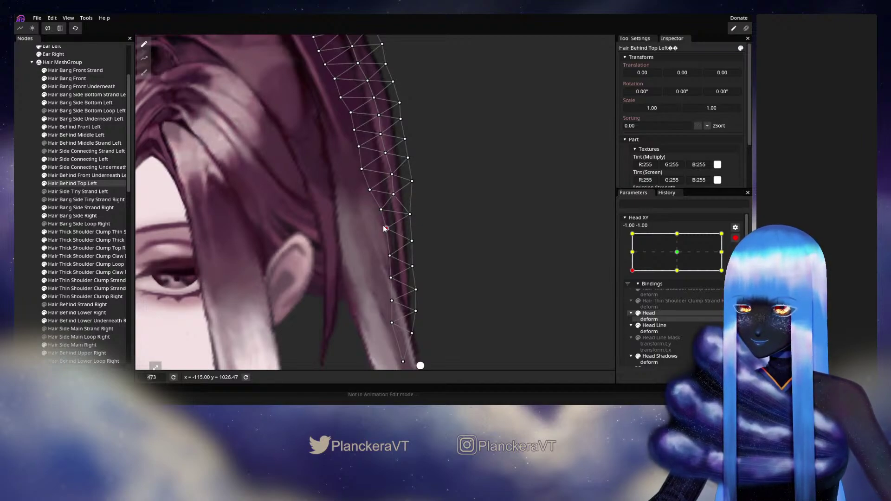
left_click(385, 228)
left_click_drag(388, 250, 388, 246)
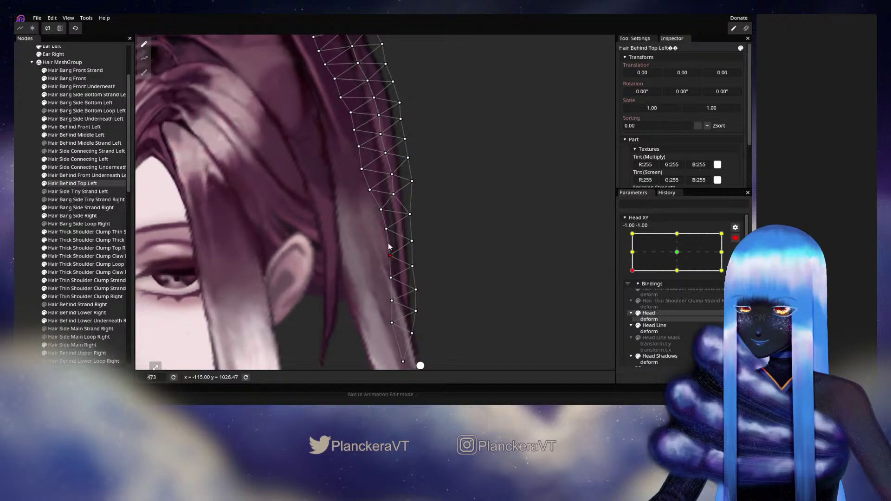
left_click_drag(440, 236, 450, 274)
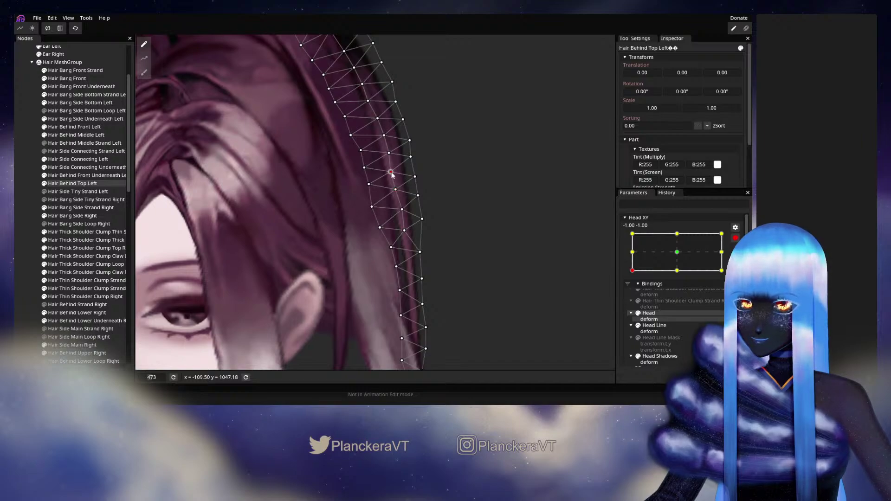
left_click(422, 218)
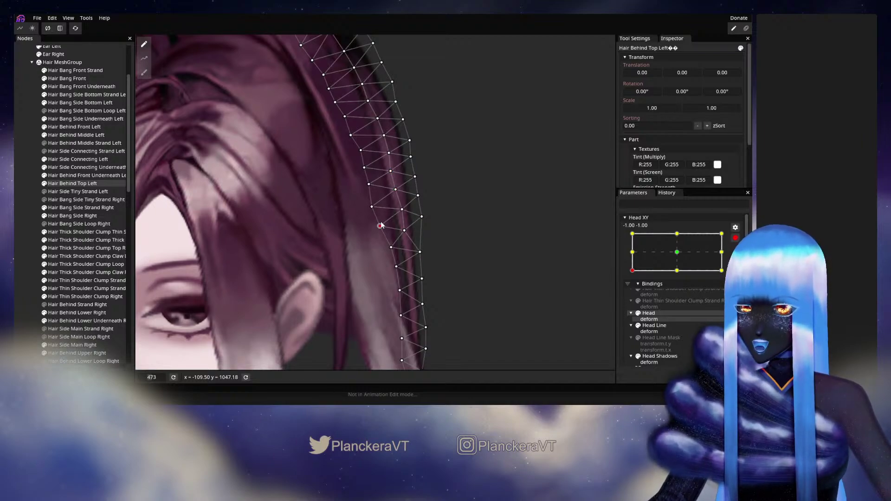
left_click(28, 209)
- Disarm Head XY and preview the reshaped hair by moving the head around the -1.00, -1.00 position
scroll(455, 278, "down", 5)
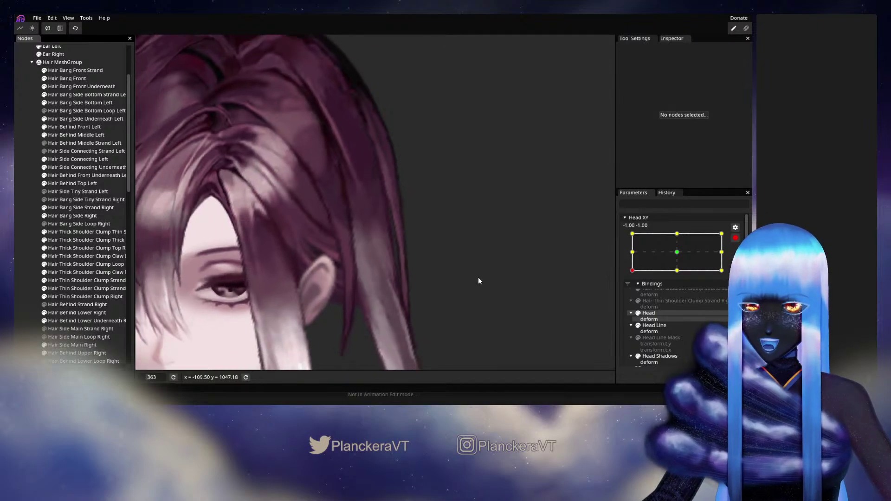
left_click_drag(473, 274, 494, 284)
left_click(735, 238)
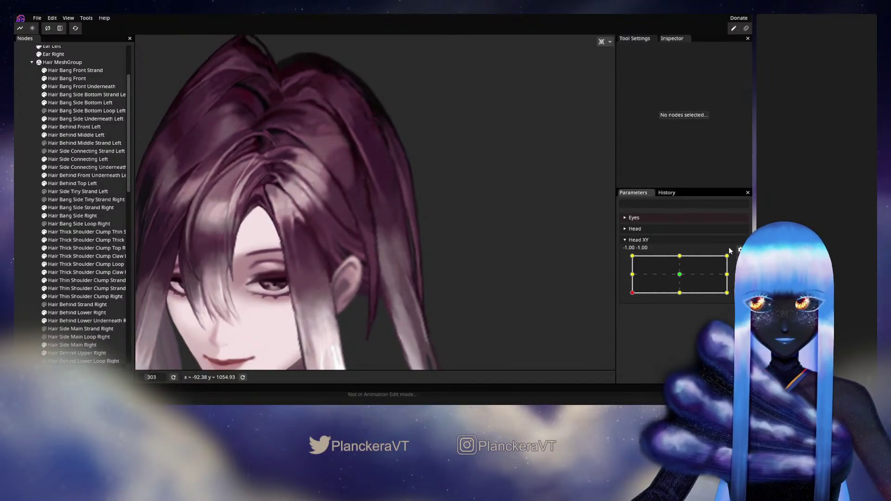
mouse_move(636, 299)
left_mouse_down()
mouse_move(631, 280)
mouse_move(630, 293)
left_mouse_up()
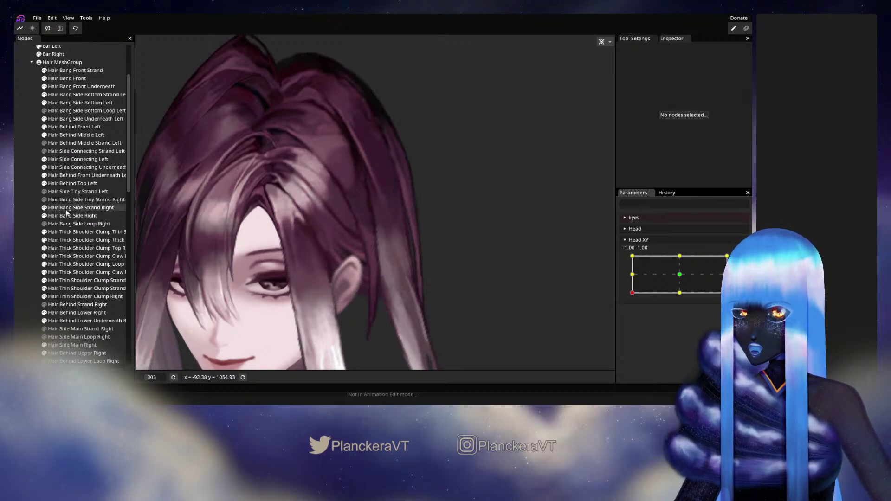
- Reselect the Hair Behind Top Left part, recheck its motion near -1.00, -1.00, and arm Head XY at that keypoint
left_click(70, 183)
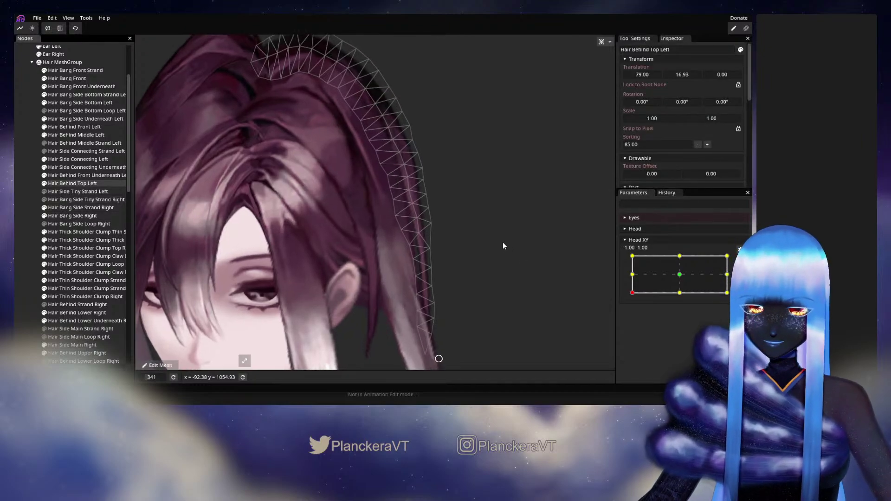
scroll(502, 245, "up", 5)
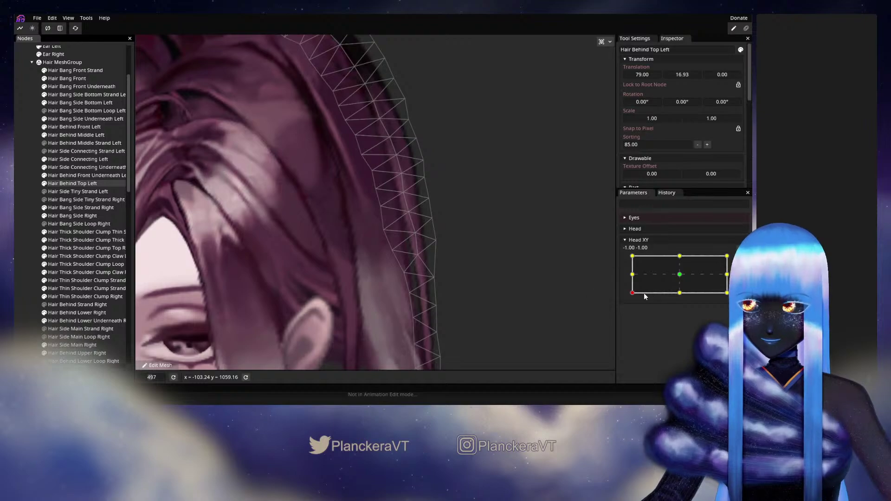
mouse_move(632, 293)
left_mouse_down()
mouse_move(631, 278)
mouse_move(632, 293)
left_mouse_up()
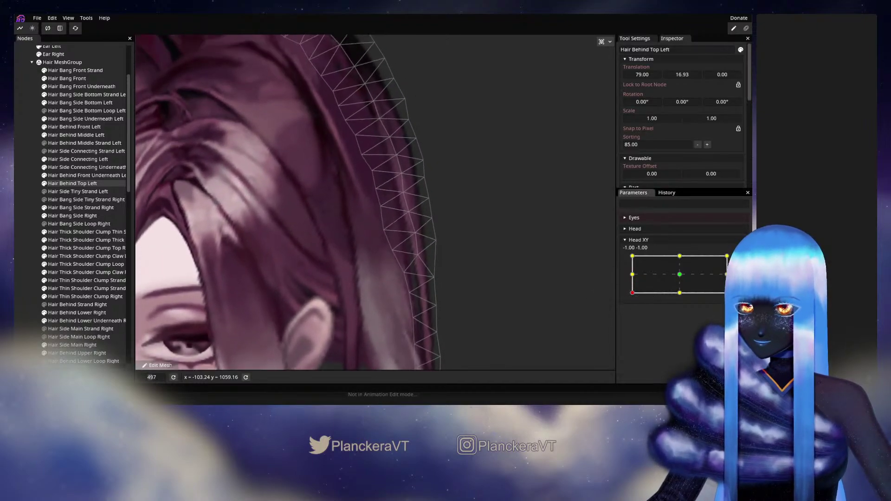
left_click(740, 261)
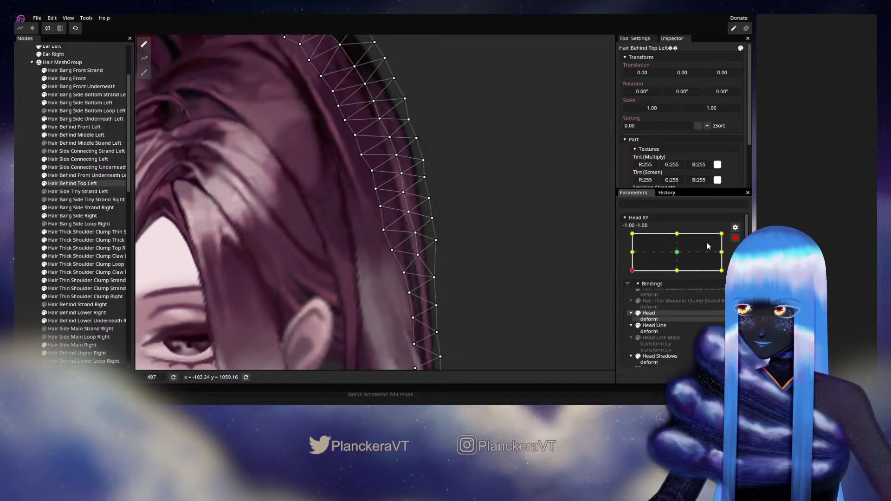
left_click(735, 238)
mouse_move(632, 293)
left_mouse_down()
mouse_move(627, 277)
mouse_move(624, 296)
left_mouse_up()
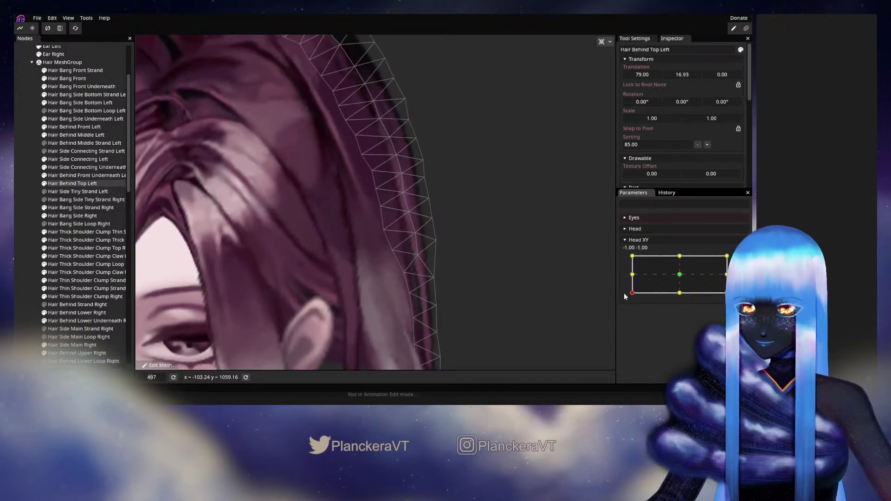
left_click(735, 259)
- Shift the center and outer vertices beside the ear-level bend of the Hair Behind Top Left mesh slightly upward, then deselect the part
left_click_drag(421, 260, 419, 254)
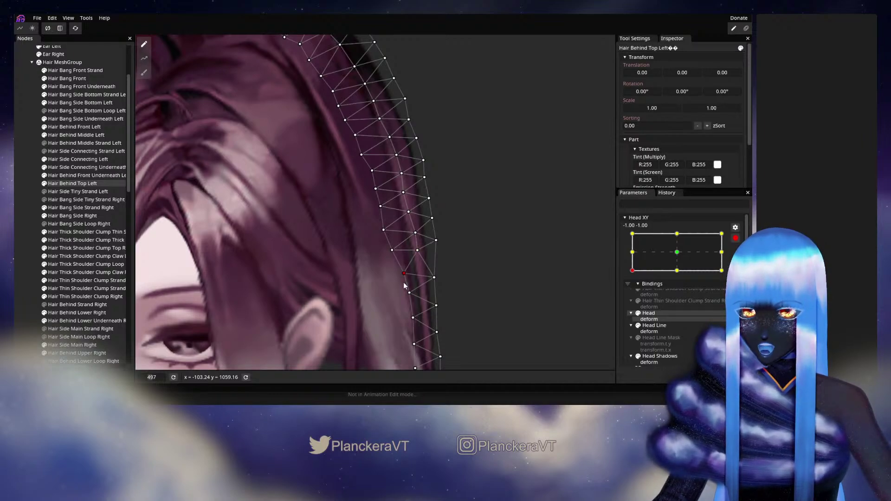
left_click_drag(416, 233, 416, 229)
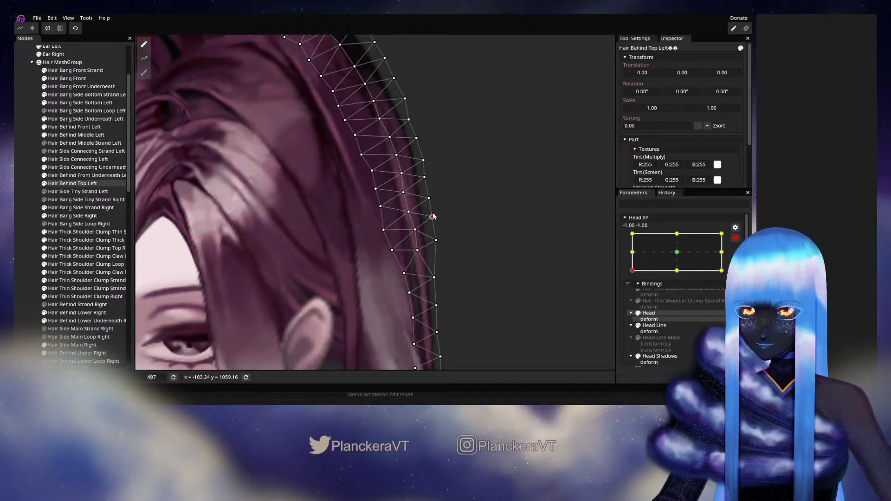
left_click(409, 208)
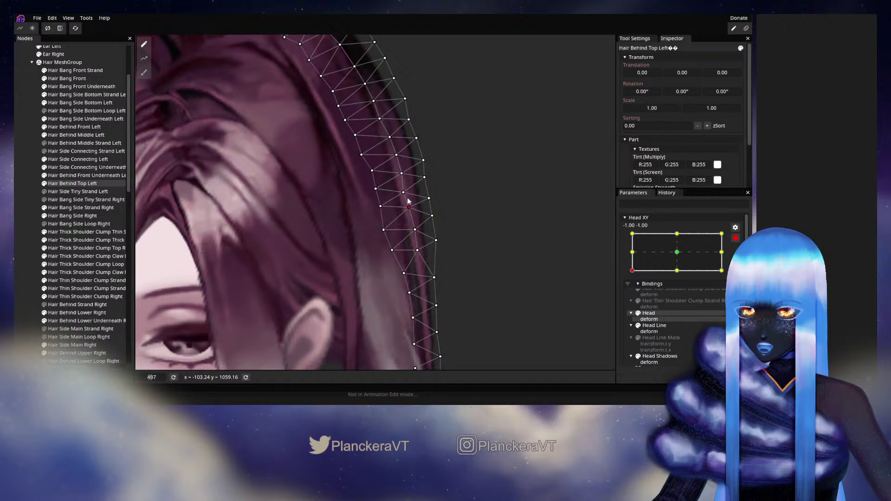
left_click(402, 171)
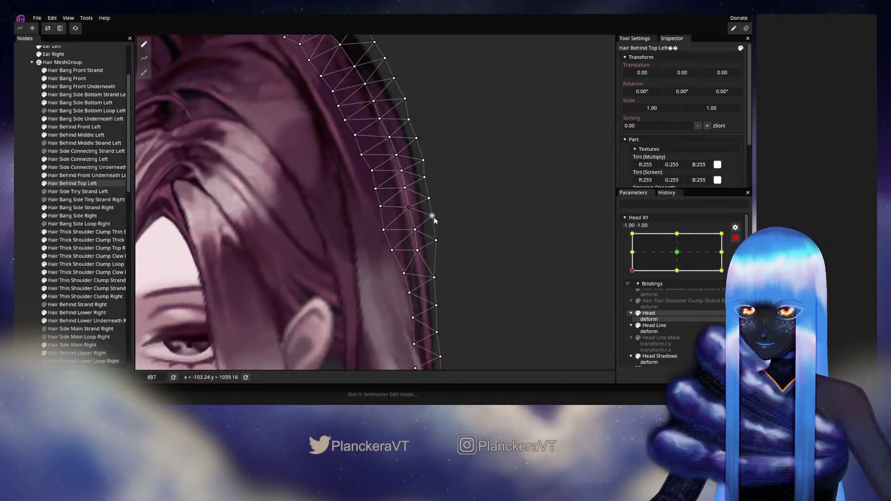
left_click(23, 192)
- Disarm Head XY and inspect the hair's outer contour while moving the head between -1.00, -1.00 and -1.00, 0.00
scroll(501, 274, "down", 5)
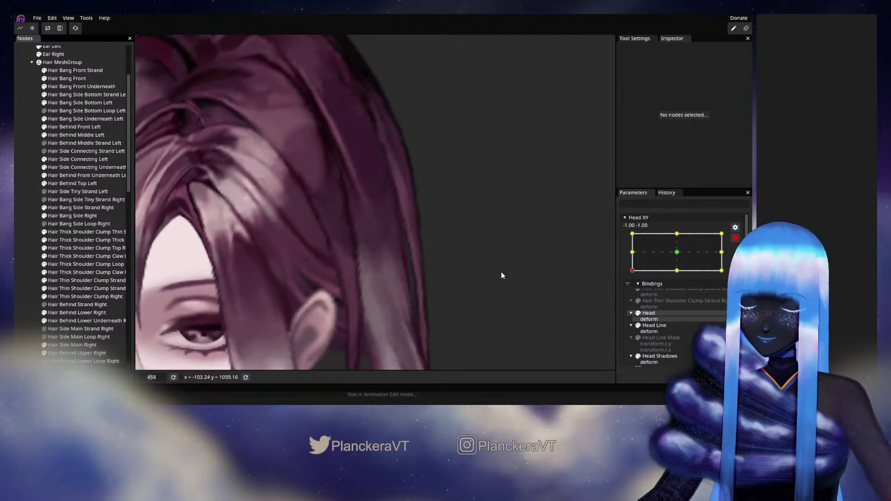
scroll(500, 295, "down", 6)
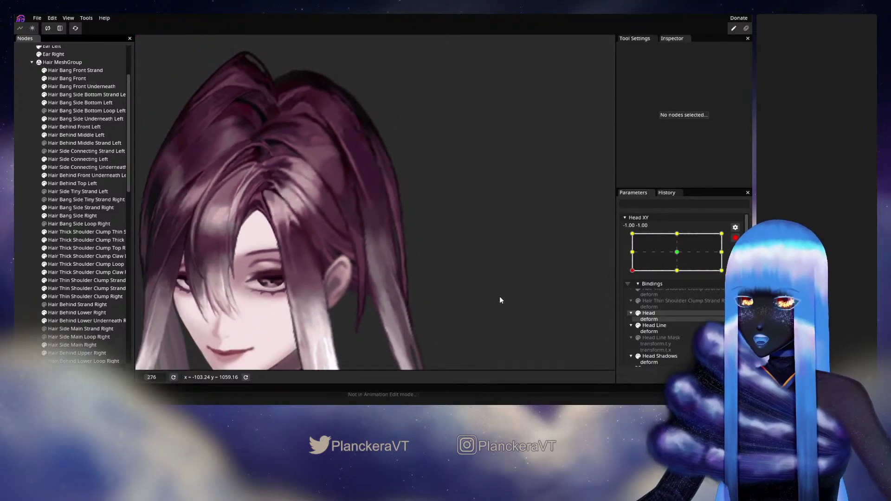
scroll(498, 300, "down", 2)
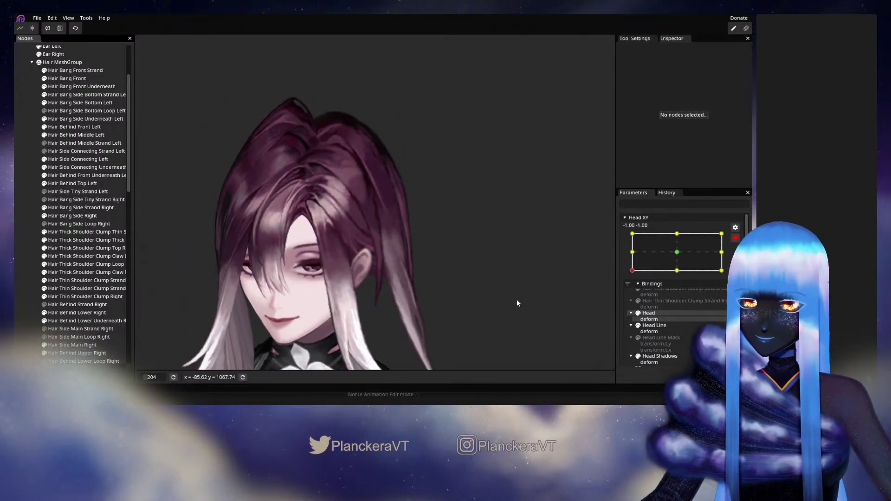
left_click(735, 237)
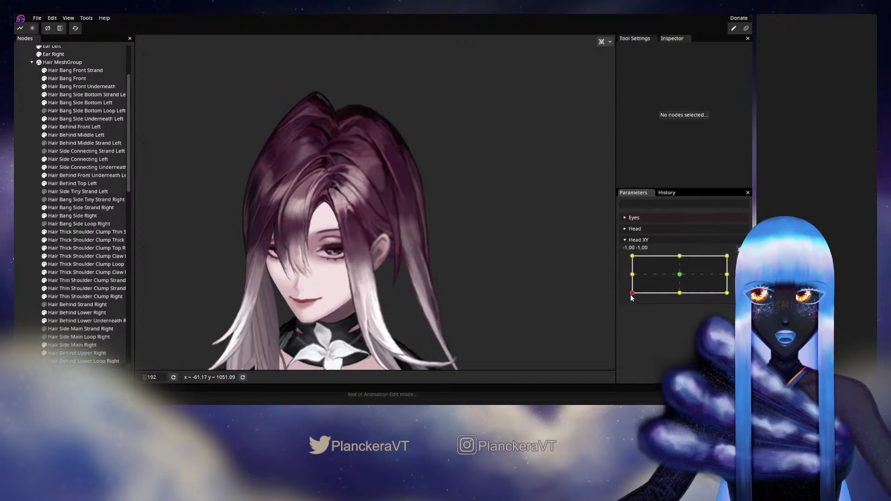
mouse_move(631, 293)
left_mouse_down()
mouse_move(630, 281)
mouse_move(626, 297)
left_mouse_up()
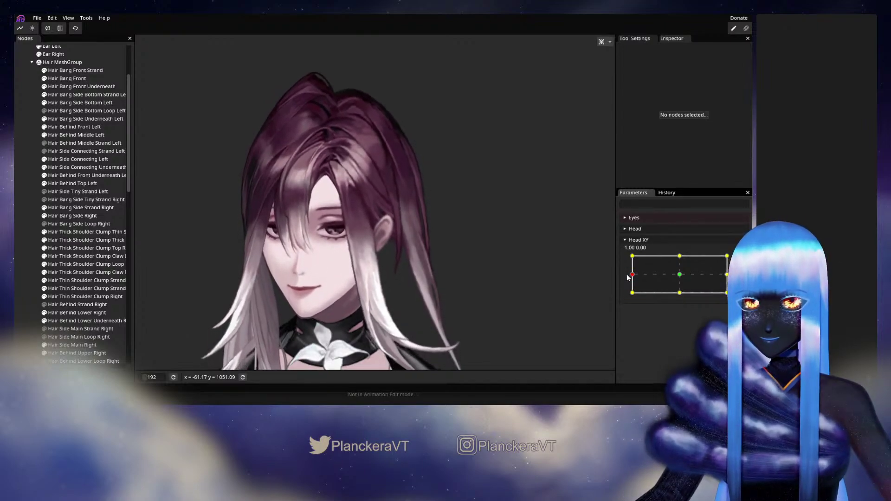
scroll(444, 275, "up", 5)
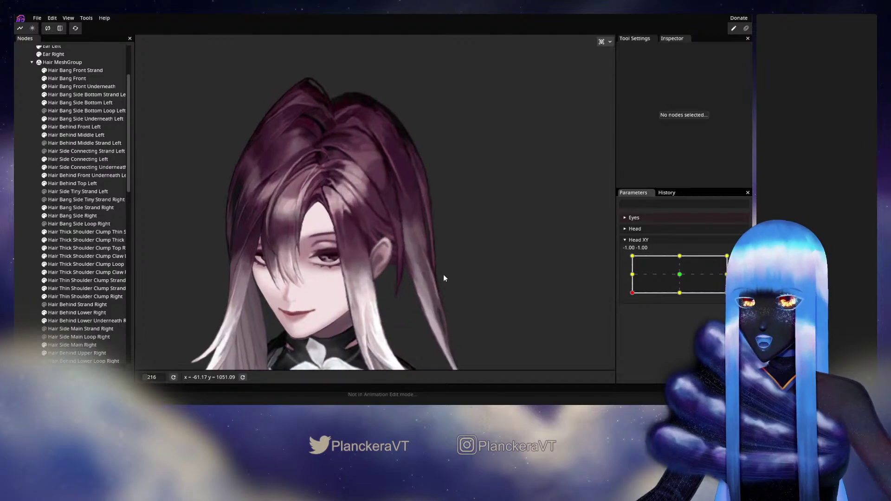
scroll(458, 271, "up", 5)
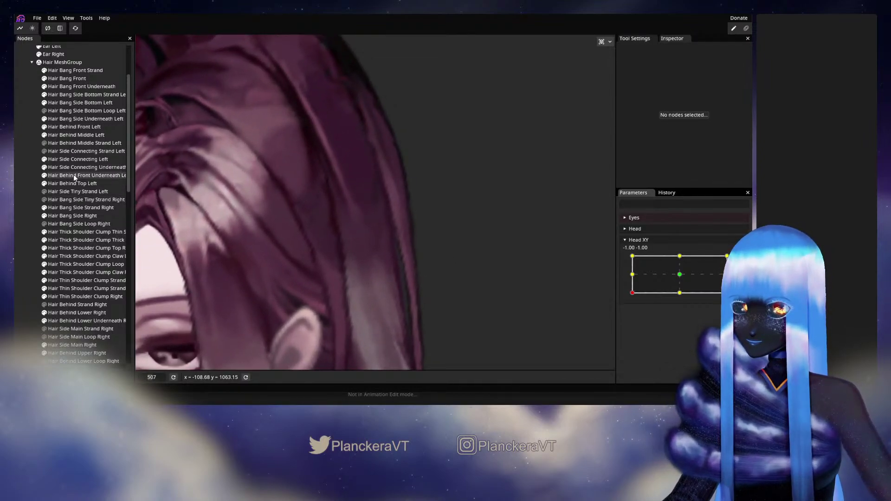
- Select Hair Behind Top Left, arm Head XY at -1.00, 0.00, and nudge the center and outer mesh vertices above ear level slightly downward
left_click_drag(665, 271, 624, 277)
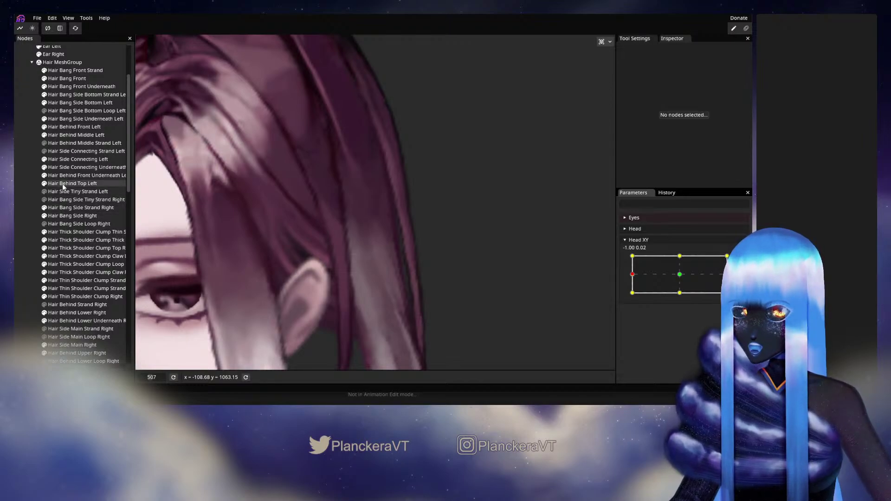
left_click(63, 184)
left_click(637, 275)
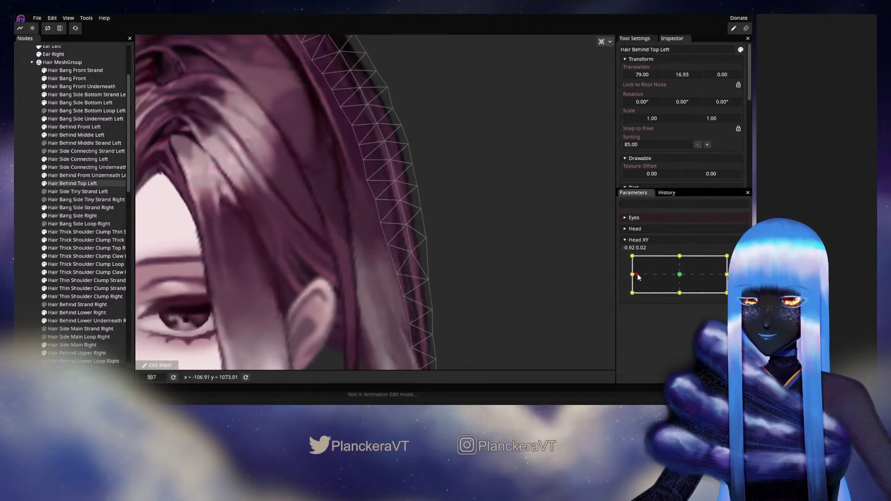
mouse_move(638, 277)
left_mouse_down()
mouse_move(682, 277)
mouse_move(634, 276)
left_mouse_up()
left_click(740, 260)
left_click(424, 215)
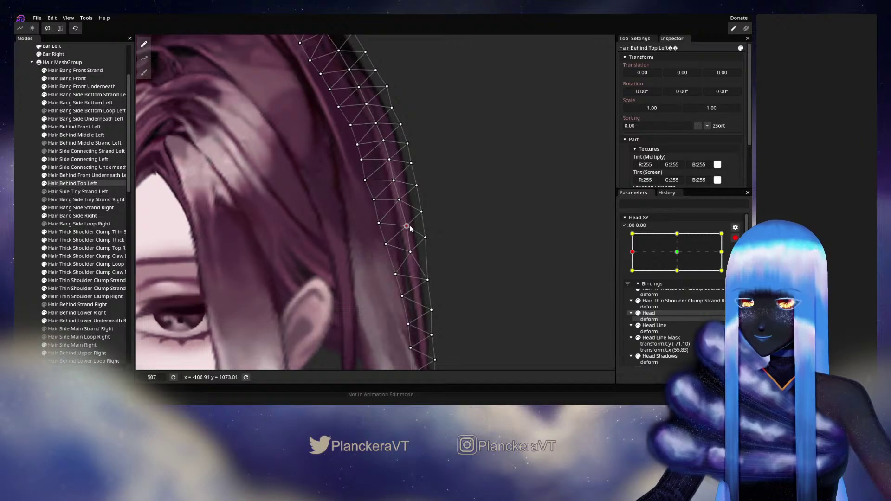
left_click(424, 238)
left_click_drag(426, 239, 426, 245)
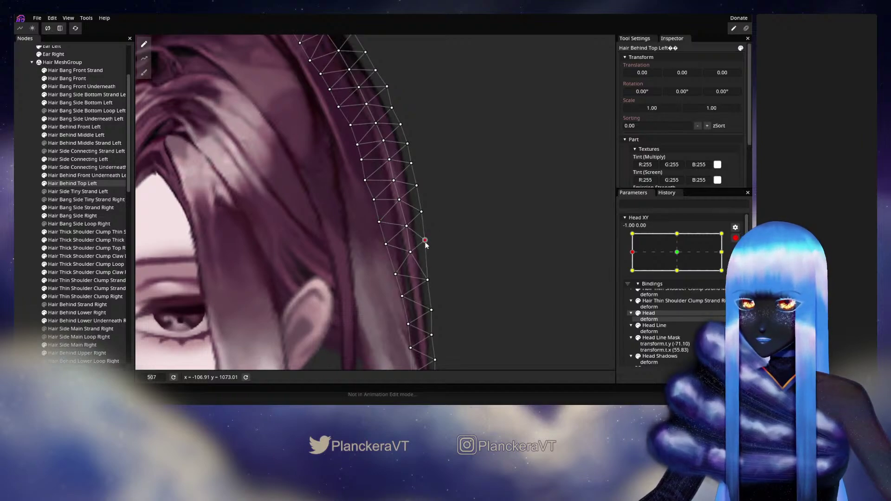
left_click(413, 252)
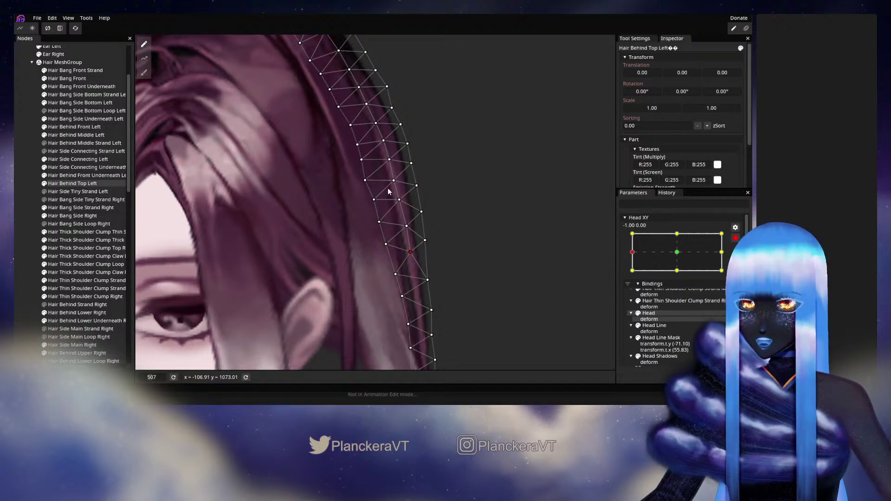
left_click(399, 200)
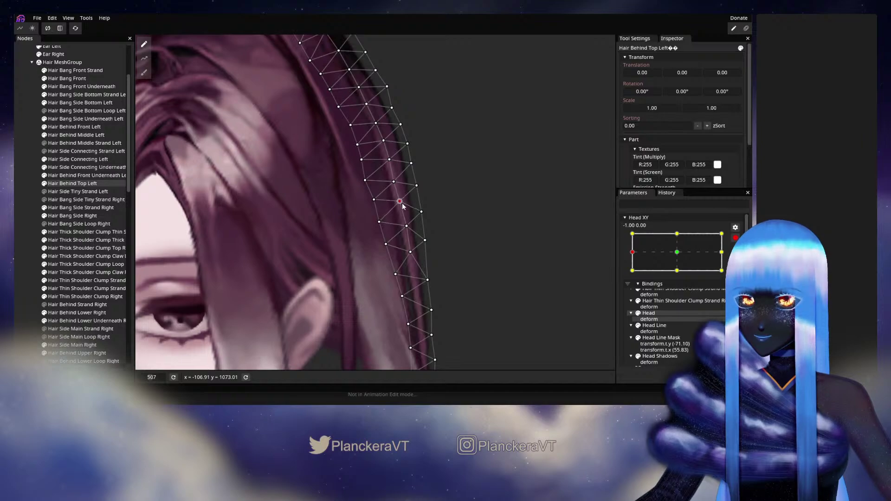
- Recheck the motion near -1.00, 0.00, rearm Head XY there, and fine-tune the inner-edge vertices of the hair mesh above ear level
left_click(735, 238)
mouse_move(636, 269)
left_mouse_down()
mouse_move(653, 274)
mouse_move(632, 274)
left_mouse_up()
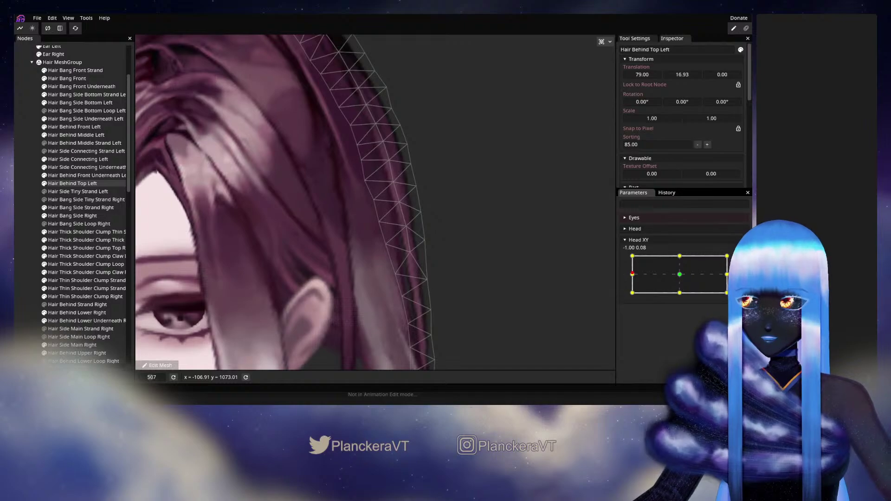
left_click(740, 260)
left_click(378, 220)
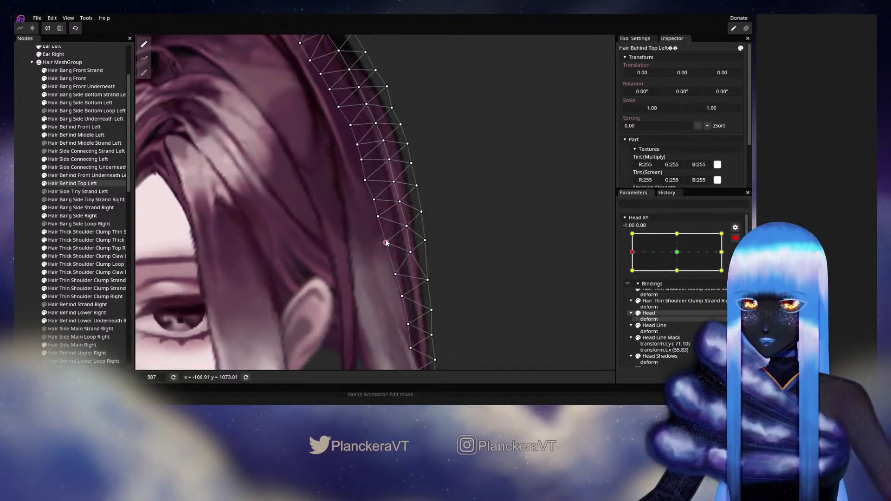
left_click(733, 239)
mouse_move(632, 274)
left_mouse_down()
mouse_move(662, 276)
mouse_move(631, 269)
left_mouse_up()
left_click(739, 260)
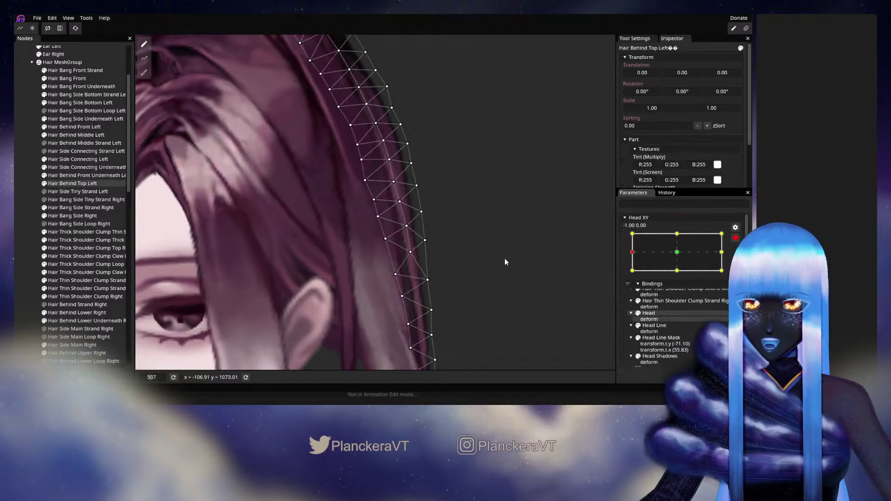
left_click(385, 243)
left_click_drag(382, 252, 383, 250)
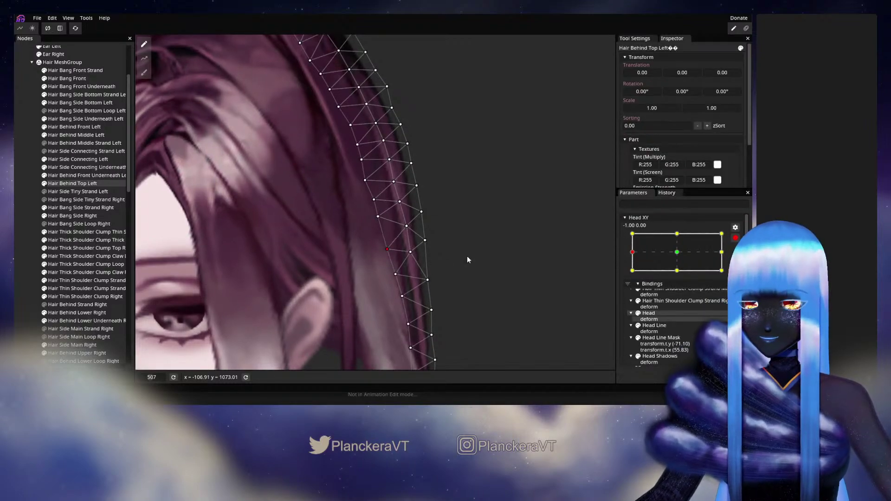
- Move Head XY to -1.00, -1.00, arm it, and even out the inner-edge vertices of the hair mesh above the ear, rechecking the motion between adjustments
left_click(736, 238)
left_click_drag(634, 275, 643, 297)
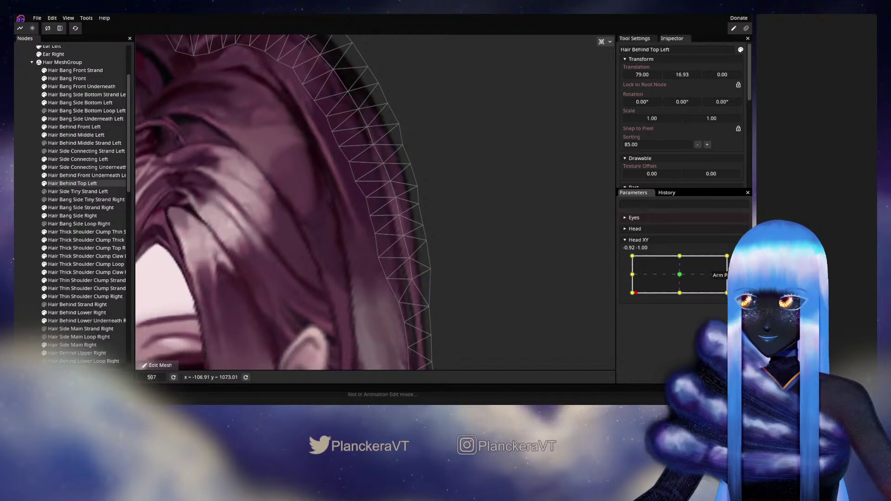
left_click(739, 261)
left_click(379, 255)
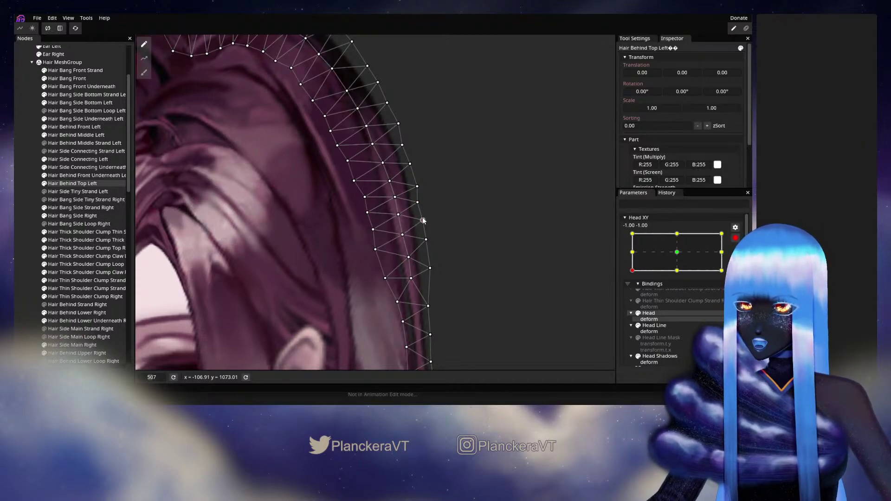
left_click(739, 238)
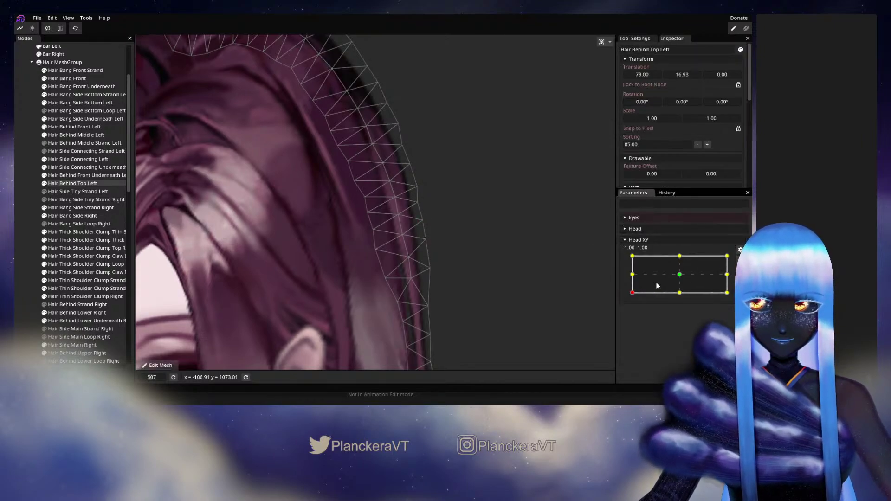
mouse_move(633, 292)
left_mouse_down()
mouse_move(631, 276)
mouse_move(632, 293)
left_mouse_up()
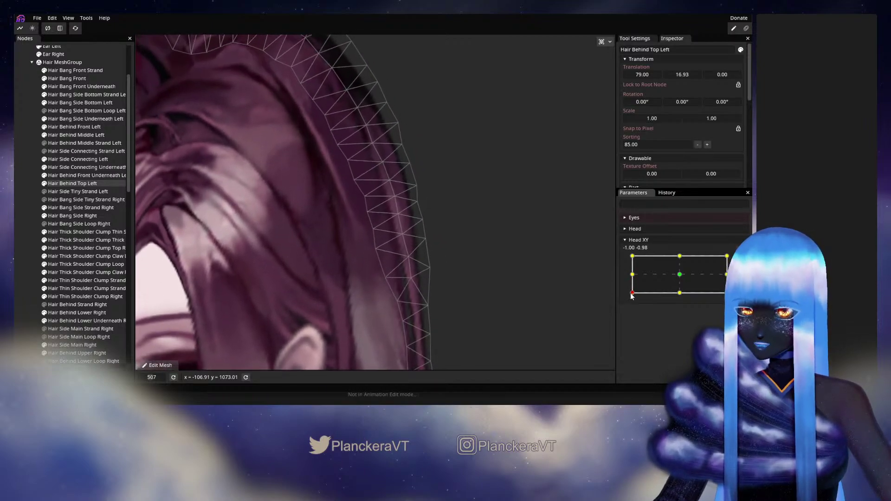
left_click(741, 260)
left_click(373, 233)
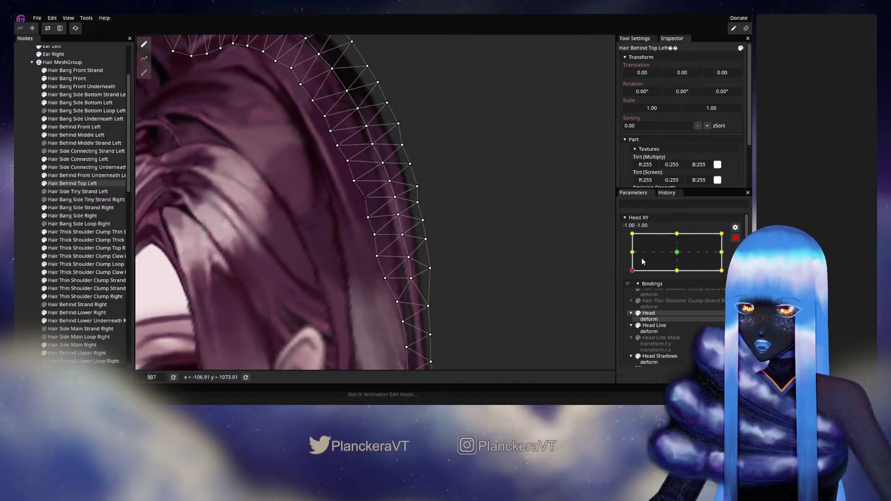
- Preview the motion, rearm Head XY at -1.00, -1.00, adjust vertices along the upper side of the hair mesh, and deselect the part
left_click(735, 238)
mouse_move(632, 292)
left_mouse_down()
mouse_move(632, 277)
mouse_move(628, 297)
left_mouse_up()
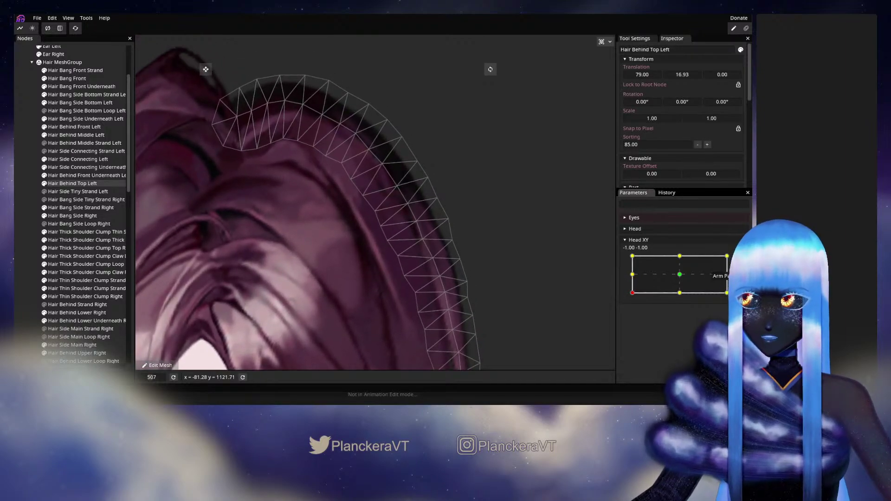
left_click(741, 260)
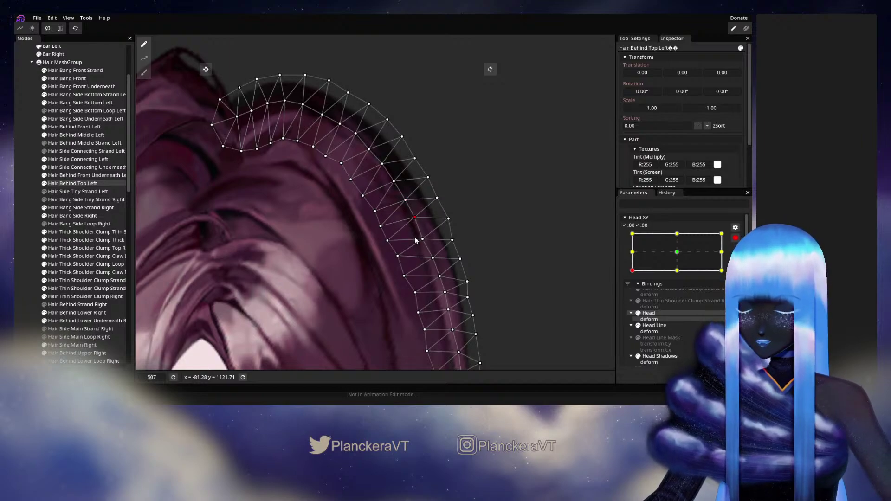
left_click_drag(418, 241, 401, 189)
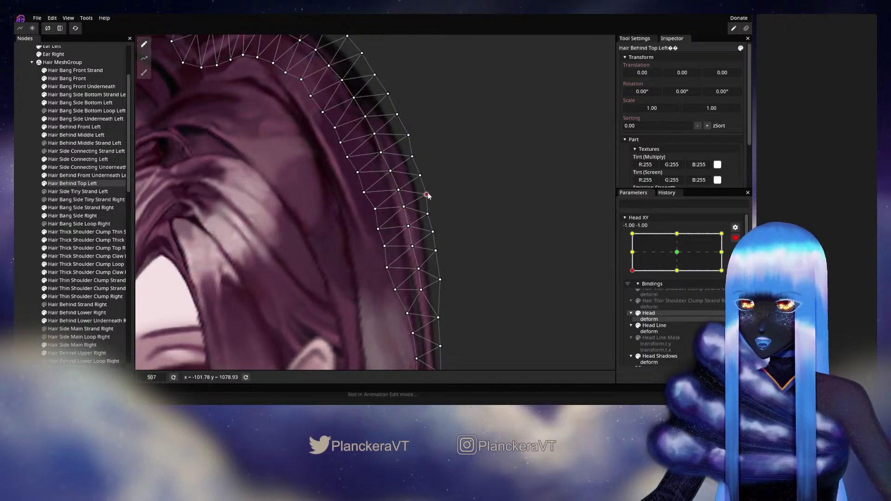
left_click_drag(408, 224, 386, 217)
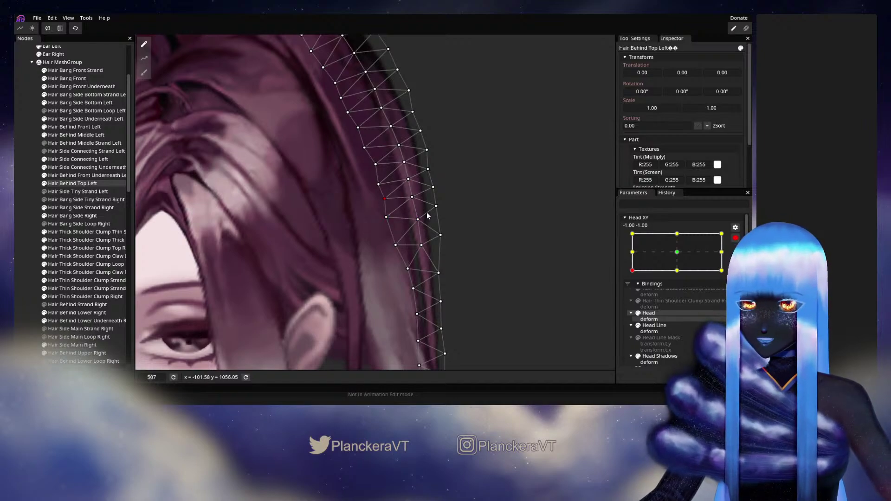
left_click(459, 262)
- Save the model, disarm Head XY, and preview the whole head's movement around -1.00, -1.00
scroll(460, 261, "down", 1)
scroll(458, 258, "down", 6)
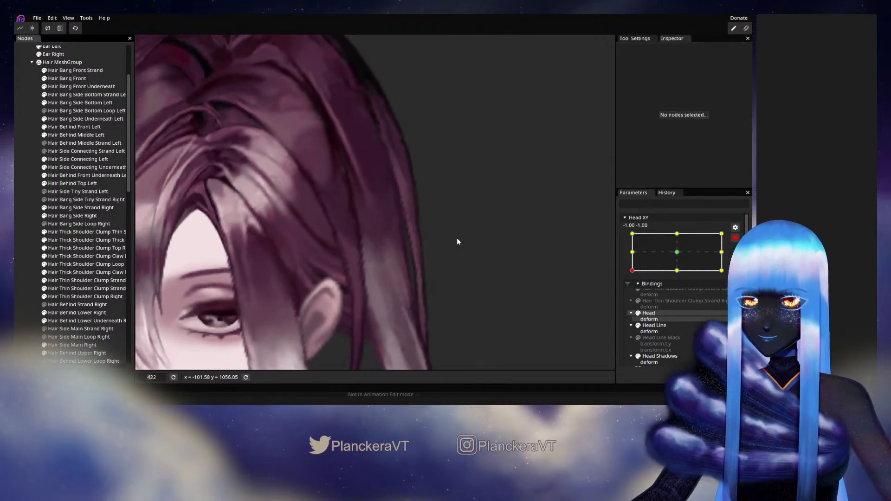
key("ctrl+s")
scroll(479, 241, "down", 4)
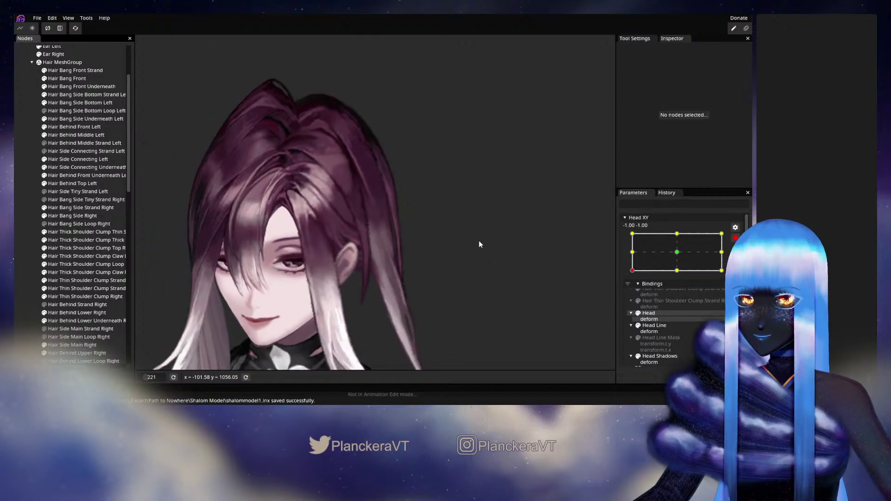
left_click(736, 238)
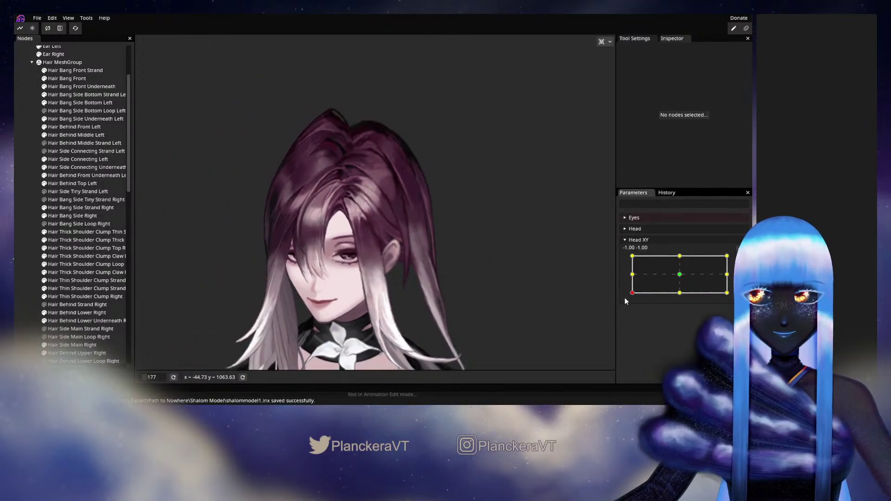
mouse_move(632, 295)
left_mouse_down()
mouse_move(622, 274)
mouse_move(629, 298)
left_mouse_up()
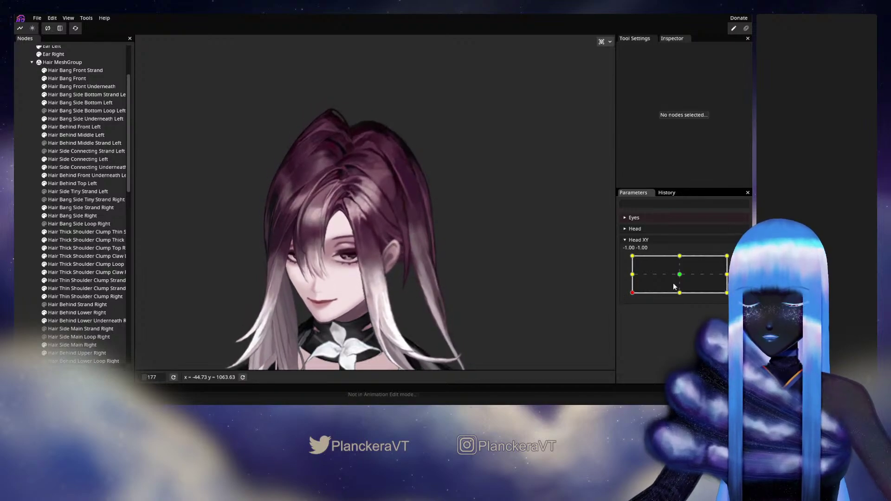
- Arm Head XY at -1.00, -1.00, nudge the center and outer vertices of the Hair Behind Top Left mesh above ear level, and deselect it
scroll(463, 255, "up", 5)
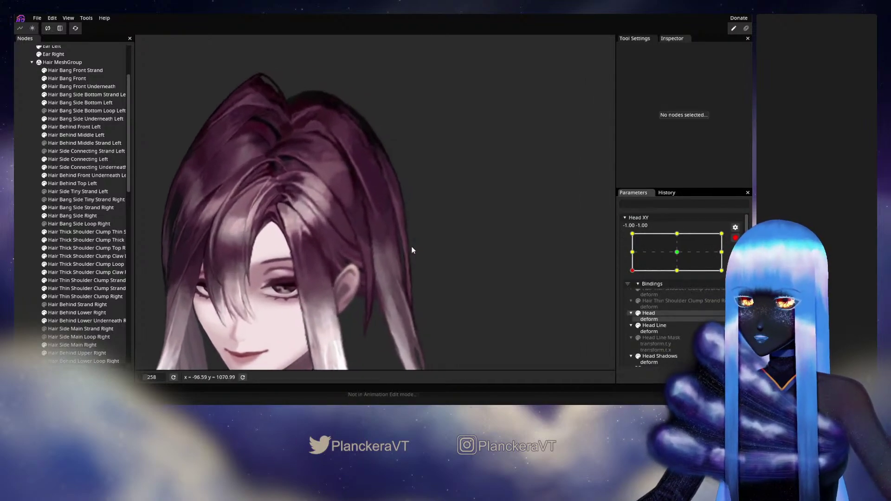
scroll(409, 246, "up", 4)
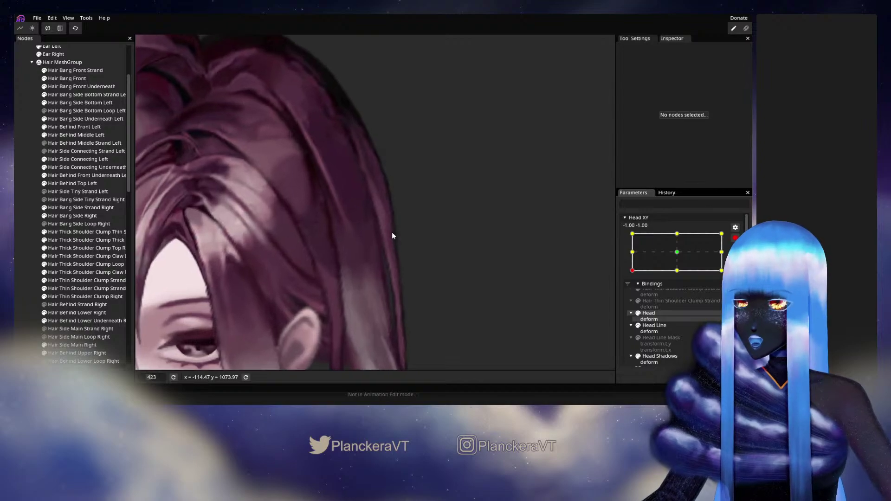
left_click(92, 184)
scroll(385, 219, "up", 2)
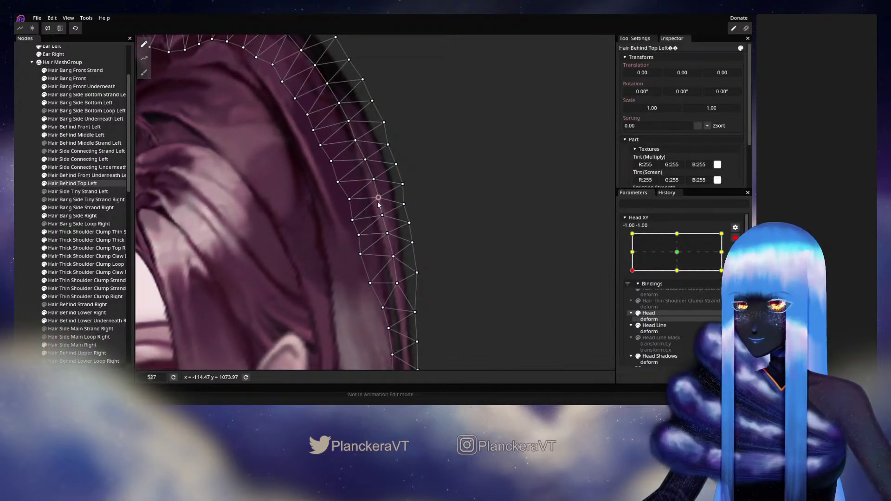
left_click_drag(379, 197, 377, 198)
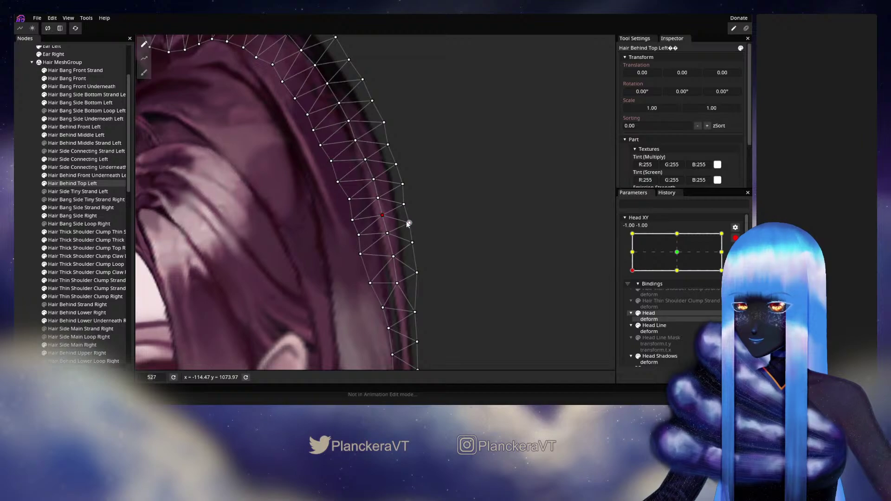
left_click(15, 200)
- Disarm Head XY and examine the full head and hair silhouette while moving the head between about -0.71, -1.00 and -1.00, -1.00
scroll(444, 270, "down", 4)
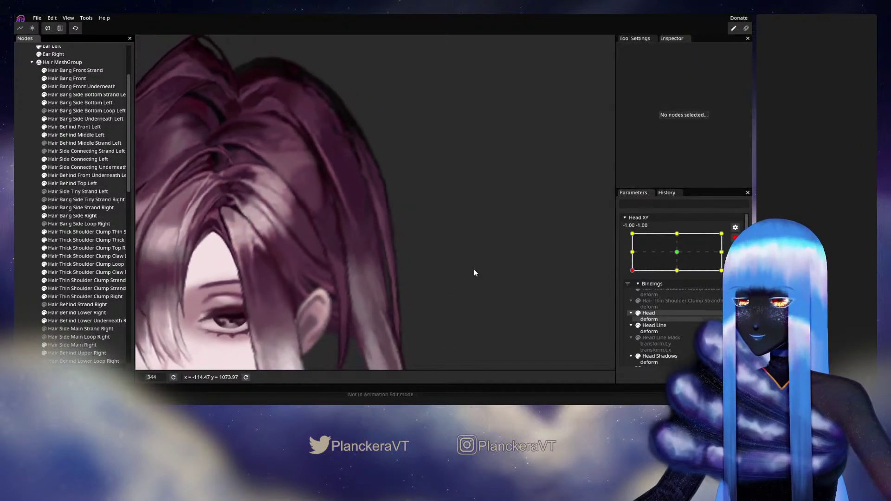
scroll(475, 274, "down", 4)
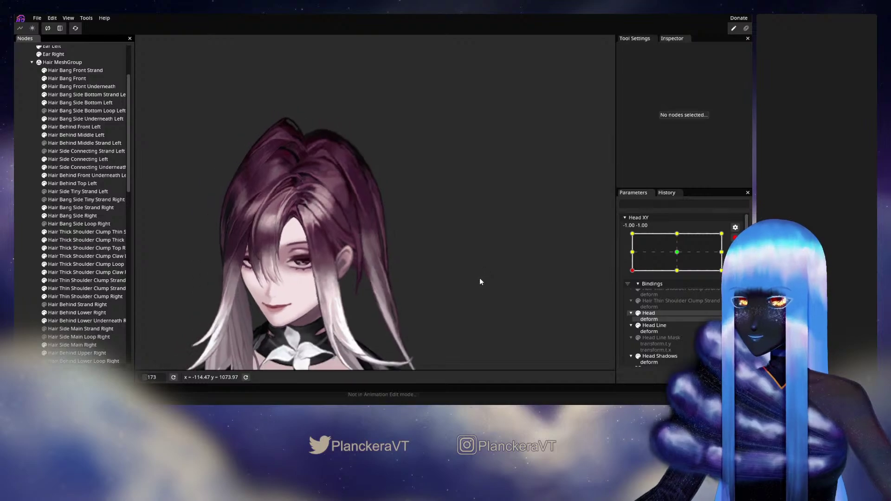
scroll(479, 277, "down", 2)
left_click_drag(480, 274, 518, 242)
left_click(735, 238)
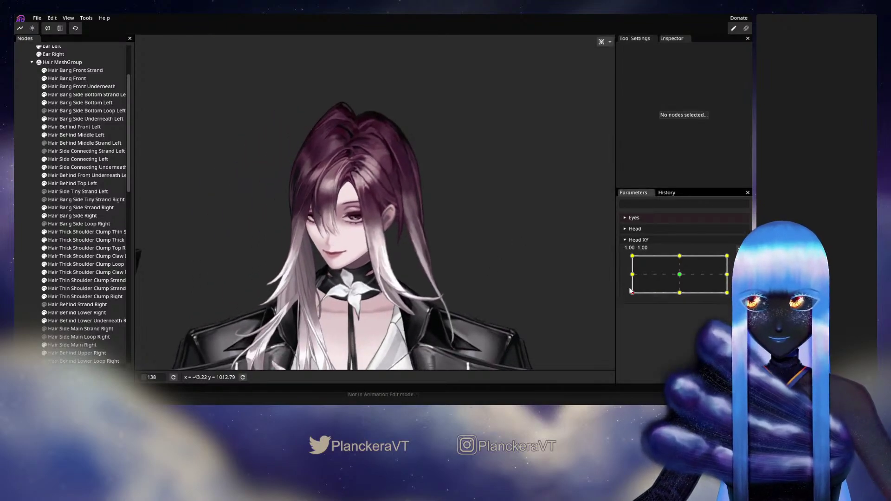
mouse_move(633, 296)
left_mouse_down()
mouse_move(629, 275)
mouse_move(628, 292)
left_mouse_up()
mouse_move(645, 300)
left_mouse_down()
mouse_move(674, 299)
mouse_move(626, 294)
mouse_move(645, 305)
left_mouse_up()
scroll(464, 255, "up", 5)
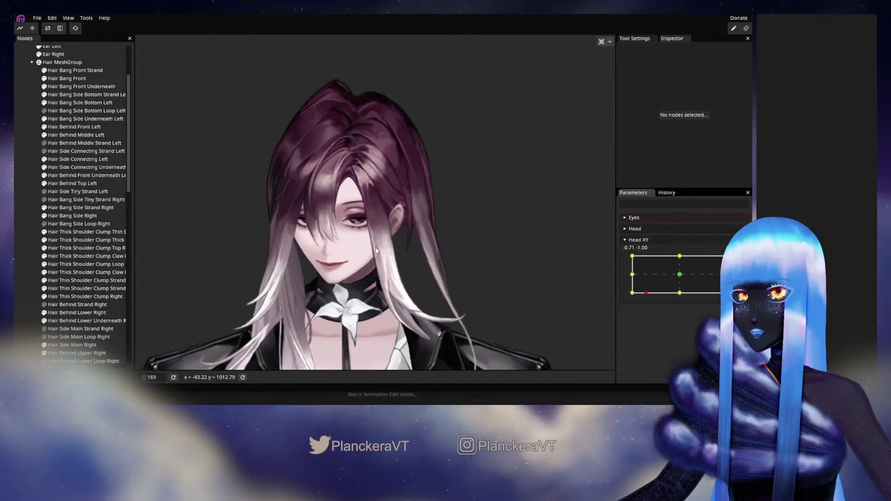
scroll(437, 257, "up", 1)
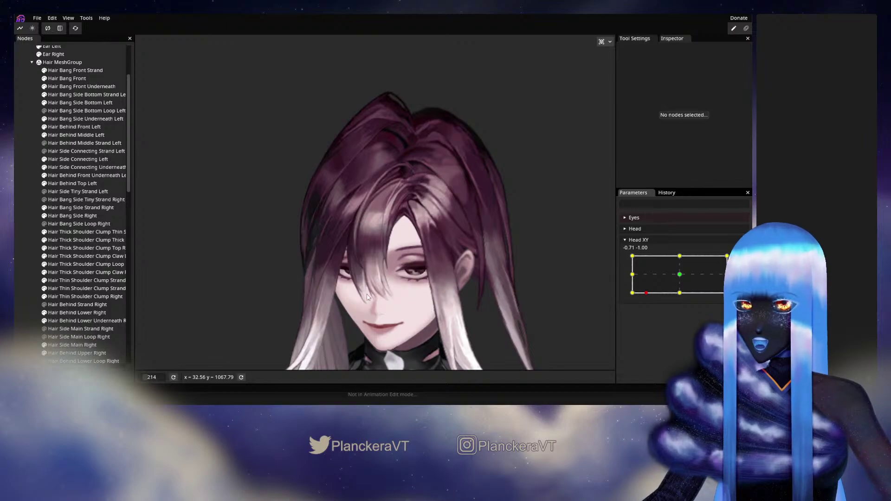
left_click_drag(645, 292, 597, 299)
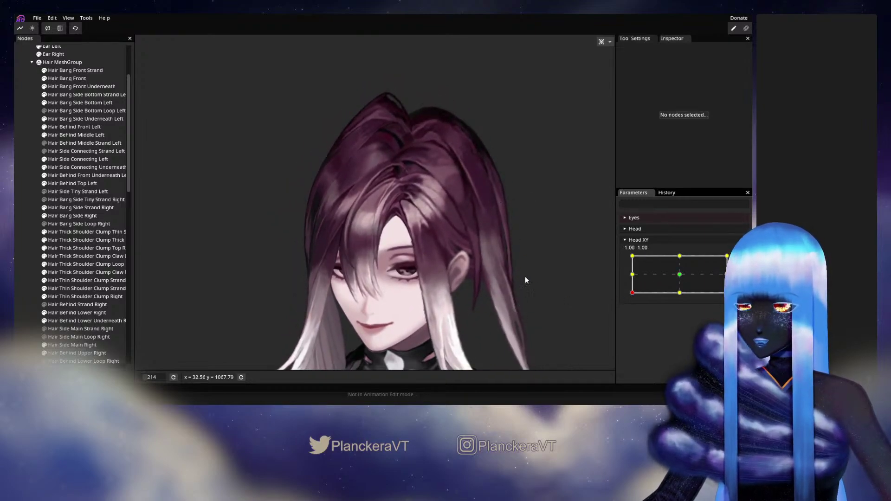
- Arm Head XY at -1.00, -1.00, nudge vertices along the upper curve of the Hair Bang Front Strand mesh, and deselect it
mouse_move(634, 295)
left_mouse_down()
mouse_move(682, 276)
mouse_move(659, 277)
mouse_move(633, 294)
left_mouse_up()
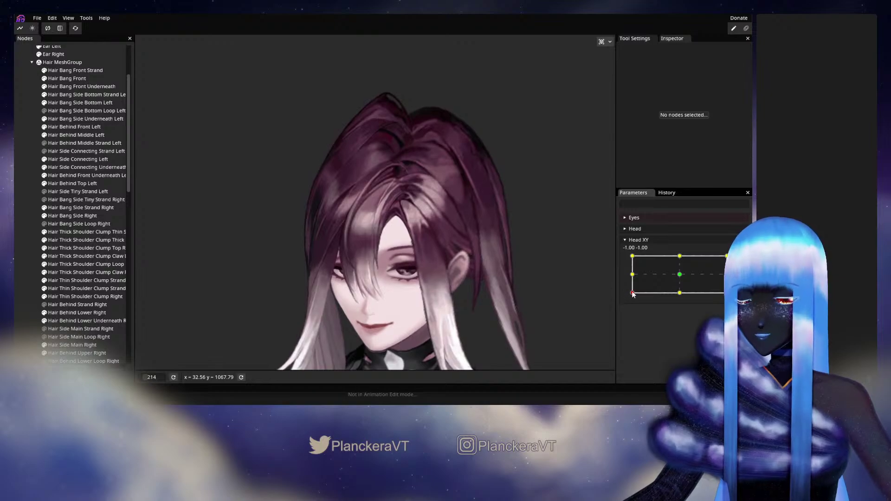
left_click(740, 261)
scroll(367, 185, "up", 3)
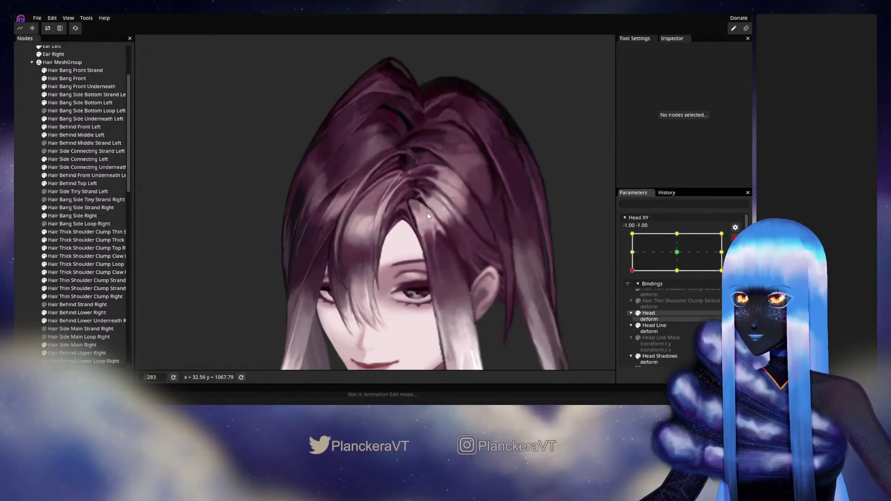
left_click_drag(368, 185, 373, 273)
scroll(373, 273, "up", 4)
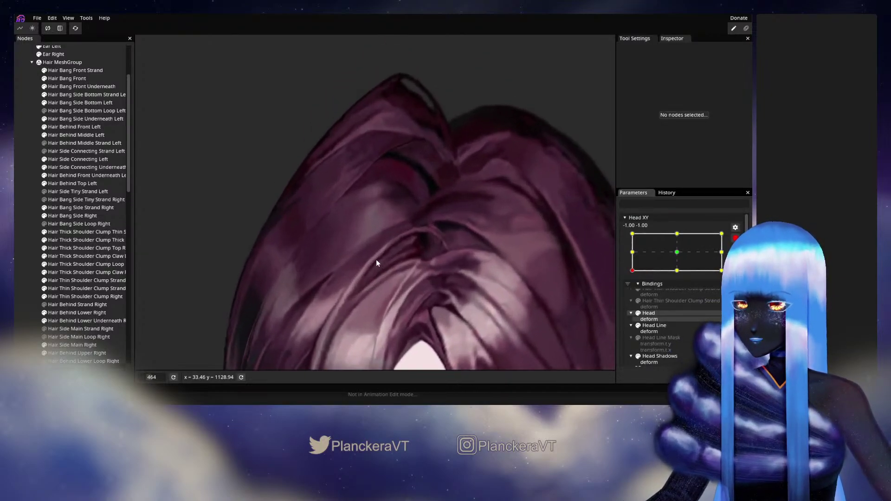
left_click(76, 71)
scroll(397, 274, "up", 5)
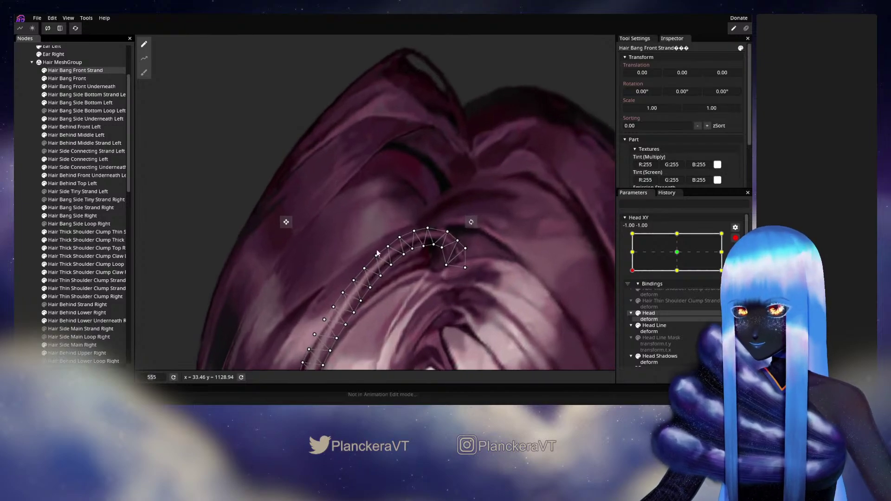
left_click_drag(391, 267, 383, 230)
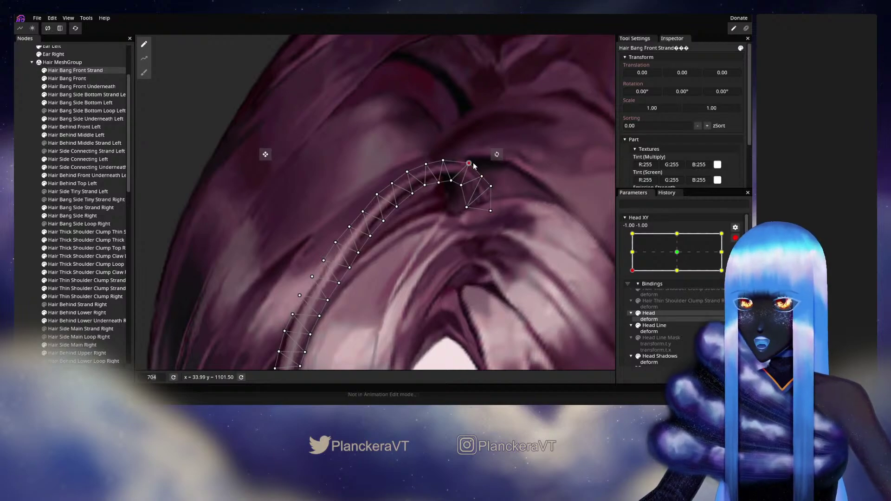
left_click_drag(382, 242, 406, 227)
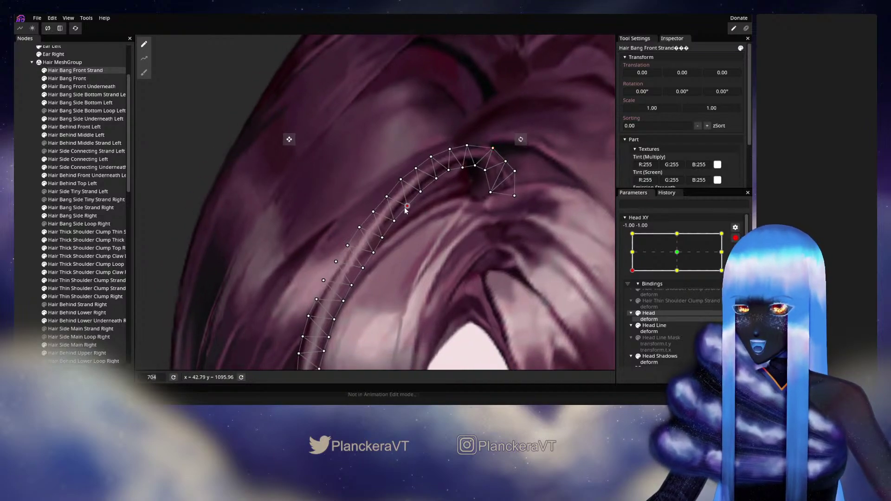
left_click(406, 207)
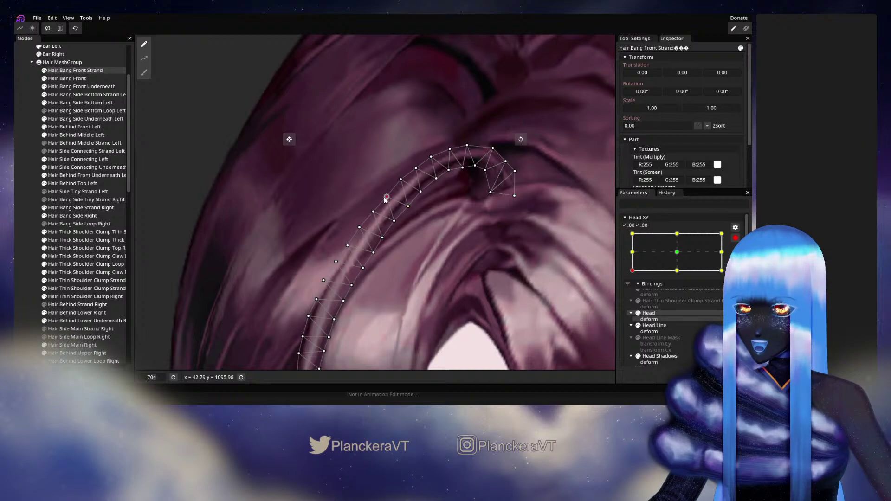
left_click(394, 219)
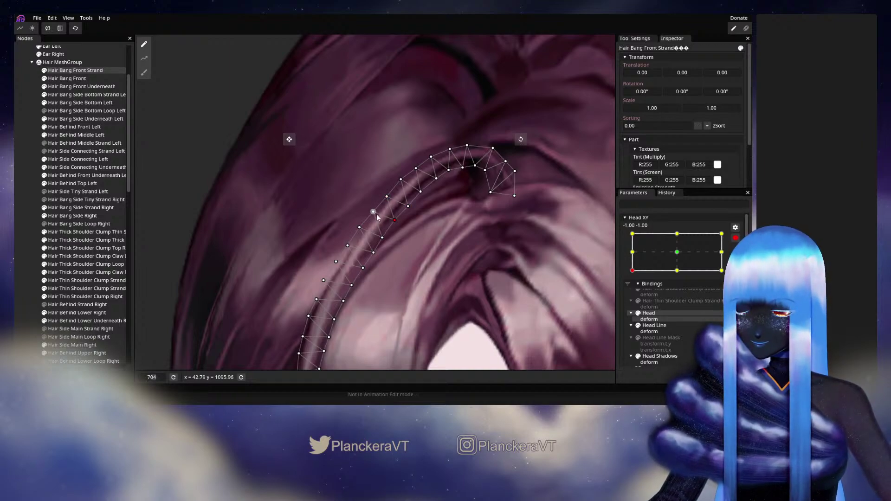
left_click(383, 238)
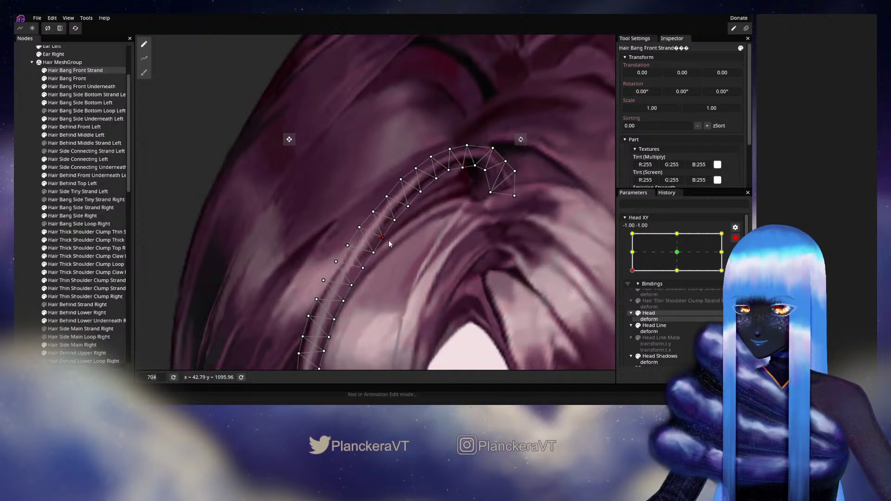
left_click_drag(388, 240, 365, 222)
left_click(20, 210)
- Disarm Head XY and examine how the bang strand follows the whole head around -1.00, -1.00
scroll(403, 273, "down", 1)
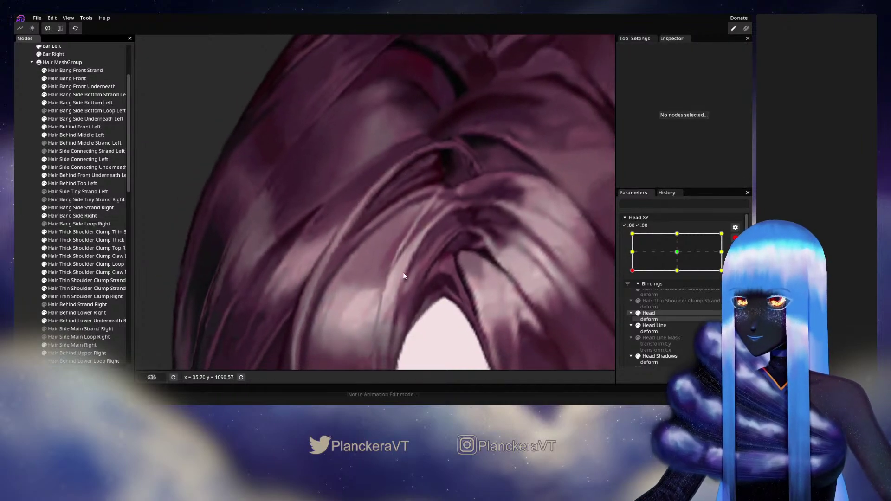
scroll(403, 272, "down", 5)
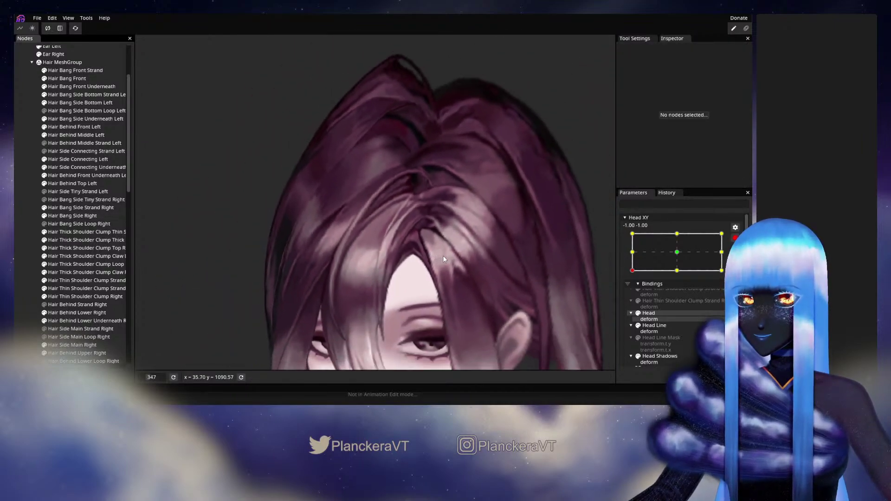
scroll(443, 259, "down", 3)
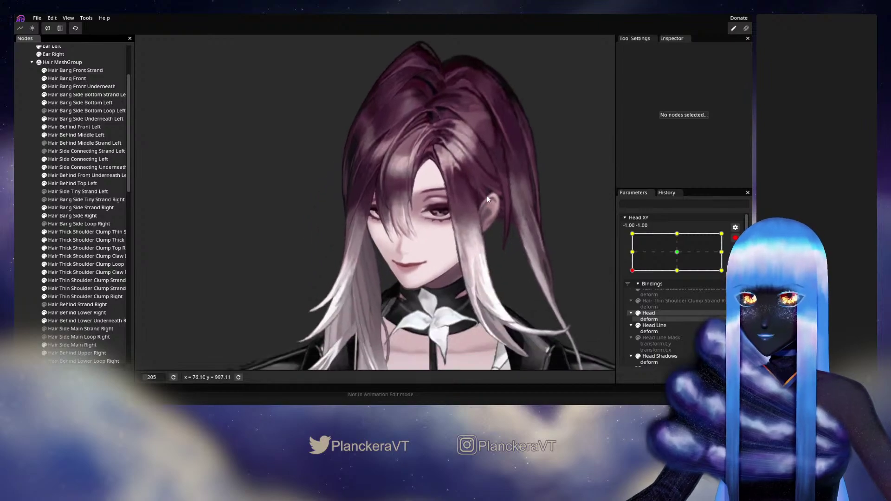
left_click_drag(487, 199, 485, 238)
left_click(735, 237)
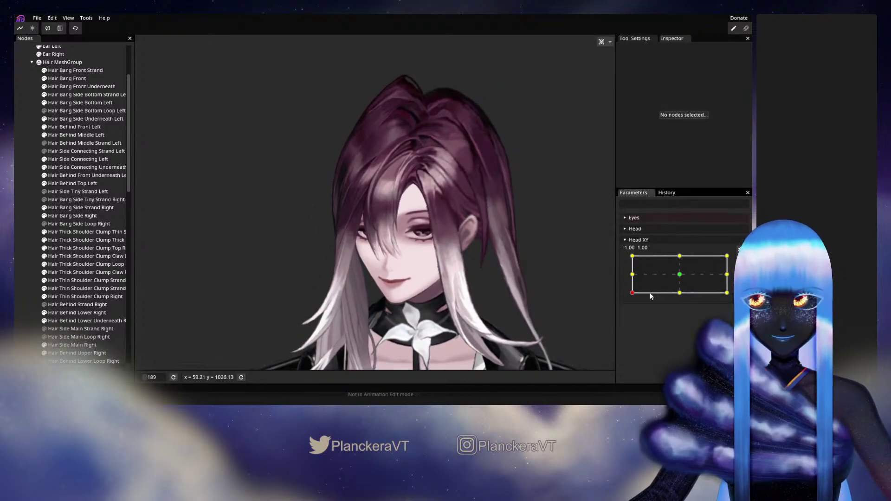
mouse_move(632, 294)
left_mouse_down()
mouse_move(701, 278)
mouse_move(654, 275)
mouse_move(696, 271)
mouse_move(618, 296)
left_mouse_up()
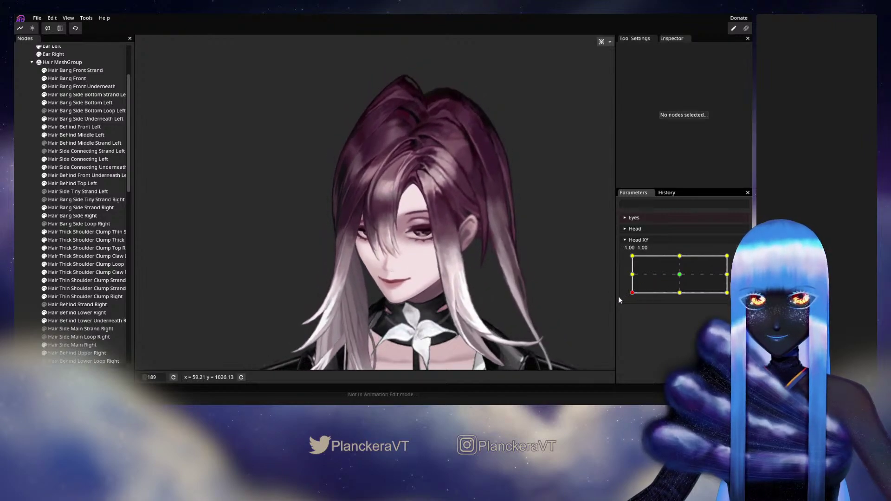
- Rearm Head XY at -1.00, -1.00 and set the Circle Brush size to 20.00 for deforming Hair Bang Front Strand
left_click(740, 259)
scroll(404, 187, "up", 3)
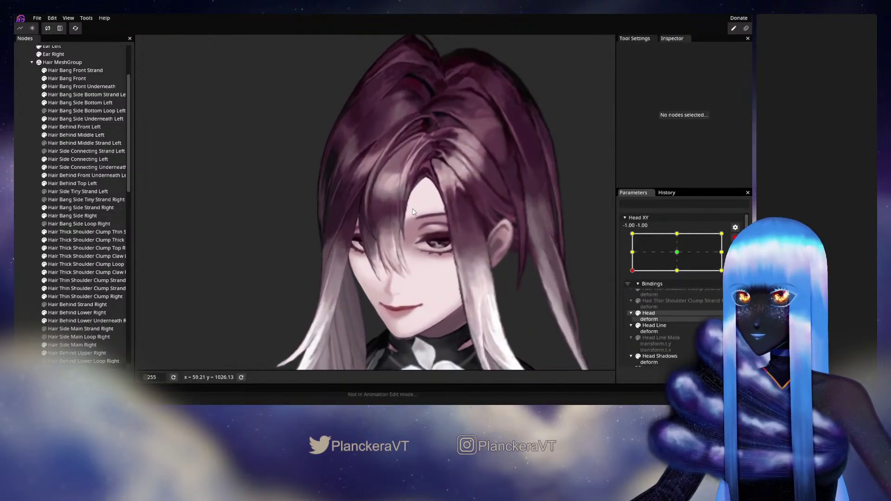
left_click_drag(404, 186, 387, 261)
scroll(387, 263, "up", 5)
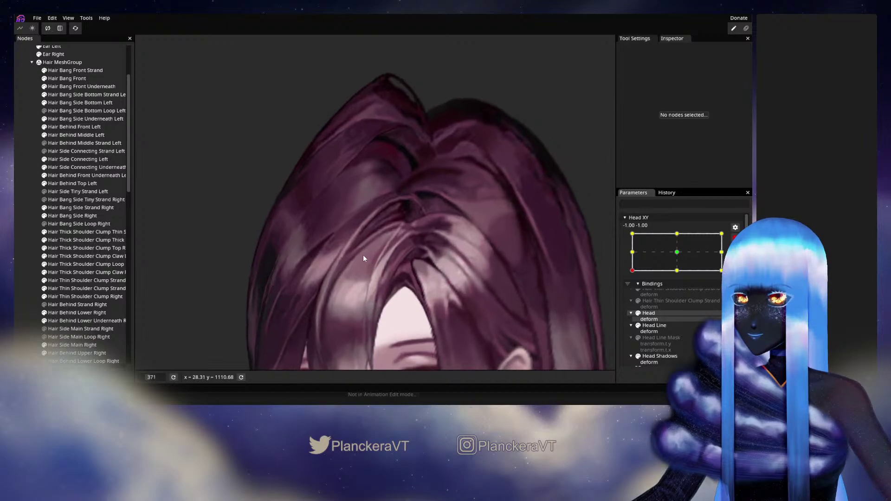
left_click(70, 70)
scroll(236, 186, "up", 2)
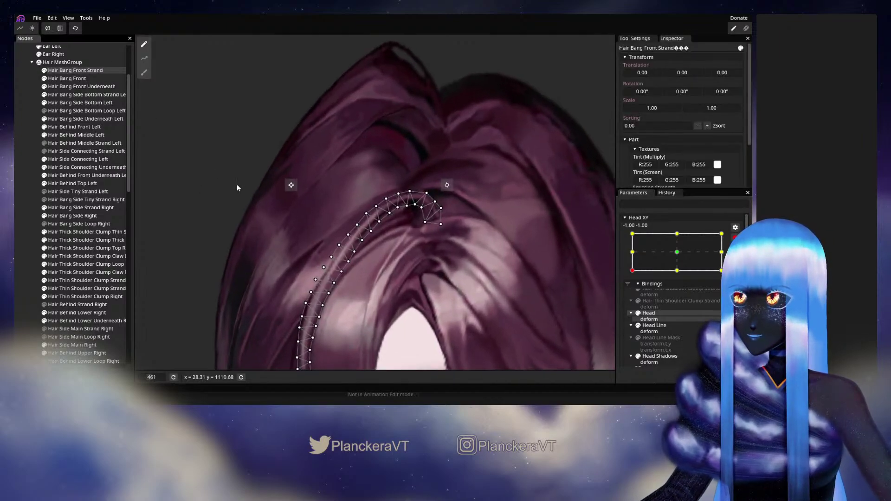
left_click(144, 73)
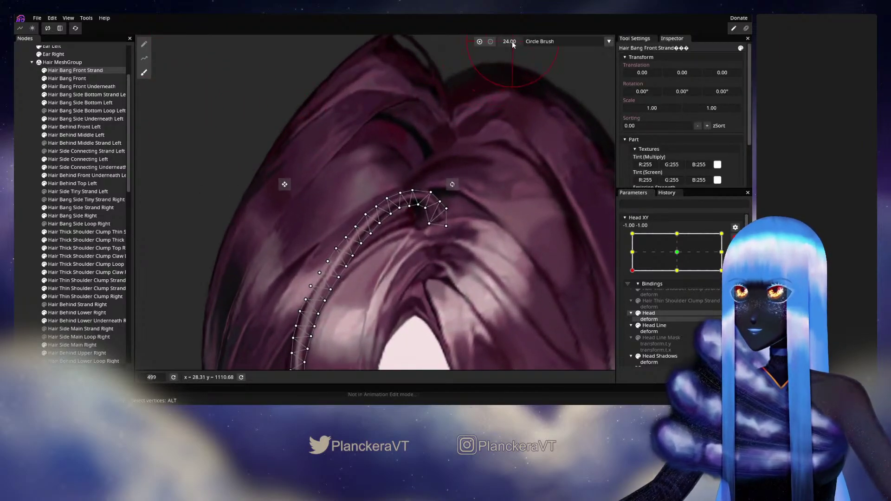
scroll(372, 164, "up", 2)
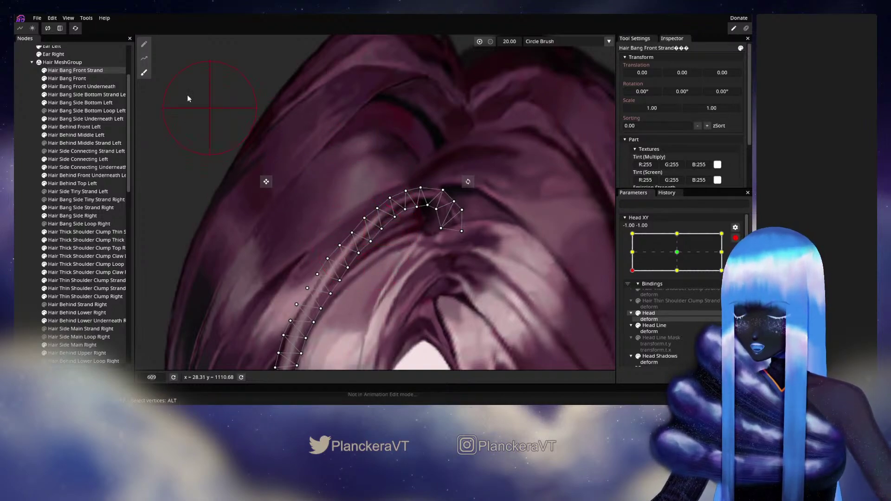
- Return to single-vertex editing, refine the upper outer edge of the Hair Bang Front Strand mesh, and deselect it
left_click(144, 45)
scroll(357, 263, "up", 2)
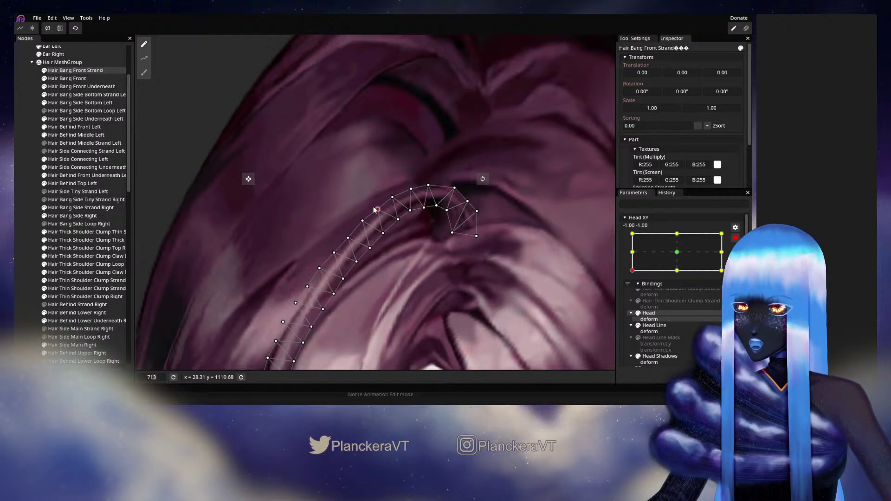
left_click(28, 198)
- Disarm Head XY and check the front strand against the full hair while moving the head near -1.00, -1.00
scroll(424, 276, "down", 5)
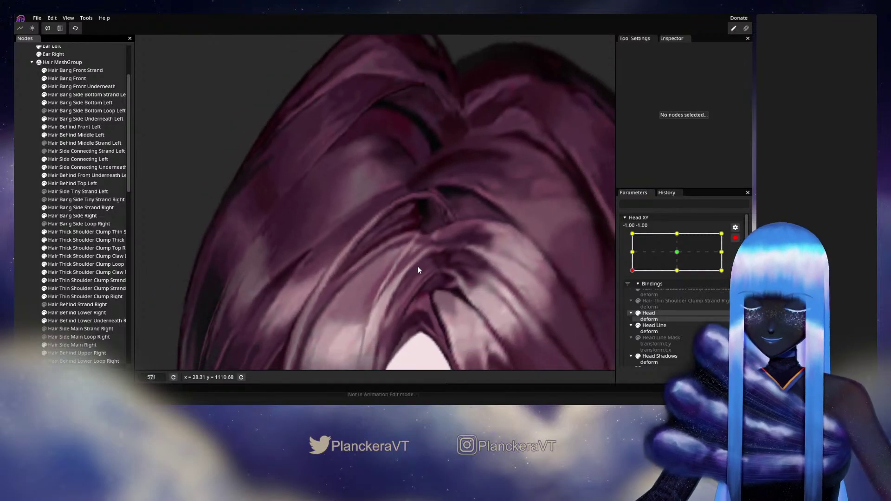
scroll(419, 269, "down", 2)
scroll(444, 257, "down", 8)
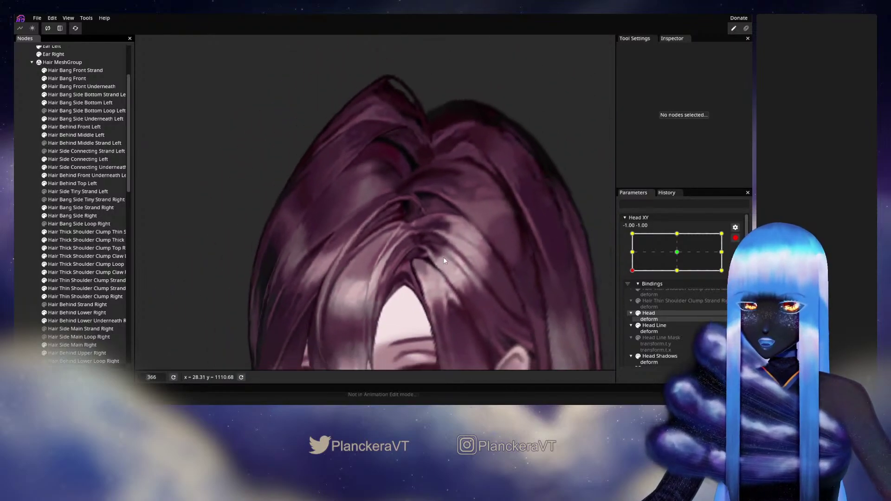
left_click_drag(440, 318, 446, 261)
scroll(459, 242, "down", 1)
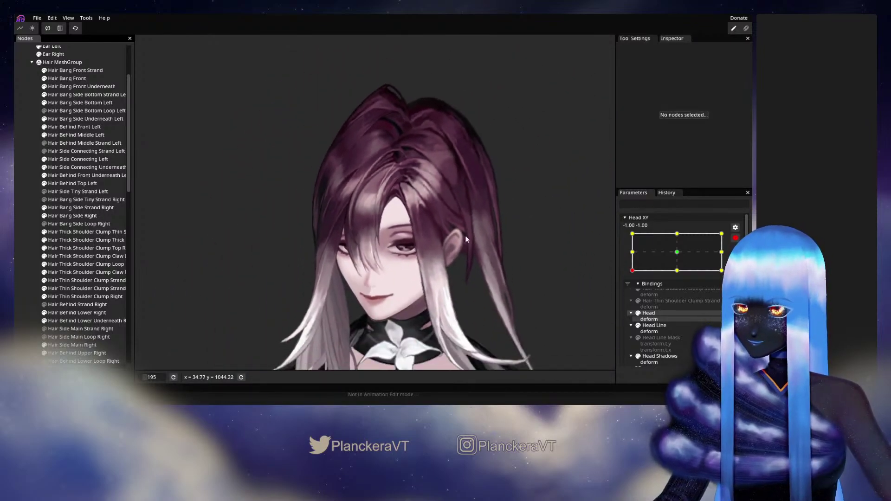
left_click(734, 238)
mouse_move(632, 293)
left_mouse_down()
mouse_move(675, 277)
mouse_move(630, 294)
mouse_move(680, 294)
mouse_move(622, 300)
mouse_move(618, 272)
mouse_move(619, 298)
mouse_move(688, 298)
mouse_move(633, 299)
left_mouse_up()
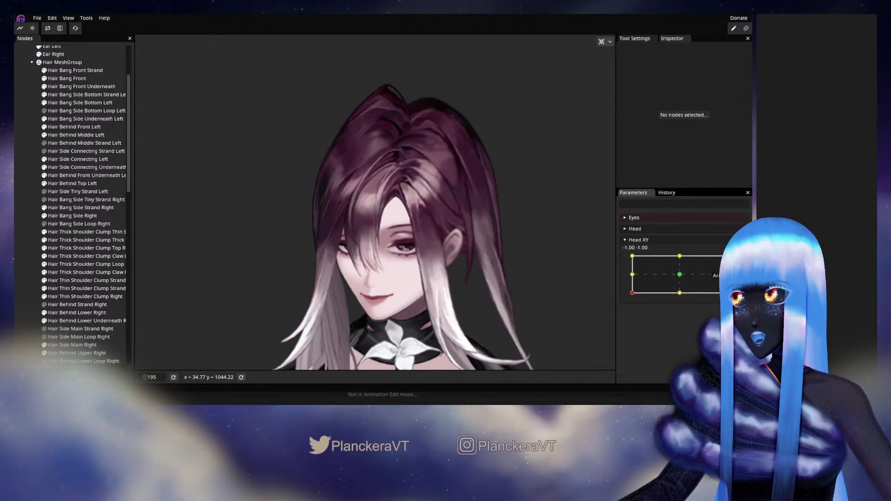
- Arm Head XY at -1.00, -1.00 again and smooth the vertices along the top arc of the Hair Bang Front Strand mesh
scroll(672, 278, "down", 2)
scroll(403, 171, "up", 3)
scroll(403, 171, "up", 5)
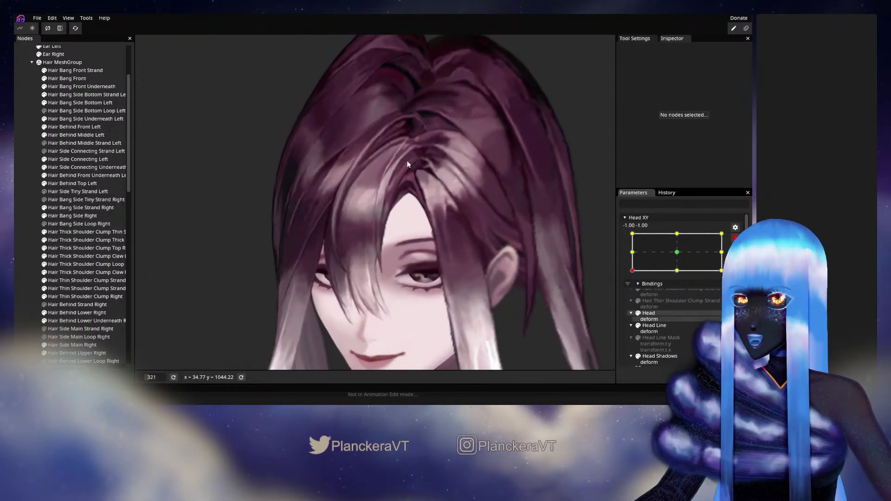
scroll(385, 240, "up", 2)
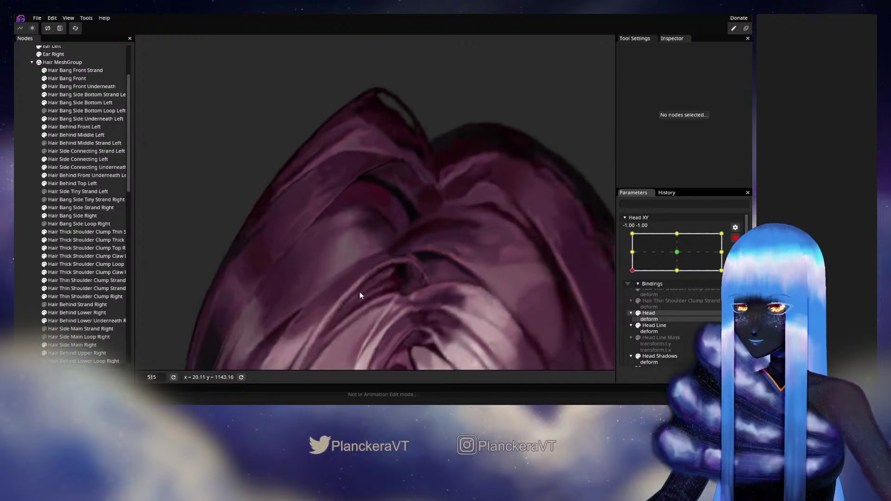
left_click(72, 71)
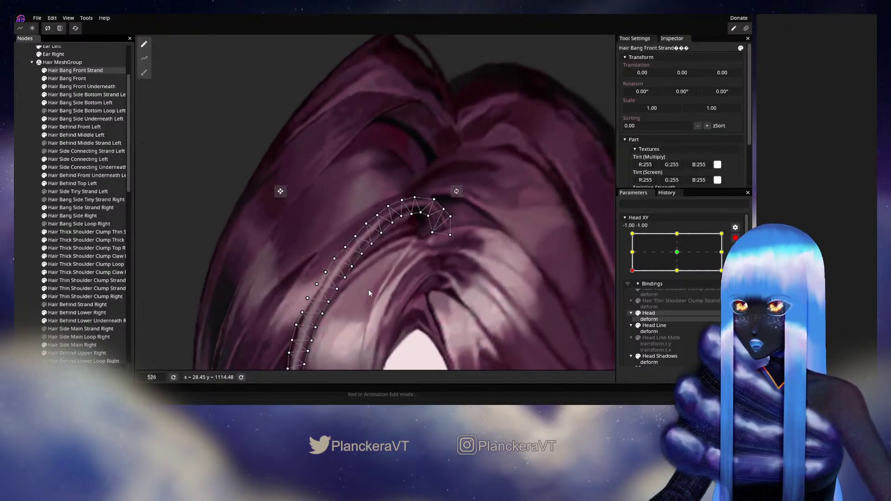
scroll(375, 264, "up", 3)
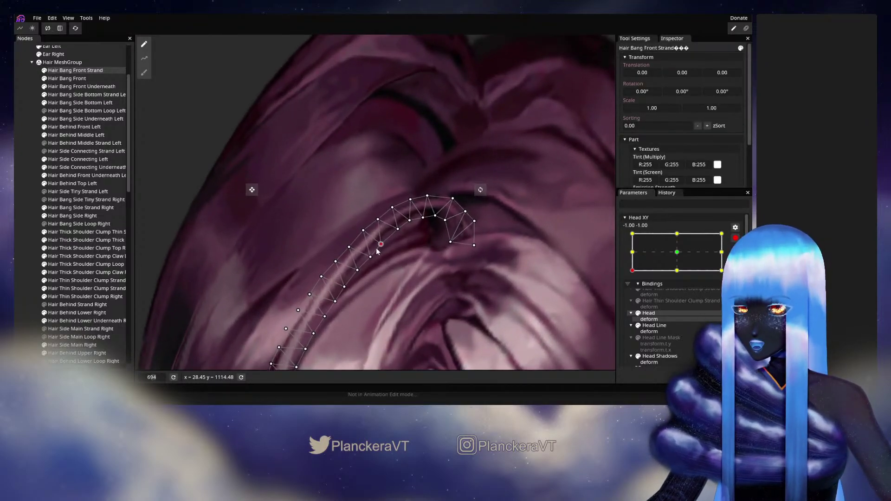
left_click_drag(362, 230, 413, 203)
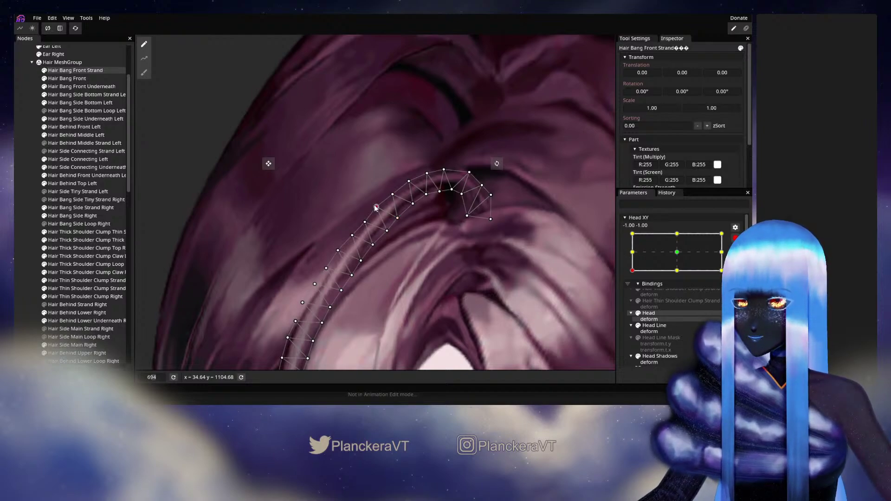
left_click_drag(375, 208, 443, 195)
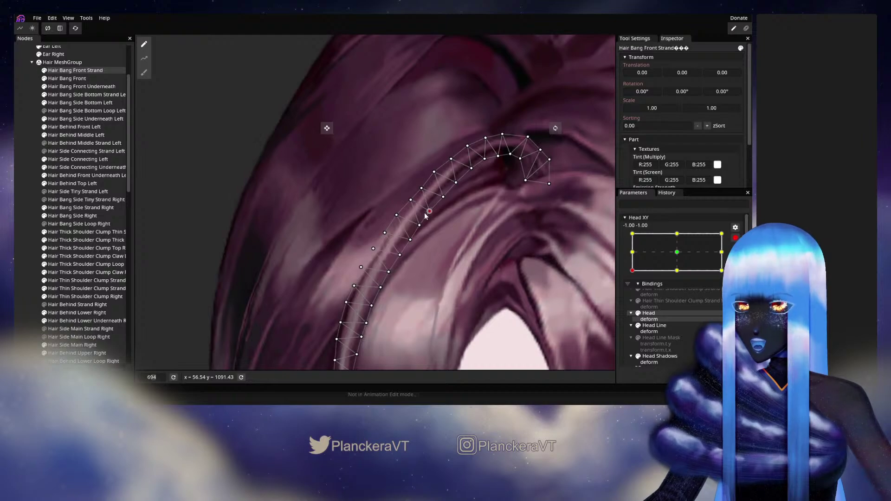
- Adjust the middle vertices of the Hair Bang Front Strand mesh, down its outer edge beside the forehead, and deselect it
left_click_drag(410, 200, 405, 203)
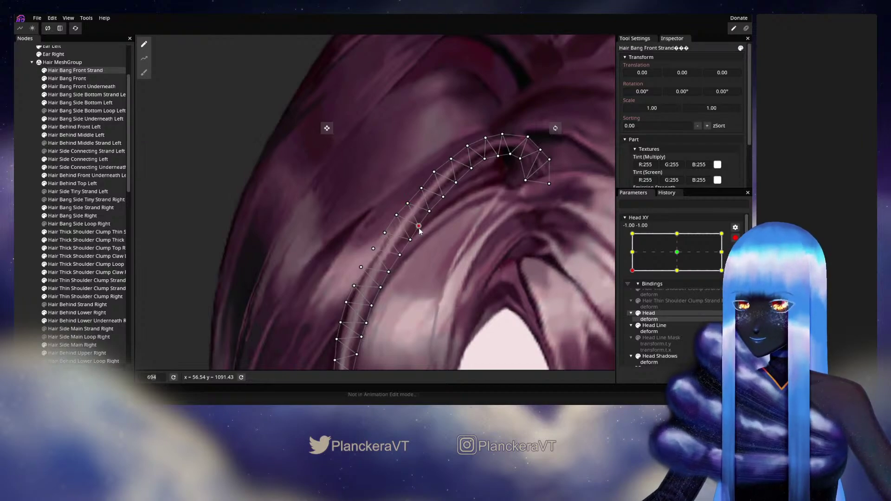
left_click_drag(393, 215, 464, 177)
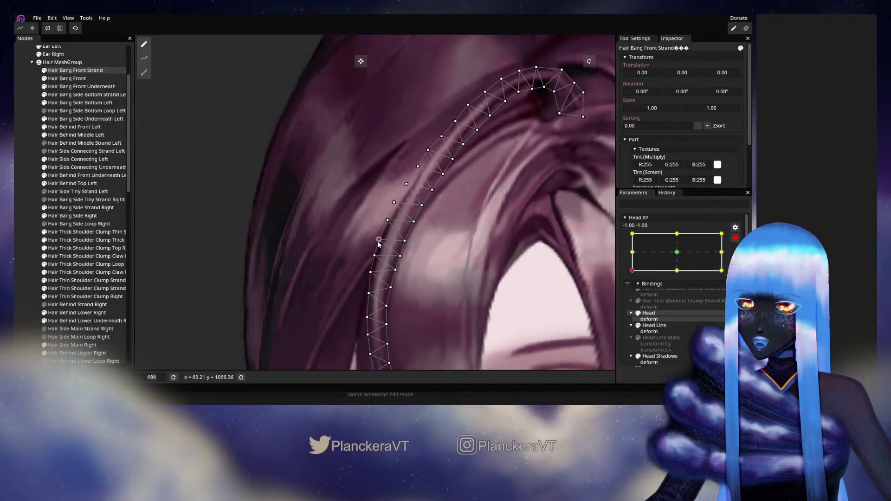
left_click_drag(416, 254, 447, 200)
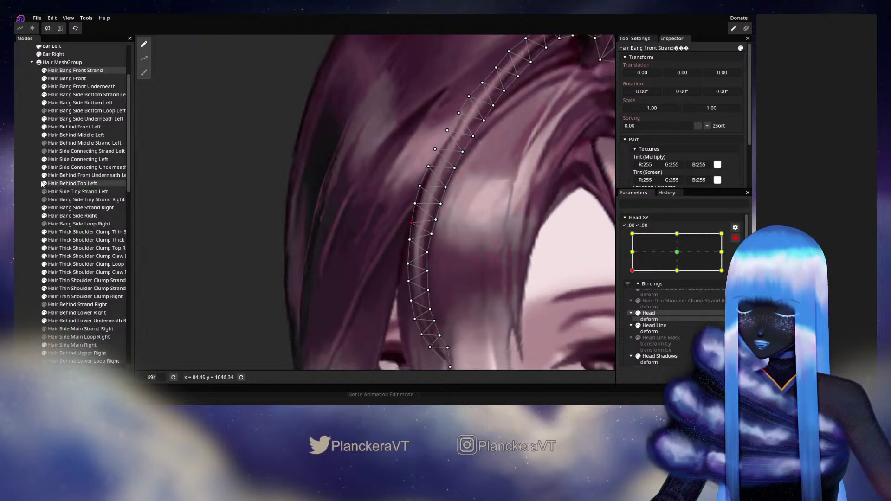
left_click(20, 179)
- Disarm Head XY and check the hair while moving the head between the centre, -1.00, 0.00 and -1.00, -1.00
scroll(528, 245, "down", 3)
scroll(519, 244, "down", 5)
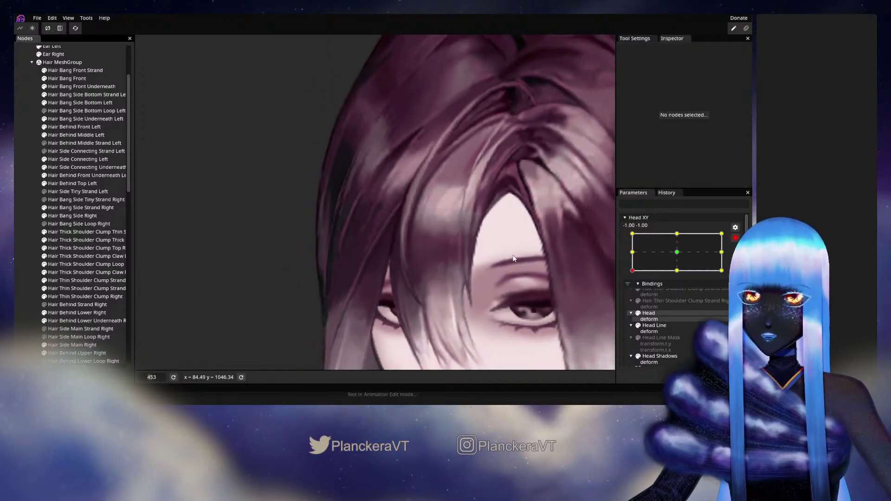
scroll(526, 251, "down", 2)
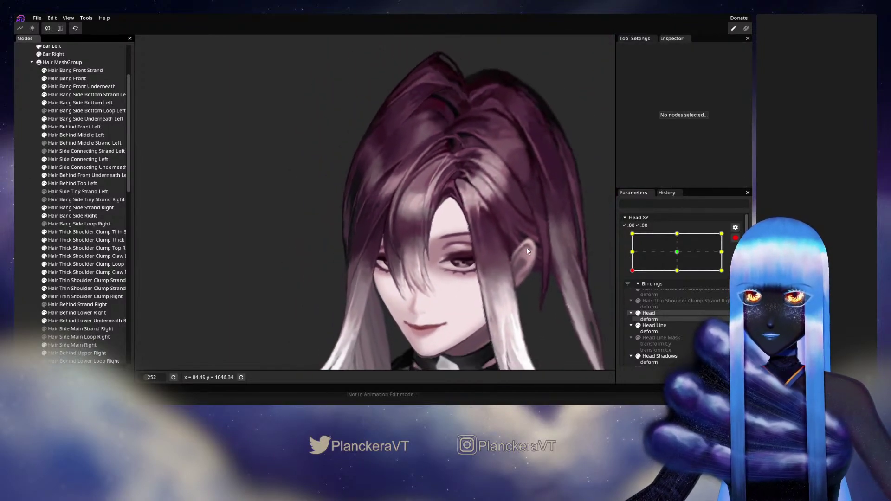
left_click(735, 239)
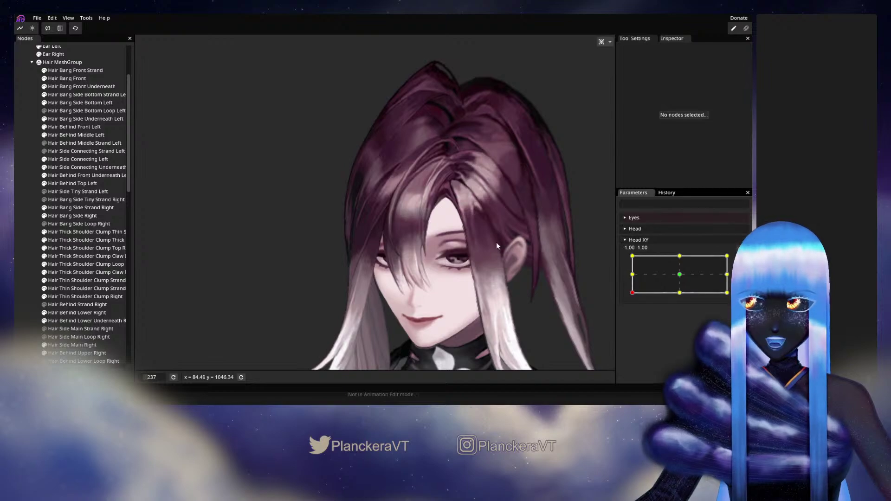
scroll(470, 247, "down", 2)
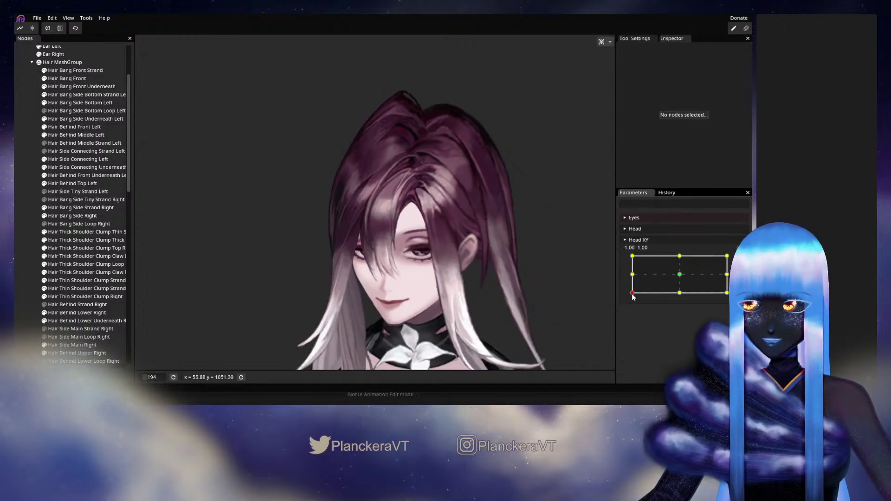
left_click_drag(633, 296, 681, 278)
left_click_drag(653, 277, 629, 279)
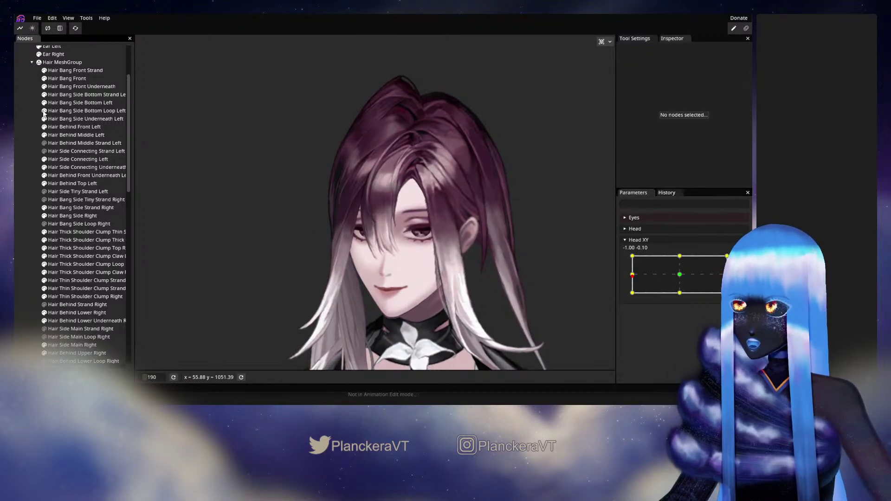
left_click_drag(447, 280, 403, 222)
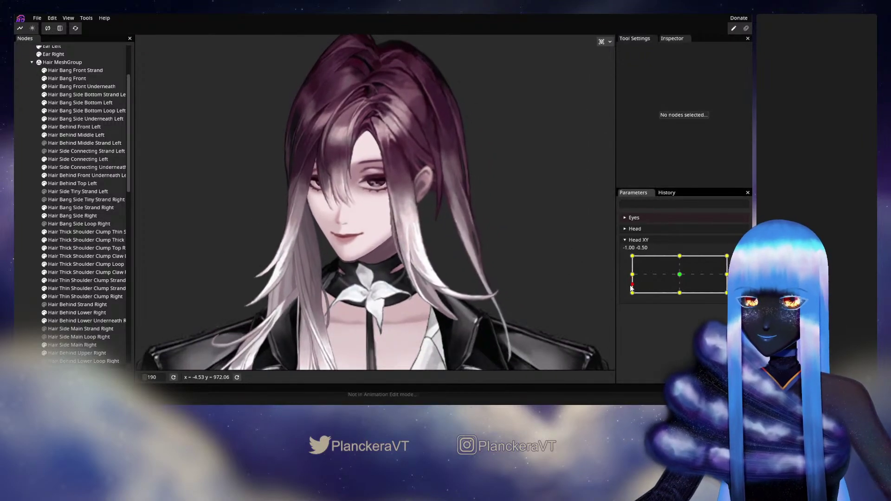
left_click_drag(630, 277, 620, 298)
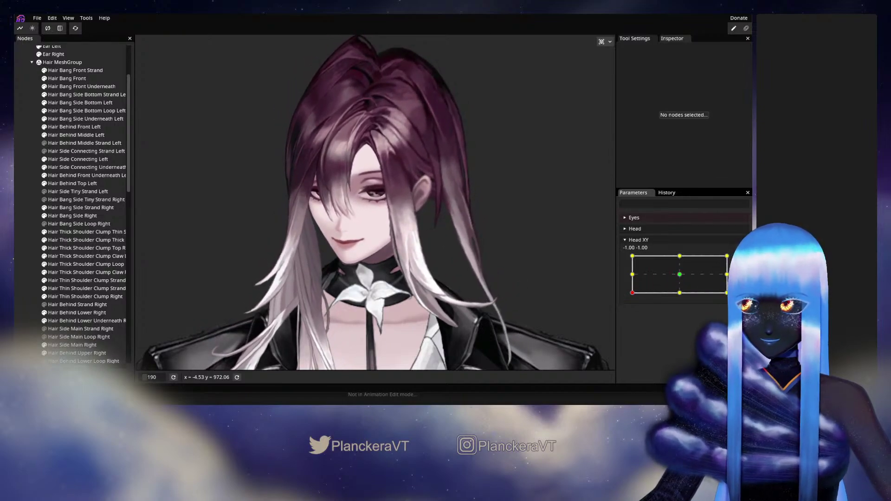
- Arm Head XY at -1.00, -1.00 and nudge all vertices of the Hair Bang Side Bottom Loop Left mesh slightly toward the face
left_click(740, 260)
scroll(401, 280, "up", 5)
left_click_drag(401, 275, 374, 245)
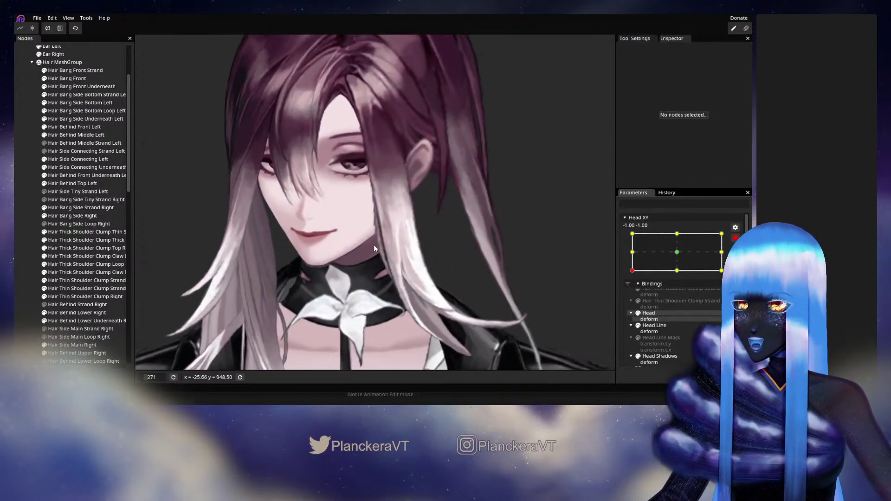
left_click(63, 95)
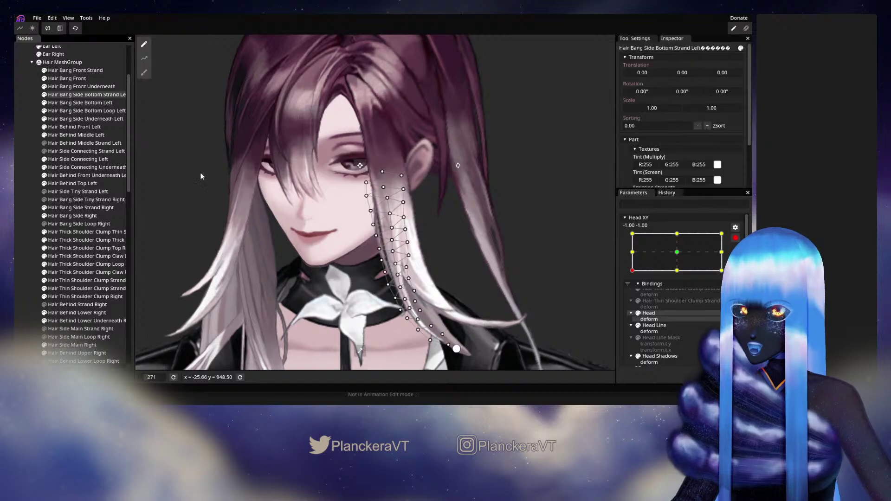
scroll(324, 241, "up", 1)
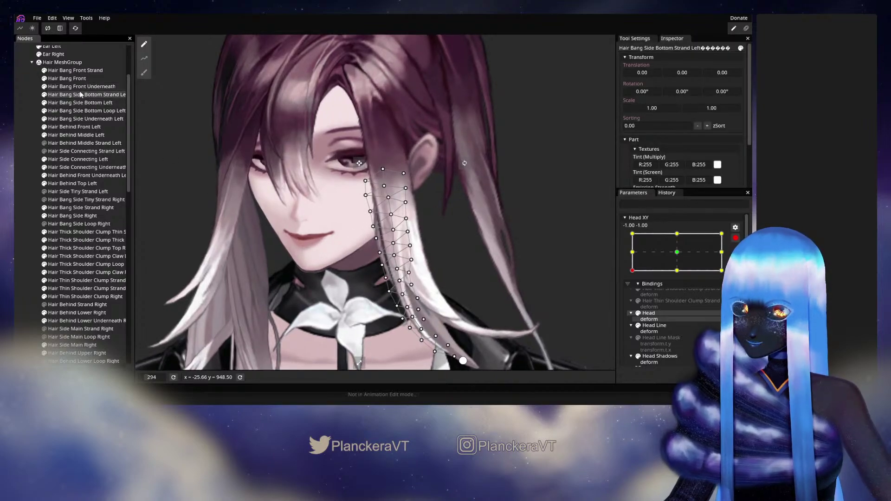
left_click(78, 112)
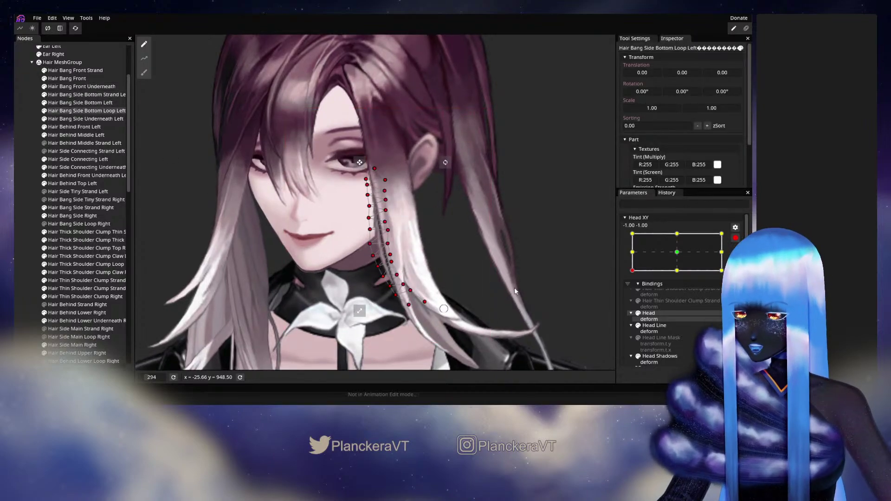
key("Left")
key("Left")
key("Left")
key("Left")
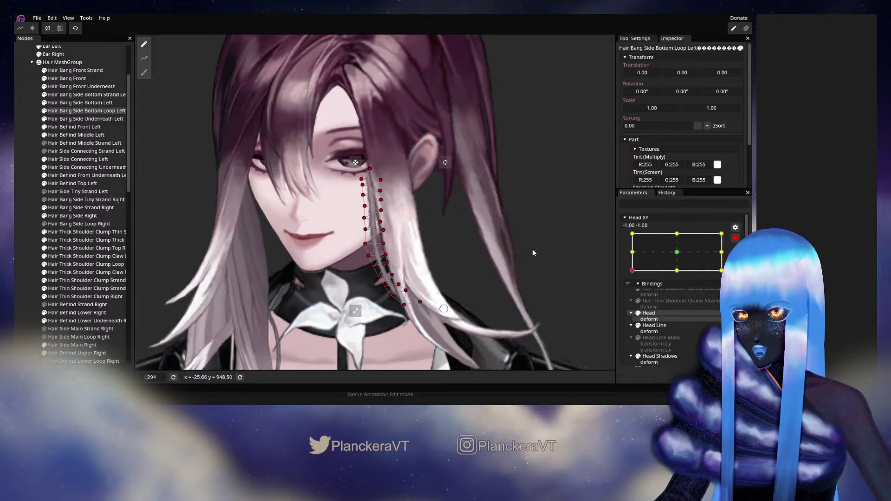
- With a circle brush of size 41, push the top vertices of the Hair Bang Side Bottom Loop Left mesh toward the ear, and deselect it
scroll(466, 199, "up", 2)
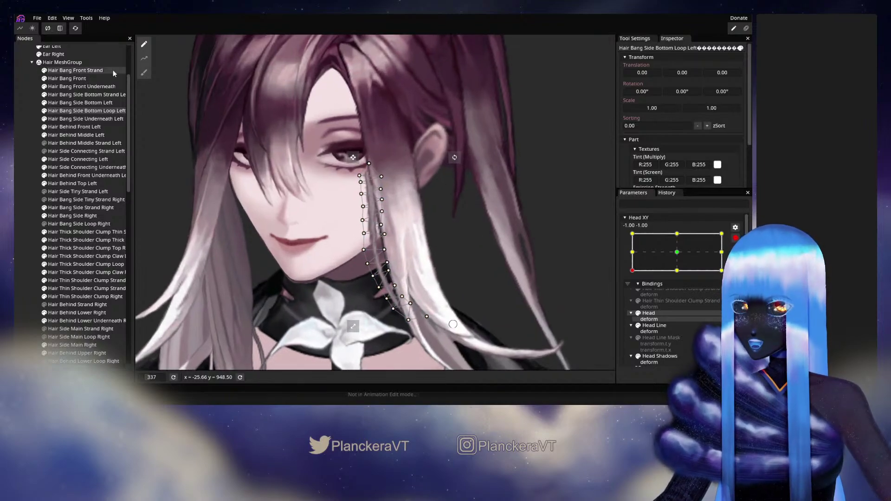
left_click(144, 72)
left_click_drag(515, 40, 524, 40)
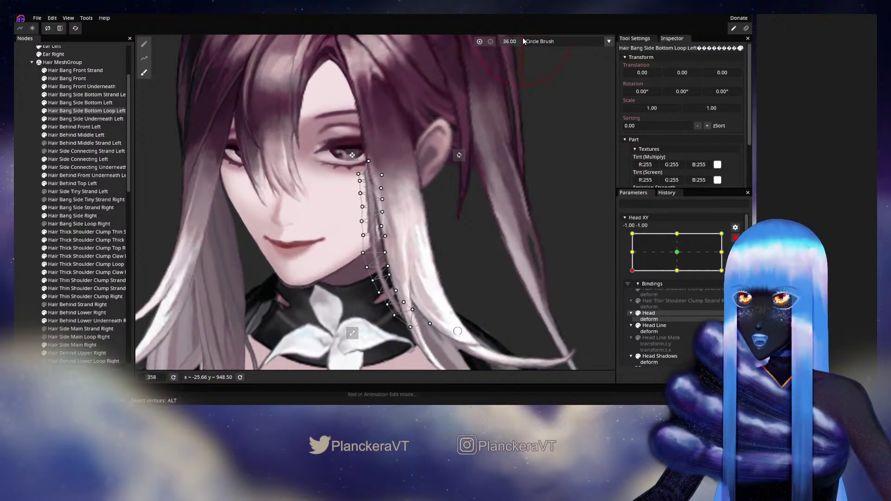
left_click_drag(366, 149, 374, 148)
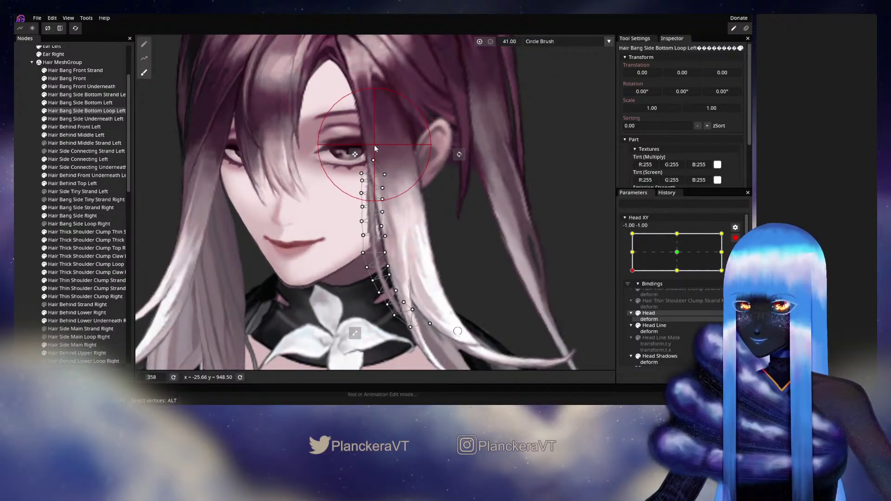
left_click(26, 183)
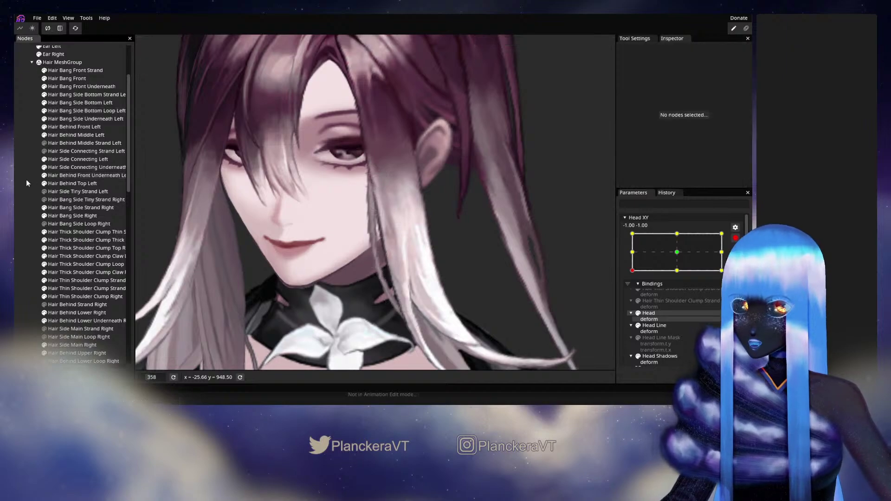
- Disarm Head XY and check the side bottom loop against the full hair while moving the head near -1.00, -1.00
scroll(453, 220, "down", 3)
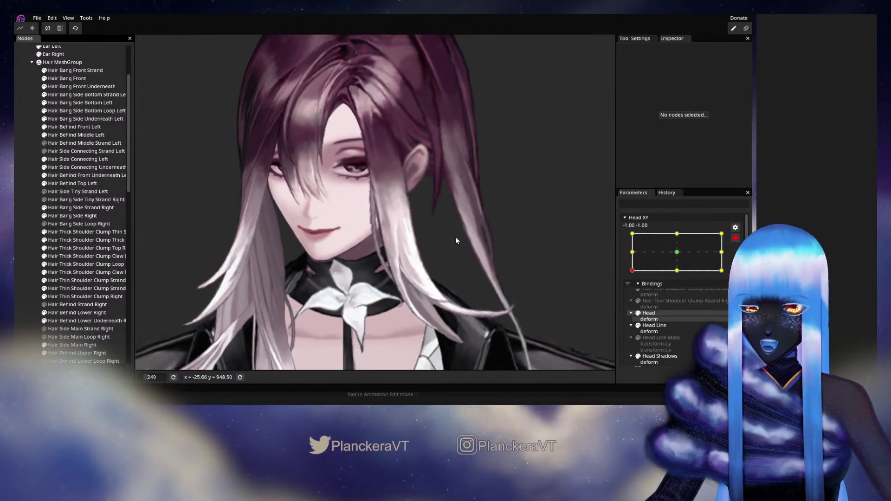
scroll(455, 240, "down", 3)
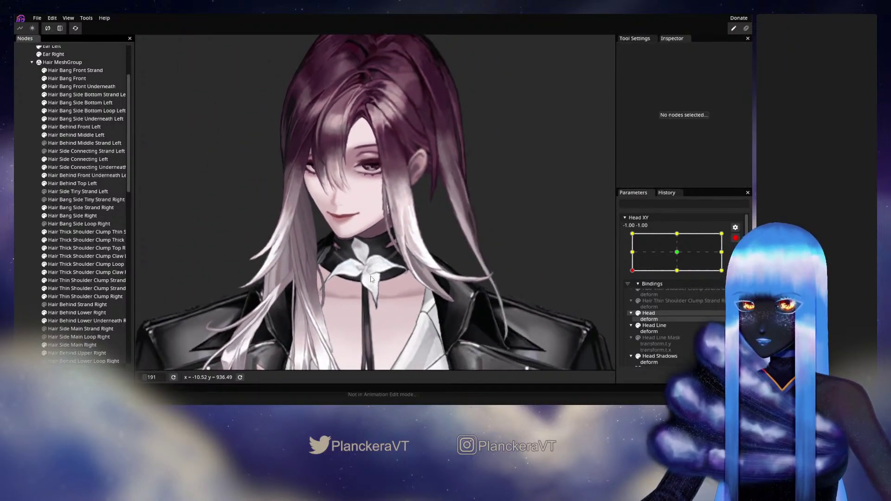
left_click_drag(372, 280, 394, 281)
left_click(735, 238)
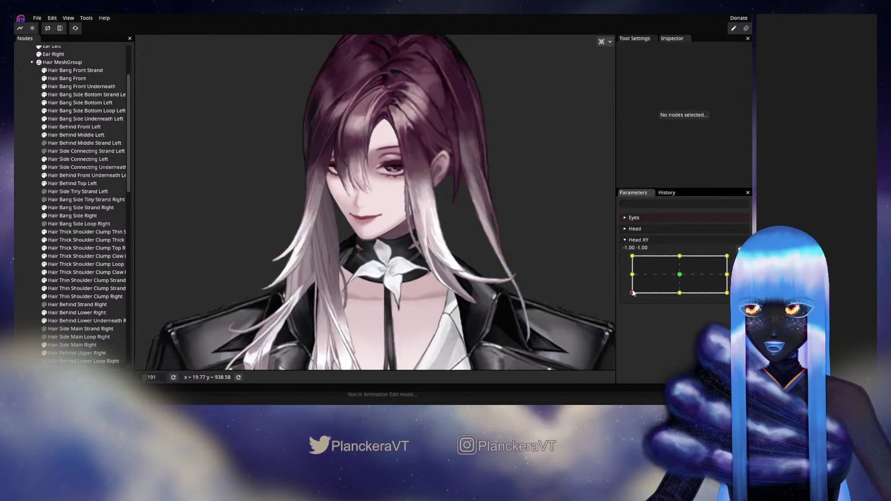
mouse_move(631, 293)
left_mouse_down()
mouse_move(629, 275)
mouse_move(628, 293)
mouse_move(679, 298)
mouse_move(621, 299)
left_mouse_up()
- Arm Head XY again and push the upper vertices of Hair Bang Side Bottom Loop Left slightly toward the ear with a size 43 circle brush
left_click(735, 238)
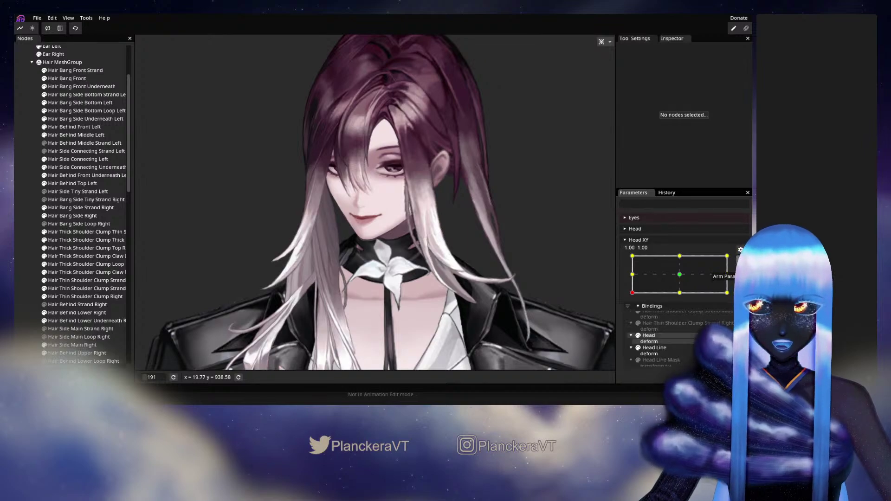
scroll(398, 269, "up", 7)
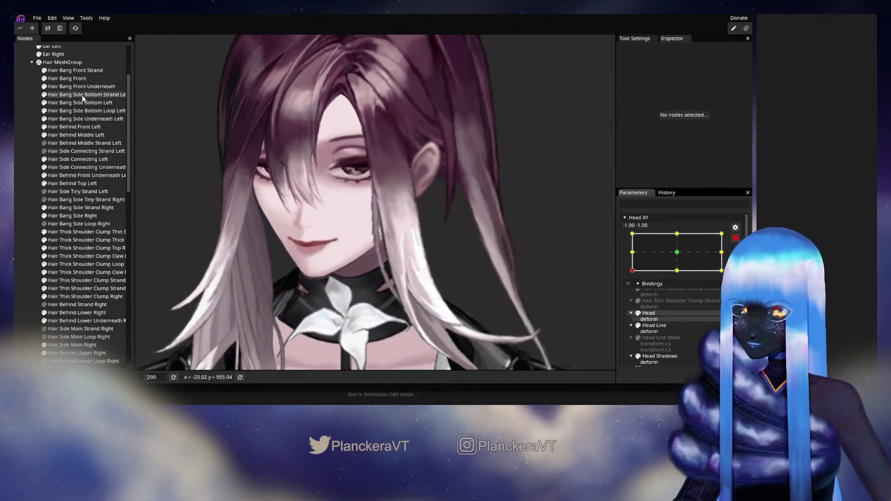
left_click(73, 111)
scroll(193, 99, "up", 3)
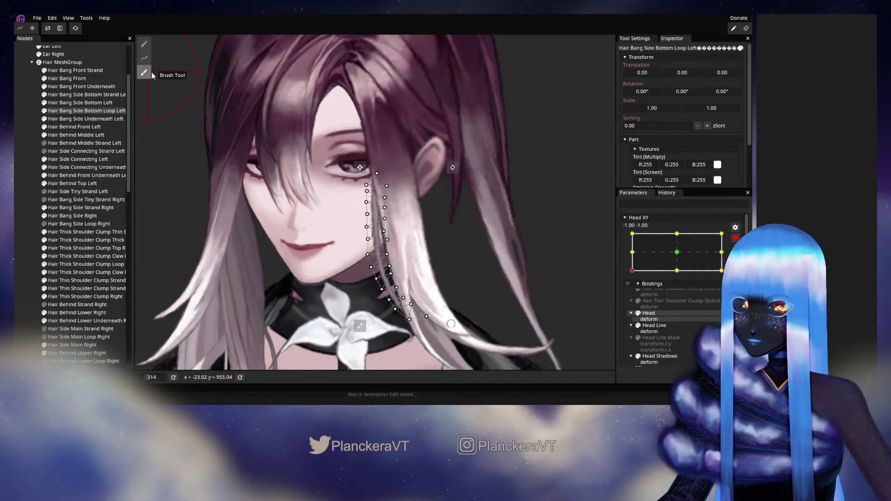
left_click(145, 72)
left_click_drag(511, 43, 513, 43)
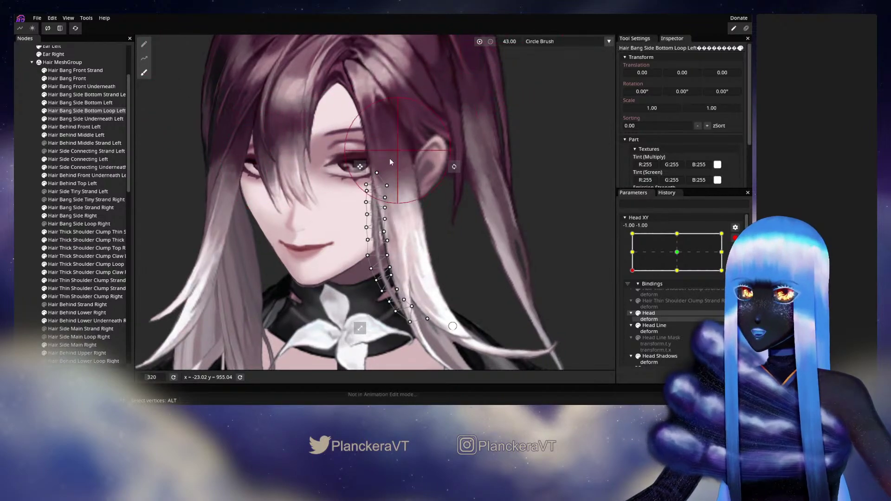
left_click_drag(378, 179, 381, 179)
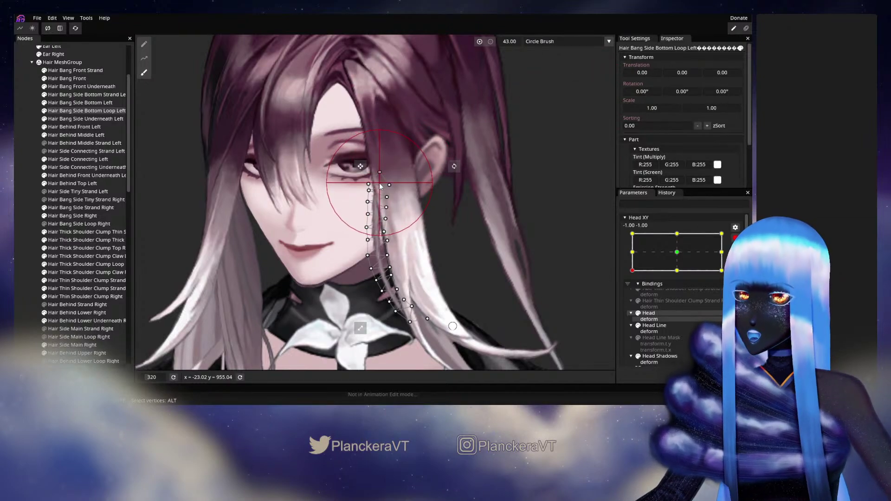
left_click_drag(380, 183, 382, 182)
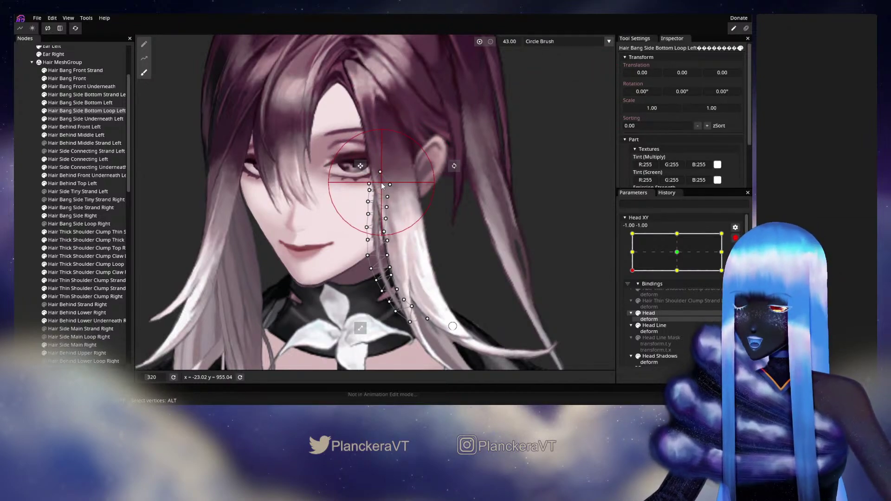
left_click(25, 196)
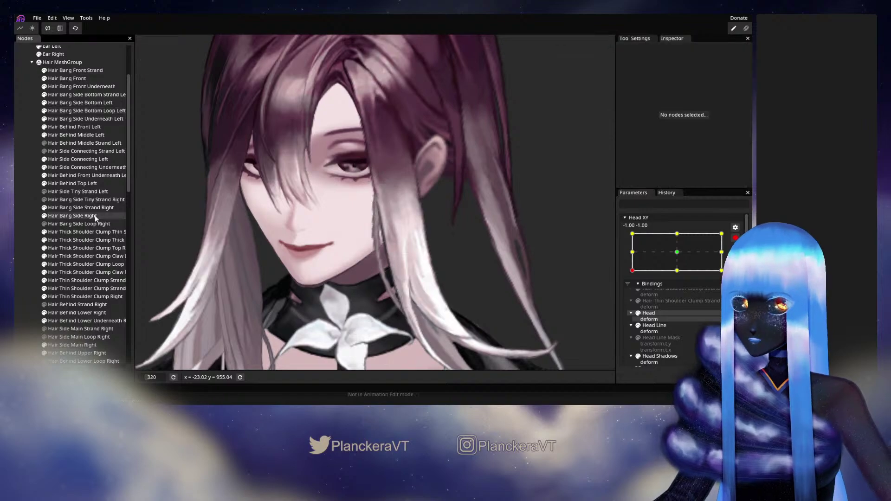
- Disarm Head XY and recheck how the side bottom loop follows the head around the -1.00, -1.00 corner
scroll(348, 255, "down", 2)
scroll(348, 255, "down", 5)
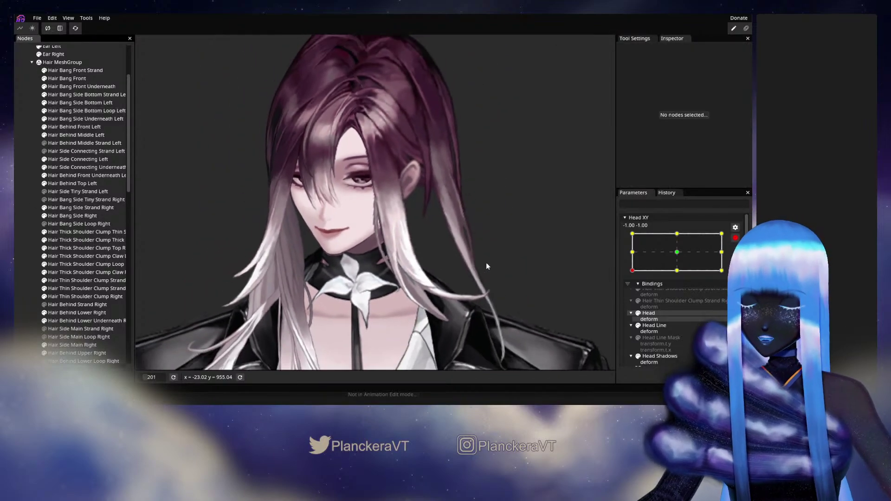
scroll(485, 262, "down", 1)
left_click_drag(466, 250, 487, 258)
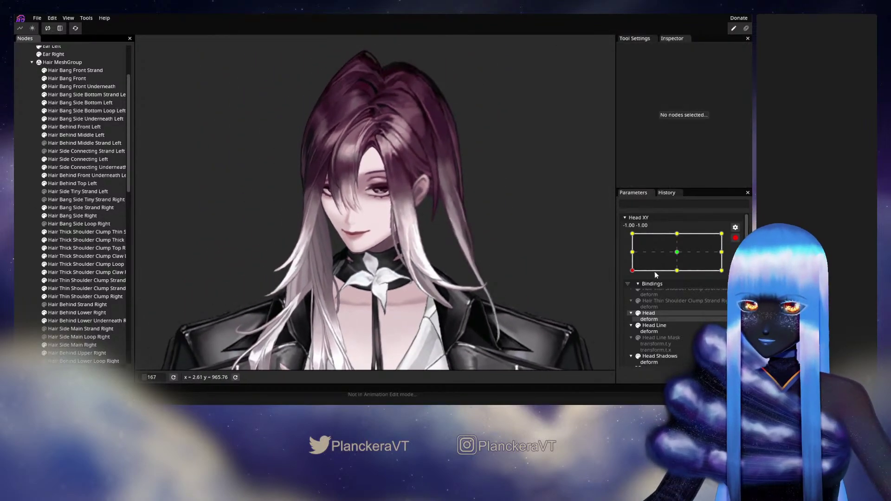
left_click(735, 238)
mouse_move(631, 293)
left_mouse_down()
mouse_move(632, 275)
mouse_move(643, 297)
mouse_move(680, 298)
mouse_move(632, 293)
left_mouse_up()
- With Head XY armed at -1.00, -1.00, nudge all vertices of Hair Bang Side Bottom Loop Left one increment toward the ear and deselect it
scroll(365, 278, "up", 5)
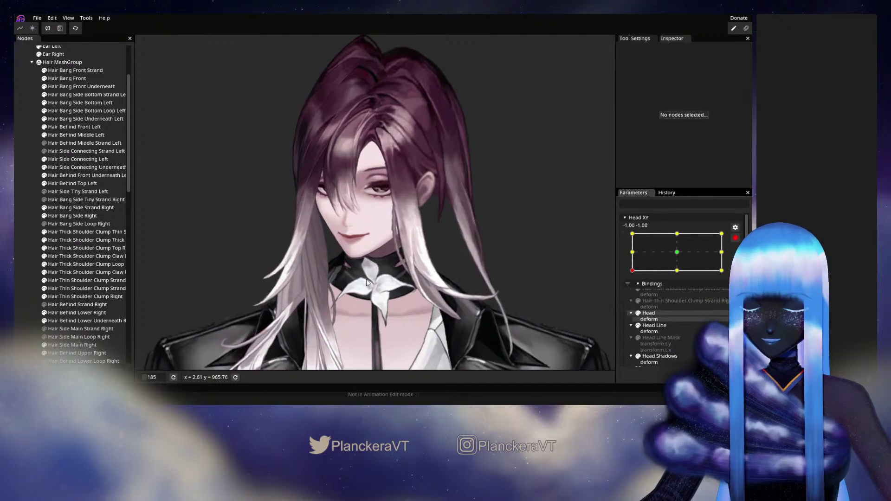
scroll(365, 279, "up", 2)
left_click_drag(364, 273, 291, 242)
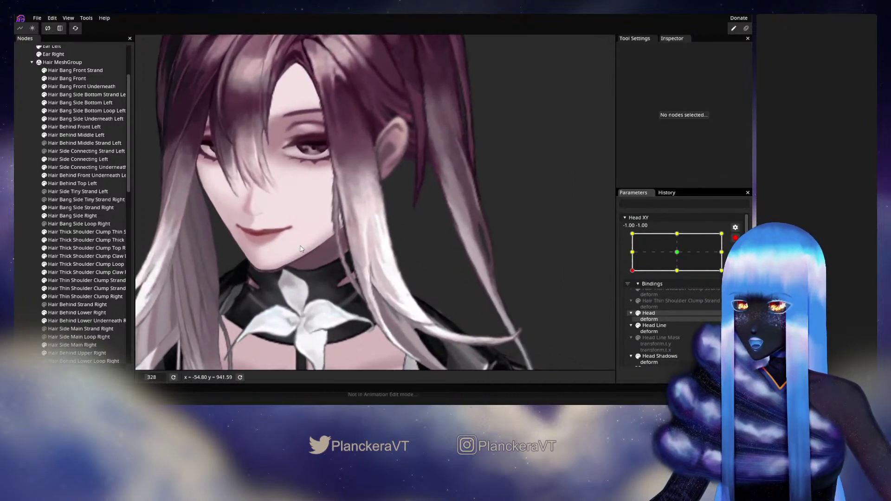
left_click(75, 110)
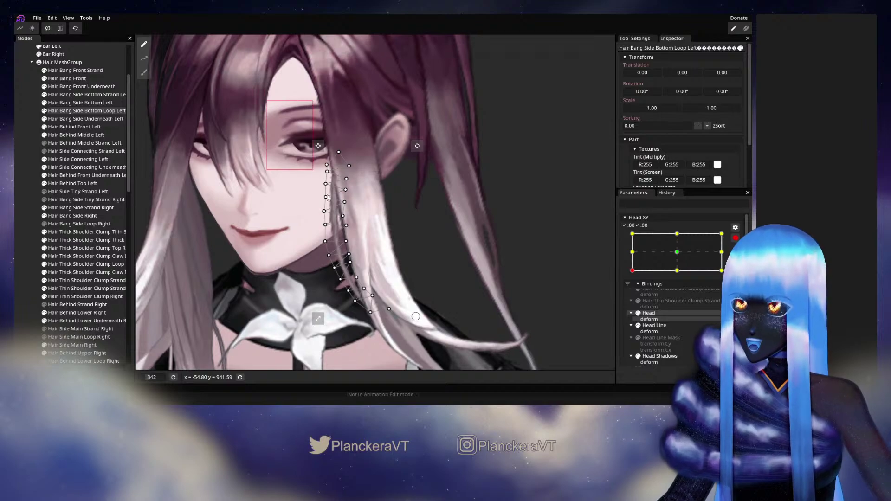
left_click_drag(313, 169, 439, 335)
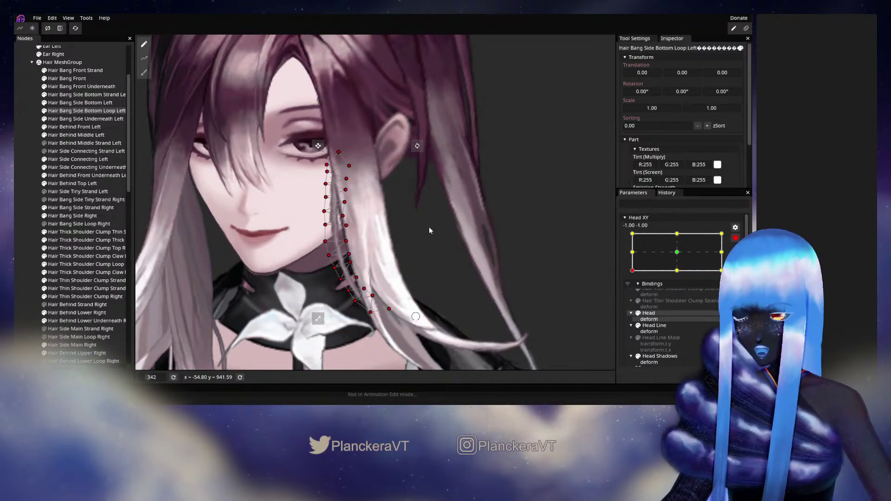
key("Right")
left_click(24, 188)
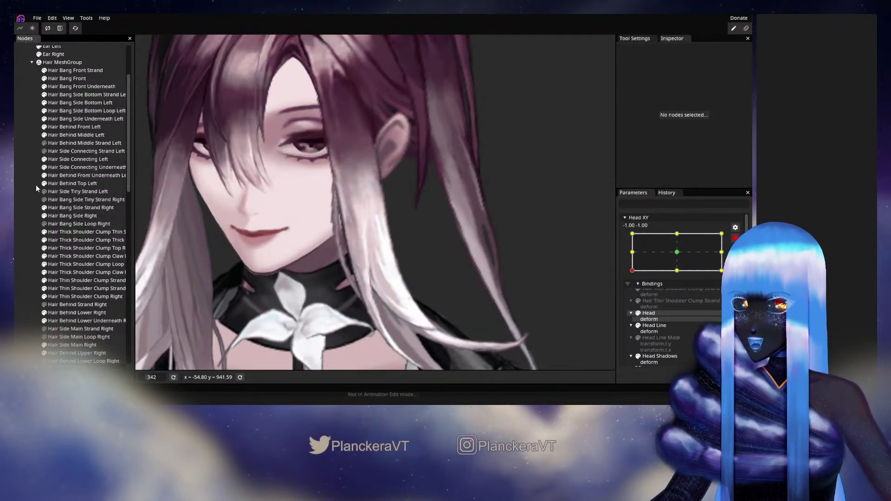
- Disarm Head XY and check the side bottom loop against the whole hairstyle around the -1.00, -1.00 corner
scroll(417, 246, "down", 5)
scroll(416, 266, "down", 5)
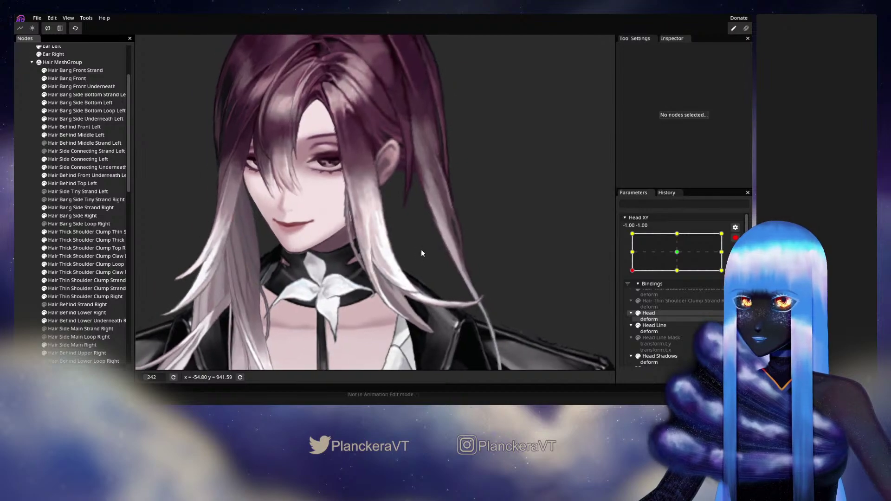
scroll(473, 274, "down", 1)
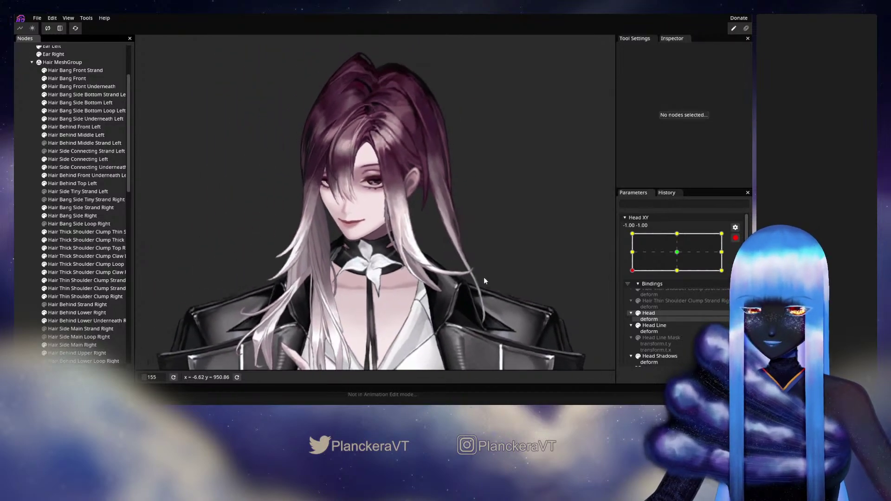
left_click(735, 238)
mouse_move(632, 297)
left_mouse_down()
mouse_move(632, 277)
mouse_move(627, 302)
left_mouse_up()
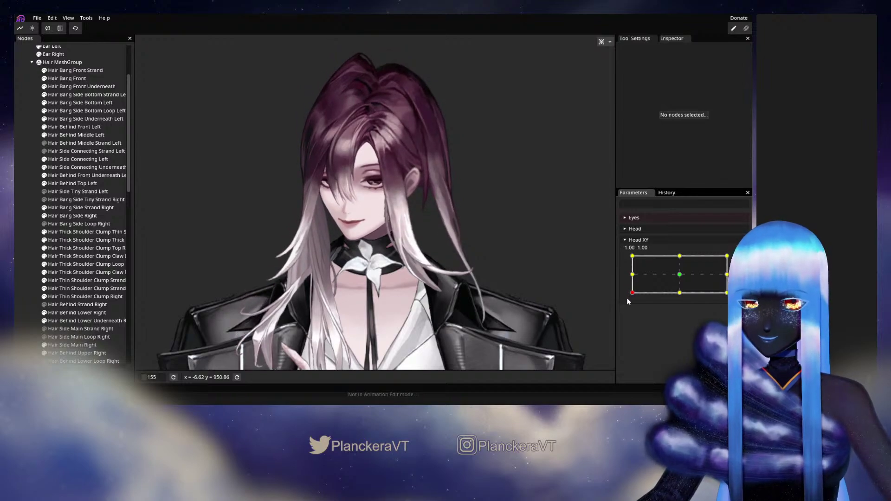
scroll(456, 298, "up", 5)
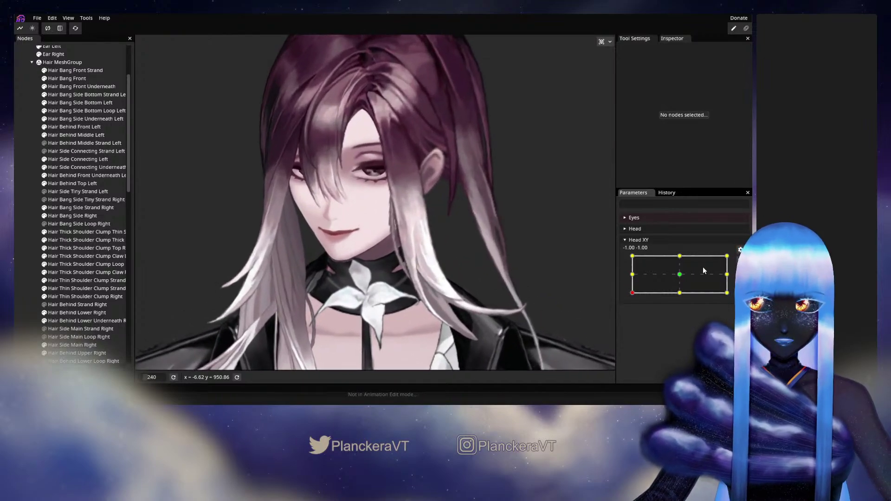
- Arm Head XY at -1.00, -1.00 and adjust individual vertices of Hair Bang Side Bottom Loop Left beside the jaw, then deselect it
left_click(739, 260)
scroll(533, 232, "up", 2)
left_click(99, 112)
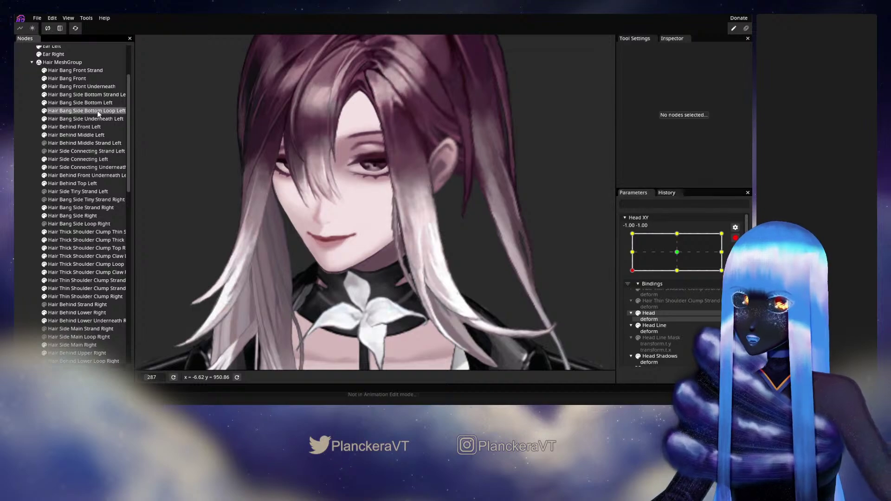
scroll(321, 269, "up", 2)
scroll(321, 266, "up", 1)
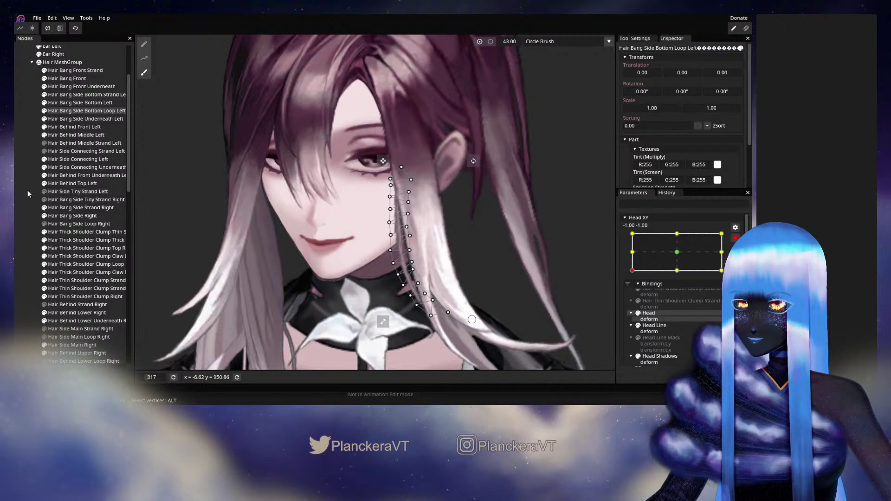
left_click(144, 44)
scroll(329, 279, "up", 4)
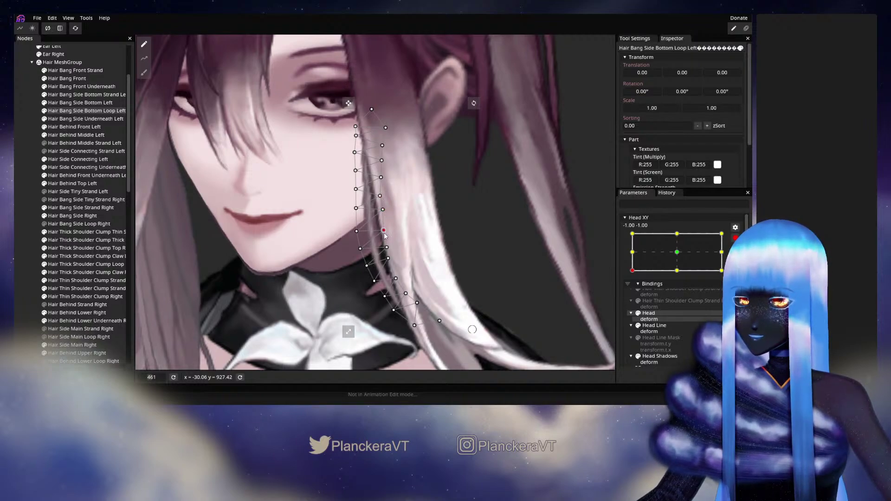
left_click(22, 210)
scroll(385, 263, "down", 3)
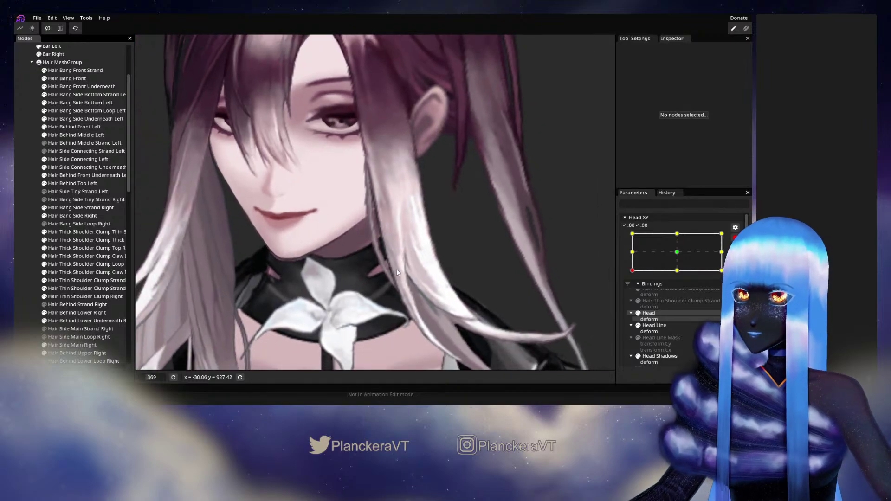
- Reposition the upper face-side vertices of Hair Bang Side Bottom Loop Left just below the eye one by one and deselect it
scroll(395, 262, "up", 2)
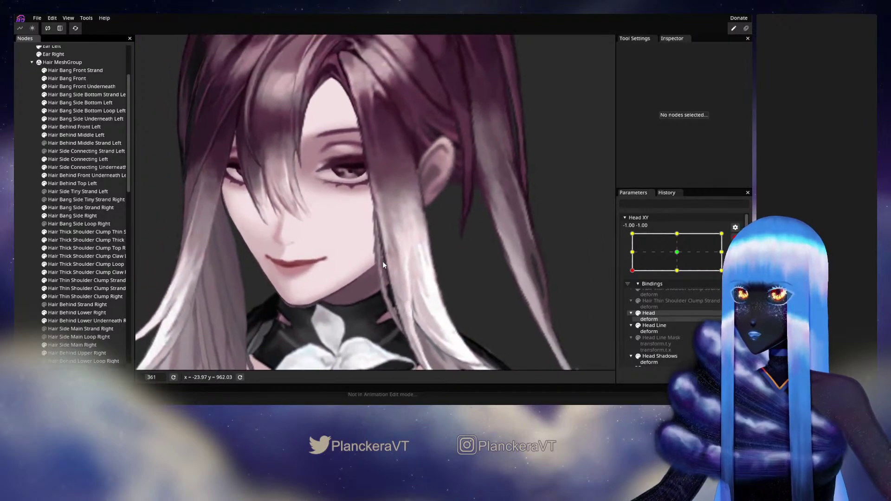
left_click(80, 110)
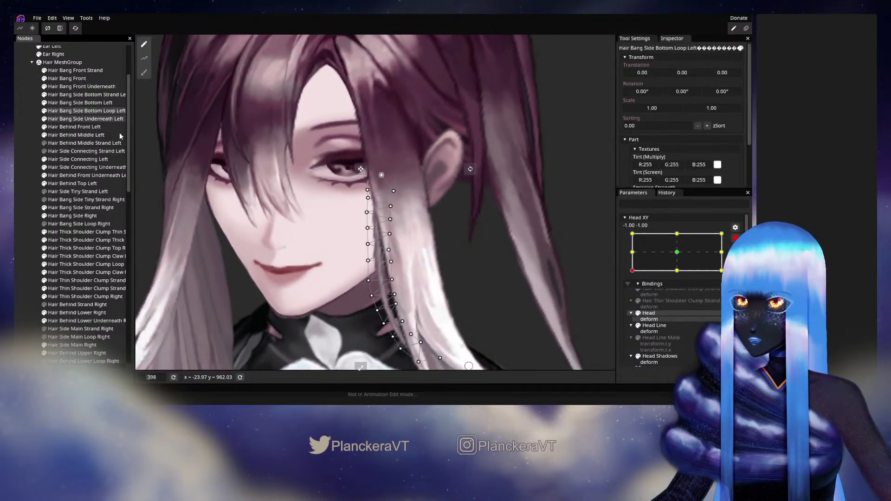
scroll(368, 183, "up", 2)
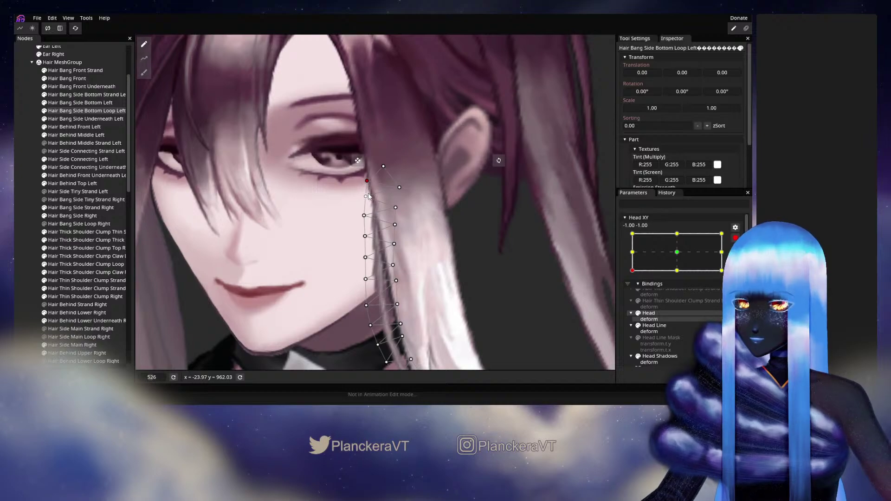
left_click(367, 195)
left_click(364, 216)
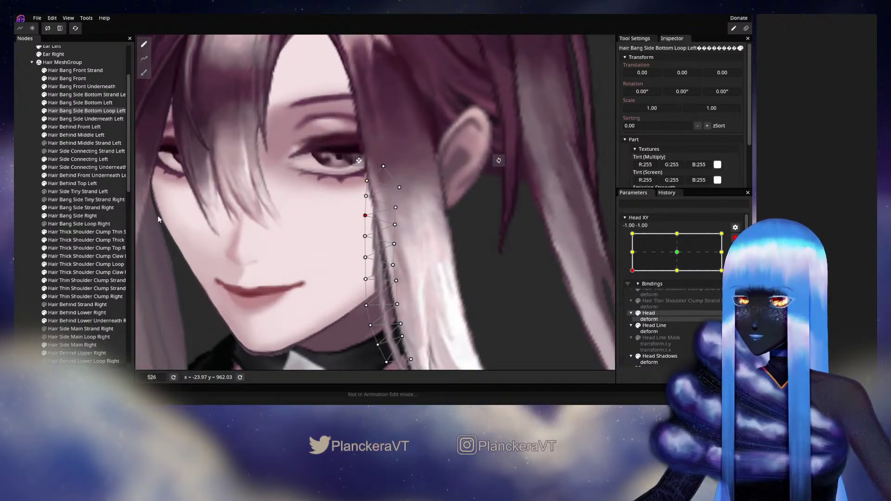
double_click(51, 193)
- Disarm Head XY, move the head around -1.00, -1.00 and inspect the reshaped loop beside the cheek
scroll(440, 279, "down", 4)
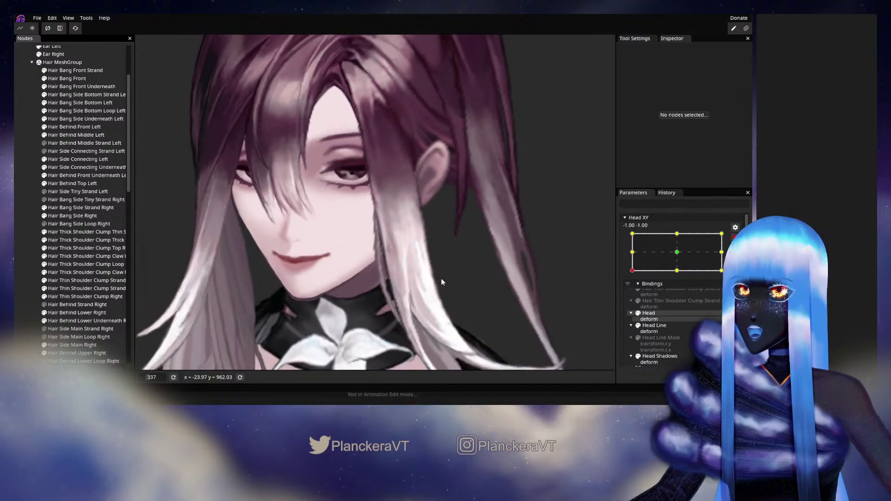
scroll(441, 279, "down", 5)
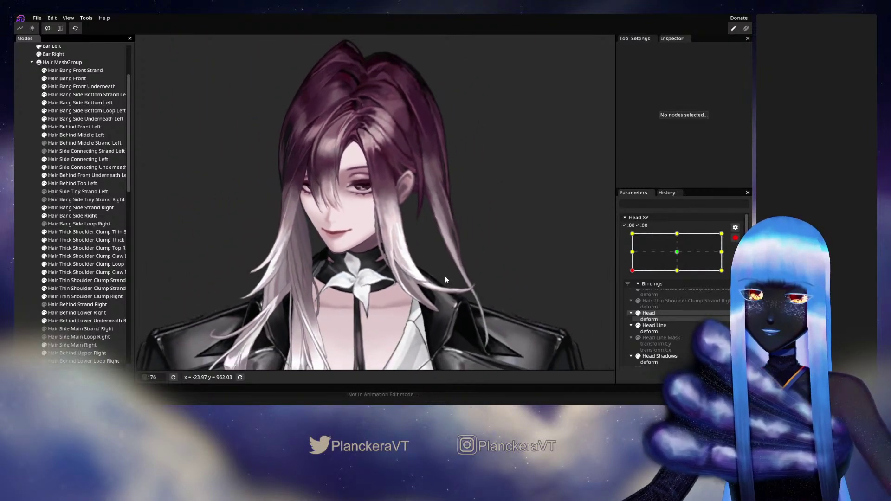
scroll(445, 279, "down", 1)
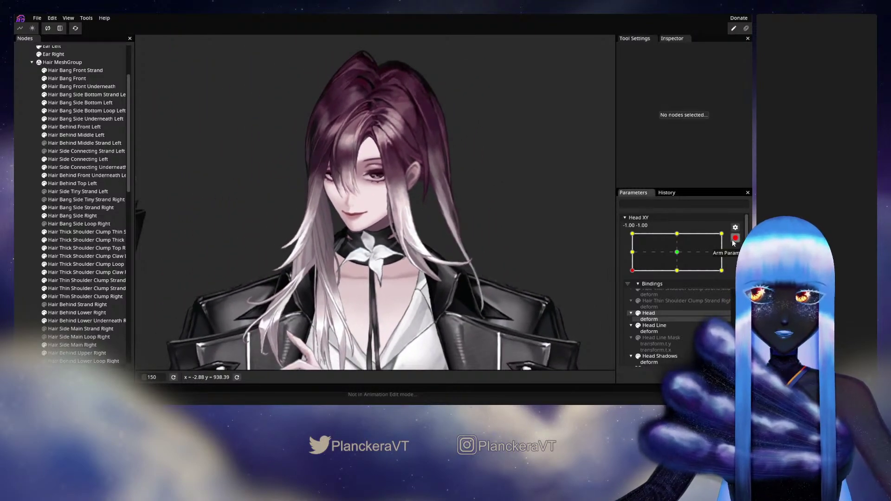
left_click(732, 239)
mouse_move(632, 293)
left_mouse_down()
mouse_move(679, 279)
mouse_move(681, 268)
mouse_move(648, 284)
mouse_move(632, 277)
mouse_move(680, 297)
mouse_move(622, 296)
left_mouse_up()
scroll(414, 254, "up", 5)
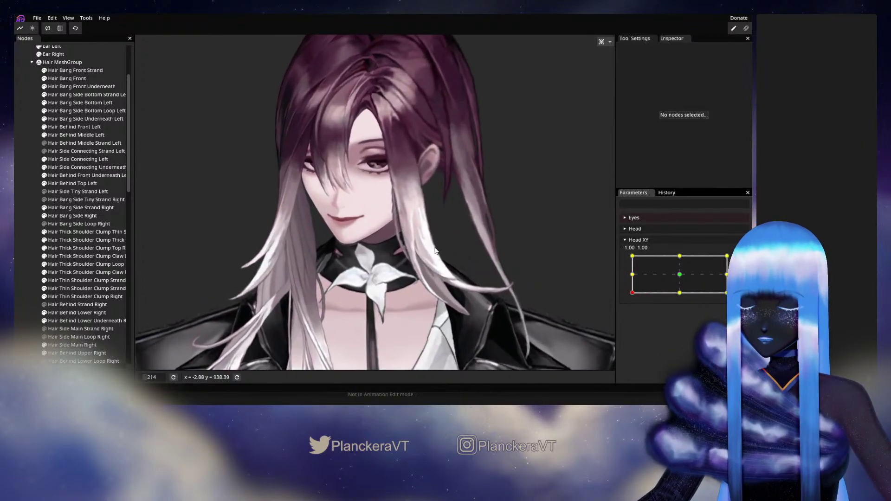
scroll(452, 248, "up", 4)
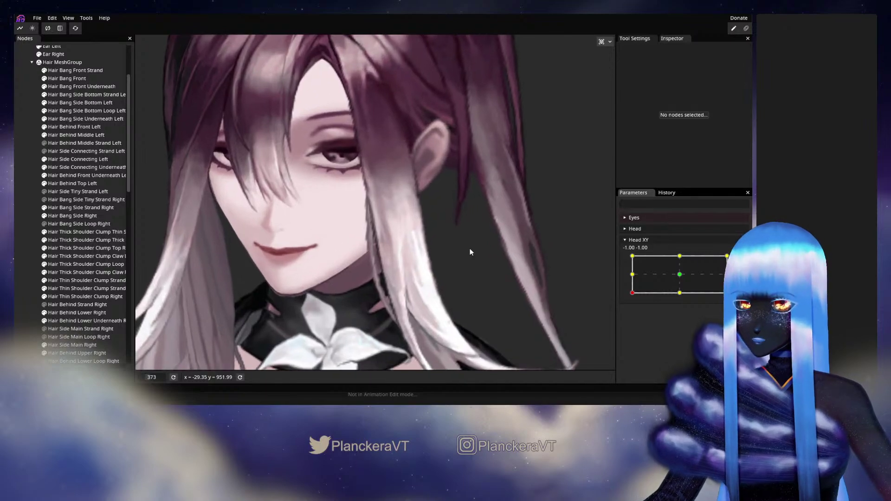
- With Head XY armed at -1.00, -1.00, push the loop's upper vertices slightly toward the face using a size 43 circle brush
scroll(258, 189, "up", 3)
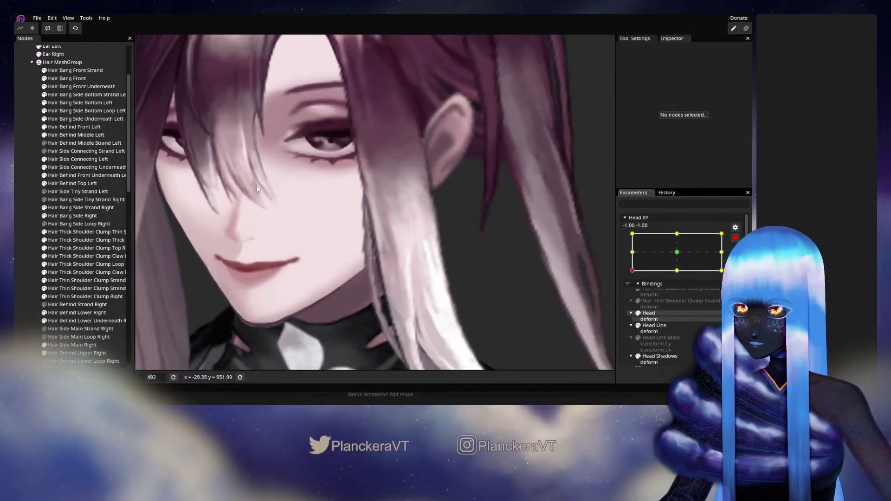
left_click(90, 111)
scroll(427, 173, "up", 2)
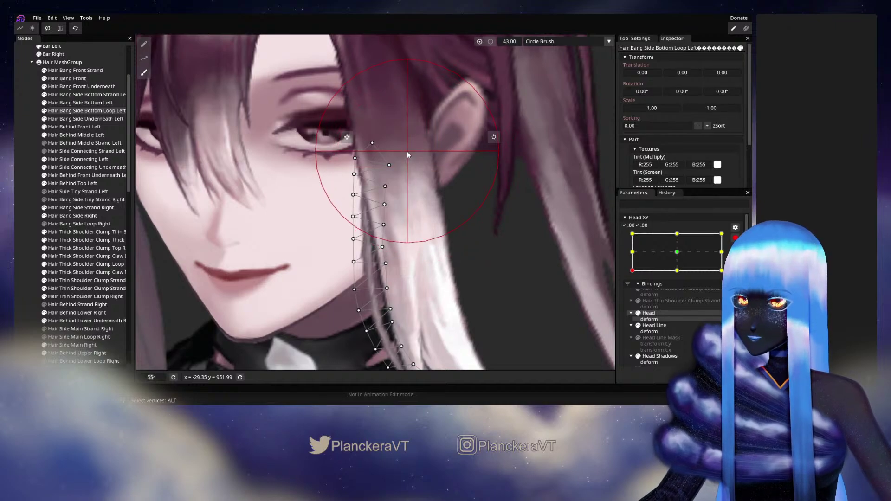
left_click_drag(408, 152, 398, 133)
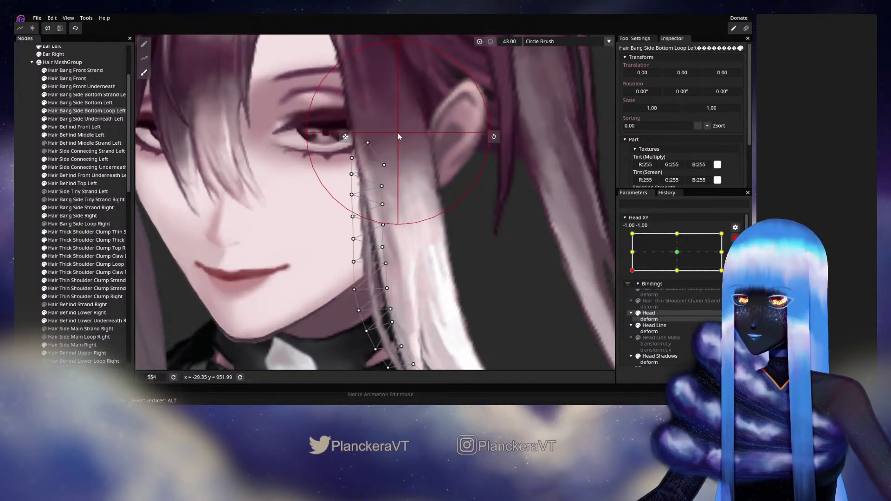
left_click(20, 179)
- Disarm Head XY and check how the loop follows the head from -1.00, -1.00 toward the lower centre keypoint
scroll(432, 250, "down", 3)
scroll(443, 239, "down", 5)
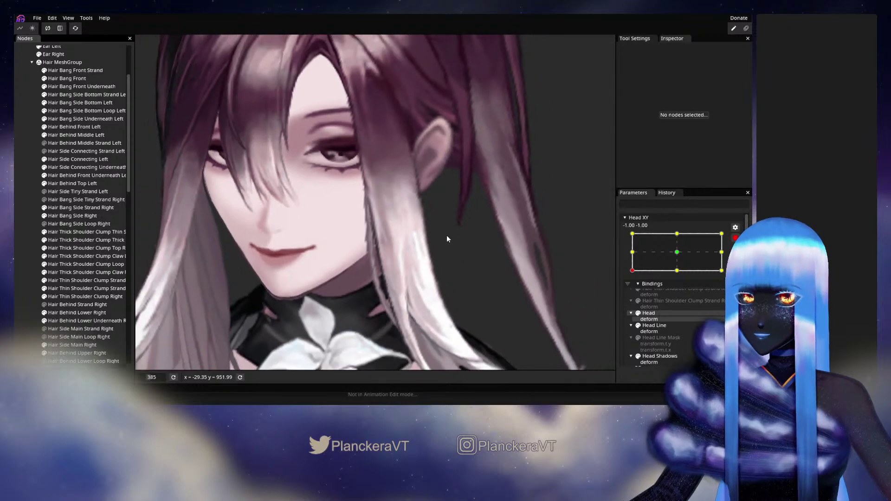
left_click_drag(451, 239, 492, 241)
left_click(735, 237)
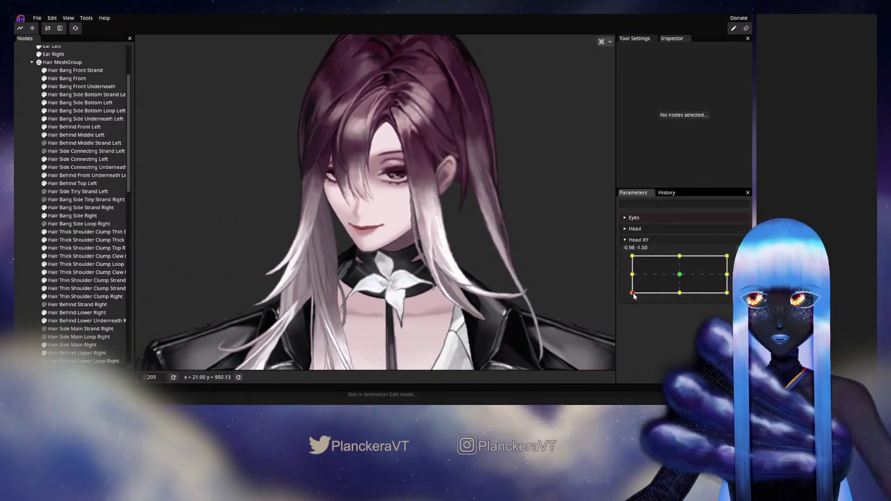
left_click_drag(632, 293, 676, 299)
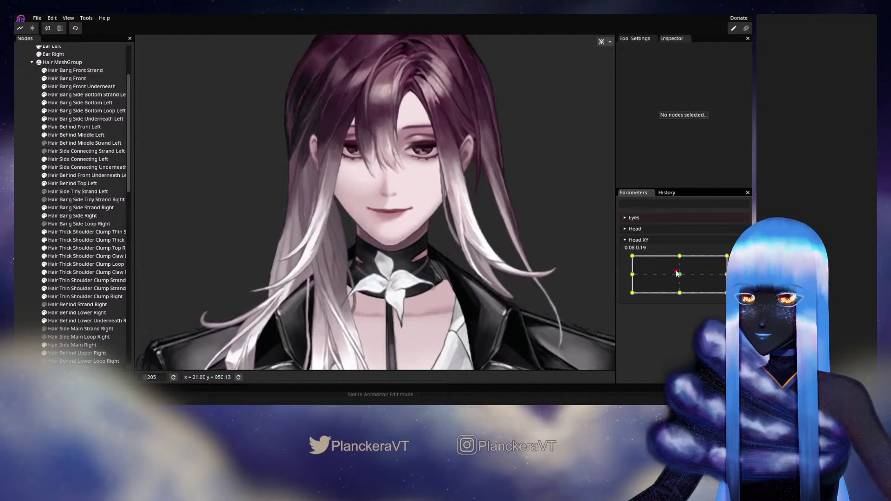
scroll(533, 260, "up", 5)
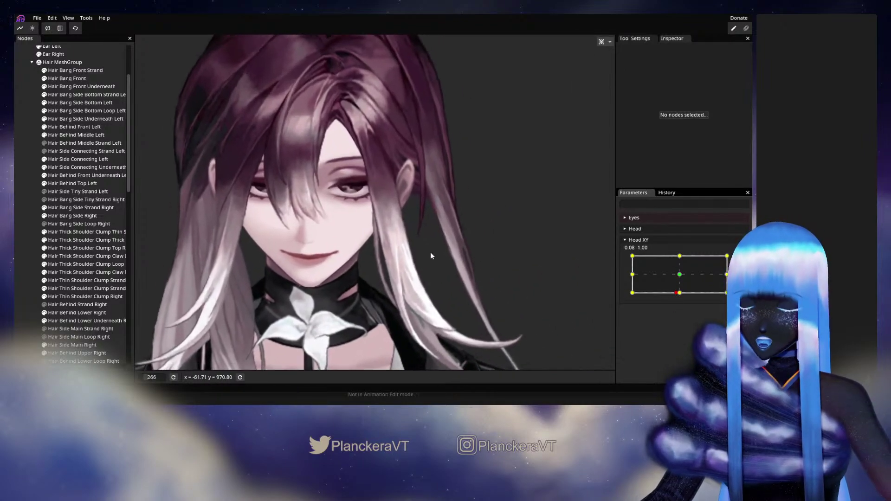
scroll(464, 258, "up", 3)
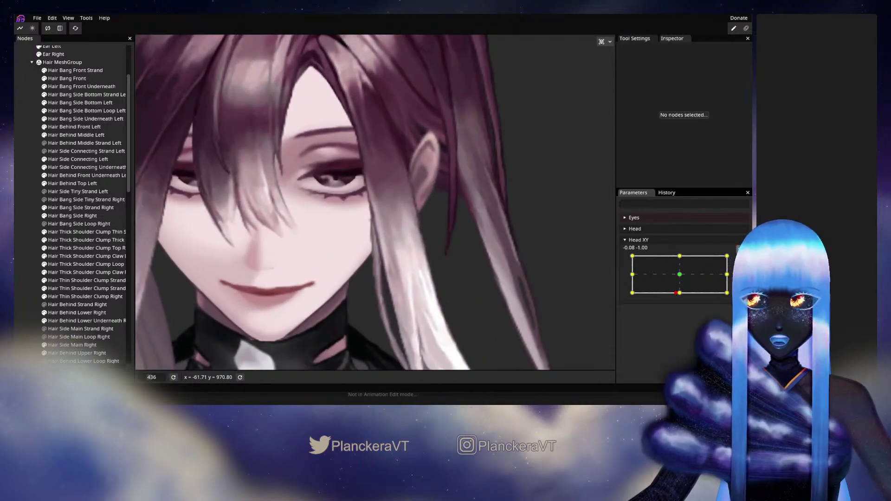
- Arm Head XY at 0.00, -1.00 and push the upper vertices of Hair Bang Side Bottom Loop Left toward the face with a size 43 circle brush
scroll(381, 234, "up", 4)
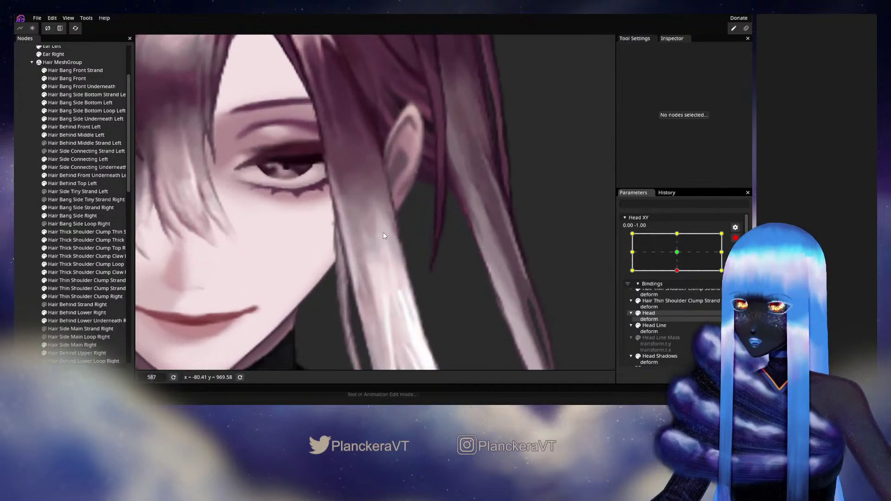
left_click(83, 110)
scroll(192, 172, "up", 2)
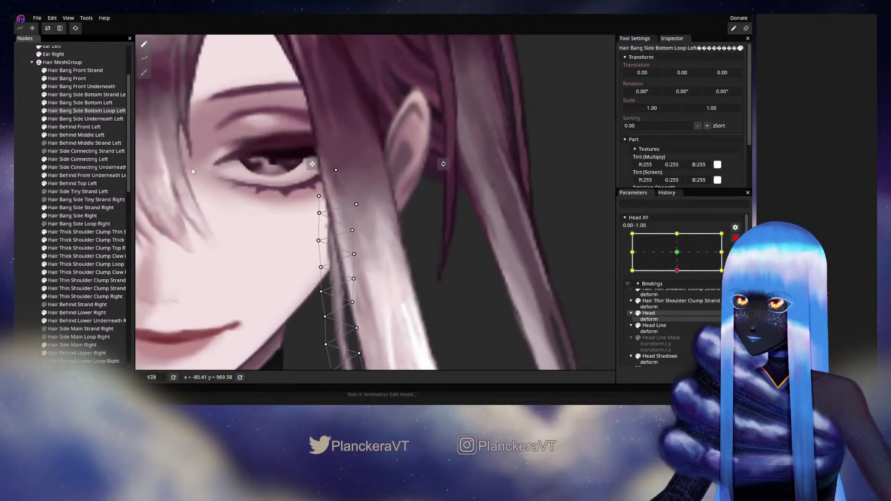
left_click(144, 73)
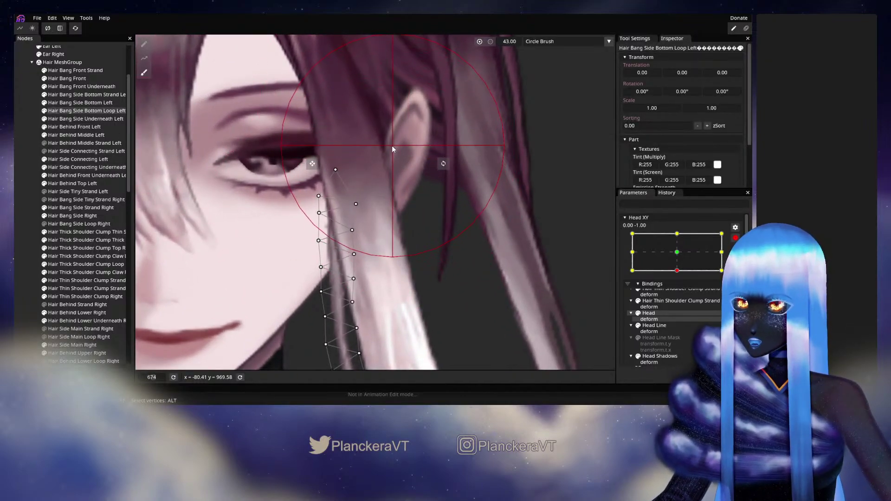
left_click_drag(392, 148, 381, 149)
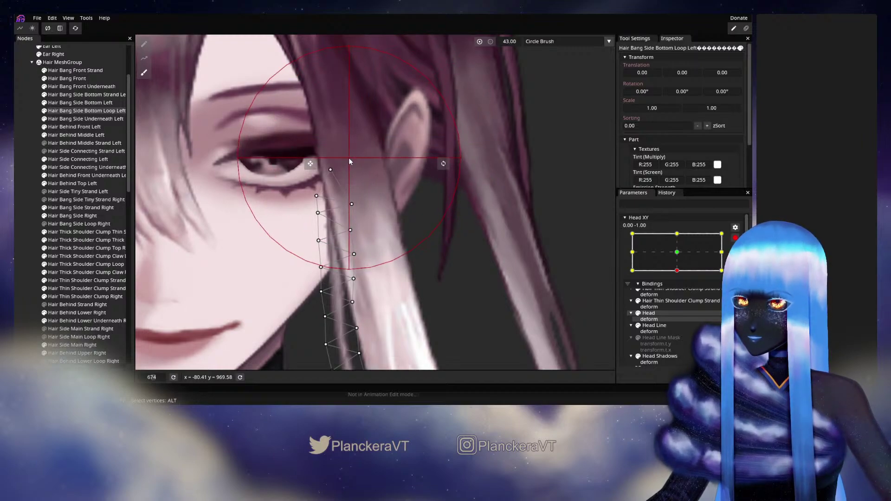
left_click(20, 171)
- Disarm Head XY and check the hair's motion between 0.00, -1.00 and -1.00, -1.00 with the full head in view
scroll(399, 252, "down", 3)
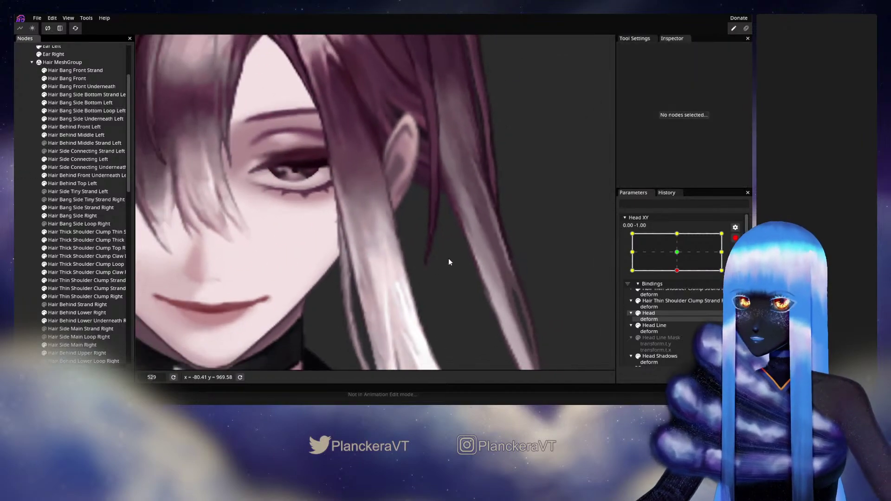
scroll(448, 261, "down", 3)
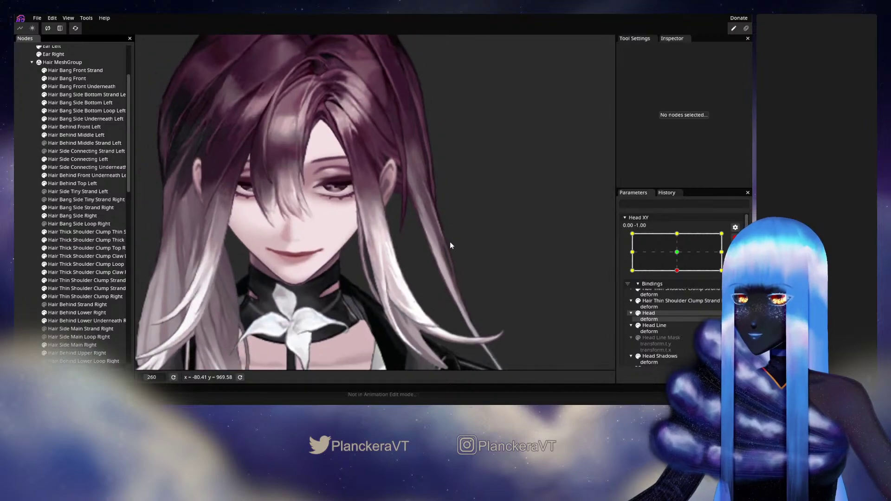
scroll(448, 246, "down", 2)
scroll(506, 261, "down", 3)
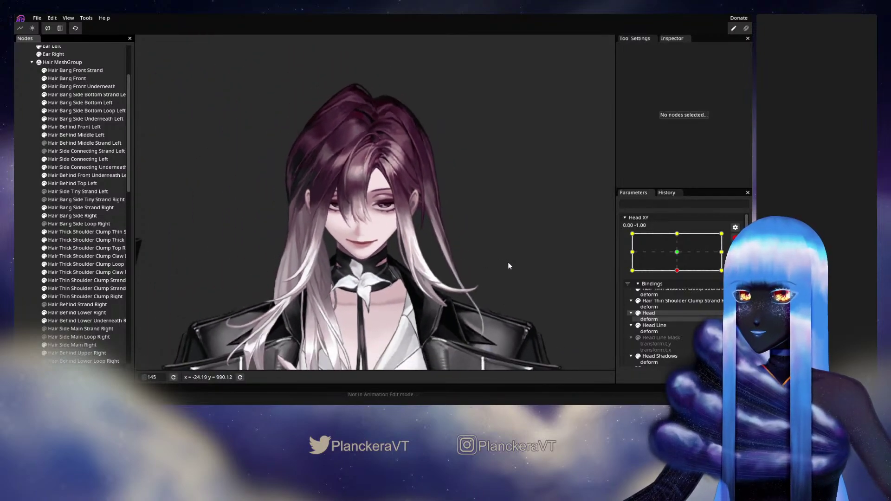
left_click(734, 238)
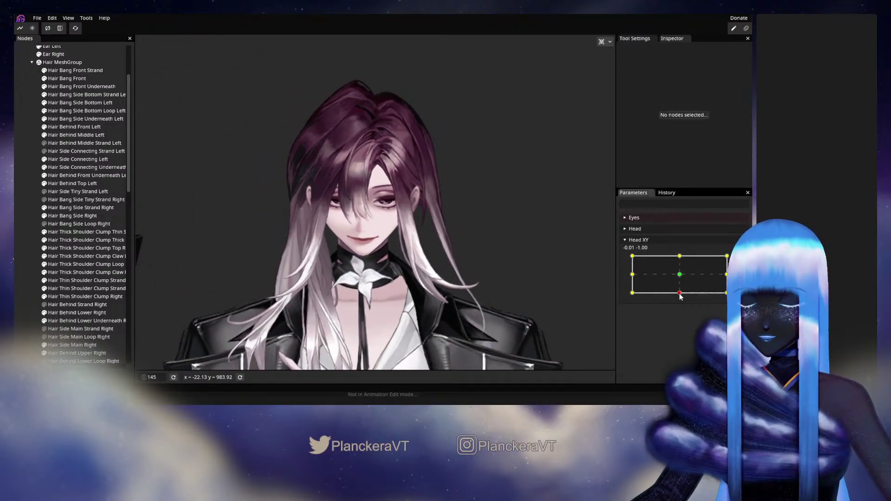
left_click_drag(680, 293, 629, 301)
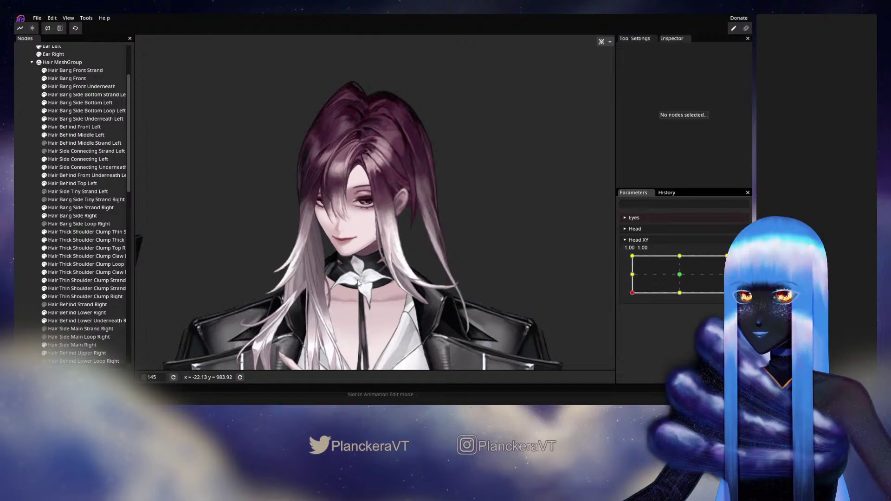
- Select Hair Behind Middle Strand Left to locate it, and check how it follows the head around Head XY -1.00, -1.00
left_click(45, 144)
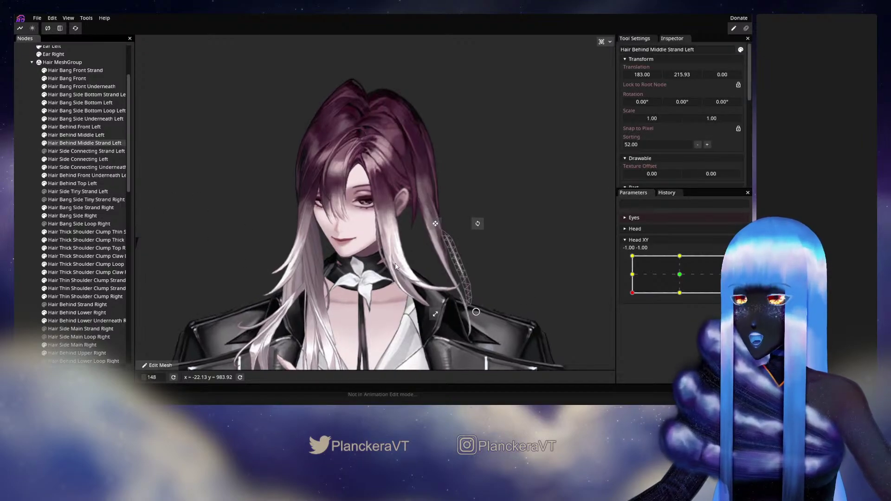
left_click(509, 284)
mouse_move(510, 285)
left_mouse_down()
mouse_move(430, 234)
mouse_move(506, 269)
left_mouse_up()
scroll(431, 235, "up", 2)
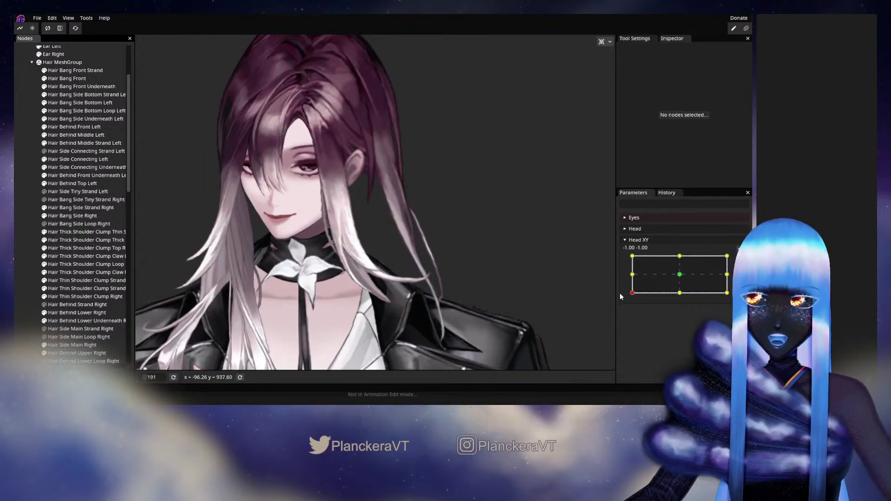
mouse_move(630, 297)
left_mouse_down()
mouse_move(669, 300)
mouse_move(626, 296)
left_mouse_up()
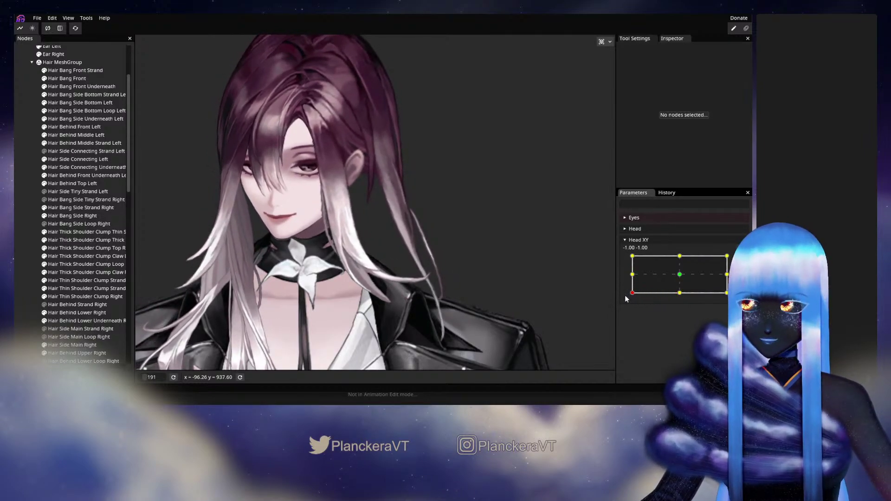
- Arm Head XY at -1.00, -1.00 and look through its bindings for the deform entry of Hair Behind Middle Strand Left
left_click(740, 260)
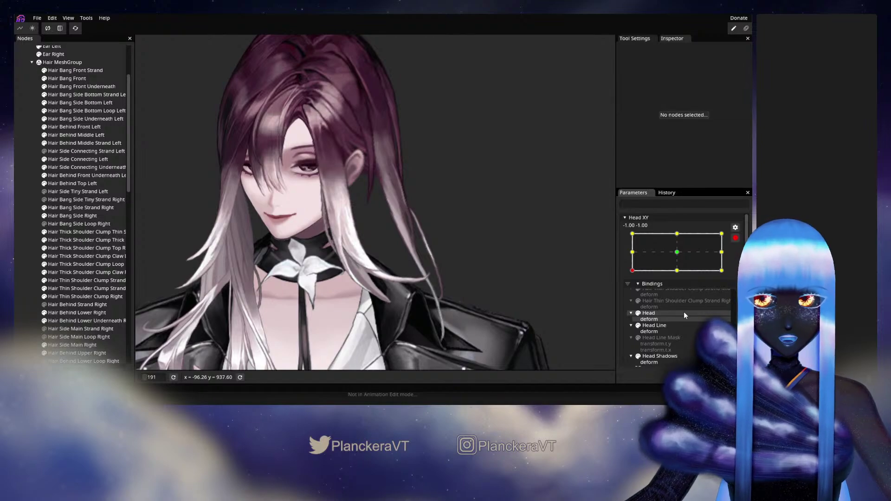
left_click_drag(733, 296, 734, 332)
scroll(699, 323, "up", 2)
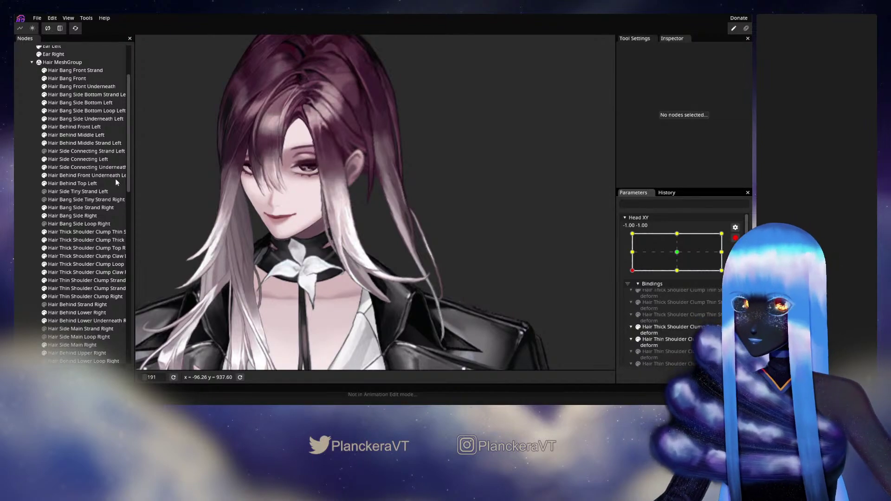
left_click(75, 143)
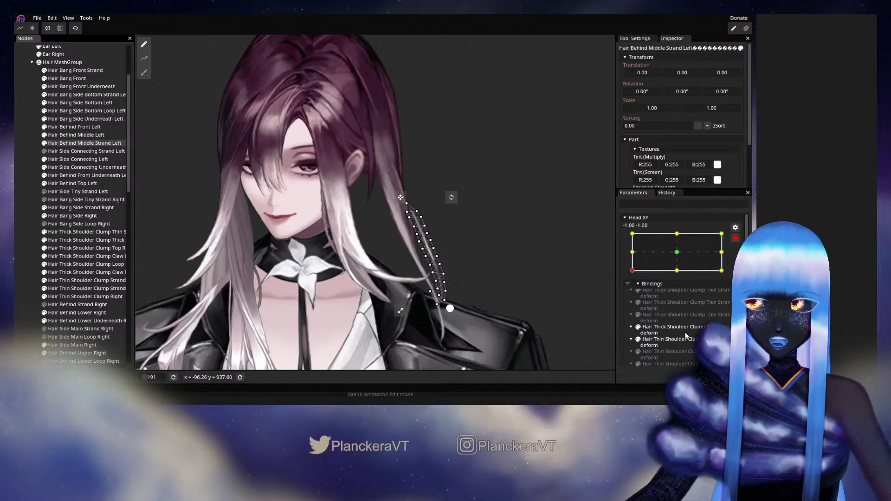
scroll(695, 326, "up", 10)
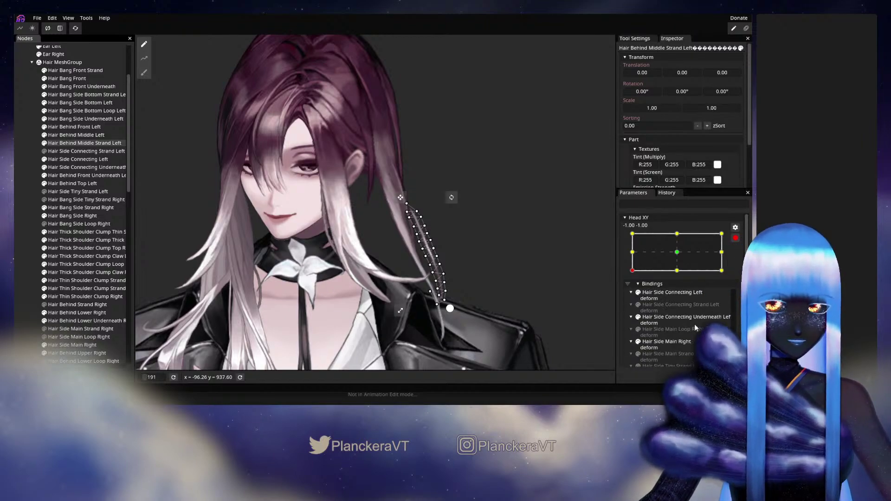
scroll(694, 324, "down", 1)
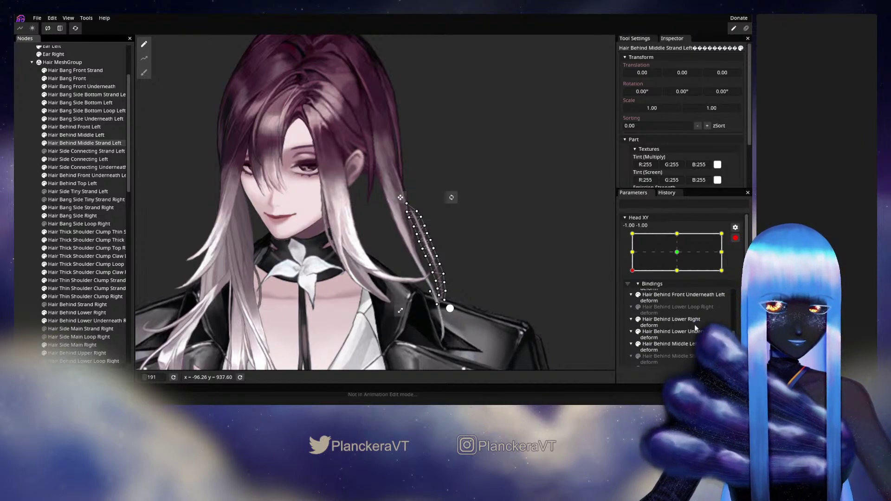
scroll(692, 326, "down", 1)
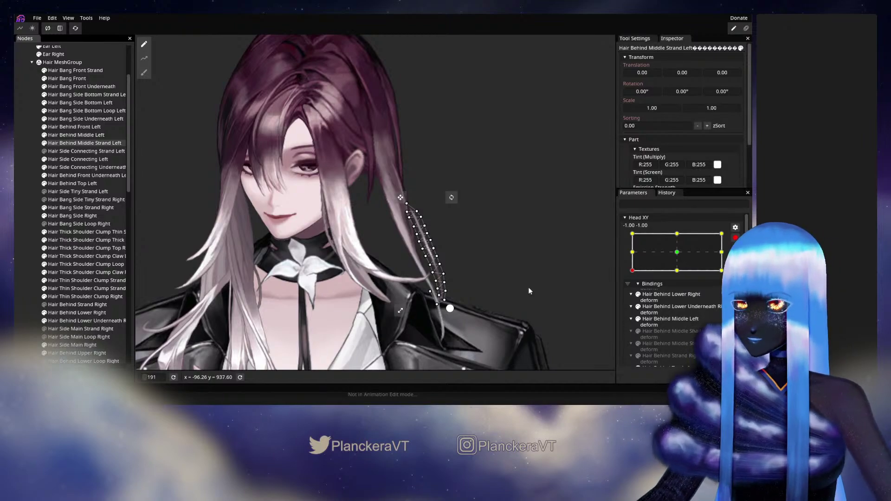
left_click(460, 275)
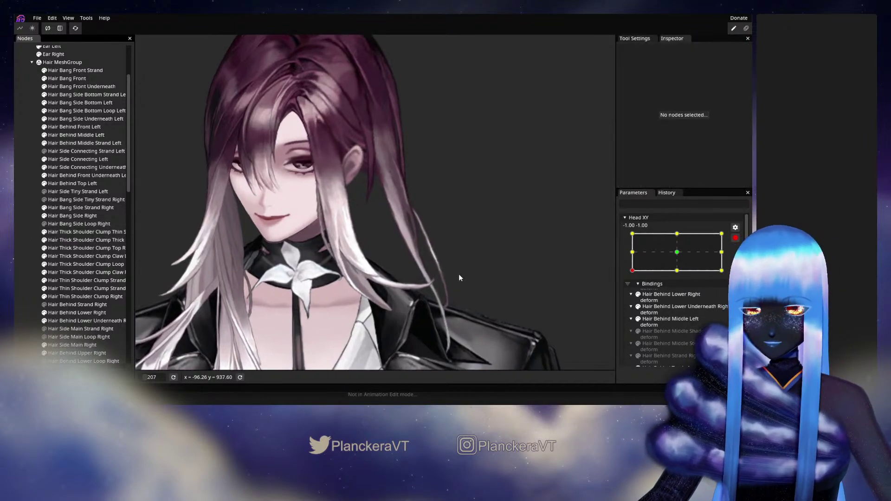
- Disarm Head XY and check the strand's motion between -1.00, -1.00 and -1.00, 0.00
left_click(735, 238)
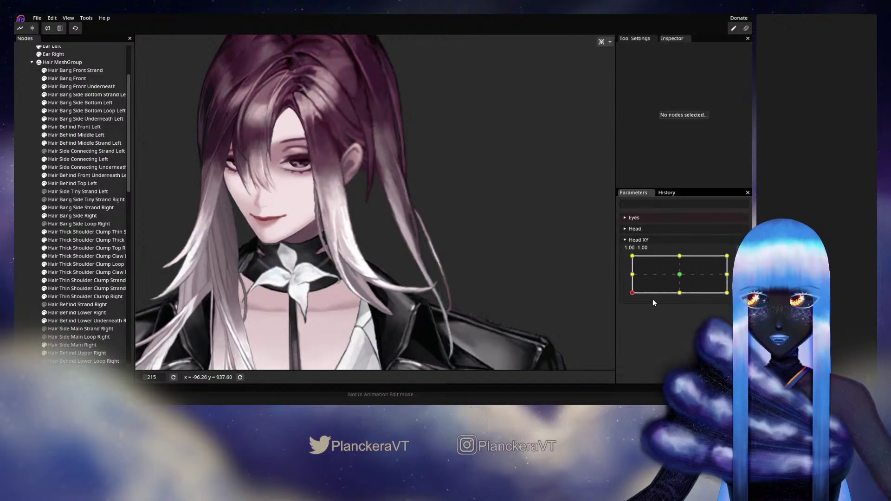
left_click_drag(632, 293, 632, 274)
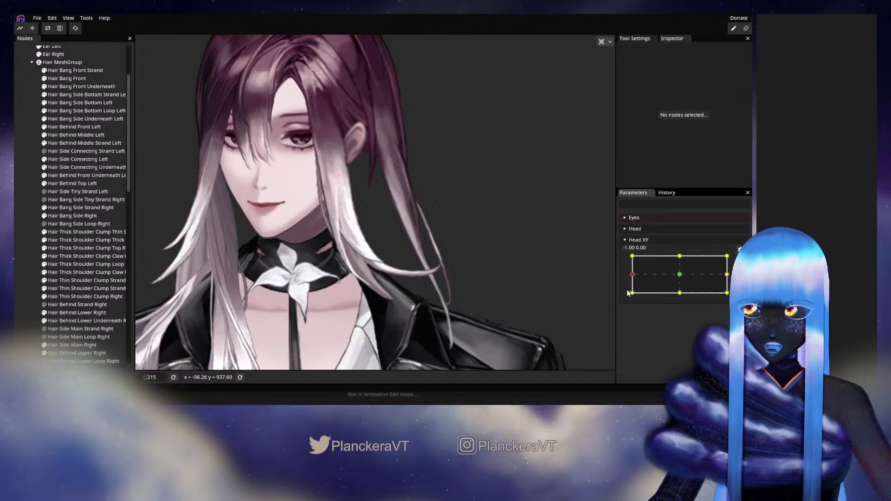
left_click_drag(632, 274, 625, 302)
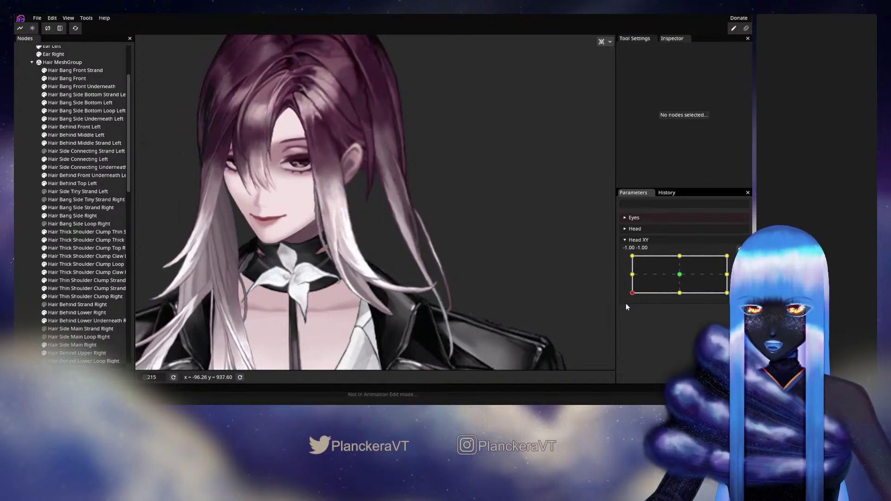
scroll(504, 250, "up", 5)
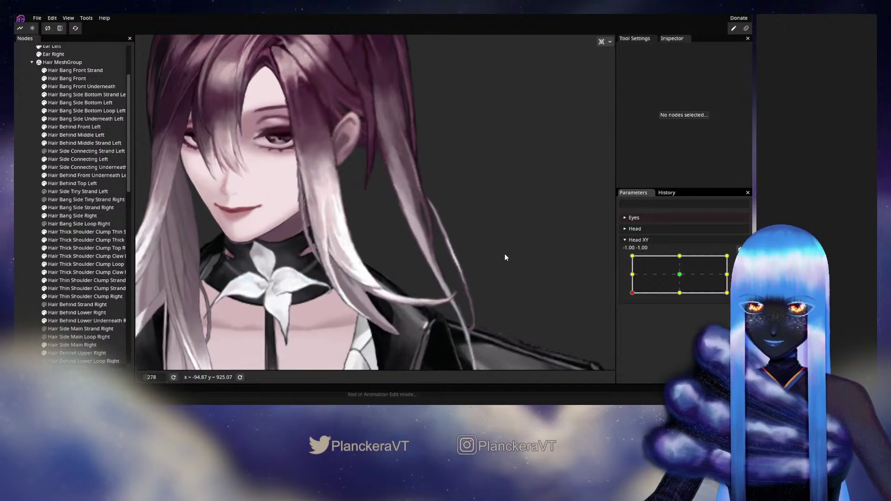
- Arm Head XY at -1.00, -1.00 and push the upper vertices of Hair Behind Middle Strand Left toward the head with a size 43 circle brush
left_click(740, 260)
scroll(513, 241, "up", 3)
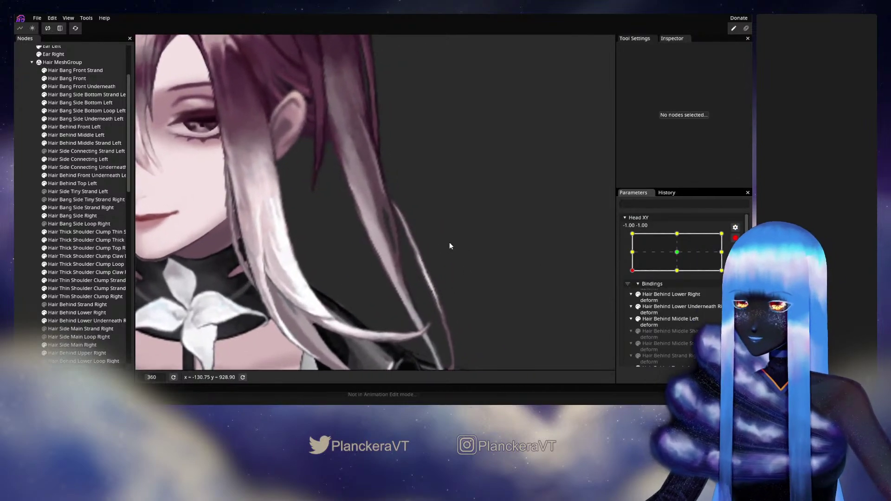
left_click(97, 119)
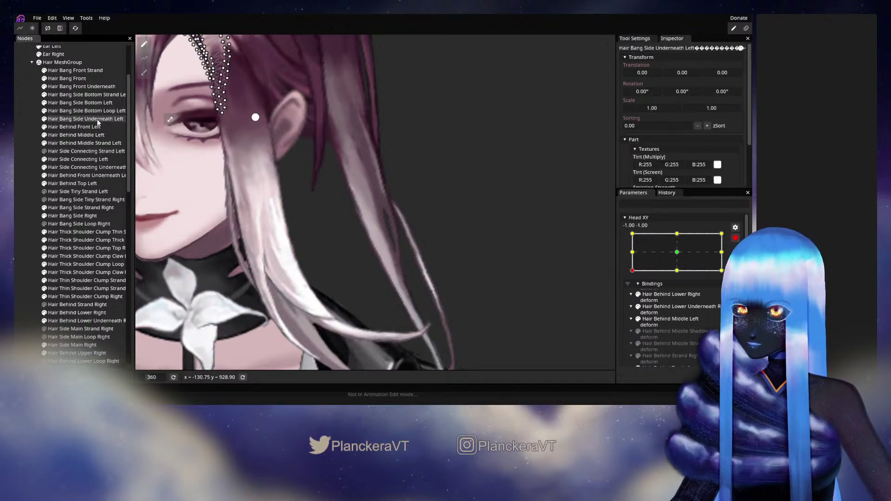
left_click(93, 111)
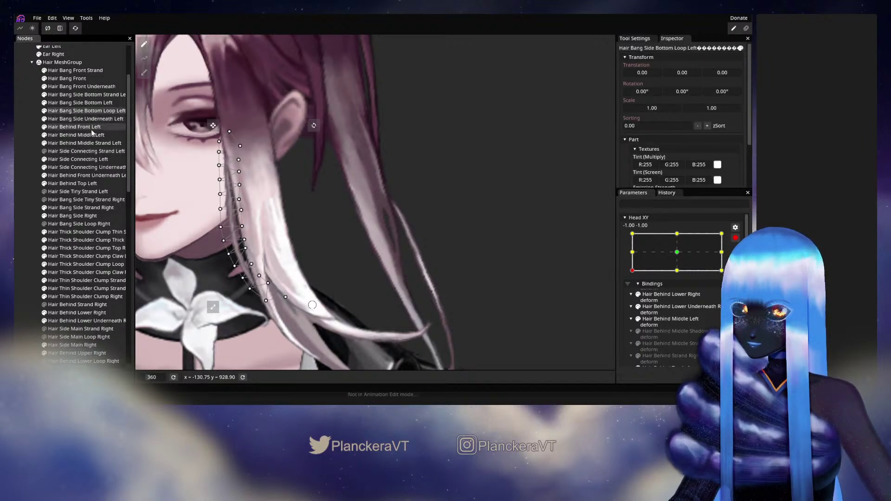
left_click(93, 144)
scroll(271, 213, "up", 2)
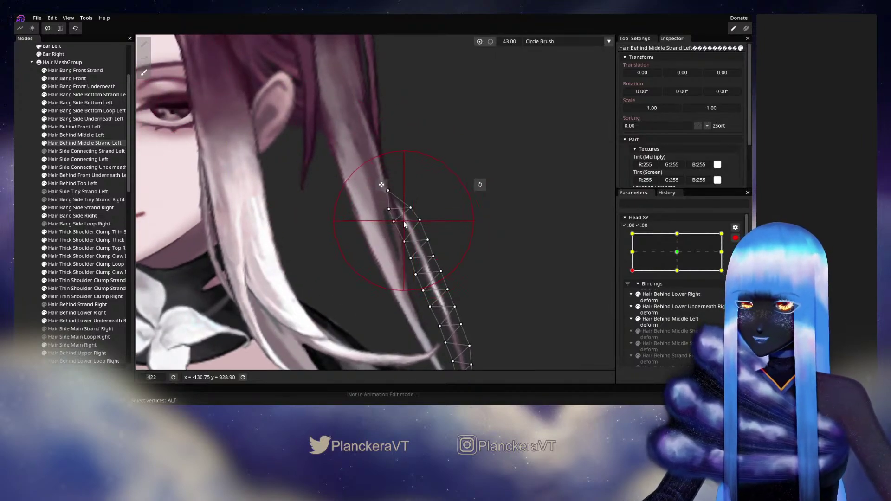
left_click_drag(404, 222, 398, 225)
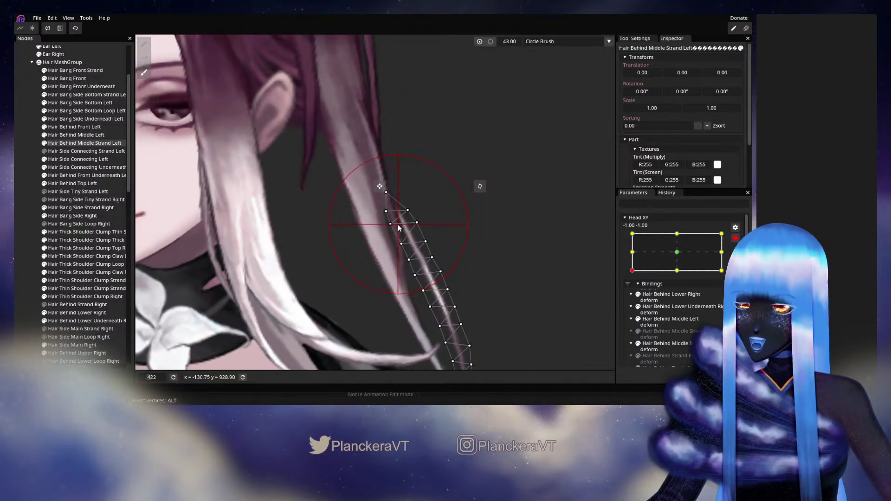
left_click(37, 222)
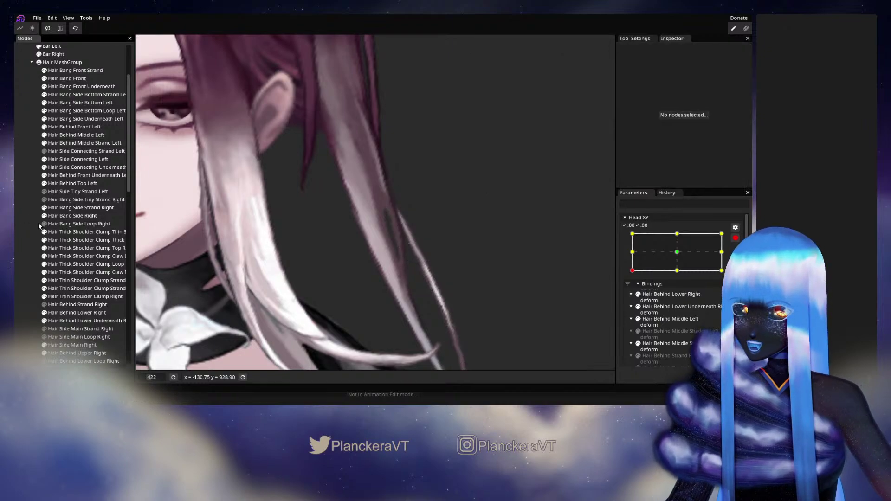
- Disarm Head XY and check how the adjusted strand moves near -1.00, -1.00, down to its tip at the shoulder
scroll(454, 282, "down", 3)
scroll(487, 276, "down", 3)
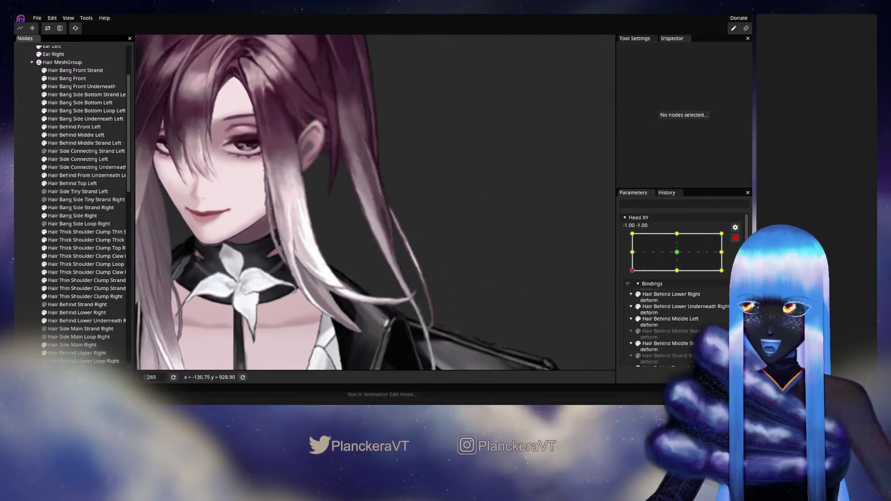
scroll(686, 270, "up", 2)
mouse_move(632, 293)
left_mouse_down()
mouse_move(628, 278)
mouse_move(621, 282)
mouse_move(622, 299)
left_mouse_up()
left_click_drag(540, 276, 538, 230)
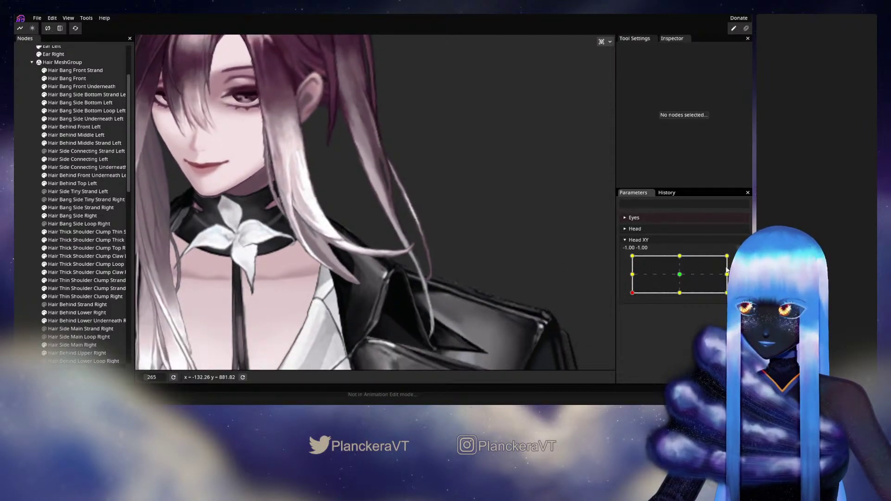
- Compare Hair Behind Middle Strand Left with its 0.00, -1.00 shape, and at -1.00, -1.00 nudge its lower vertices slightly downward with a size 126 circle brush
left_click(741, 260)
scroll(463, 267, "down", 1)
left_click(74, 143)
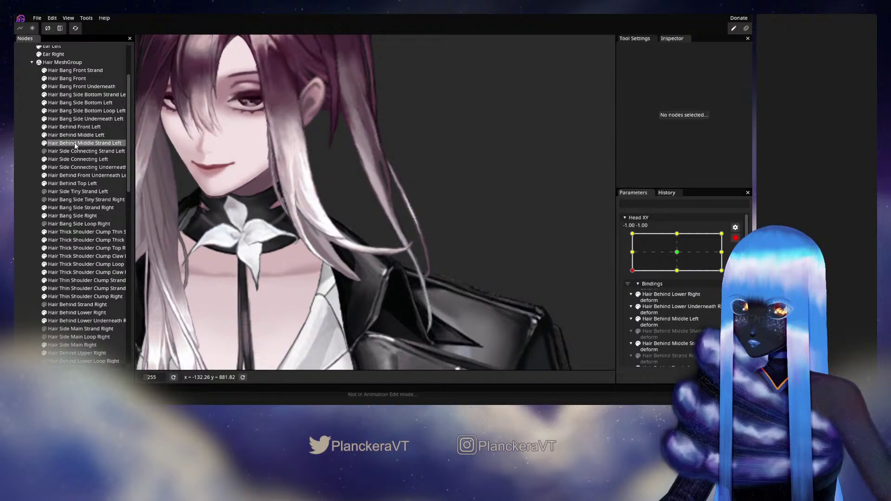
left_click(676, 272)
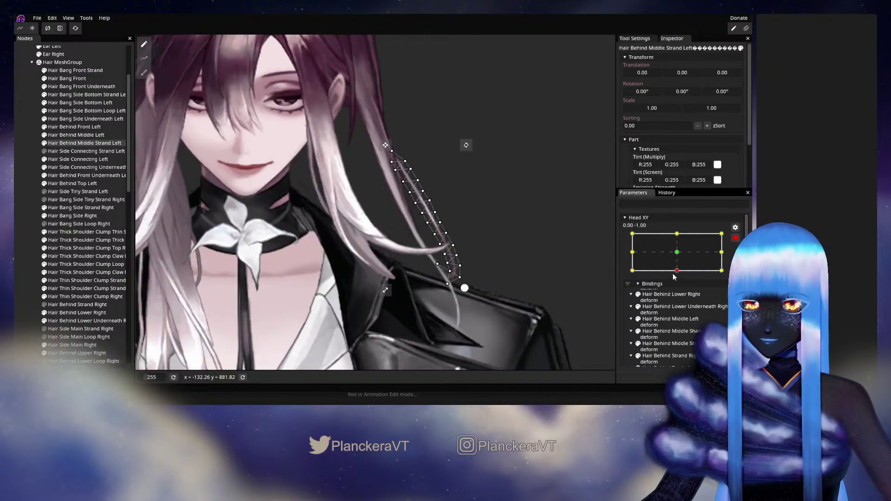
left_click(632, 270)
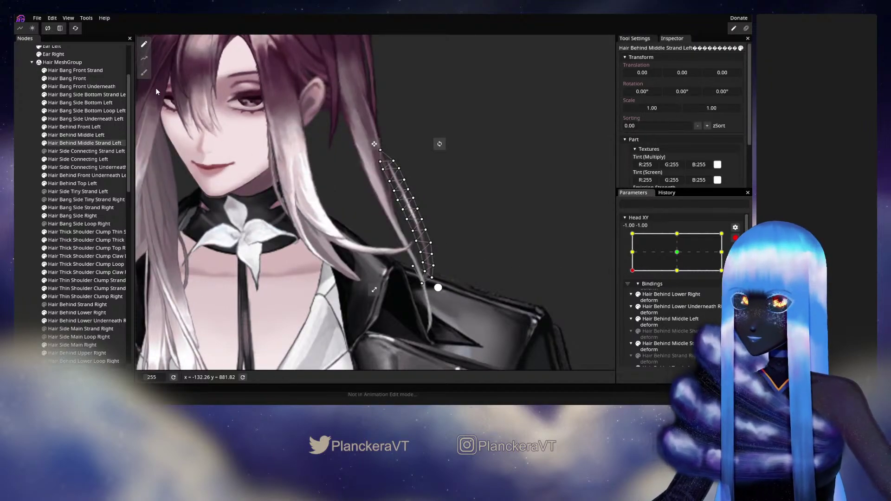
left_click(144, 71)
left_click_drag(506, 41, 538, 48)
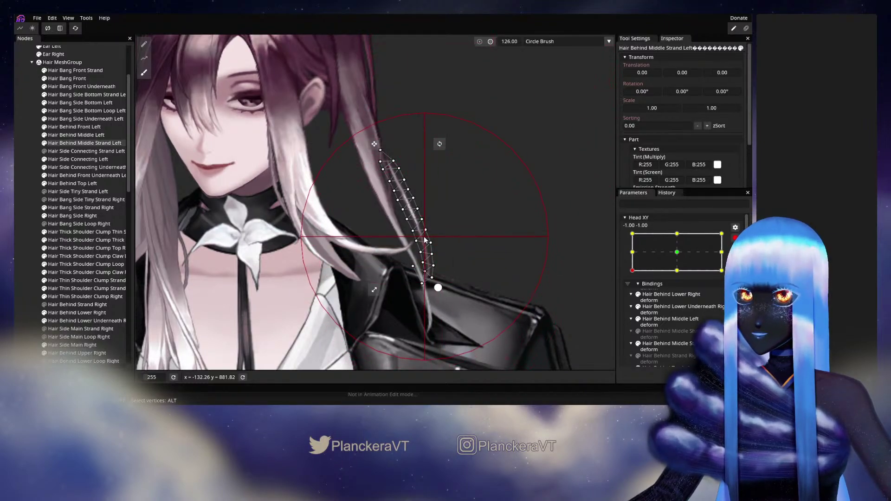
left_click_drag(425, 242, 425, 244)
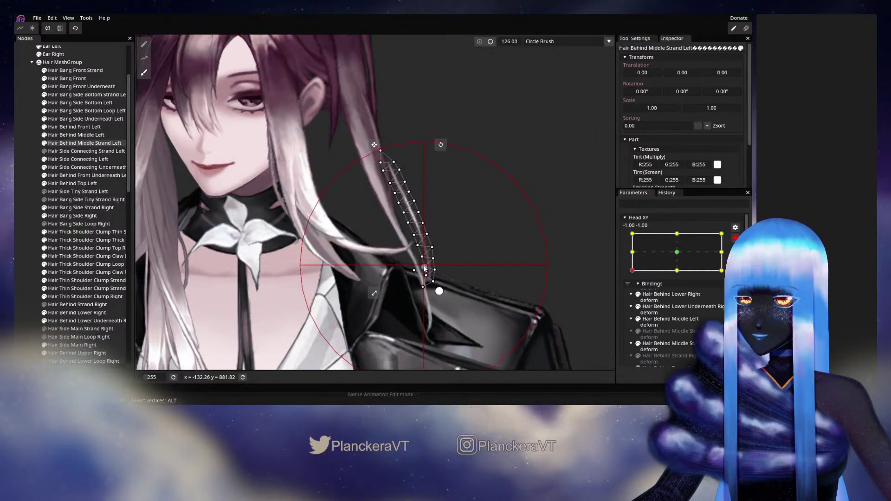
- Deselect the strand, disarm Head XY and check the lowered tip's motion around -1.00, -1.00
left_click(22, 256)
left_click(735, 238)
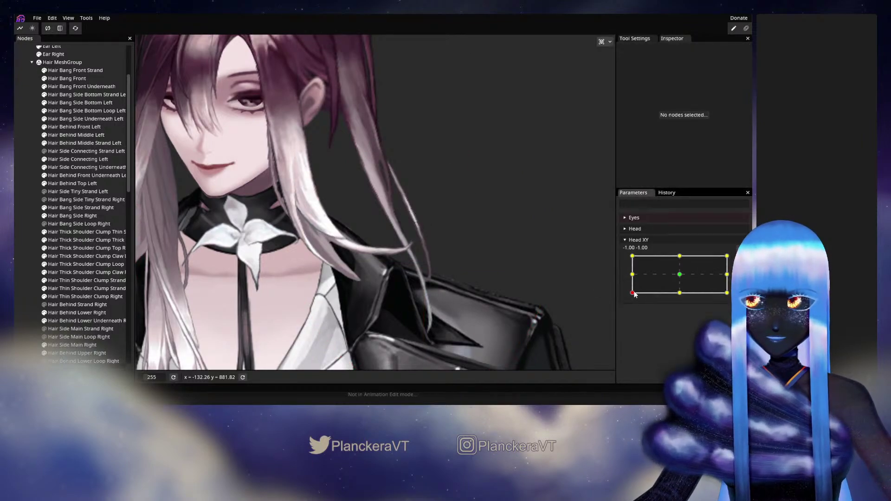
mouse_move(633, 294)
left_mouse_down()
mouse_move(672, 297)
mouse_move(632, 297)
mouse_move(625, 279)
mouse_move(625, 302)
mouse_move(670, 273)
mouse_move(659, 267)
mouse_move(655, 283)
mouse_move(621, 299)
left_mouse_up()
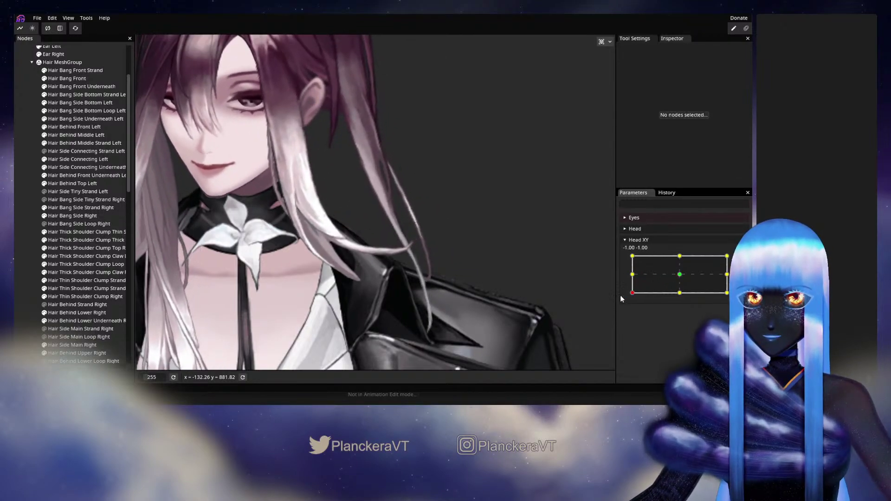
- Arm Head XY at -1.00, -1.00 and nudge individual vertices along both edges of Hair Behind Middle Strand Left's upper half to smooth its curve
left_click(740, 260)
scroll(445, 196, "up", 3)
scroll(444, 196, "up", 8)
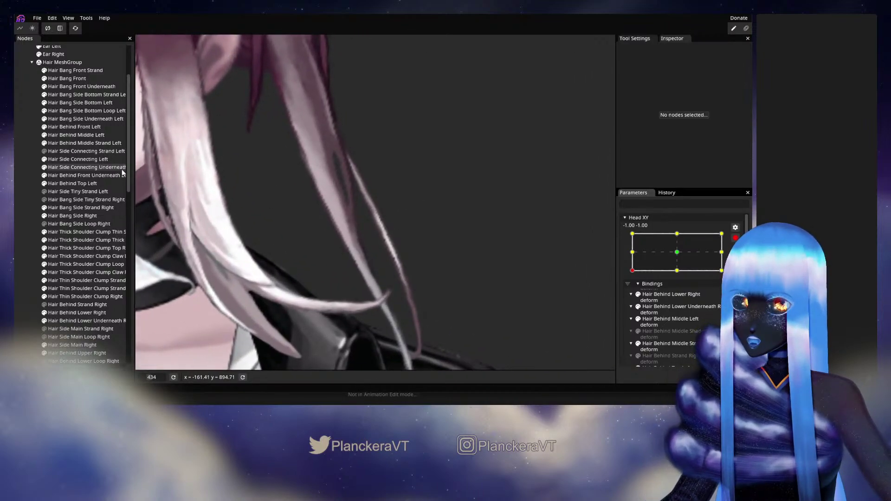
left_click(80, 143)
scroll(366, 211, "up", 2)
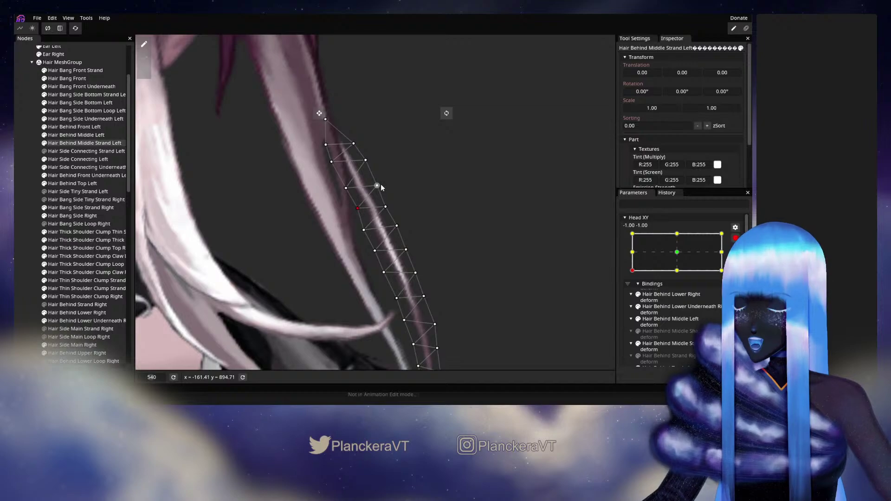
left_click_drag(382, 187, 385, 185)
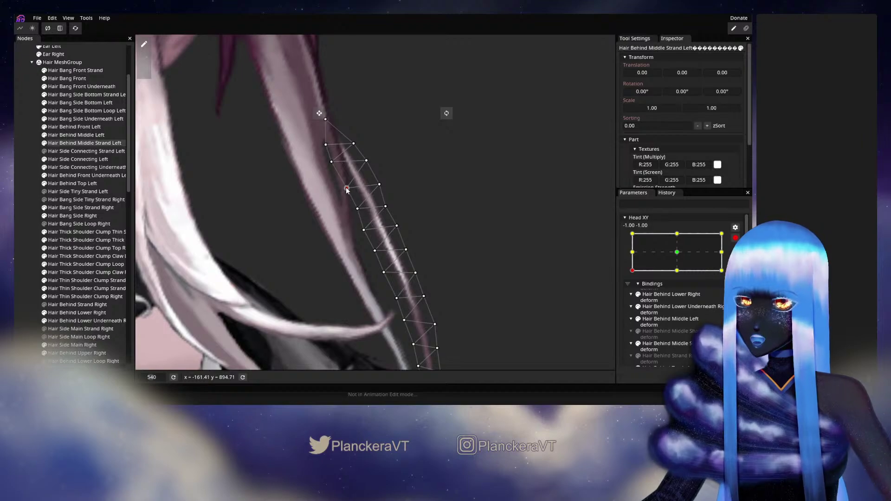
scroll(380, 195, "down", 1)
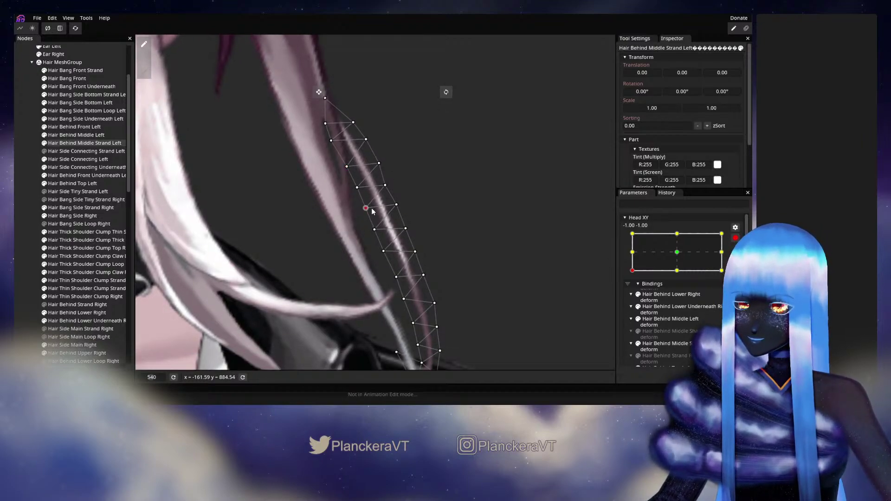
left_click(398, 204)
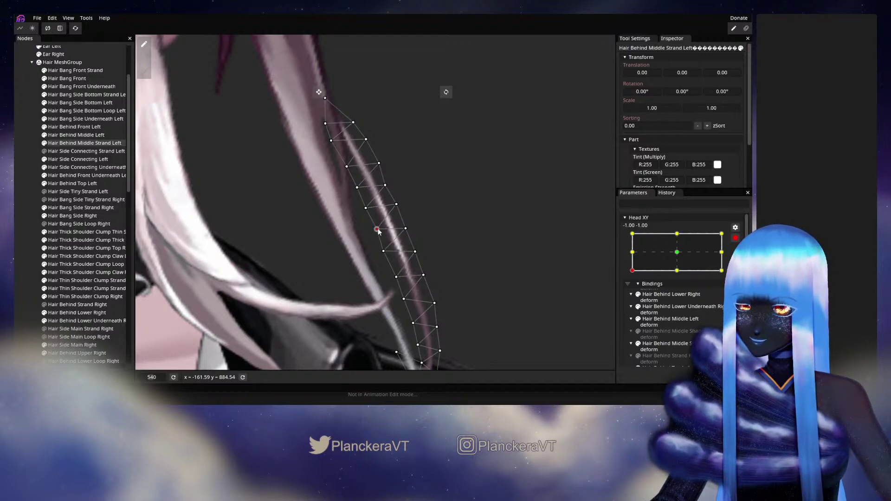
- Fine-tune individual vertices along both edges of the strand's lower half, down to the tip at the shoulder
scroll(379, 231, "down", 2)
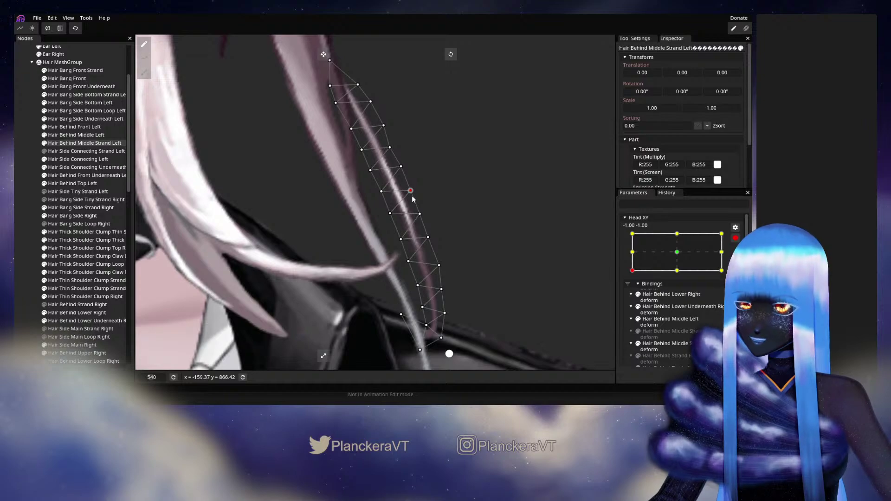
left_click_drag(404, 240, 378, 214)
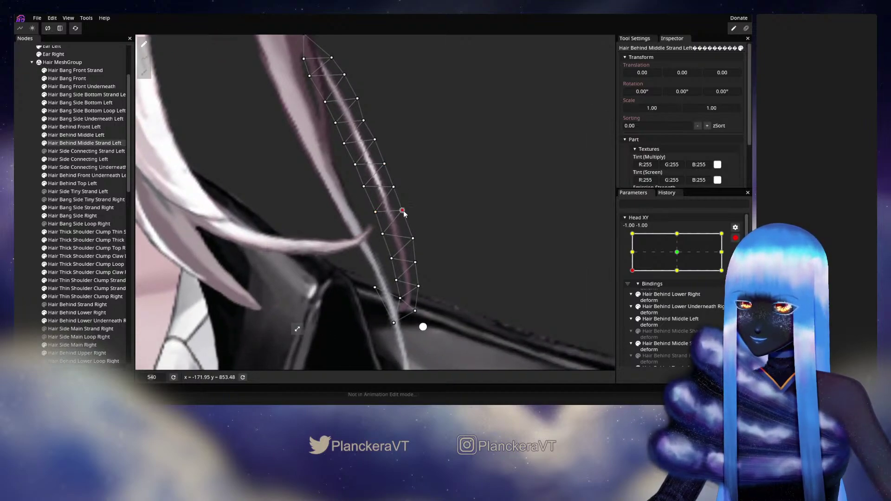
scroll(410, 209, "down", 2)
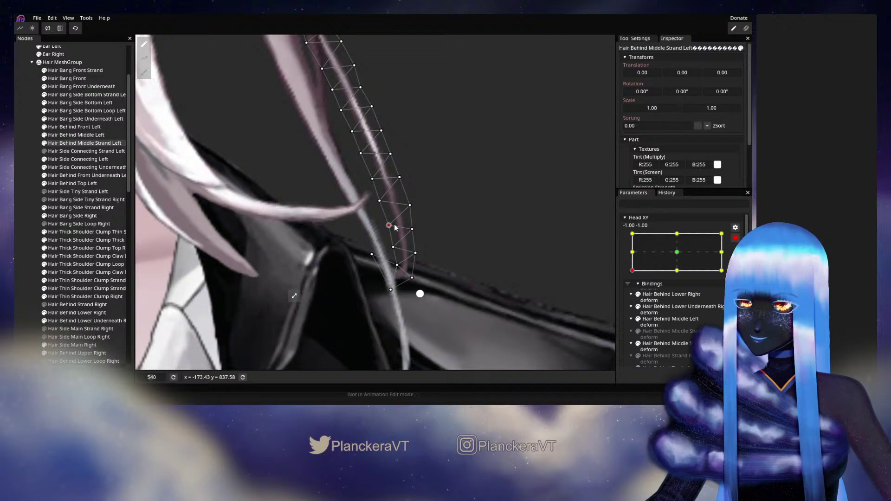
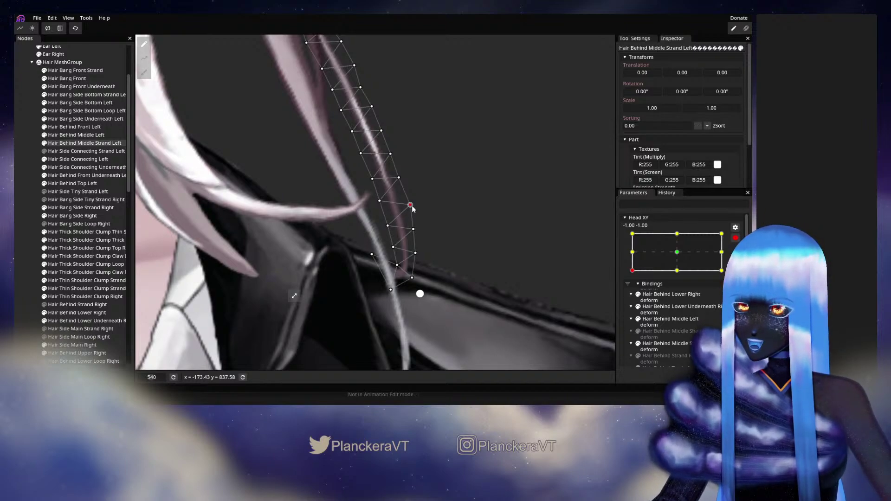
left_click_drag(415, 264, 434, 258)
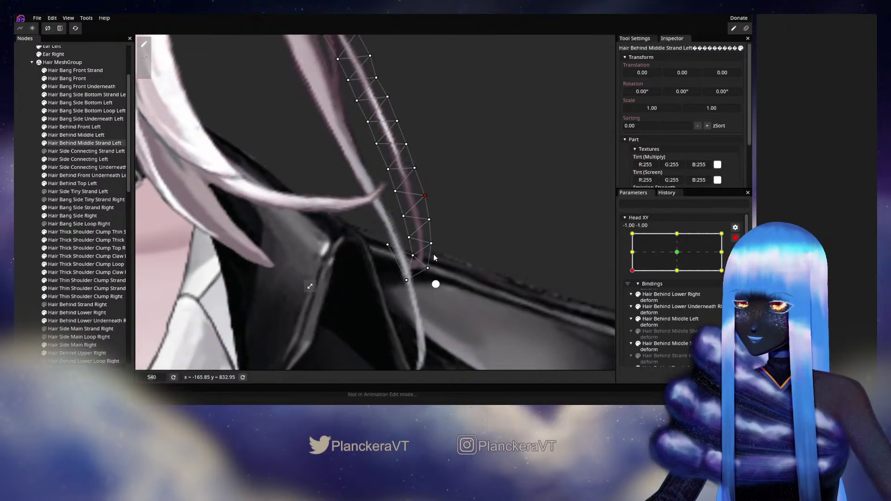
scroll(432, 248, "up", 2)
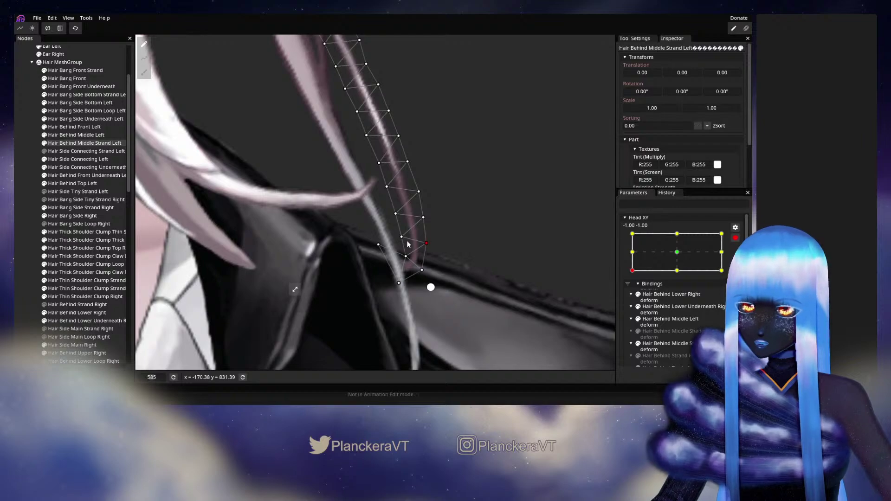
left_click_drag(429, 218, 432, 254)
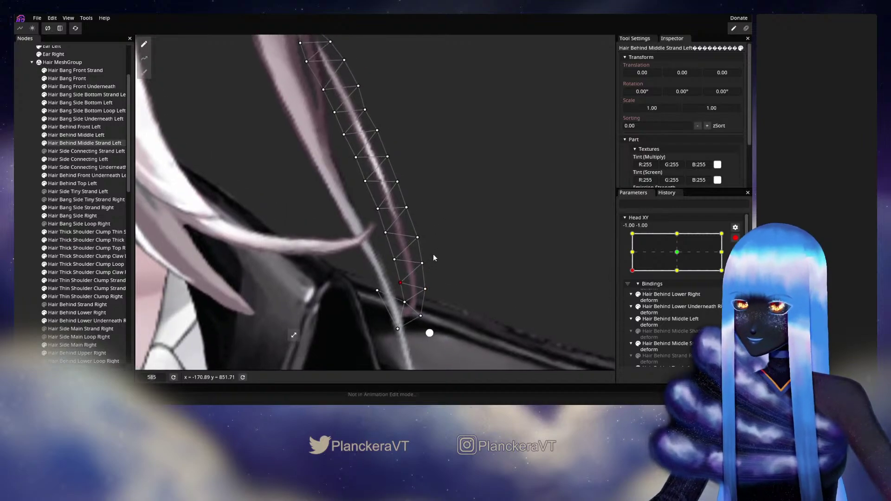
left_click(418, 237)
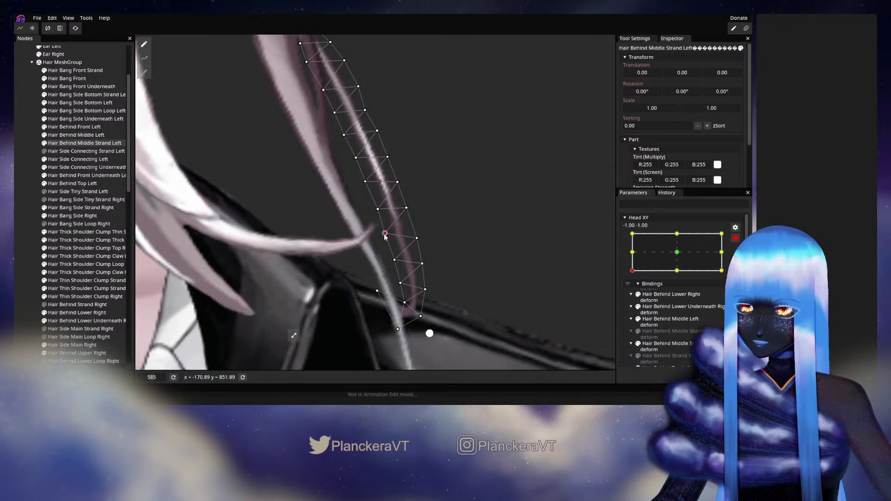
- Return to the strand's upper section and slightly reposition its paired edge vertices one by one for an even curve
left_click_drag(393, 201, 403, 250)
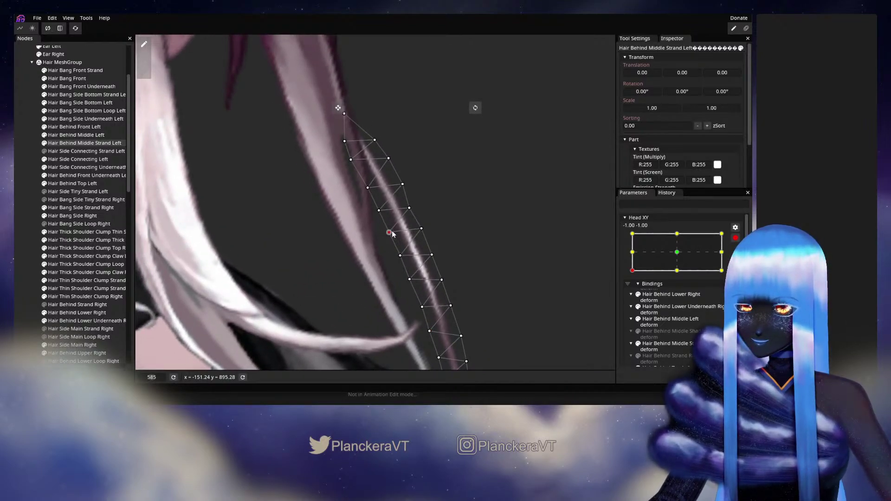
left_click(413, 211)
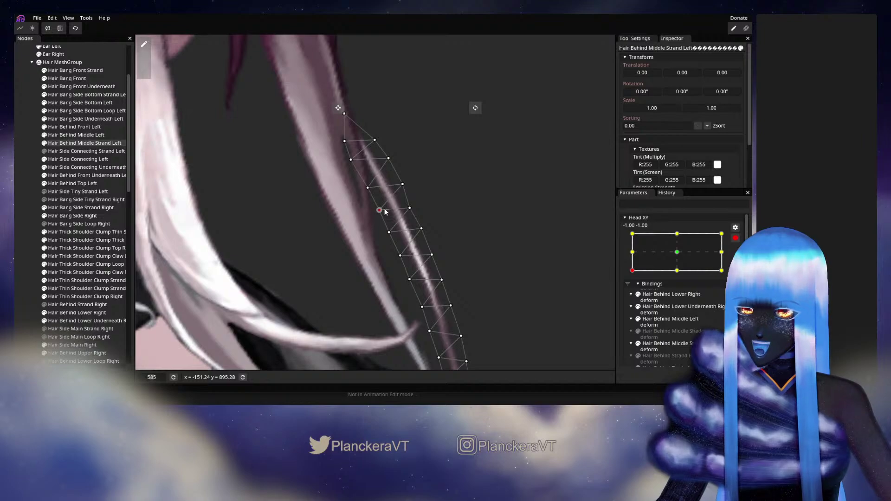
left_click_drag(407, 187, 407, 186)
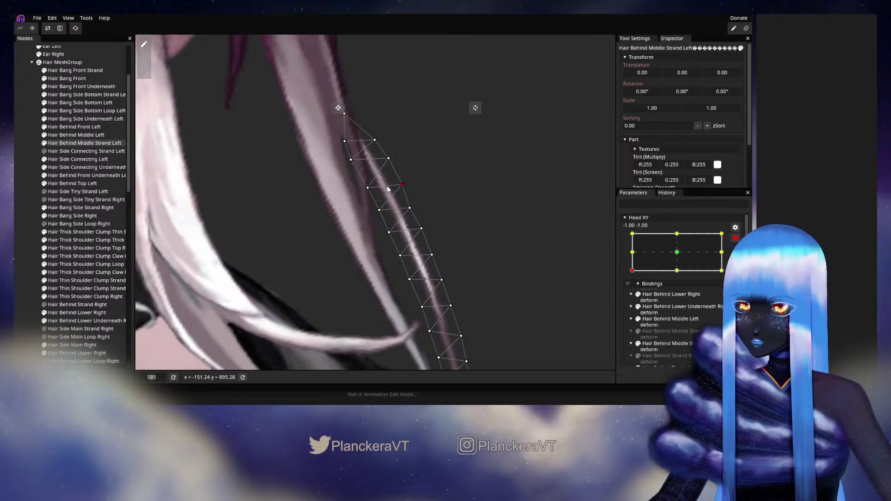
left_click(367, 187)
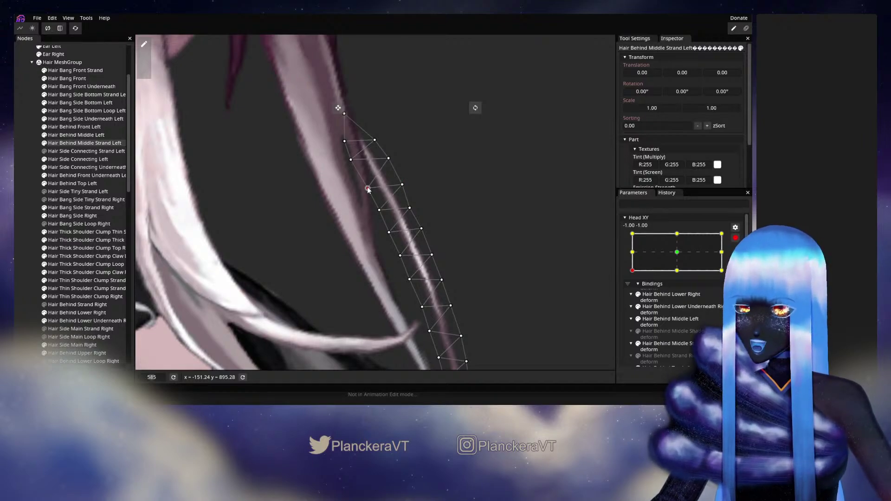
left_click_drag(458, 239, 443, 209)
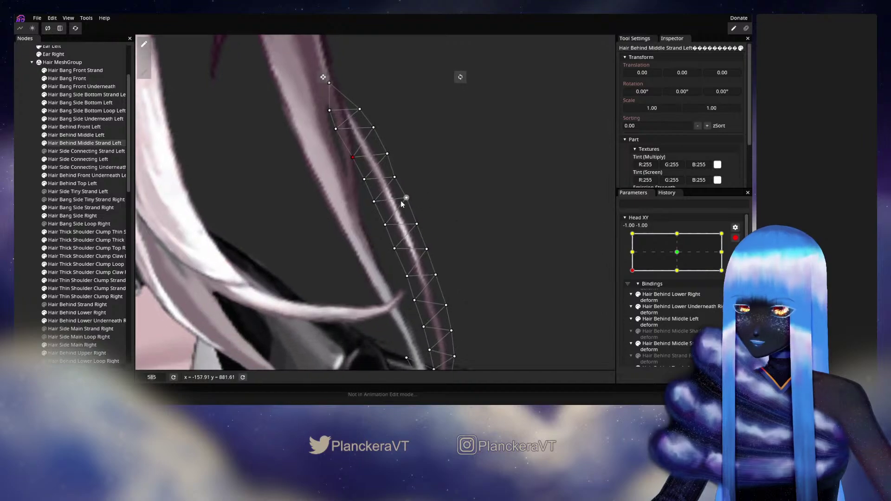
- Check the strand without its mesh overlay, reselect Hair Behind Middle Strand Left and nudge the inner-edge vertices above its tip
left_click(16, 224)
scroll(411, 266, "down", 3)
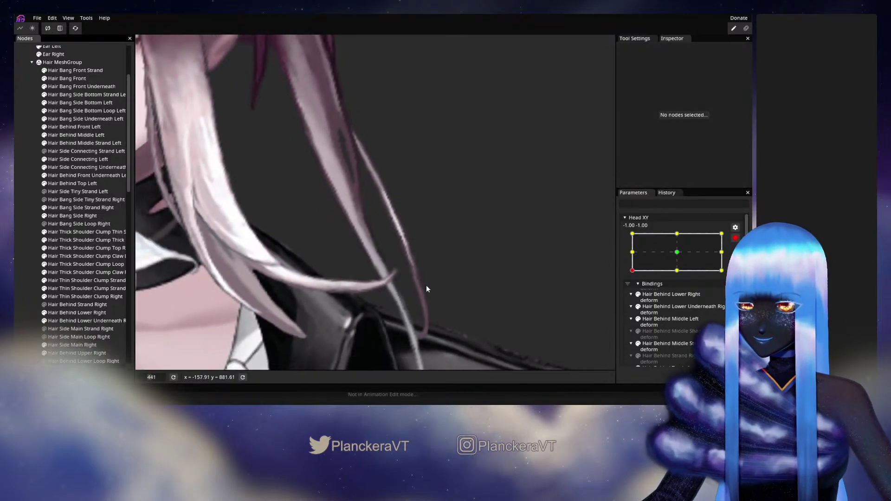
left_click_drag(430, 301, 402, 248)
scroll(404, 253, "up", 3)
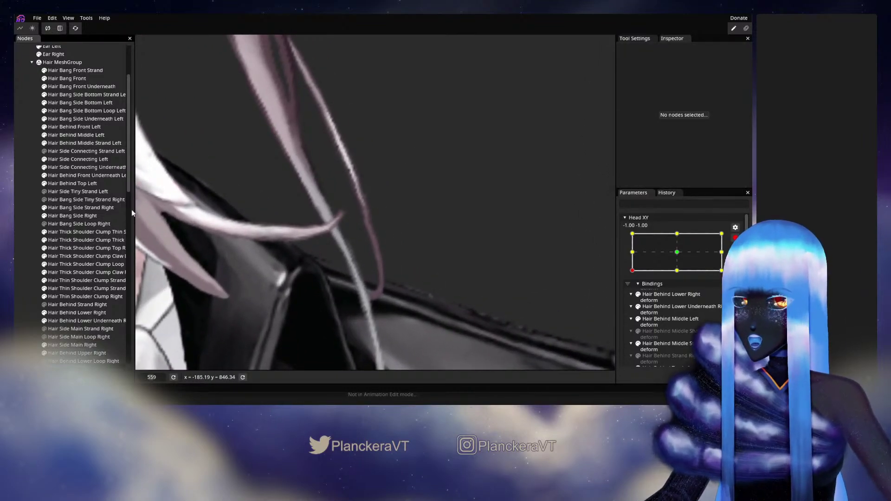
left_click(86, 120)
left_click(86, 143)
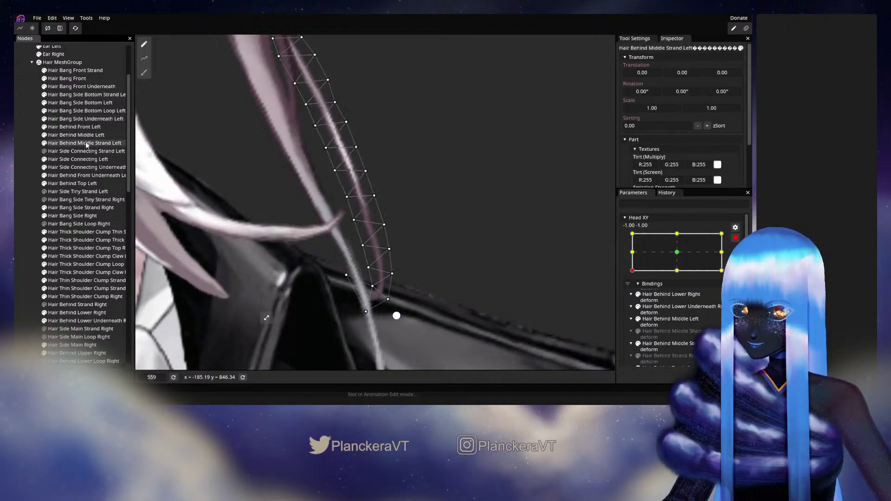
scroll(319, 259, "up", 2)
left_click(360, 250)
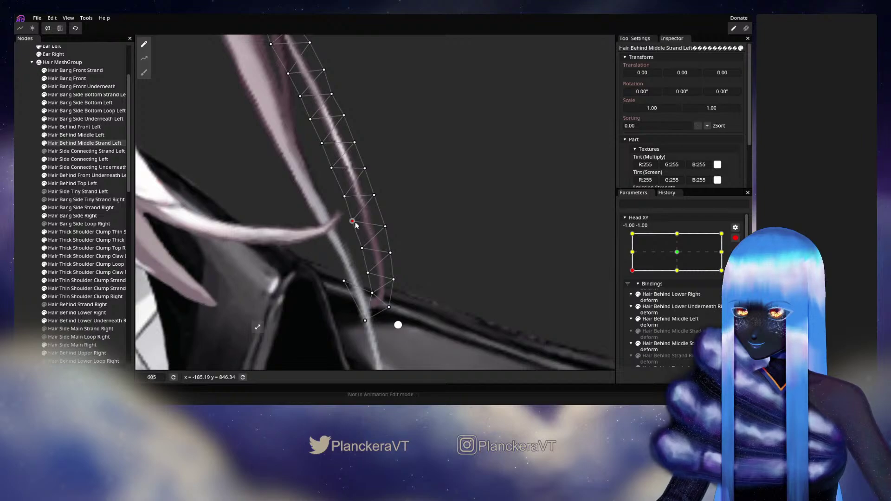
- Deselect the strand, disarm Head XY and check the hair's motion around -1.00, -1.00, from the whole figure down to the strand tip
left_click(24, 197)
scroll(420, 267, "down", 5)
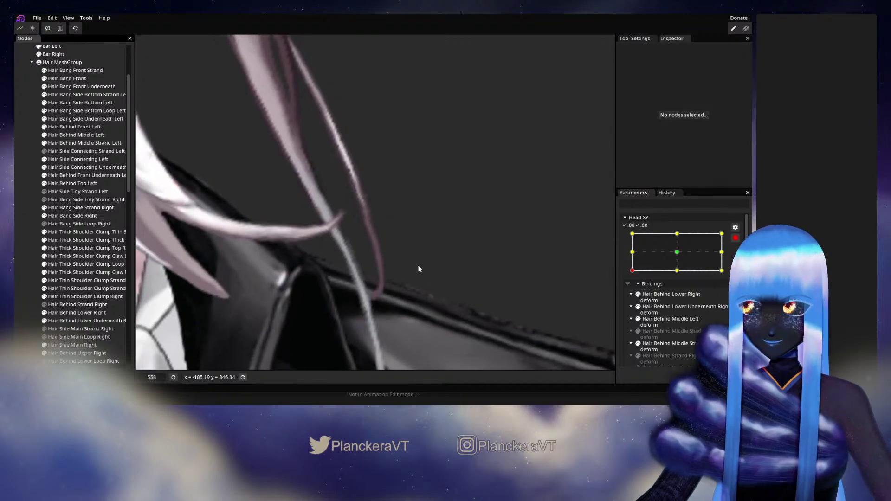
scroll(424, 258, "down", 4)
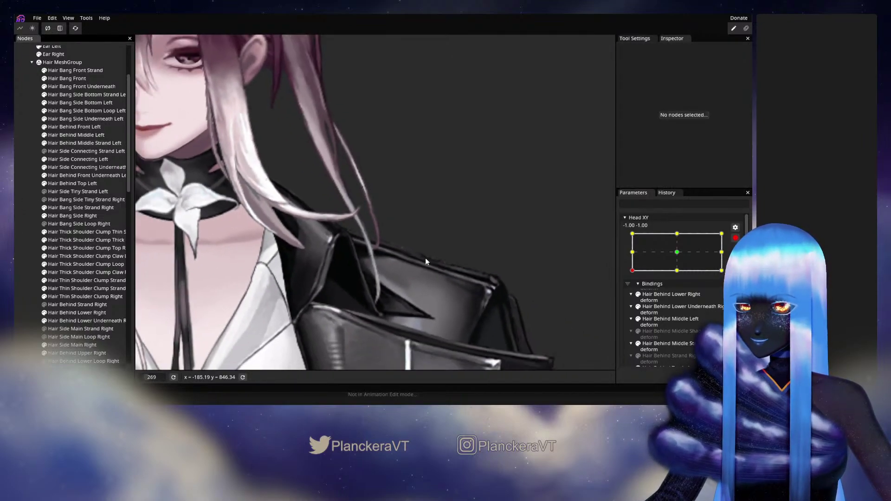
scroll(430, 262, "down", 3)
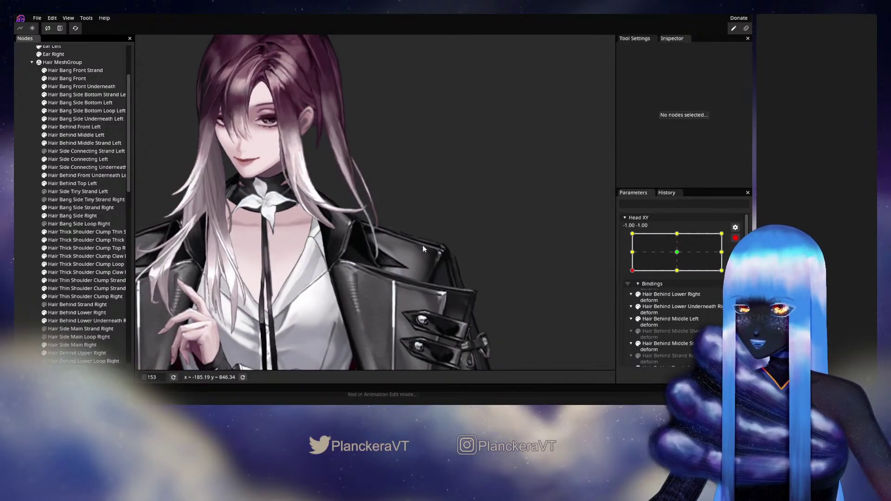
left_click_drag(494, 268, 473, 234)
left_click(734, 238)
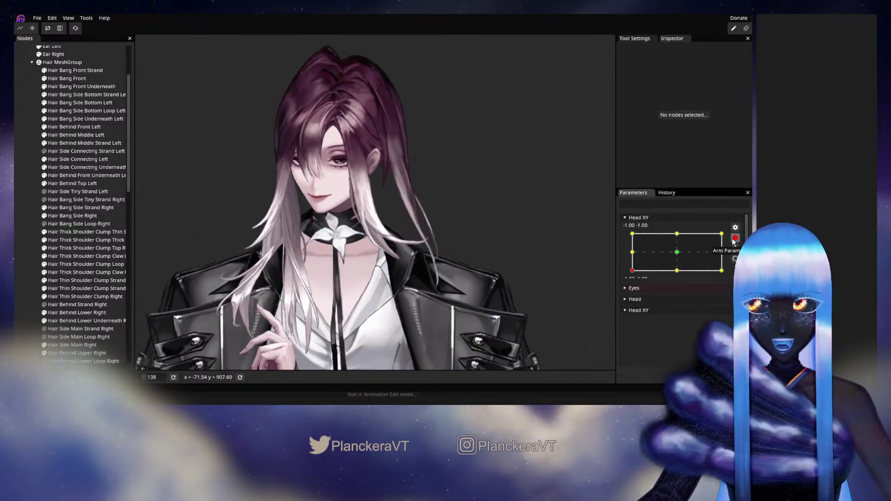
mouse_move(632, 293)
left_mouse_down()
mouse_move(682, 299)
mouse_move(630, 287)
mouse_move(629, 297)
mouse_move(635, 278)
mouse_move(675, 278)
mouse_move(625, 296)
left_mouse_up()
scroll(480, 231, "up", 5)
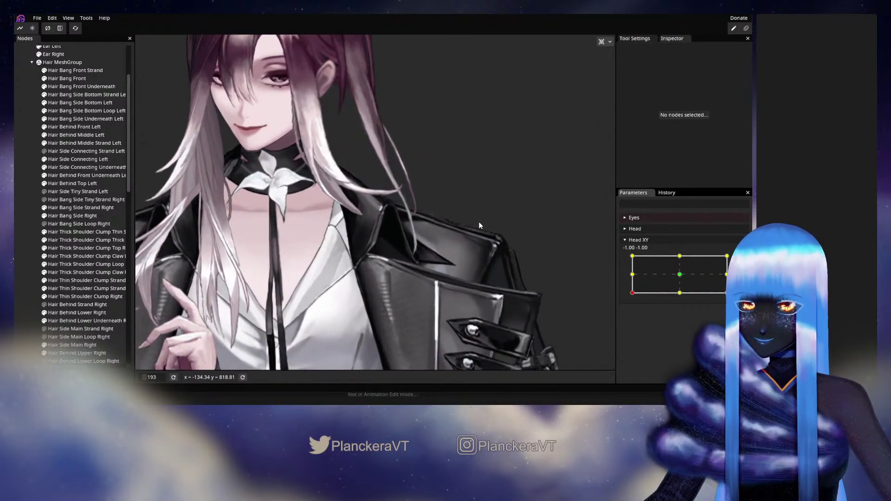
scroll(453, 251, "up", 5)
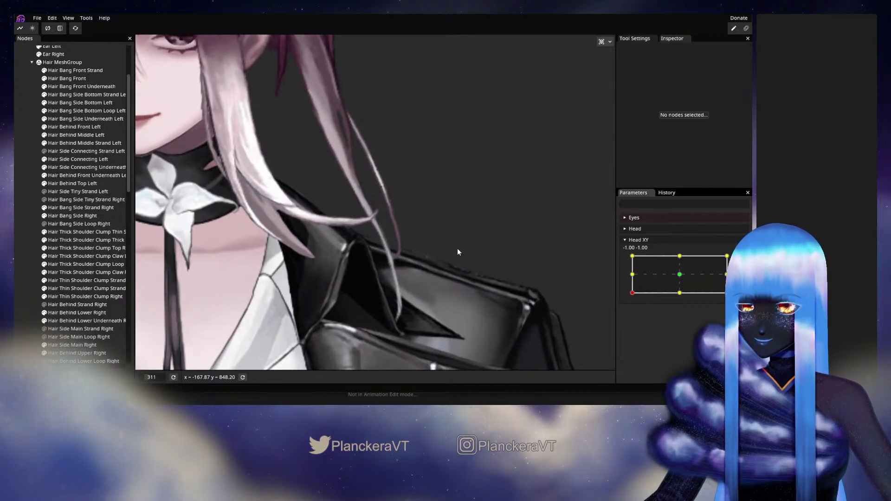
scroll(451, 263, "up", 1)
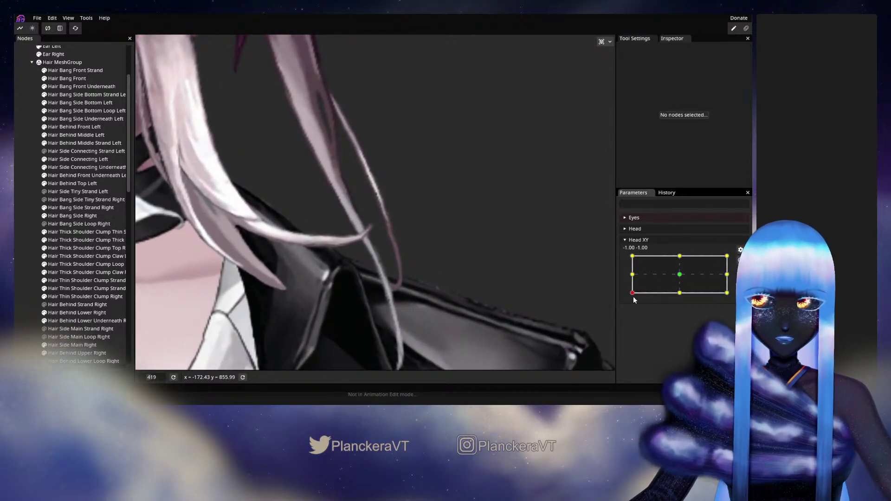
mouse_move(632, 293)
left_mouse_down()
mouse_move(678, 298)
mouse_move(630, 300)
mouse_move(623, 289)
mouse_move(622, 300)
left_mouse_up()
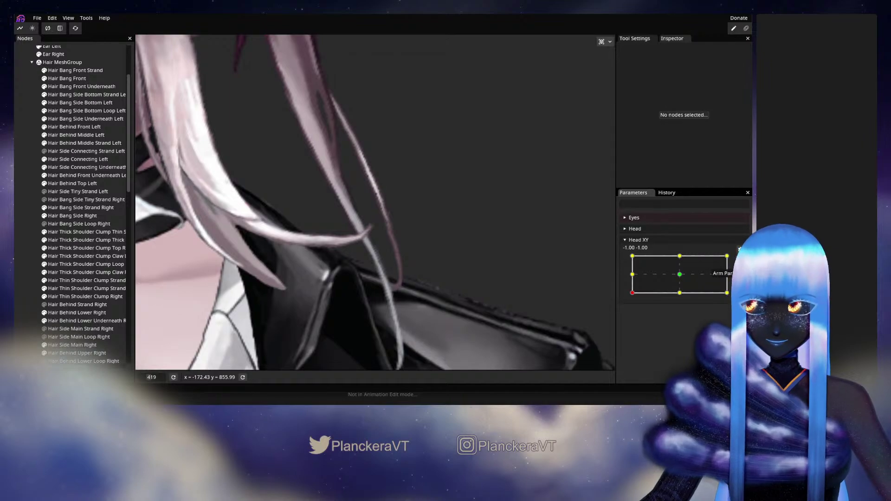
- Rearm Head XY at -1.00, -1.00 and readjust individual vertices of Hair Behind Middle Strand Left from its middle section down to the tip
left_click(740, 259)
scroll(412, 253, "up", 3)
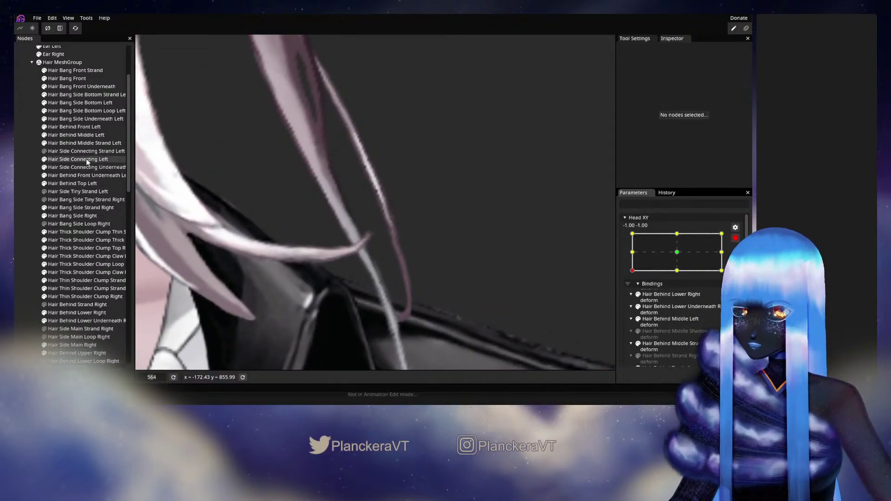
left_click(82, 143)
scroll(399, 218, "up", 1)
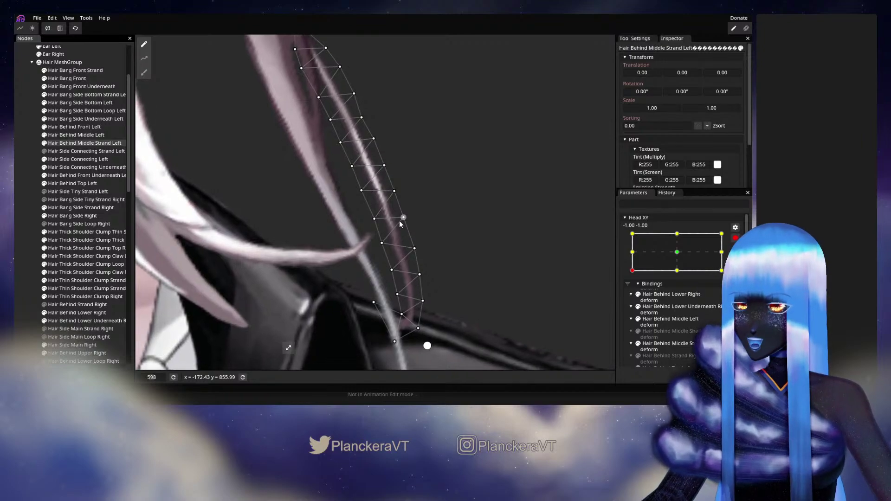
left_click(373, 219)
left_click(393, 192)
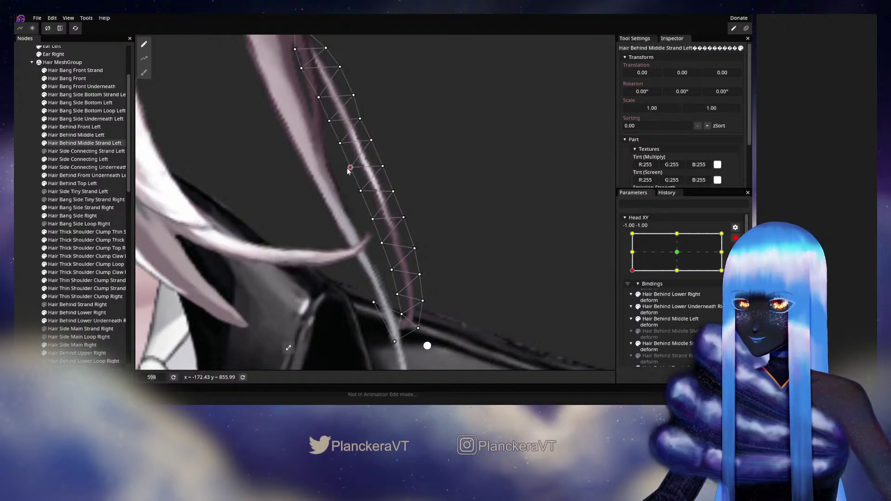
left_click_drag(372, 161, 398, 135)
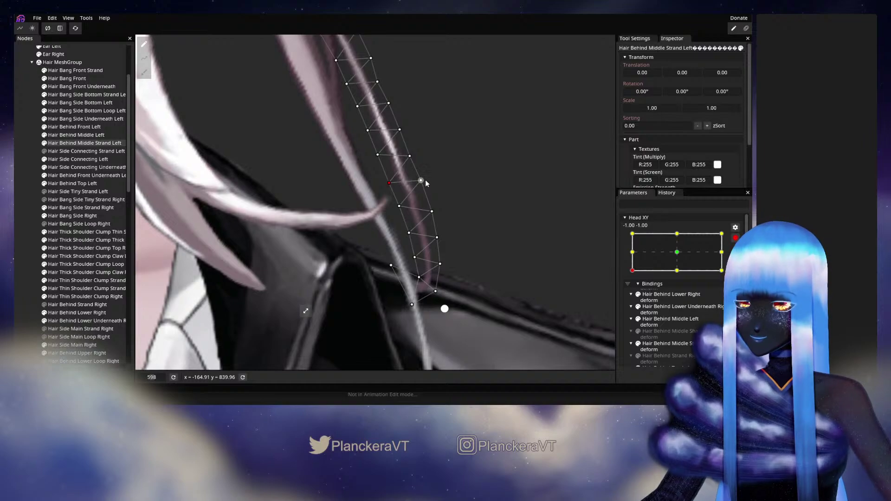
left_click_drag(441, 175, 452, 140)
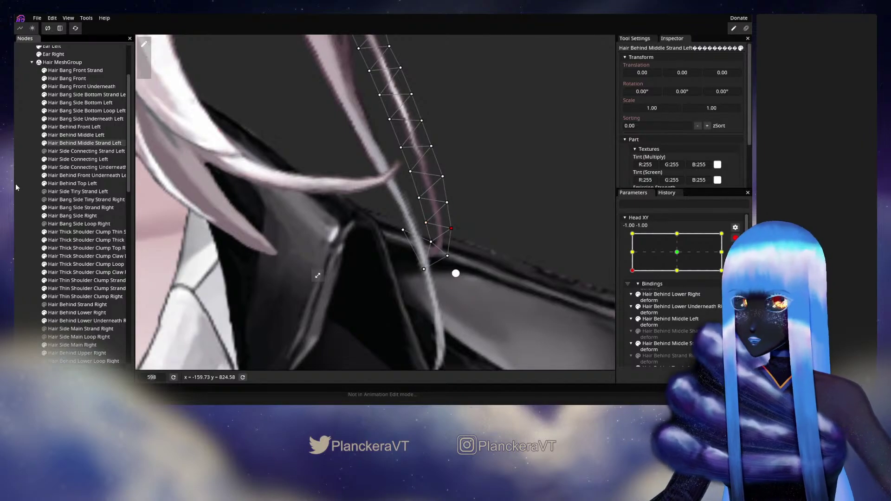
- Deselect the strand, view the whole head, disarm Head XY and check how the hair moves near -1.00, -1.00
left_click(515, 221)
scroll(515, 222, "down", 5)
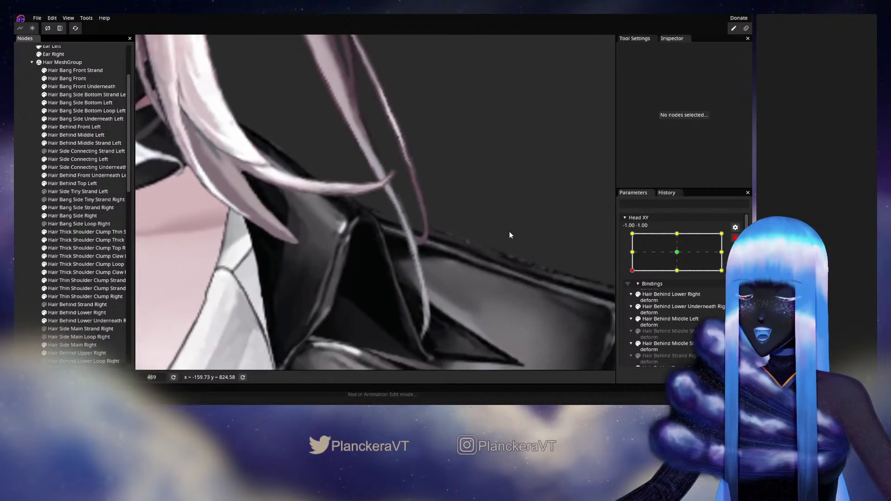
scroll(363, 122, "down", 1)
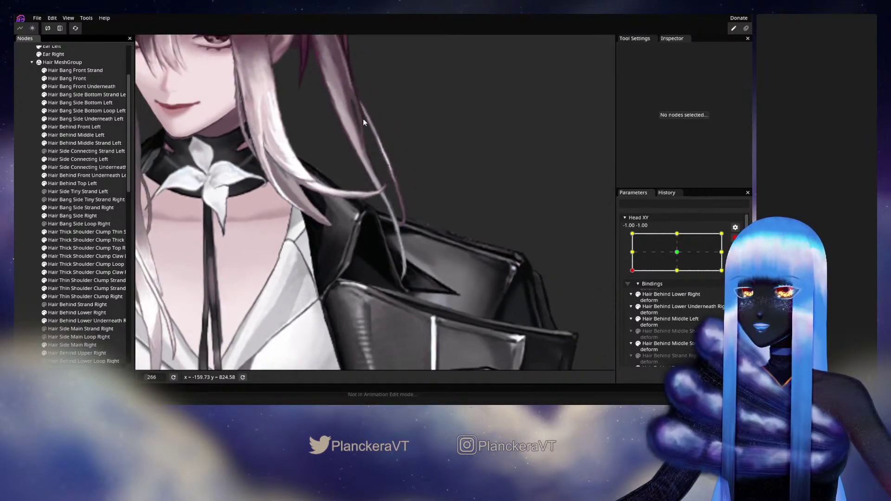
scroll(397, 186, "down", 1)
left_click_drag(498, 178, 541, 247)
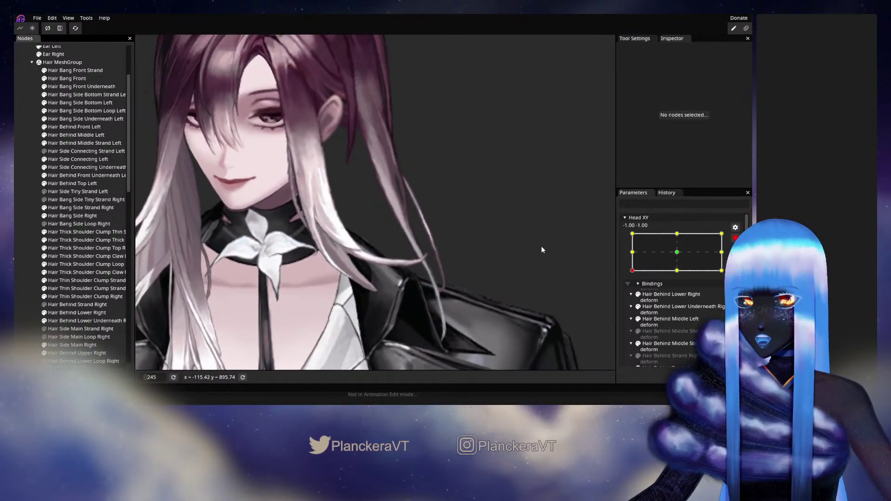
left_click(736, 238)
mouse_move(631, 300)
left_mouse_down()
mouse_move(680, 289)
mouse_move(632, 295)
mouse_move(673, 281)
mouse_move(622, 300)
left_mouse_up()
- Rearm Head XY at -1.00, -1.00 and shift the edge vertices of Hair Behind Middle Strand Left from its middle up to its upper section
scroll(480, 304, "up", 5)
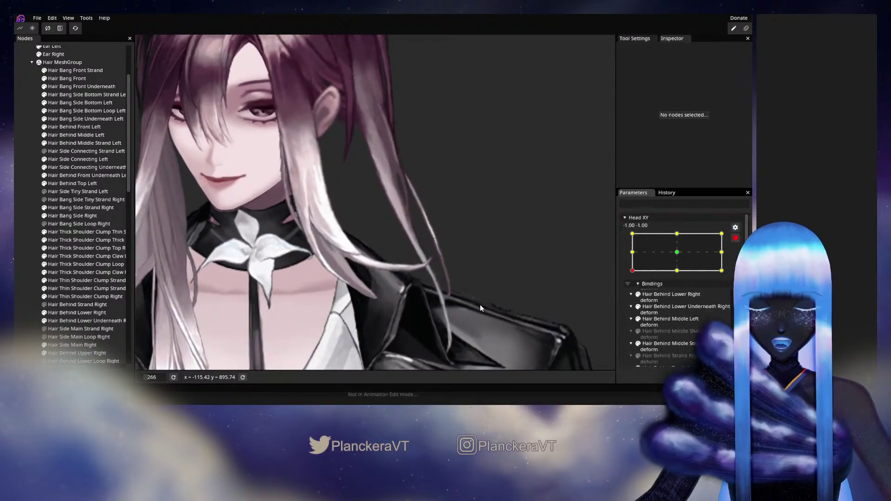
scroll(442, 221, "up", 4)
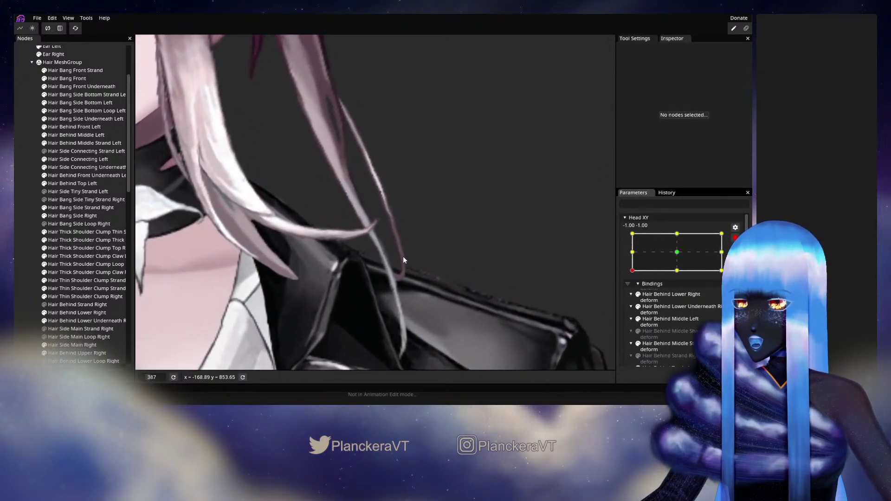
left_click(74, 143)
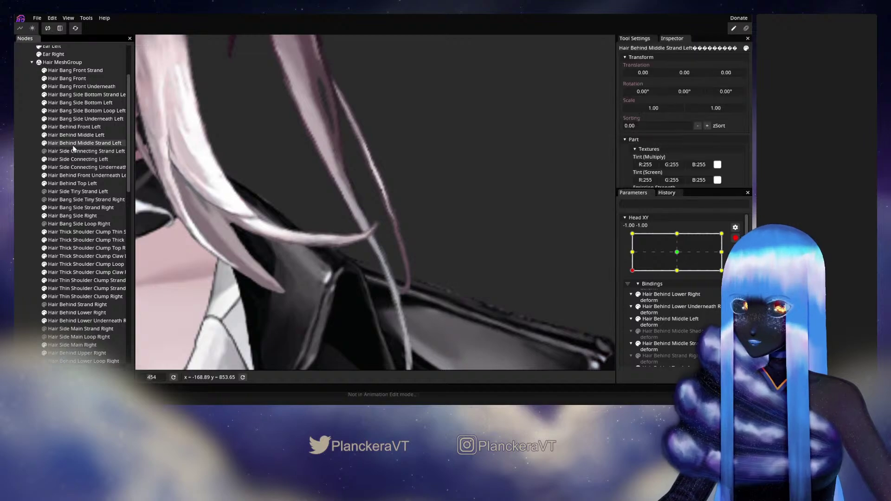
scroll(438, 239, "up", 2)
left_click(364, 193)
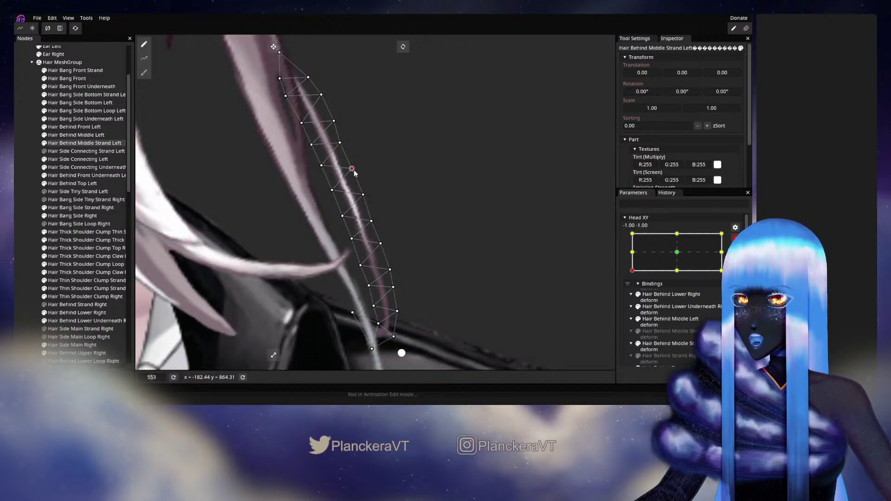
left_click_drag(341, 144, 343, 149)
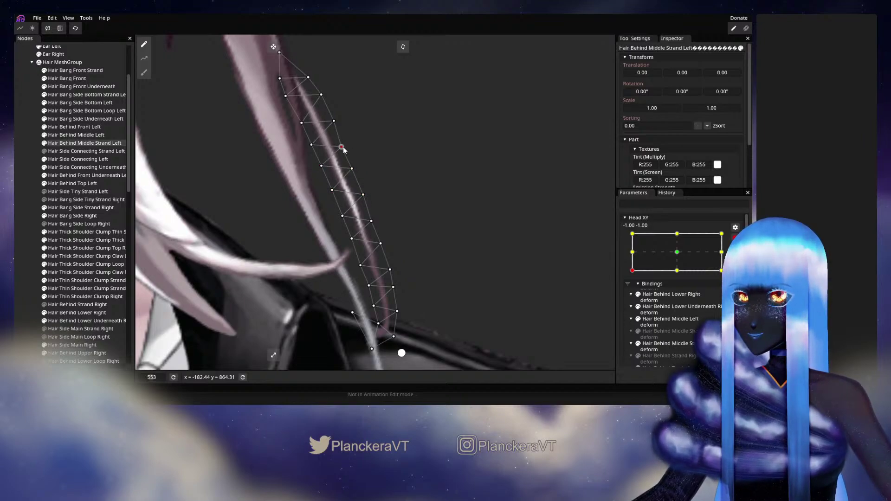
left_click(334, 122)
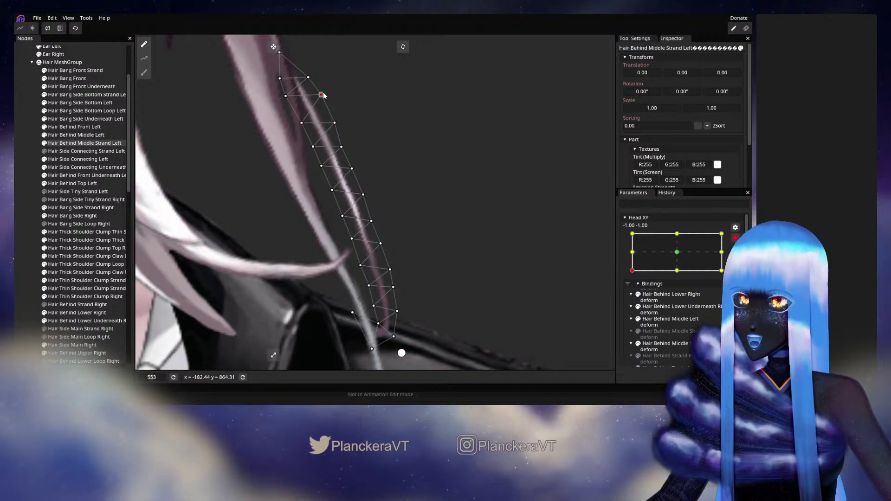
left_click_drag(321, 94, 291, 103)
left_click(303, 125)
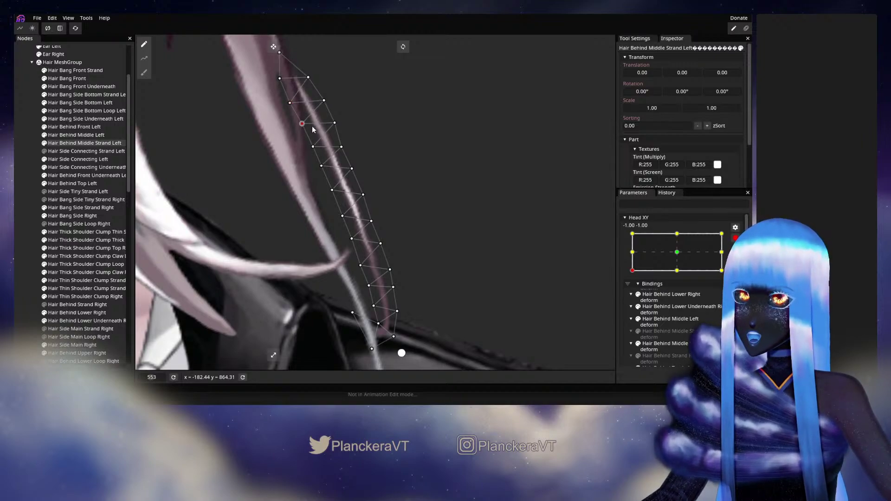
- Deselect the strand, disarm Head XY and check the hair's motion between -1.00, -1.00 and the center of the lower edge
left_click(55, 180)
scroll(424, 247, "down", 1)
scroll(426, 250, "down", 7)
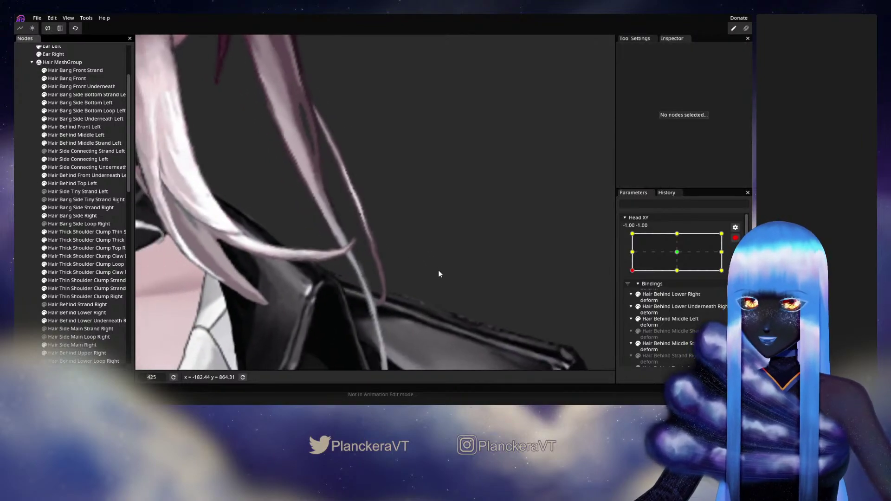
scroll(461, 253, "down", 3)
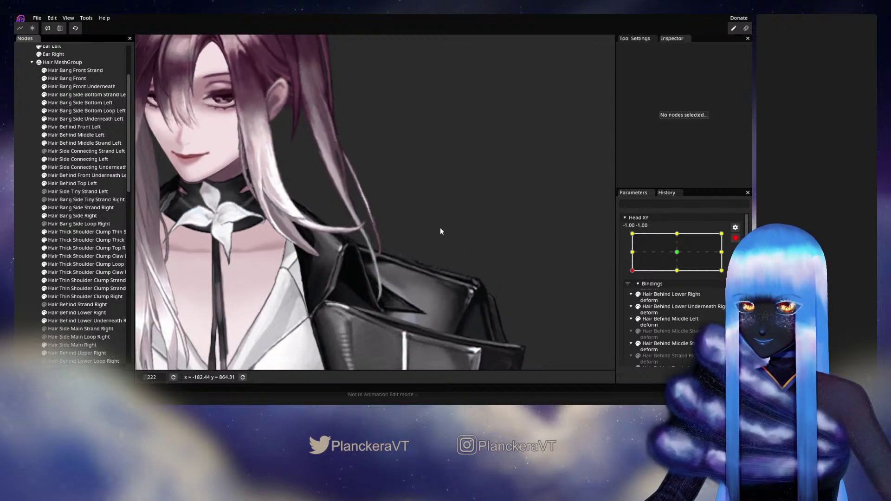
left_click(735, 238)
mouse_move(631, 293)
left_mouse_down()
mouse_move(654, 283)
mouse_move(621, 300)
left_mouse_up()
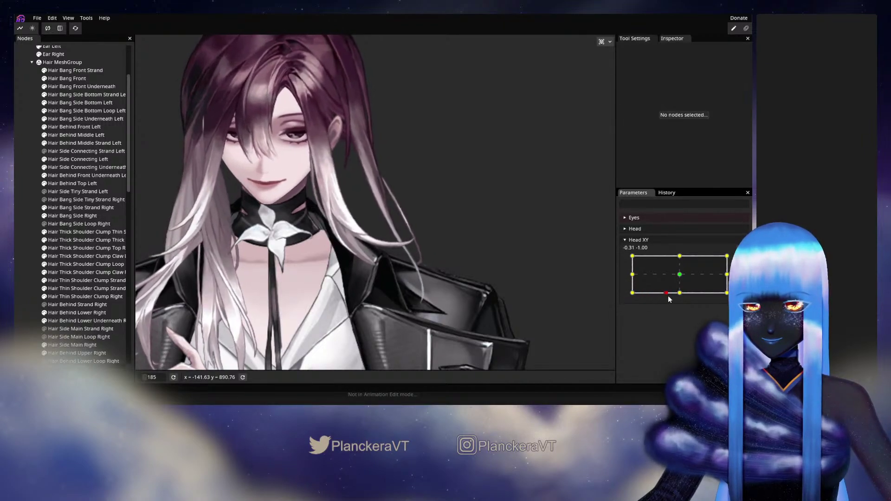
left_click_drag(625, 299, 679, 294)
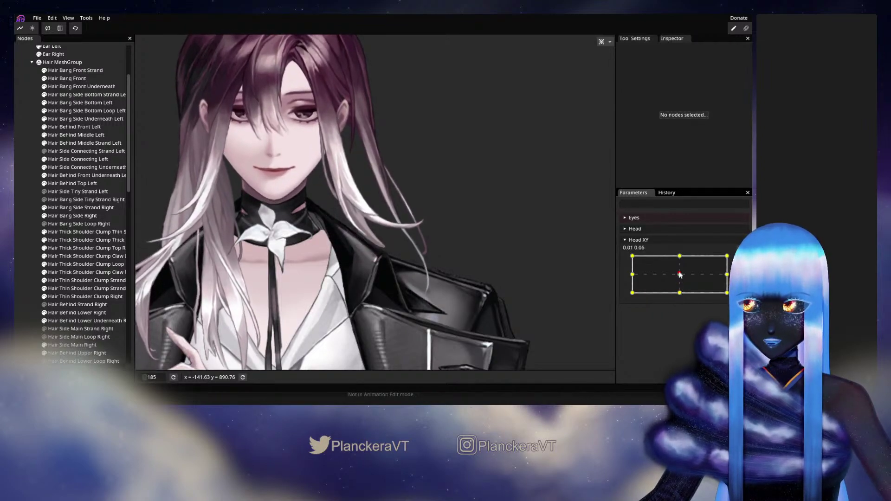
- Arm Head XY at 0.00, -1.00 and reposition the edge vertices of Hair Behind Middle Strand Left from its middle down toward the tip
left_click(741, 260)
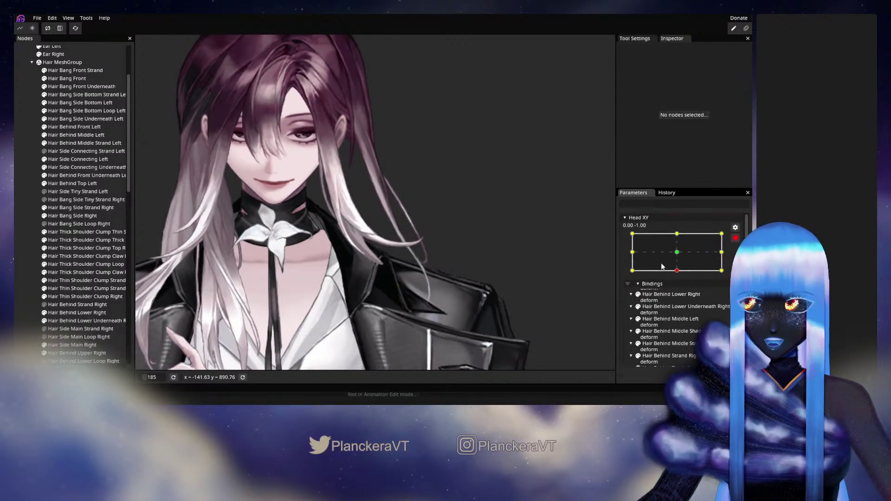
scroll(461, 283, "up", 5)
scroll(378, 270, "up", 4)
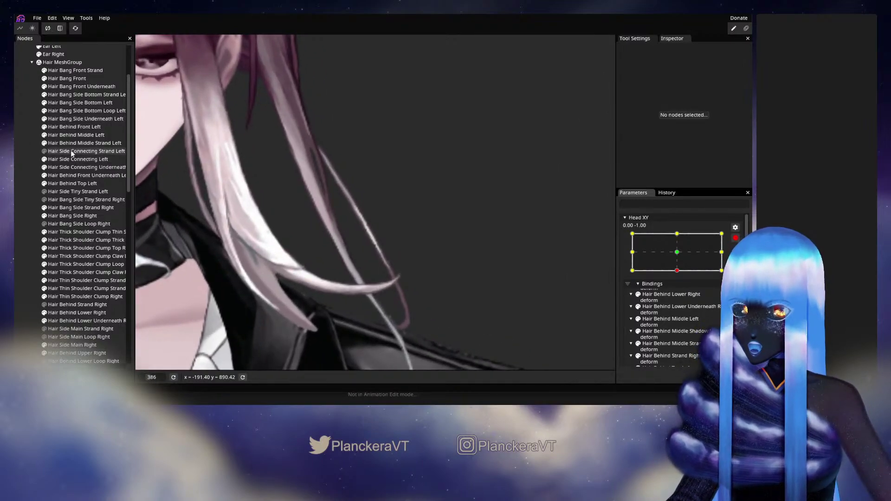
left_click(71, 151)
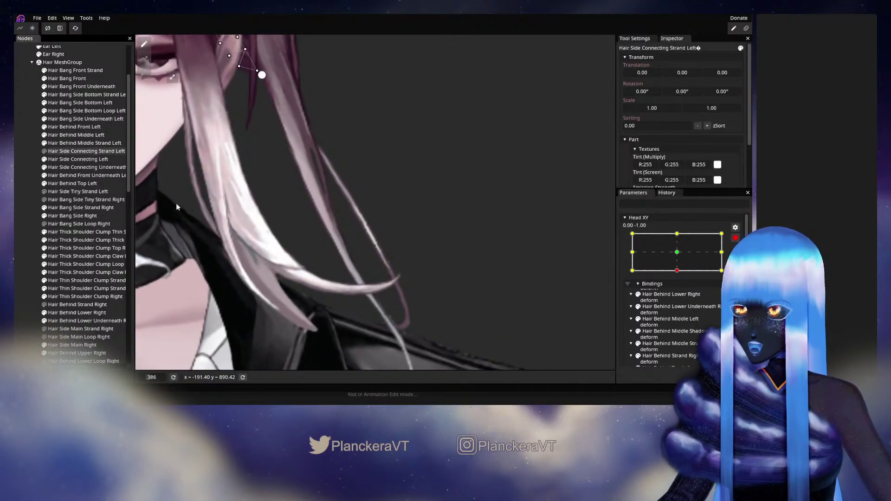
left_click(77, 143)
scroll(340, 232, "up", 4)
scroll(311, 219, "up", 4)
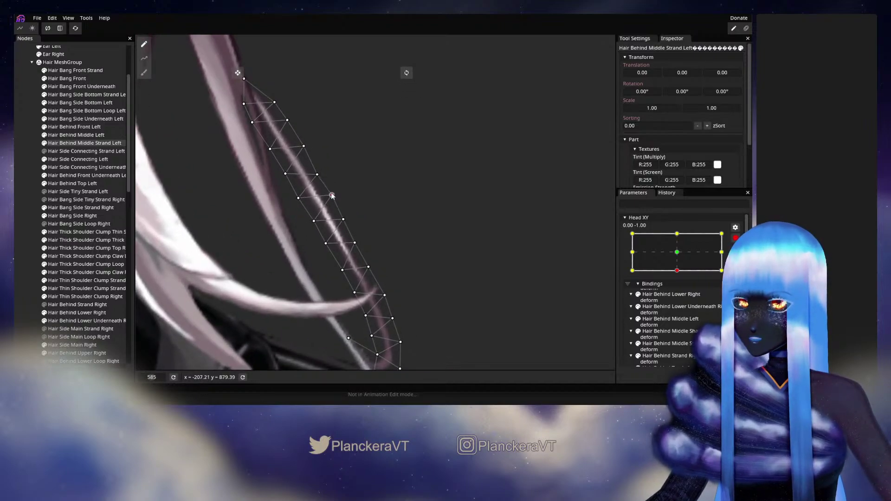
left_click_drag(331, 194, 304, 206)
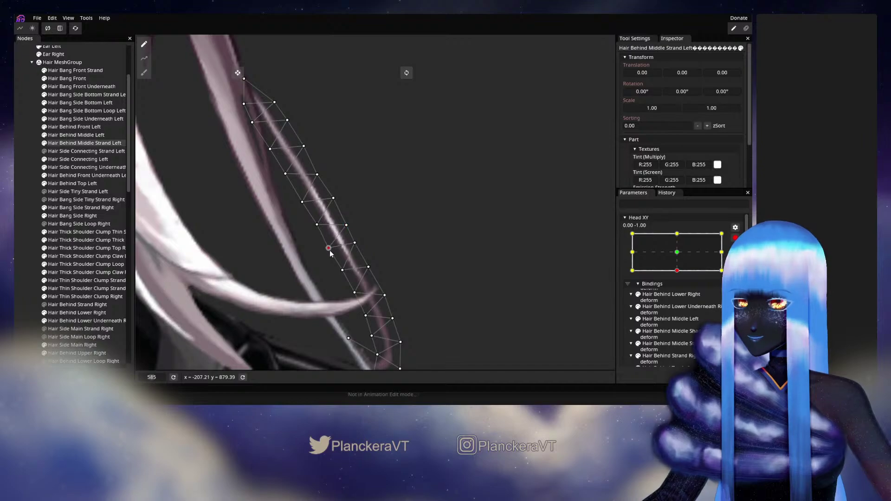
left_click_drag(330, 251, 353, 278)
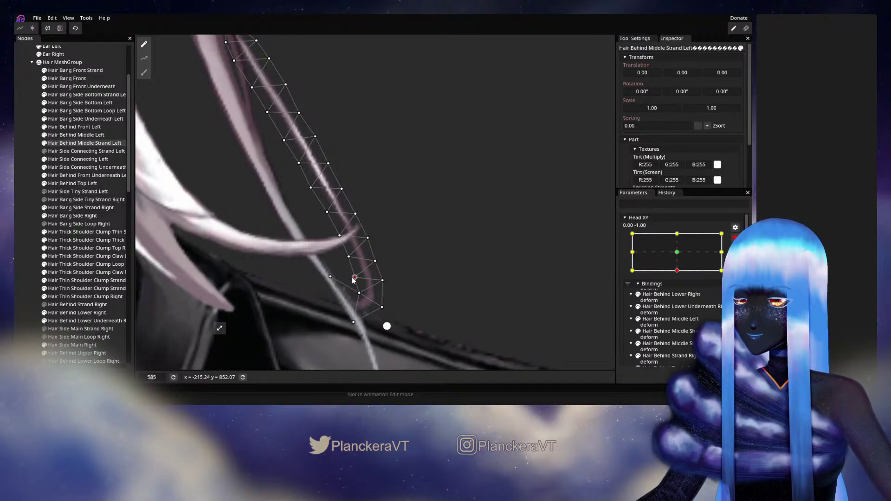
- Deselect the strand, disarm Head XY and sweep it from 0.00, -1.00 to -1.00, -1.00 to check the hair's transition
left_click(24, 181)
scroll(385, 240, "down", 3)
scroll(392, 246, "down", 5)
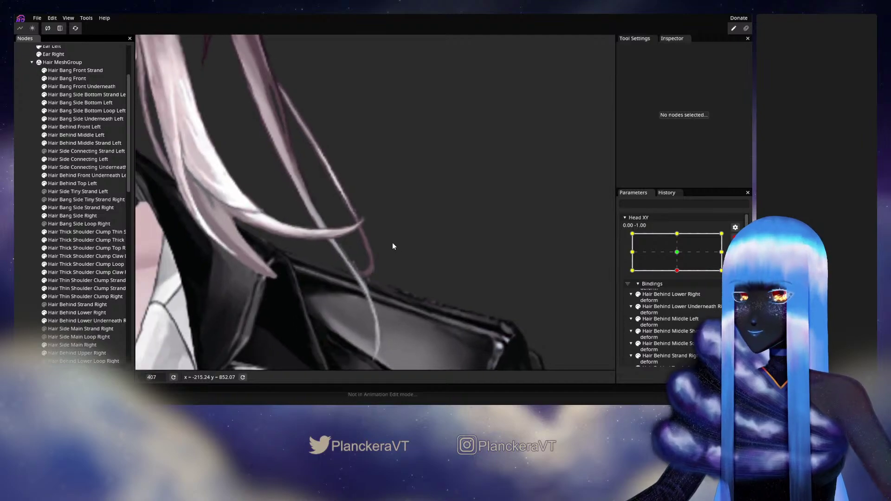
scroll(413, 234, "down", 4)
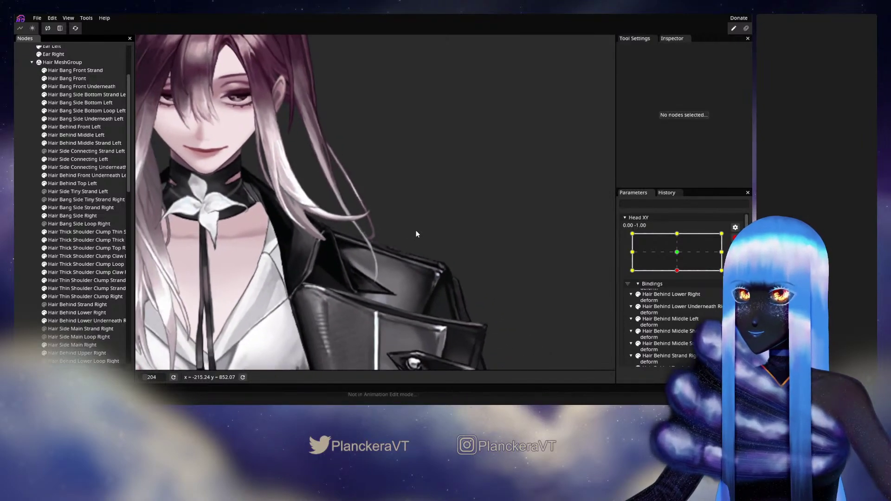
scroll(710, 239, "up", 2)
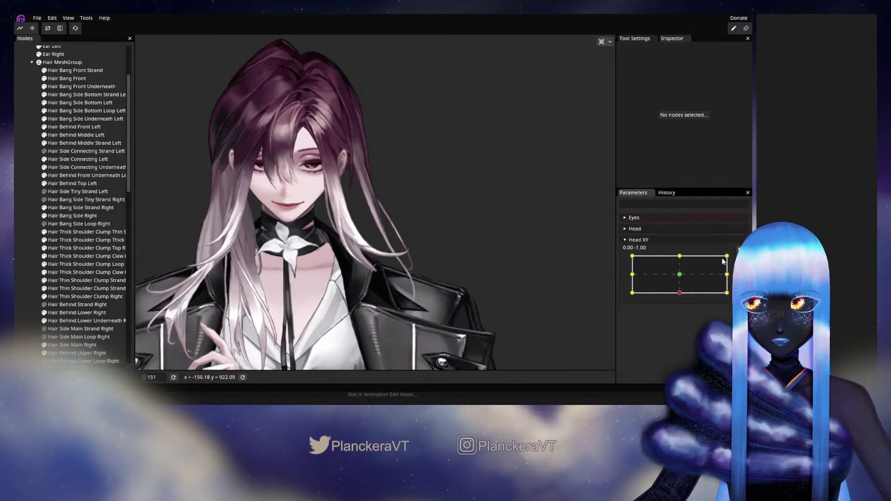
left_click_drag(679, 293, 667, 294)
mouse_move(632, 298)
left_mouse_down()
mouse_move(682, 294)
mouse_move(625, 299)
mouse_move(667, 296)
mouse_move(682, 283)
mouse_move(664, 298)
mouse_move(633, 299)
mouse_move(666, 284)
mouse_move(655, 283)
mouse_move(632, 293)
left_mouse_up()
- Arm Head XY at -1.00, -1.00, select Hair Behind Middle Strand Left and nudge the inner vertex at its upper end
left_click(739, 260)
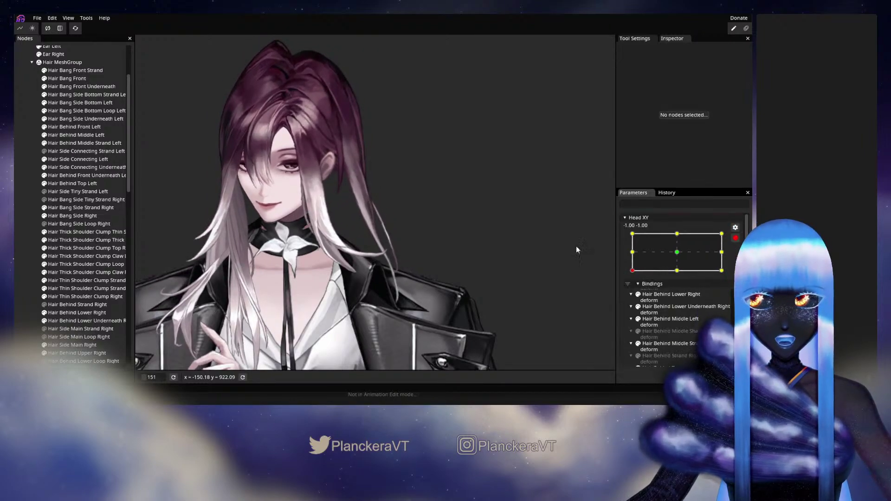
scroll(395, 250, "up", 5)
scroll(394, 247, "up", 6)
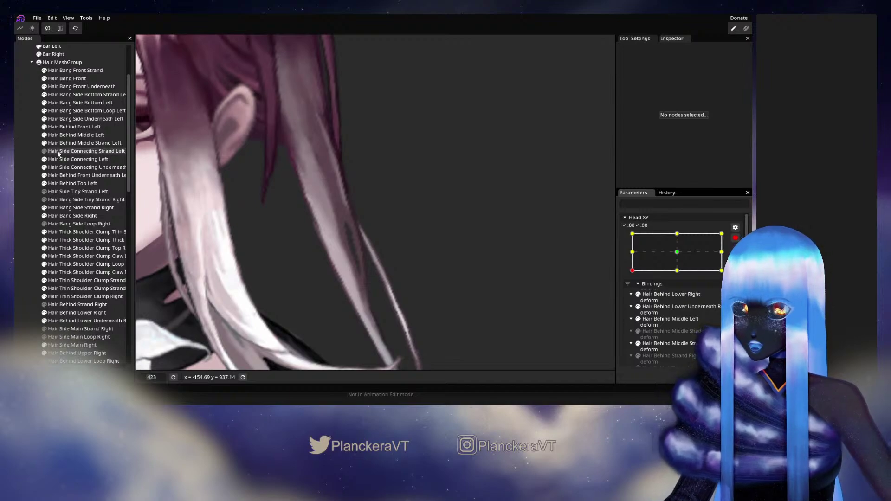
left_click(72, 144)
scroll(263, 238, "up", 2)
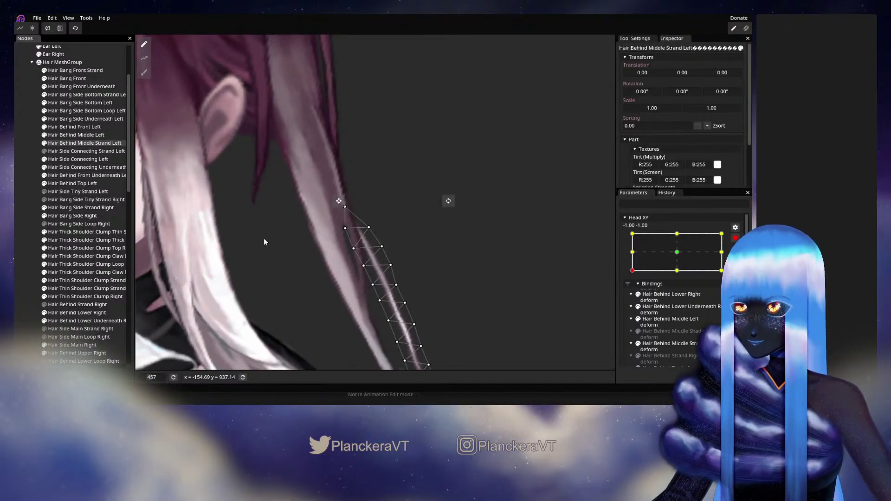
left_click(341, 230)
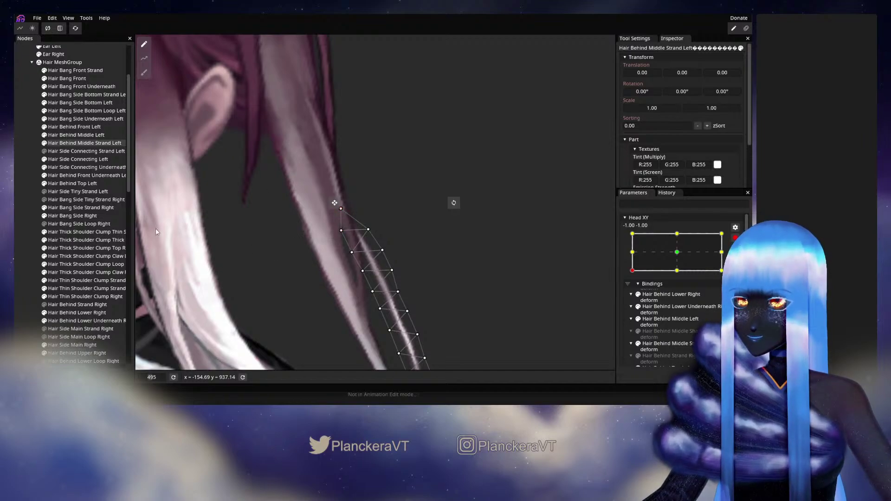
- Deselect the strand, disarm Head XY and check how its upper end follows the surrounding hair near -1.00, -1.00
left_click(27, 209)
scroll(393, 276, "down", 5)
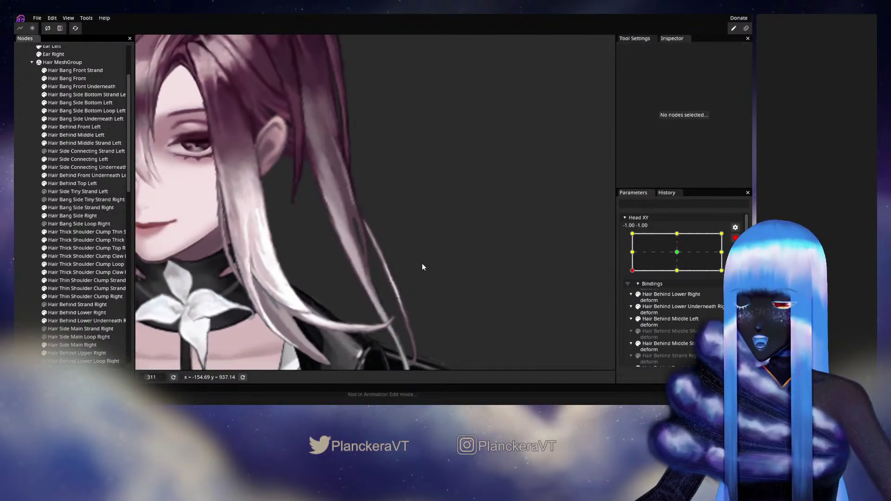
scroll(422, 264, "down", 6)
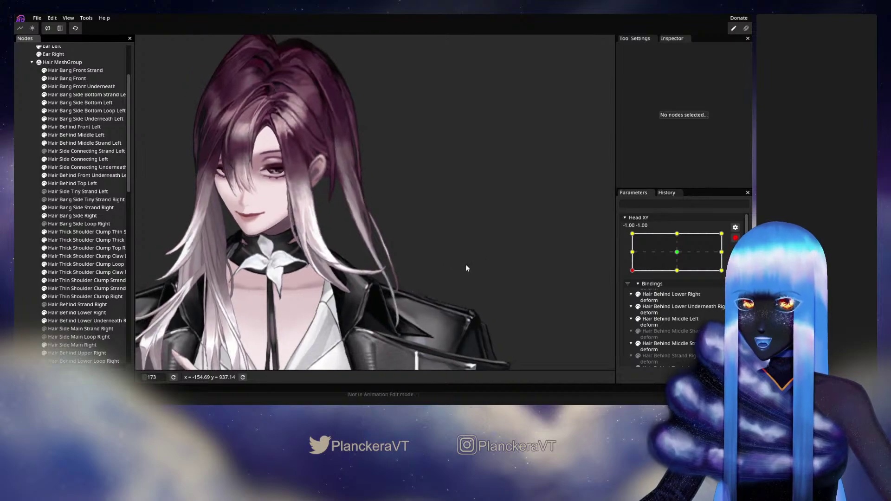
left_click_drag(466, 265, 486, 265)
left_click(735, 238)
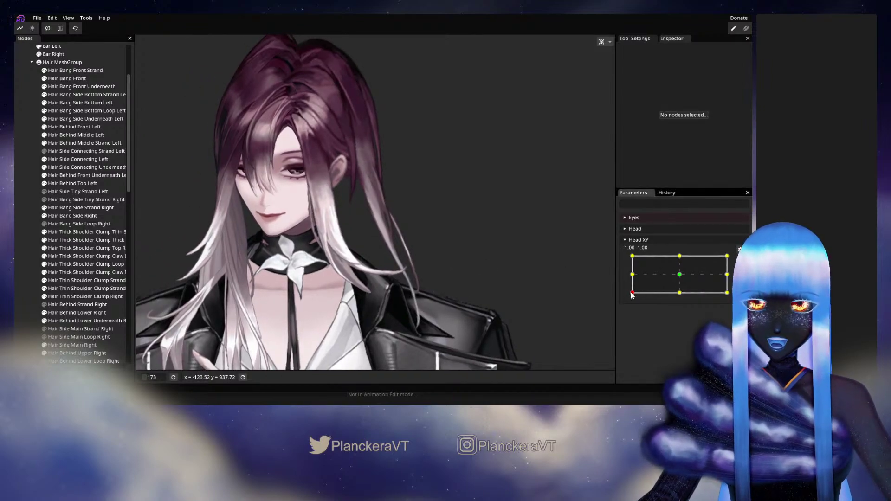
mouse_move(631, 295)
left_mouse_down()
mouse_move(680, 276)
mouse_move(626, 277)
mouse_move(625, 297)
left_mouse_up()
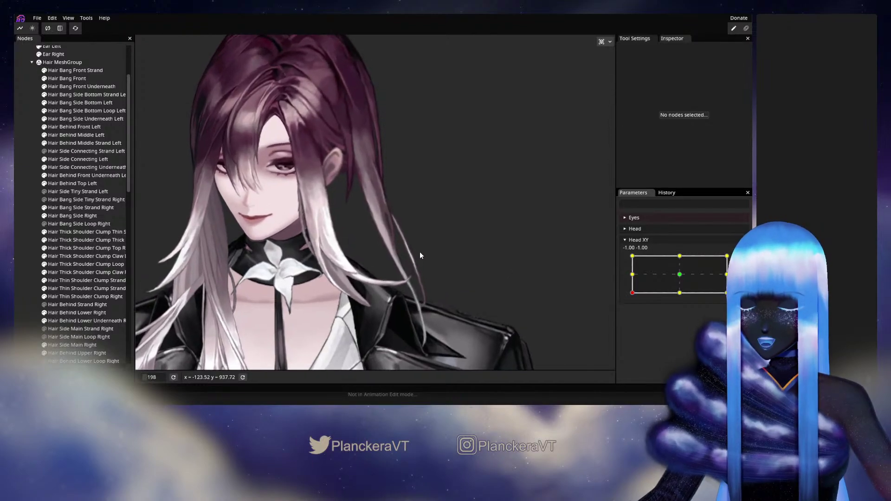
- Arm Head XY at -1.00, -1.00 and nudge the upper end of Hair Behind Middle Strand Left with the Circle Brush at size 35
scroll(419, 252, "up", 5)
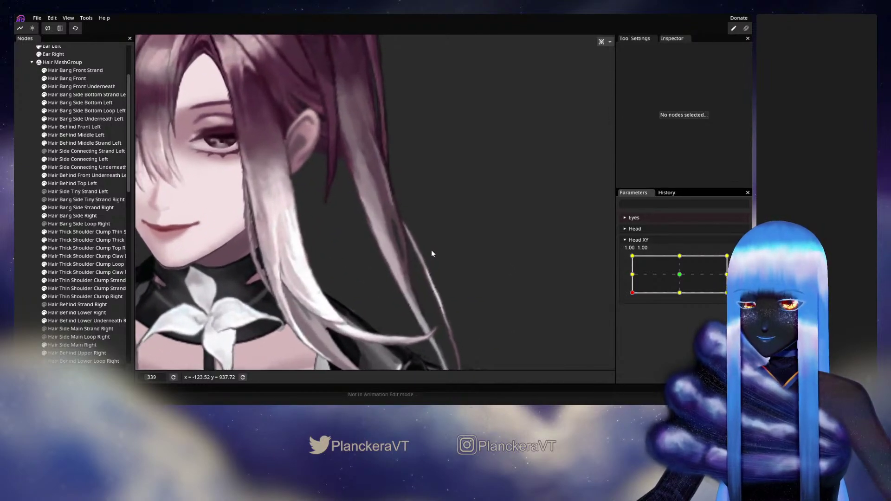
scroll(432, 253, "up", 4)
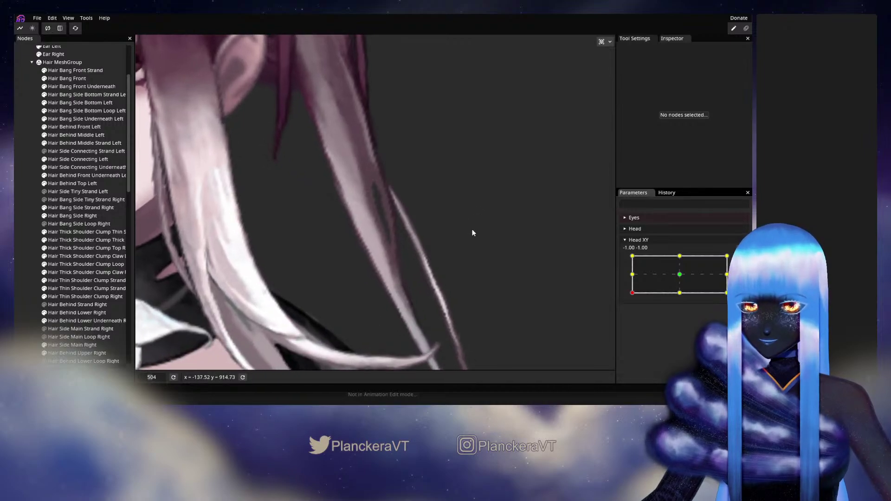
scroll(458, 261, "up", 1)
scroll(394, 244, "up", 1)
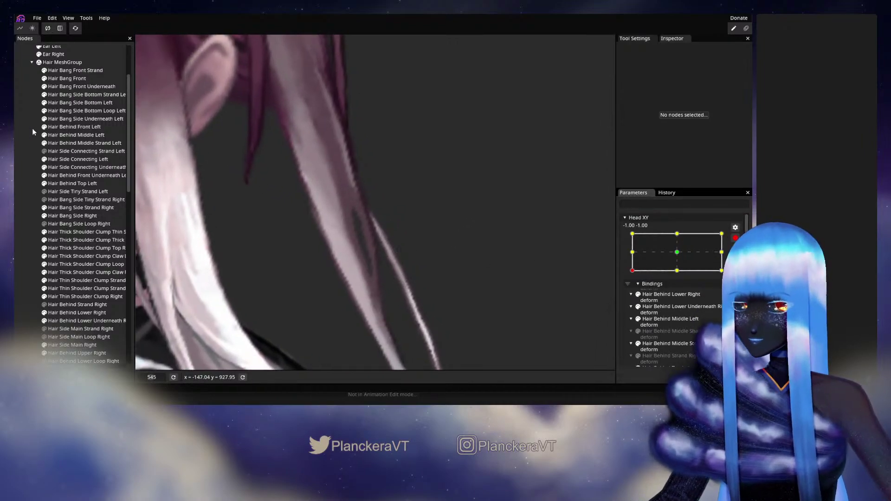
left_click(79, 143)
scroll(270, 233, "up", 2)
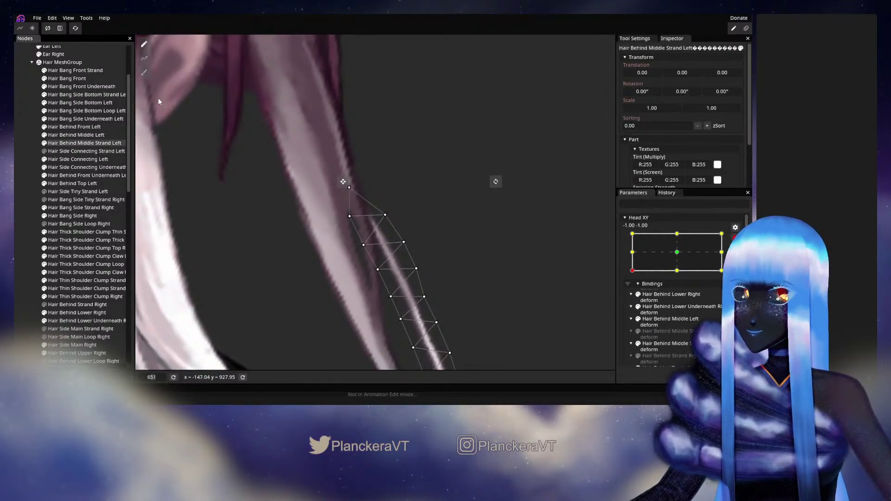
left_click(145, 72)
left_click_drag(495, 70, 276, 237)
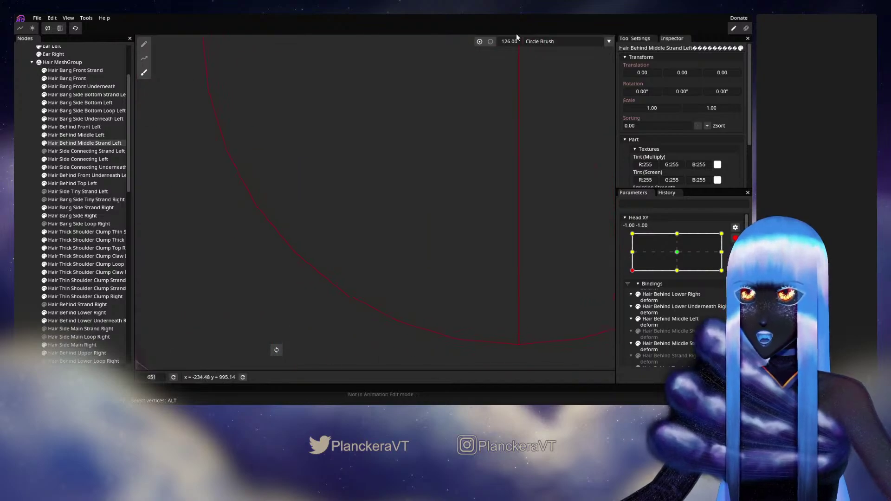
left_click_drag(486, 47, 477, 52)
left_click_drag(299, 193, 504, 51)
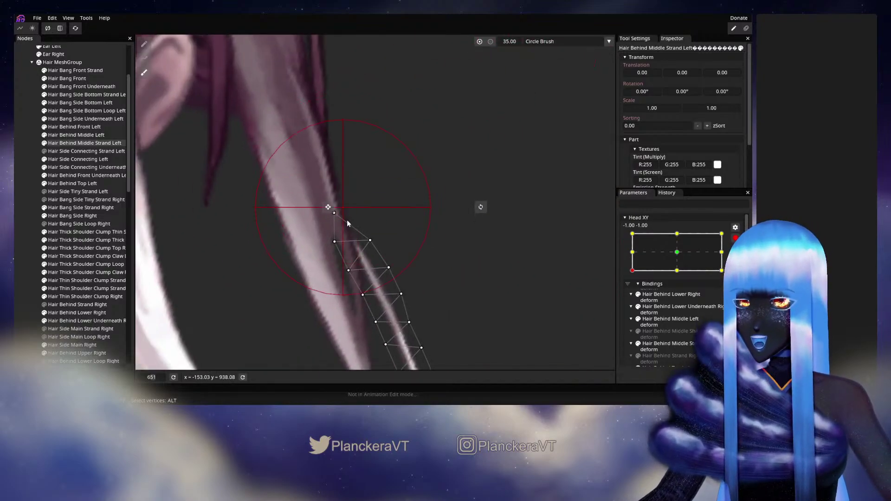
left_click_drag(354, 251, 356, 250)
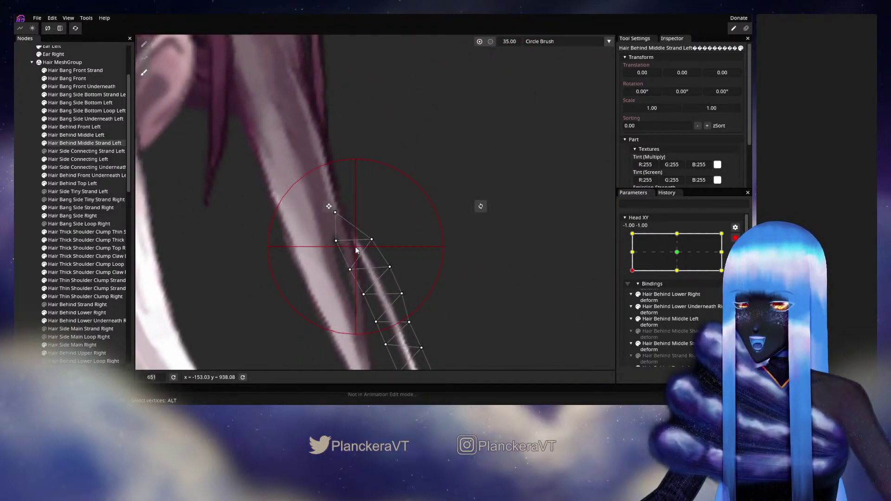
left_click(445, 242)
- Disarm Head XY, check the strand's movement around -1.00, -1.00 and save the model
scroll(450, 246, "down", 4)
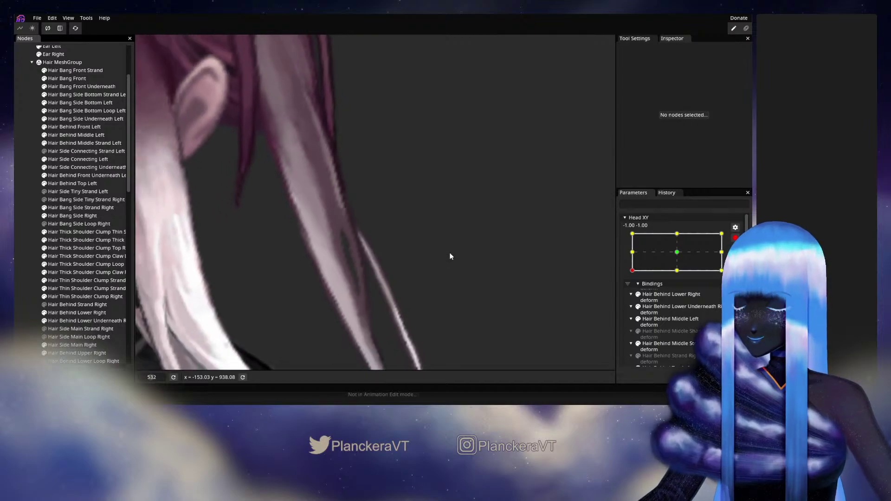
scroll(464, 256, "down", 5)
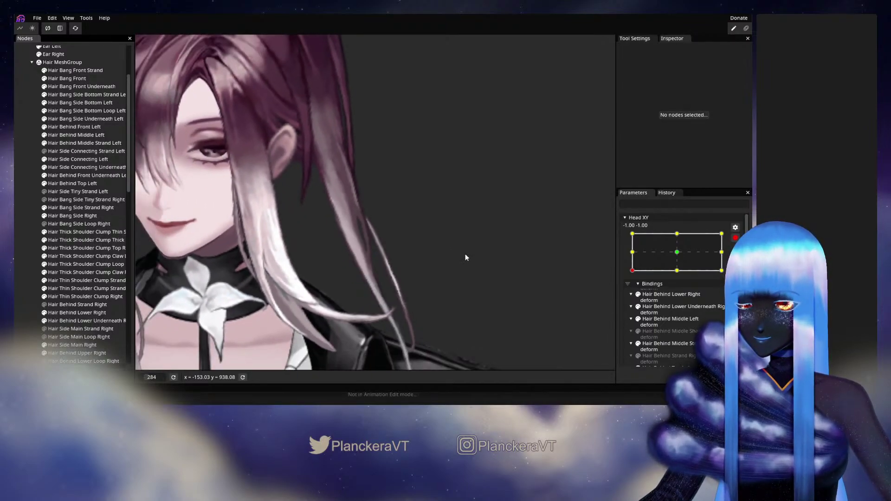
scroll(491, 264, "down", 2)
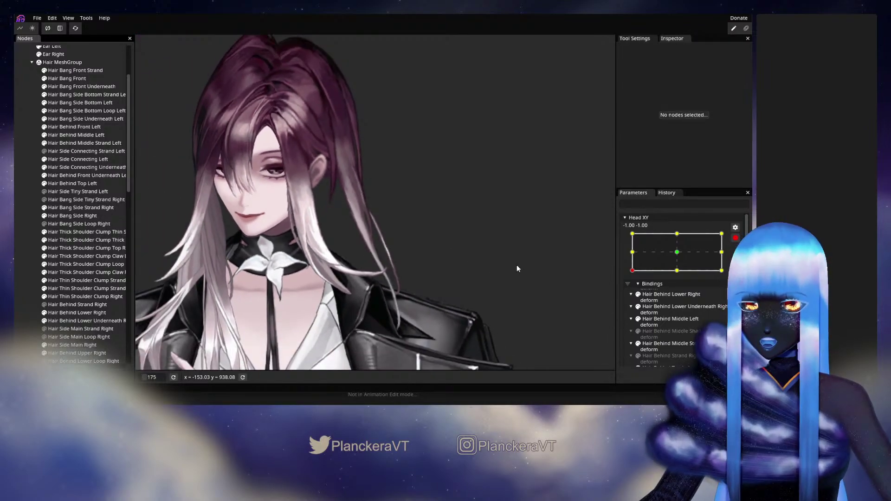
left_click(733, 238)
left_click_drag(633, 293, 588, 298)
key("ctrl+s")
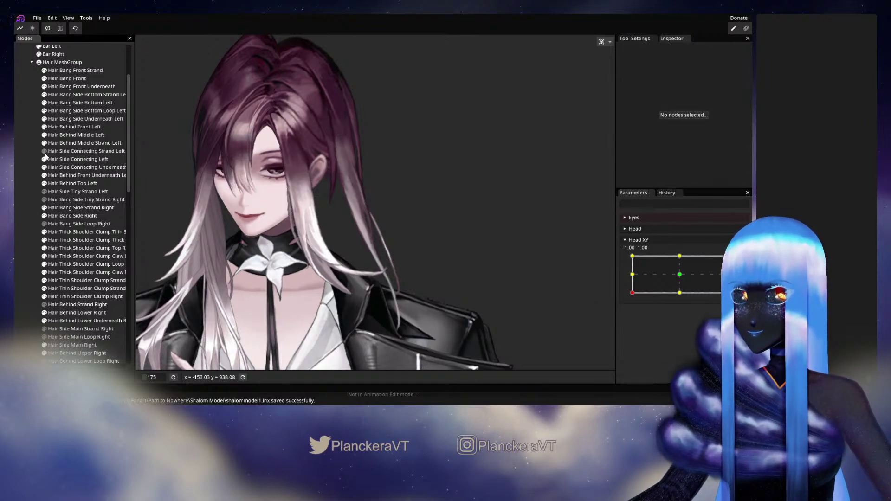
- Arm Head XY at 0.00, -1.00 and ready the size 35 Circle Brush on the mesh of Hair Side Connecting Strand Left
scroll(341, 212, "up", 4)
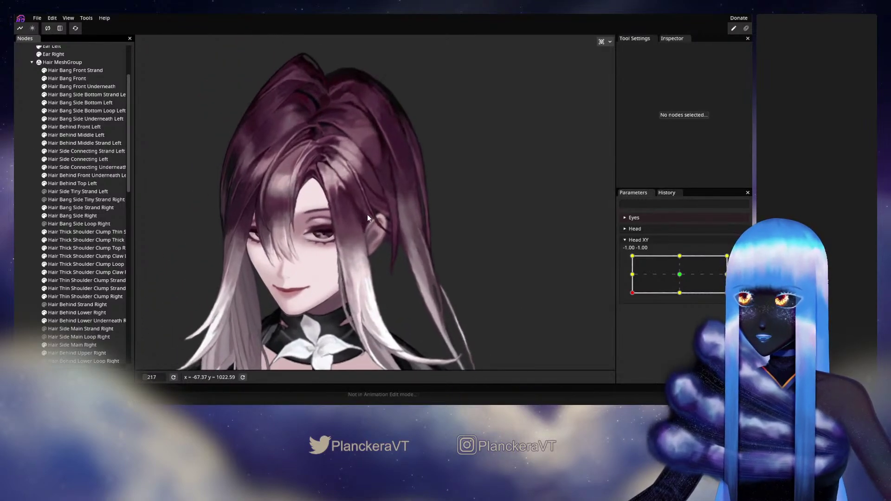
scroll(368, 218, "up", 2)
left_click_drag(632, 292, 680, 293)
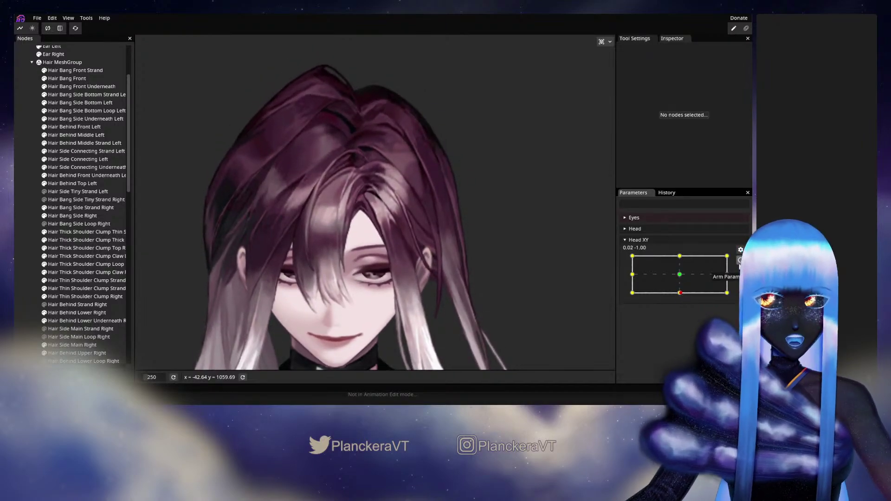
scroll(443, 259, "up", 4)
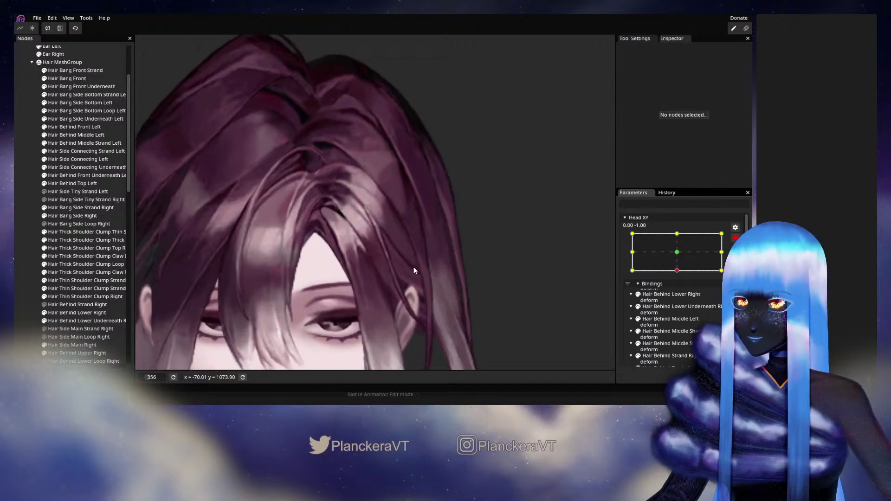
left_click(86, 151)
scroll(186, 140, "up", 2)
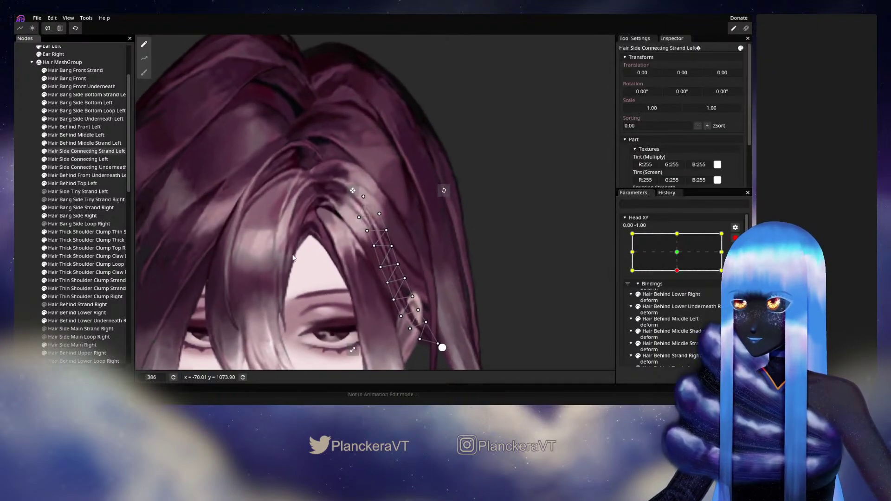
left_click(144, 72)
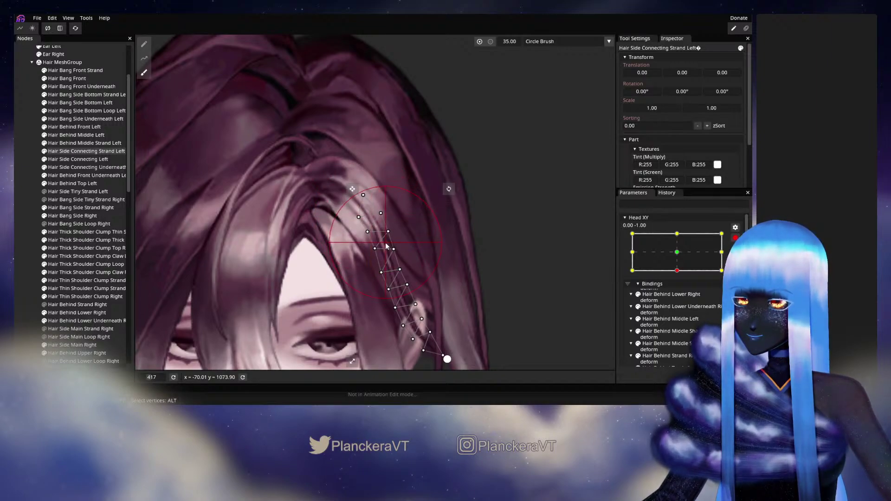
- Deselect the strand, stop editing the keypoint and preview the head's downward pose by moving Head XY around 0.00, -1.00
left_click(19, 217)
scroll(452, 263, "down", 5)
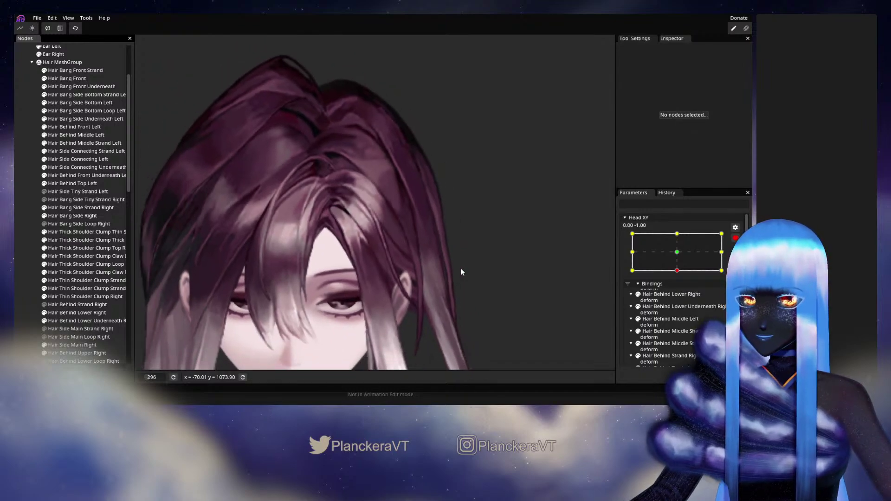
scroll(466, 273, "down", 2)
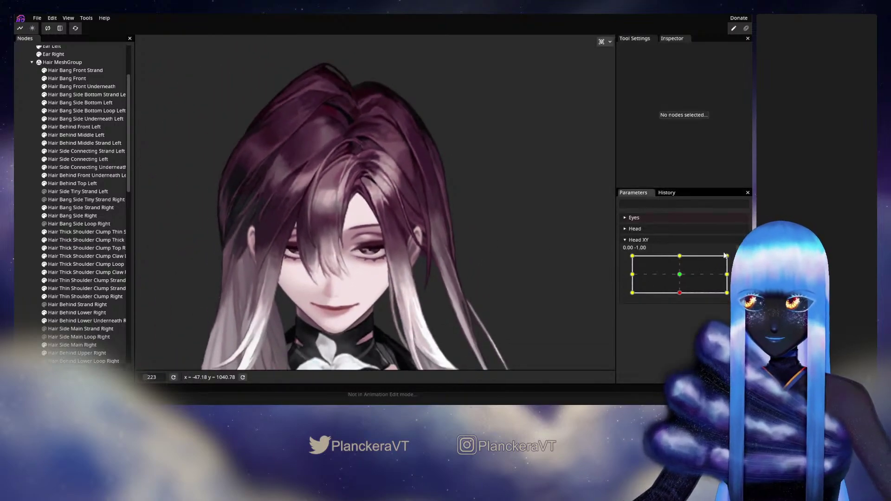
mouse_move(680, 295)
left_mouse_down()
mouse_move(680, 276)
mouse_move(684, 298)
left_mouse_up()
- Edit the Head XY keypoint at 0.00, -1.00 and adjust the vertices of the Hair Side Connecting Strand Left mesh
left_click(739, 260)
scroll(413, 257, "up", 1)
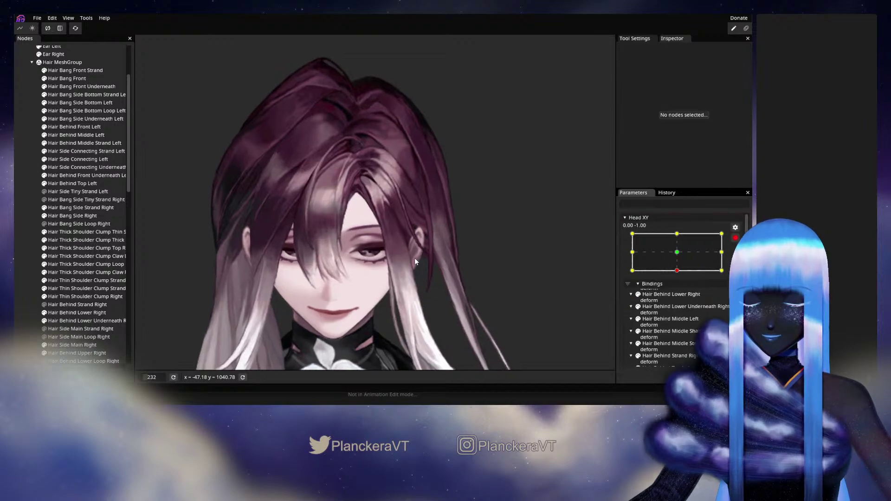
scroll(425, 249, "up", 1)
scroll(415, 230, "up", 3)
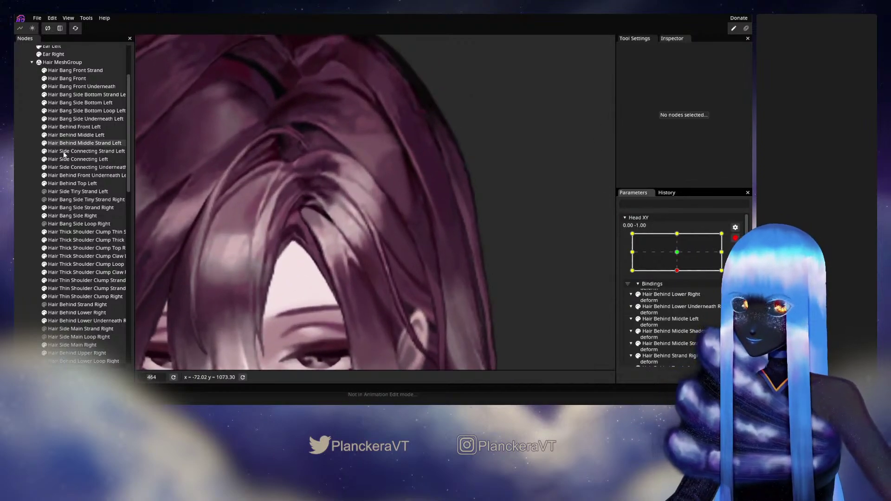
left_click(74, 142)
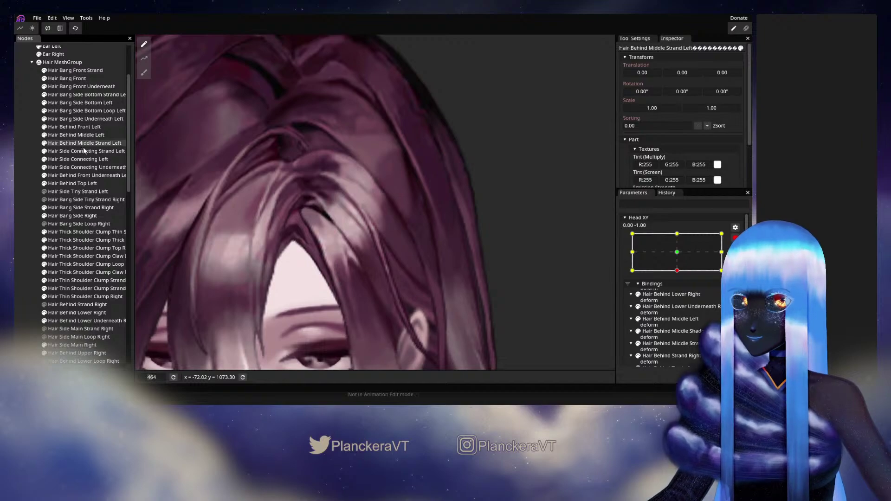
left_click(88, 151)
scroll(338, 253, "up", 2)
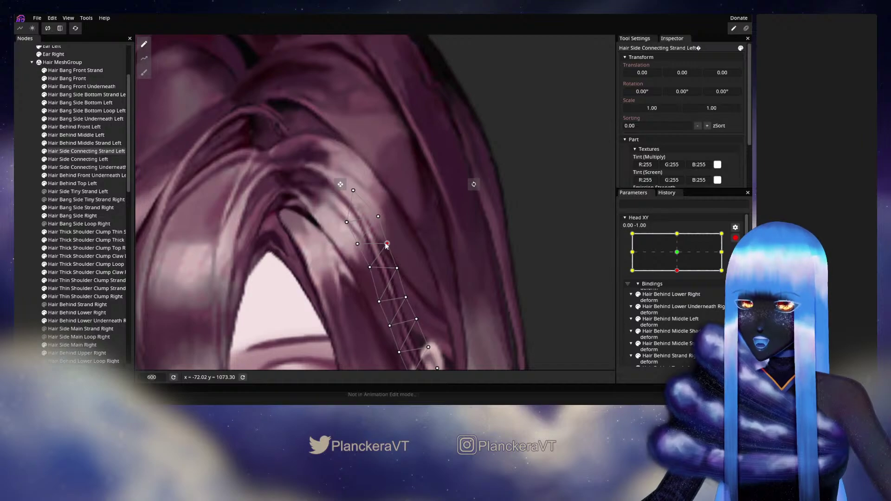
left_click_drag(374, 251, 379, 217)
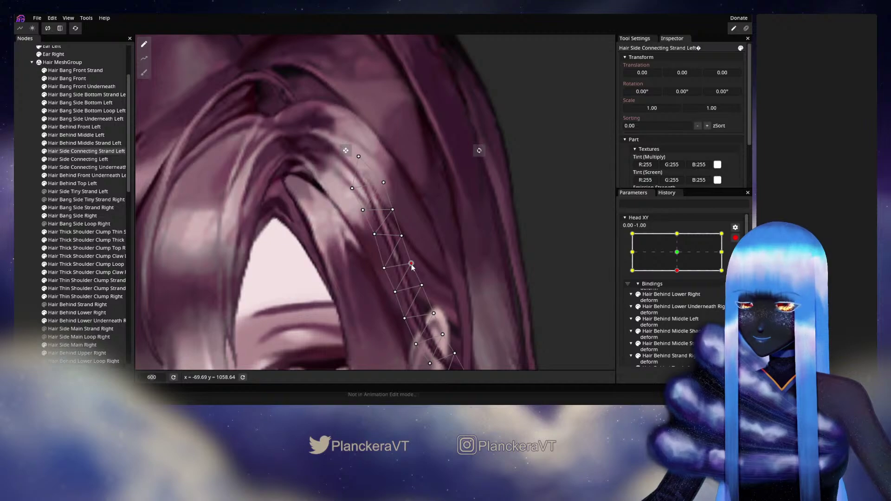
- Deselect the strand, stop editing the keypoint and move Head XY to the -1.00, -1.00 corner
left_click(23, 206)
scroll(454, 266, "down", 6)
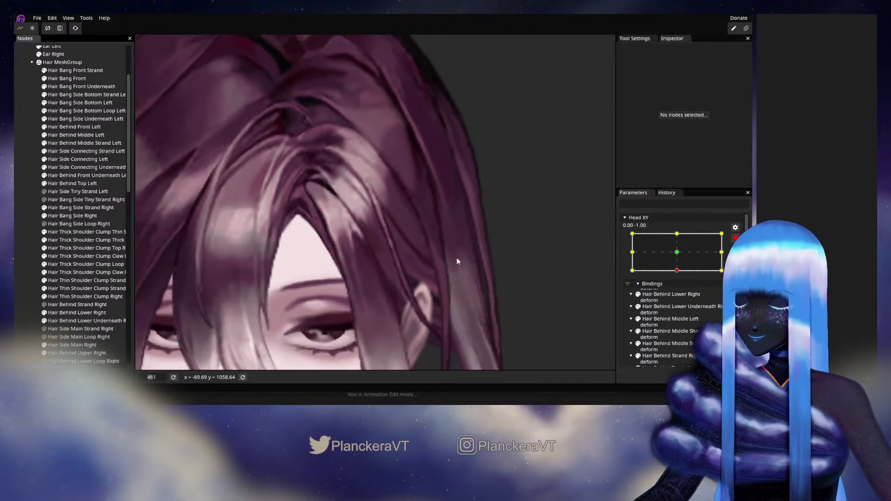
scroll(465, 265, "down", 4)
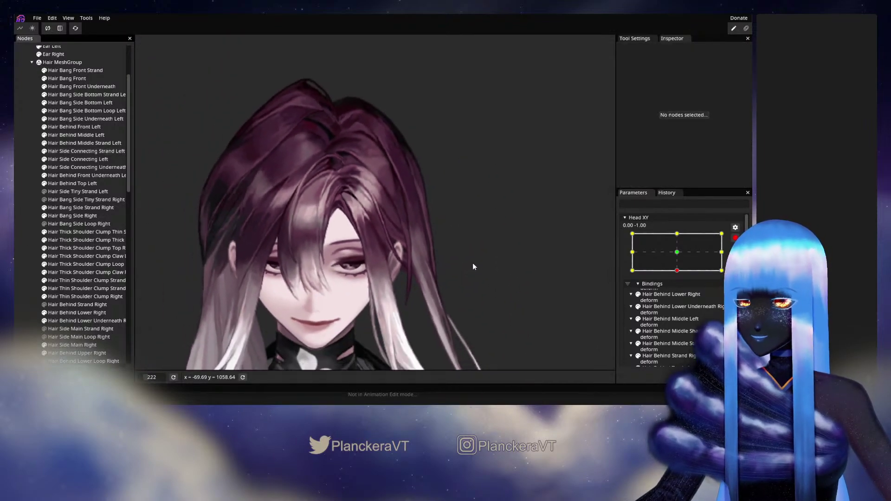
left_click(735, 238)
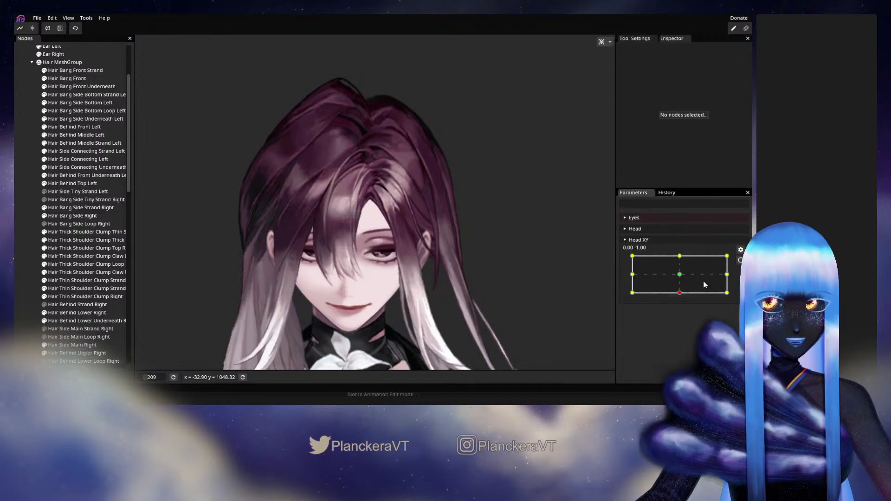
left_click_drag(681, 294, 627, 302)
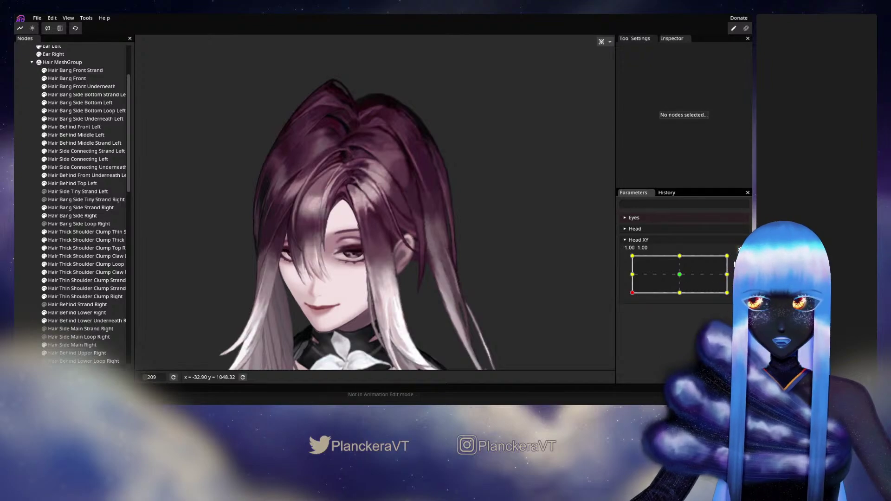
- Edit the Head XY keypoint at -1.00, -1.00 and nudge the upper part of Hair Side Connecting Strand Left with the 35.00 Circle Brush
left_click(738, 260)
scroll(436, 222, "up", 4)
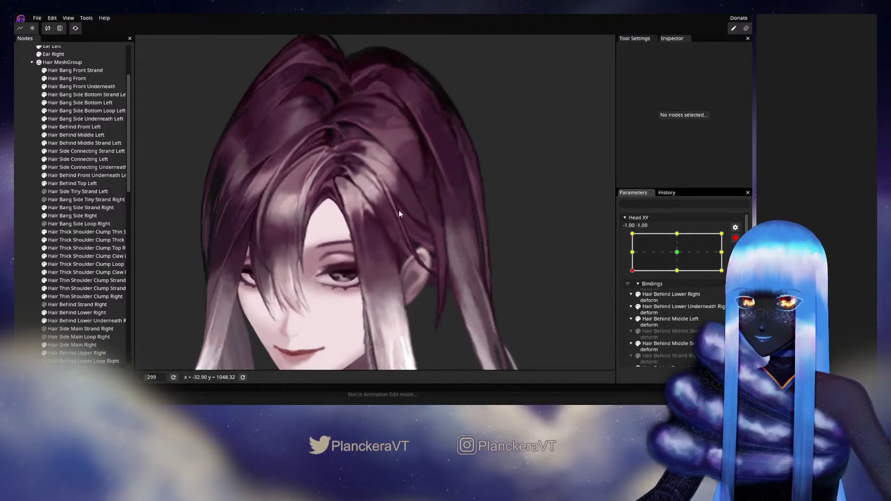
scroll(399, 214, "up", 3)
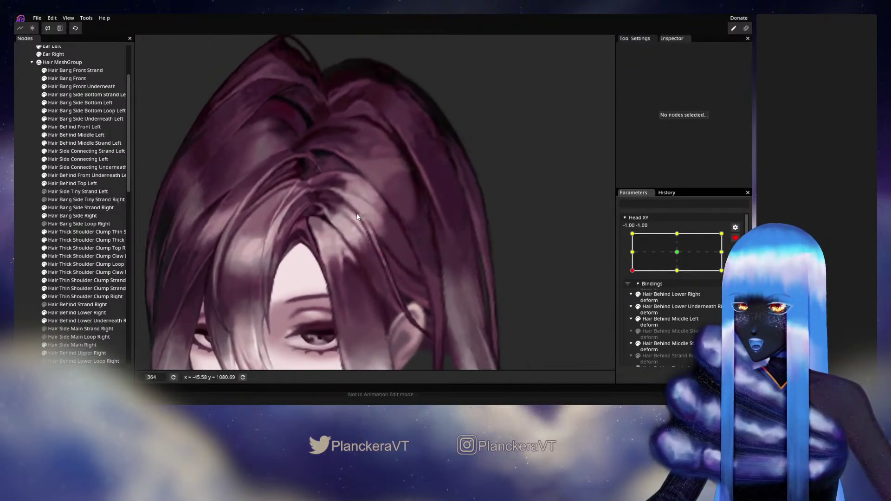
scroll(338, 218, "up", 2)
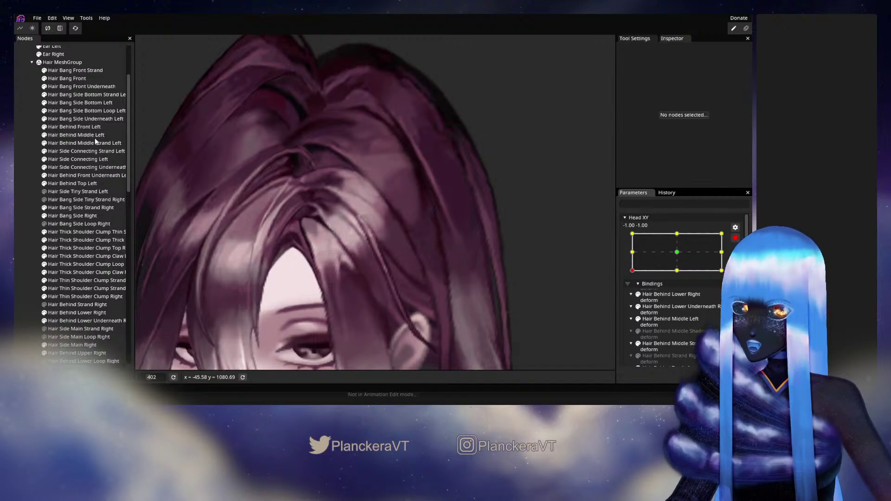
left_click(86, 151)
scroll(300, 246, "up", 2)
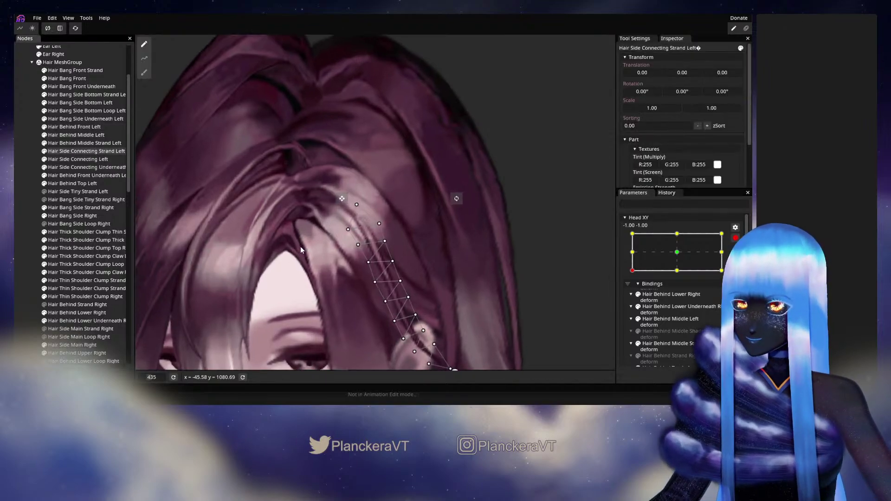
left_click(143, 72)
scroll(310, 255, "up", 1)
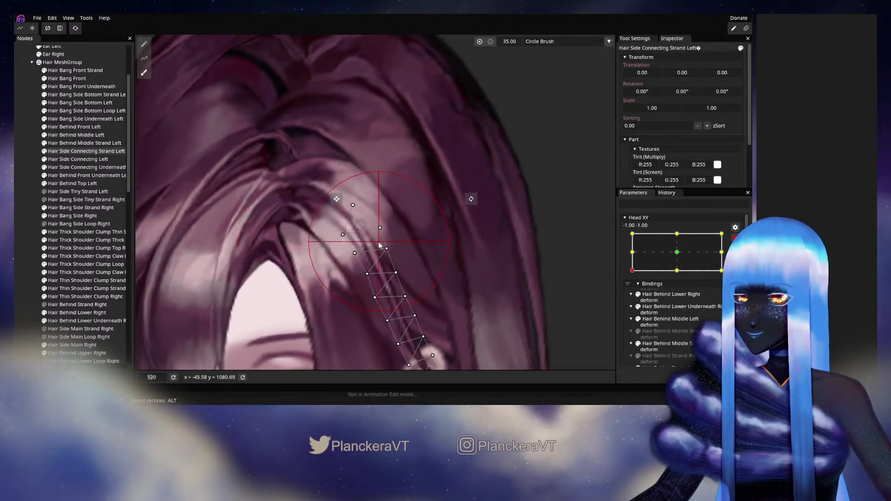
mouse_move(363, 240)
left_mouse_down()
mouse_move(360, 218)
mouse_move(347, 214)
left_mouse_up()
- Fine-tune individual vertices along the upper edges of the Hair Side Connecting Strand Left mesh to follow the surrounding hair
left_click(144, 44)
scroll(399, 236, "up", 1)
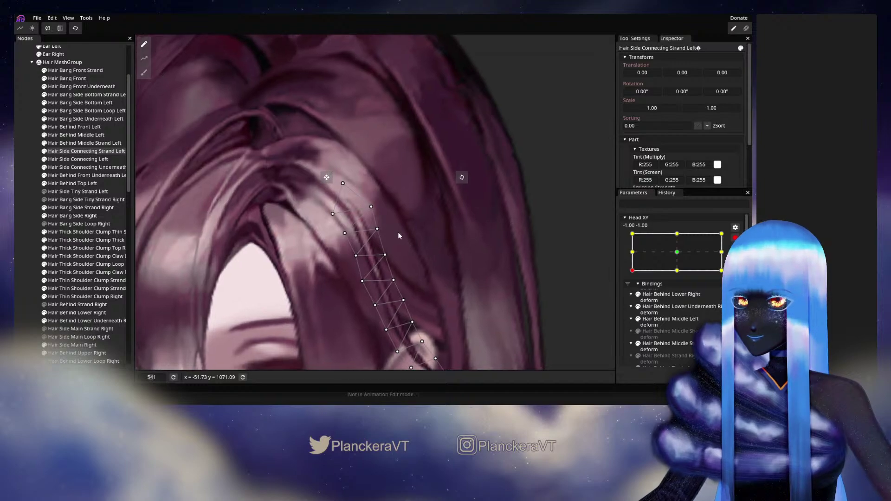
left_click(377, 229)
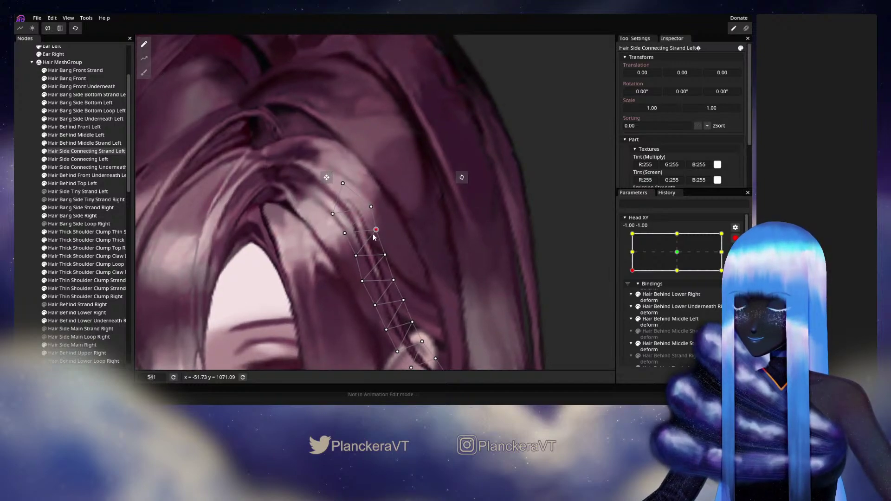
left_click(371, 207)
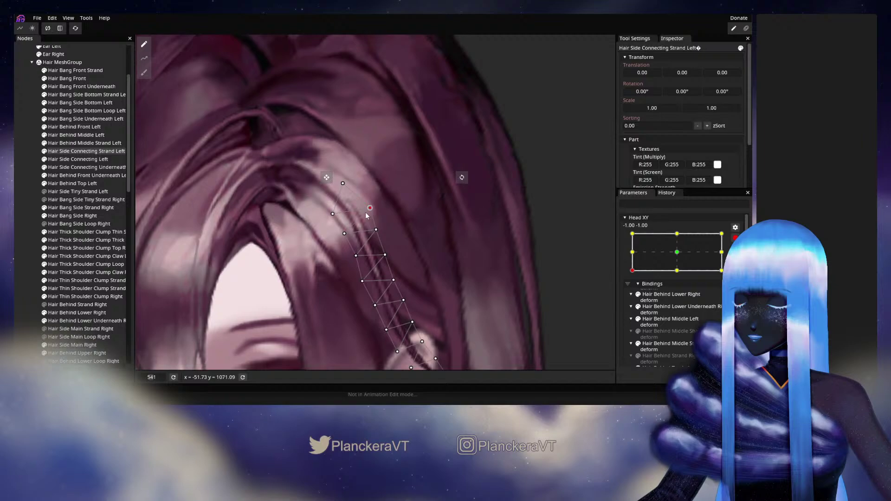
left_click(333, 214)
left_click_drag(337, 214, 336, 214)
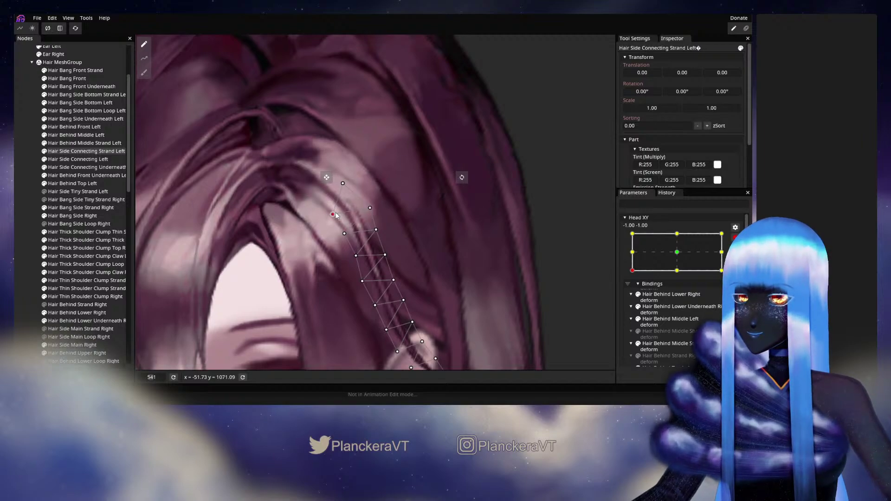
left_click_drag(344, 180, 347, 180)
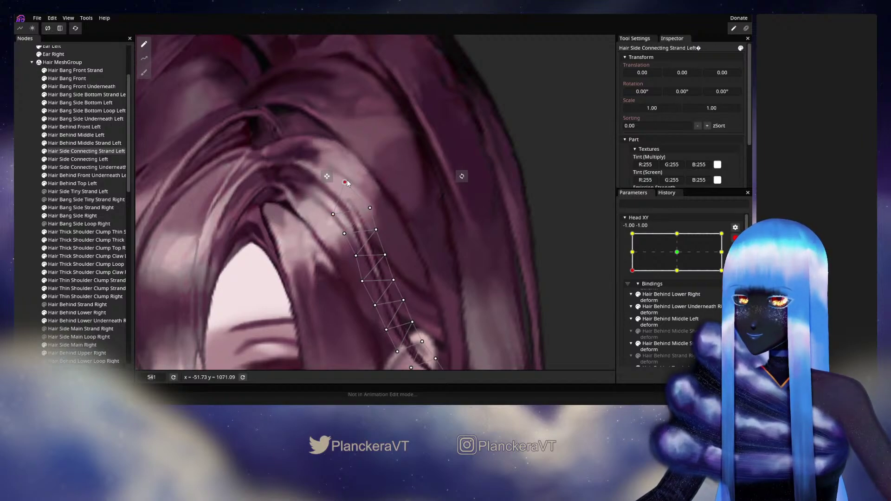
scroll(381, 208, "down", 2)
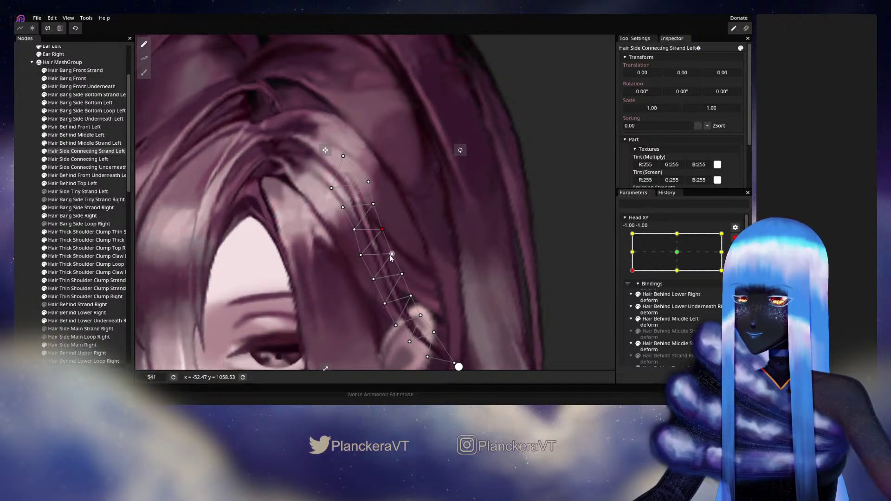
- Deselect the strand, stop editing the keypoint and sweep Head XY along its lower edge back to -1.00, -1.00 to check the hair's motion
left_click(31, 215)
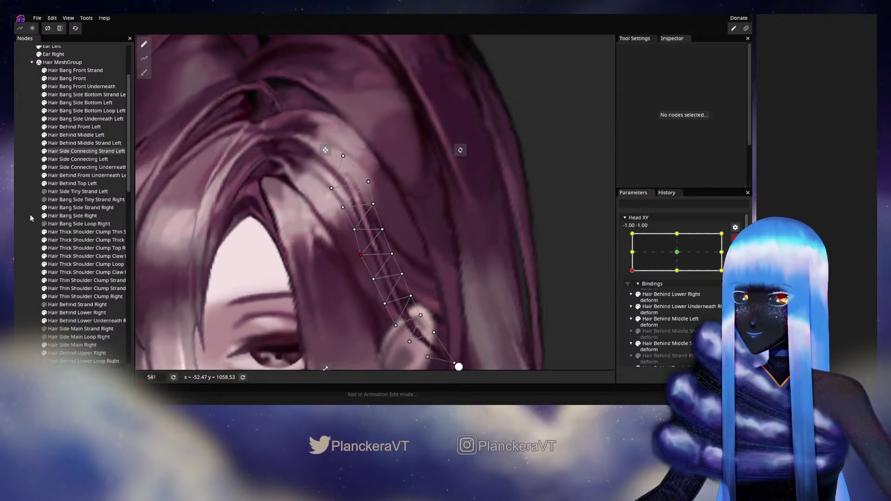
scroll(447, 275, "down", 1)
scroll(447, 276, "down", 3)
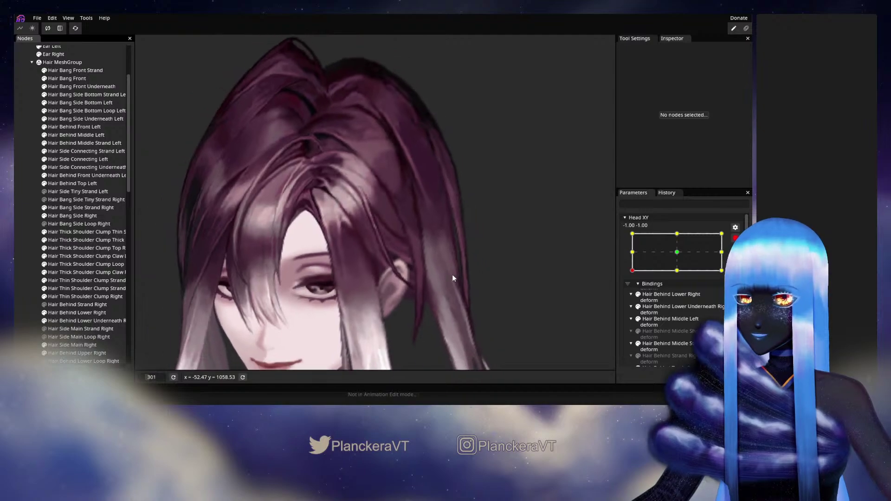
left_click_drag(463, 281, 494, 243)
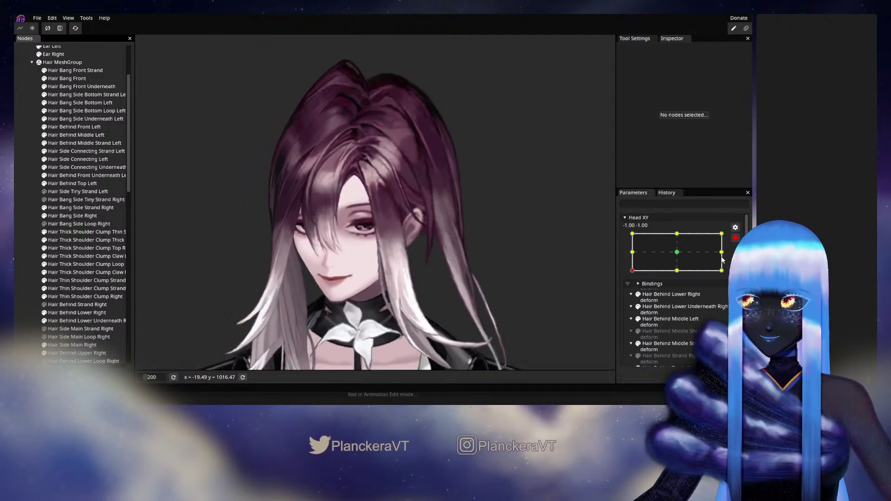
left_click(735, 238)
mouse_move(632, 293)
left_mouse_down()
mouse_move(681, 295)
mouse_move(632, 299)
left_mouse_up()
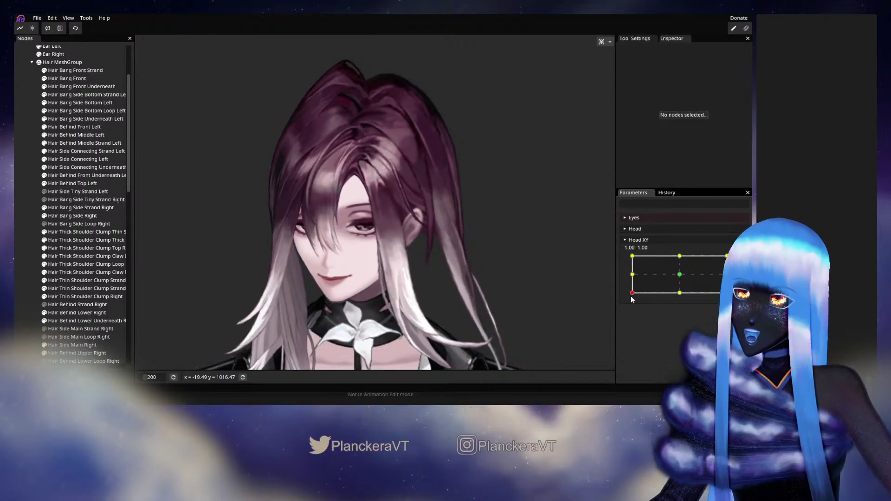
mouse_move(631, 300)
left_mouse_down()
mouse_move(674, 299)
mouse_move(625, 300)
mouse_move(671, 300)
mouse_move(638, 300)
left_mouse_up()
left_click_drag(674, 297, 628, 299)
- Reopen the -1.00, -1.00 keypoint, brush the top of Hair Side Connecting Strand Left slightly inward with the 35.00 Circle Brush, and deselect it
scroll(365, 218, "up", 5)
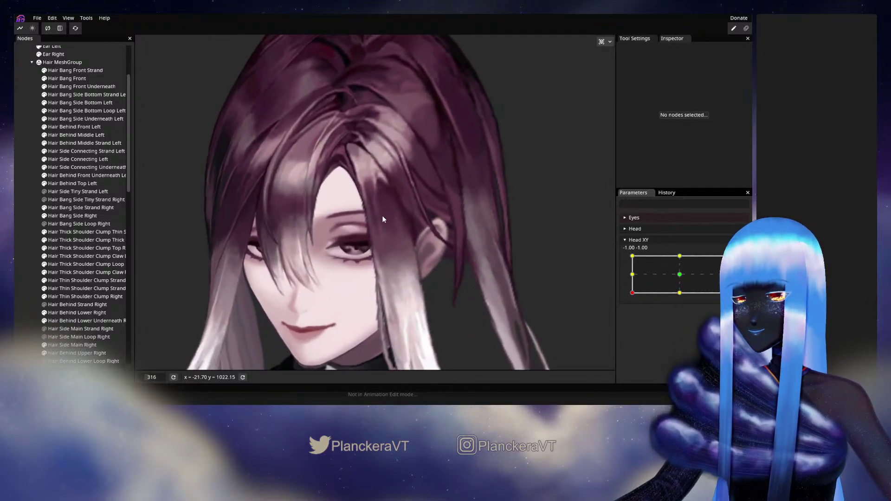
scroll(370, 255, "up", 6)
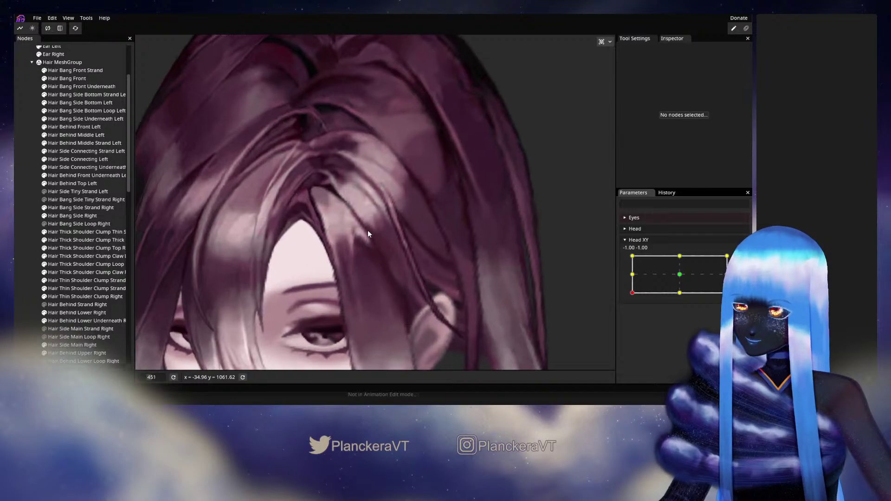
scroll(349, 266, "up", 2)
left_click(86, 150)
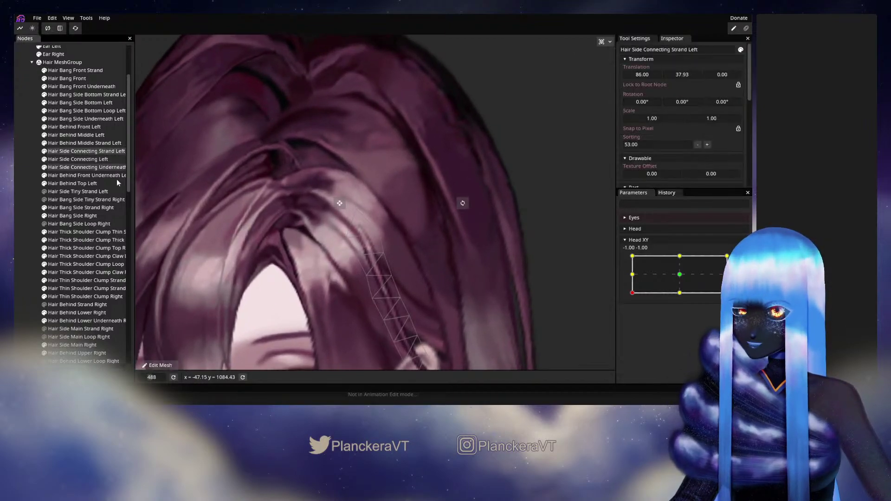
left_click(740, 260)
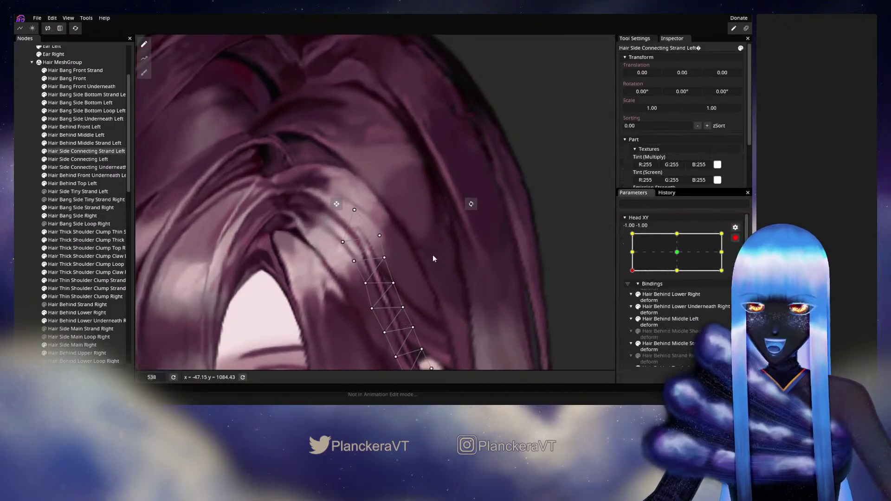
scroll(433, 255, "up", 1)
left_click(143, 72)
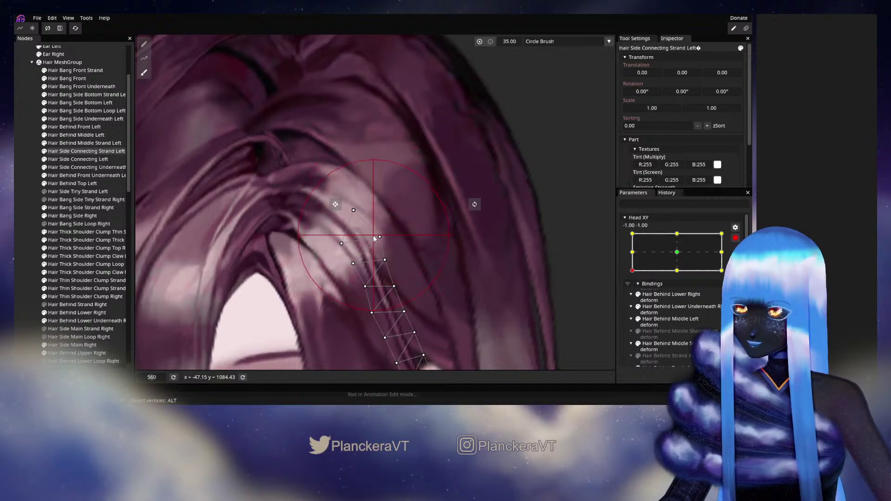
left_click_drag(365, 239, 361, 241)
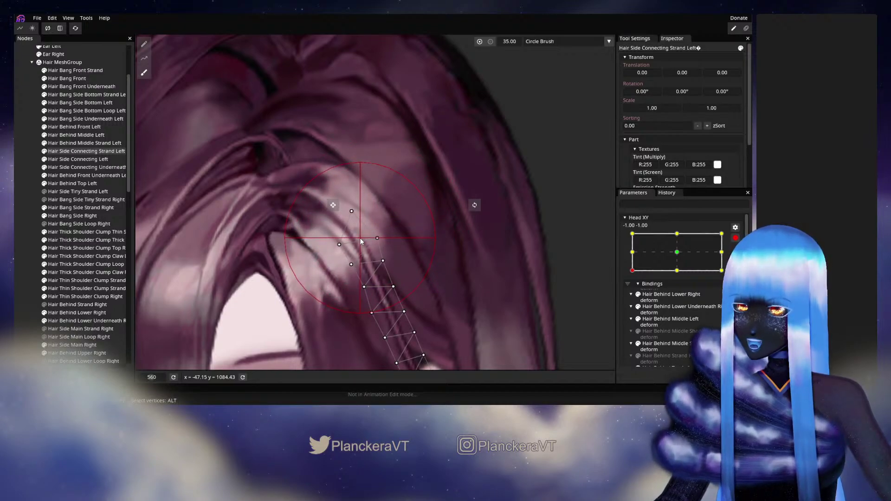
left_click(38, 215)
scroll(466, 299, "down", 5)
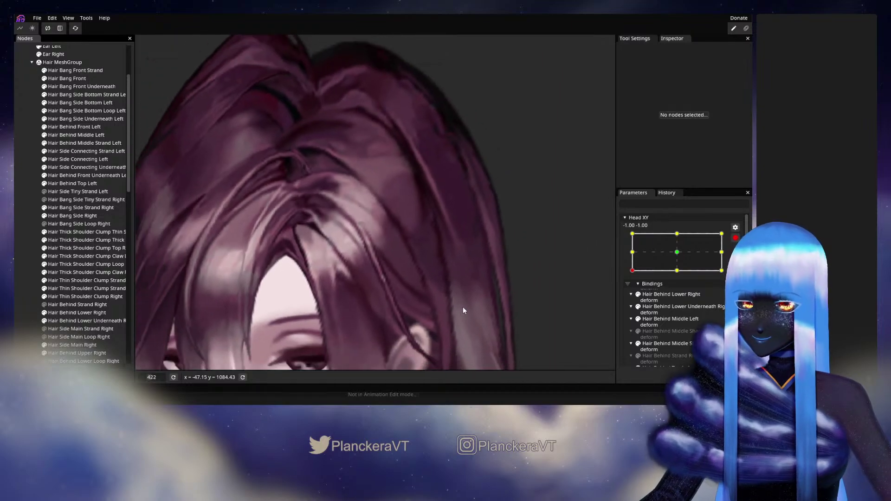
scroll(461, 302, "down", 3)
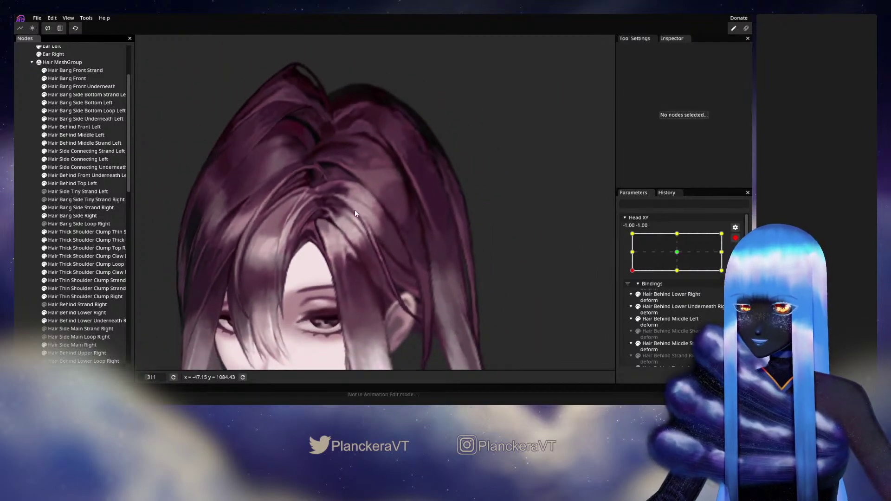
scroll(376, 258, "down", 2)
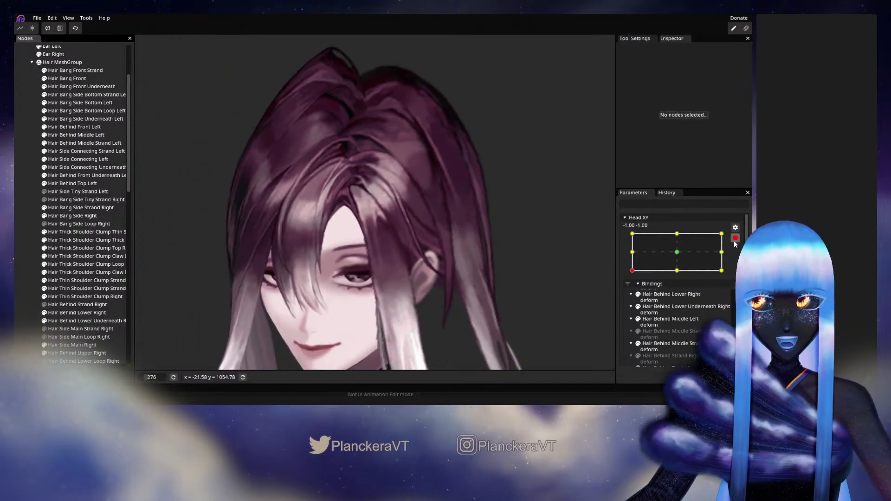
- Stop editing the keypoint and move Head XY back to -1.00, -1.00 to check the hair's motion
left_click(735, 238)
mouse_move(632, 293)
left_mouse_down()
mouse_move(678, 296)
mouse_move(633, 293)
left_mouse_up()
- Reopen the -1.00, -1.00 keypoint and nudge the middle of Hair Side Connecting Strand Left slightly toward the face with the 26.00 Circle Brush
left_click(740, 260)
scroll(419, 277, "up", 2)
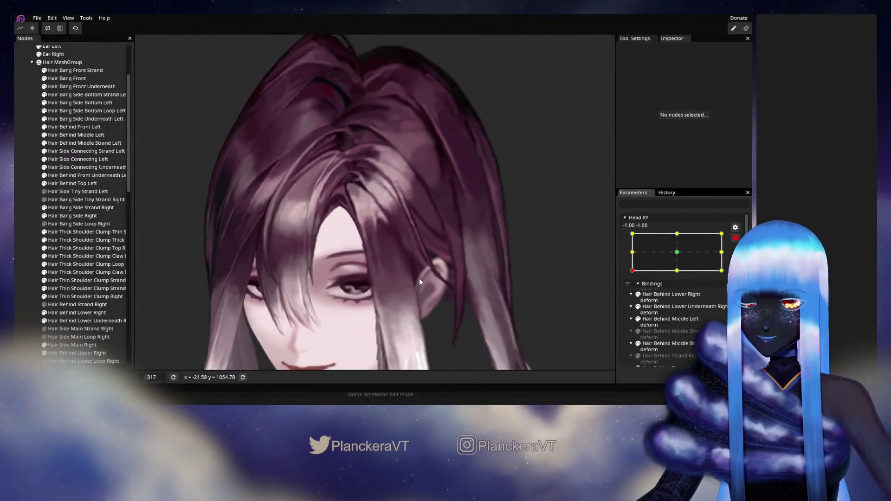
left_click(90, 144)
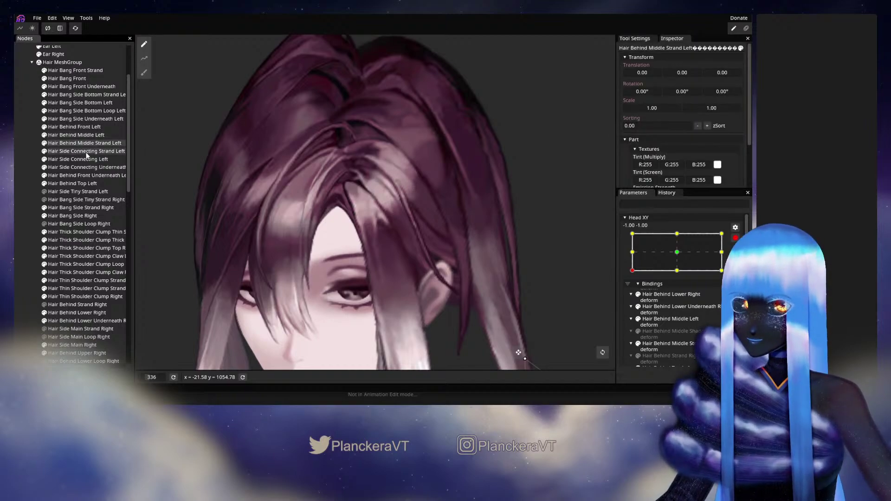
left_click(109, 167)
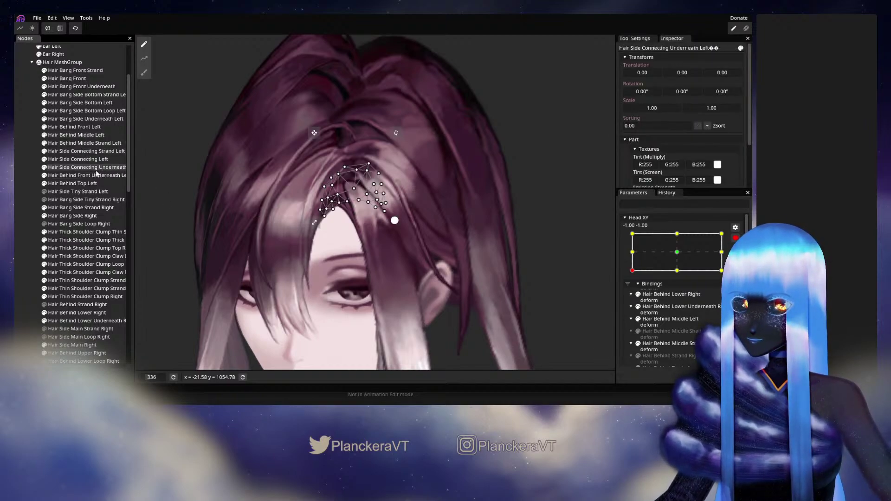
left_click(88, 152)
scroll(290, 257, "up", 2)
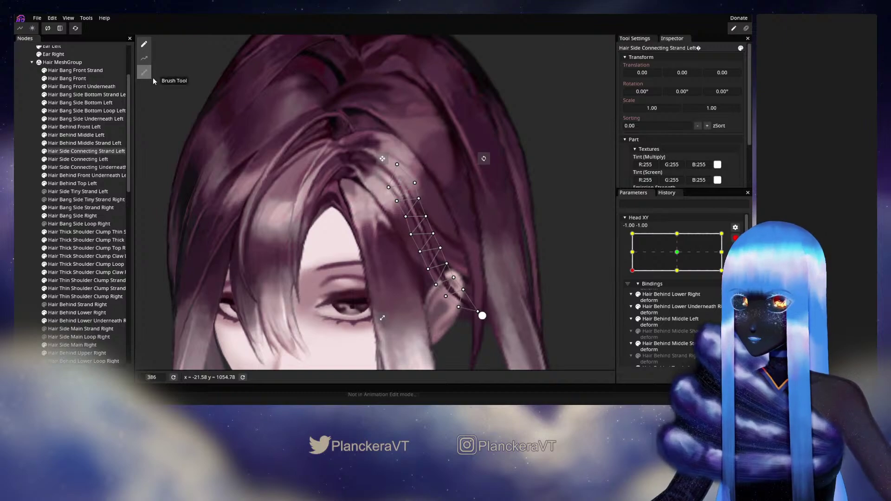
left_click(145, 73)
scroll(418, 222, "up", 1)
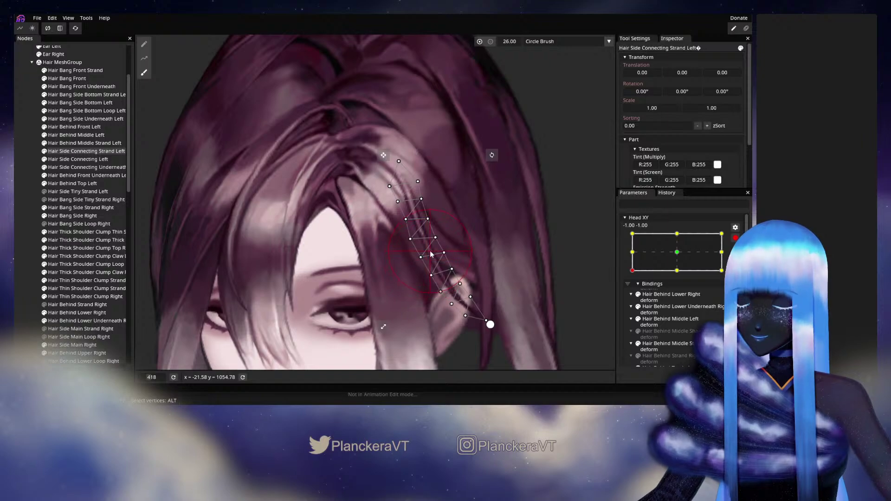
- Deselect the strand, stop editing the keypoint and move Head XY around its -1.00, -1.00 corner to check the strand
left_click(26, 237)
scroll(464, 274, "down", 5)
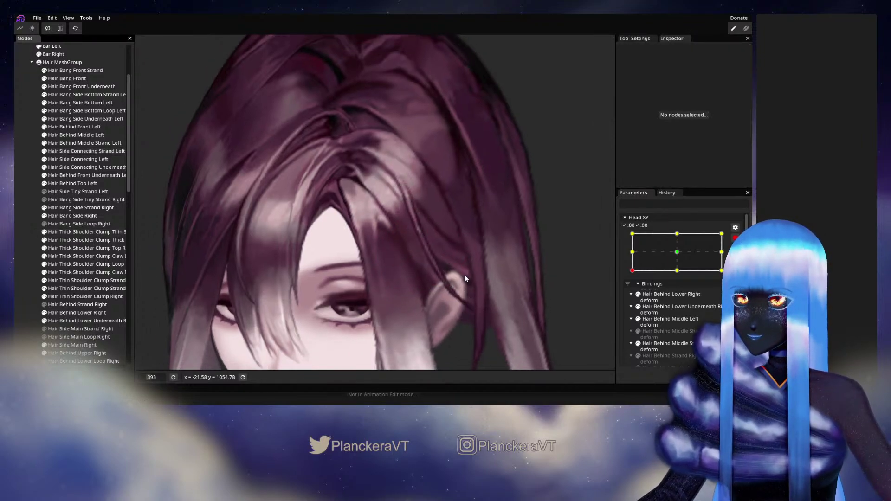
left_click(734, 238)
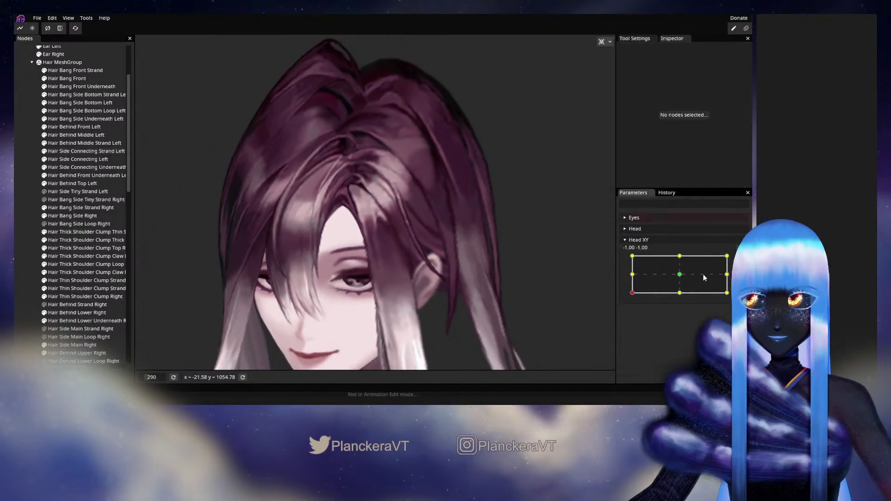
mouse_move(631, 295)
left_mouse_down()
mouse_move(680, 297)
mouse_move(635, 303)
left_mouse_up()
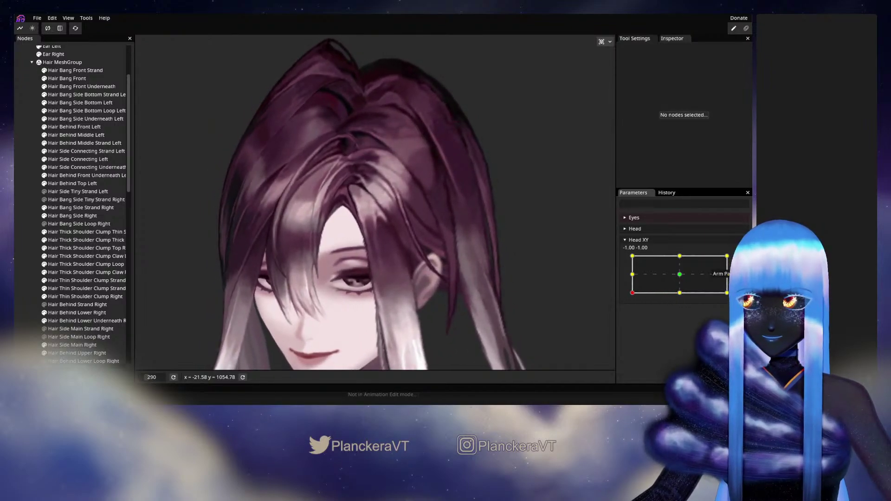
- Edit the -1.00, -1.00 keypoint again and refine the middle of Hair Side Connecting Strand Left with the 26.00 Circle Brush
left_click(735, 261)
left_click_drag(475, 284, 418, 241)
scroll(414, 244, "up", 3)
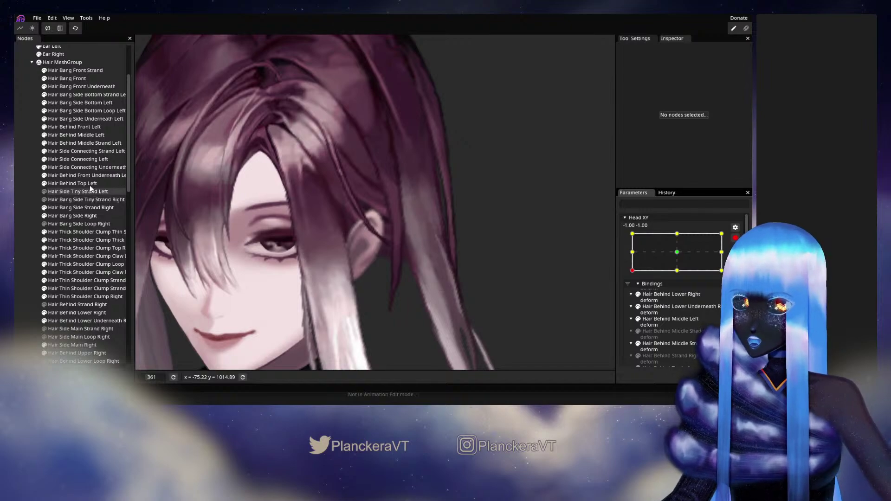
left_click(91, 167)
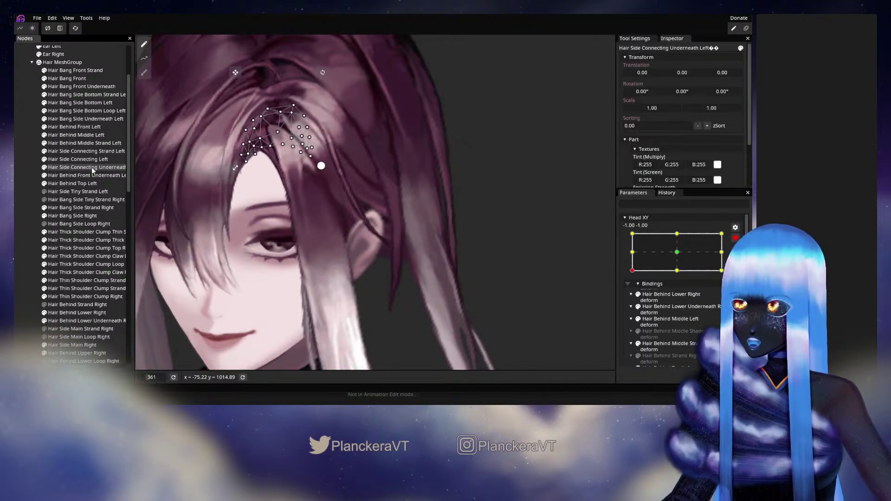
left_click(88, 152)
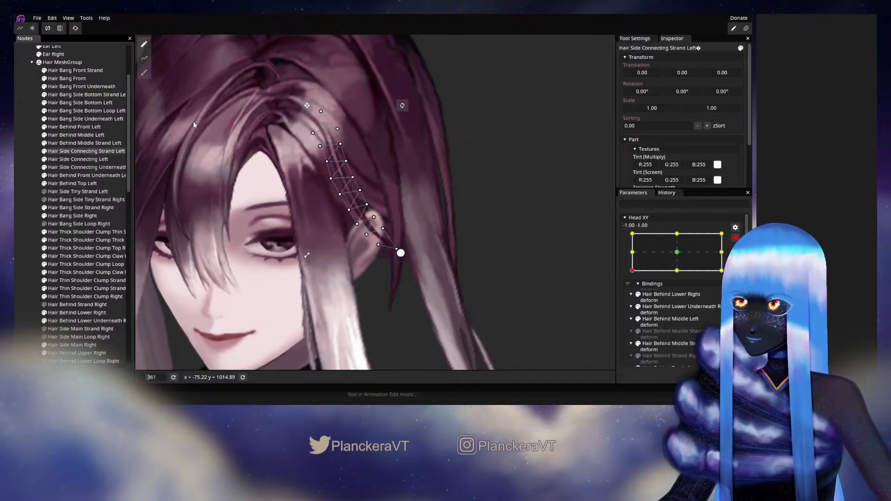
left_click(144, 73)
scroll(371, 230, "up", 2)
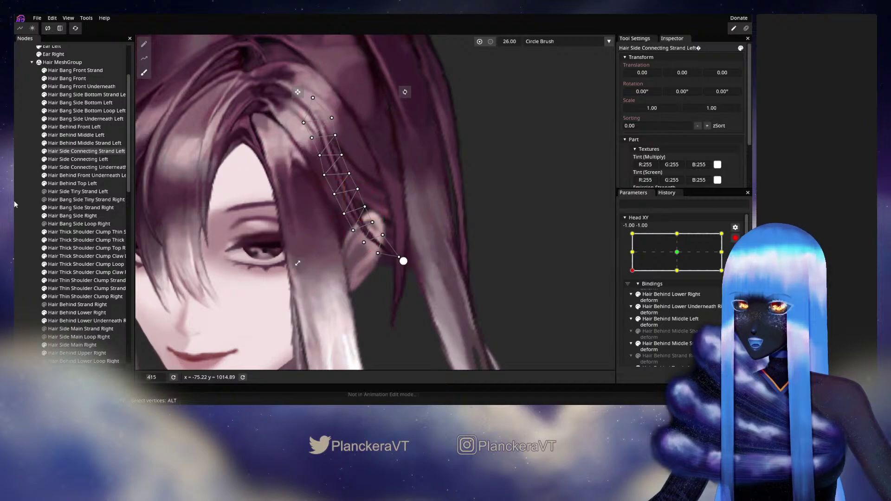
- Deselect Hair Side Connecting Strand Left, leave keypoint editing and replay the Head XY movement, returning to -1.00, -1.00
left_click(29, 209)
scroll(379, 263, "down", 3)
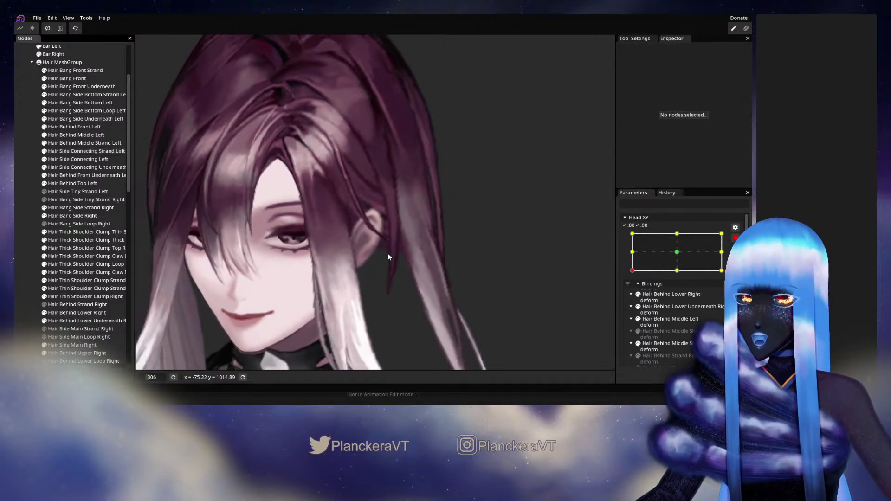
scroll(388, 253, "down", 2)
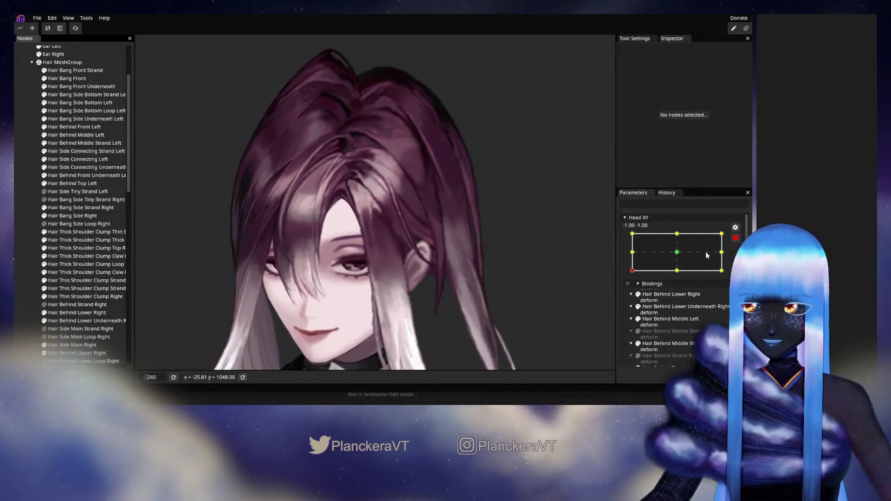
left_click(735, 238)
mouse_move(633, 293)
left_mouse_down()
mouse_move(654, 298)
mouse_move(626, 299)
left_mouse_up()
- Reopen the -1.00, -1.00 keypoint and brush the lower end of Hair Side Connecting Strand Left downward beside the ear with the 38.00 Circle Brush
scroll(558, 284, "up", 2)
left_click(740, 260)
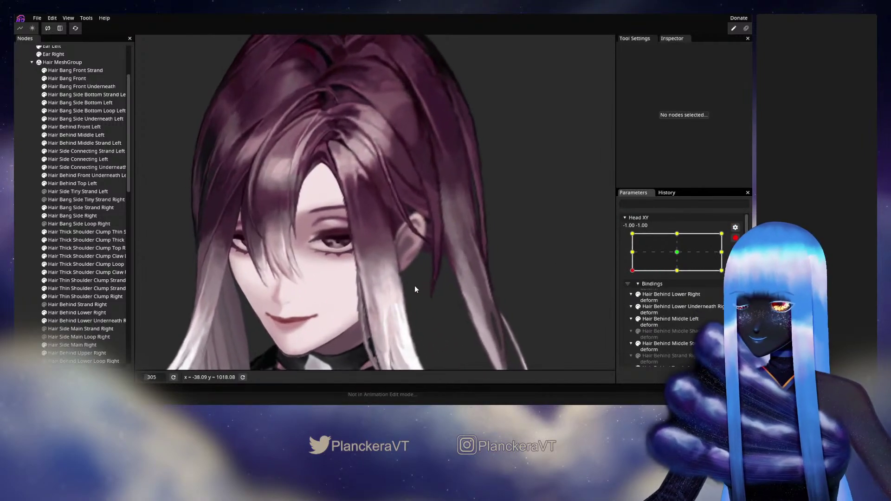
left_click(93, 151)
scroll(363, 235, "up", 1)
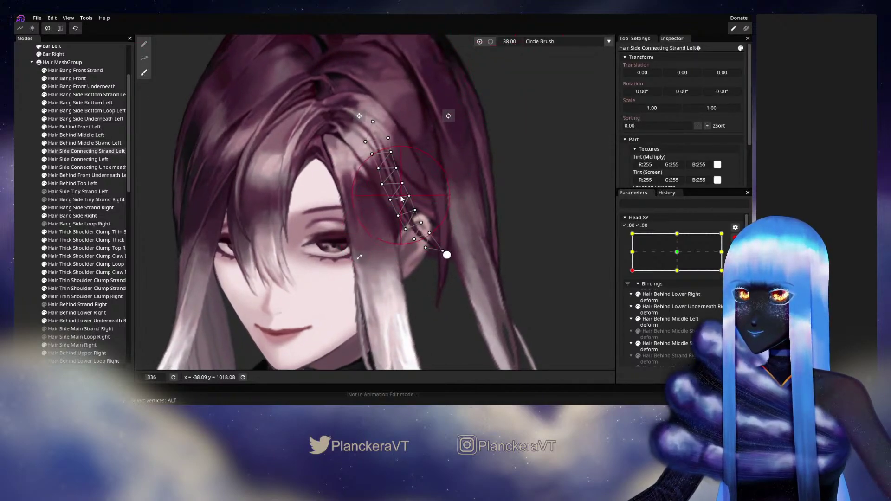
left_click_drag(405, 227, 424, 253)
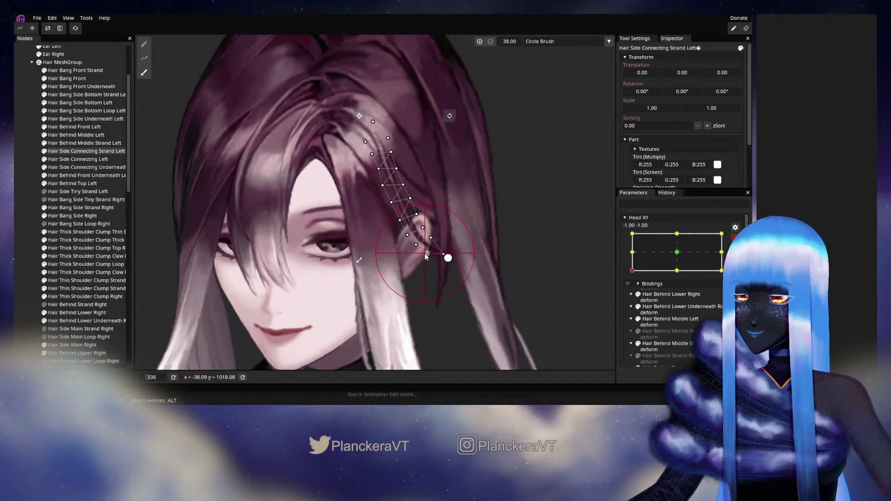
- Deselect the strand, stop editing and move Head XY back to -1.00, -1.00 to check the reshaped lower end
left_click(27, 204)
scroll(506, 278, "down", 3)
left_click_drag(486, 268, 486, 288)
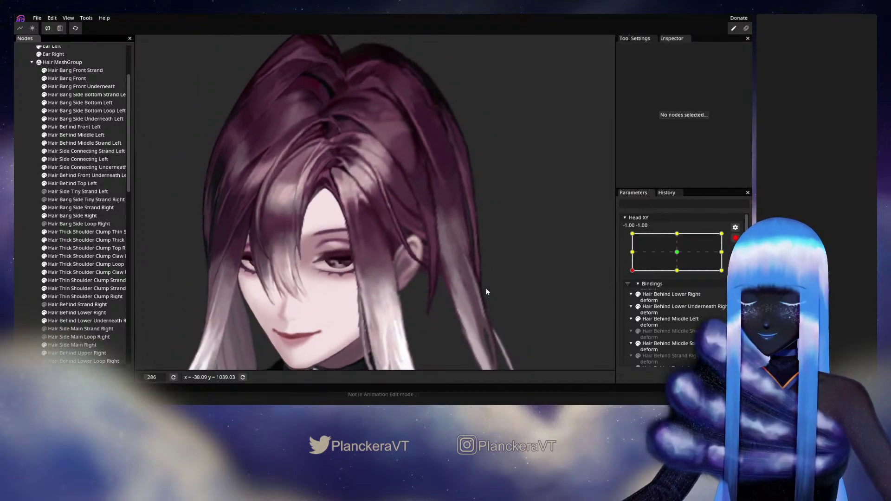
left_click(734, 238)
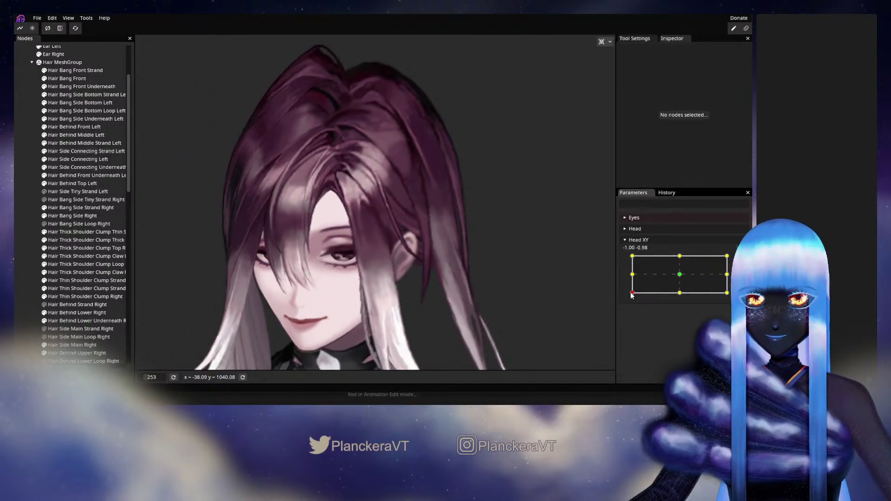
mouse_move(632, 293)
left_mouse_down()
mouse_move(680, 301)
mouse_move(632, 293)
left_mouse_up()
- At the -1.00, -1.00 keypoint, move individual outer-edge vertices of Hair Side Connecting Strand Left downward from its middle to the ear
scroll(435, 278, "up", 5)
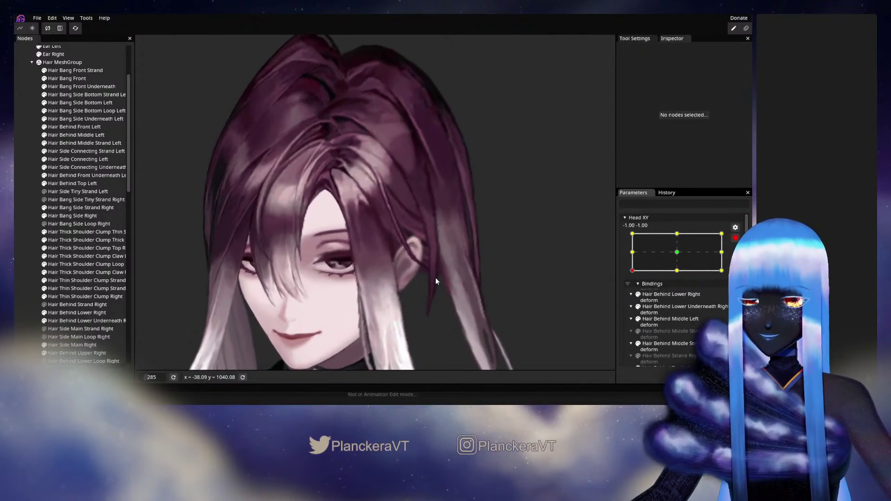
scroll(435, 277, "up", 1)
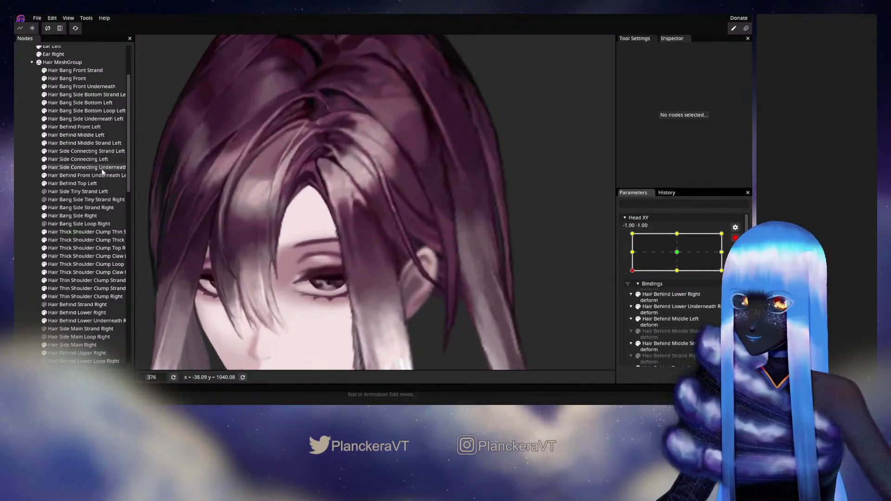
scroll(349, 232, "up", 3)
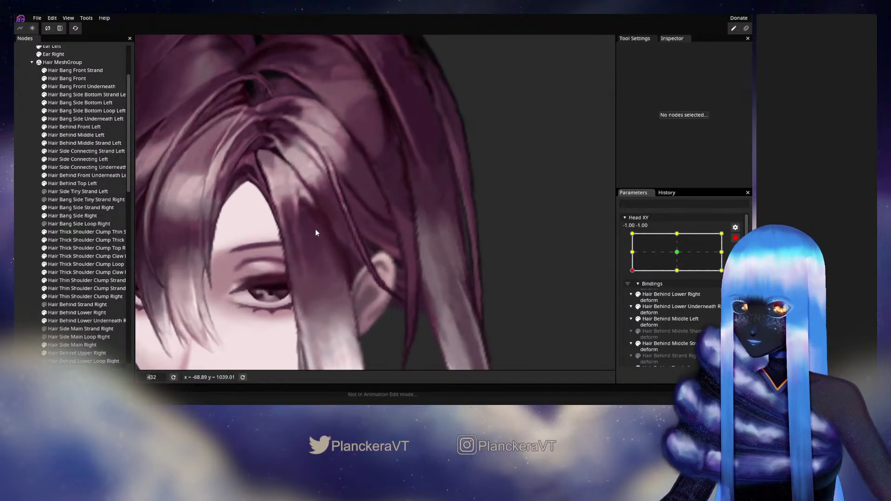
scroll(273, 232, "up", 2)
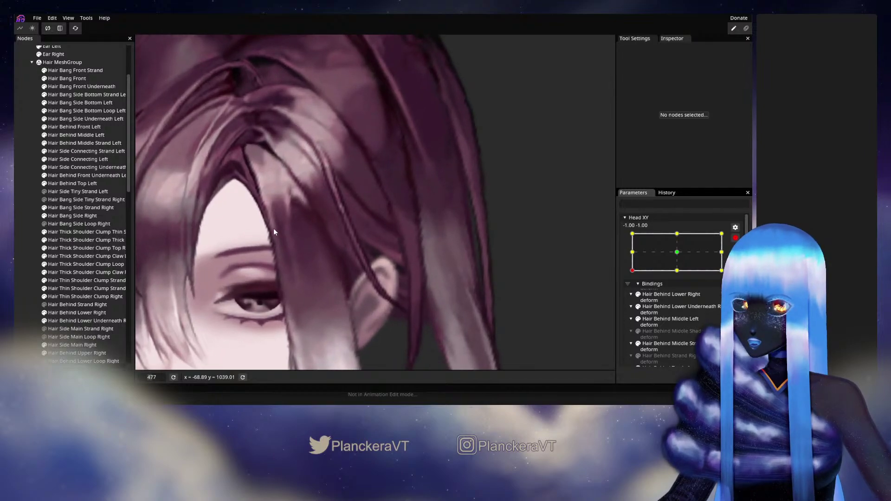
left_click(84, 153)
scroll(335, 253, "up", 2)
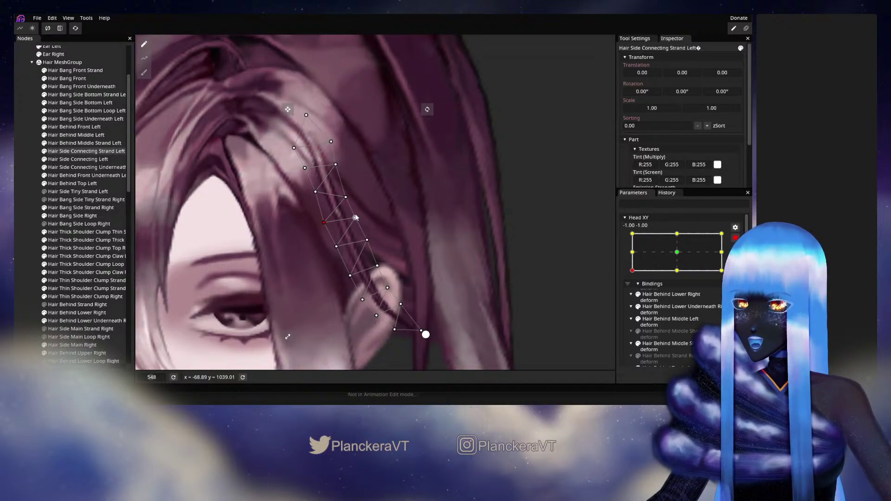
left_click_drag(356, 217, 358, 225)
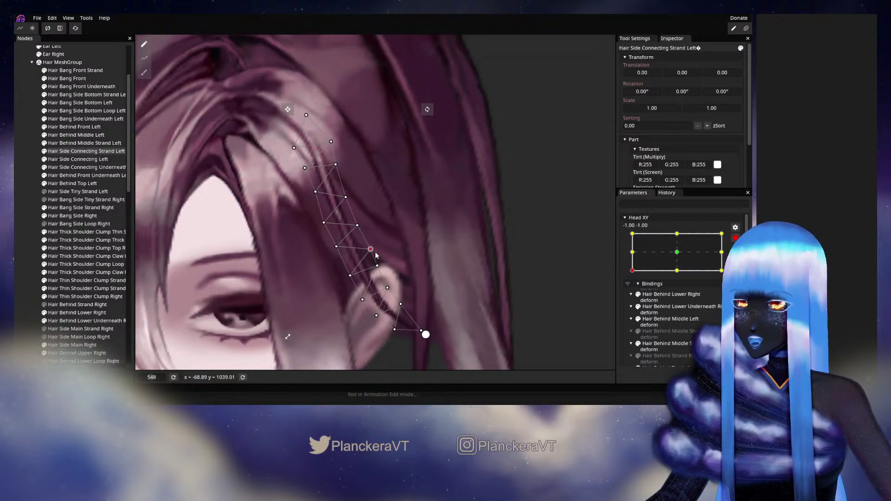
left_click_drag(385, 269, 390, 290)
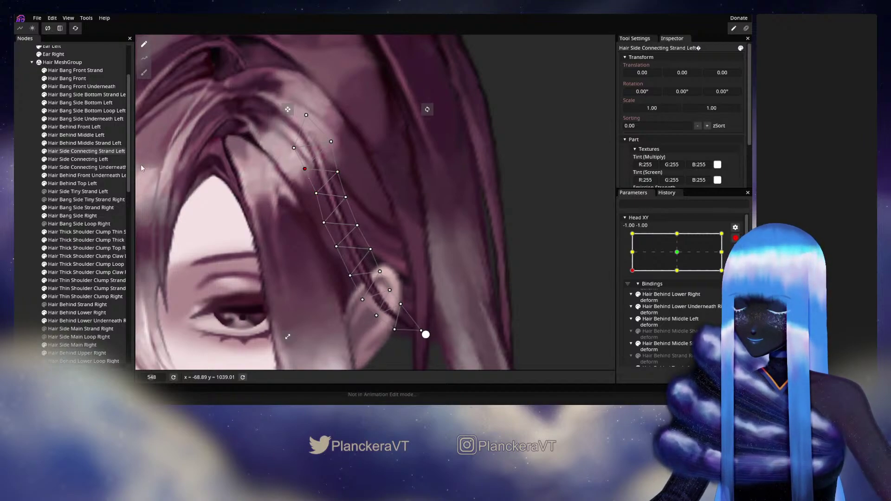
- Deselect the strand, stop editing the keypoint and move Head XY back to -1.00, -1.00 to check the vertex adjustments
left_click(26, 216)
scroll(470, 293, "down", 3)
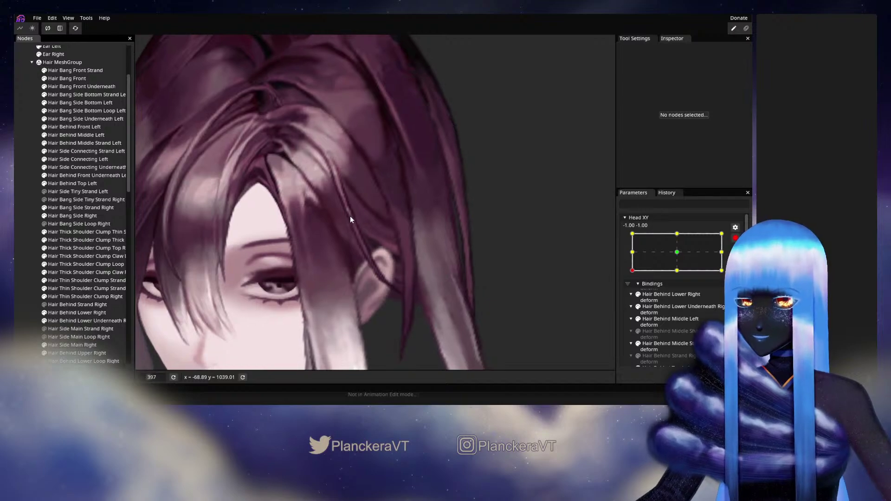
scroll(464, 260, "down", 3)
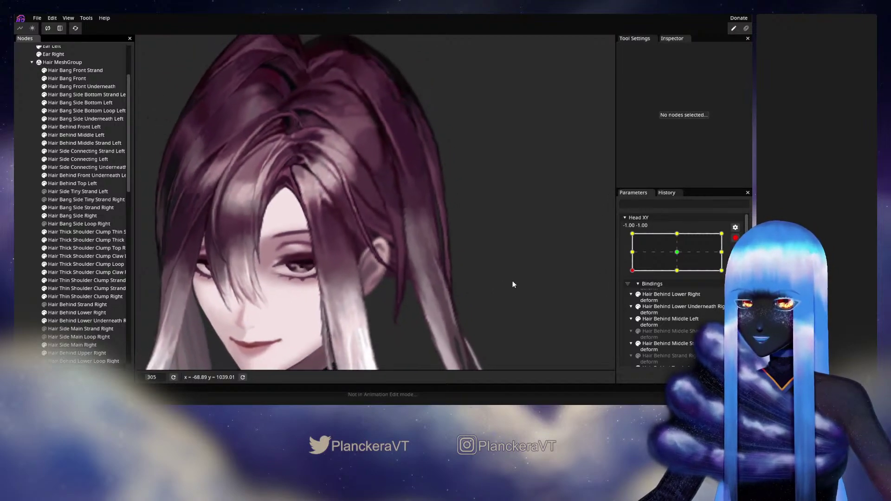
scroll(515, 269, "down", 2)
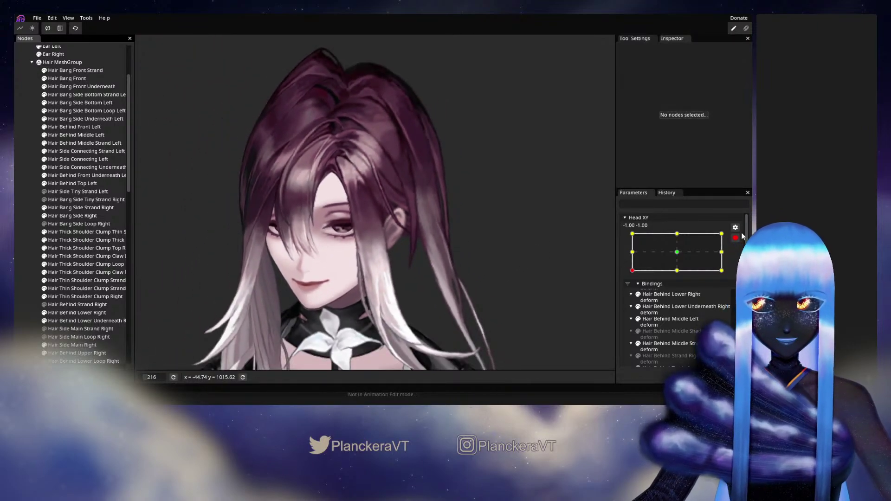
left_click(736, 238)
mouse_move(633, 293)
left_mouse_down()
mouse_move(675, 296)
mouse_move(631, 295)
left_mouse_up()
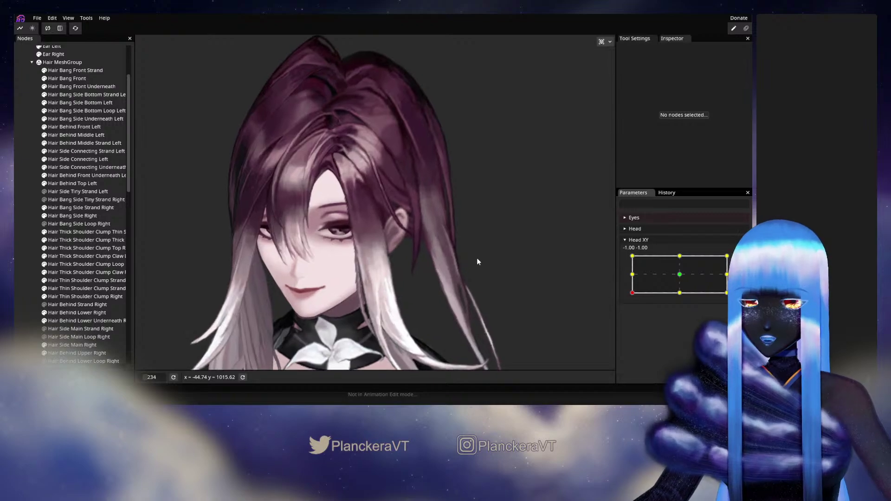
- Reopen the -1.00, -1.00 keypoint and nudge the tip vertex of Hair Side Connecting Strand Left inward below the ear
scroll(480, 257, "up", 3)
left_click(740, 260)
scroll(448, 257, "up", 3)
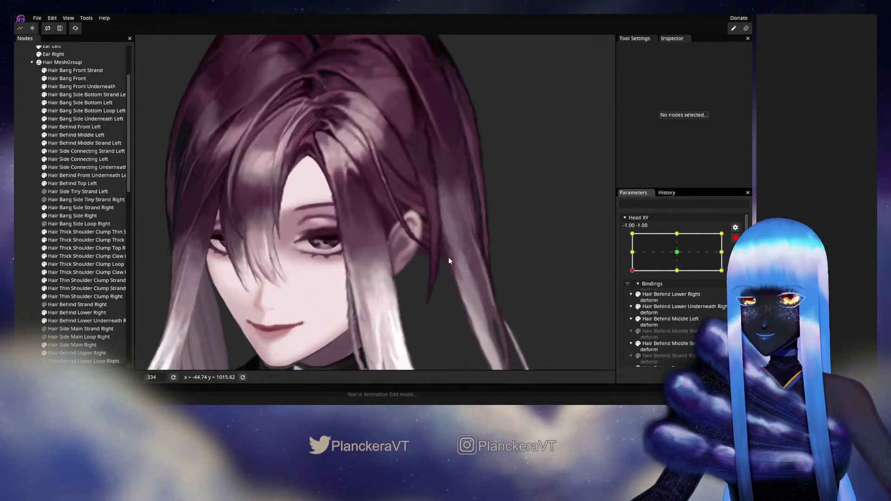
left_click_drag(448, 257, 393, 281)
left_click(91, 153)
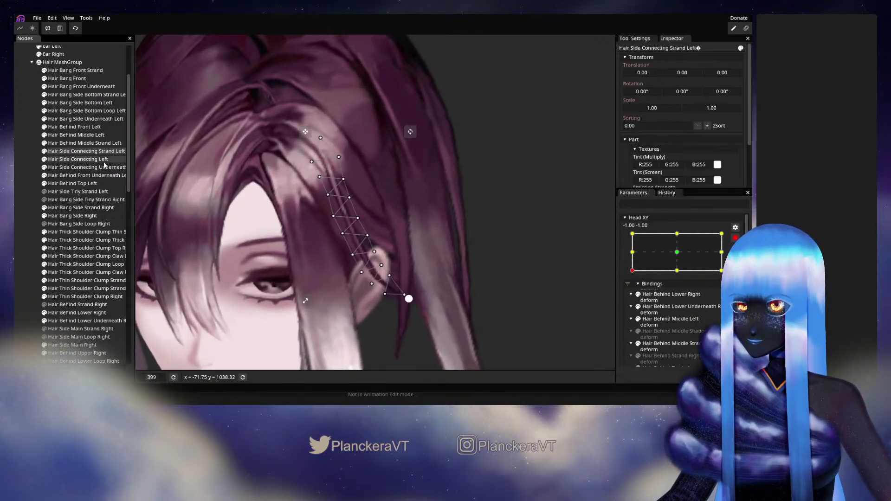
scroll(330, 219, "up", 2)
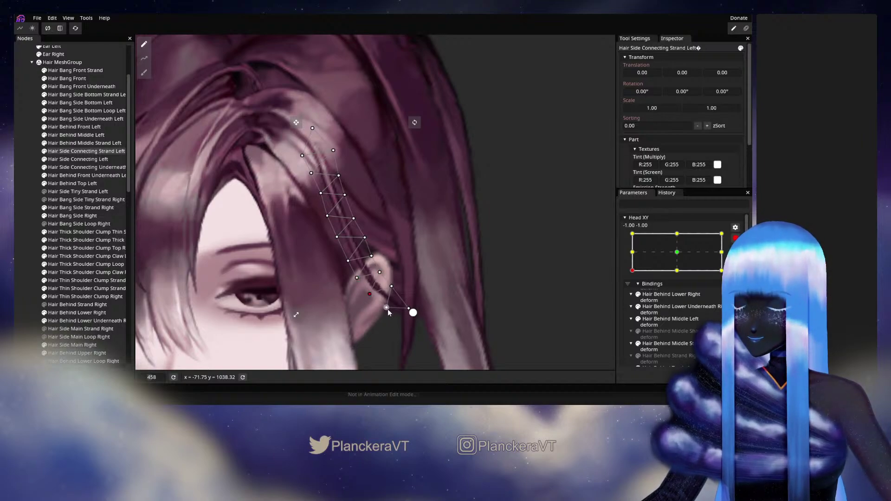
left_click_drag(404, 307, 398, 306)
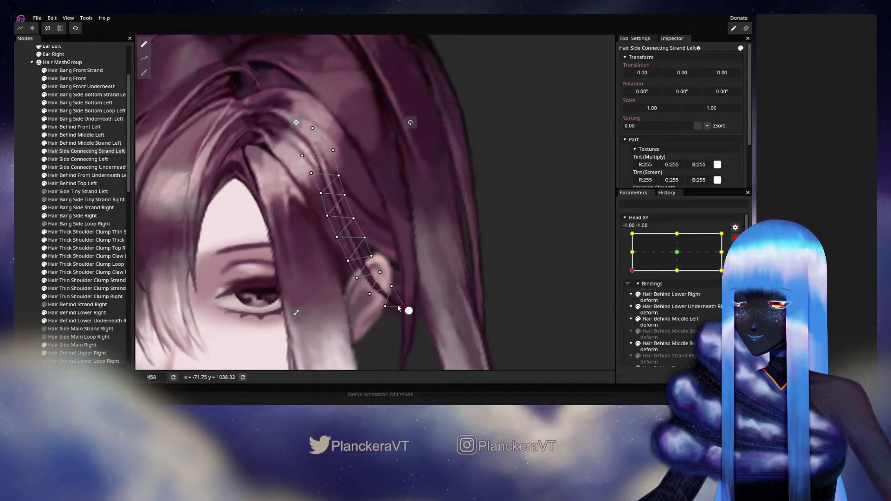
left_click(380, 273)
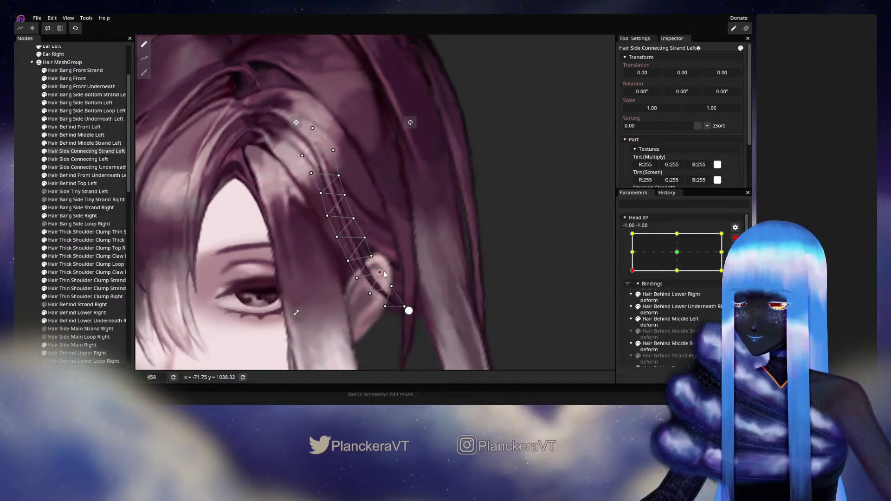
- Deselect the strand, stop editing and move Head XY back to -1.00, -1.00 to check the adjusted tip
left_click(24, 214)
scroll(496, 273, "down", 9)
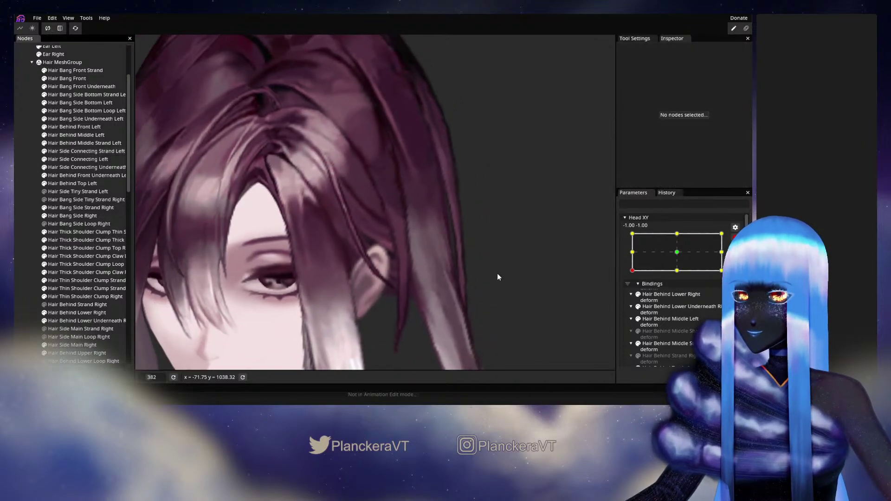
scroll(494, 278, "down", 6)
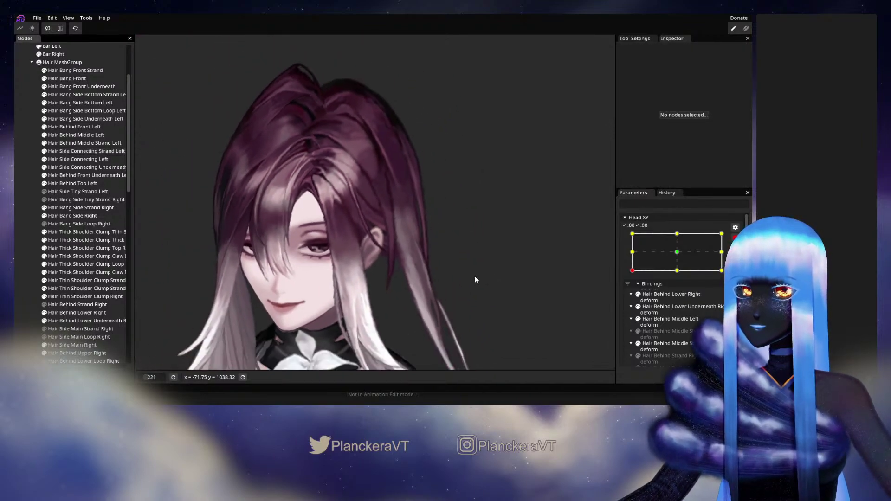
scroll(723, 248, "up", 3)
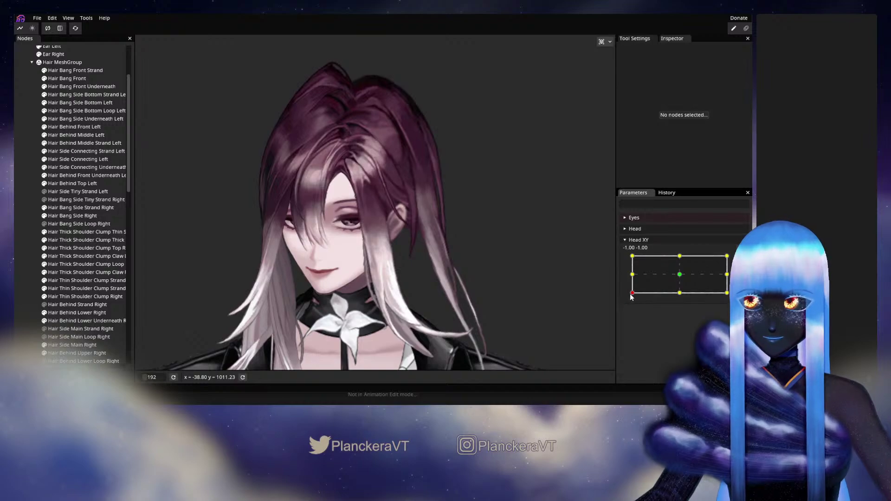
mouse_move(634, 296)
left_mouse_down()
mouse_move(680, 300)
mouse_move(630, 299)
mouse_move(675, 292)
mouse_move(631, 294)
mouse_move(631, 280)
mouse_move(662, 298)
mouse_move(630, 290)
mouse_move(639, 303)
mouse_move(624, 299)
left_mouse_up()
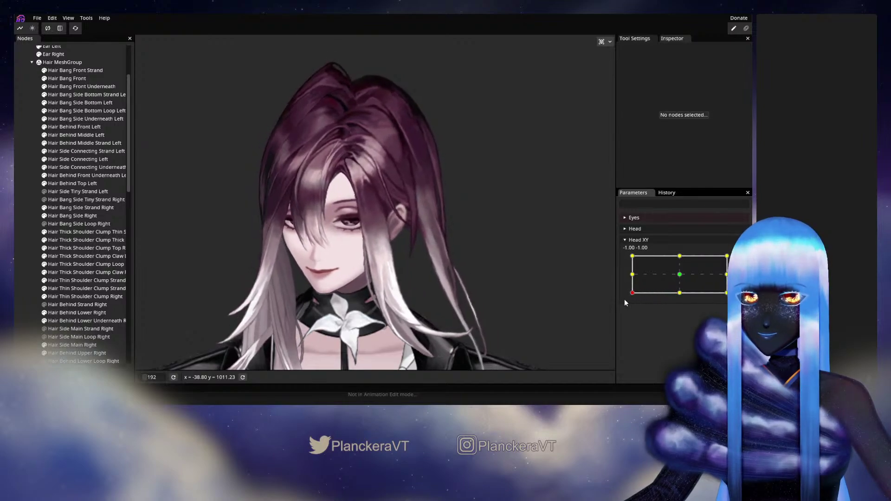
- At the -1.00, -1.00 keypoint, move the outer-edge vertex of Hair Side Connecting Strand Left just above the ear slightly up and inward
scroll(432, 271, "up", 4)
scroll(432, 264, "up", 5)
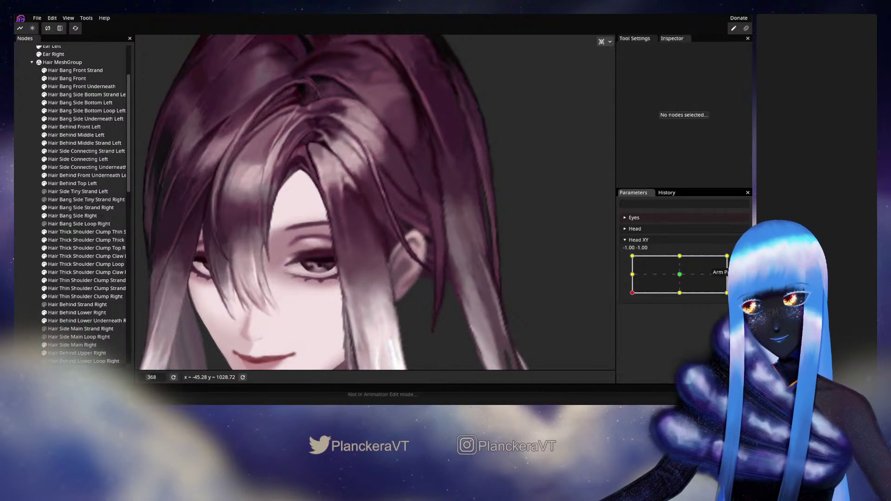
left_click(735, 260)
scroll(373, 296, "up", 4)
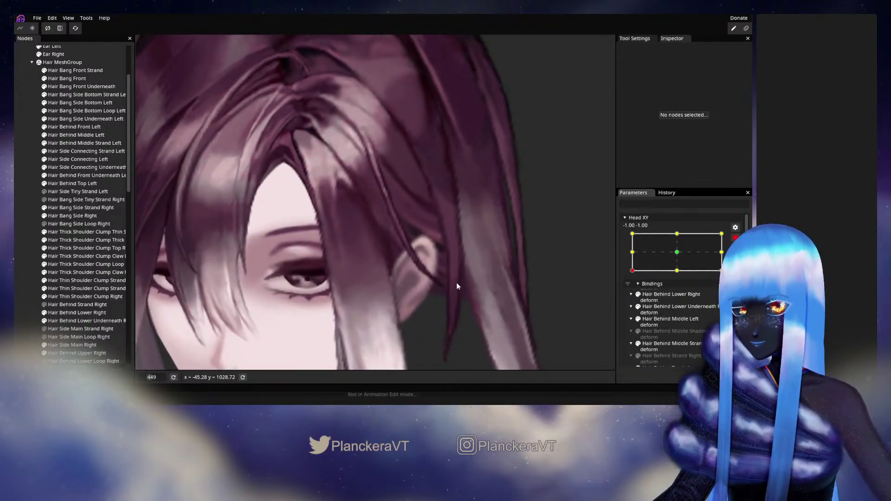
left_click(78, 152)
left_click(734, 238)
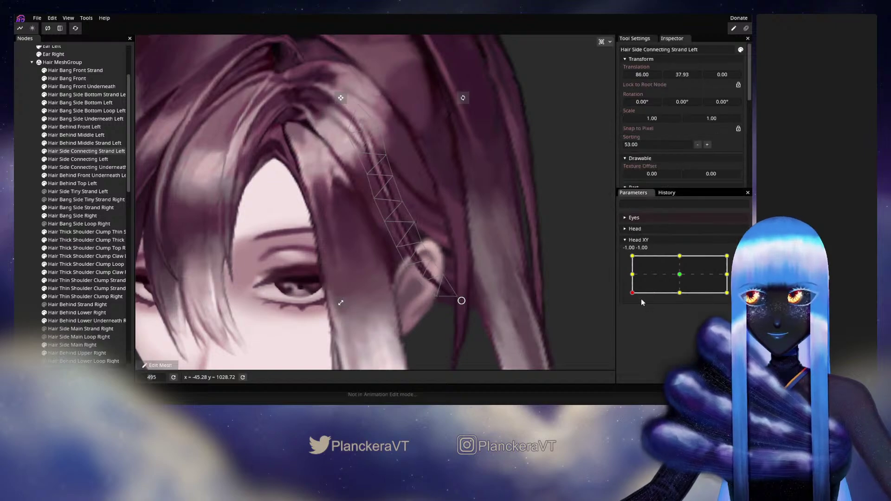
mouse_move(632, 293)
left_mouse_down()
mouse_move(677, 302)
mouse_move(633, 293)
left_mouse_up()
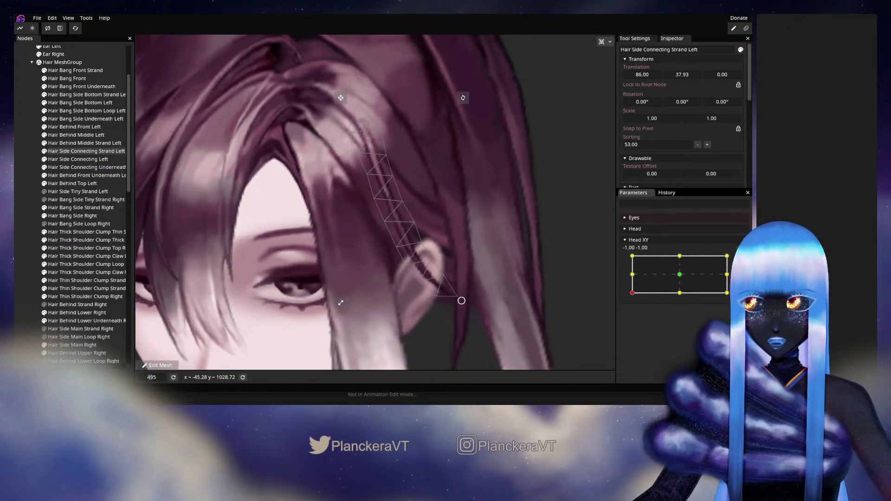
left_click(739, 260)
left_click(415, 222)
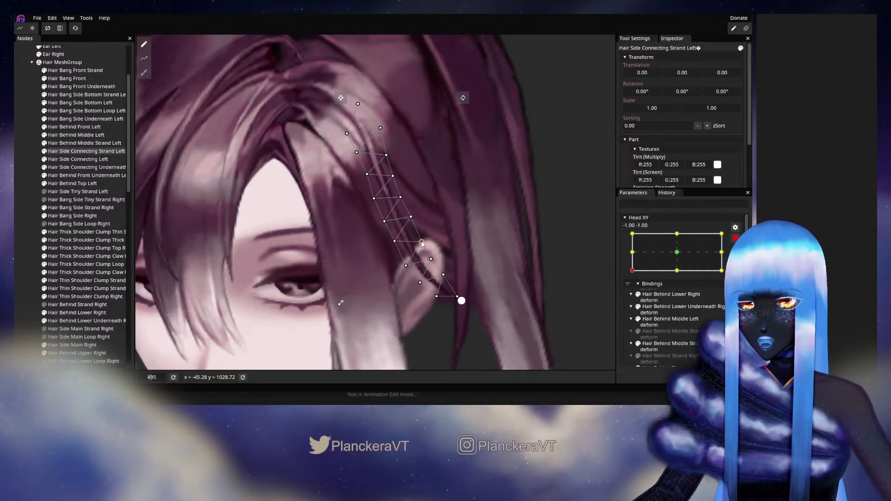
left_click_drag(421, 241, 419, 238)
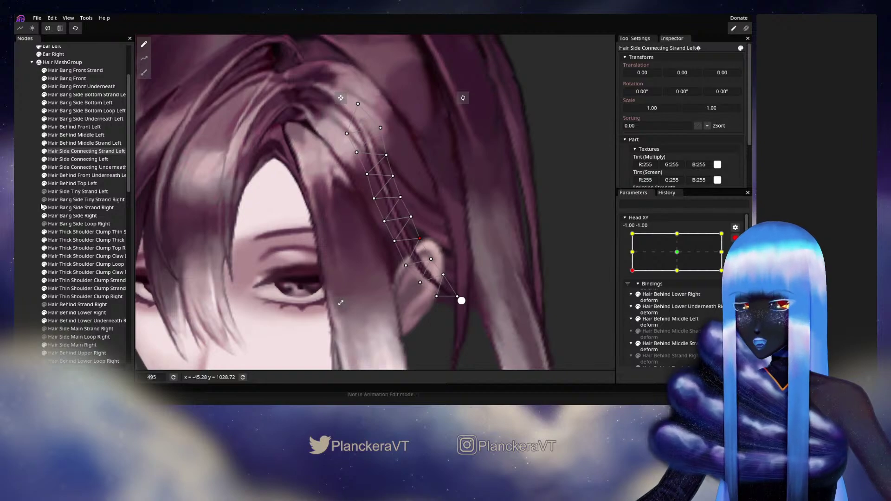
- Deselect the strand, stop editing and move Head XY back to -1.00, -1.00 to check the strand above the ear
left_click(452, 267)
scroll(485, 274, "down", 5)
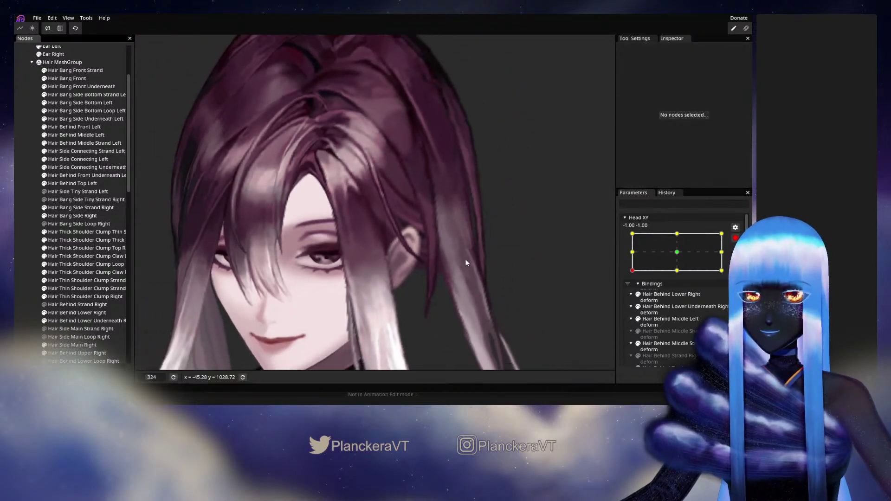
scroll(483, 269, "down", 2)
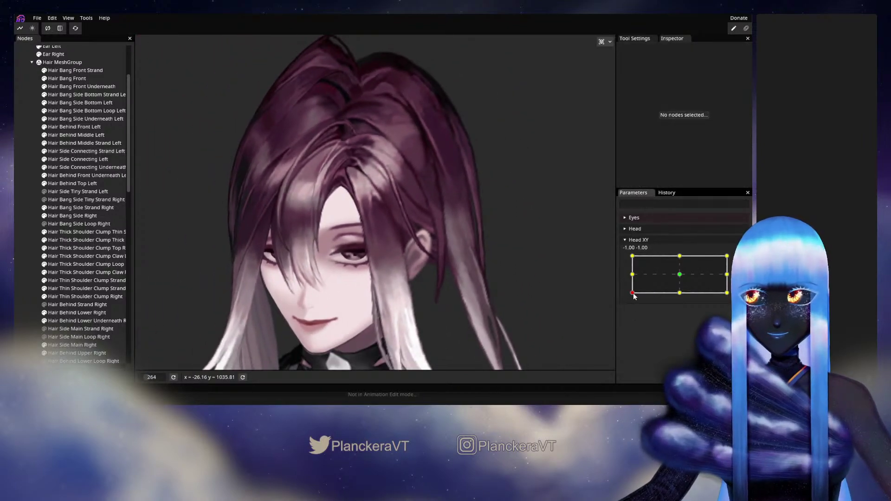
mouse_move(634, 294)
left_mouse_down()
mouse_move(677, 298)
mouse_move(632, 297)
left_mouse_up()
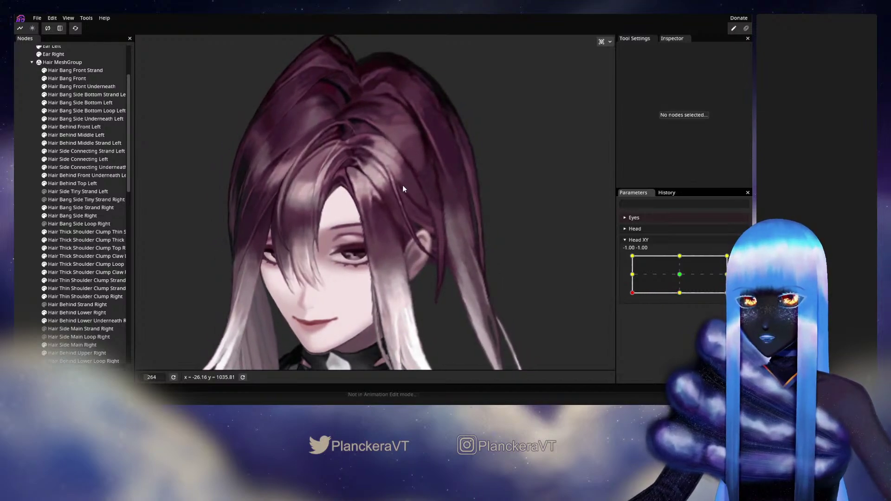
left_click_drag(657, 299, 627, 297)
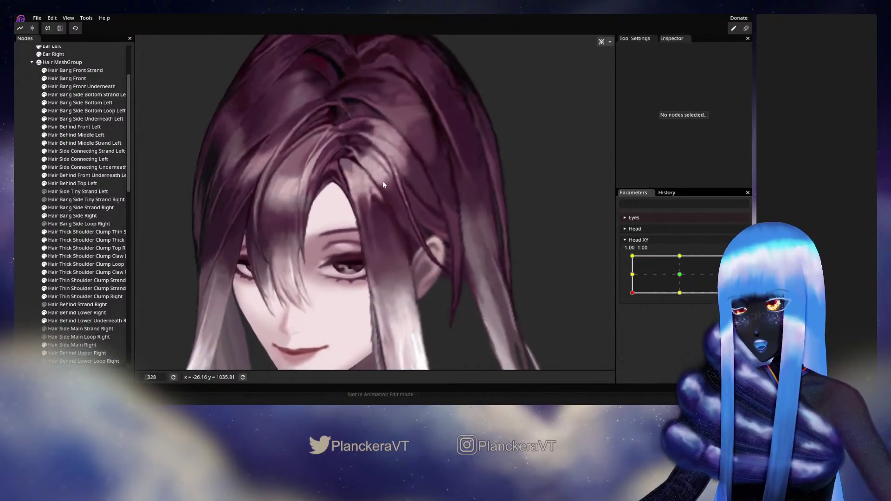
- Reopen the -1.00, -1.00 keypoint and shift individual inner-edge vertices in the upper half of Hair Side Connecting Strand Left to smooth its curve
scroll(400, 172, "up", 5)
scroll(400, 171, "up", 1)
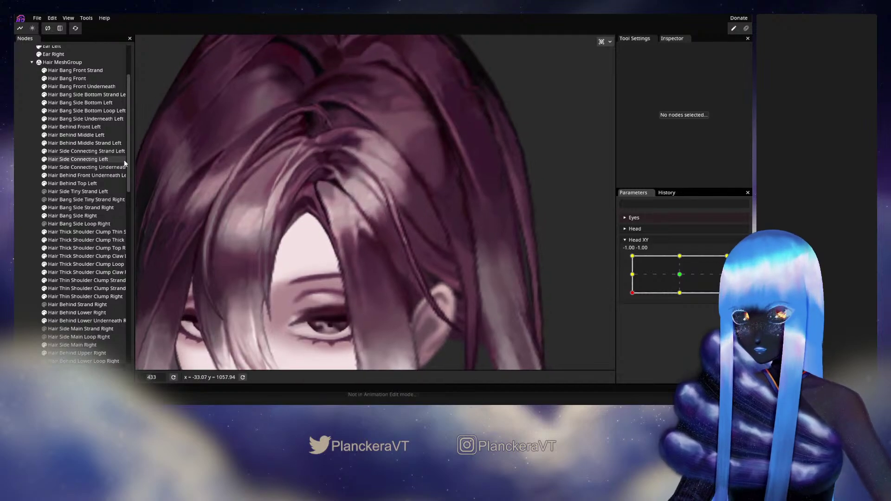
left_click(83, 149)
mouse_move(633, 296)
left_mouse_down()
mouse_move(681, 276)
mouse_move(631, 292)
left_mouse_up()
left_click(740, 260)
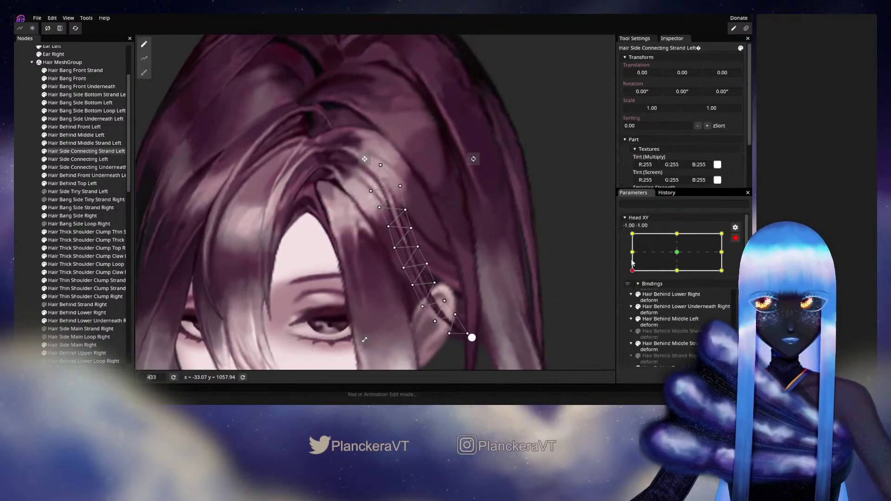
scroll(390, 225, "up", 3)
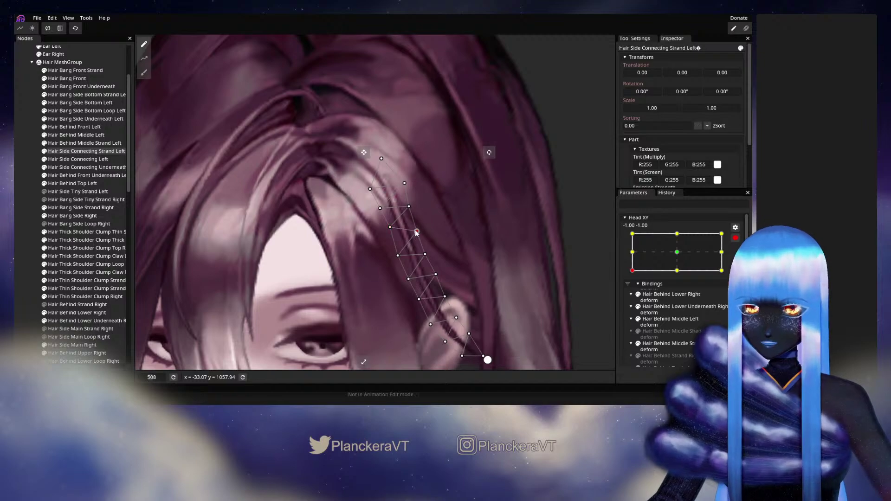
left_click(390, 228)
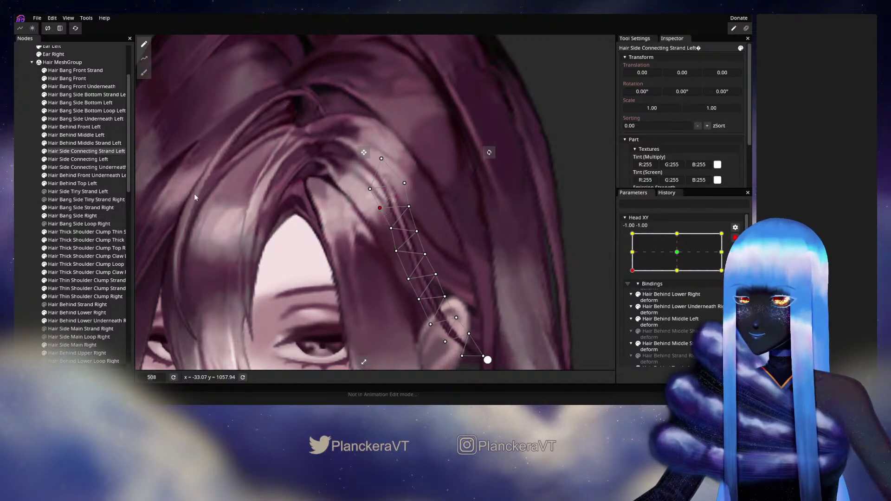
- Deselect the strand, stop editing and move Head XY back to -1.00, -1.00 to check the whole head with the smoothed strand
left_click(32, 201)
scroll(503, 294, "down", 7)
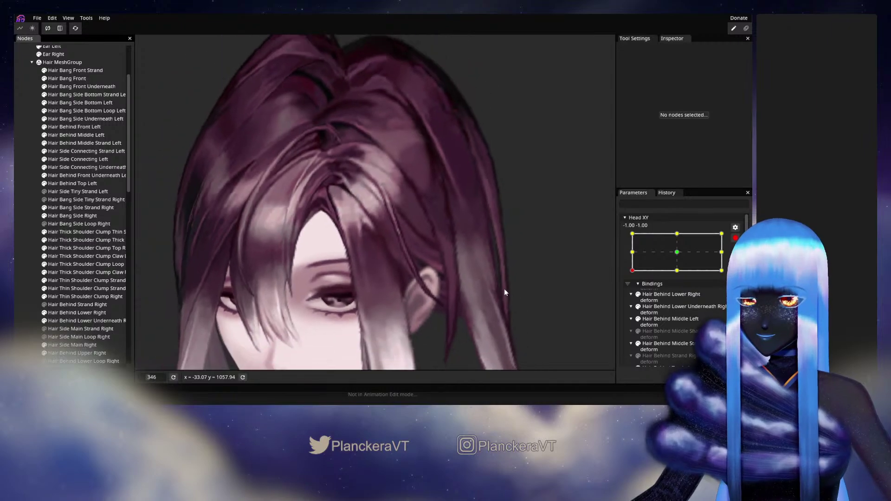
scroll(502, 294, "down", 6)
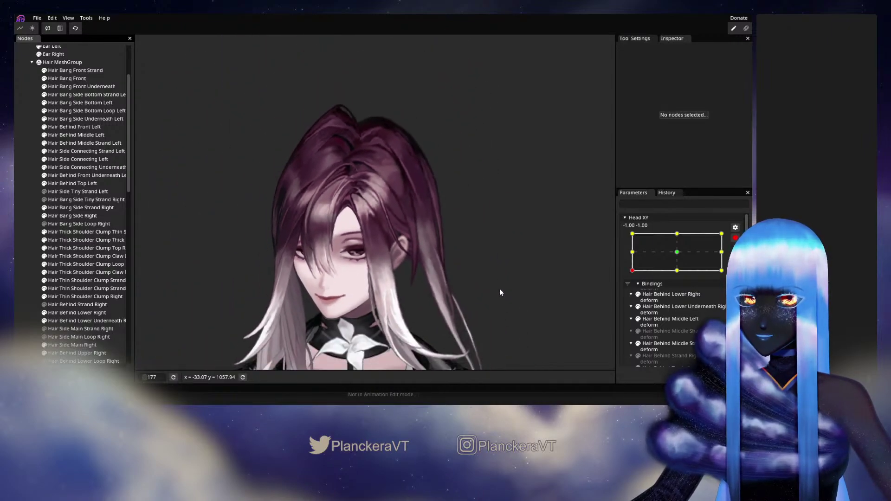
left_click_drag(499, 296, 527, 251)
left_click(734, 238)
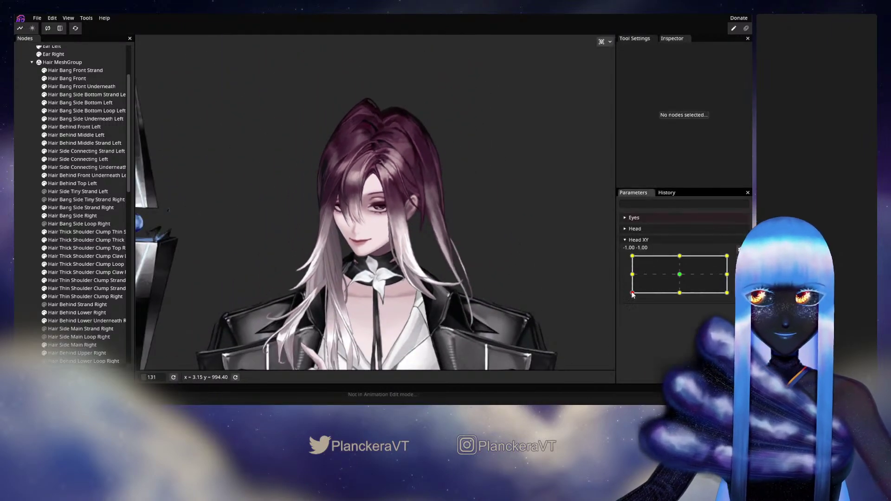
mouse_move(631, 294)
left_mouse_down()
mouse_move(678, 274)
mouse_move(619, 298)
mouse_move(680, 276)
mouse_move(632, 292)
mouse_move(631, 280)
mouse_move(634, 293)
mouse_move(685, 298)
mouse_move(631, 297)
left_mouse_up()
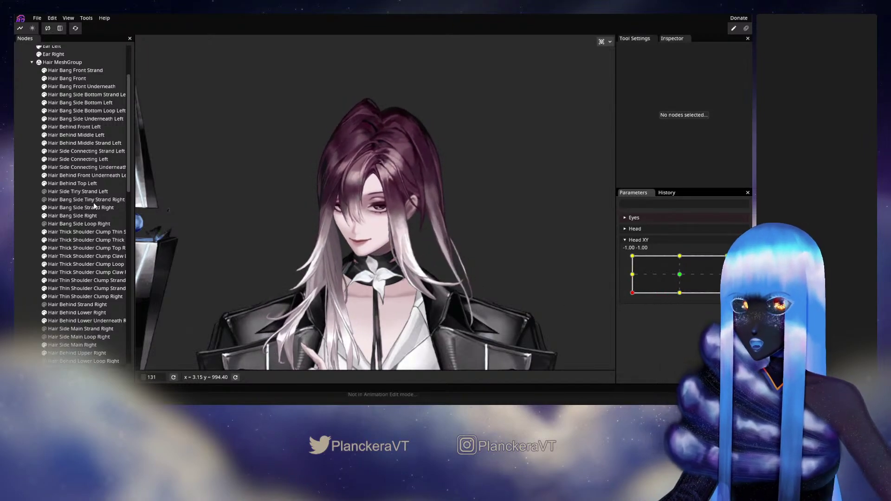
- Show Hair Side Tiny Strand Left, open the Head XY -1.00, 0.00 keypoint for editing and select all of the strand's vertices
scroll(435, 296, "up", 2)
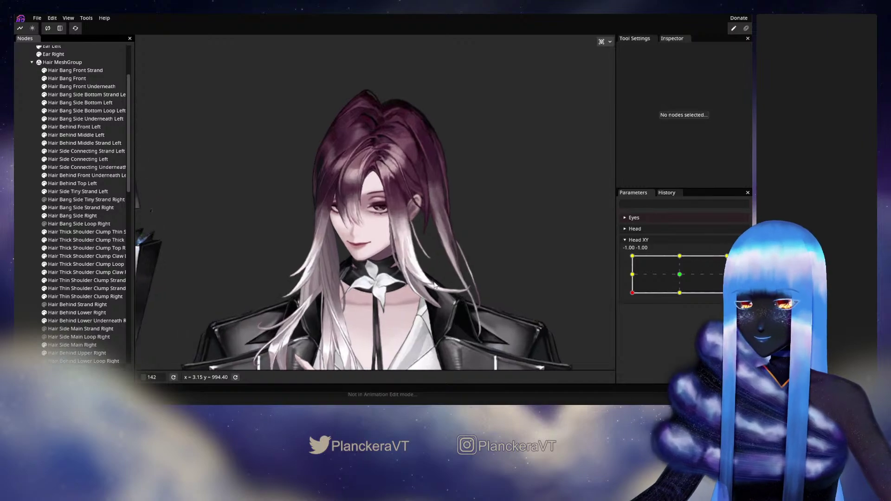
scroll(461, 279, "up", 3)
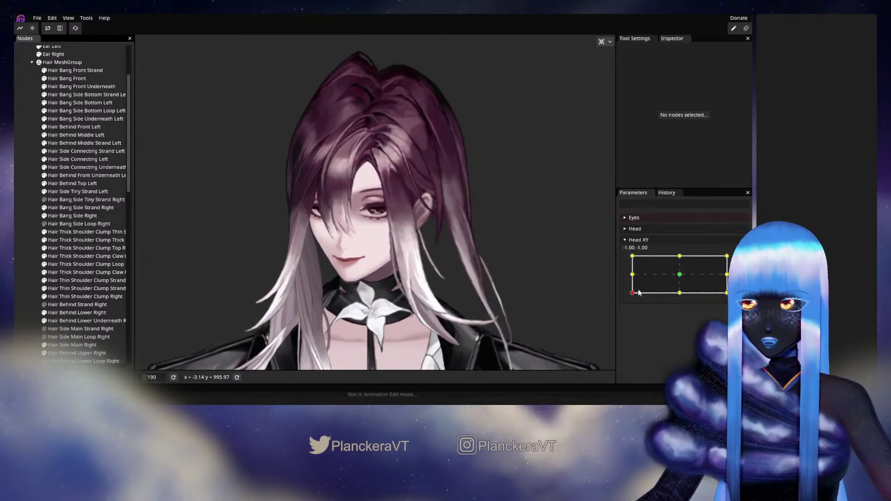
left_click_drag(632, 292, 617, 274)
scroll(431, 263, "up", 3)
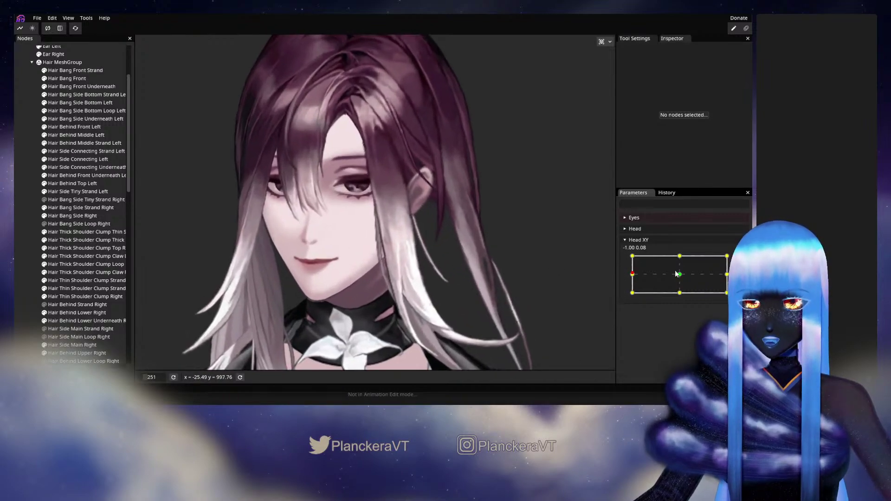
scroll(444, 251, "up", 3)
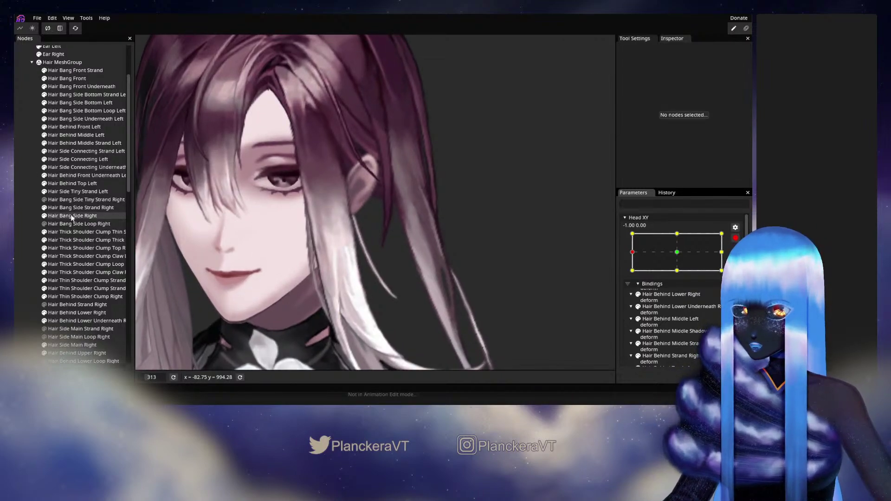
left_click(69, 191)
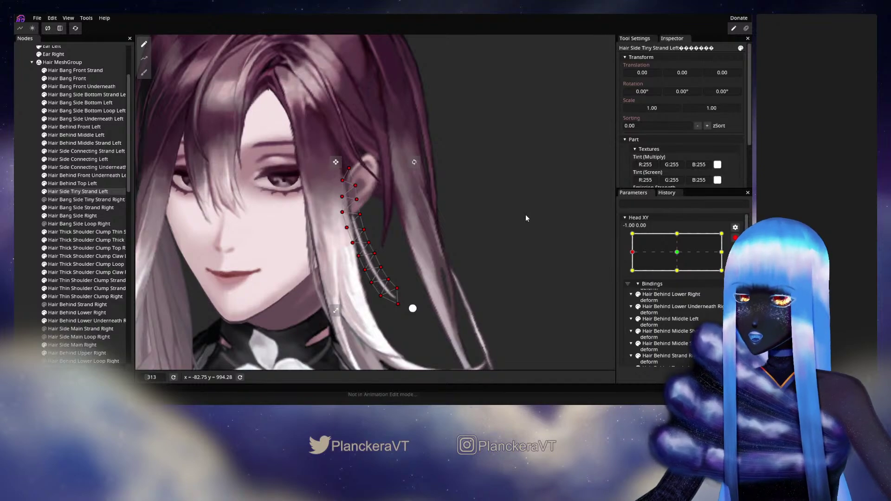
- Deselect the tiny strand, stop editing and move Head XY back to -1.00, 0.00 to check how it hangs beside the ear
left_click(18, 250)
scroll(442, 243, "down", 2)
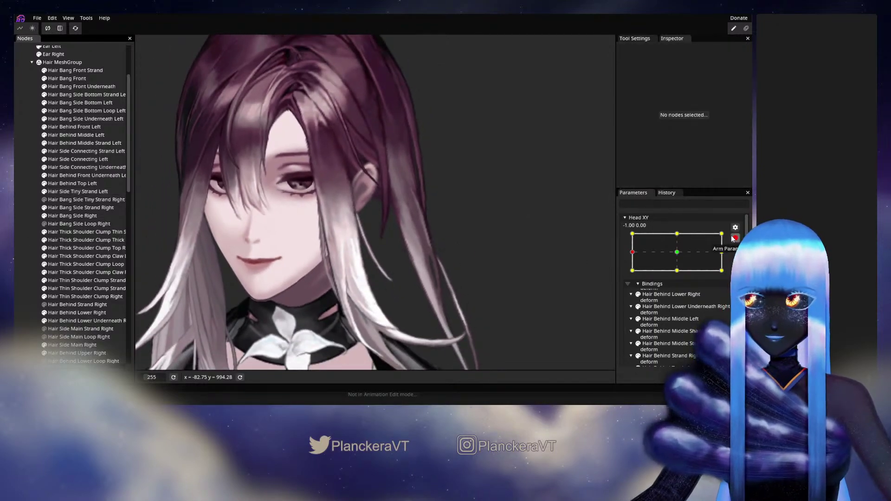
left_click(732, 238)
mouse_move(632, 274)
left_mouse_down()
mouse_move(676, 279)
mouse_move(629, 275)
mouse_move(648, 276)
mouse_move(630, 301)
mouse_move(683, 304)
mouse_move(633, 302)
mouse_move(653, 301)
mouse_move(634, 277)
mouse_move(681, 277)
mouse_move(633, 274)
left_mouse_up()
- Open the Head XY -1.00, 0.00 keypoint for editing and select Hair Side Tiny Strand Left
left_click(740, 260)
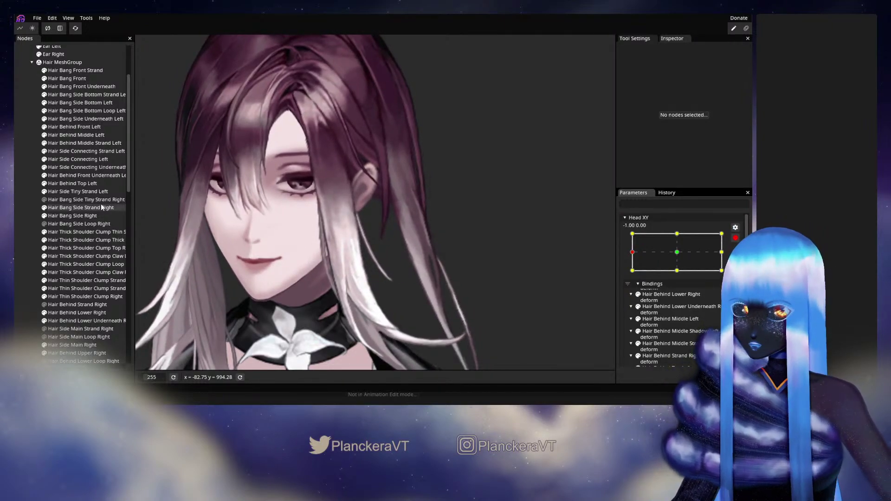
left_click(79, 184)
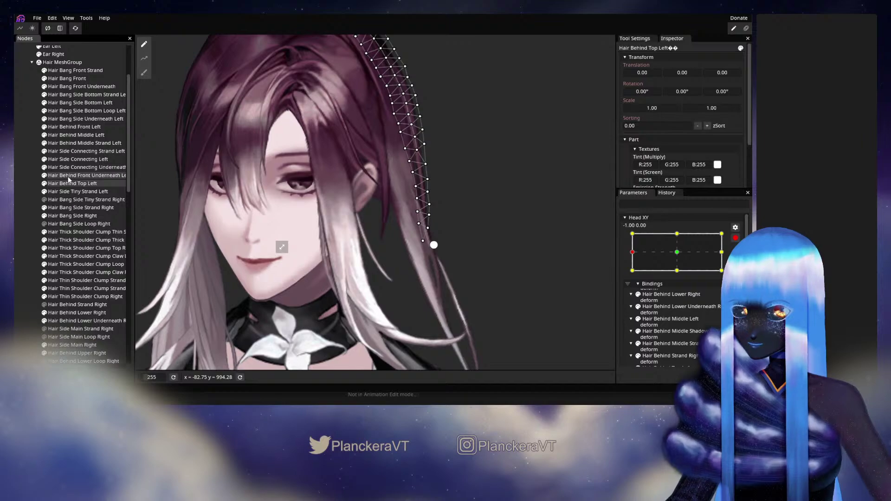
left_click(67, 192)
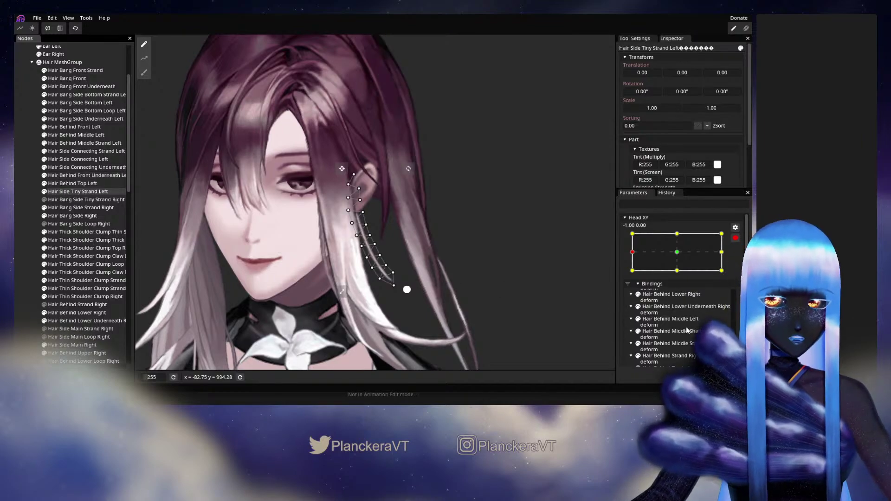
- Find the deform binding of Hair Side Tiny Strand Left under Head XY and unset it at the -1.00, 0.00 keypoint
scroll(686, 326, "down", 4)
scroll(691, 327, "down", 5)
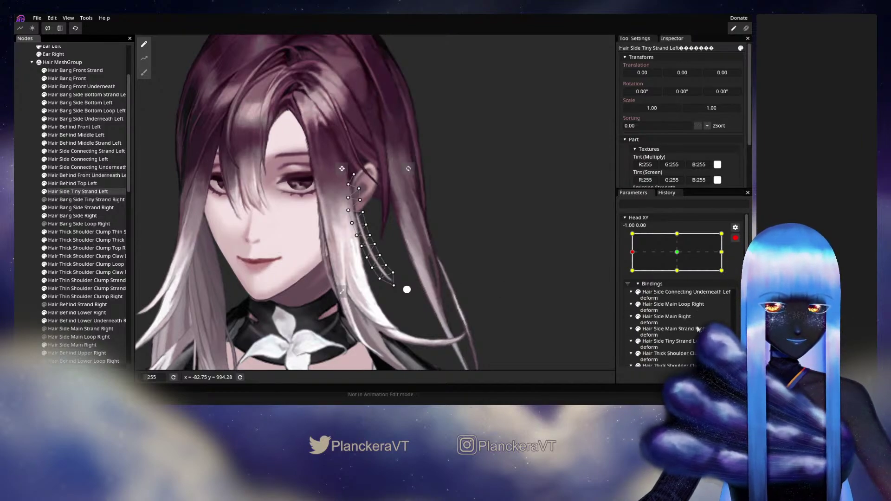
scroll(675, 327, "down", 3)
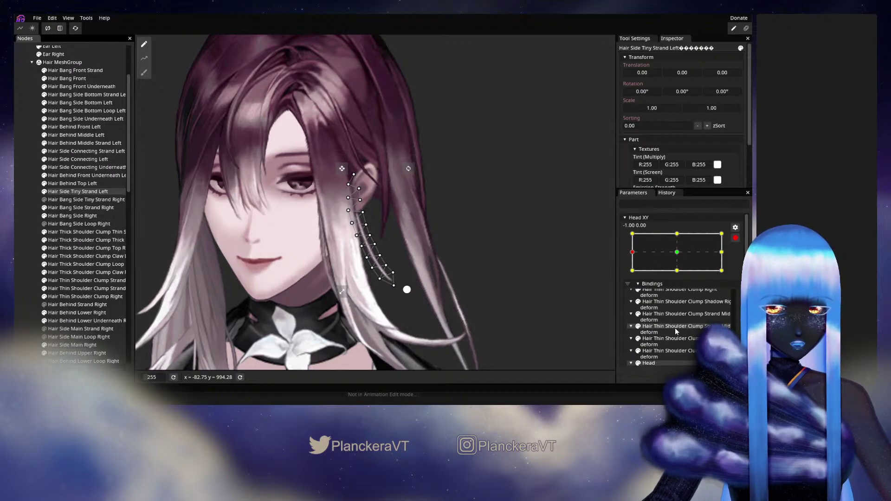
scroll(675, 327, "down", 2)
scroll(674, 328, "up", 5)
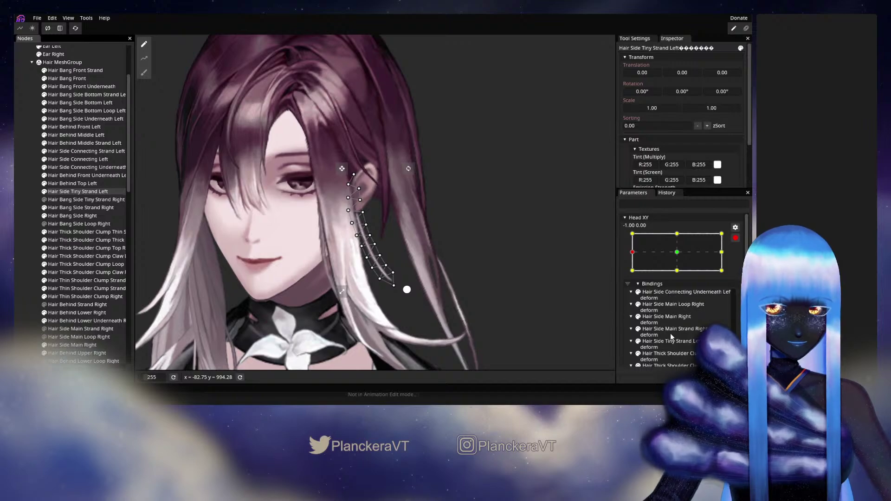
scroll(680, 337, "down", 2)
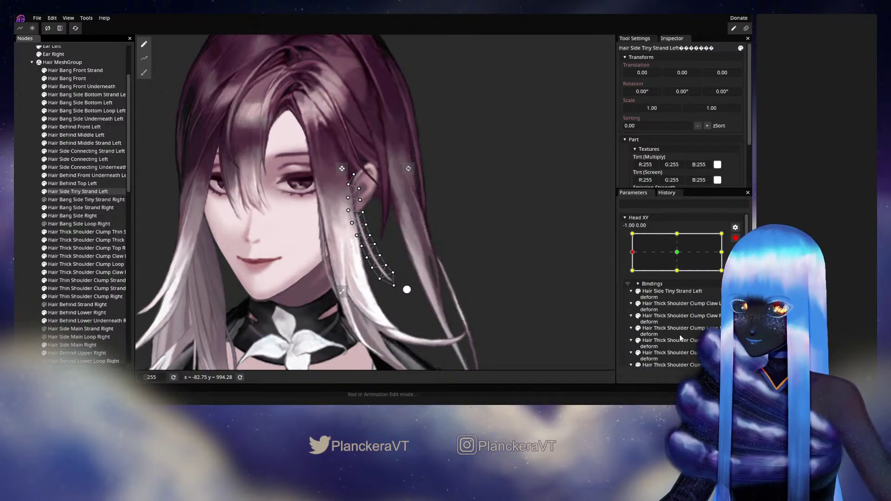
scroll(683, 332, "down", 5)
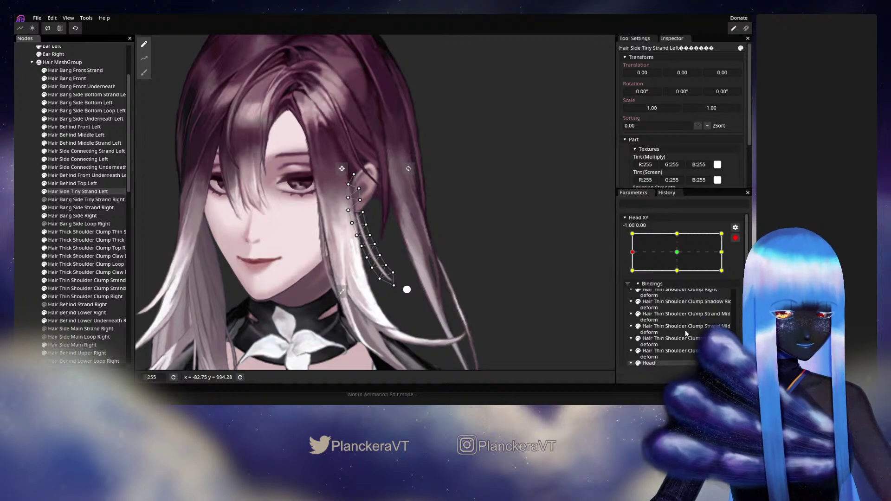
scroll(686, 332, "up", 6)
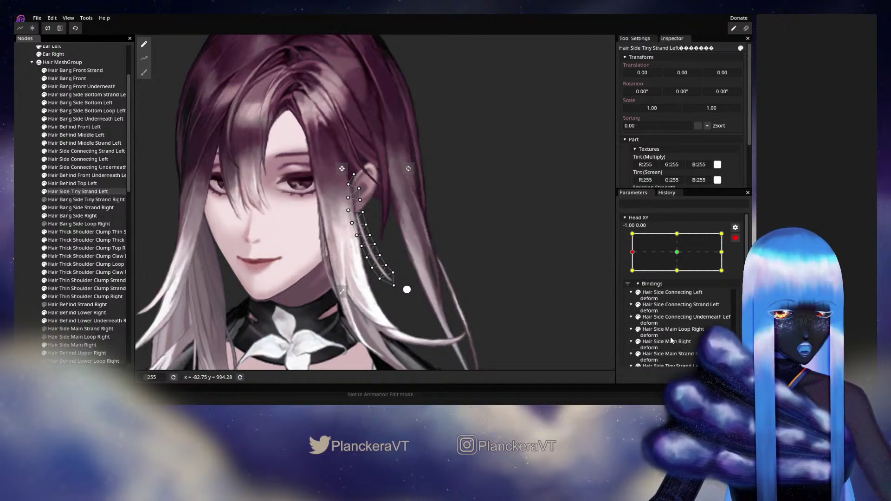
scroll(669, 332, "down", 3)
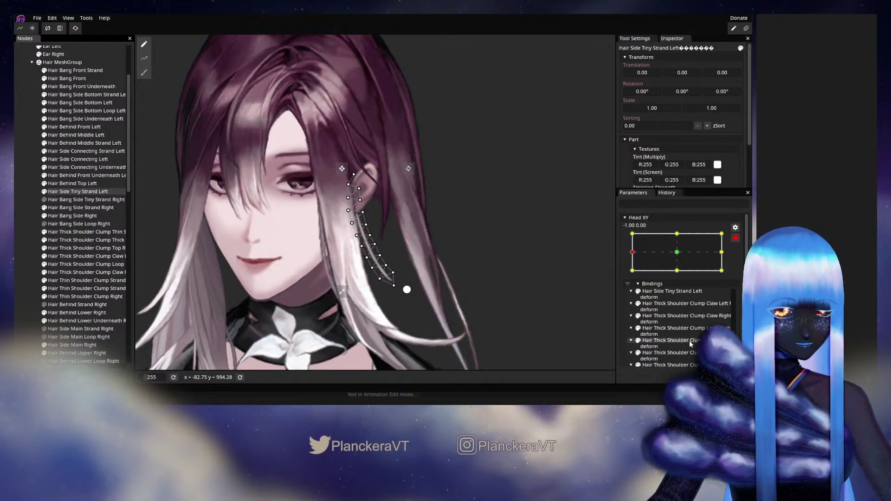
right_click(666, 292)
left_click(686, 305)
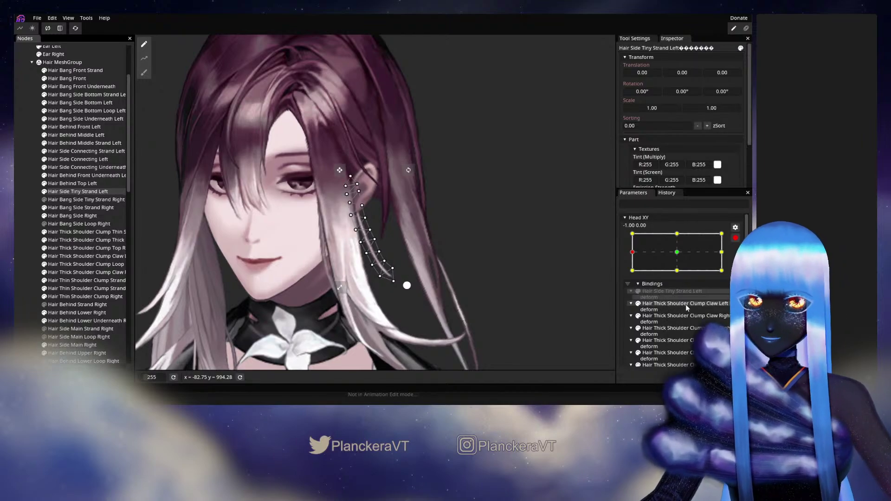
- Deselect the tiny strand, stop editing and move Head XY around -1.00, 0.00 to check the strand without its own deform
left_click(451, 245)
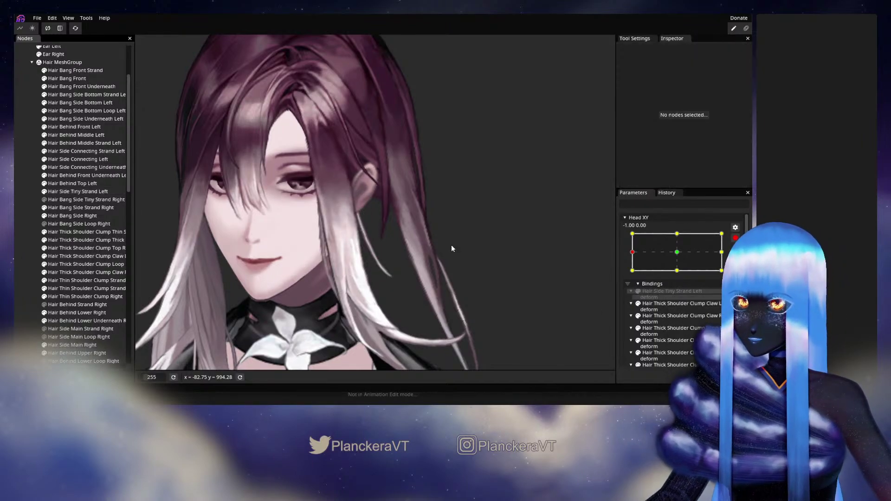
scroll(450, 253, "down", 4)
left_click(735, 238)
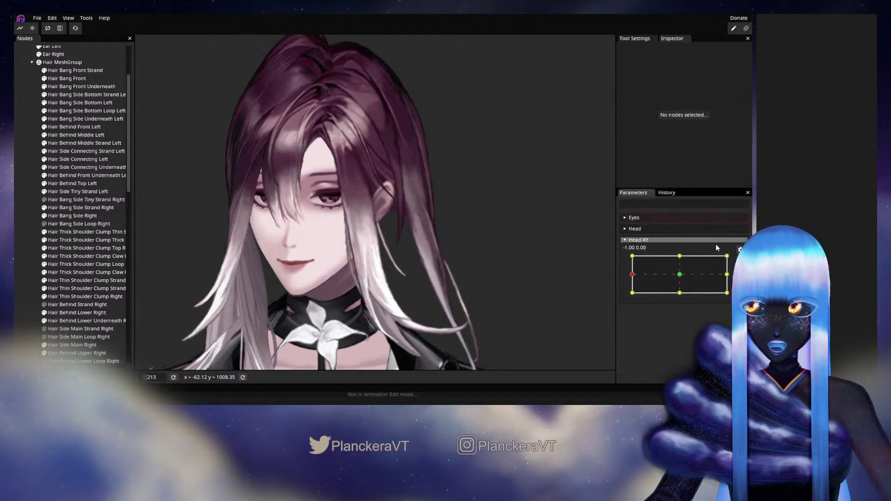
mouse_move(633, 274)
left_mouse_down()
mouse_move(680, 275)
mouse_move(626, 275)
left_mouse_up()
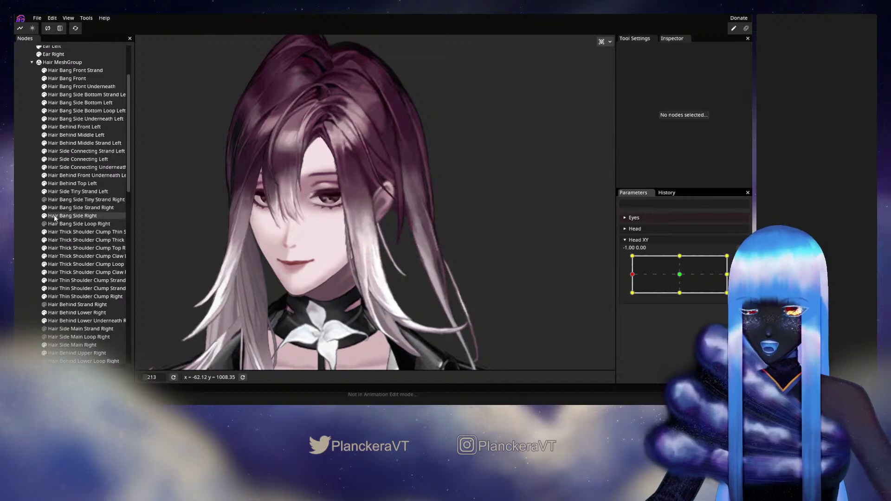
- Reopen the -1.00, 0.00 keypoint with Hair Side Tiny Strand Left selected and shift individual vertices in its lower half to smooth the curve
left_click(72, 192)
scroll(437, 280, "up", 5)
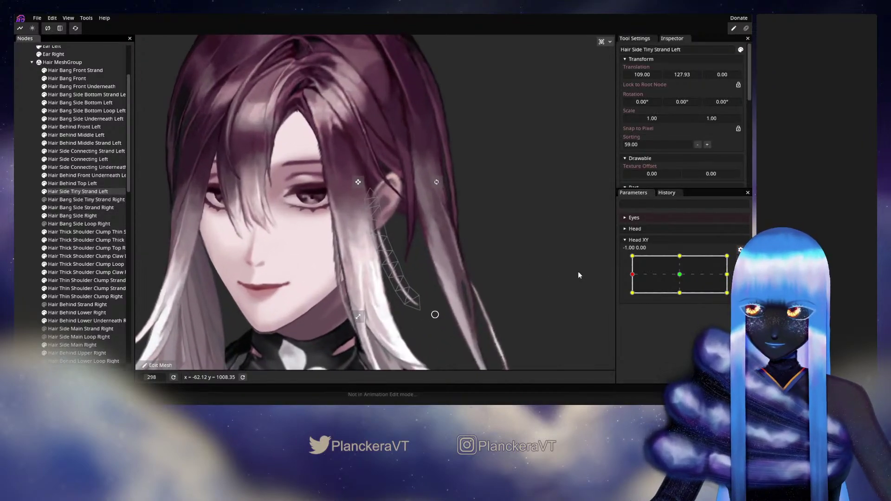
mouse_move(632, 274)
left_mouse_down()
mouse_move(674, 275)
mouse_move(627, 279)
left_mouse_up()
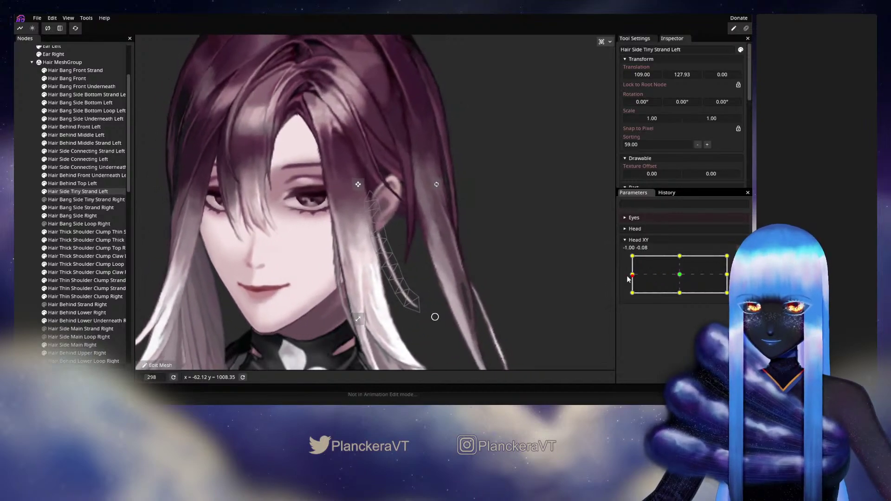
left_click(740, 260)
scroll(446, 272, "up", 4)
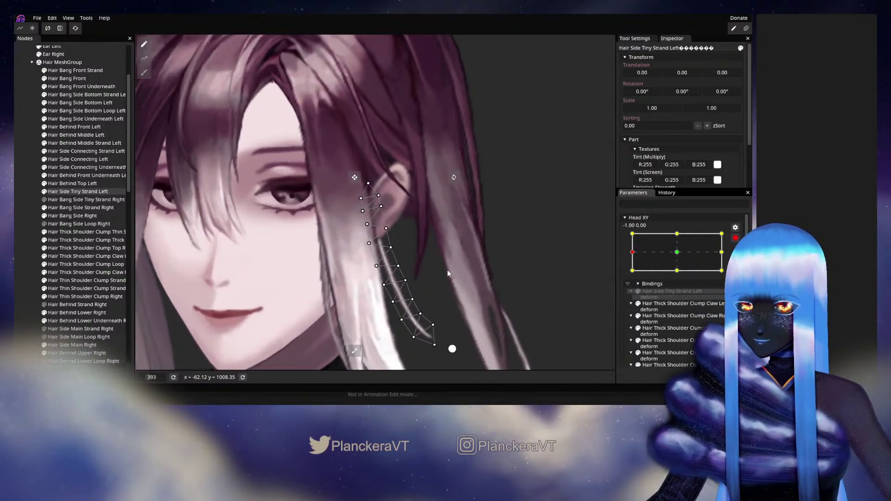
scroll(408, 232, "up", 1)
left_click(386, 241)
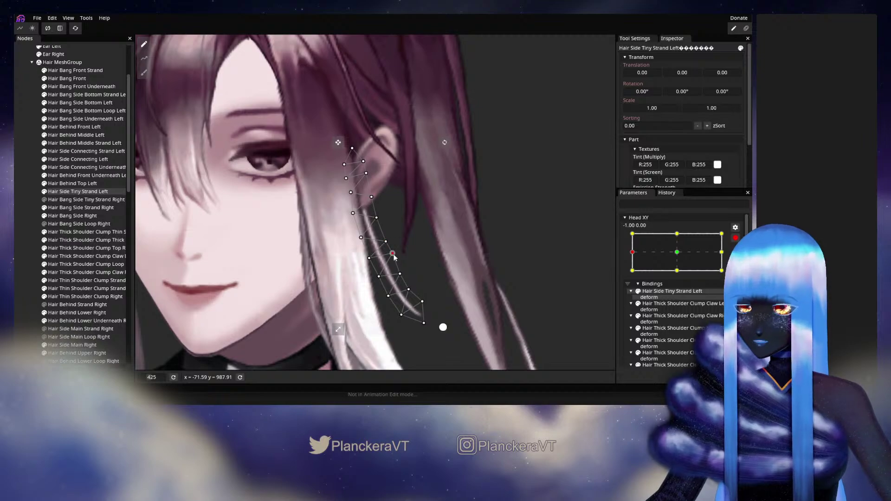
left_click_drag(369, 259, 371, 263)
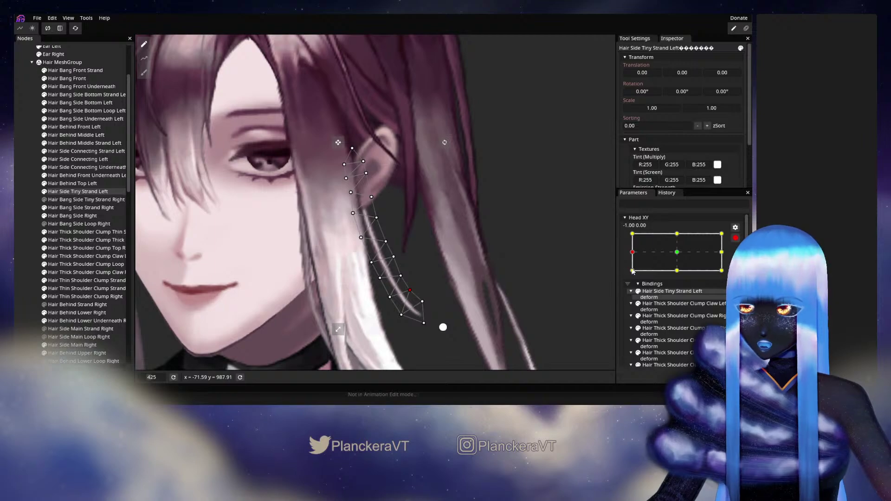
- Shift individual vertices on both edges of the tiny strand, from beside the ear down to its lower half, to even out the mesh
left_click_drag(418, 229, 431, 248)
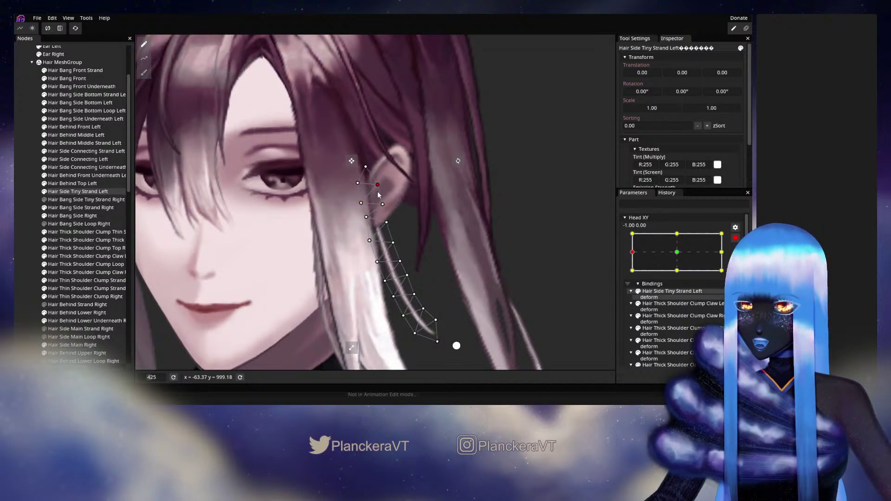
left_click(368, 220)
left_click(388, 225)
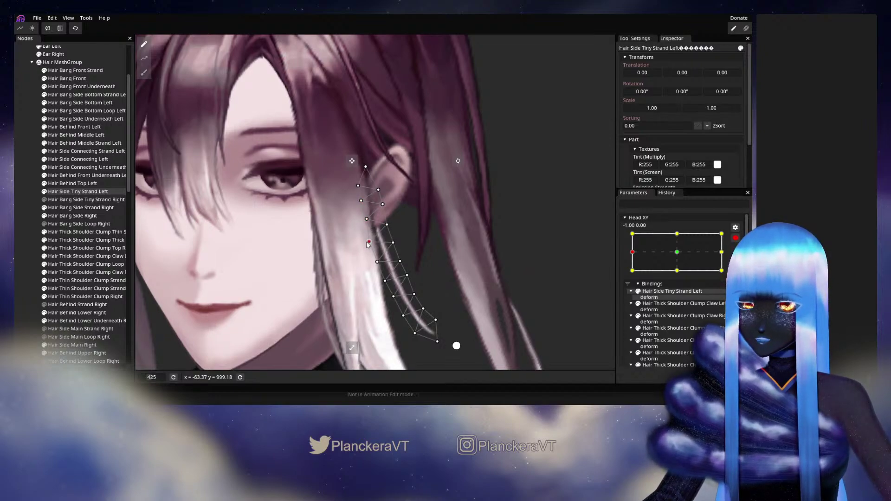
left_click(393, 246)
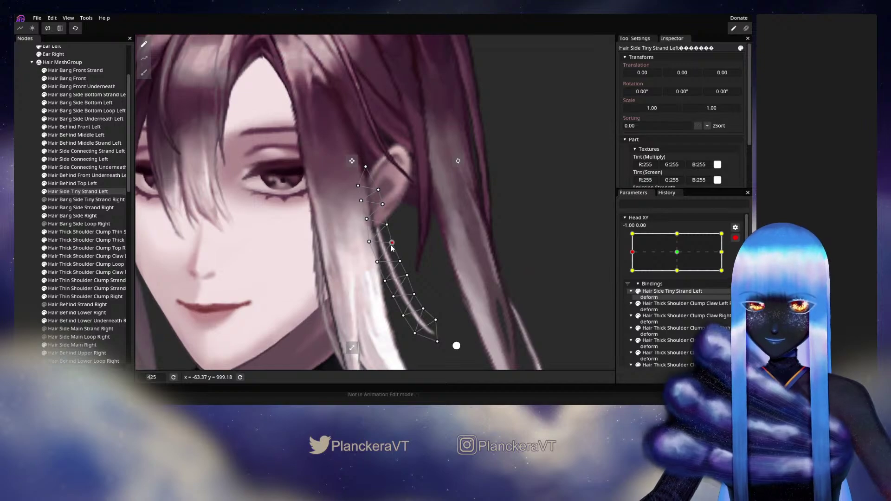
left_click(408, 277)
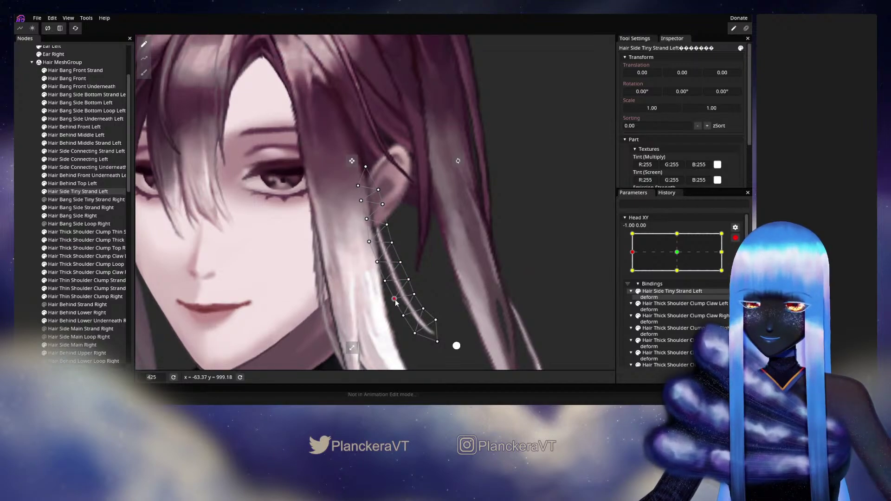
- Deselect the tiny strand, stop editing and move Head XY slightly around -1.00, 0.00 to check the reshaped strand's motion
left_click(26, 200)
scroll(436, 247, "down", 2)
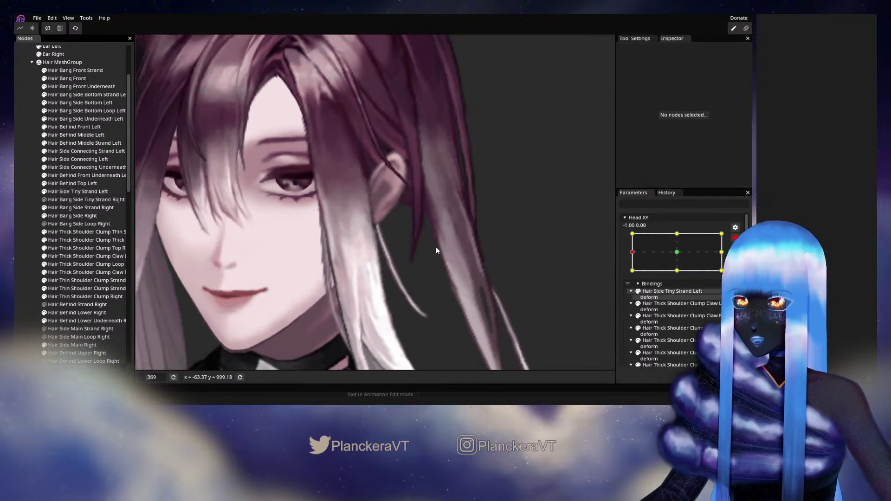
scroll(436, 253, "down", 6)
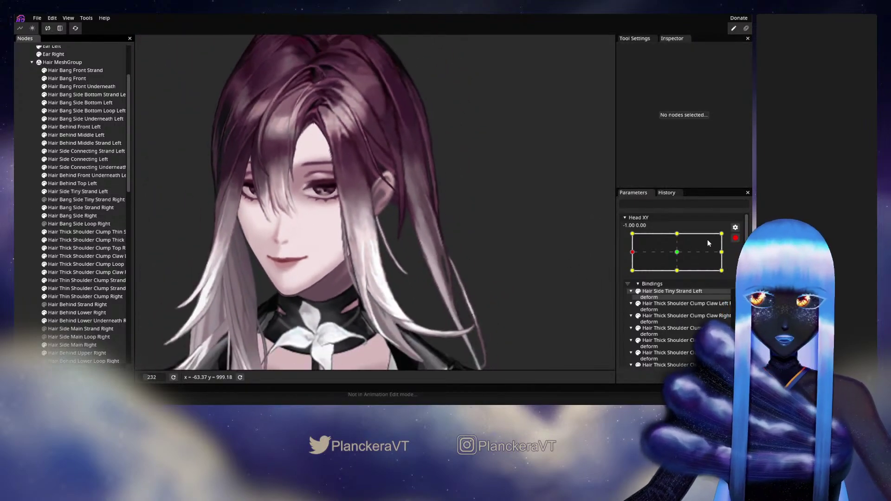
left_click(735, 238)
mouse_move(632, 274)
left_mouse_down()
mouse_move(676, 277)
mouse_move(631, 274)
left_mouse_up()
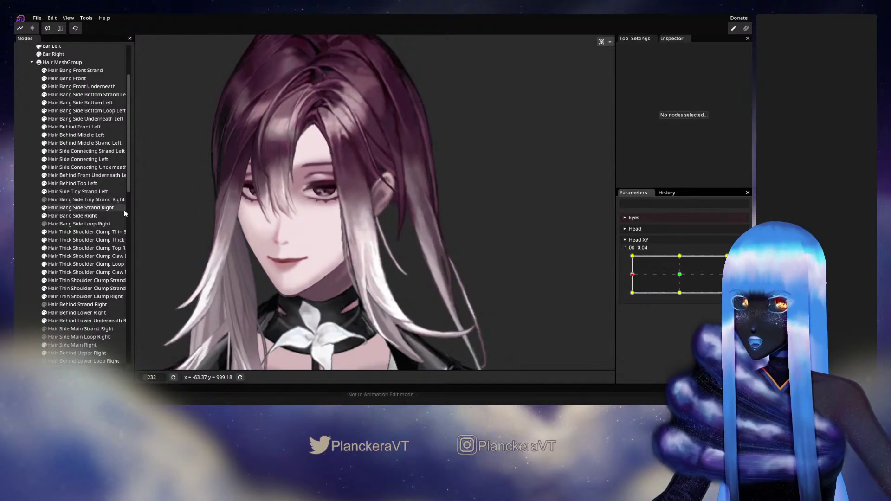
- Reselect Hair Side Tiny Strand Left, reopen the -1.00, 0.00 keypoint and fine-tune its upper and middle vertices beside and below the ear
left_click(87, 191)
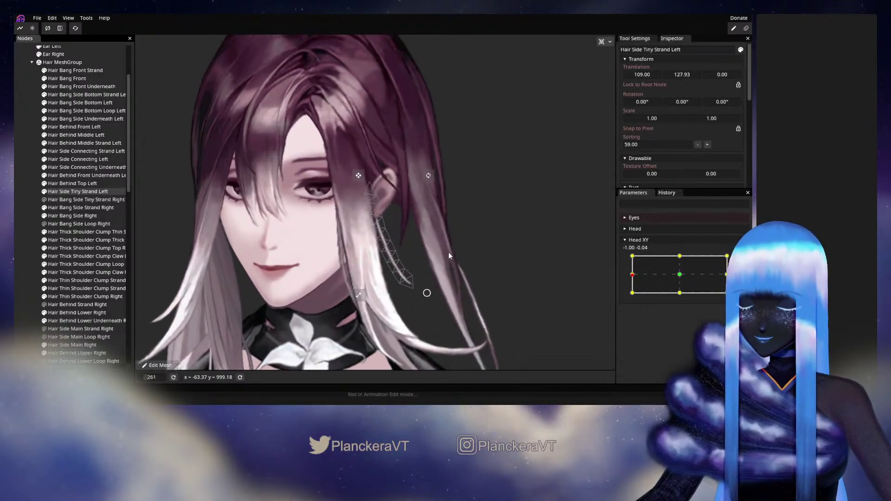
scroll(448, 252, "up", 5)
mouse_move(632, 275)
left_mouse_down()
mouse_move(681, 277)
mouse_move(632, 275)
left_mouse_up()
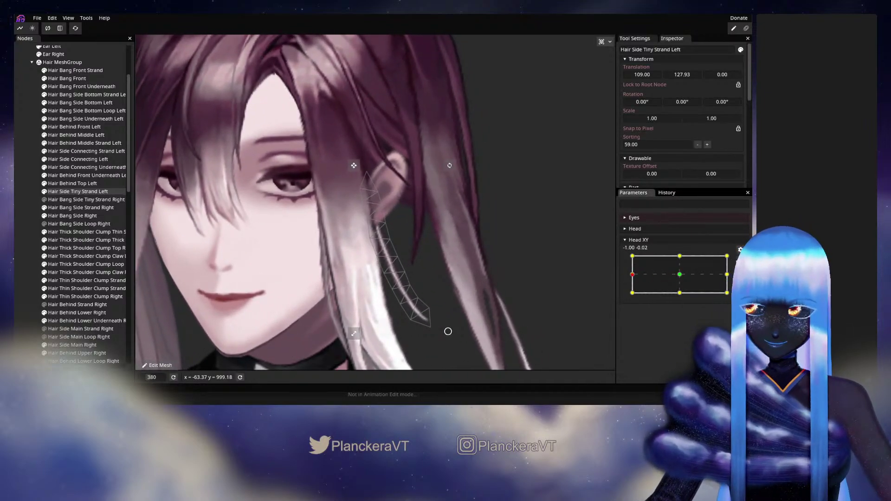
left_click(740, 259)
scroll(384, 257, "up", 3)
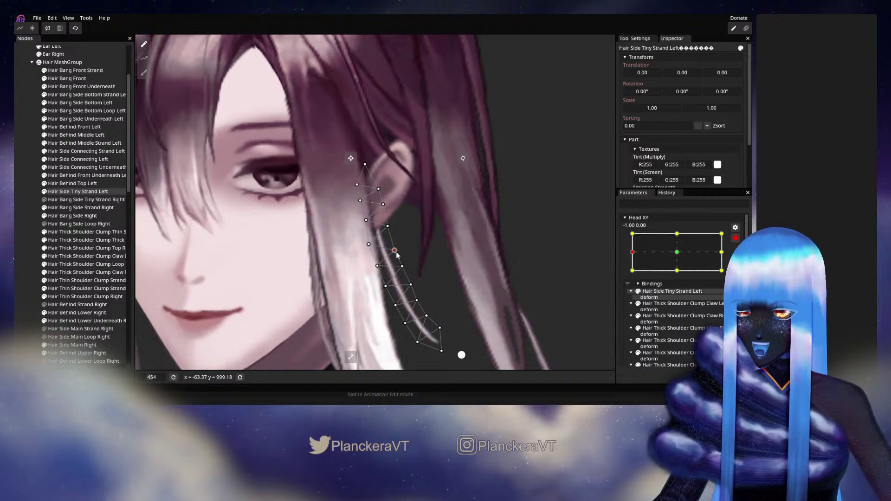
left_click(402, 267)
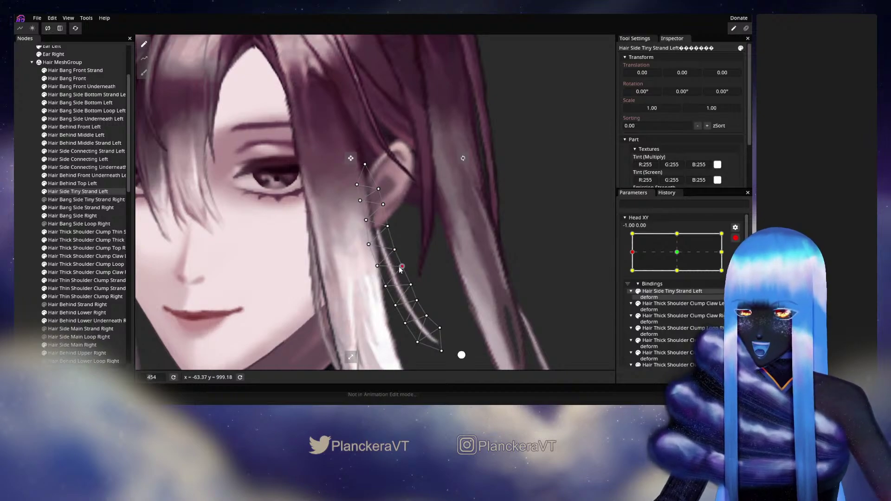
left_click(386, 288)
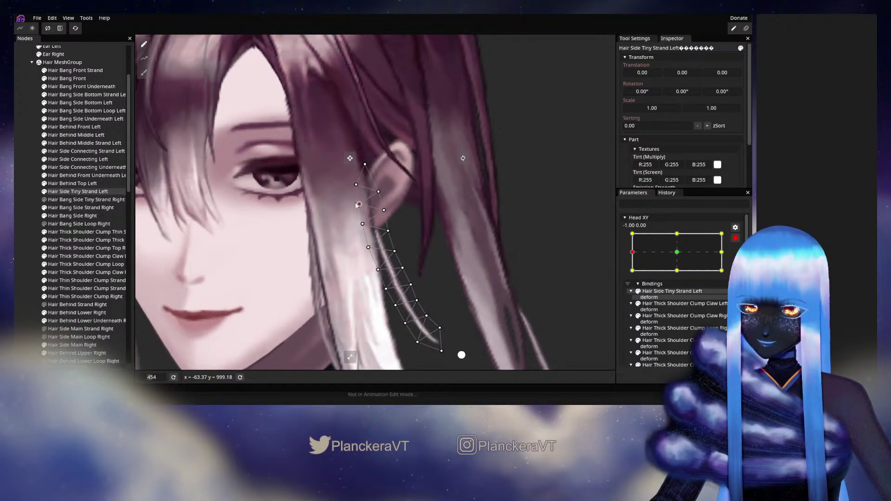
left_click(385, 210)
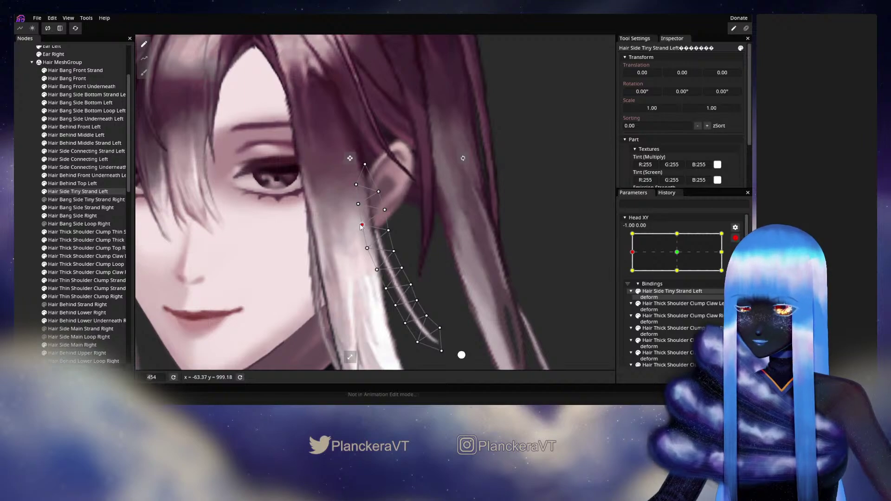
- Deselect the tiny strand and check how it sits against the whole head at the -1.00, 0.00 keypoint
left_click(26, 202)
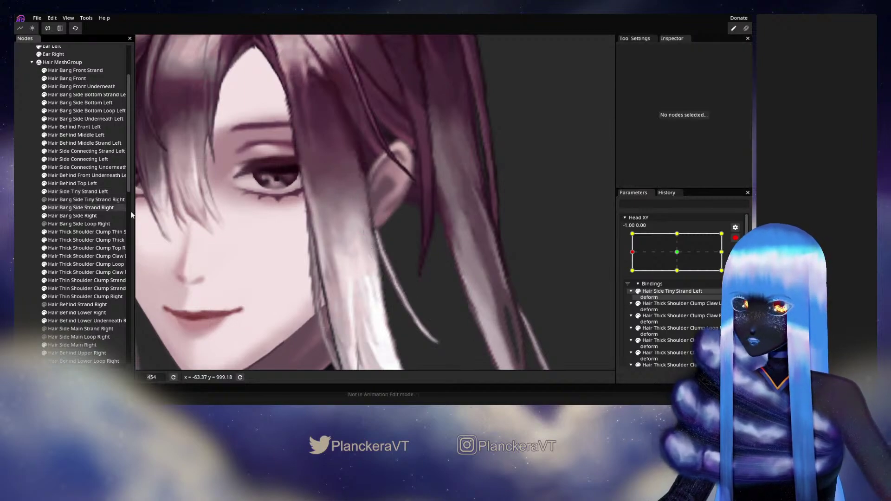
scroll(318, 227, "down", 7)
scroll(288, 224, "down", 5)
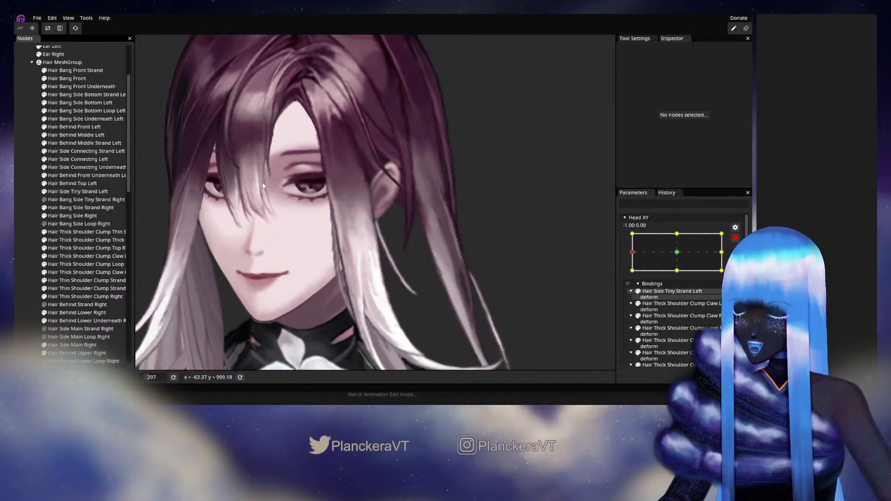
scroll(336, 233, "down", 2)
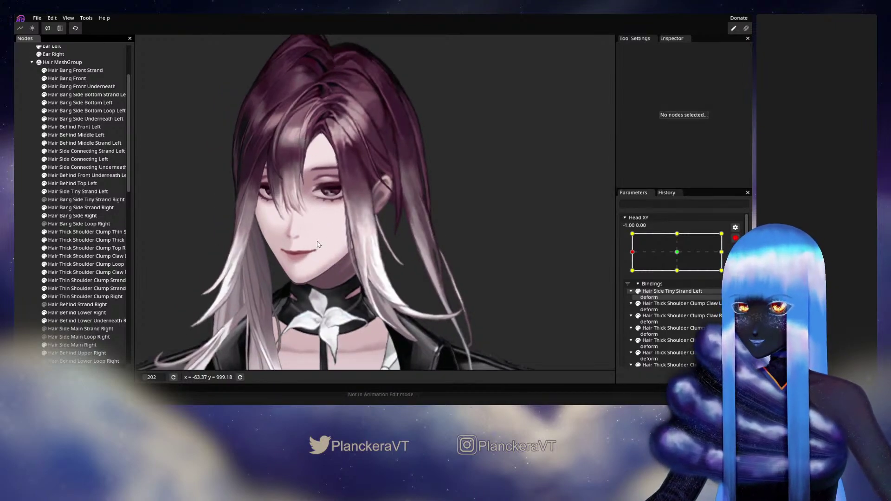
- Stop editing, move Head XY to -1.00, -0.15 and examine the tiny strand against the whole head and up close
scroll(372, 183, "down", 2)
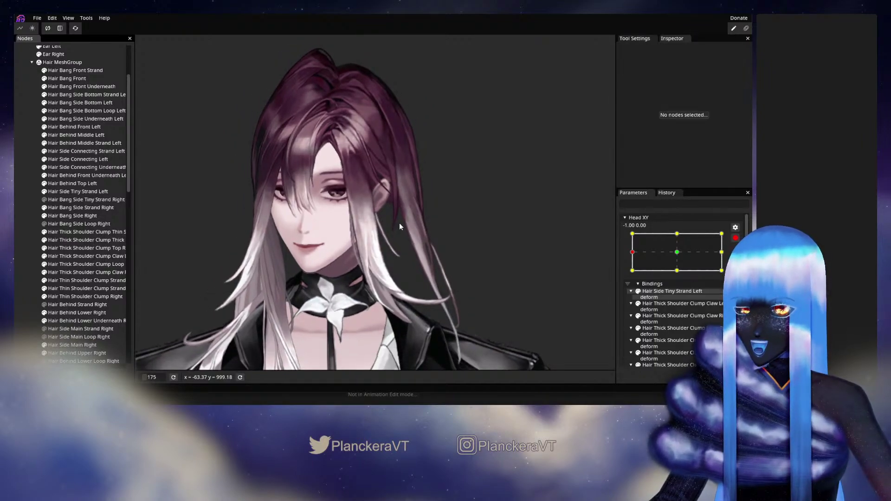
scroll(387, 247, "down", 2)
scroll(644, 279, "up", 1)
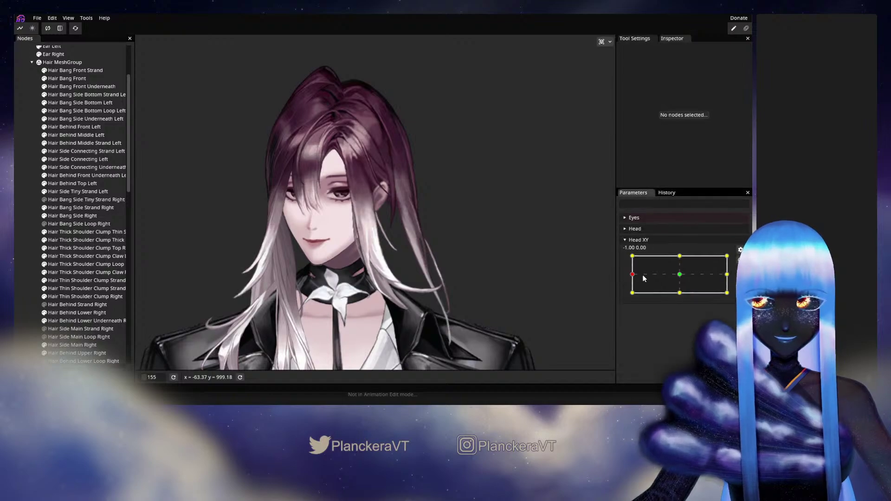
mouse_move(633, 274)
left_mouse_down()
mouse_move(681, 277)
mouse_move(632, 280)
left_mouse_up()
scroll(440, 285, "up", 5)
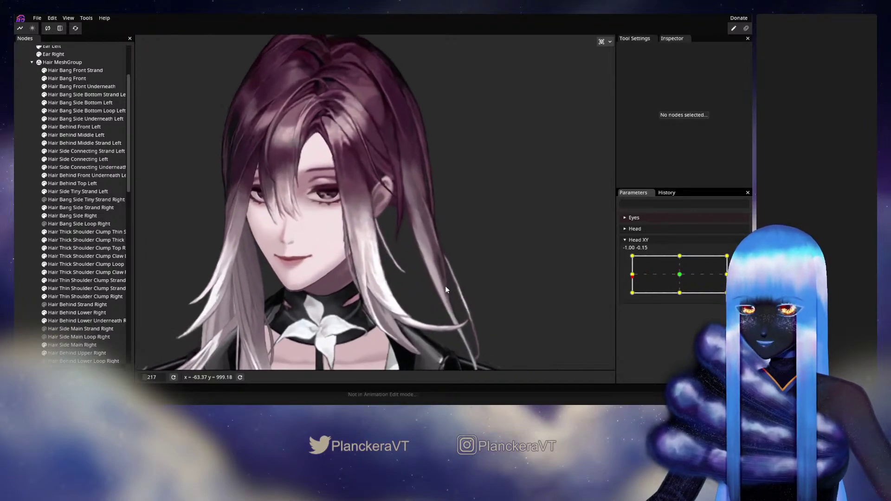
scroll(400, 249, "up", 1)
scroll(272, 215, "up", 2)
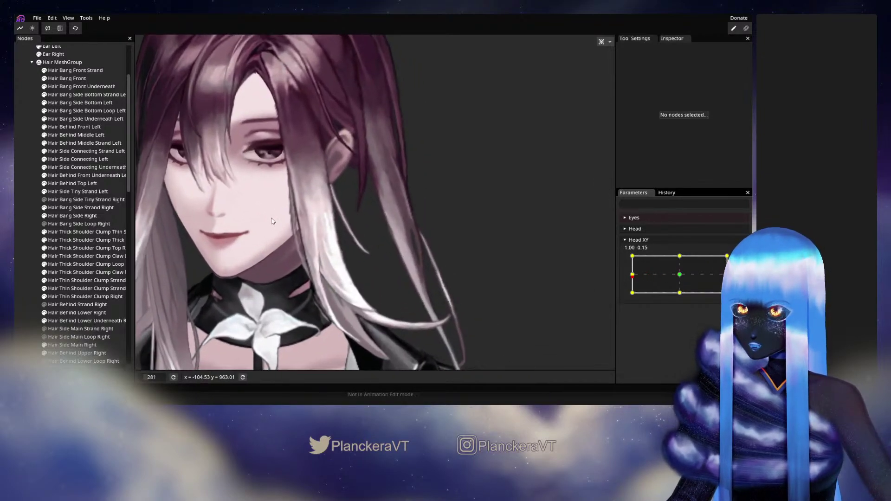
scroll(272, 214, "up", 1)
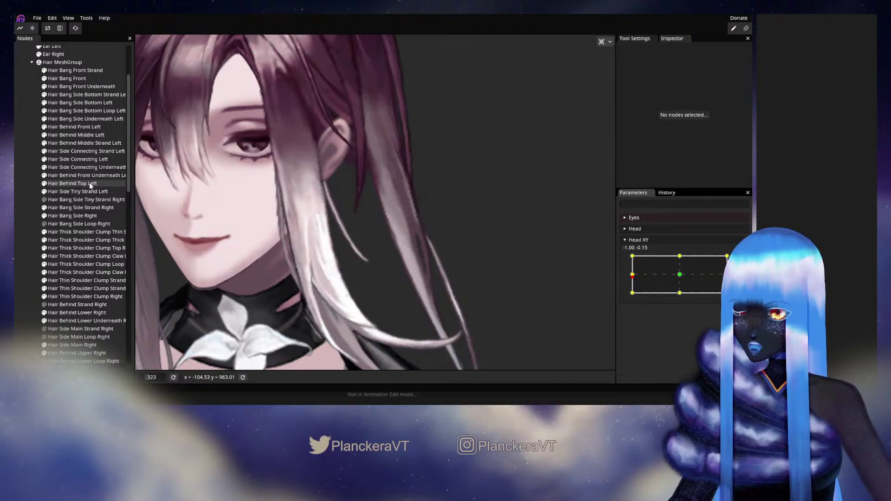
scroll(293, 256, "up", 1)
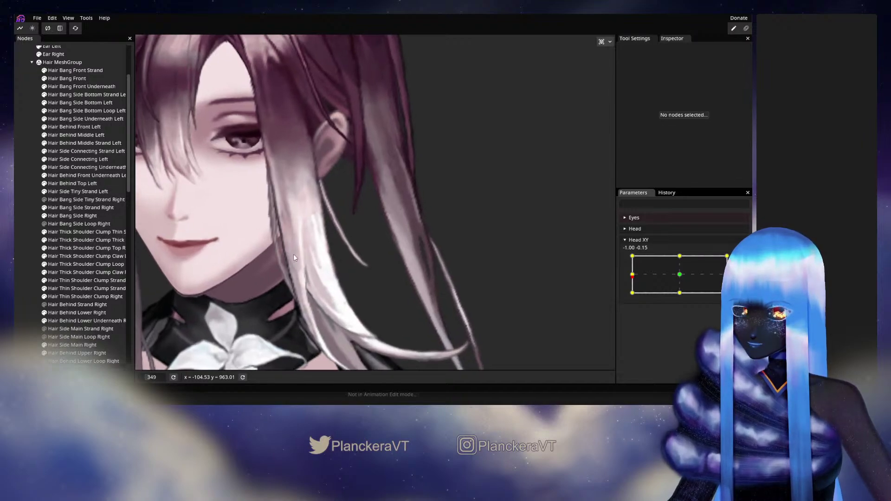
- Reselect Hair Side Tiny Strand Left, reopen the Head XY keypoint at -1.00, 0.00 and nudge the strand's lower vertices to smooth its curve
left_click(69, 191)
scroll(434, 269, "up", 2)
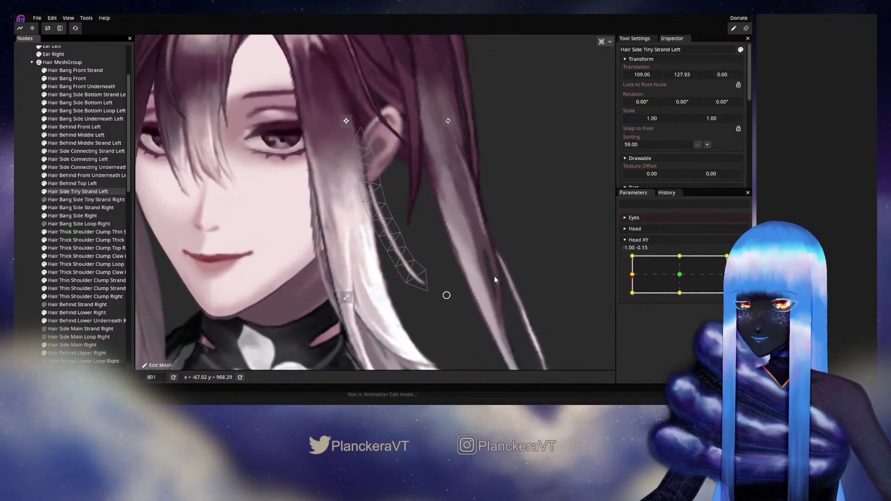
scroll(494, 279, "up", 1)
mouse_move(633, 275)
left_mouse_down()
mouse_move(677, 277)
mouse_move(631, 276)
left_mouse_up()
left_click(739, 260)
scroll(427, 321, "up", 3)
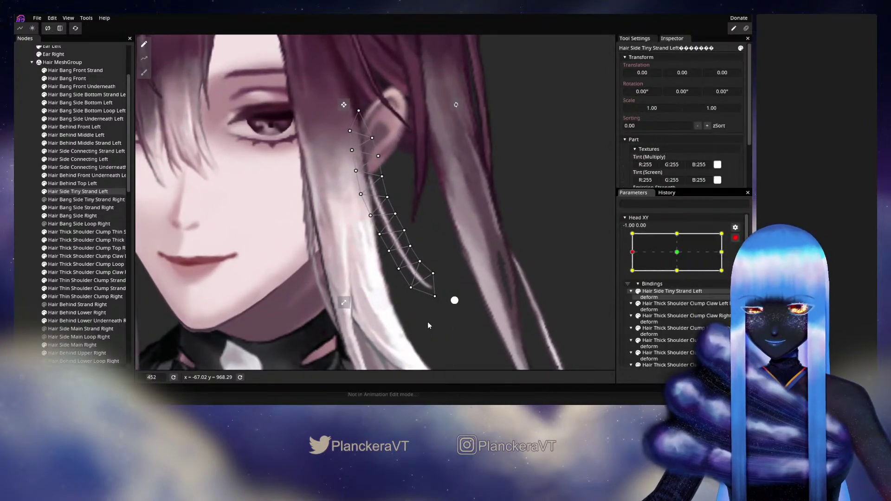
left_click_drag(428, 321, 427, 281)
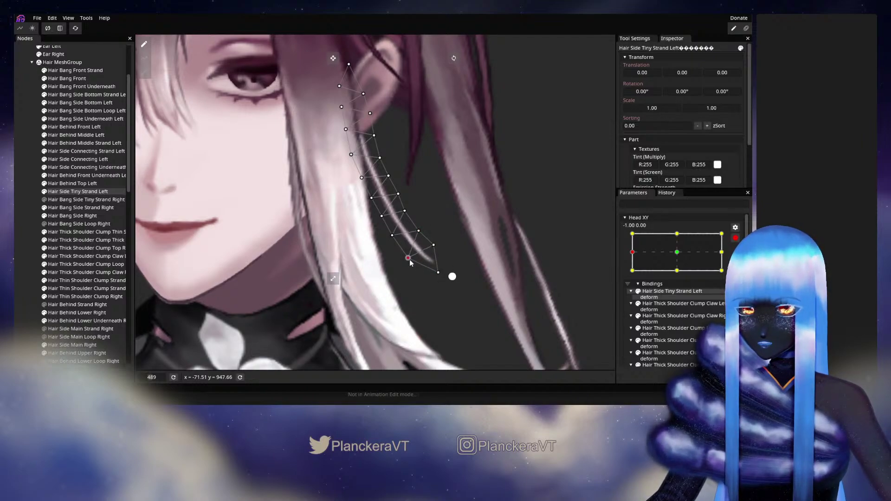
left_click_drag(405, 212, 407, 215)
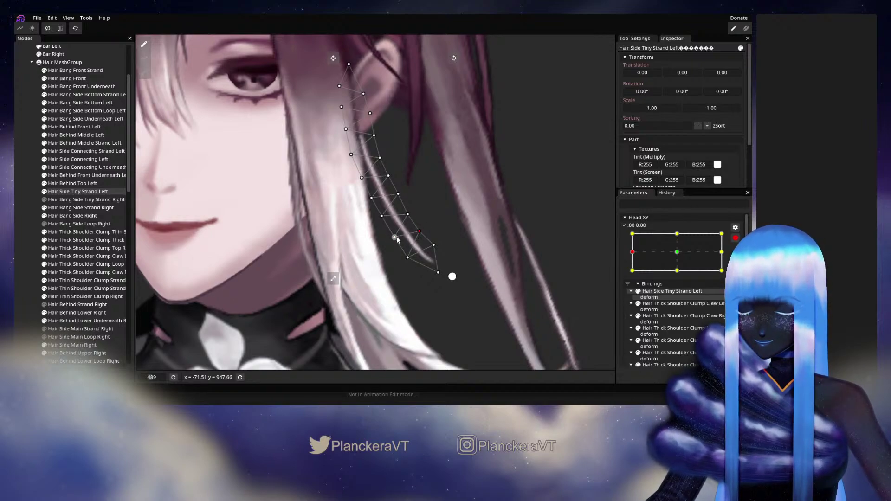
- Deselect the tiny strand, stop editing and move Head XY down to -1.00, -1.00 to check the strand's motion
left_click(16, 192)
scroll(496, 286, "down", 6)
scroll(496, 289, "down", 8)
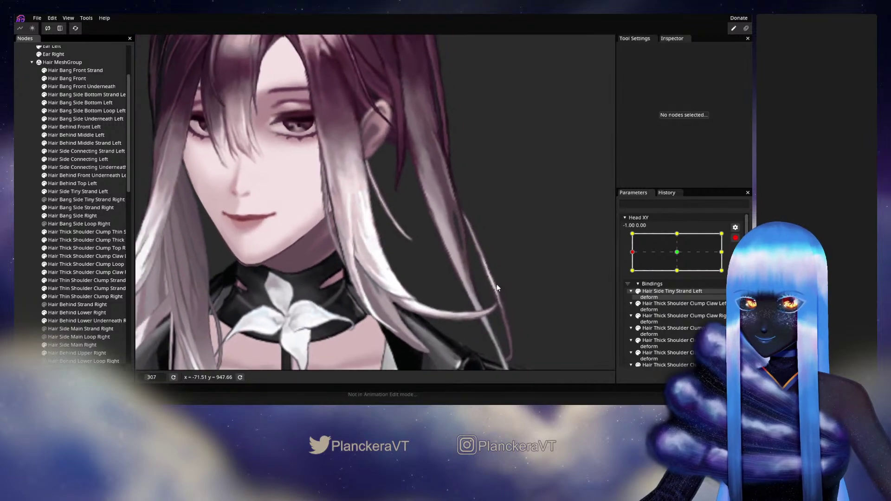
scroll(512, 298, "down", 3)
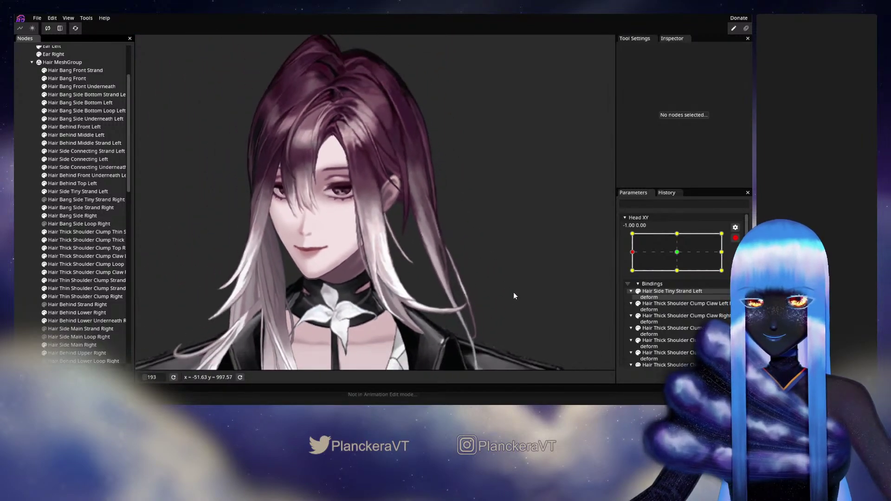
left_click(735, 238)
left_click_drag(631, 275, 630, 302)
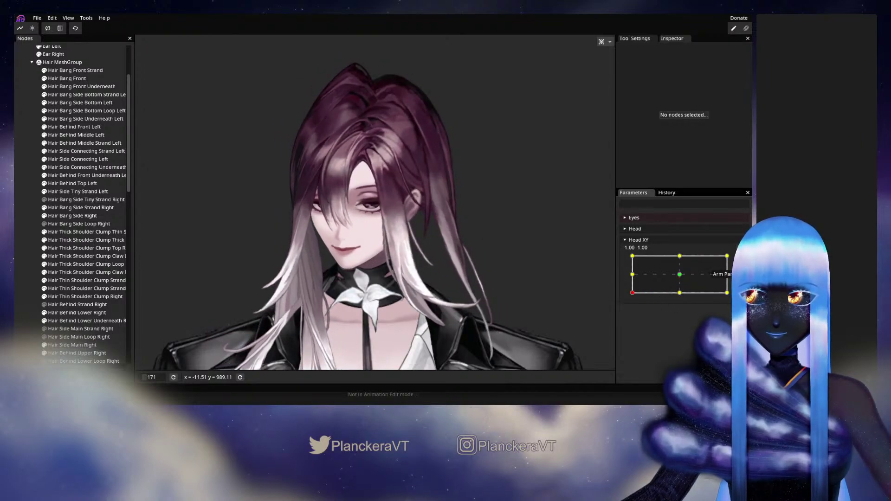
- Select Hair Side Tiny Strand Left and move Head XY around the -1.00, -1.00 keypoint to inspect how the strand follows the head
left_click(735, 260)
scroll(386, 264, "up", 2)
scroll(387, 264, "up", 1)
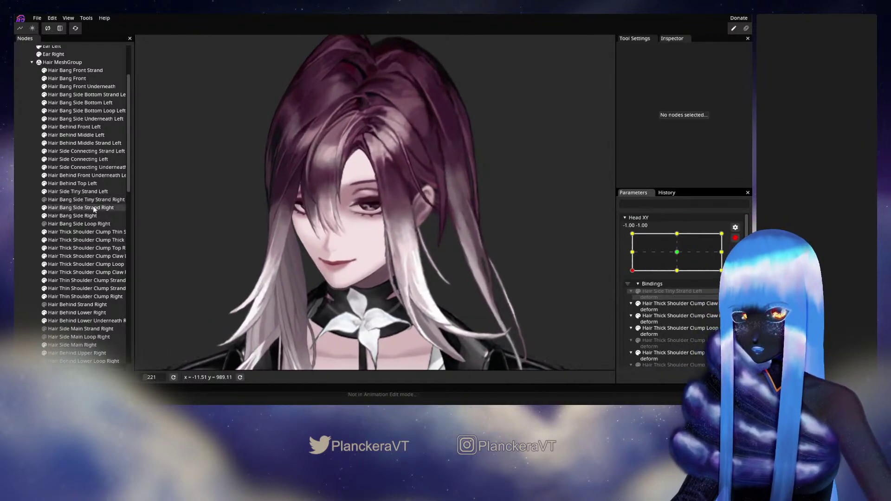
left_click(80, 192)
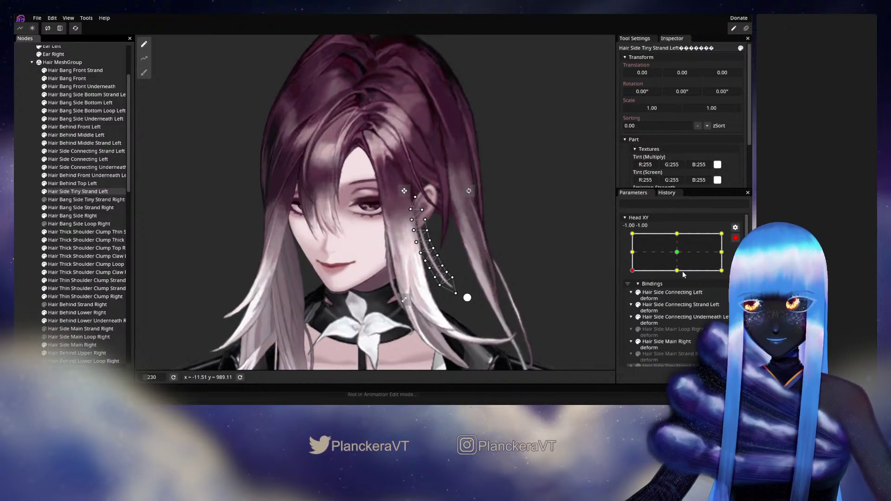
scroll(534, 286, "up", 2)
scroll(533, 285, "up", 2)
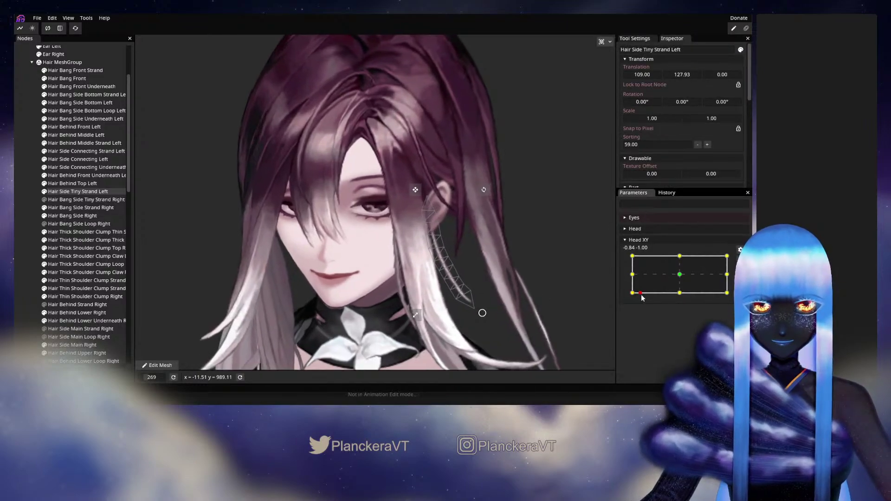
mouse_move(632, 292)
left_mouse_down()
mouse_move(683, 297)
mouse_move(641, 296)
mouse_move(671, 297)
mouse_move(679, 277)
mouse_move(682, 298)
mouse_move(683, 287)
mouse_move(680, 300)
mouse_move(632, 304)
left_mouse_up()
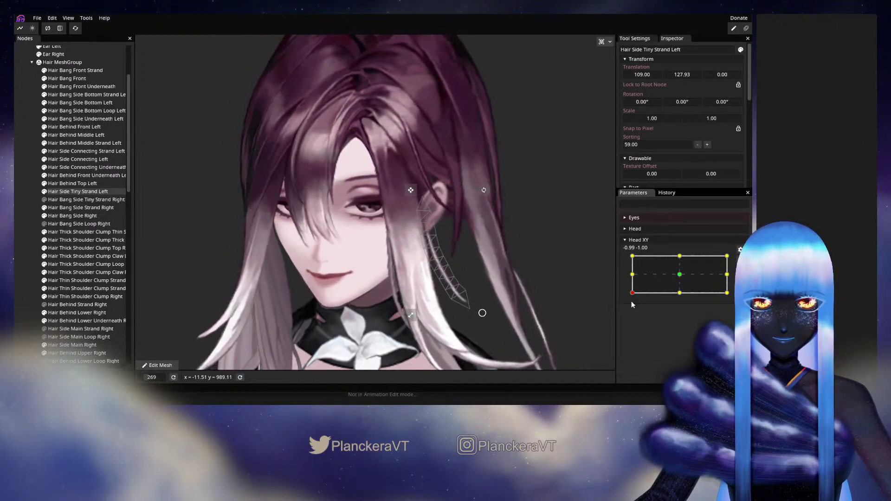
scroll(542, 280, "up", 5)
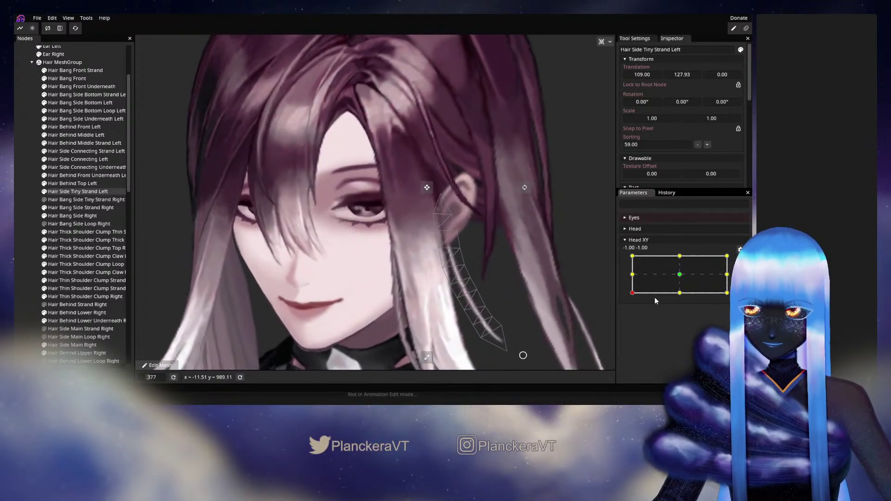
left_click(631, 290)
- Try unsetting the deform binding of Hair Side Tiny Strand Left at the Head XY keypoints -1.00, 0.00 and 0.00, -1.00
mouse_move(631, 292)
left_mouse_down()
mouse_move(630, 275)
mouse_move(681, 279)
mouse_move(630, 276)
left_mouse_up()
left_click(740, 261)
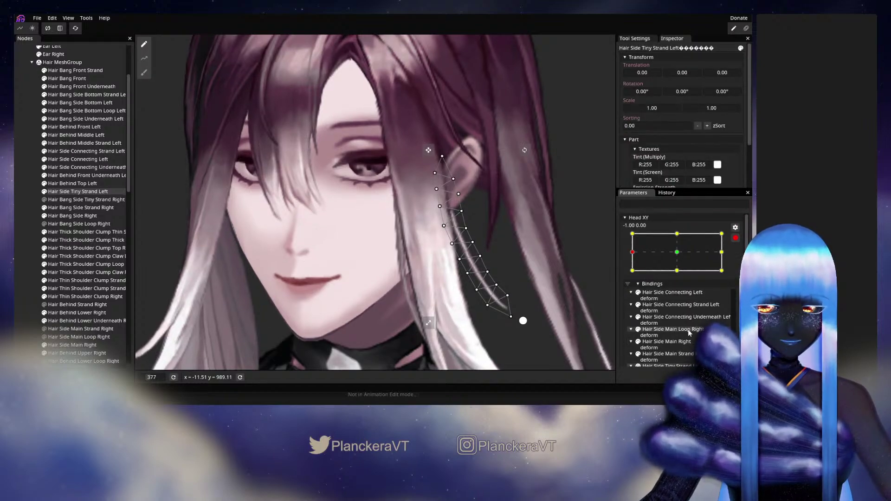
scroll(689, 334, "down", 2)
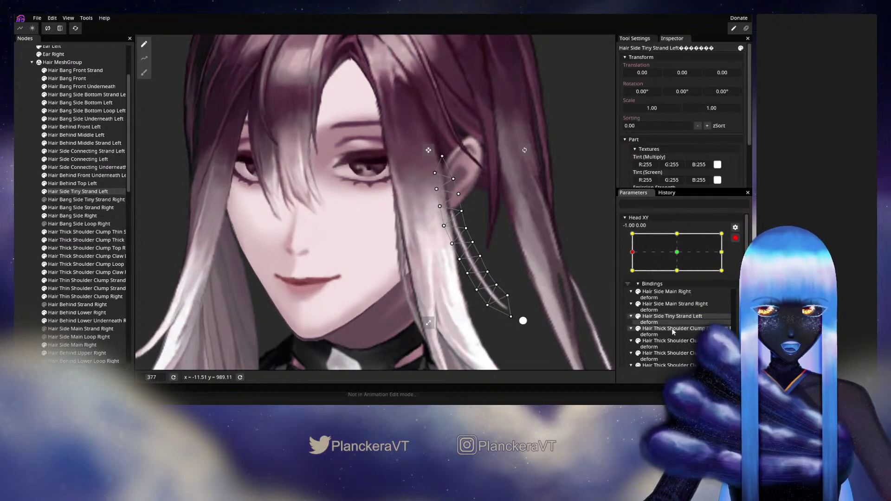
right_click(679, 341)
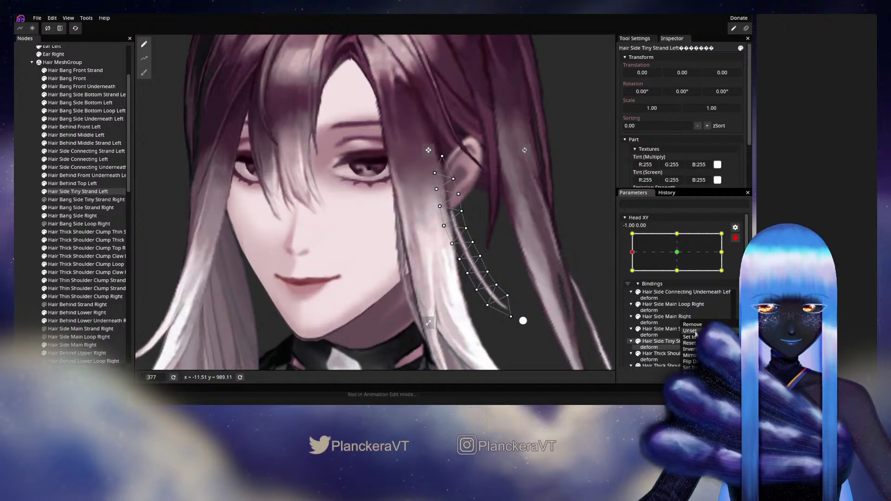
left_click(695, 333)
left_click(677, 271)
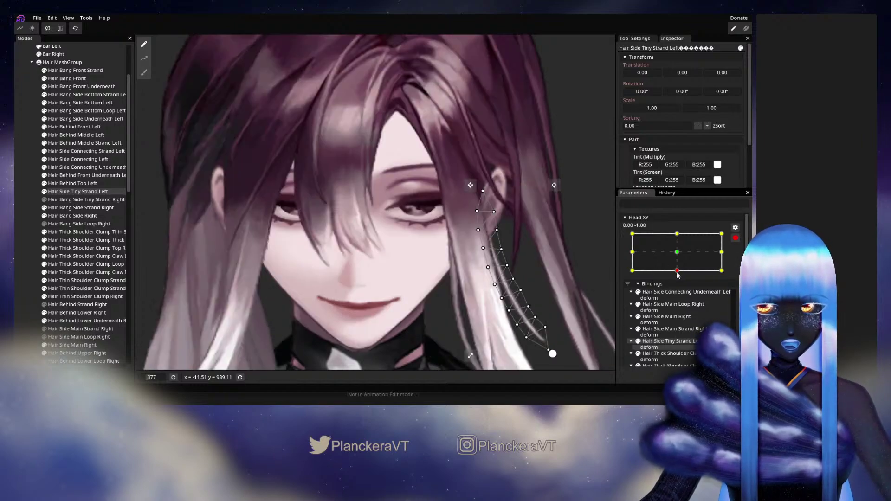
right_click(679, 341)
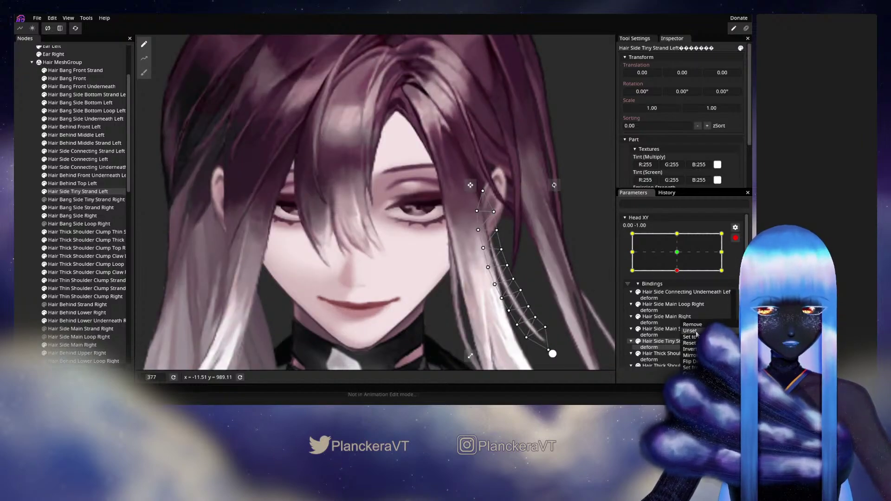
left_click(695, 331)
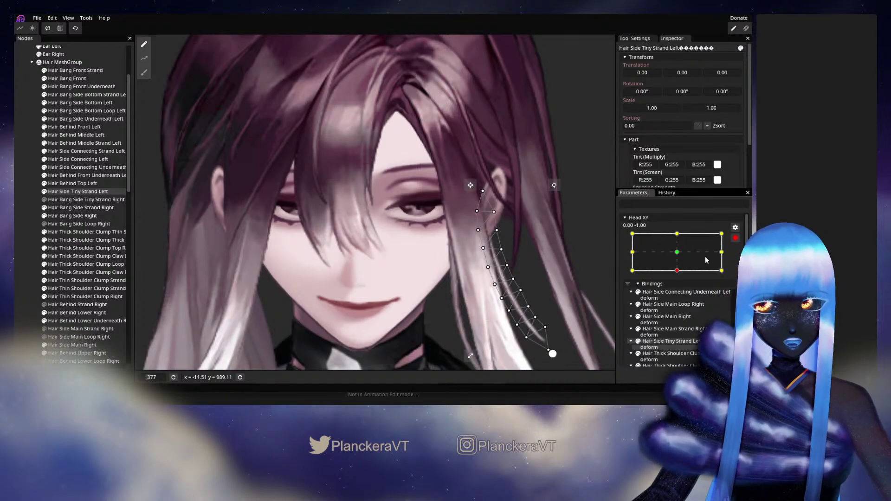
- Go through the lower, left and upper Head XY keypoints to the center, comparing the tiny strand's shape at each
left_click(721, 271)
left_click(676, 271)
left_click(631, 271)
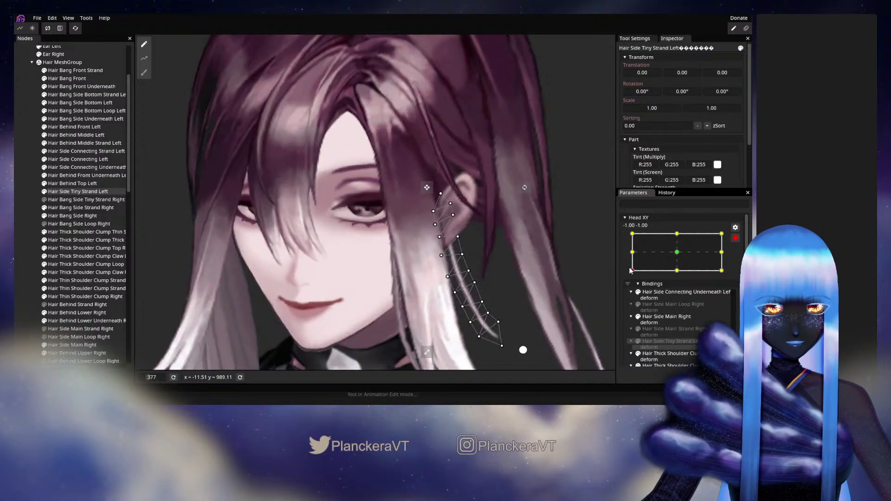
left_click(630, 252)
left_click(631, 235)
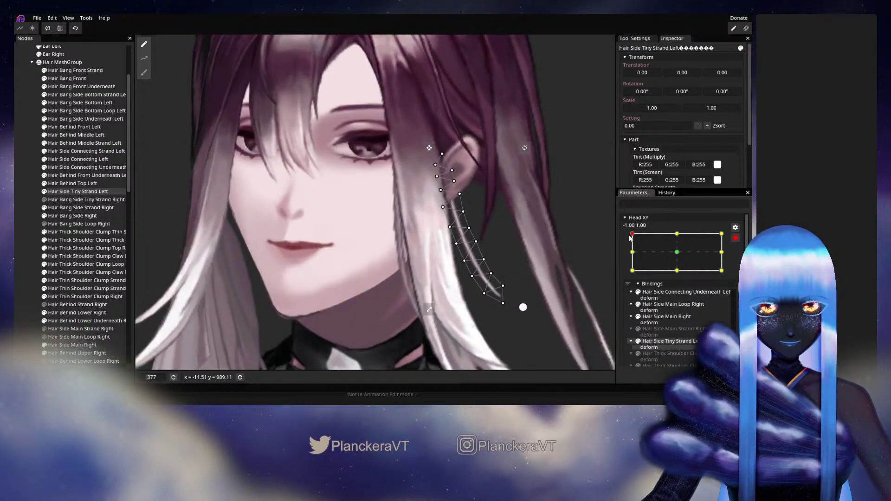
left_click(677, 234)
left_click(676, 252)
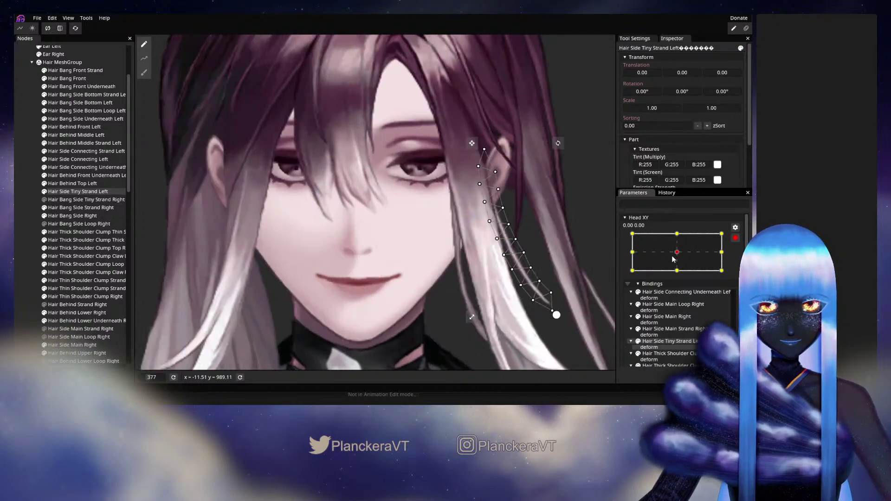
- Try unsetting the tiny strand's deform at -1.00, 1.00 and compare its shape at the 0.00, 1.00 and -1.00, 0.00 keypoints
left_click(631, 233)
right_click(677, 345)
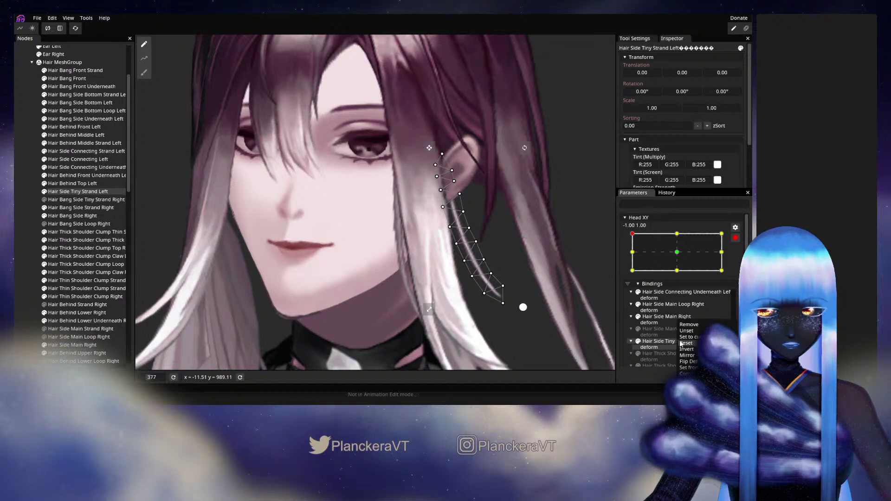
left_click(687, 331)
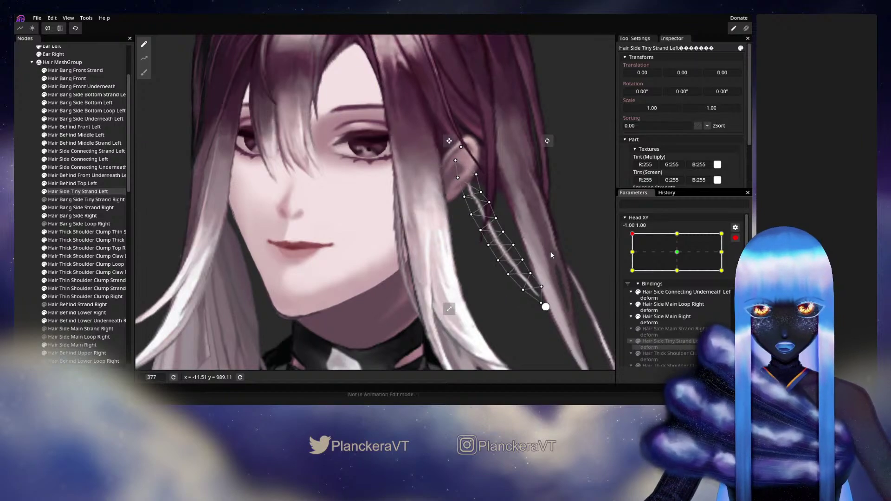
left_click(673, 236)
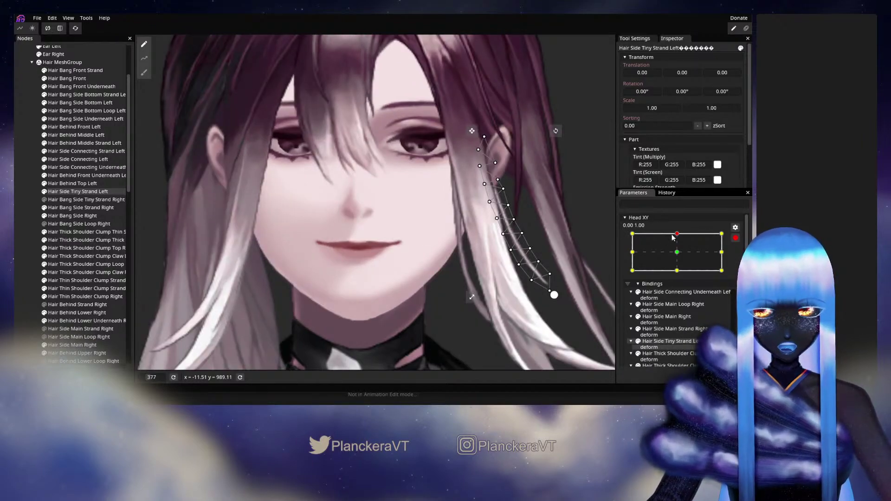
left_click(632, 252)
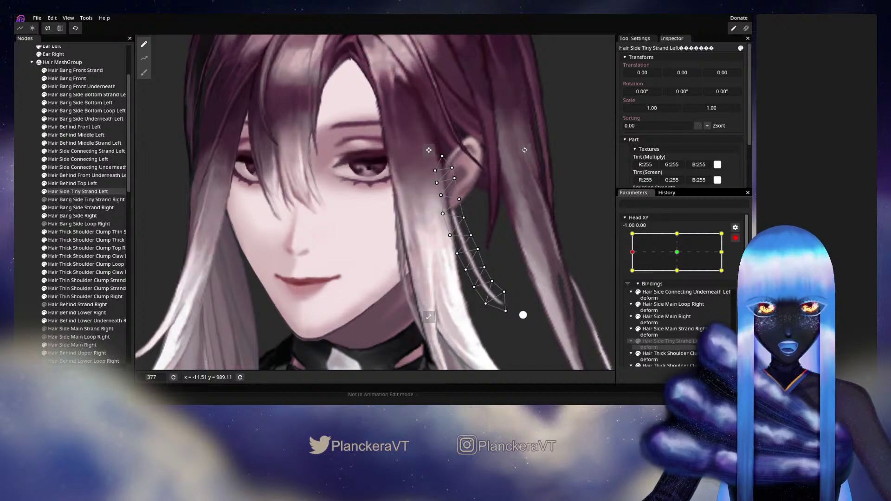
- Stop editing and move Head XY around -1.00, 0.00 and over to the center to check the strand's motion
left_click(735, 238)
left_click_drag(638, 279, 596, 271)
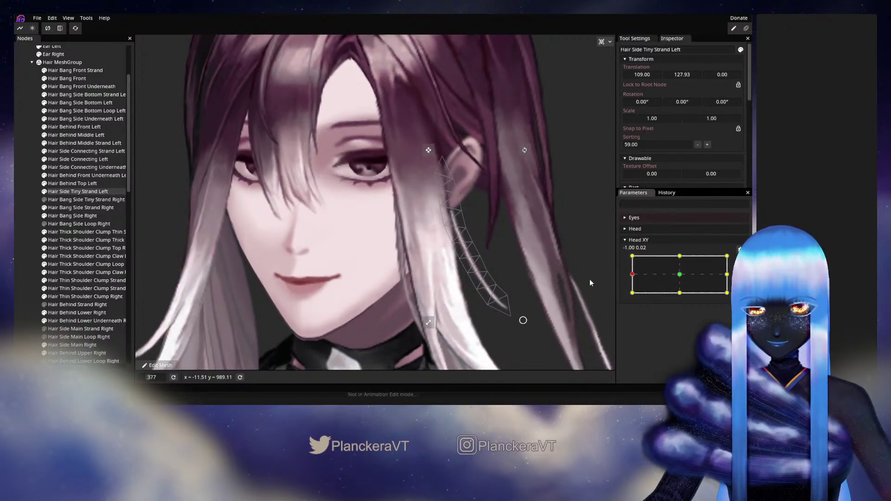
left_click_drag(633, 275, 681, 276)
- Return the deform of Hair Side Tiny Strand Left at the Head XY keypoint -1.00, 0.00 to the strand's center shape
left_click(740, 259)
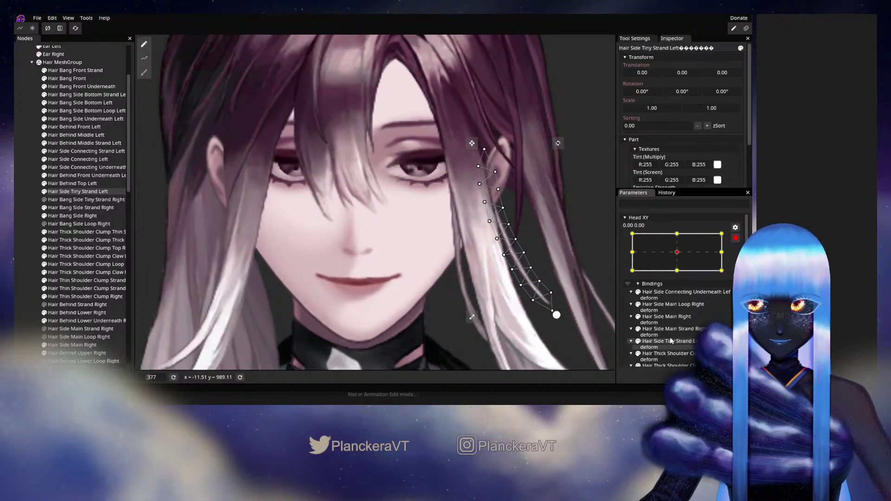
right_click(654, 343)
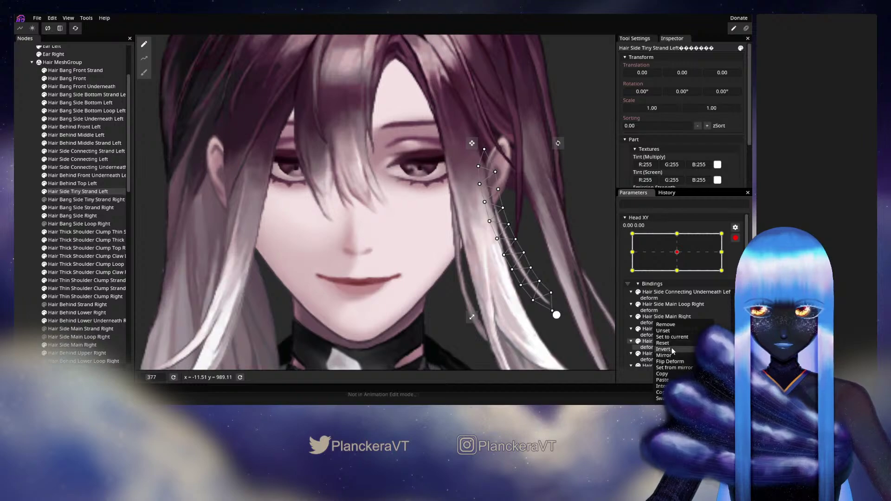
left_click(668, 374)
left_click(640, 260)
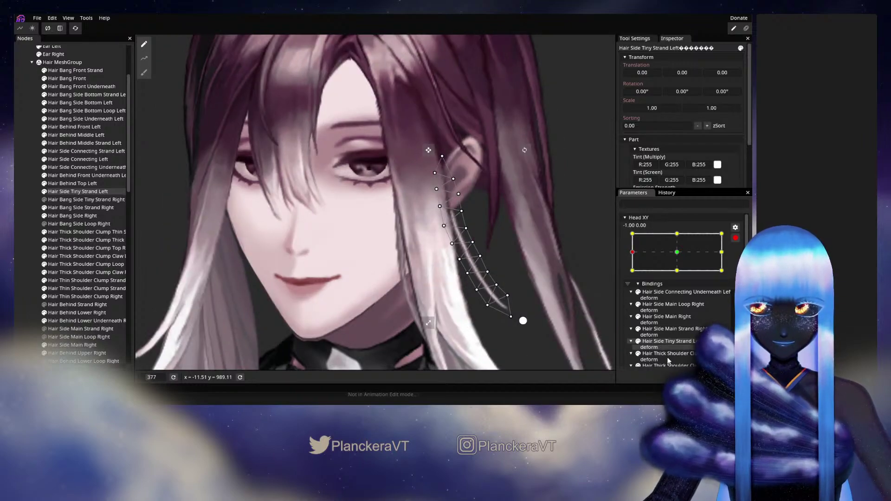
right_click(664, 345)
left_click(671, 344)
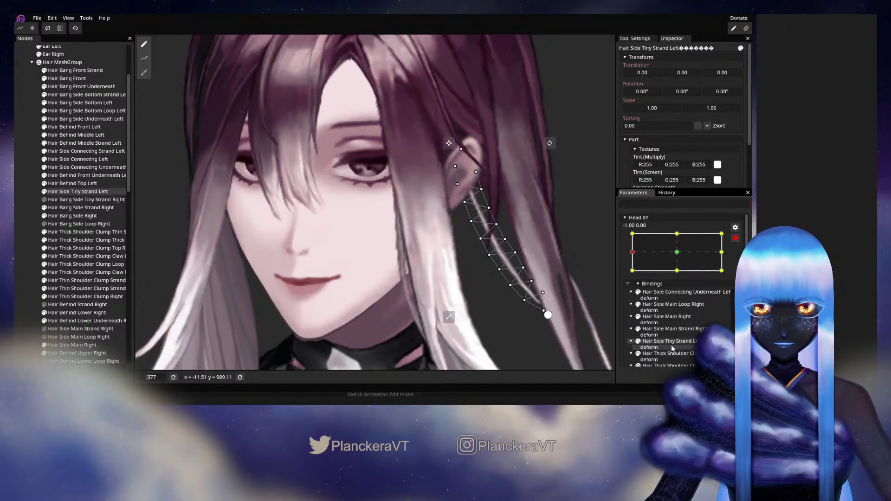
- Shift the whole mesh of Hair Side Tiny Strand Left leftward at Head XY -1.00, 0.00 until it meets the hair in front of the ear, and stop editing
left_click_drag(386, 100, 589, 327)
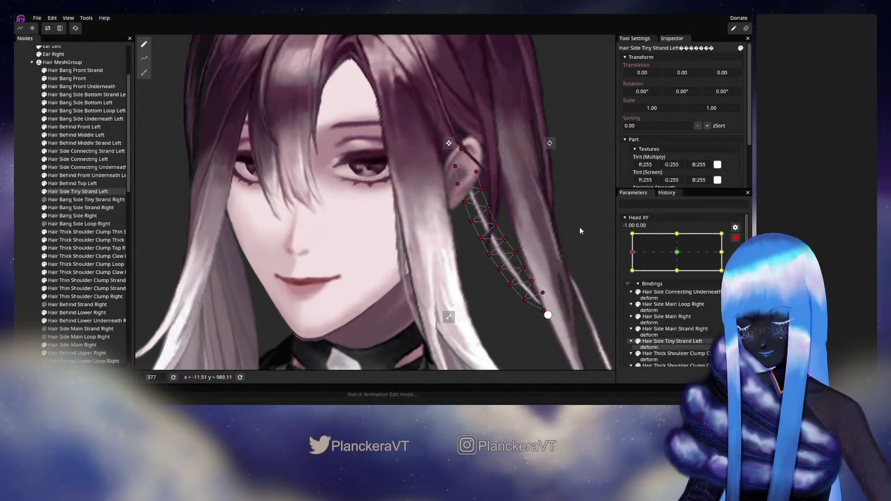
key("Left")
key("Left")
key("Left")
key("Left")
key("Left")
key("Left")
key("Left")
key("Left")
key("Left")
key("Left")
key("Left")
key("Left")
key("Left")
key("Left")
key("Left")
key("Left")
key("Left")
key("Left")
key("Left")
key("Left")
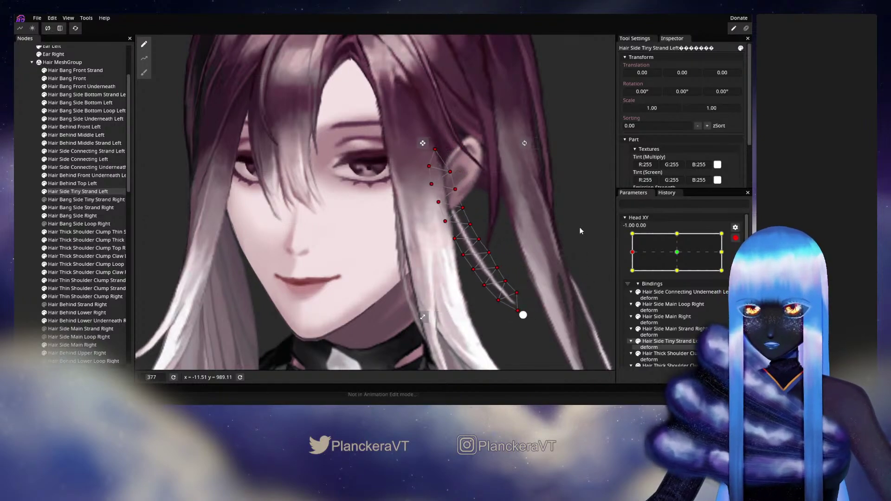
key("Right")
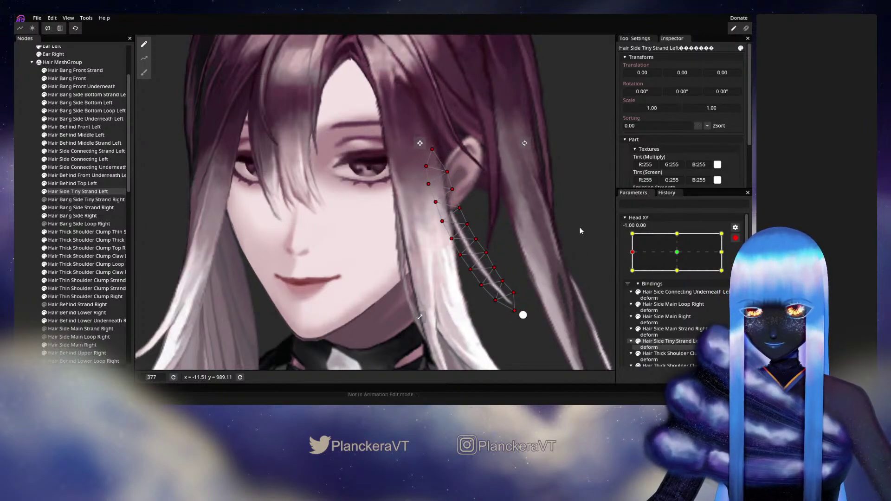
left_click(33, 213)
scroll(463, 263, "down", 3)
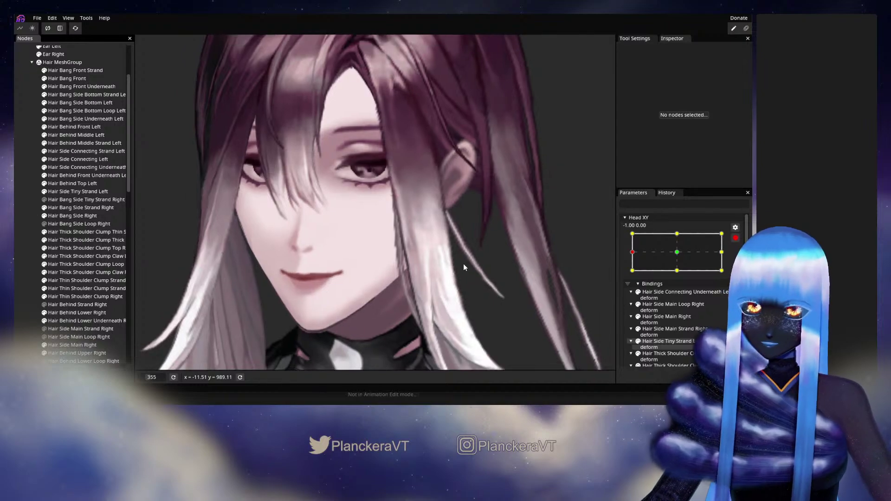
scroll(524, 265, "down", 4)
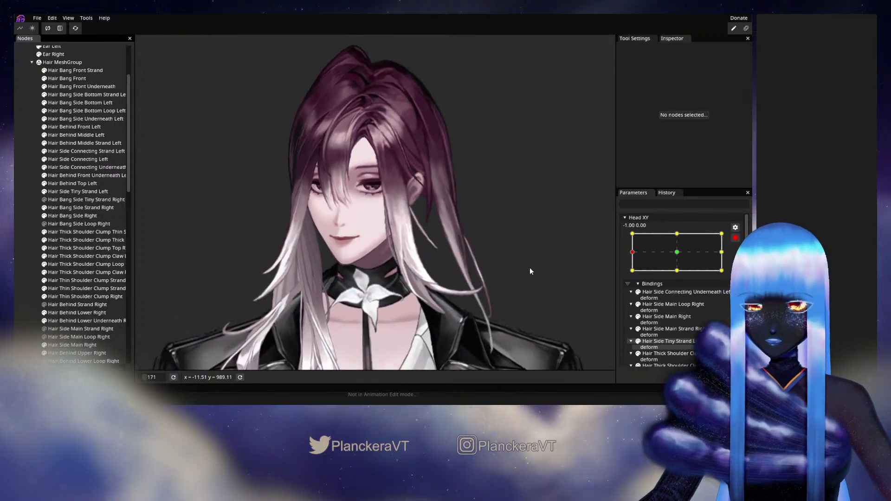
left_click_drag(540, 262, 573, 268)
left_click(734, 238)
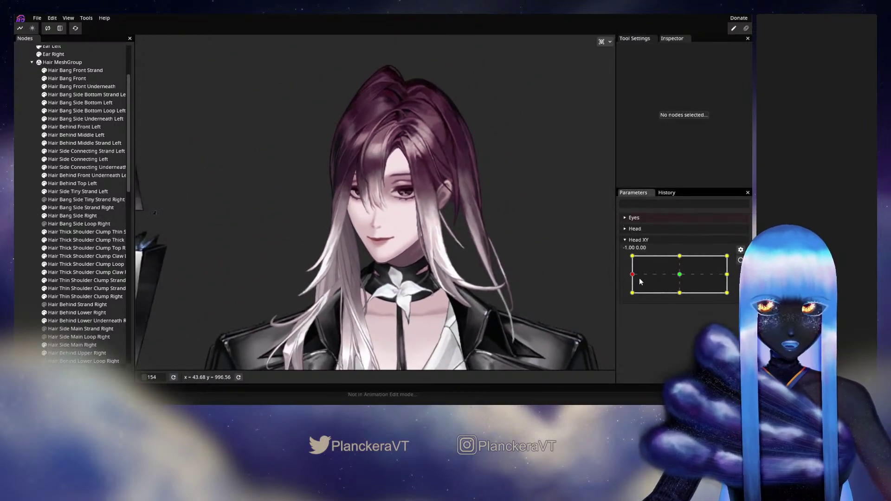
- Swing Head XY repeatedly between the center and -1.00 horizontally to check how the tiny strand follows the head
mouse_move(633, 274)
left_mouse_down()
mouse_move(680, 278)
mouse_move(626, 277)
mouse_move(625, 258)
mouse_move(677, 255)
mouse_move(678, 276)
mouse_move(682, 267)
mouse_move(690, 279)
mouse_move(681, 277)
mouse_move(682, 301)
mouse_move(681, 277)
mouse_move(630, 276)
left_mouse_up()
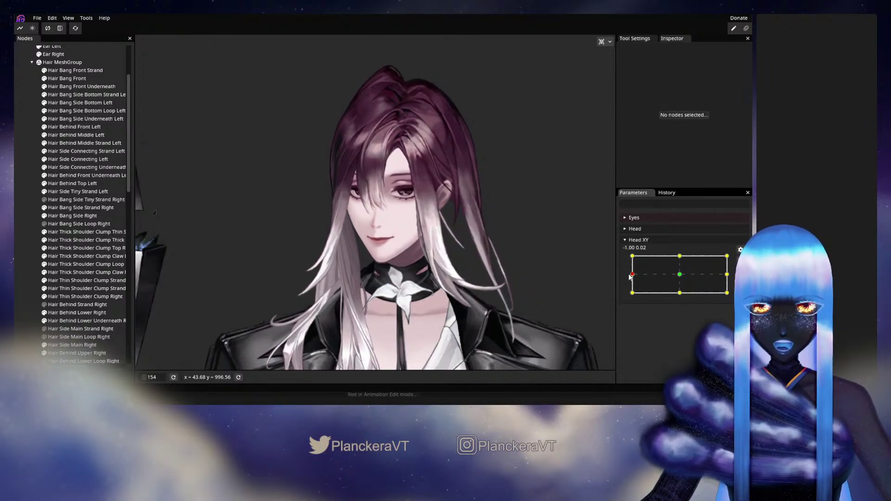
scroll(510, 267, "up", 3)
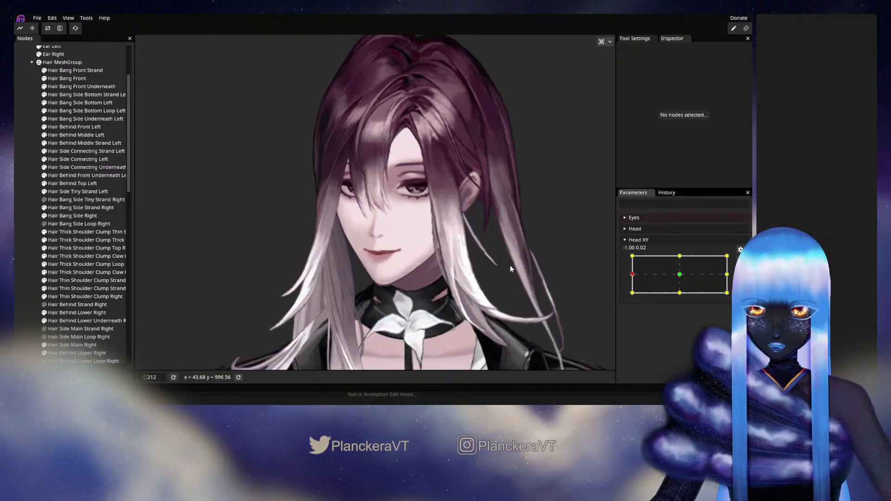
scroll(410, 258, "up", 3)
scroll(410, 258, "up", 2)
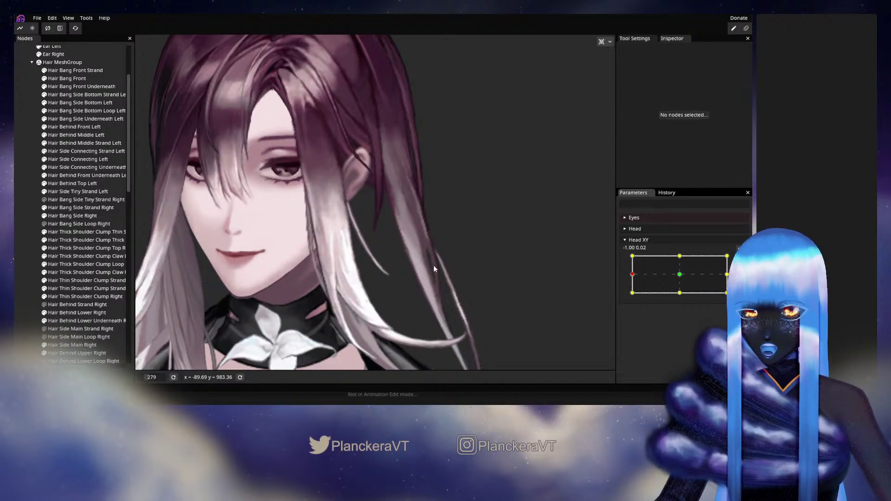
left_click(680, 274)
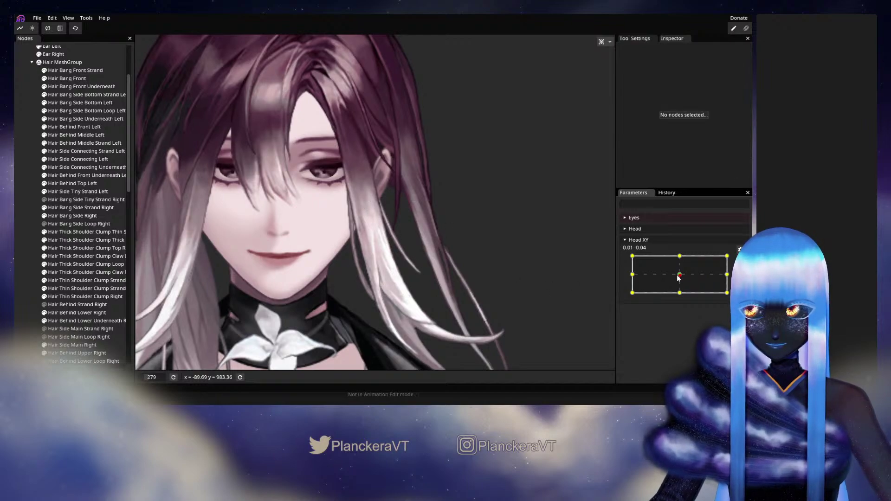
left_click_drag(677, 275, 626, 272)
left_click_drag(454, 271, 491, 284)
scroll(494, 281, "down", 1)
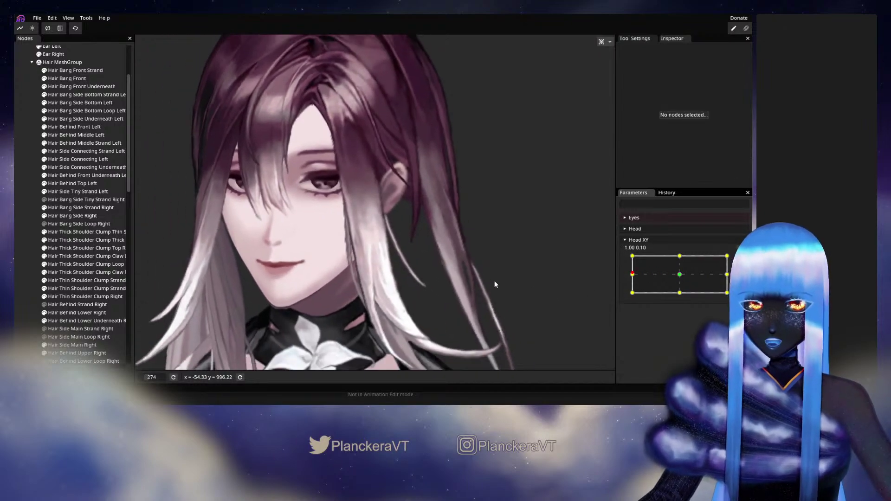
scroll(494, 283, "down", 1)
left_click(680, 279)
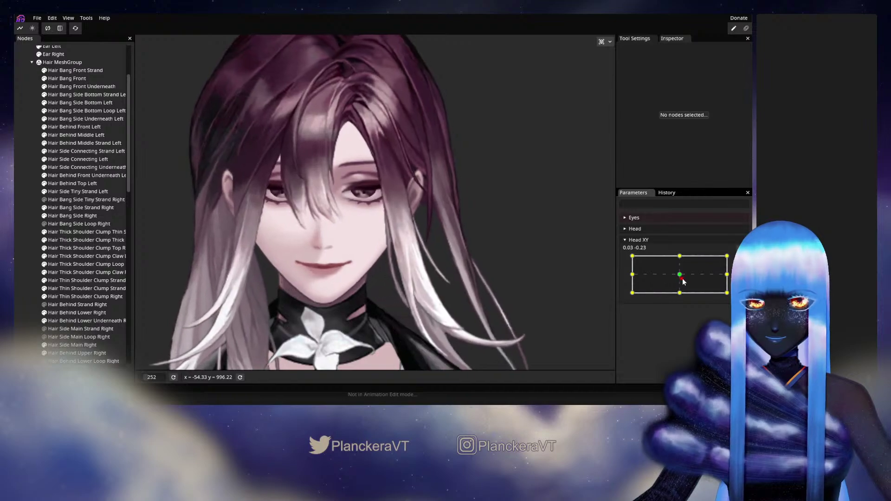
left_click_drag(681, 280, 624, 279)
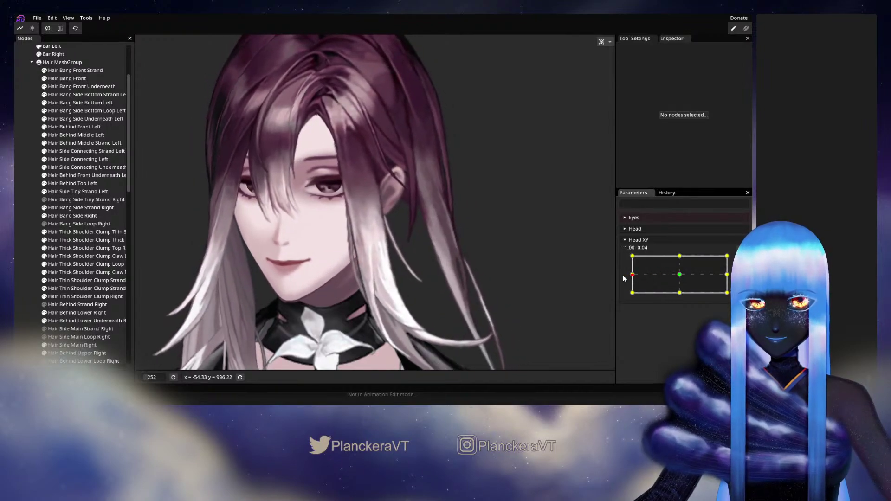
- Select Hair Side Tiny Strand Left and move Head XY along the lower edge and back to the center to examine its mesh
left_click(72, 194)
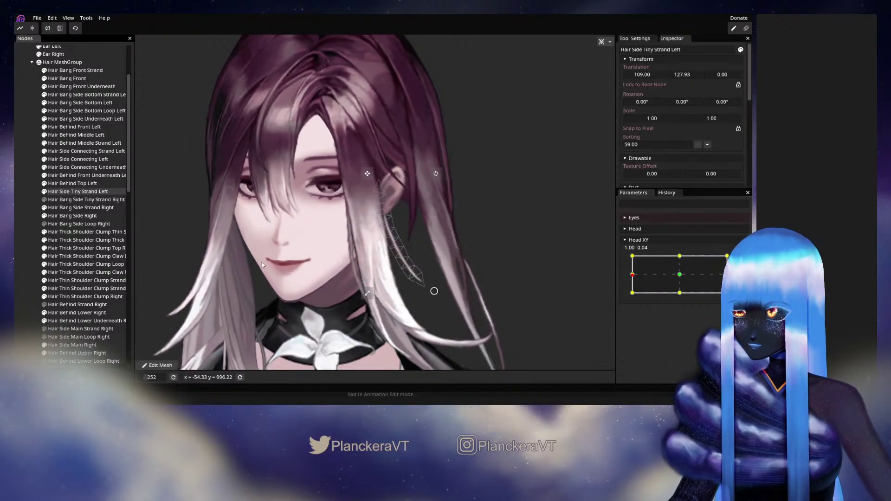
scroll(335, 283, "up", 4)
scroll(337, 266, "up", 3)
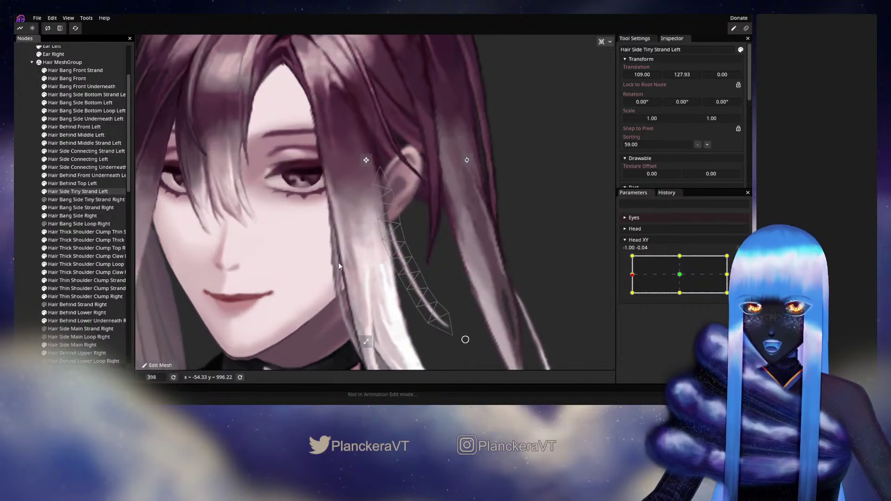
left_click_drag(629, 278, 652, 300)
scroll(547, 287, "down", 2)
scroll(553, 238, "down", 1)
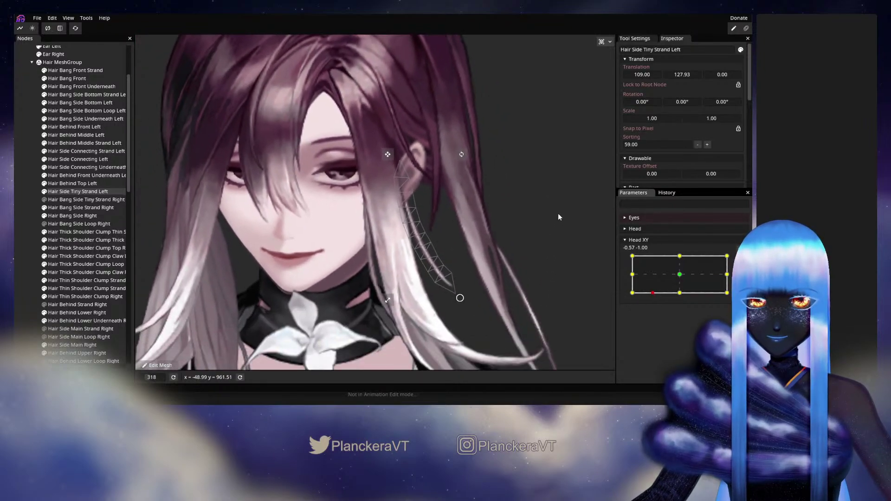
left_click_drag(686, 299, 679, 275)
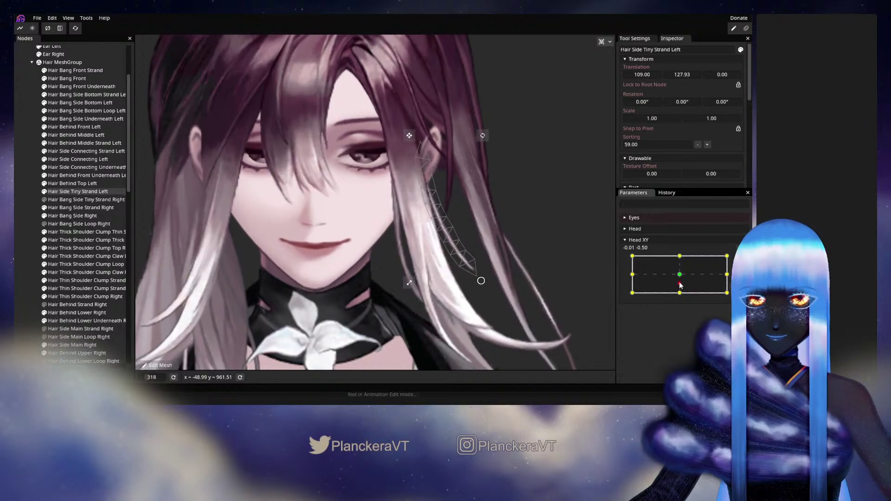
- Deselect the strand and turn the head to Head XY -1.00, -1.00 to inspect the hair on both sides of the face
left_click(485, 297)
scroll(483, 298, "down", 3)
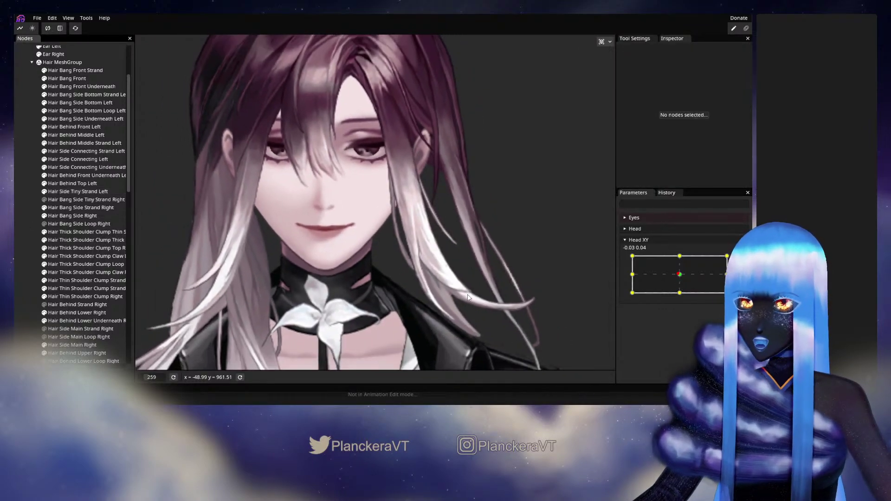
scroll(500, 288, "down", 4)
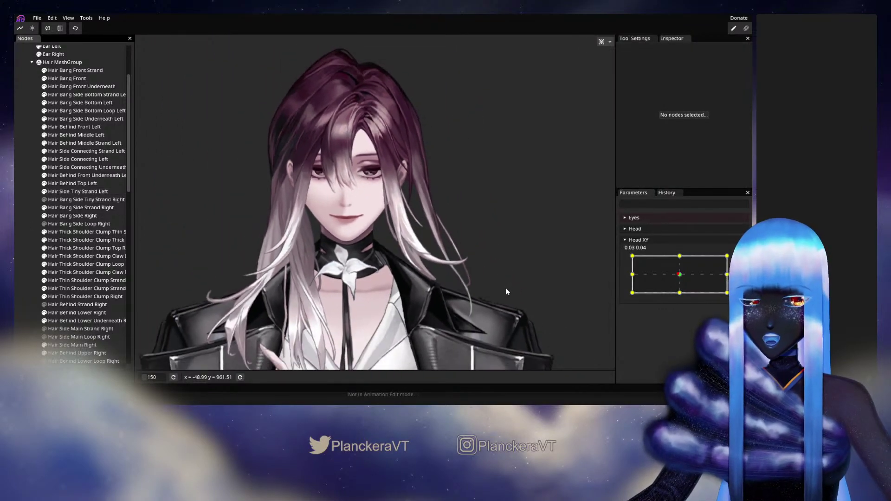
scroll(510, 289, "down", 1)
left_click_drag(679, 274, 639, 300)
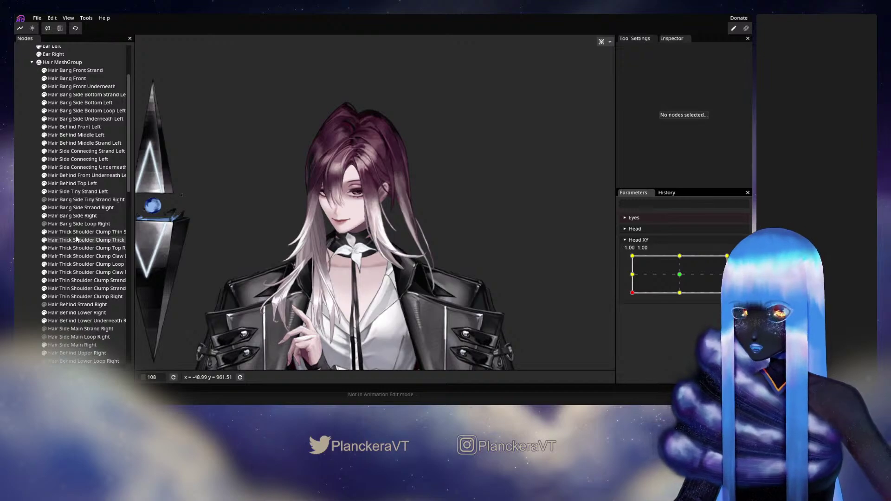
scroll(405, 260, "up", 3)
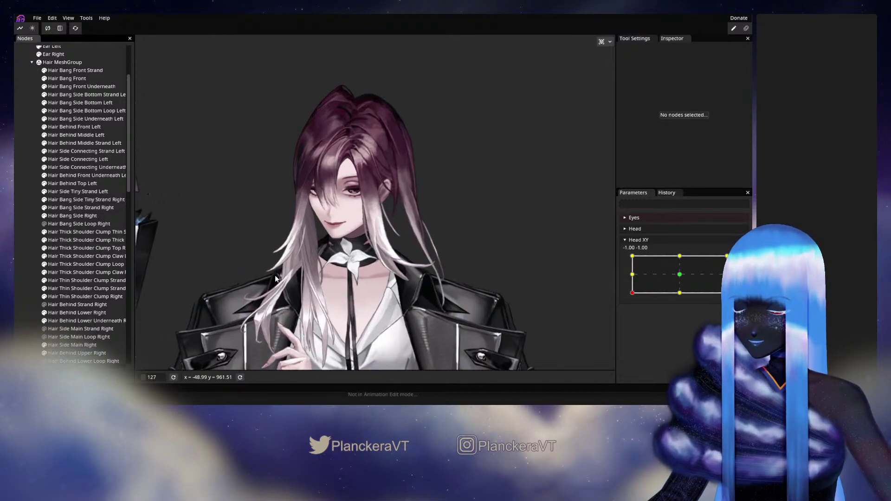
scroll(404, 261, "up", 5)
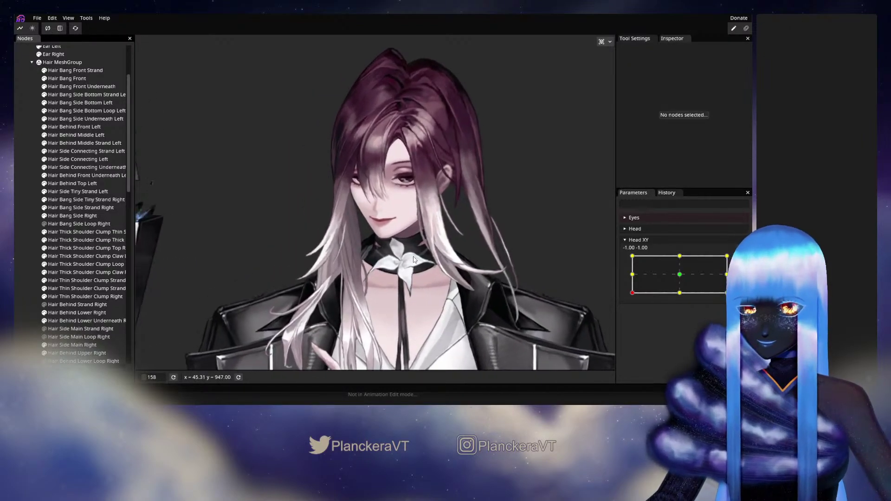
scroll(412, 259, "up", 4)
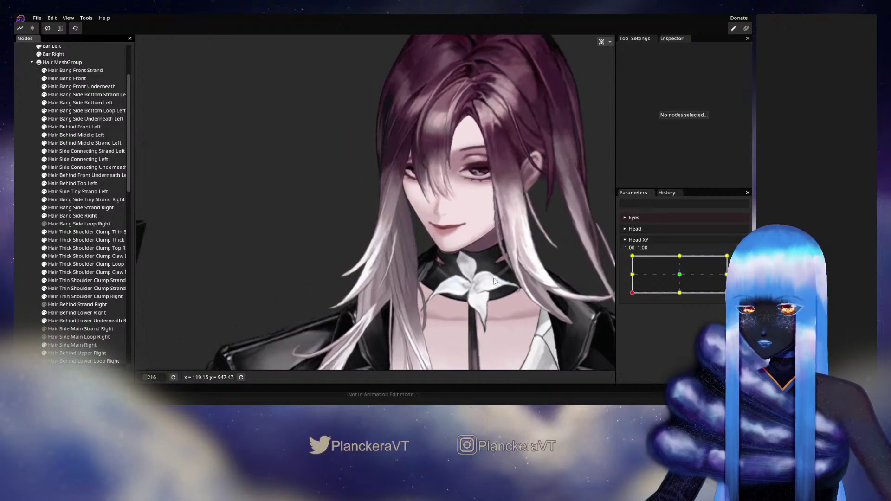
- Shift all vertices of Hair Bang Side Tiny Strand Right slightly leftward at the Head XY keypoint -1.00, 0.00, and stop editing
left_click_drag(632, 293, 622, 275)
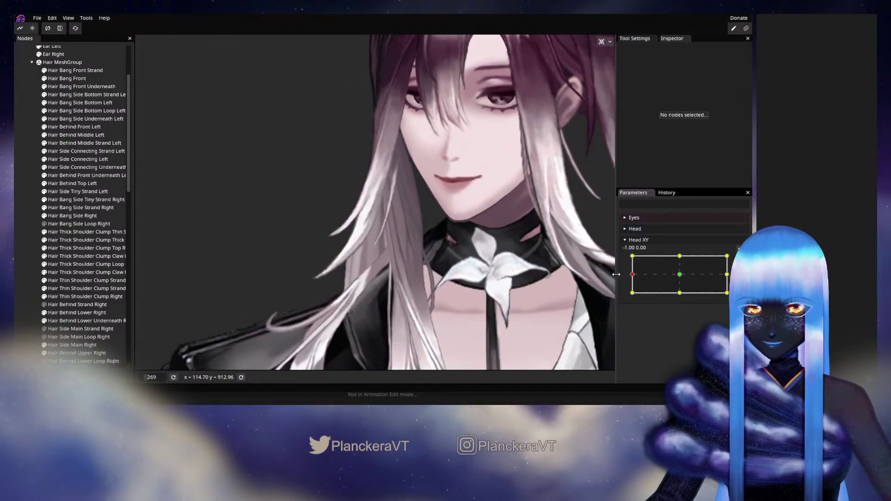
left_click(740, 260)
scroll(384, 222, "up", 2)
left_click_drag(381, 208, 345, 242)
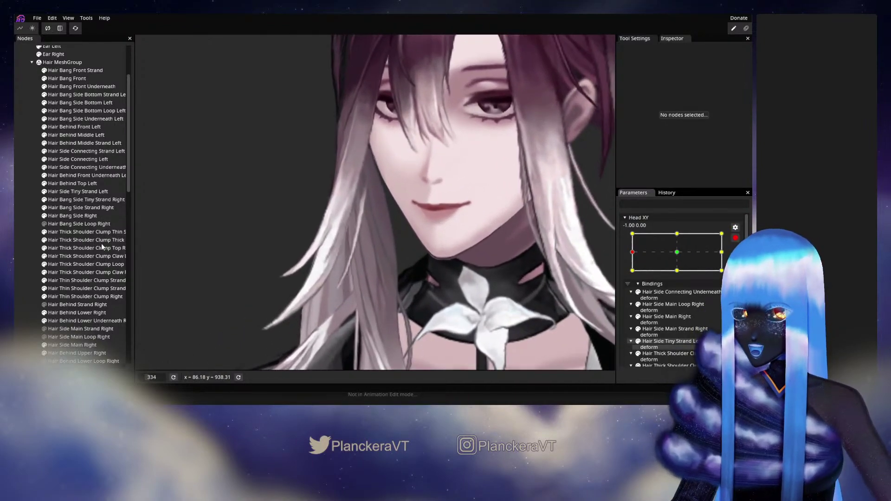
left_click(75, 216)
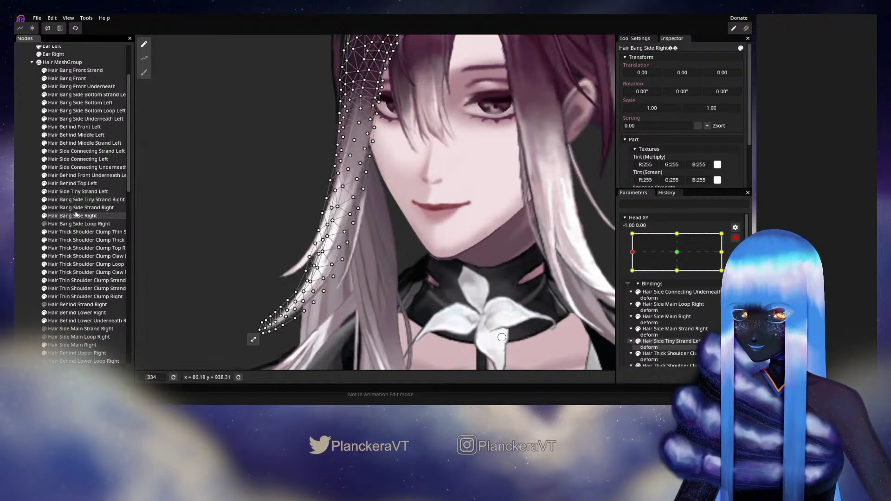
left_click(75, 208)
left_click(76, 200)
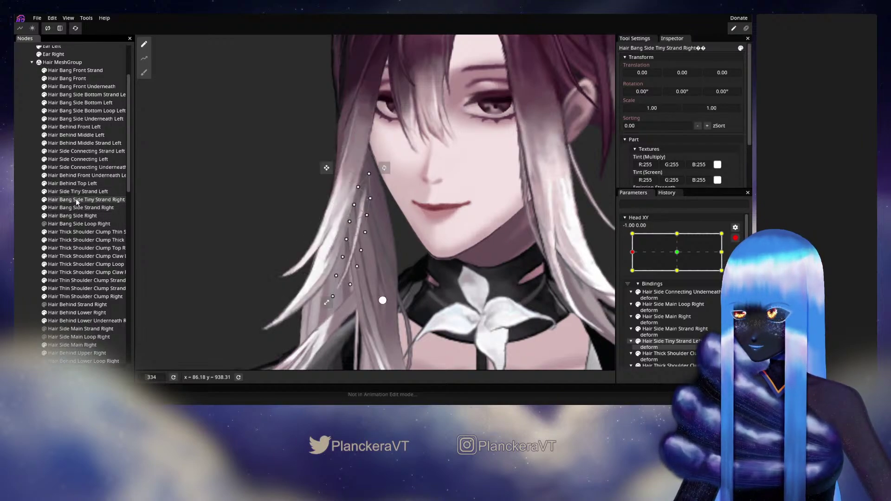
left_click_drag(238, 121, 458, 320)
key("Left")
key("Left")
key("Left")
key("Left")
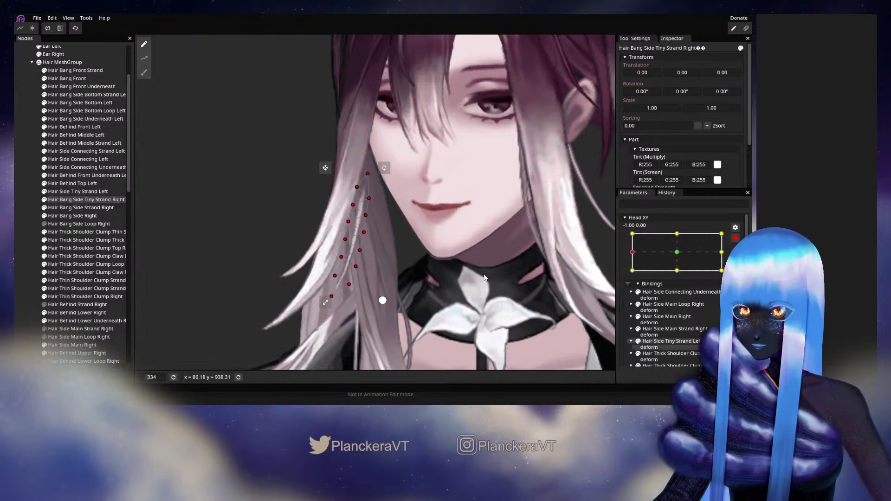
key("Left")
key("Left")
key("Left")
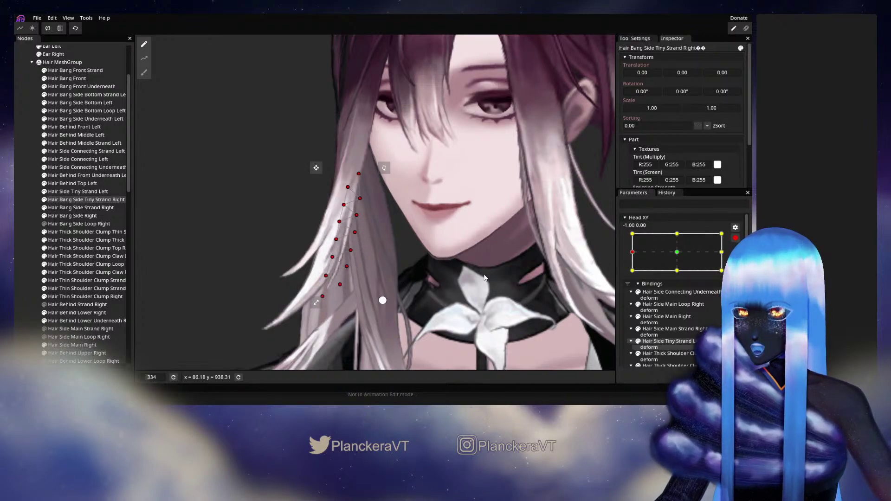
left_click(20, 277)
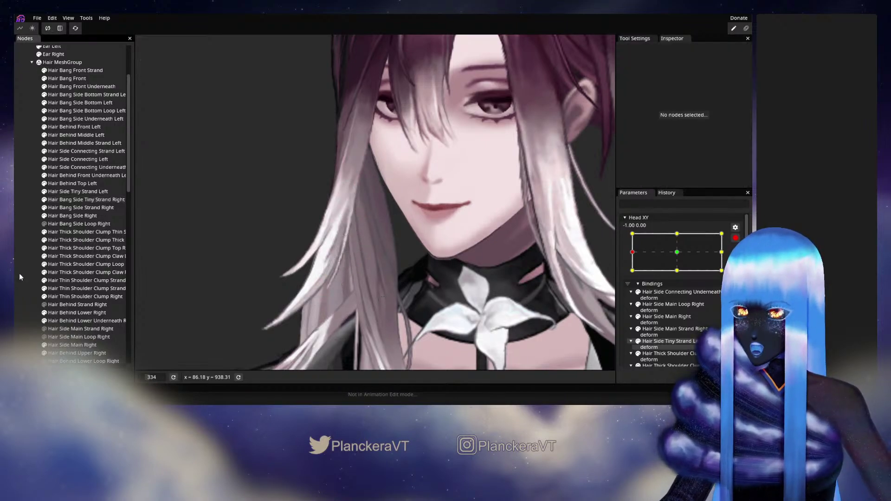
left_click(734, 238)
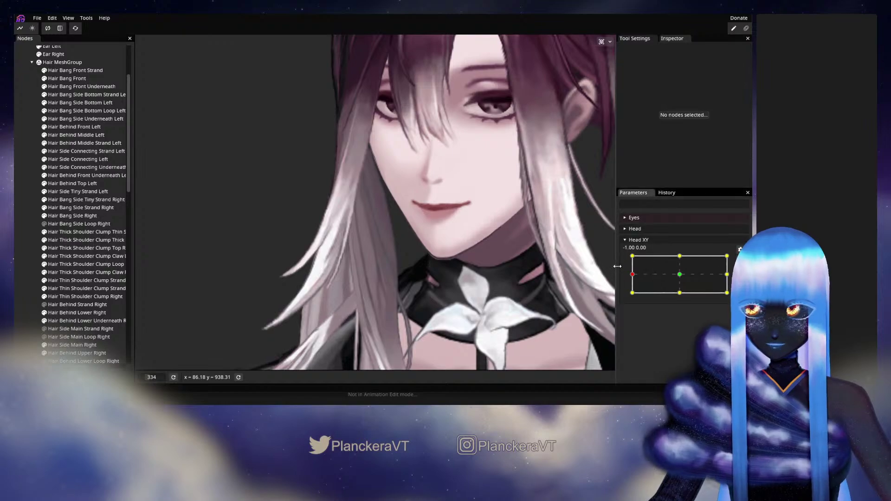
- Swing Head XY around -1.00, 0.00 and select Hair Bang Side Tiny Strand Right to examine its mesh up close
mouse_move(633, 275)
left_mouse_down()
mouse_move(652, 275)
mouse_move(633, 274)
left_mouse_up()
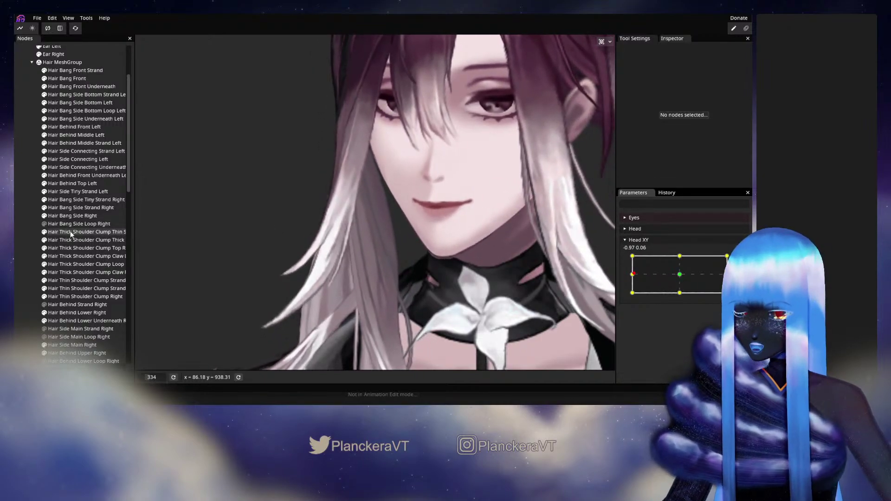
left_click(68, 207)
left_click(312, 287)
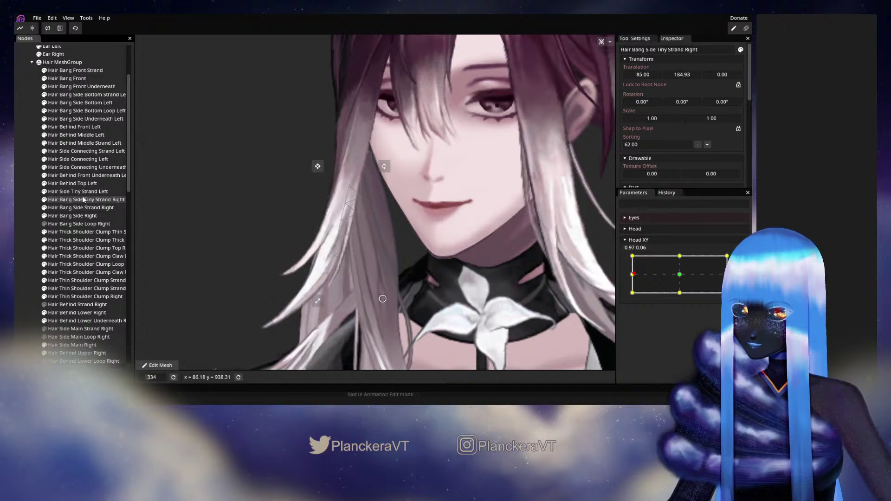
scroll(290, 271, "up", 3)
scroll(285, 240, "up", 6)
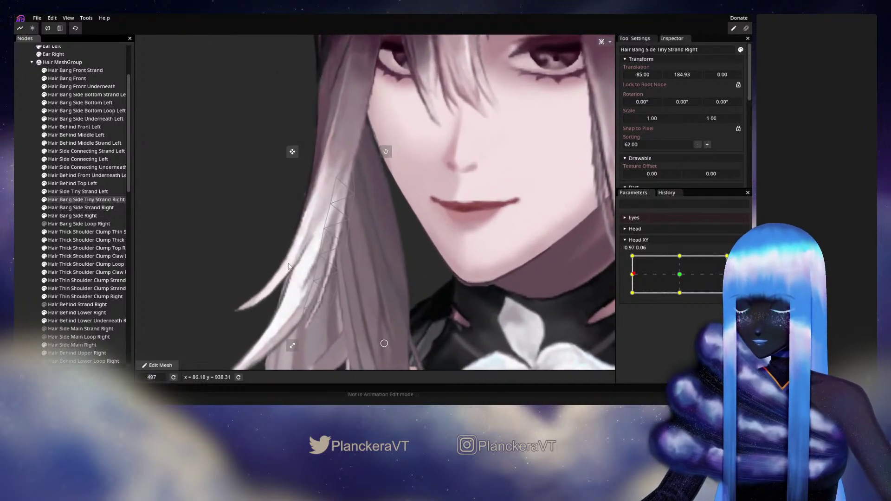
mouse_move(632, 273)
left_mouse_down()
mouse_move(680, 279)
mouse_move(632, 274)
left_mouse_up()
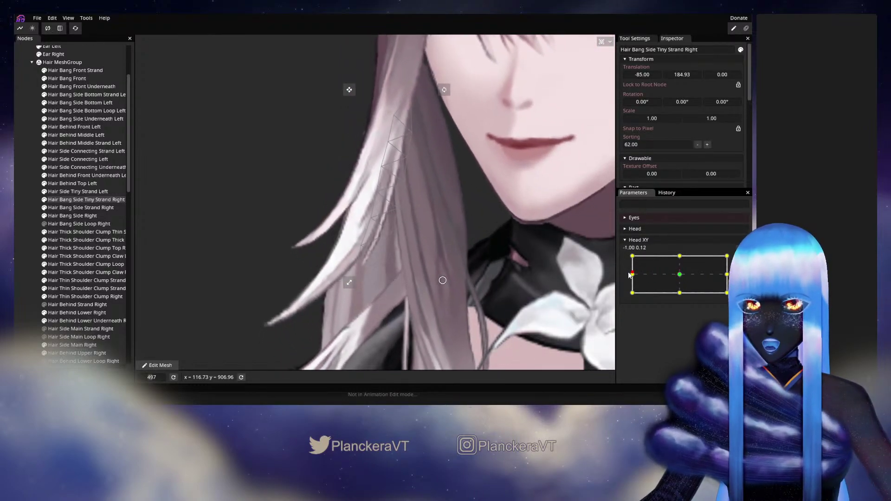
- Nudge individual vertices along the middle of Hair Bang Side Tiny Strand Right at Head XY keypoint -1.00, 0.00, and deselect the strand
left_click(736, 260)
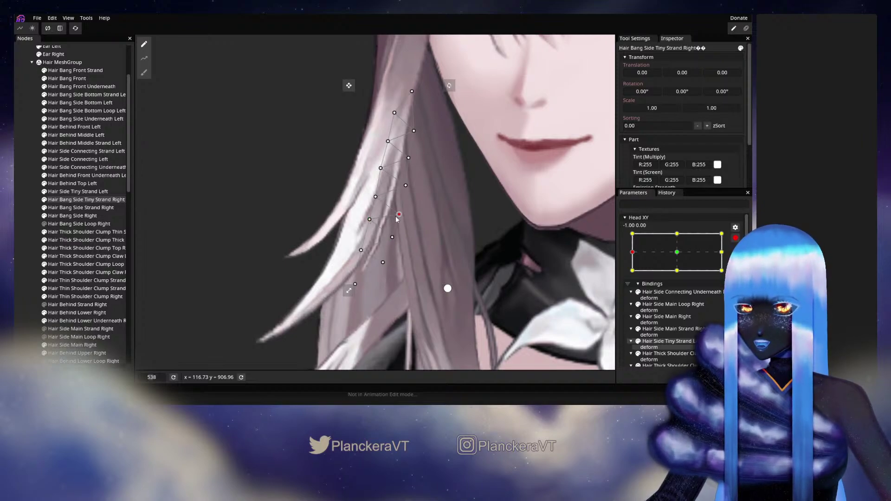
left_click_drag(407, 211, 390, 251)
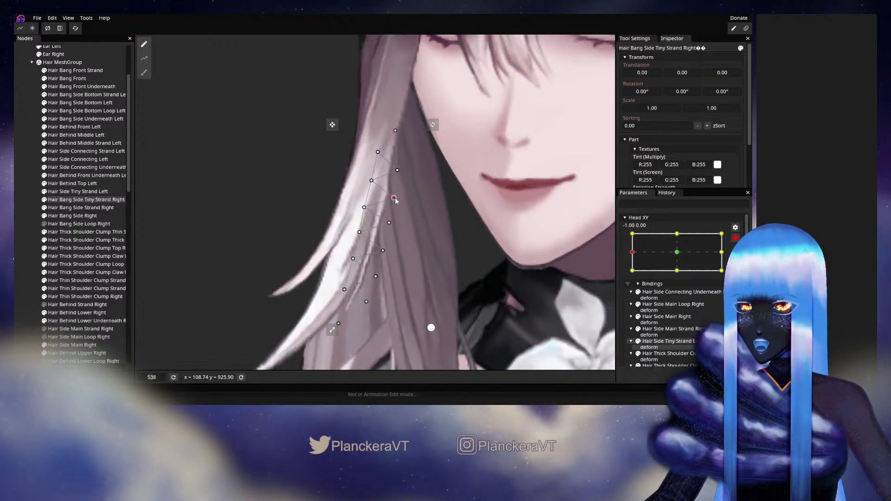
left_click(24, 188)
scroll(469, 264, "down", 4)
scroll(394, 271, "up", 2)
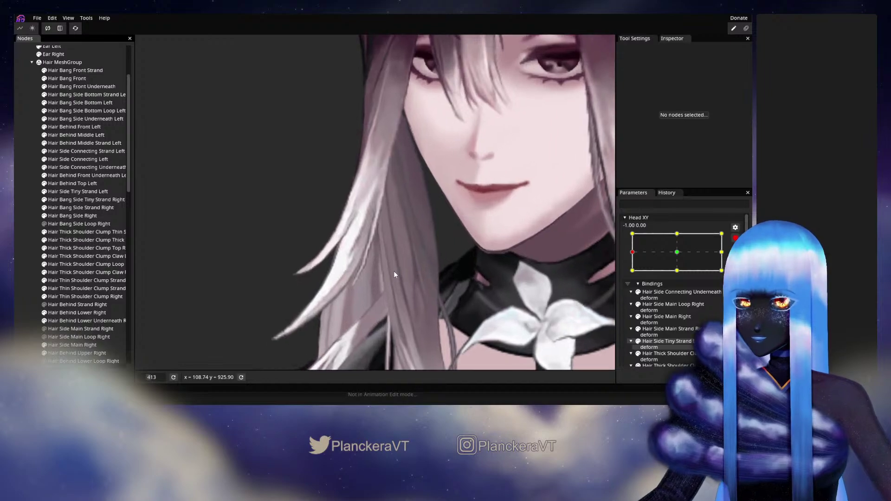
- Refine both vertex rows of Hair Bang Side Tiny Strand Right at Head XY -1.00, 0.00 with small single-vertex moves down to the tip
scroll(394, 272, "up", 3)
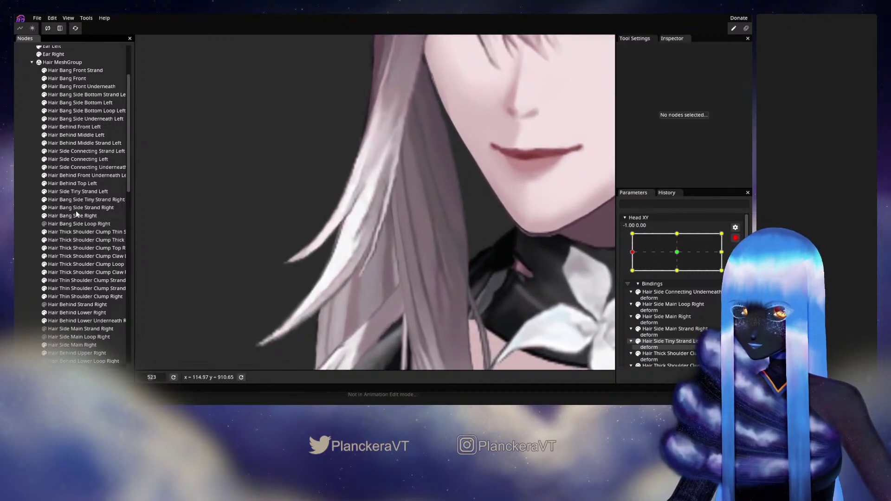
left_click(77, 199)
scroll(388, 258, "up", 1)
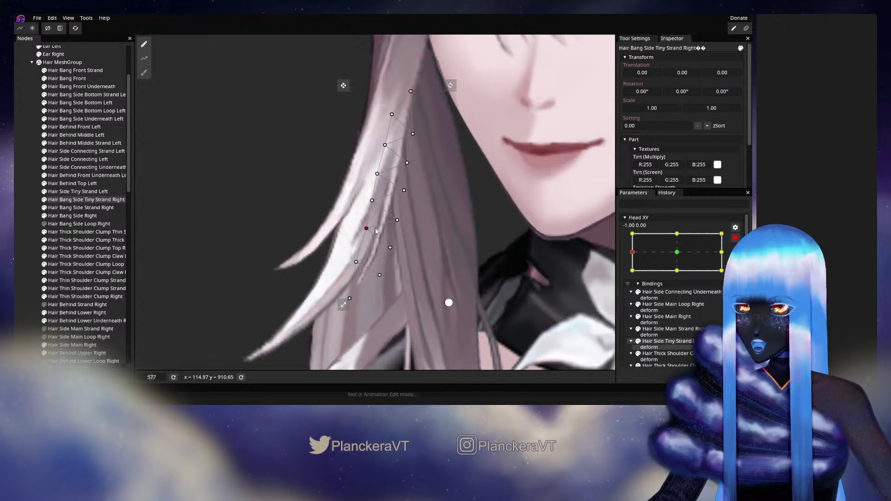
left_click(355, 262)
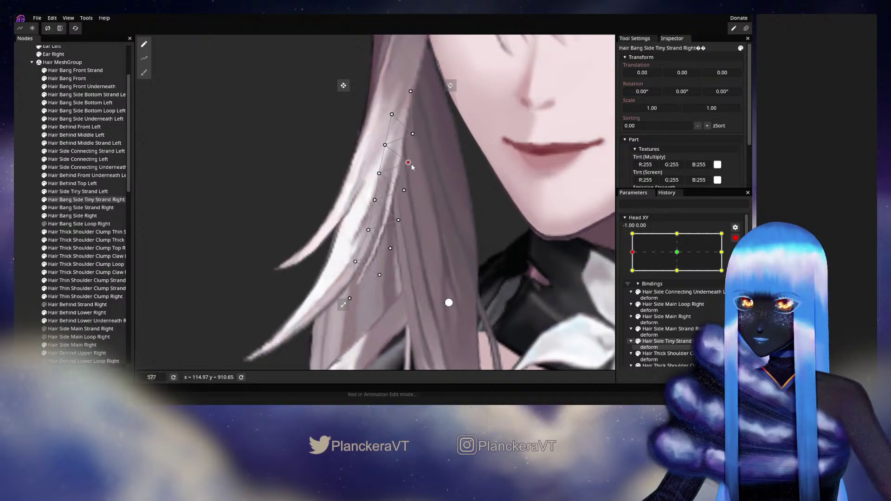
left_click(379, 173)
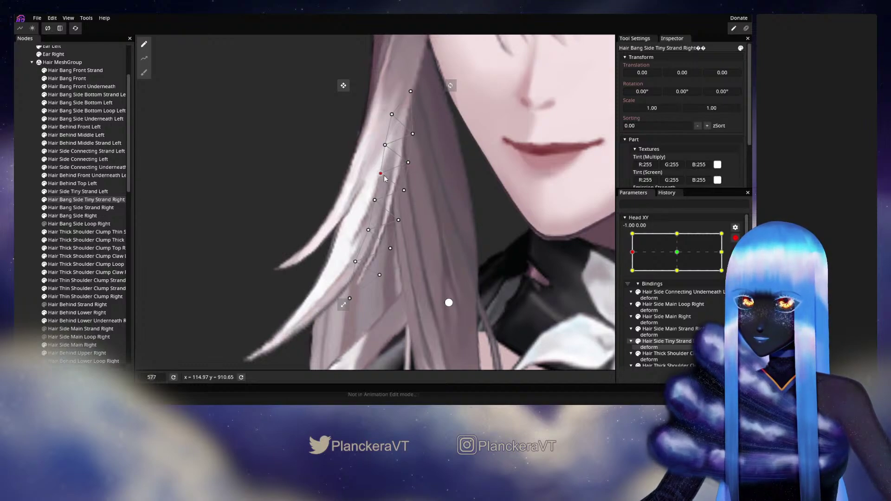
left_click(376, 200)
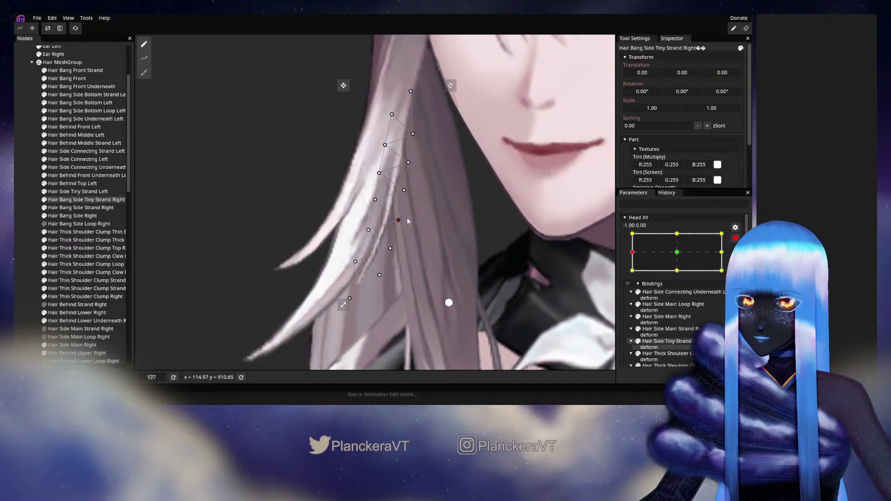
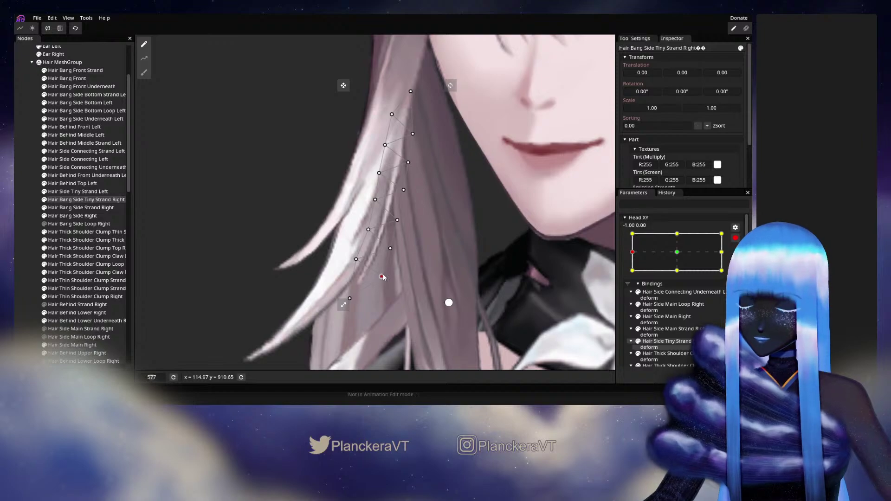
left_click(19, 221)
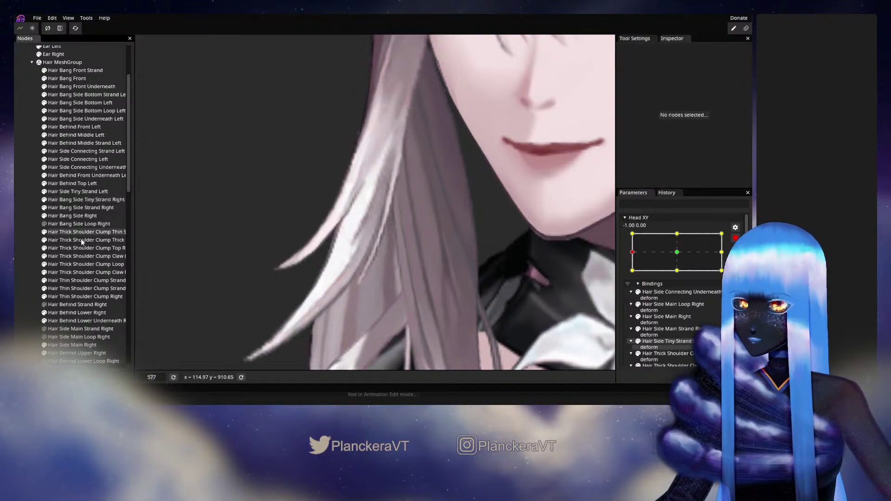
- Stop editing the keypoint and swing Head XY around its -1.00 horizontal end to check the refined tiny strand
scroll(449, 264, "down", 4)
scroll(473, 254, "down", 5)
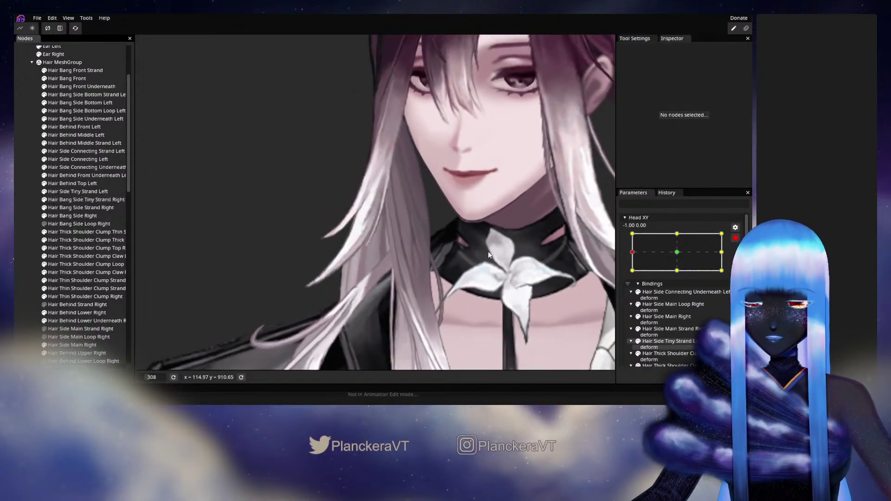
left_click(734, 238)
mouse_move(633, 275)
left_mouse_down()
mouse_move(681, 276)
mouse_move(620, 272)
left_mouse_up()
- Select all vertices of Hair Bang Side Tiny Strand Right at Head XY -1.00, 0.00, nudge them slightly left, and deselect the strand
left_click(739, 260)
scroll(343, 226, "up", 4)
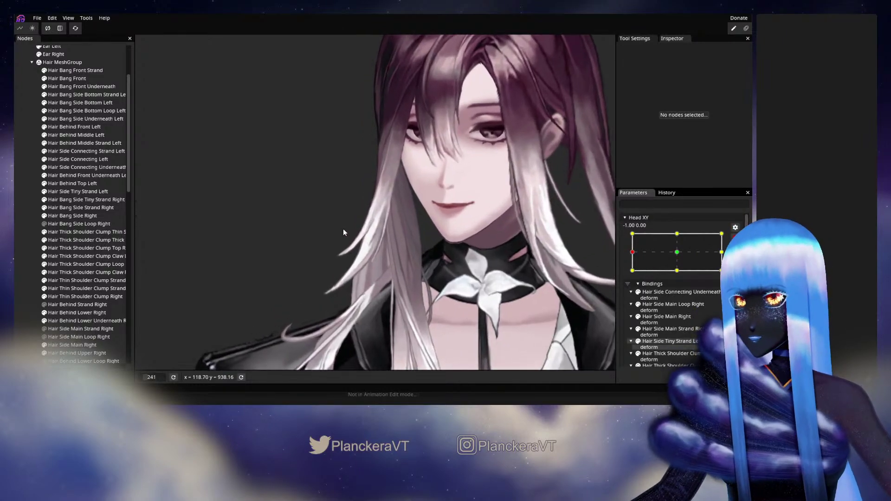
scroll(311, 216, "up", 1)
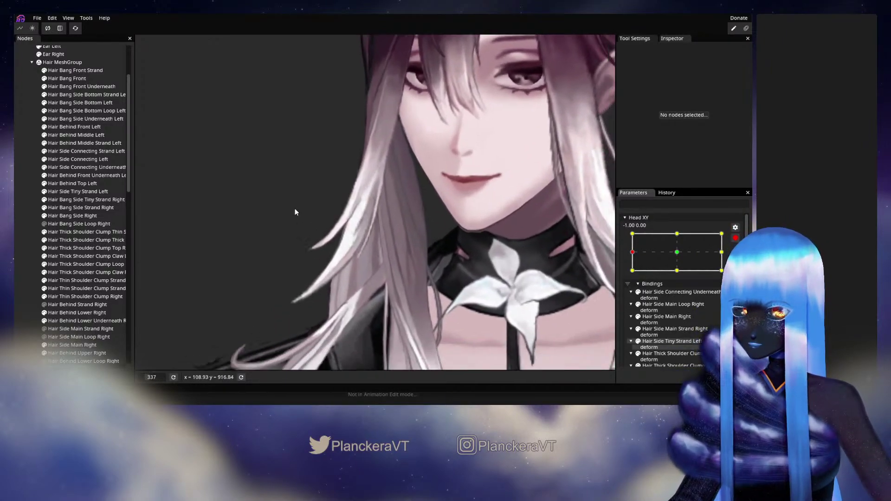
left_click(75, 208)
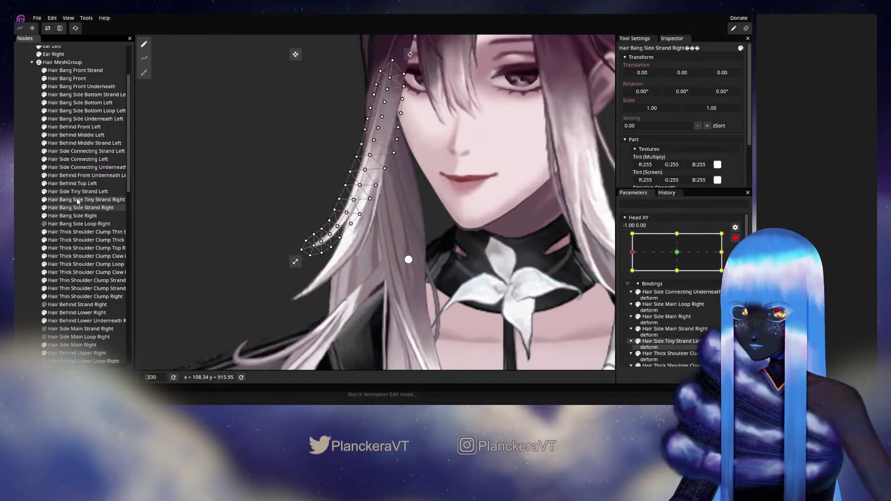
left_click(78, 200)
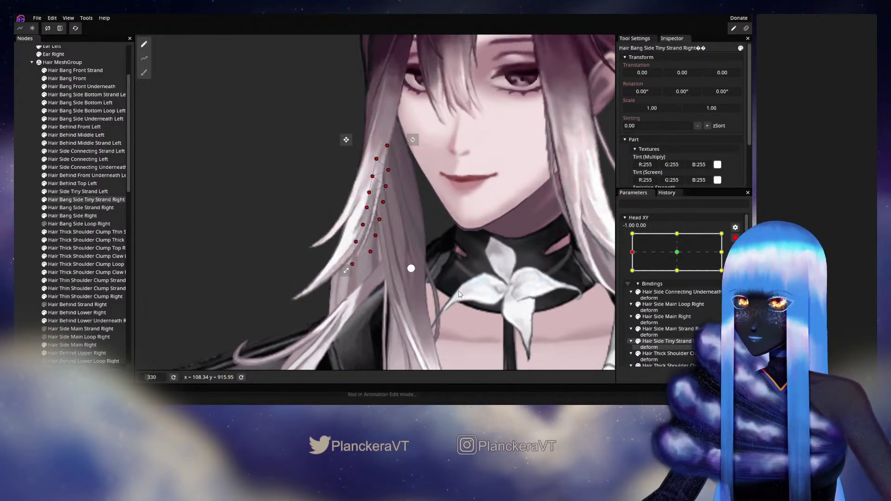
left_click(35, 180)
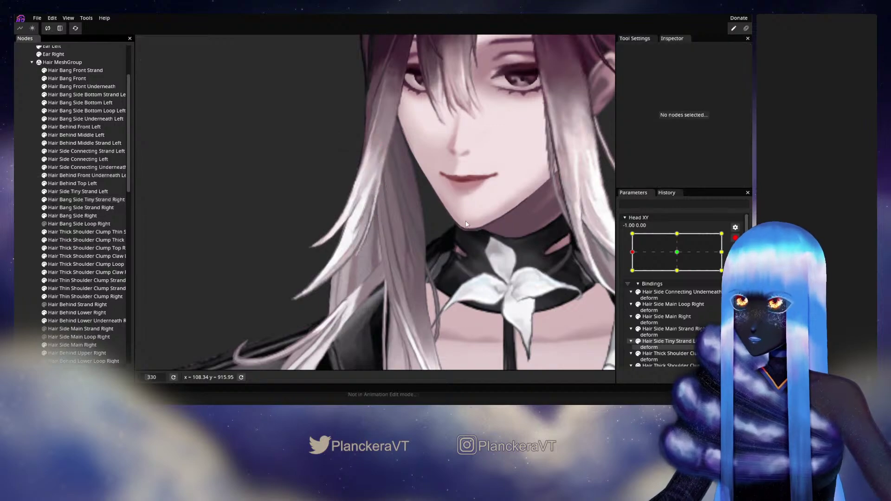
scroll(458, 215, "down", 5)
scroll(439, 215, "down", 1)
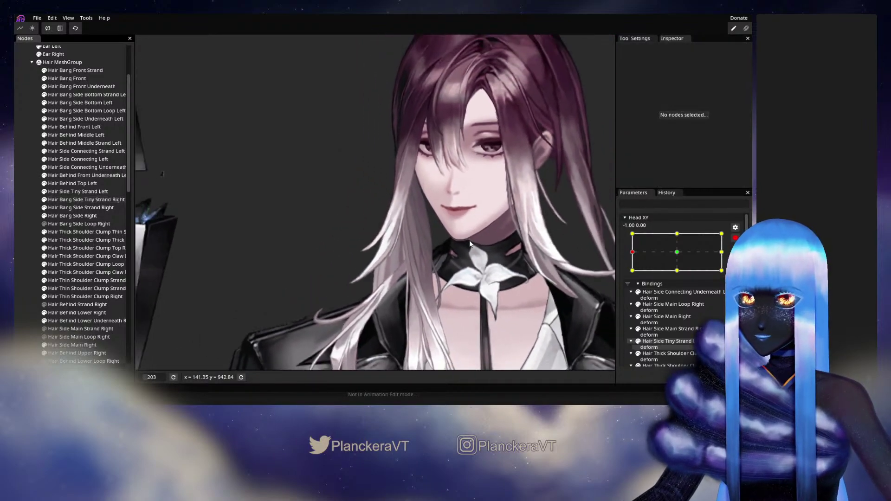
- Leave keypoint editing and move Head XY away from and back to -1.00, 0.00 to inspect the shifted strand beside the face
left_click(735, 238)
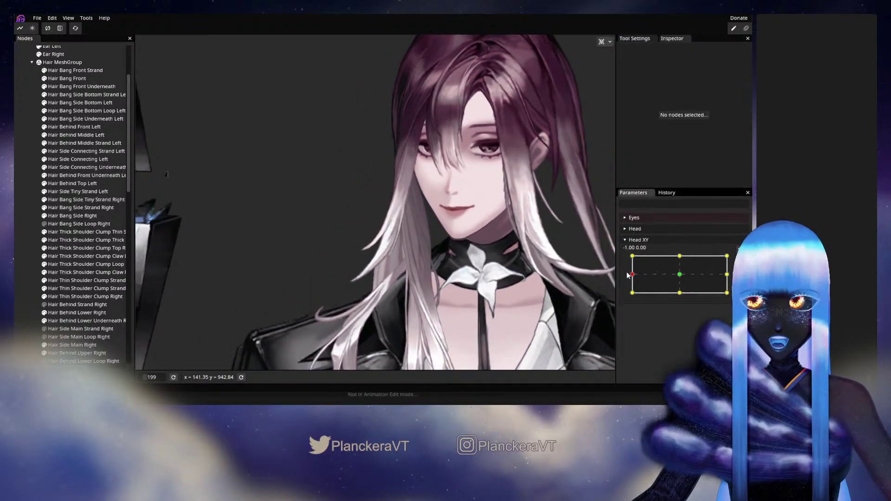
mouse_move(632, 274)
left_mouse_down()
mouse_move(676, 276)
mouse_move(632, 277)
left_mouse_up()
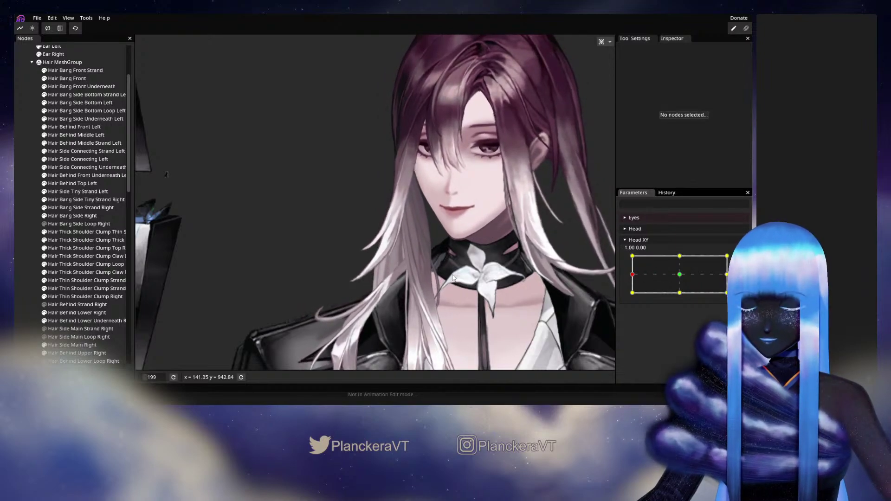
scroll(455, 264, "up", 5)
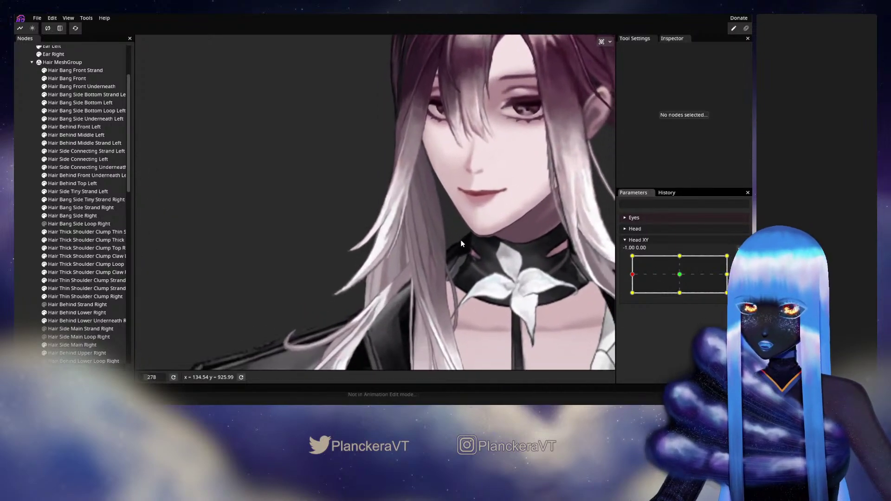
scroll(461, 242, "up", 5)
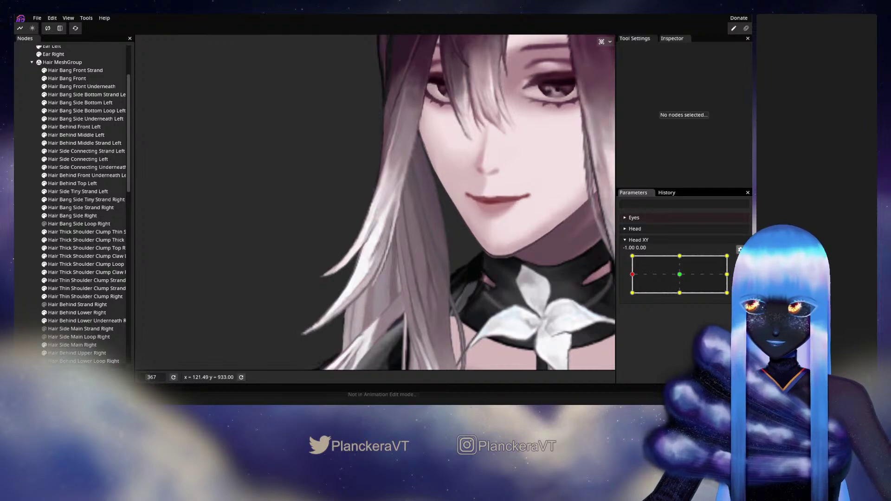
- Shift the whole mesh of Hair Bang Side Tiny Strand Right a little further left at Head XY -1.00, 0.00
left_click(740, 260)
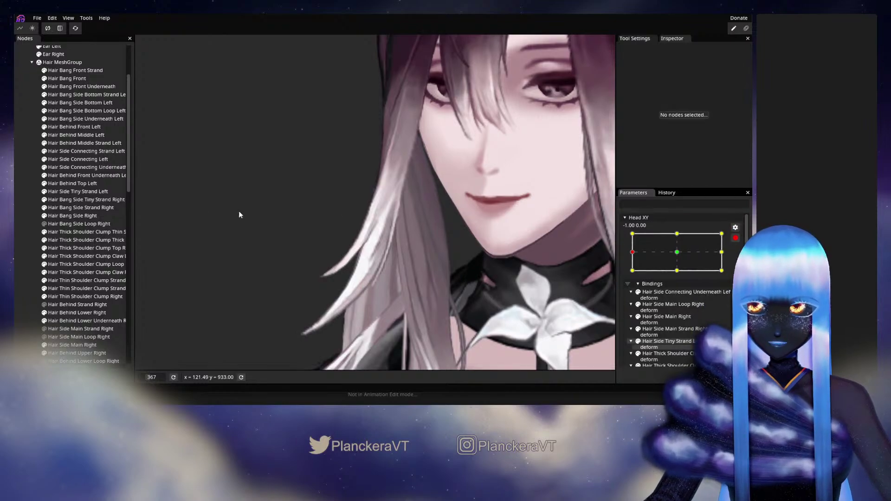
left_click(81, 199)
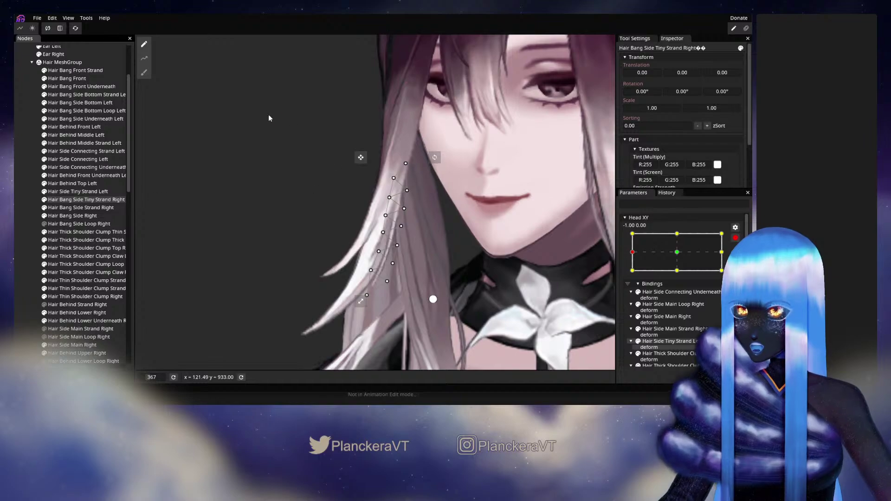
left_click_drag(269, 115, 510, 288)
key("Left")
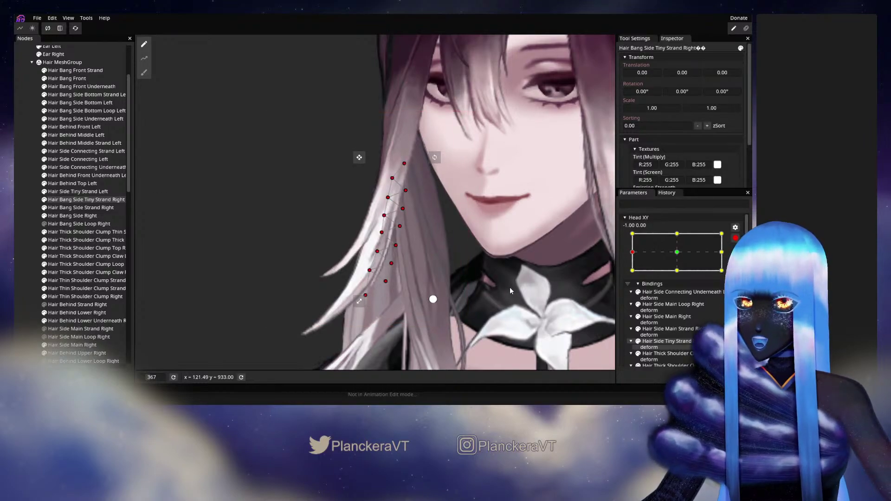
key("Right")
key("Right")
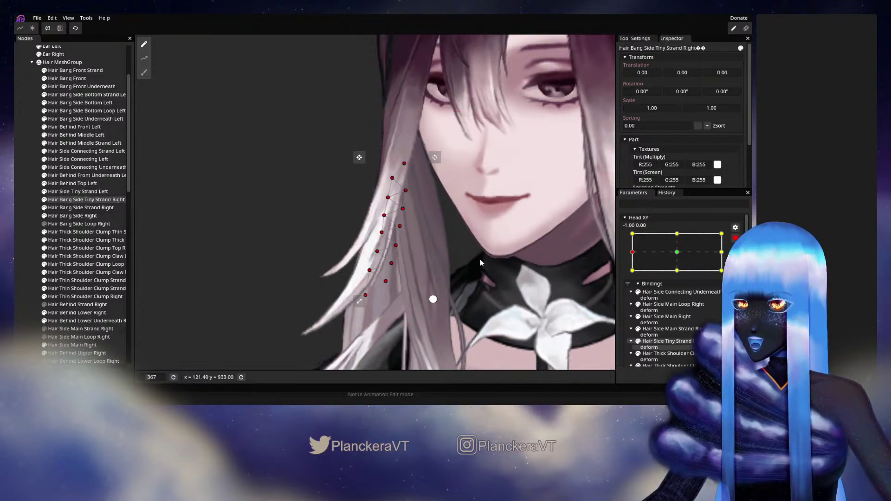
scroll(479, 260, "up", 1)
left_click(27, 239)
- Swing Head XY once more with keypoint editing off, ending at -1.00, 0.00, to check the strand's new position
scroll(469, 260, "down", 1)
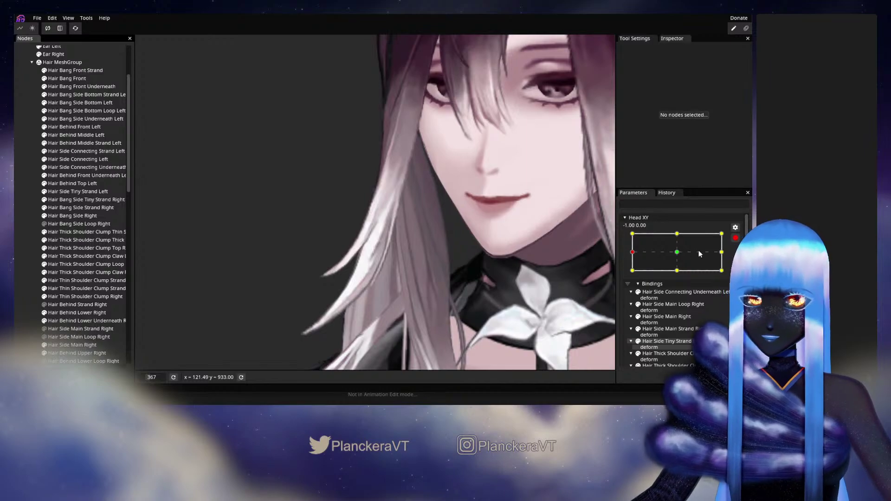
left_click(735, 237)
mouse_move(642, 276)
left_mouse_down()
mouse_move(681, 277)
mouse_move(632, 275)
left_mouse_up()
- Push the lower tip of Hair Bang Side Tiny Strand Right slightly right at Head XY -1.00, 0.00 using a 38.00 Circle Brush, and deselect it
left_click(739, 260)
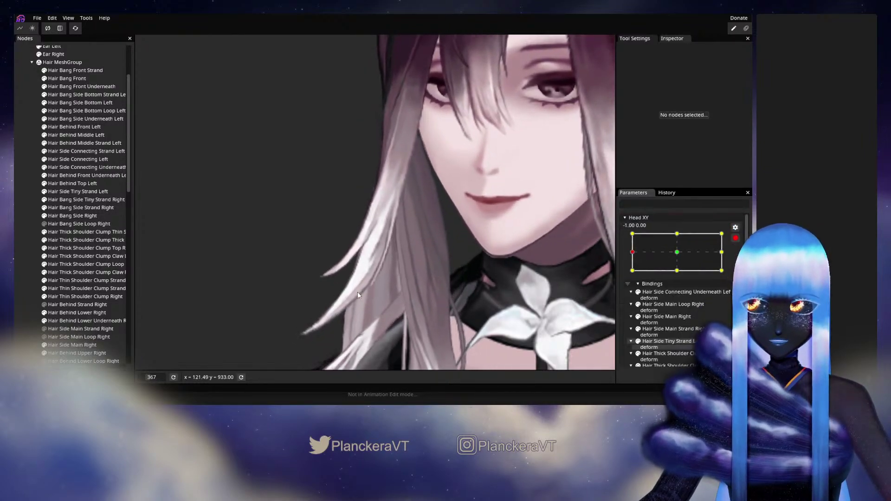
scroll(357, 292, "up", 4)
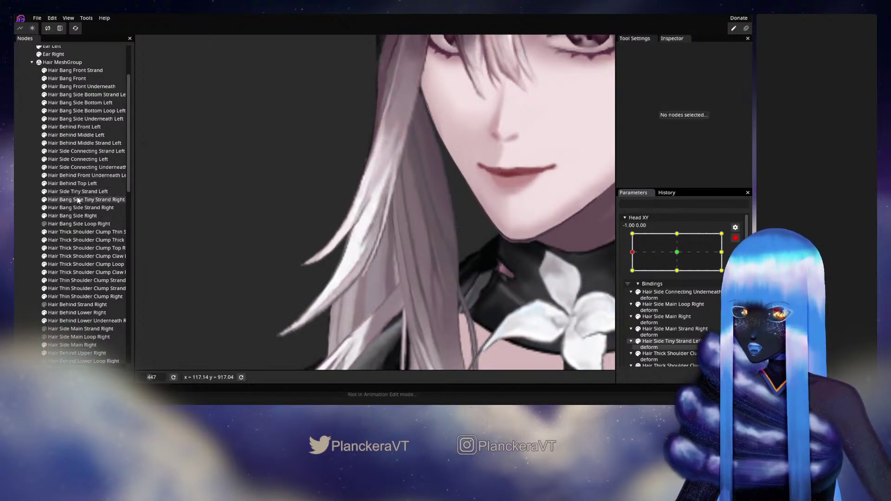
left_click(81, 198)
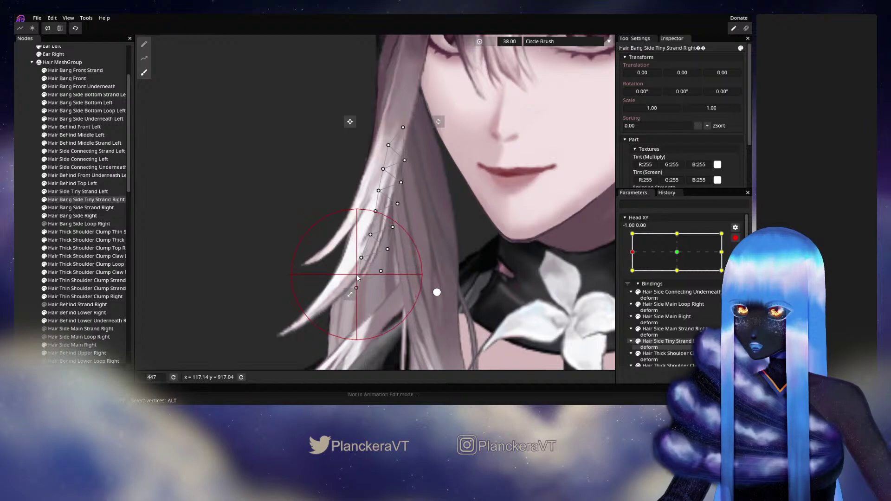
left_click_drag(357, 275, 357, 275)
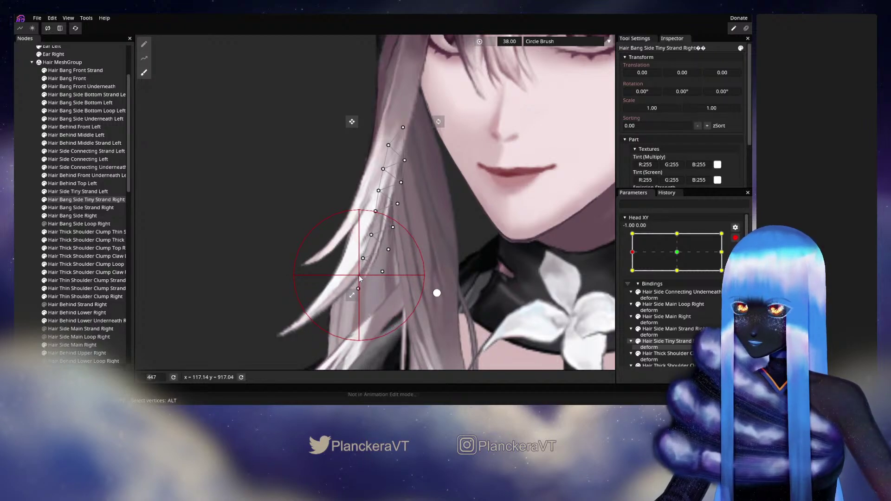
left_click(14, 225)
scroll(468, 267, "down", 10)
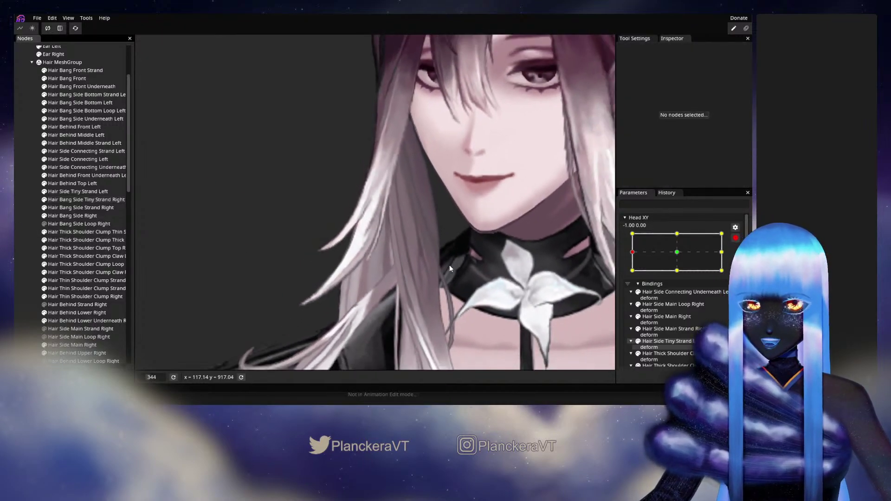
- Swing Head XY with keypoint editing off, returning to -1.00, 0.00, to inspect the adjusted strand tip up close
left_click(735, 238)
mouse_move(632, 274)
left_mouse_down()
mouse_move(677, 277)
mouse_move(642, 279)
mouse_move(668, 262)
mouse_move(624, 278)
left_mouse_up()
scroll(385, 260, "up", 5)
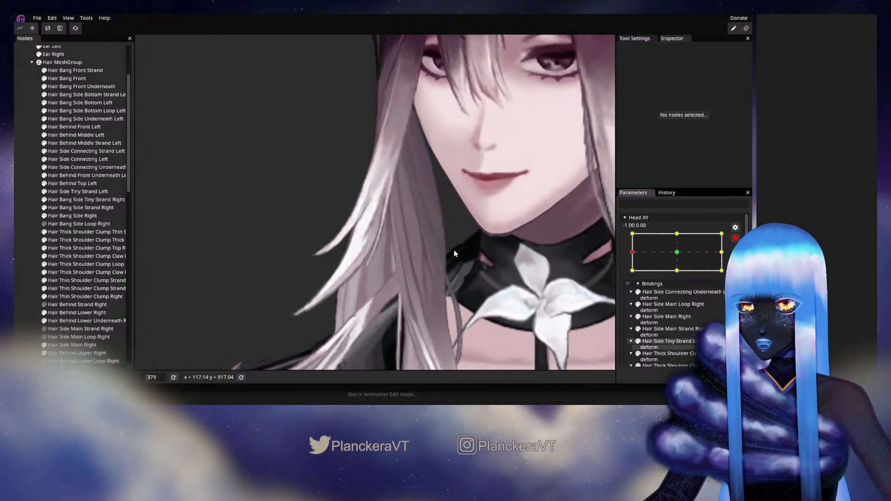
scroll(370, 279, "up", 1)
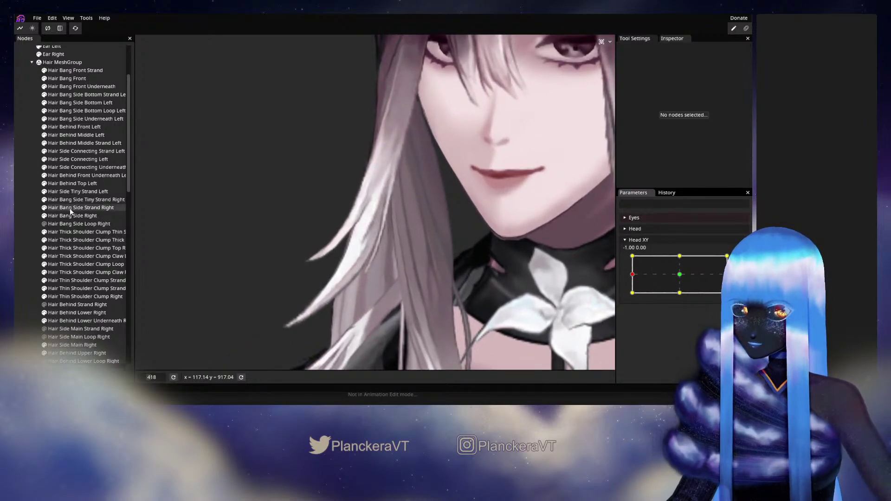
- Nudge the middle vertices of Hair Bang Side Tiny Strand Right slightly upward at the Head XY -1.00, 0.00 keypoint, and deselect it
left_click(69, 200)
scroll(471, 224, "up", 2)
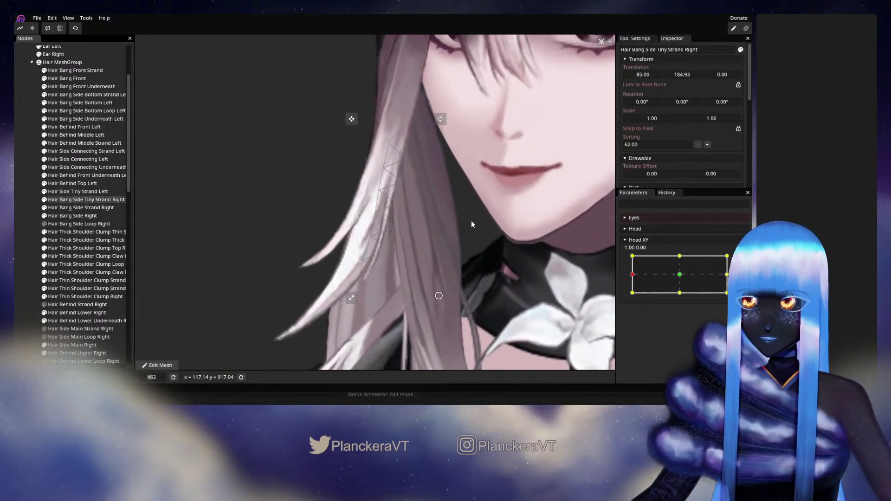
scroll(471, 224, "up", 1)
mouse_move(634, 276)
left_mouse_down()
mouse_move(680, 276)
mouse_move(649, 274)
left_mouse_up()
left_click(735, 260)
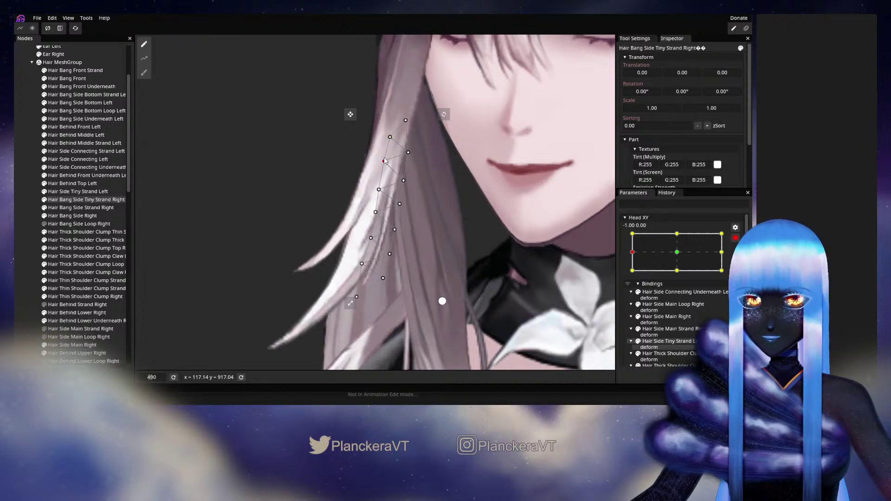
left_click_drag(378, 189, 399, 200)
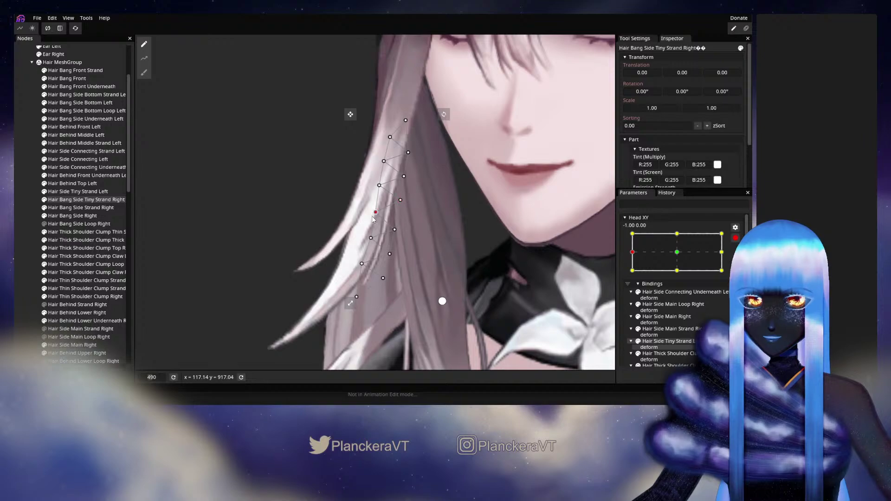
left_click(33, 213)
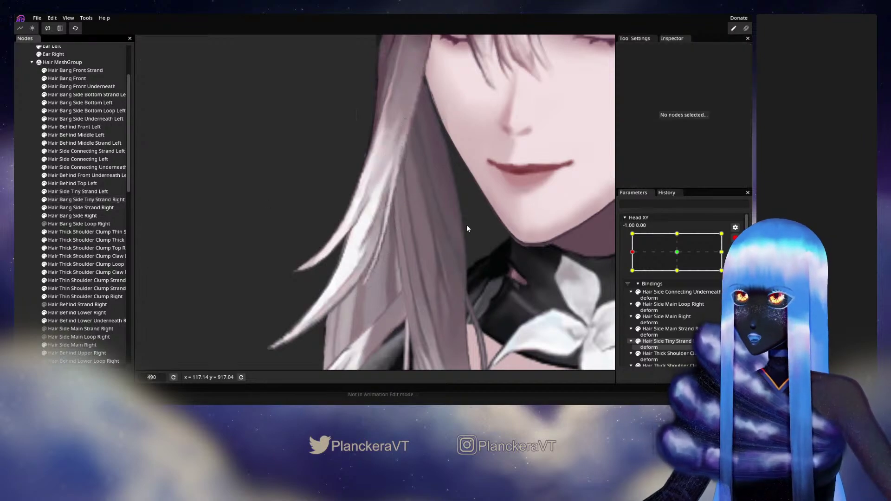
- Move Head XY to -1.00, -1.00 and start keypoint editing there
scroll(473, 222, "down", 5)
scroll(486, 235, "down", 5)
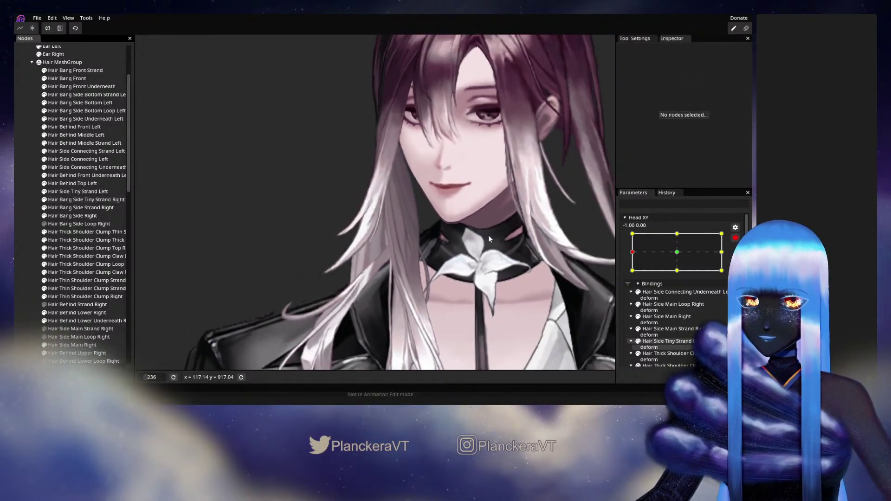
scroll(510, 239, "down", 3)
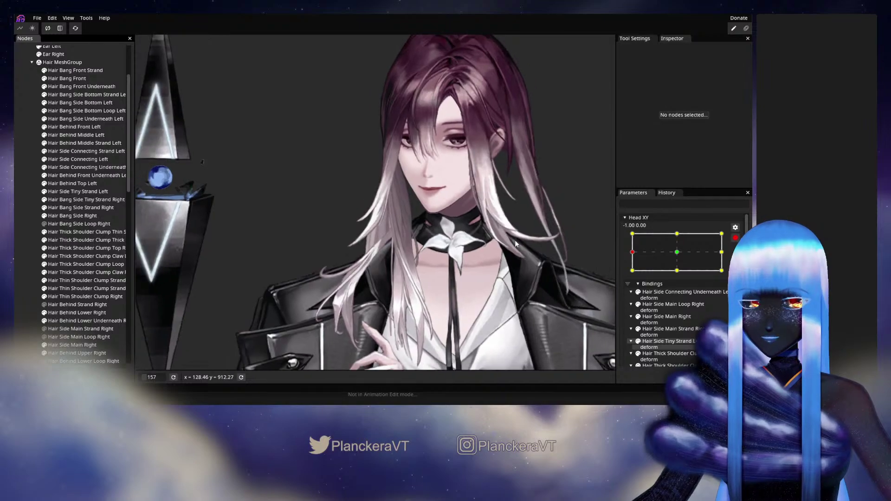
left_click(733, 241)
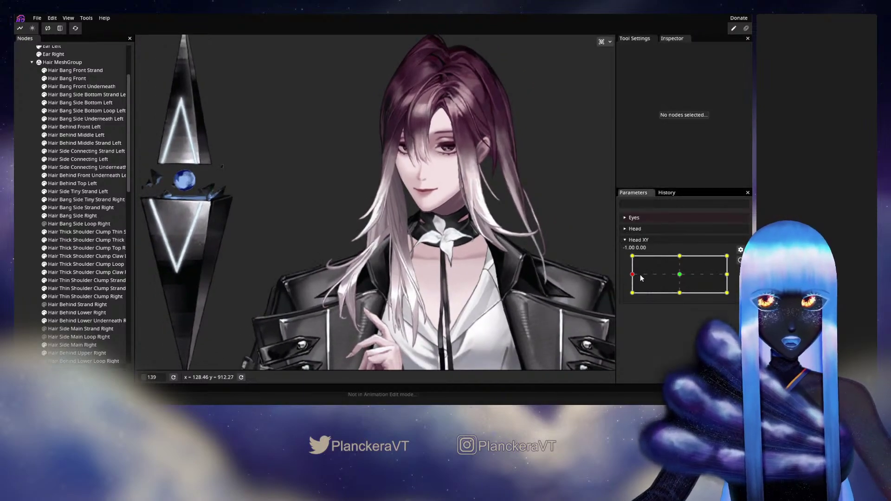
mouse_move(633, 276)
left_mouse_down()
mouse_move(681, 275)
mouse_move(625, 275)
mouse_move(624, 256)
mouse_move(626, 275)
mouse_move(642, 278)
mouse_move(632, 293)
left_mouse_up()
left_click(740, 260)
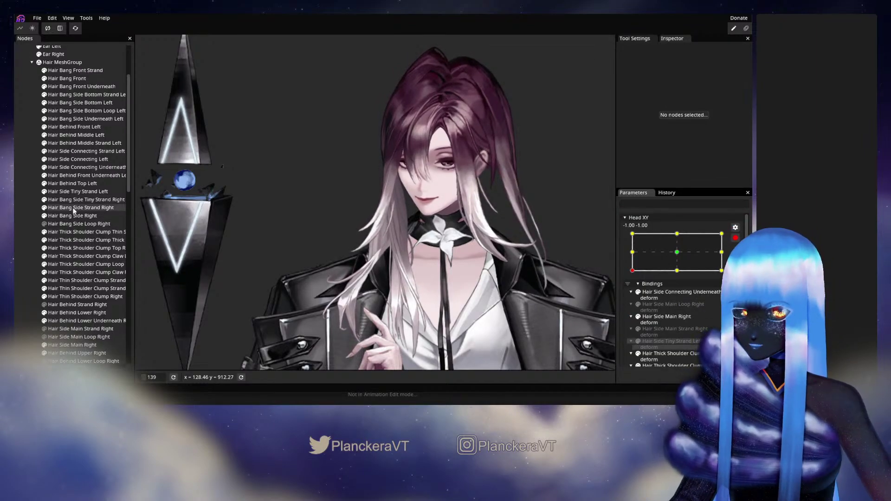
- Unset the deform binding of Hair Bang Side Tiny Strand Right at Head XY -1.00, -1.00, and deselect the strand
left_click(67, 192)
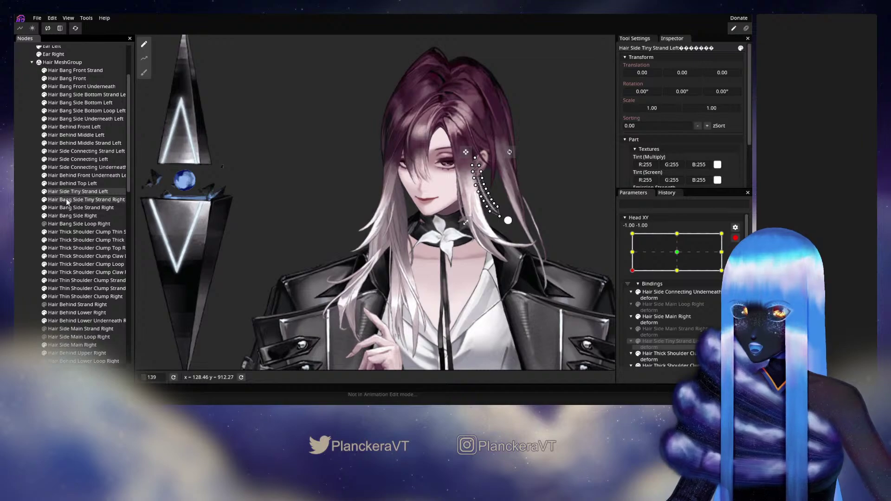
left_click(66, 201)
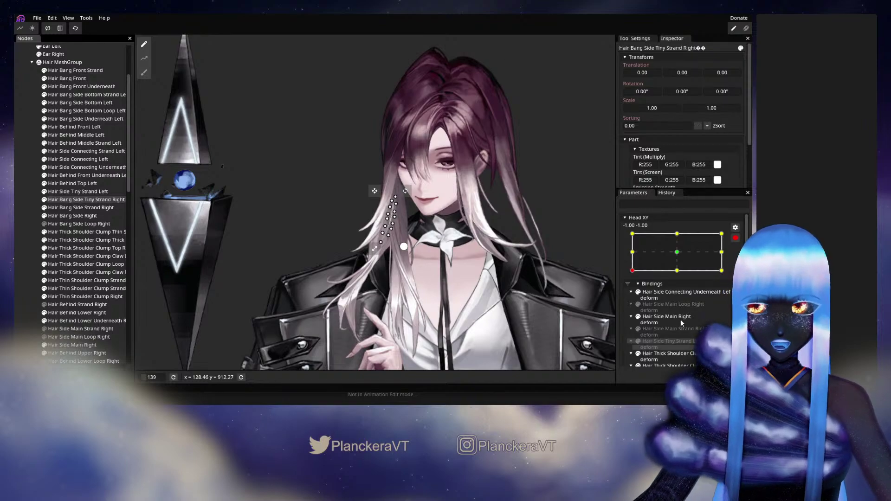
scroll(686, 319, "up", 5)
scroll(685, 321, "up", 2)
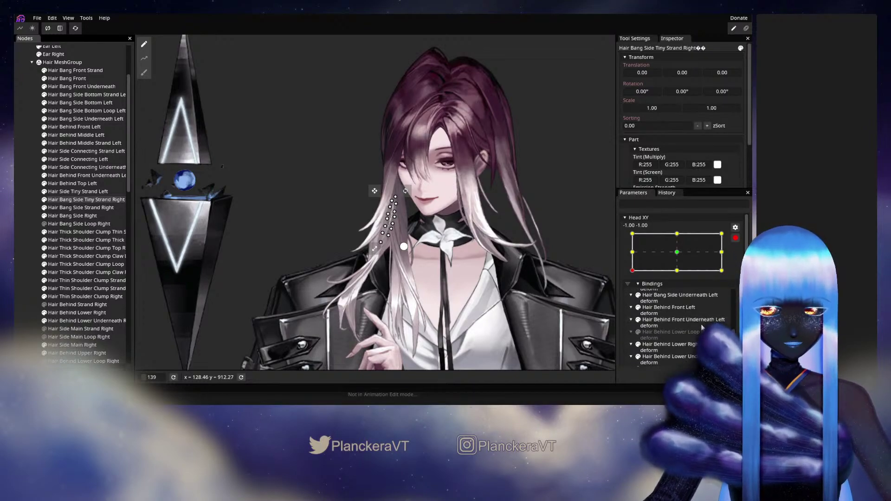
scroll(684, 322, "up", 2)
scroll(683, 321, "up", 4)
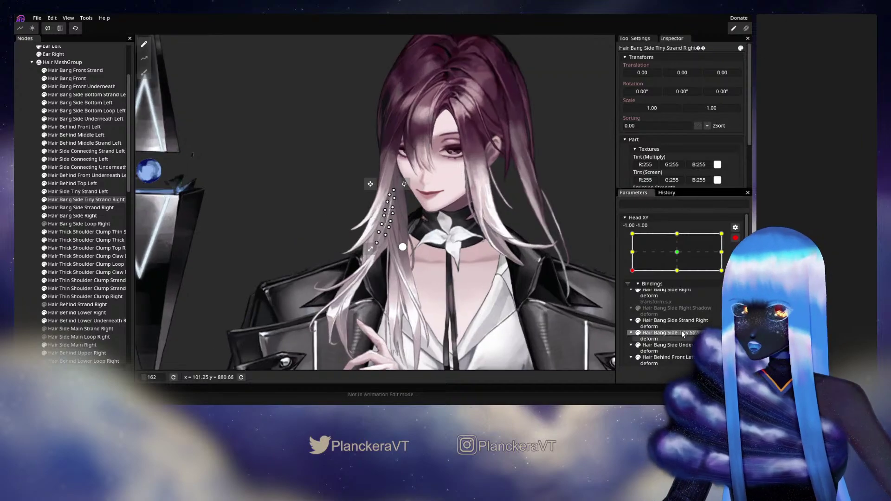
right_click(683, 333)
left_click(691, 331)
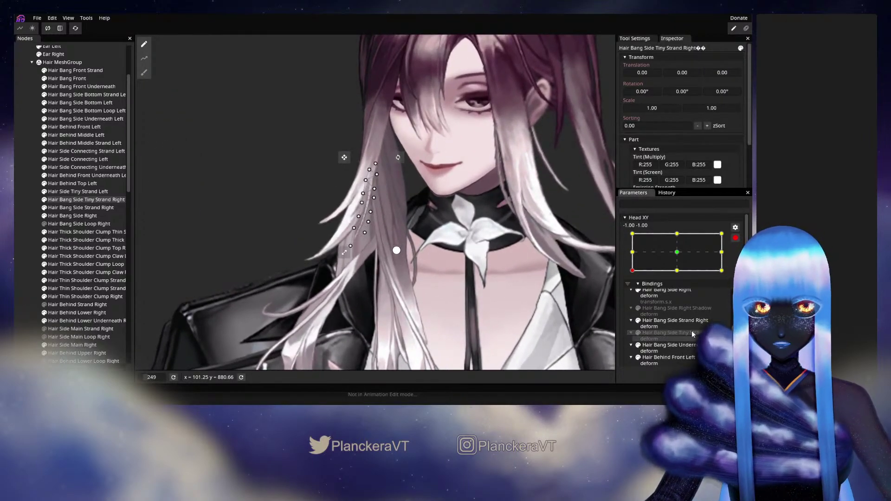
left_click(254, 226)
- Leave keypoint editing and swing Head XY around -1.00, -1.00 to examine how the tiny strand sits against the neighboring hair
scroll(421, 243, "down", 5)
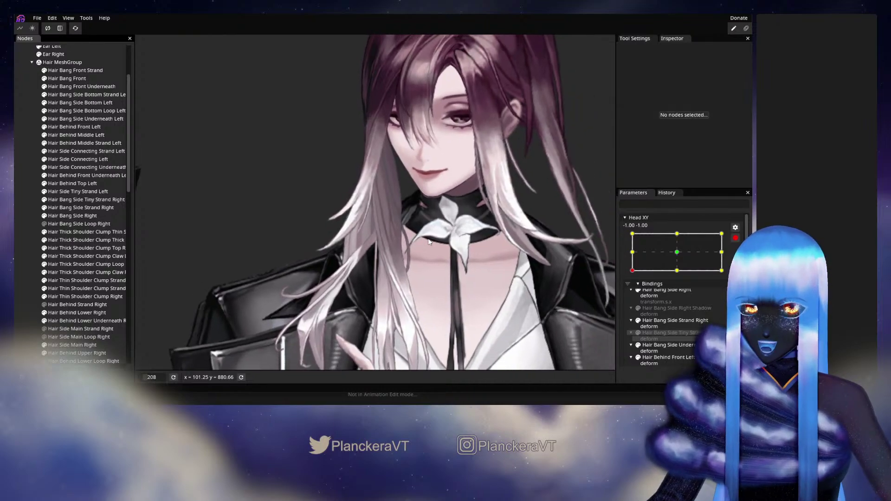
scroll(496, 261, "up", 1)
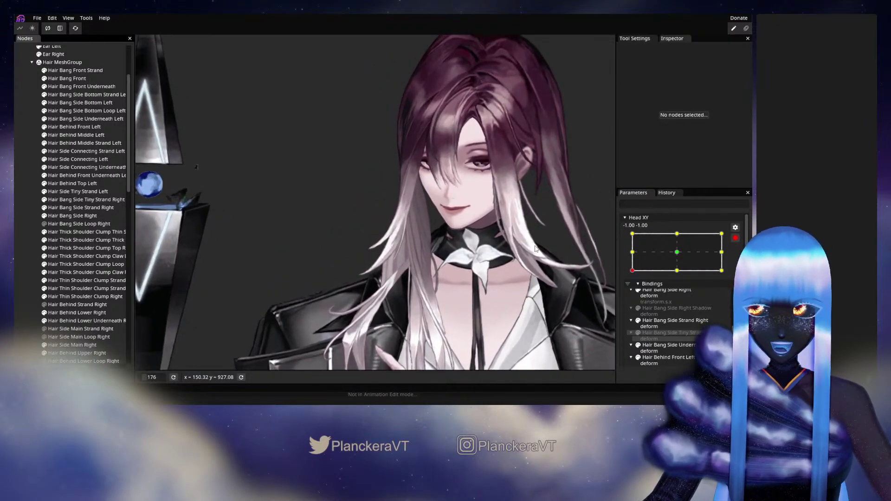
left_click(735, 238)
mouse_move(632, 293)
left_mouse_down()
mouse_move(682, 299)
mouse_move(627, 296)
mouse_move(672, 296)
mouse_move(680, 280)
mouse_move(670, 297)
mouse_move(620, 302)
left_mouse_up()
scroll(449, 269, "up", 6)
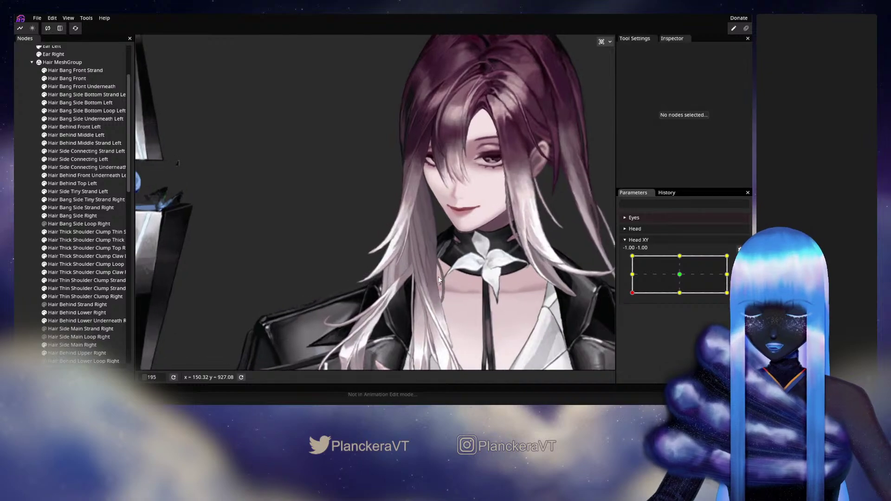
scroll(474, 273, "up", 3)
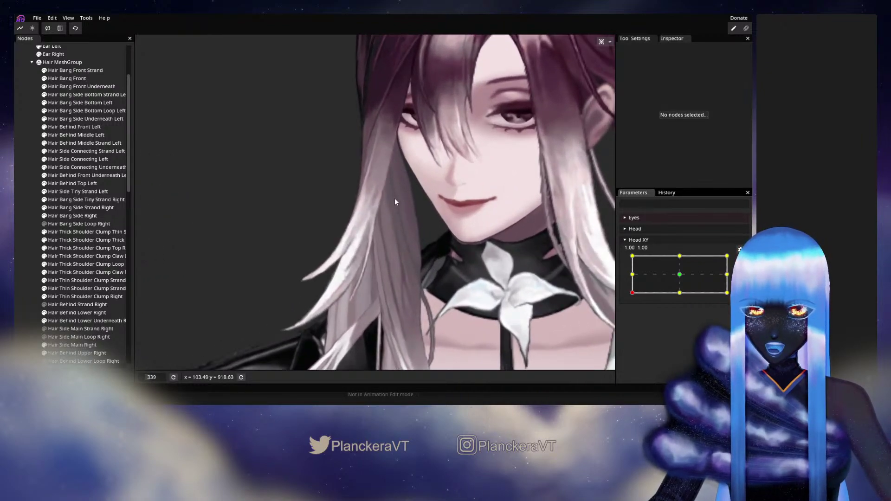
left_click_drag(431, 253, 497, 246)
scroll(559, 267, "up", 1)
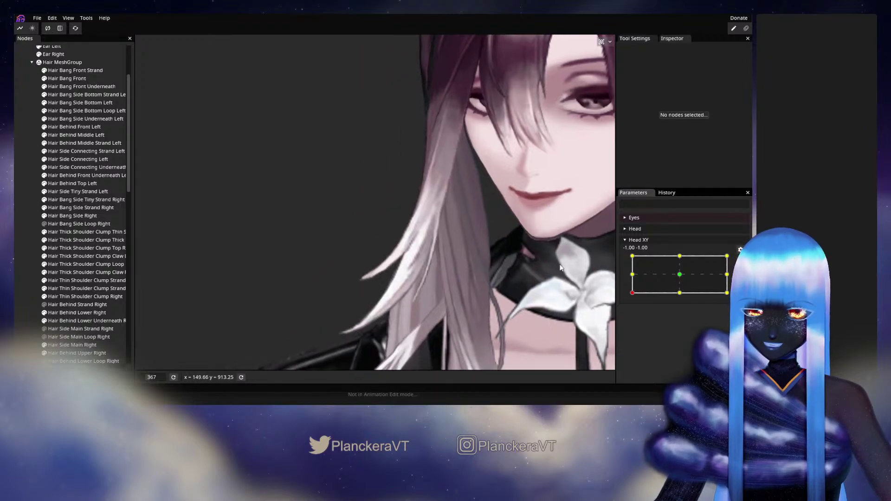
mouse_move(633, 298)
left_mouse_down()
mouse_move(627, 275)
mouse_move(620, 300)
left_mouse_up()
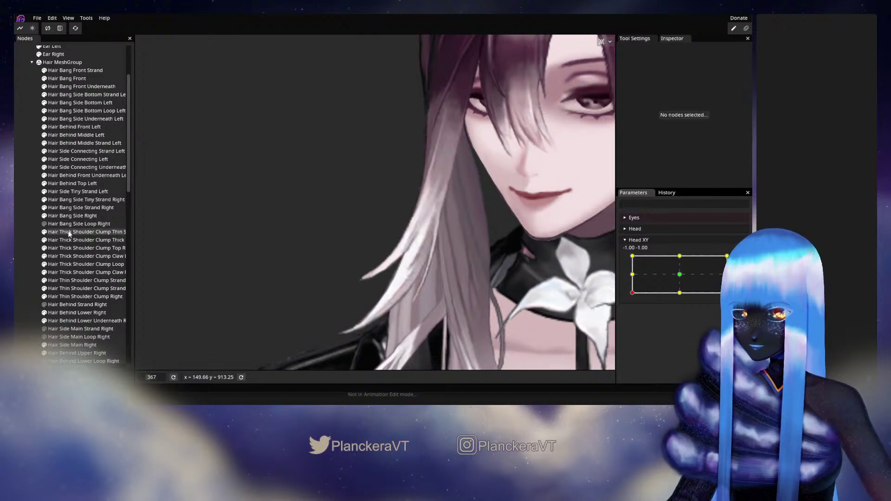
- Push the middle of Hair Bang Side Tiny Strand Right slightly left at Head XY -1.00, -1.00 using a 38.00 Circle Brush, and deselect it
left_click(79, 200)
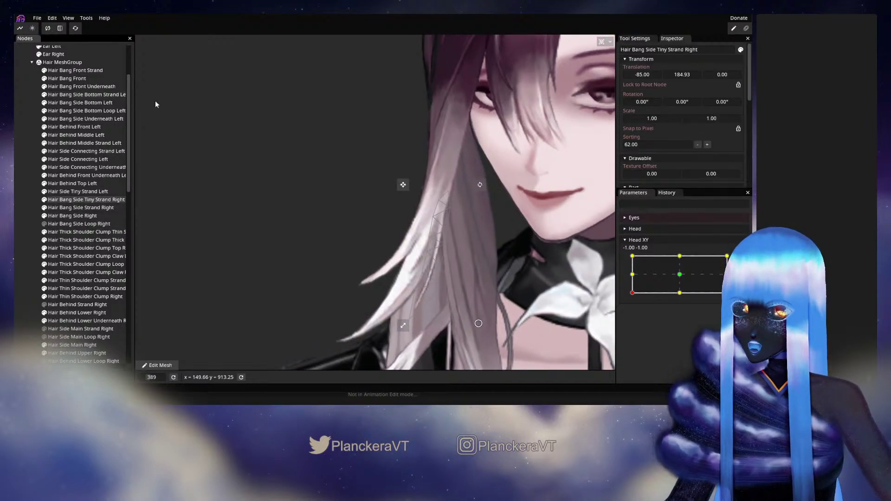
left_click(736, 250)
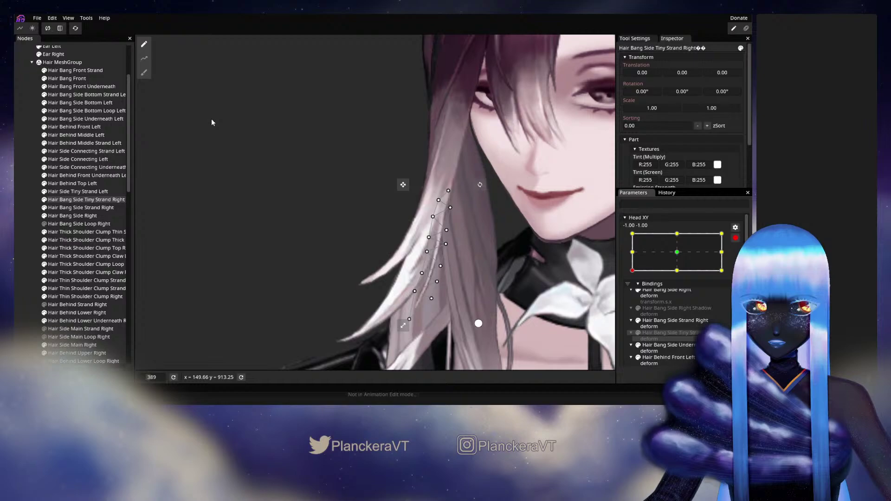
left_click(150, 77)
mouse_move(423, 288)
left_mouse_down()
mouse_move(441, 264)
mouse_move(409, 263)
left_mouse_up()
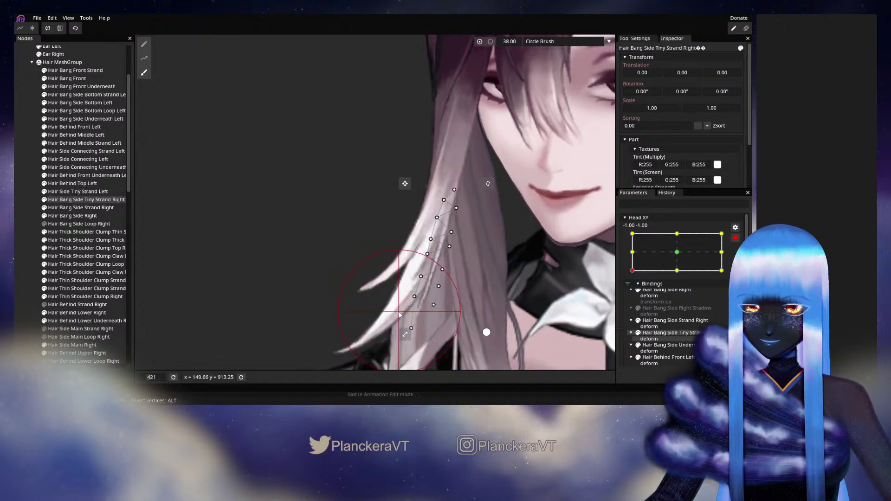
left_click(26, 245)
scroll(496, 287, "down", 2)
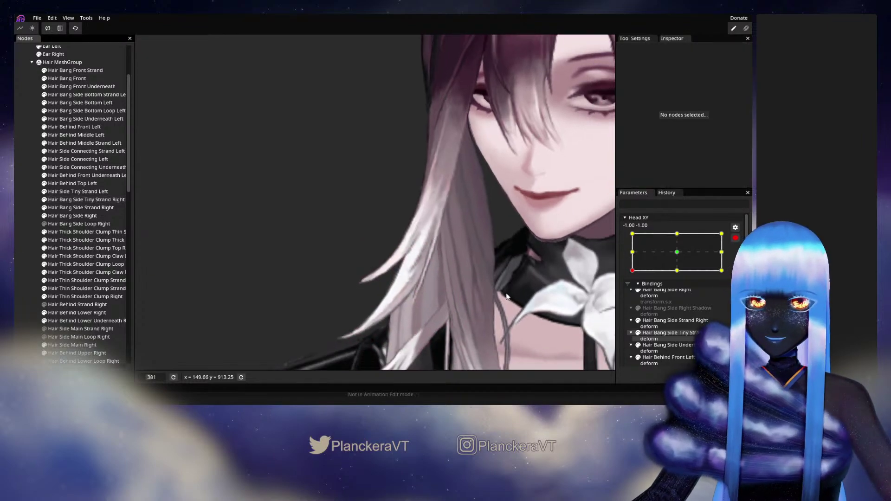
- Move Head XY up toward -1.00, 0.00 and back to -1.00, -1.00 with keypoint editing off to check the strand's motion
left_click(734, 238)
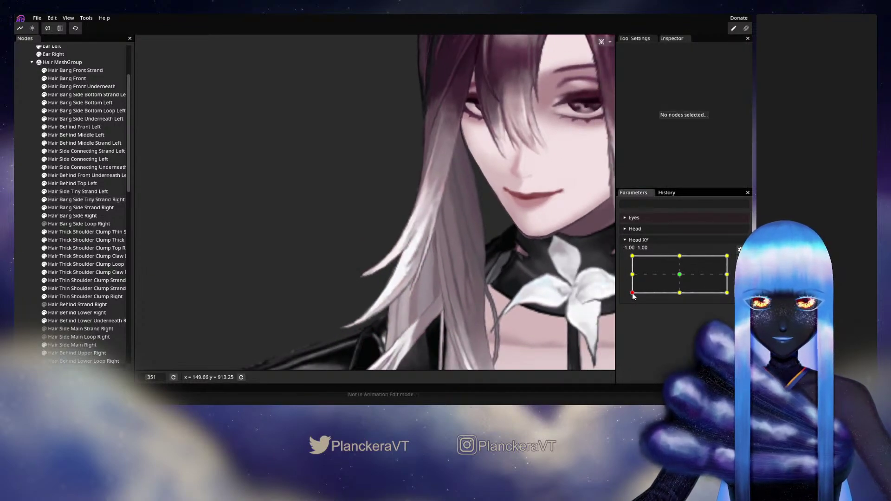
mouse_move(633, 296)
left_mouse_down()
mouse_move(633, 270)
mouse_move(632, 279)
left_mouse_up()
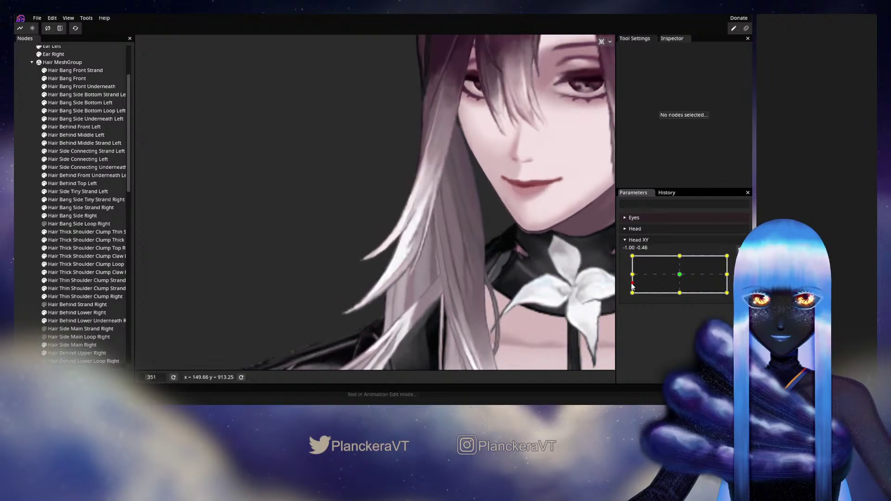
left_click_drag(631, 274, 632, 295)
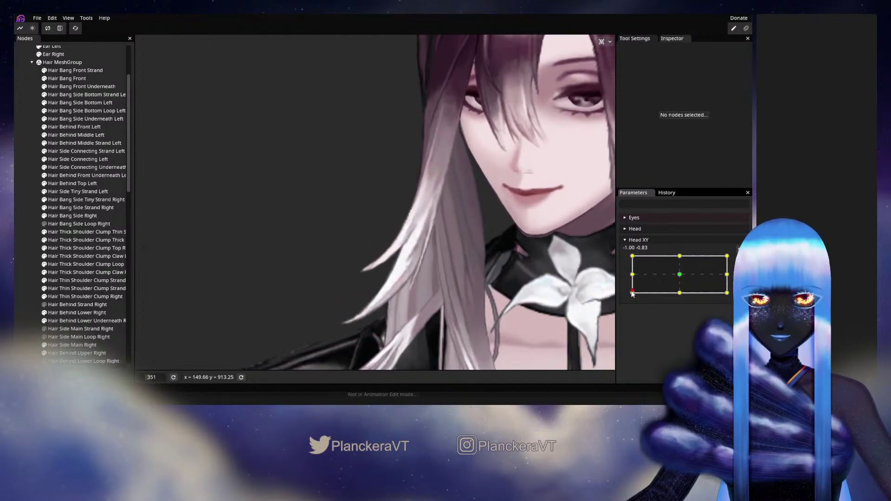
- Nudge lower-middle vertices of Hair Bang Side Tiny Strand Right slightly right at Head XY -1.00, -1.00, and deselect the strand
left_click(740, 260)
scroll(459, 298, "up", 1)
scroll(459, 301, "up", 2)
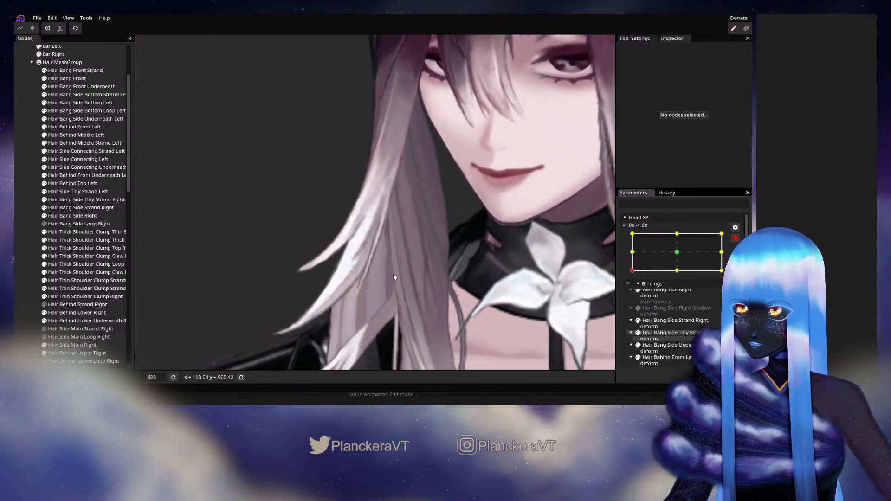
scroll(195, 186, "up", 1)
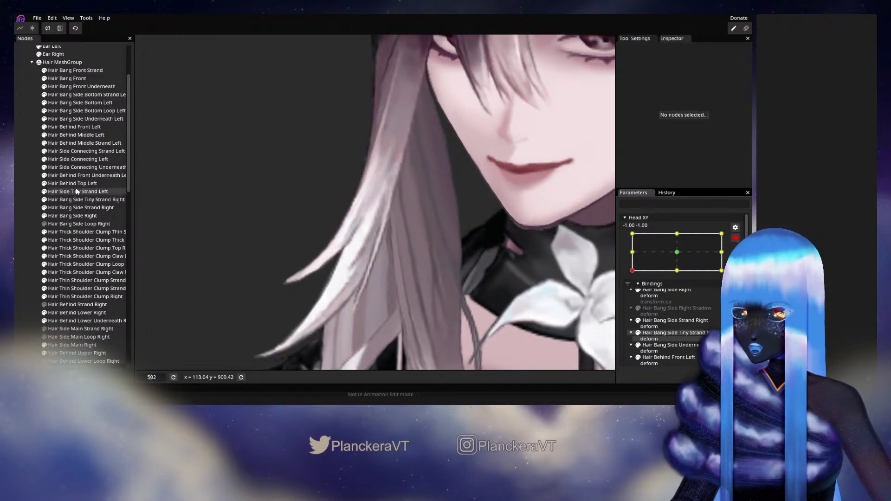
left_click(76, 215)
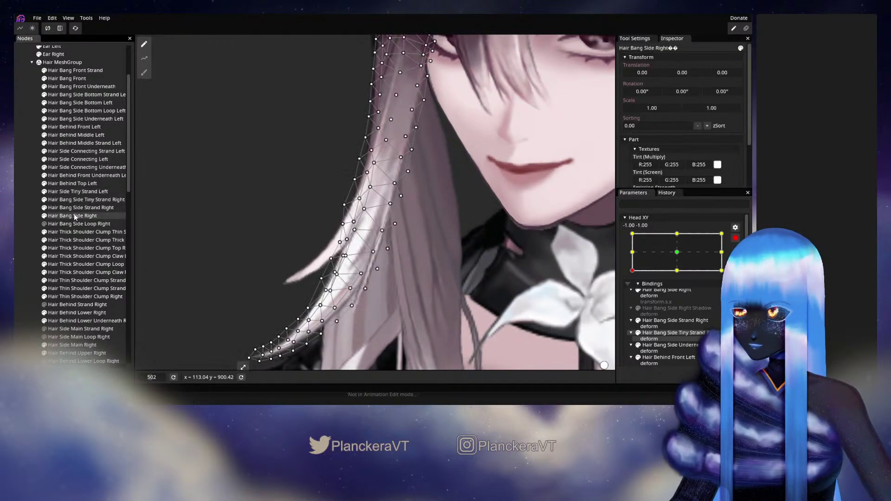
left_click(77, 209)
left_click(77, 200)
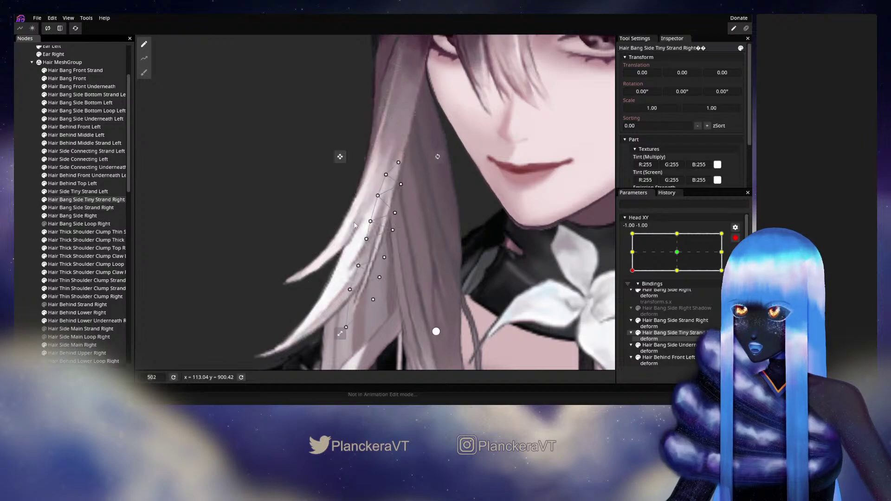
scroll(410, 209, "up", 2)
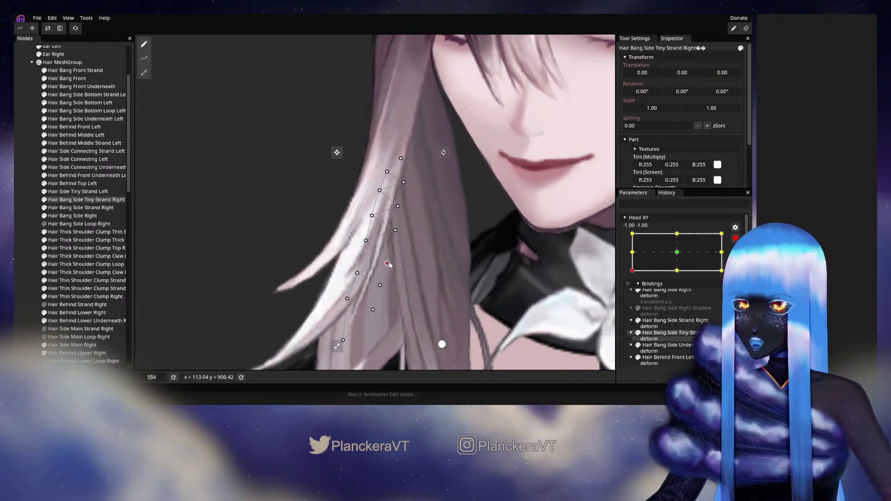
left_click(380, 286)
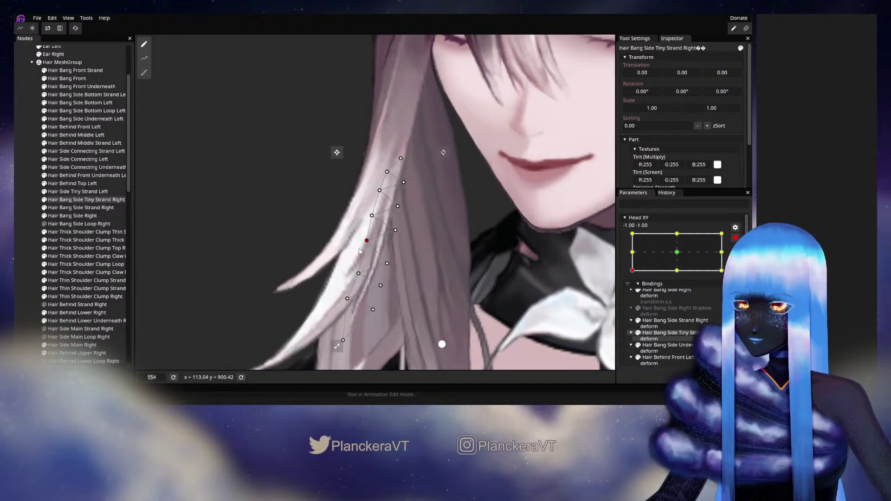
left_click_drag(354, 322, 376, 288)
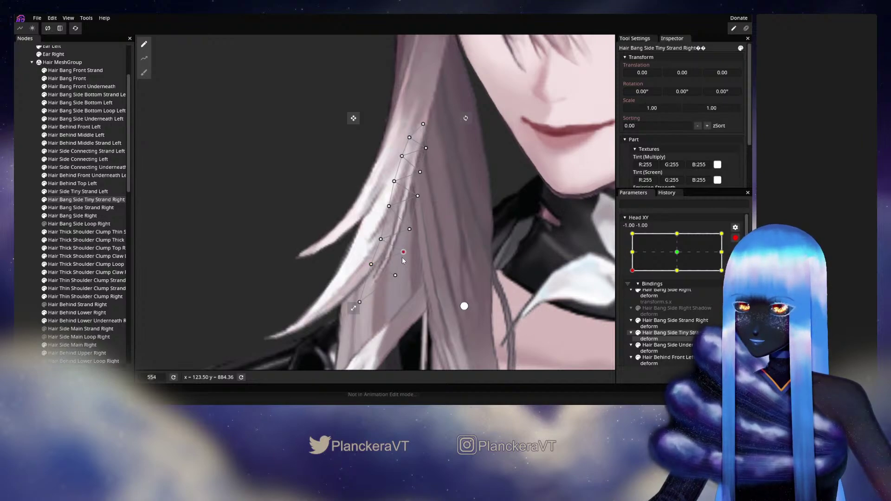
left_click(15, 216)
- Leave keypoint editing and raise Head XY from -1.00, -1.00 toward -1.00, 0.00 to examine the motion of the side hair
scroll(461, 233, "down", 2)
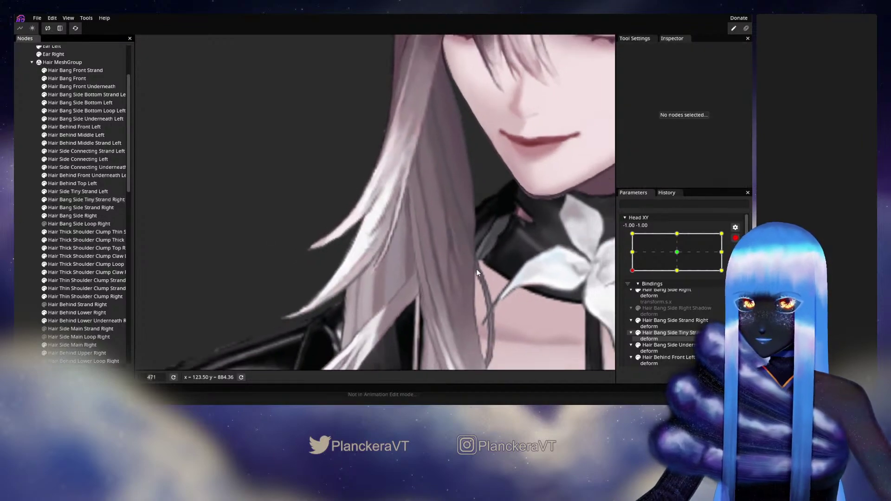
scroll(476, 273, "down", 6)
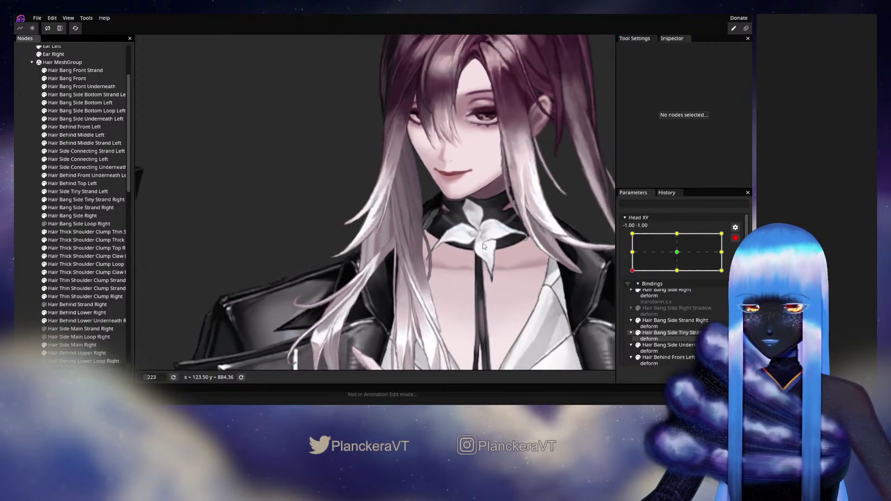
left_click_drag(483, 246, 483, 276)
scroll(483, 276, "down", 2)
left_click(735, 237)
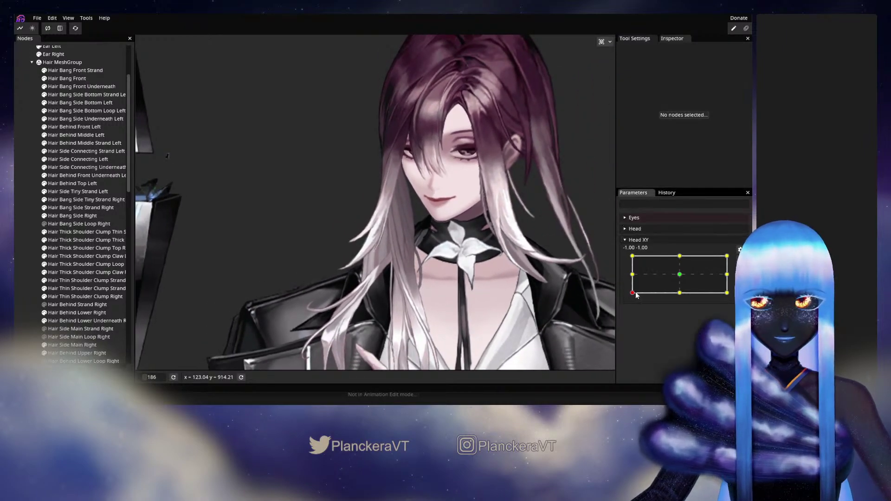
left_click_drag(636, 295, 628, 277)
scroll(318, 286, "down", 2)
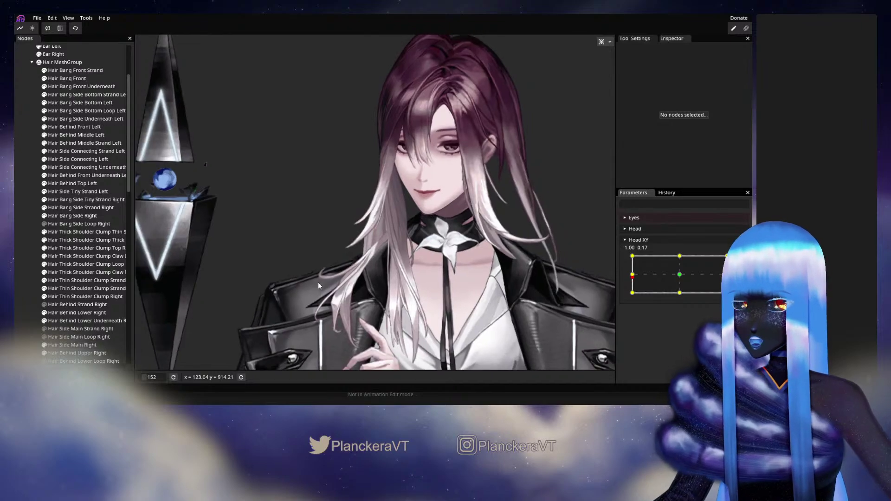
scroll(471, 241, "up", 5)
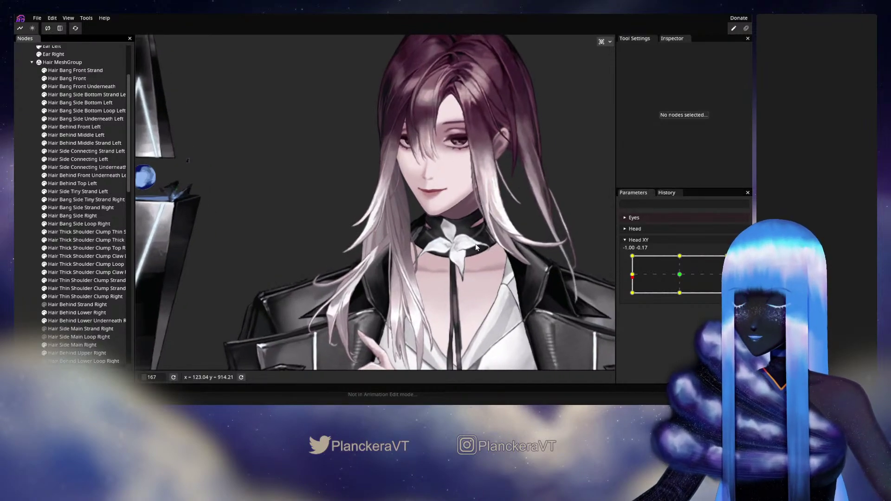
scroll(480, 254, "up", 1)
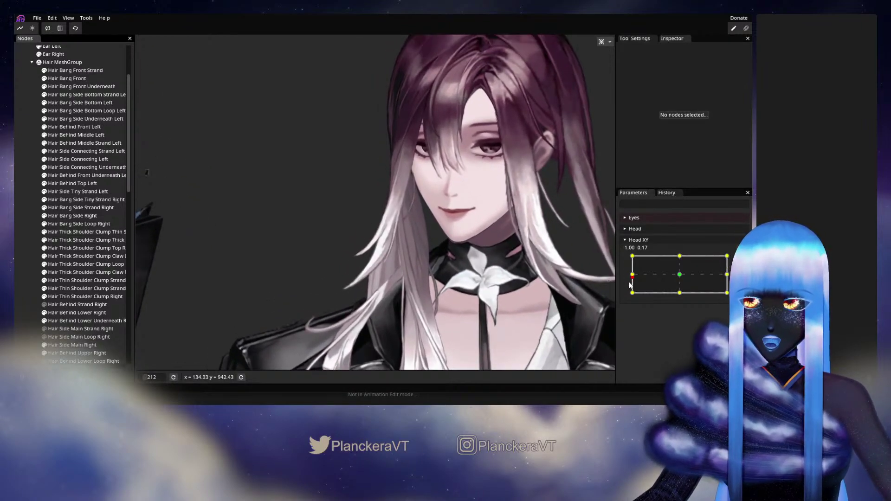
left_click_drag(630, 285, 633, 277)
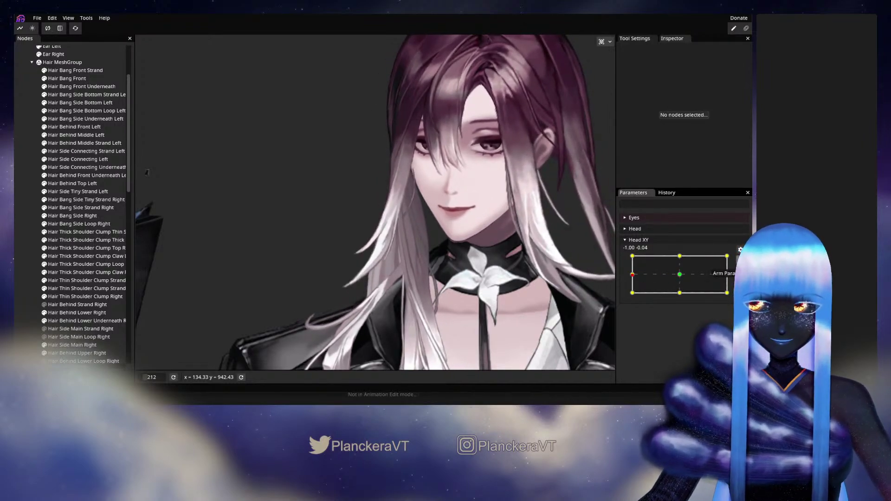
- Shift all vertices of Hair Bang Side Loop Right left toward the side bang at the Head XY -1.00, 0.00 keypoint, and deselect it
scroll(424, 257, "up", 5)
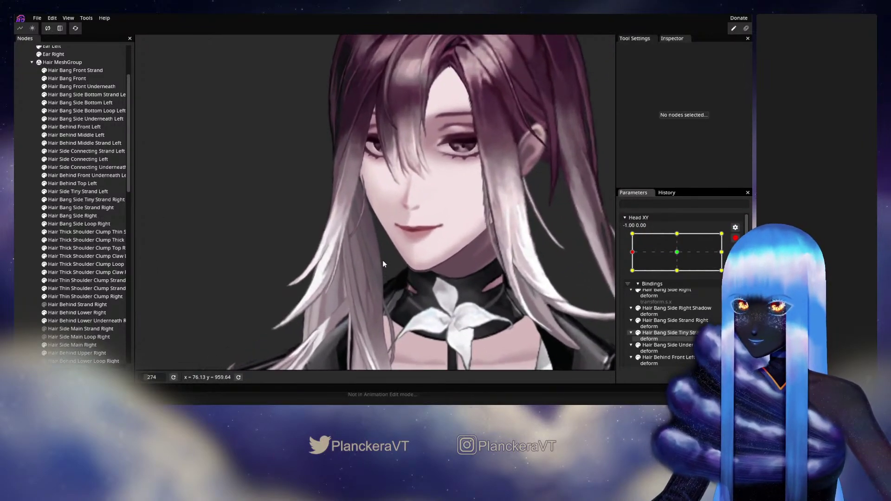
scroll(382, 264, "up", 3)
left_click_drag(378, 256, 404, 260)
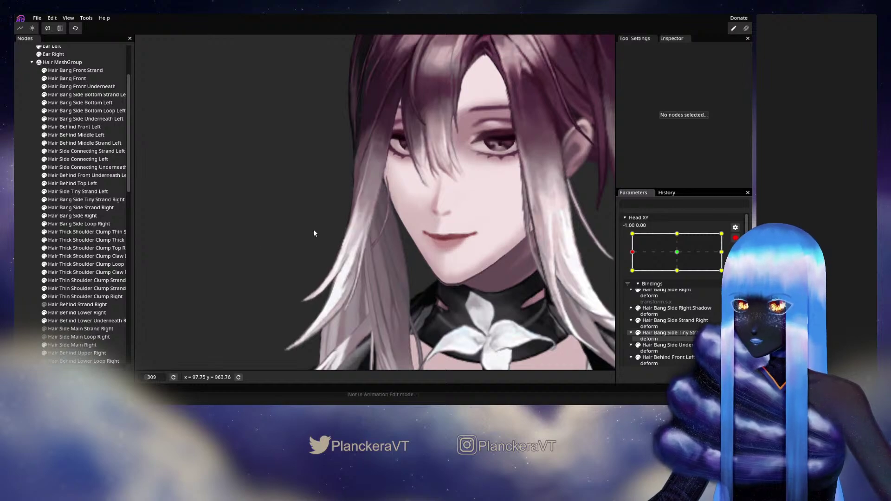
scroll(375, 272, "up", 2)
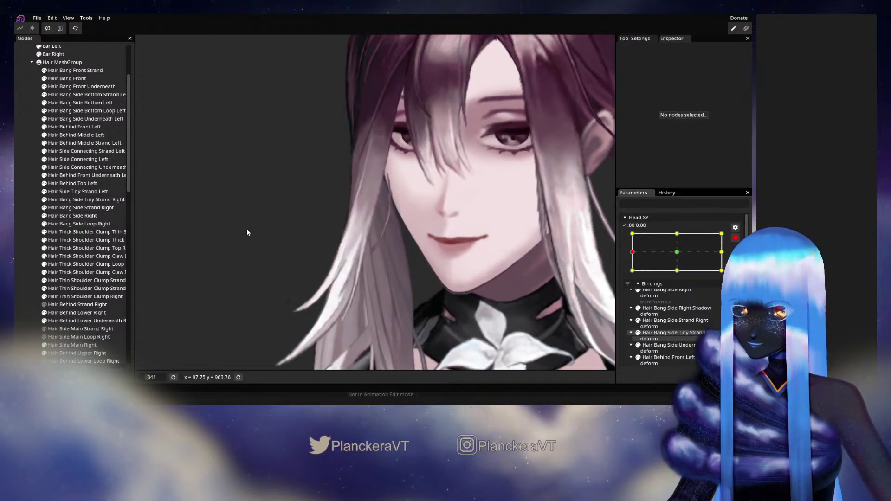
scroll(246, 229, "up", 2)
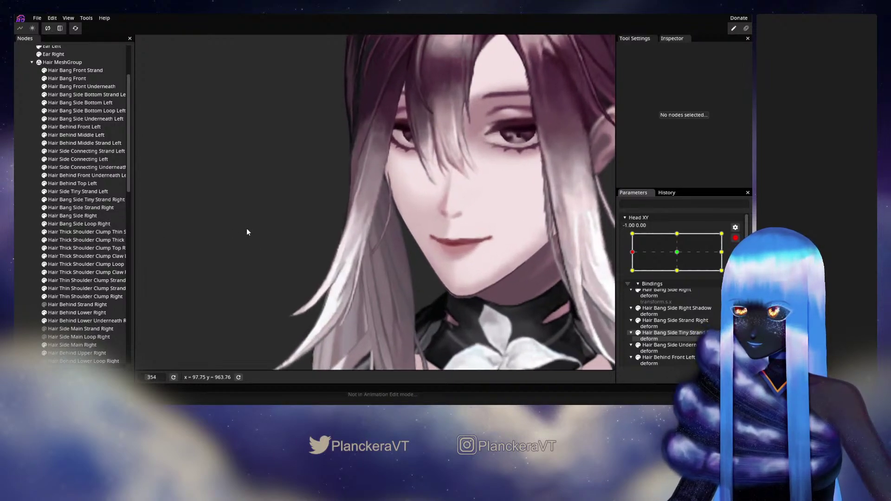
left_click(91, 225)
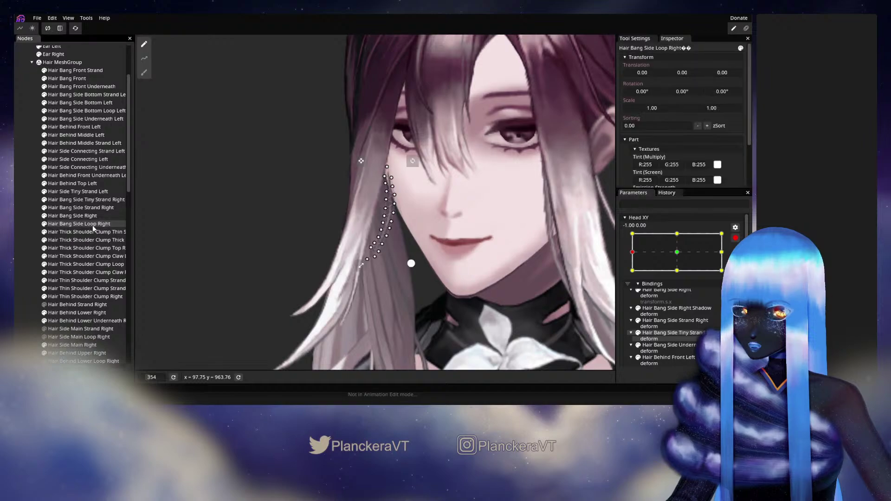
scroll(464, 287, "up", 2)
scroll(473, 283, "up", 1)
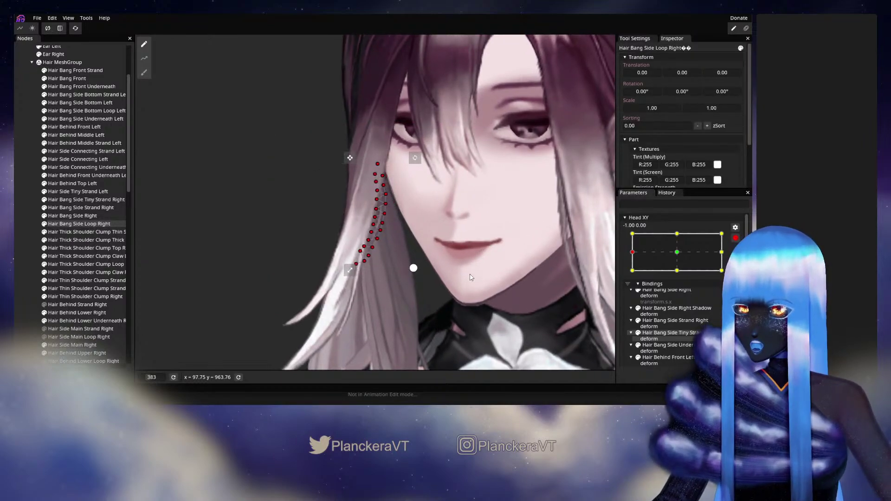
left_click(467, 274)
- Swing Head XY around -1.00, 0.00 with keypoint editing off to check how the hair loop sits beside the face
scroll(457, 273, "down", 5)
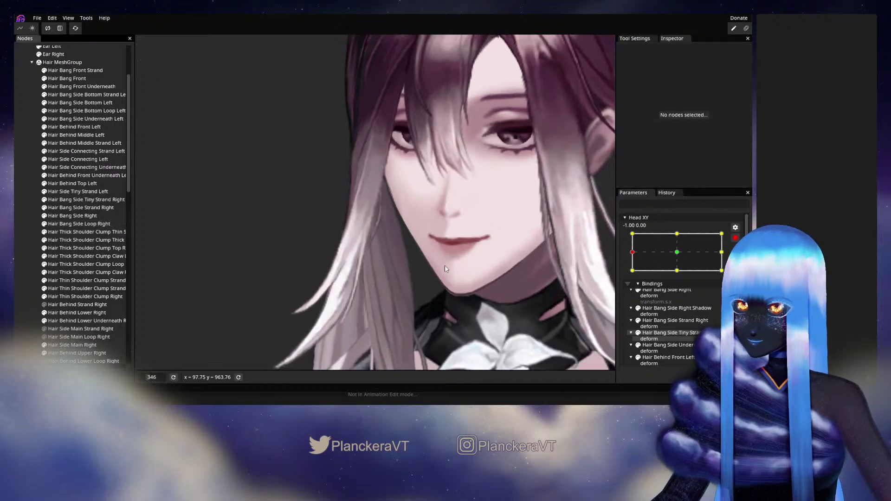
scroll(446, 270, "down", 10)
left_click_drag(446, 271, 491, 279)
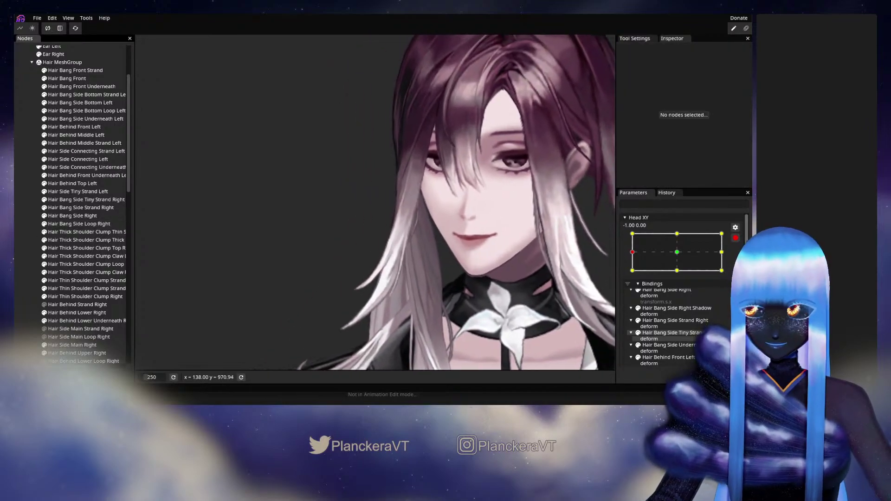
left_click(735, 238)
mouse_move(635, 279)
left_mouse_down()
mouse_move(680, 277)
mouse_move(627, 277)
left_mouse_up()
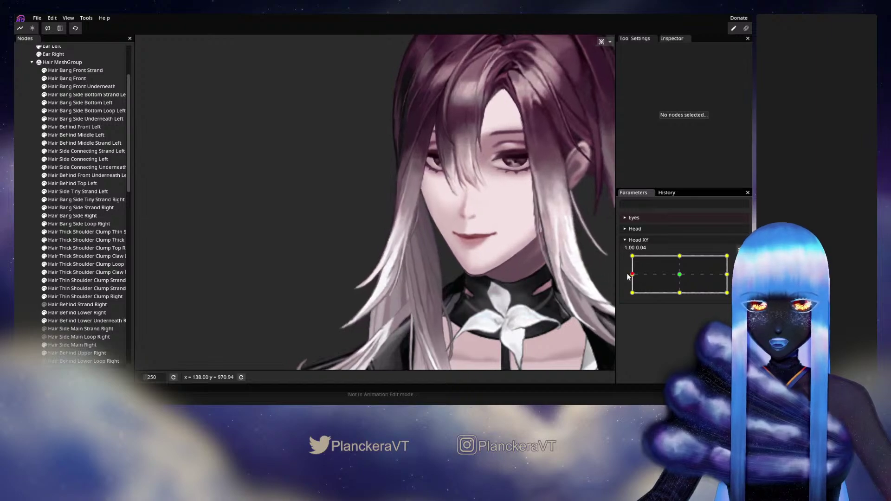
left_click_drag(511, 280, 485, 275)
scroll(484, 275, "down", 1)
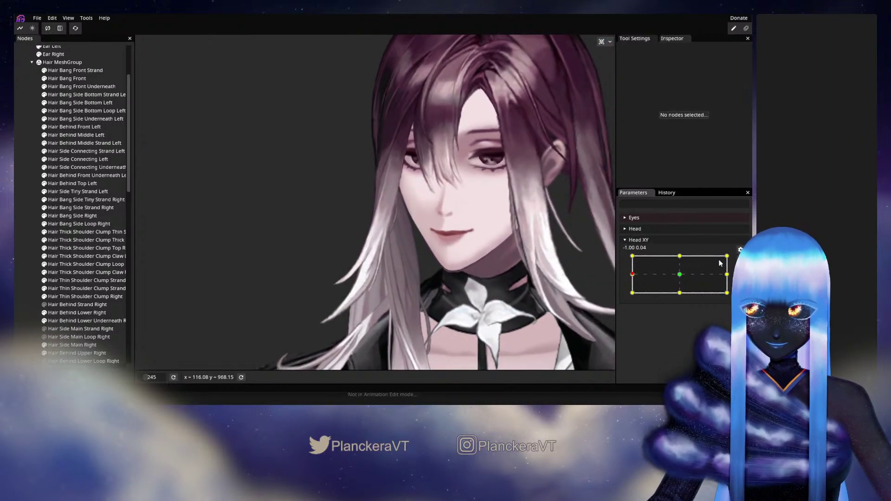
- Nudge Hair Bang Side Loop Right slightly further left at Head XY -1.00, 0.00, and deselect it
left_click(740, 260)
scroll(374, 261, "up", 5)
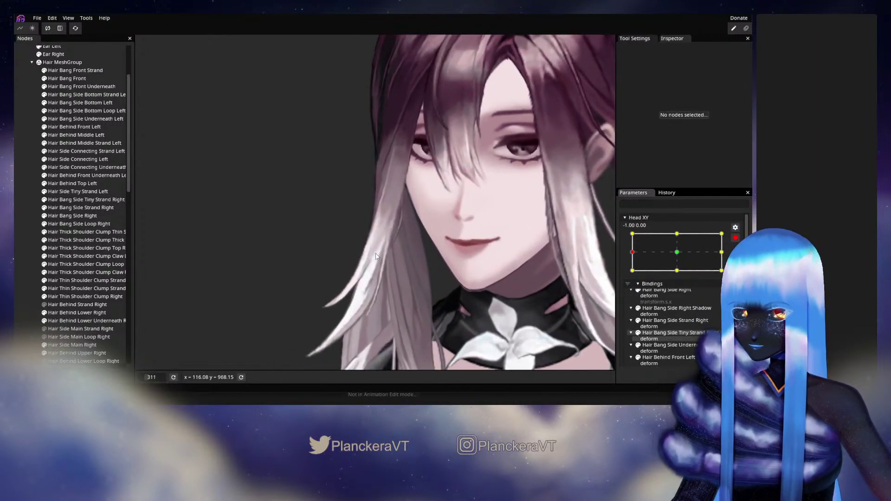
left_click(75, 208)
left_click(73, 225)
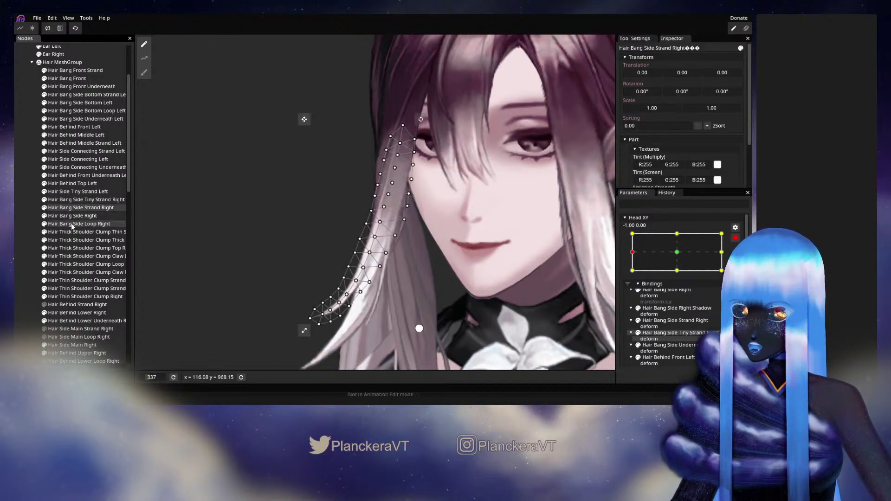
scroll(516, 247, "up", 3)
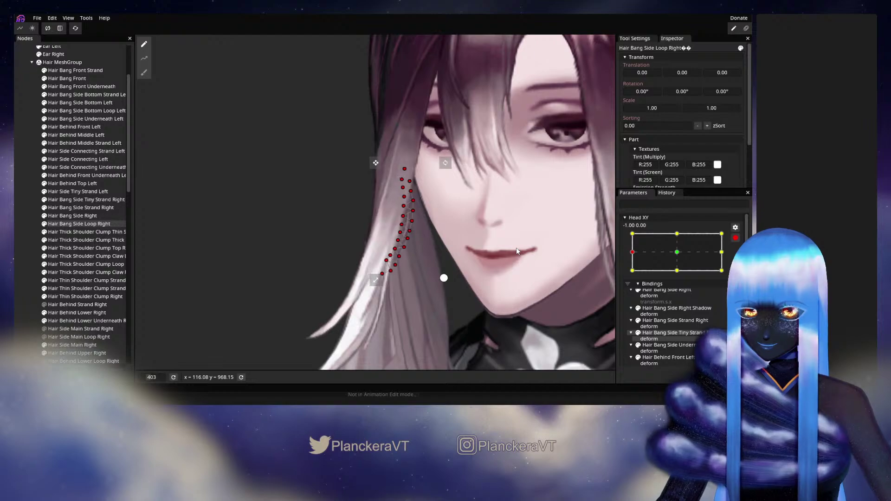
left_click(407, 277)
- Leave keypoint editing and lower Head XY from -1.00, 0.00 to -1.00, -1.00 to inspect how the hair loop follows the head
scroll(407, 277, "down", 3)
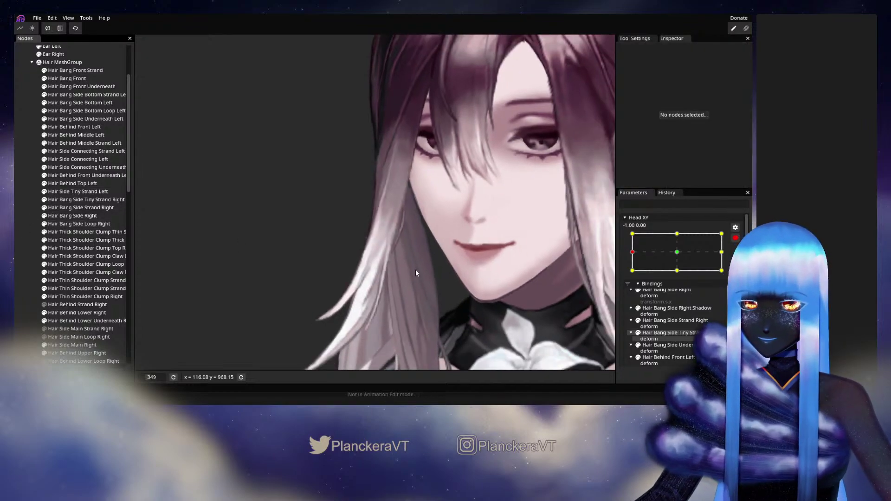
scroll(439, 261, "down", 3)
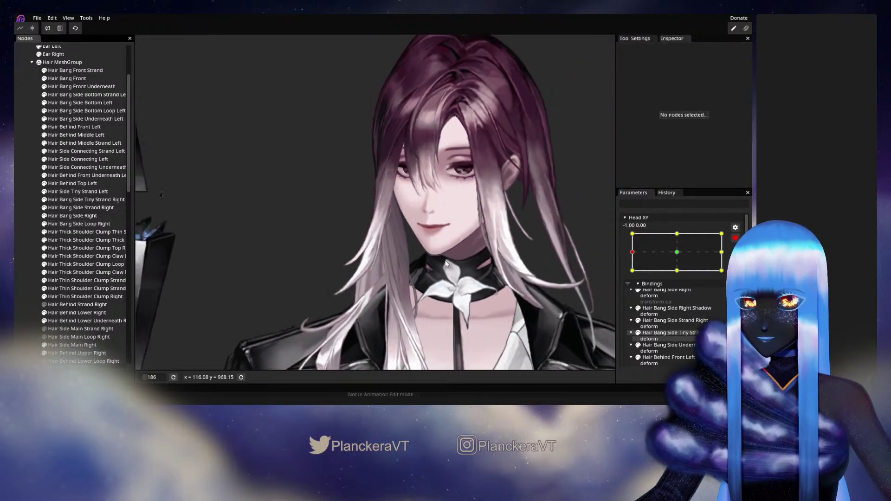
scroll(705, 255, "up", 1)
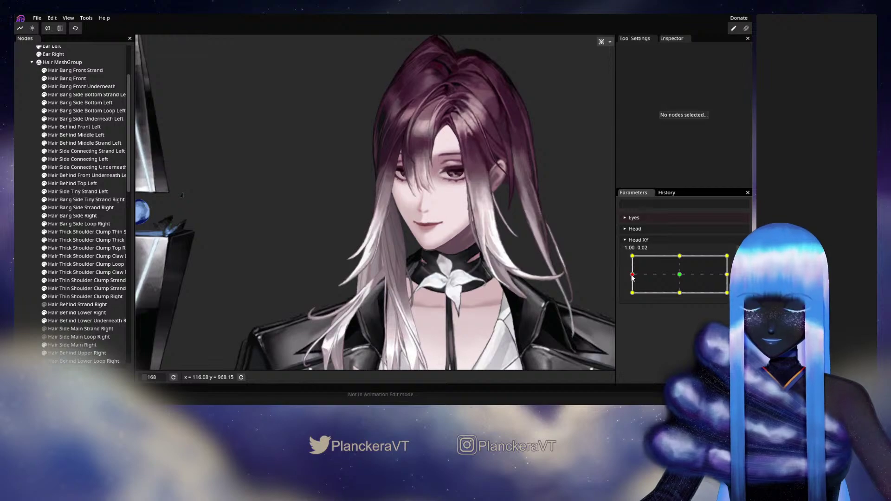
left_click_drag(632, 277, 623, 296)
scroll(398, 280, "up", 2)
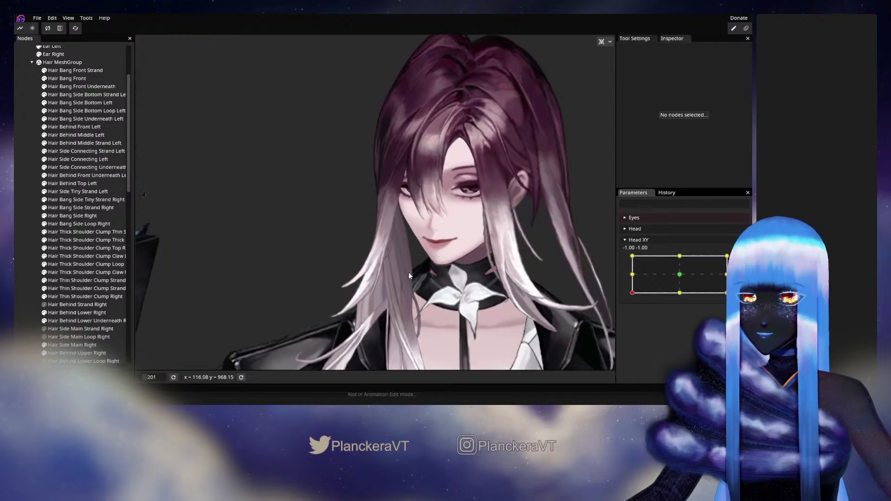
scroll(408, 275, "up", 3)
mouse_move(632, 292)
left_mouse_down()
mouse_move(671, 298)
mouse_move(626, 300)
left_mouse_up()
- Nudge all vertices of Hair Bang Side Loop Right left at the Head XY -1.00, -1.00 keypoint, and deselect it
left_click(740, 259)
scroll(395, 268, "up", 1)
left_click_drag(395, 269, 357, 222)
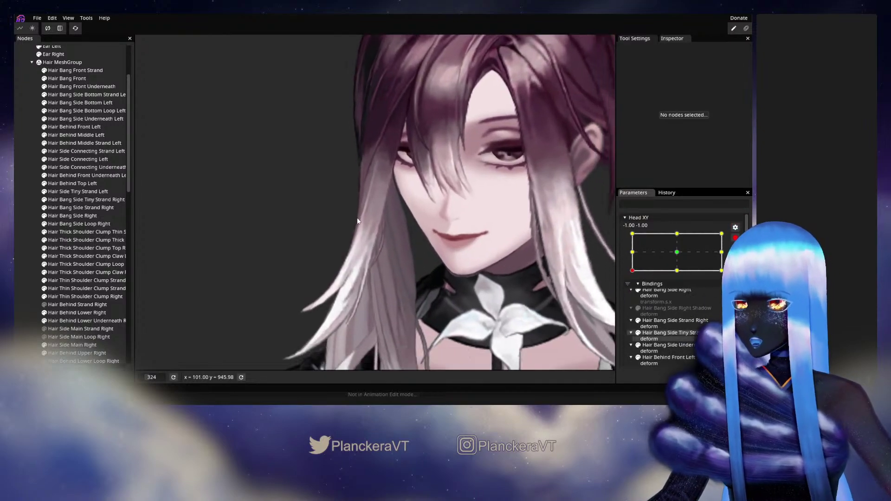
scroll(357, 220, "up", 1)
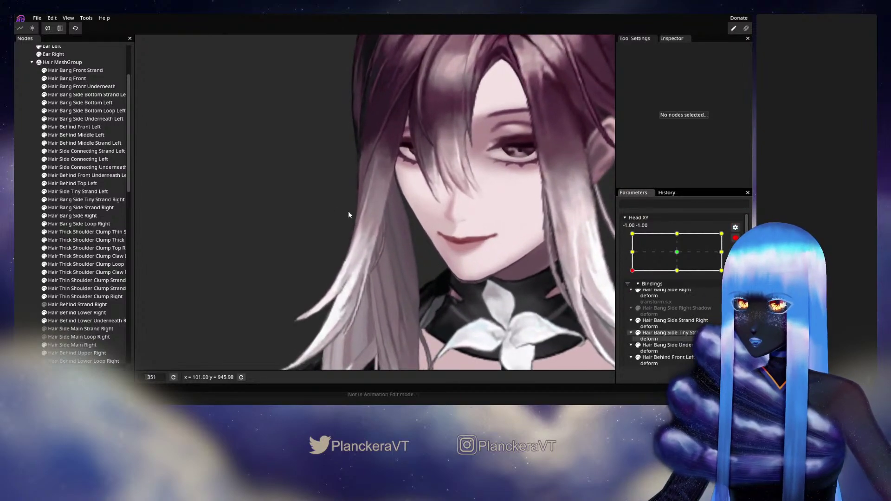
left_click(75, 223)
left_click_drag(285, 136, 457, 315)
key("Left")
key("Left")
key("Left")
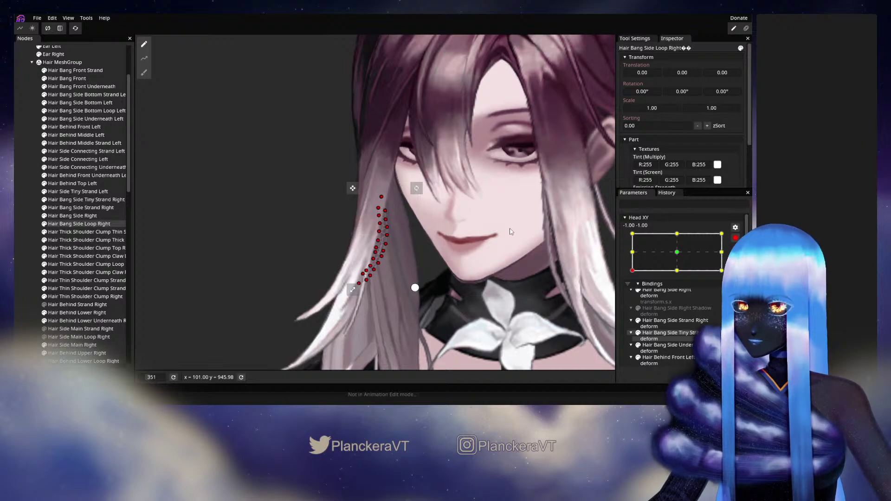
left_click(28, 248)
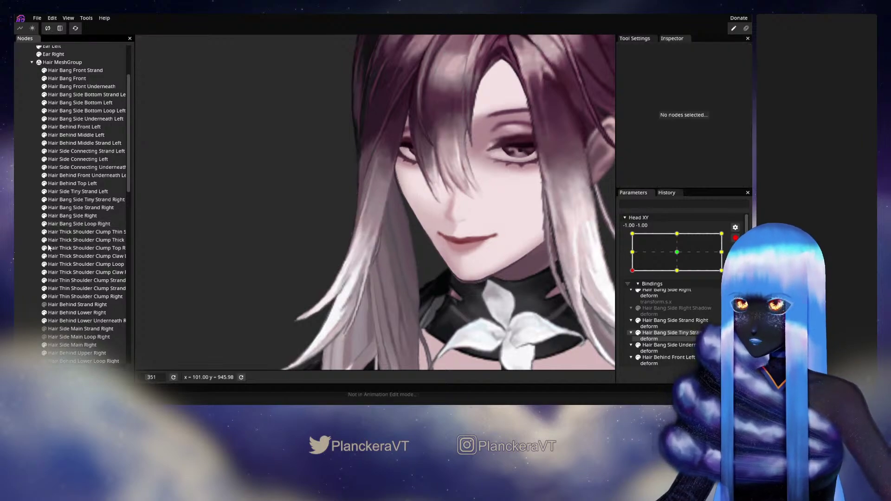
- Turn keypoint editing off to inspect the side hair at Head XY -1.00, -1.00, and turn editing back on
scroll(371, 242, "down", 2)
left_click(735, 237)
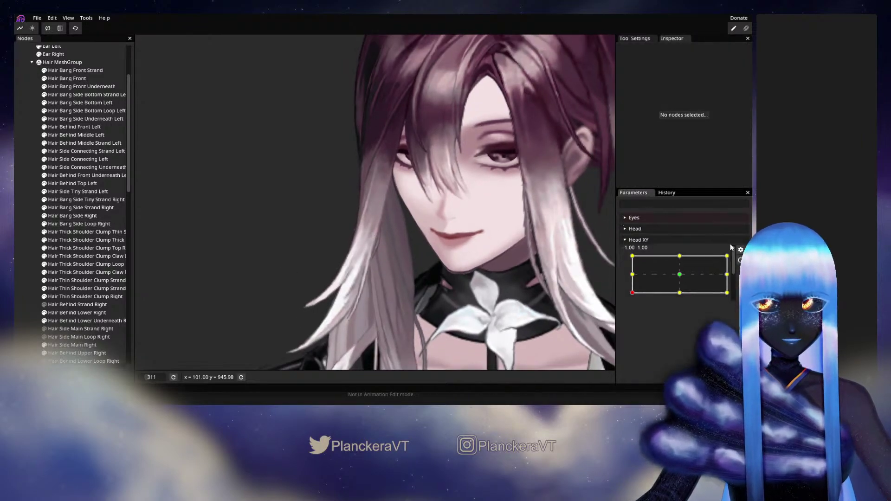
mouse_move(632, 293)
left_mouse_down()
mouse_move(630, 282)
mouse_move(642, 294)
mouse_move(683, 301)
mouse_move(633, 293)
left_mouse_up()
left_click(740, 259)
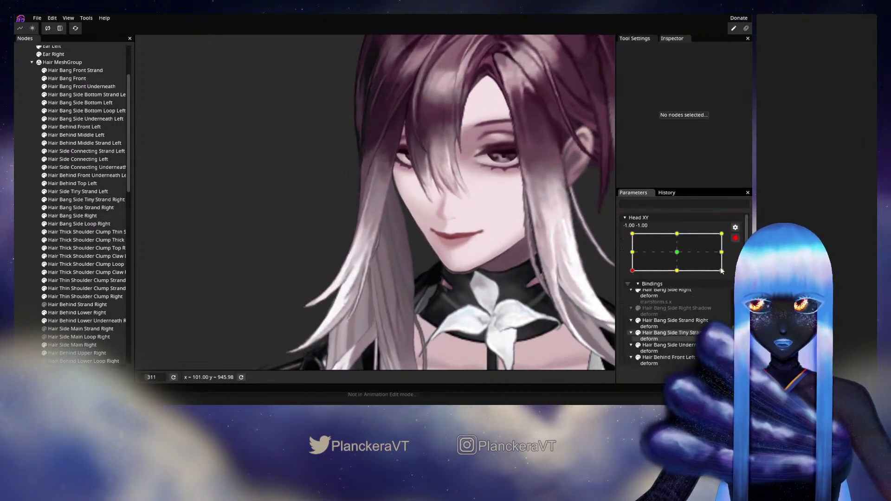
- Look through the Head XY bindings for the entry of Hair Bang Side Loop Right, checking Hair Behind Lower Loop Right as well
right_click(680, 330)
left_click(662, 330)
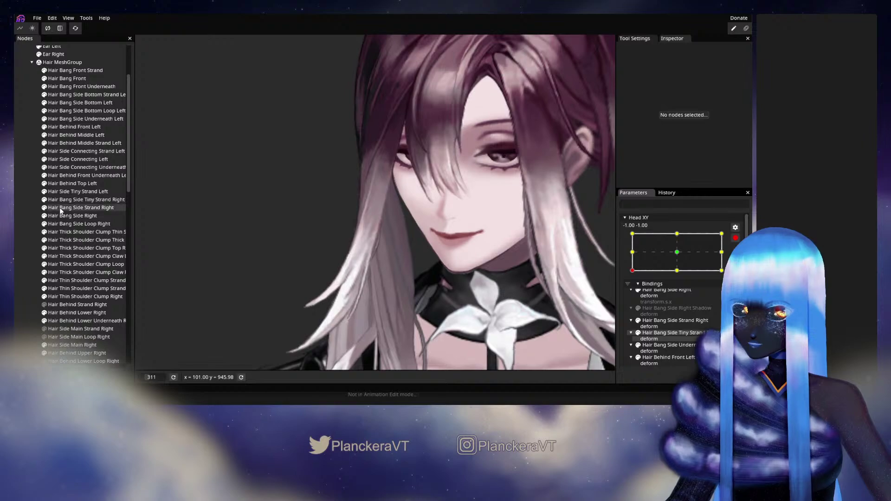
left_click(62, 224)
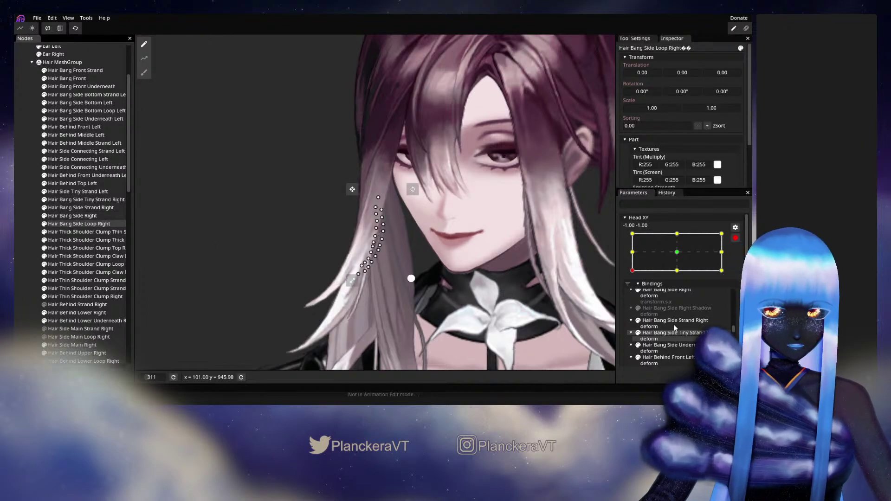
scroll(680, 322, "down", 1)
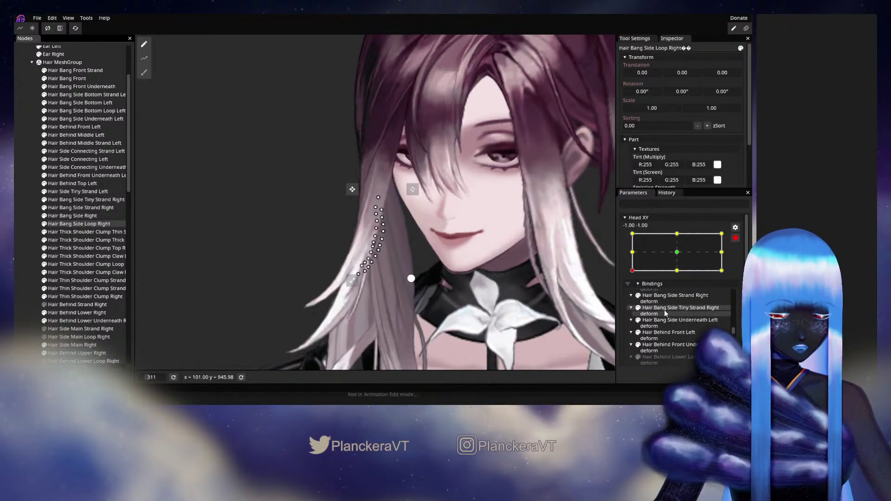
scroll(682, 320, "up", 2)
scroll(687, 328, "down", 2)
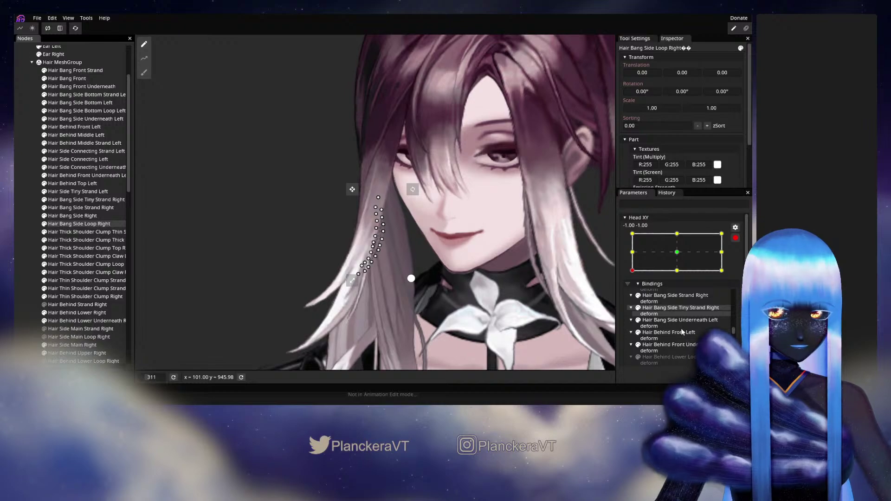
scroll(674, 328, "down", 2)
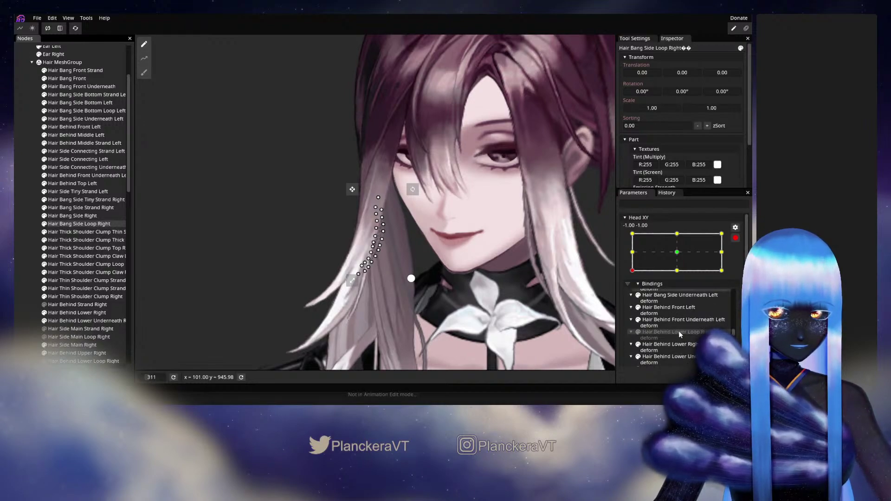
left_click(677, 332)
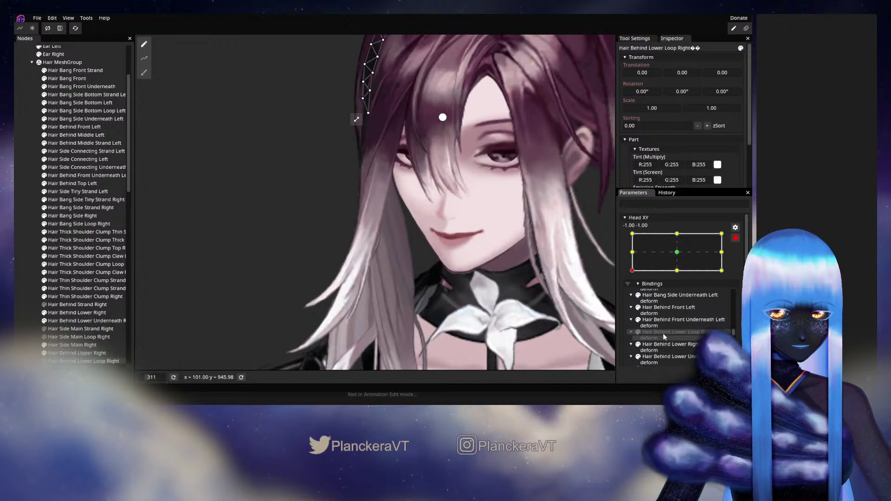
scroll(663, 333, "down", 2)
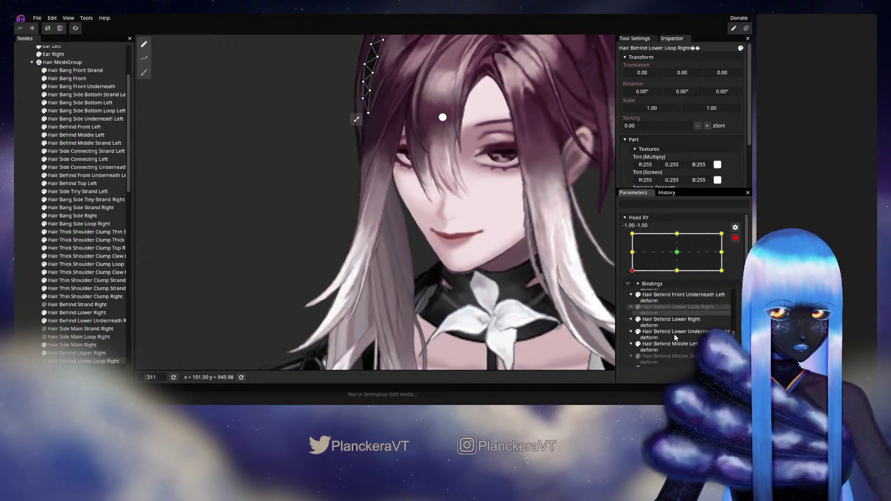
- Remove the transform.s.x binding of Hair Bang Side Right from Head XY
scroll(673, 333, "up", 2)
scroll(669, 333, "up", 2)
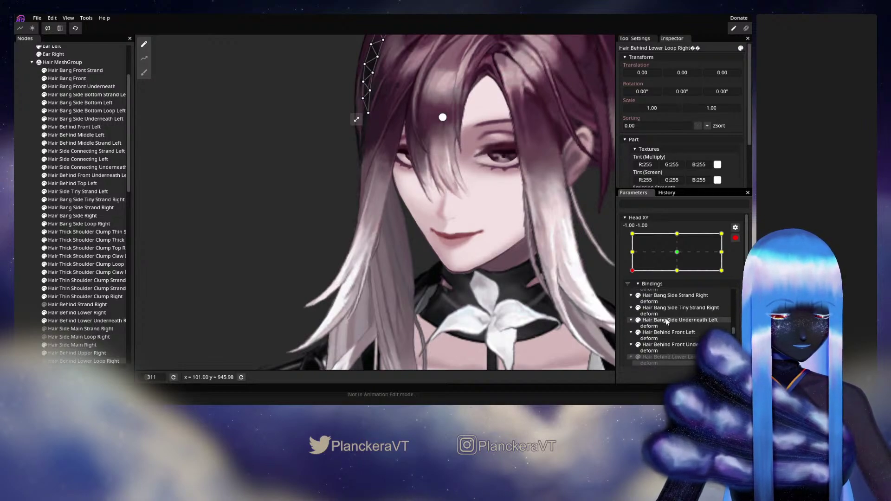
scroll(672, 325, "up", 2)
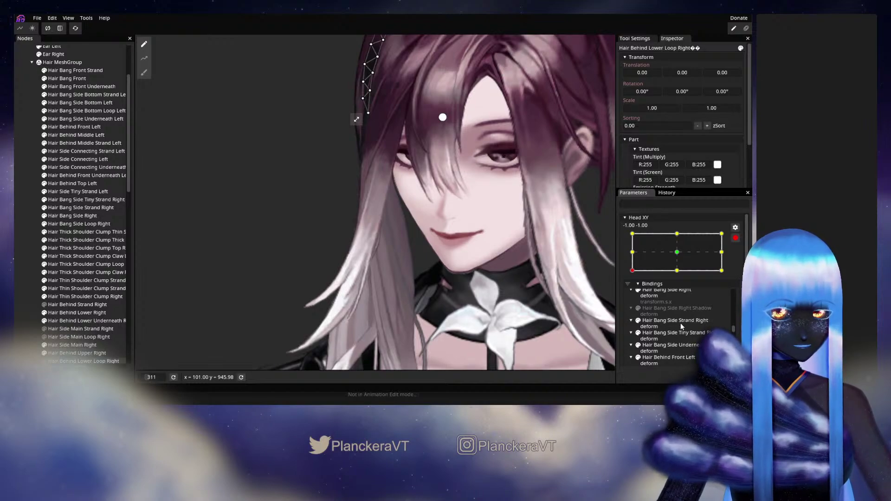
scroll(682, 322, "up", 2)
scroll(683, 336, "up", 2)
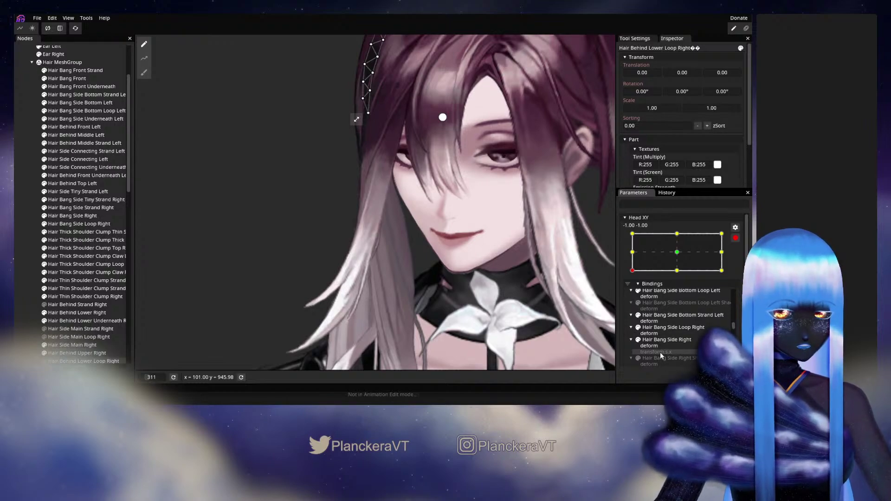
right_click(660, 352)
left_click(675, 326)
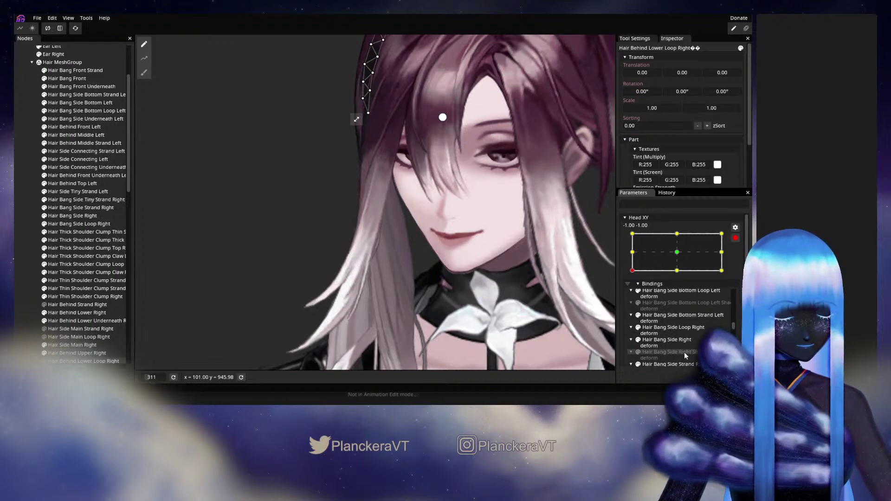
- Unset the deform keypoint of Hair Bang Side Loop Right at Head XY -1.00, -1.00, and deselect the part
left_click(678, 330)
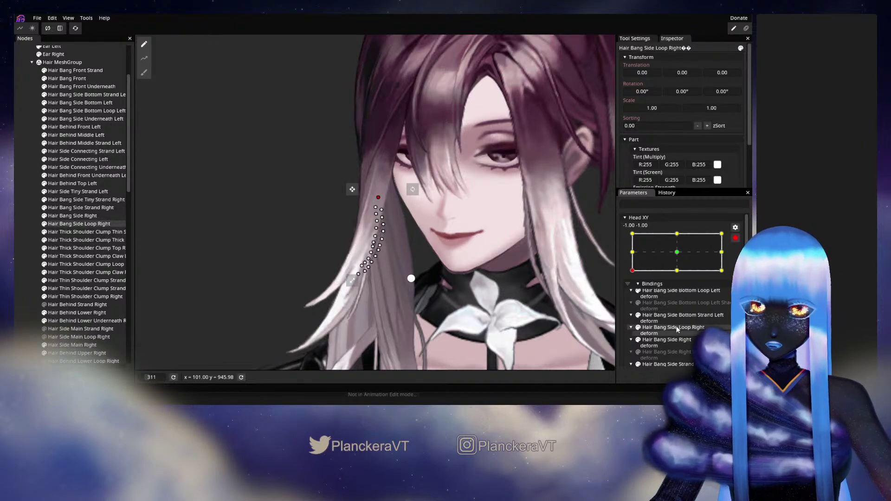
right_click(678, 325)
left_click(687, 330)
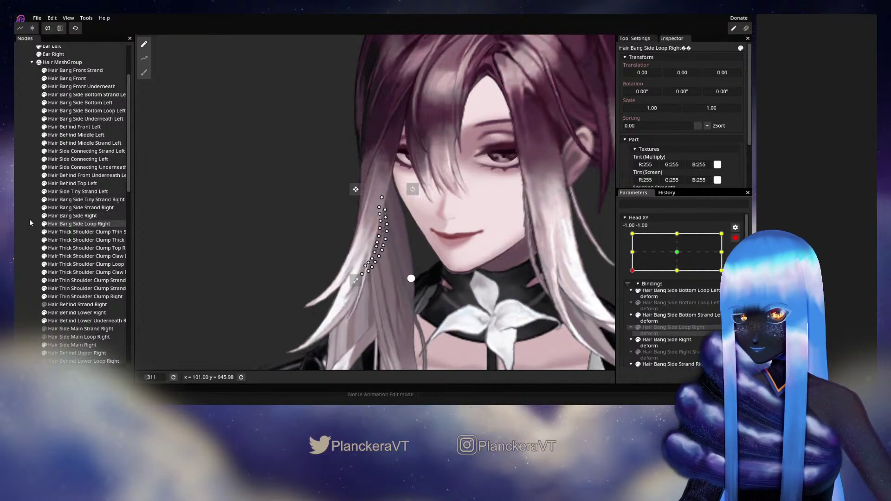
left_click(96, 224)
- Leave keypoint editing and inspect how the whole side hair sits at Head XY -1.00, -1.00
scroll(518, 251, "down", 1)
scroll(519, 251, "down", 3)
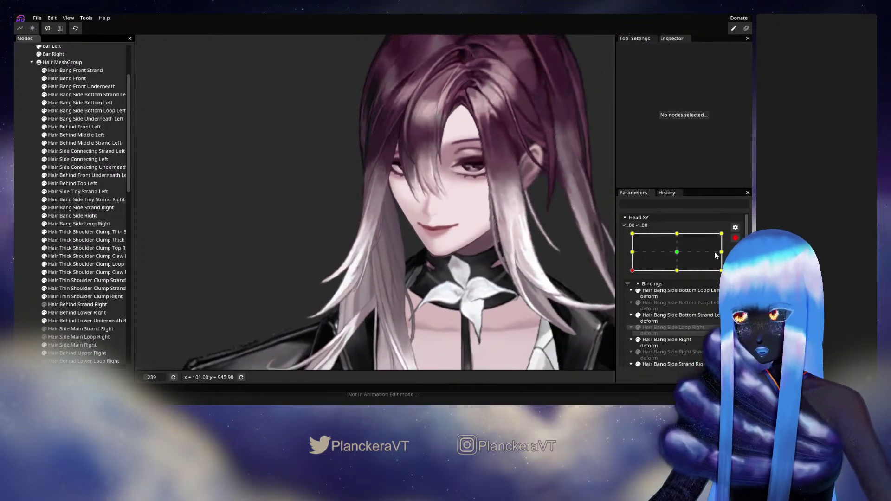
left_click(735, 238)
left_click_drag(627, 296, 627, 299)
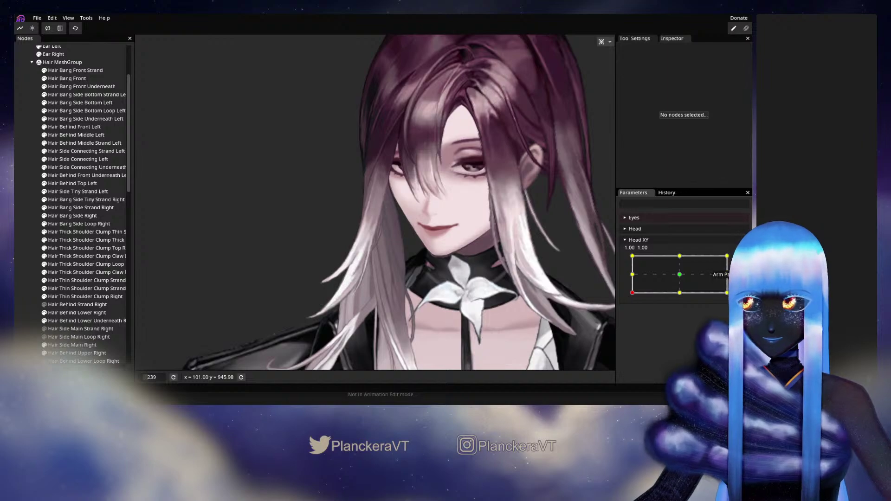
- Deform the Hair Bang Side Loop Right mesh at the Head XY keypoint -1.00, -1.00 and preview the head movement
left_click(735, 260)
scroll(362, 249, "up", 1)
scroll(362, 248, "up", 3)
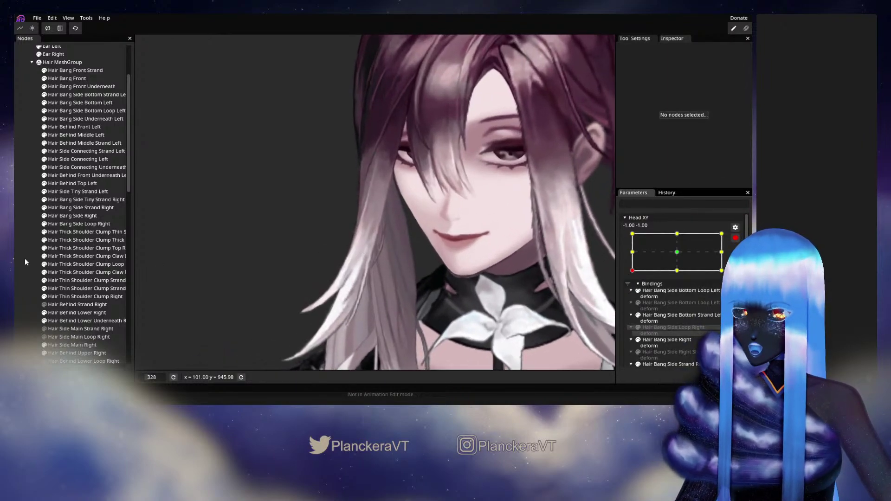
left_click(62, 226)
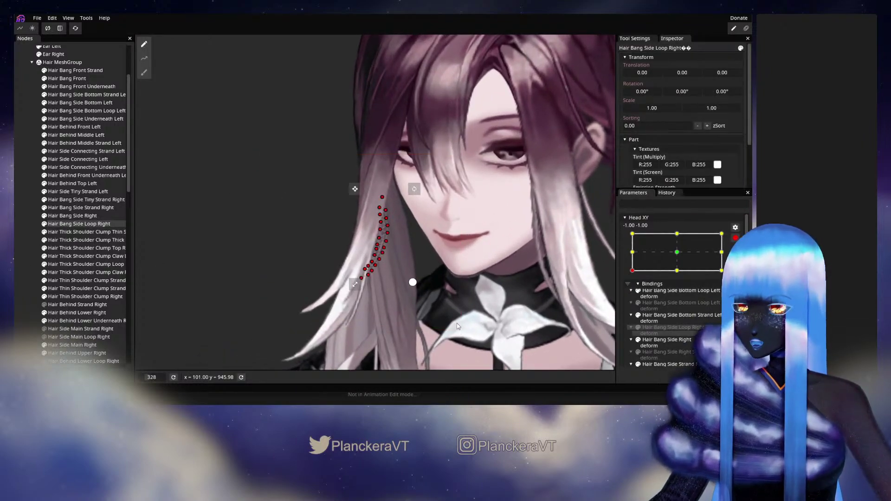
left_click(453, 274)
scroll(453, 274, "down", 2)
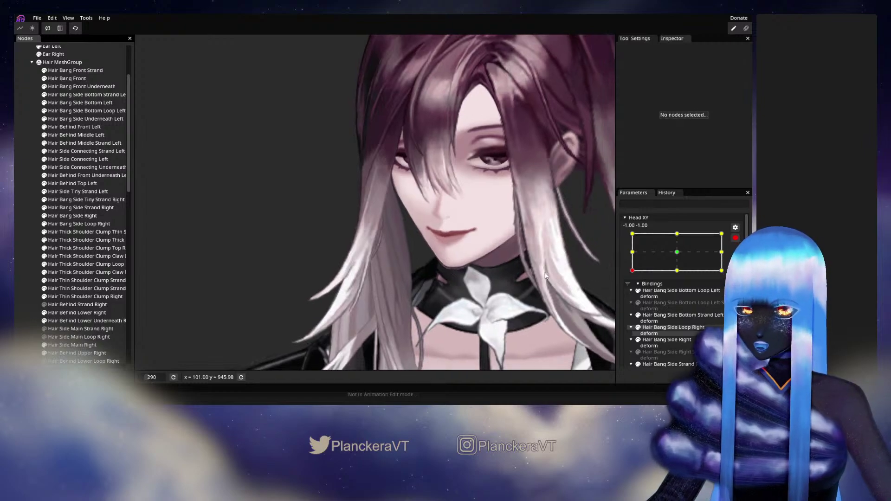
left_click(735, 237)
mouse_move(628, 294)
left_mouse_down()
mouse_move(630, 275)
mouse_move(630, 293)
mouse_move(680, 300)
mouse_move(628, 302)
left_mouse_up()
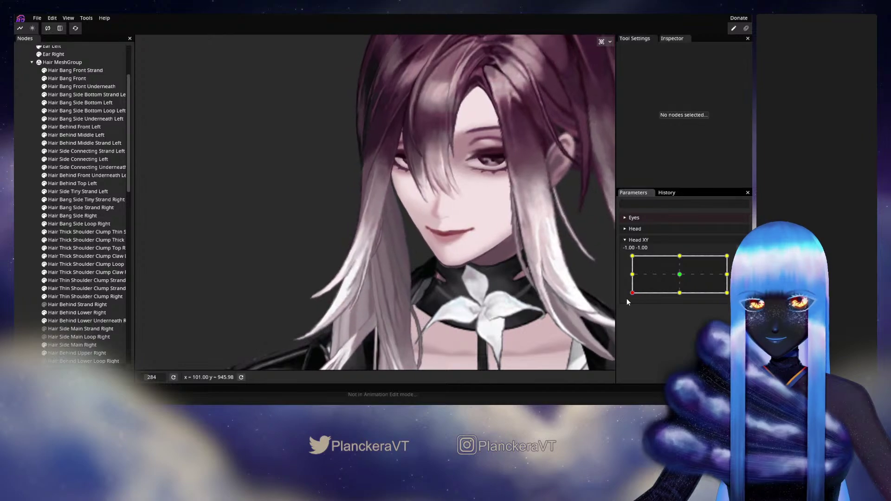
- Fine-tune the placement of the whole Hair Bang Side Loop Right mesh at Head XY -1.00, -1.00 and recheck the movement
left_click(741, 260)
scroll(364, 275, "up", 2)
scroll(364, 270, "up", 3)
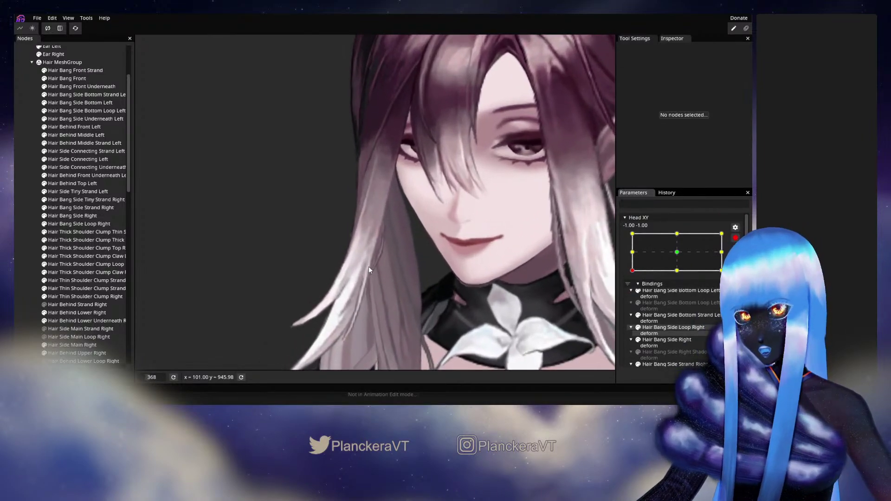
left_click_drag(393, 251, 389, 232)
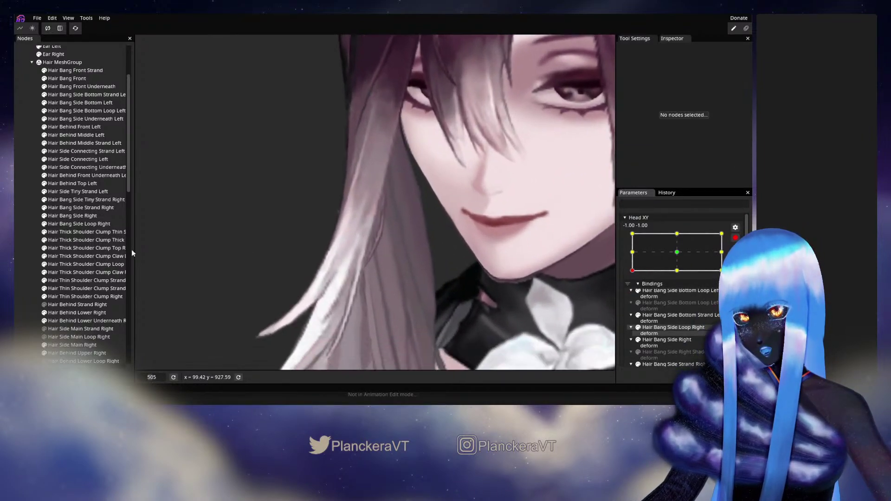
left_click(84, 224)
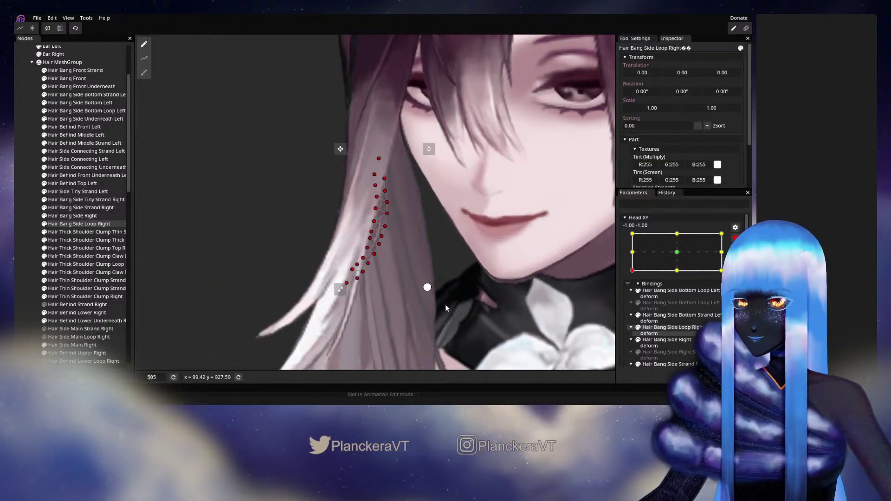
left_click(25, 255)
scroll(479, 269, "down", 3)
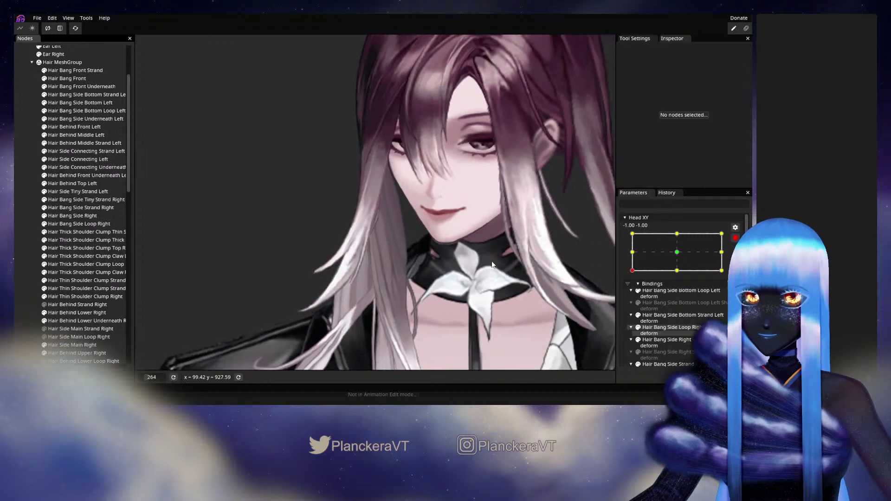
scroll(488, 268, "down", 3)
left_click(736, 238)
mouse_move(633, 293)
left_mouse_down()
mouse_move(630, 279)
mouse_move(627, 296)
left_mouse_up()
- Reposition individual vertices along the middle of the Hair Bang Side Loop Right mesh at Head XY -1.00, -1.00
scroll(402, 265, "up", 3)
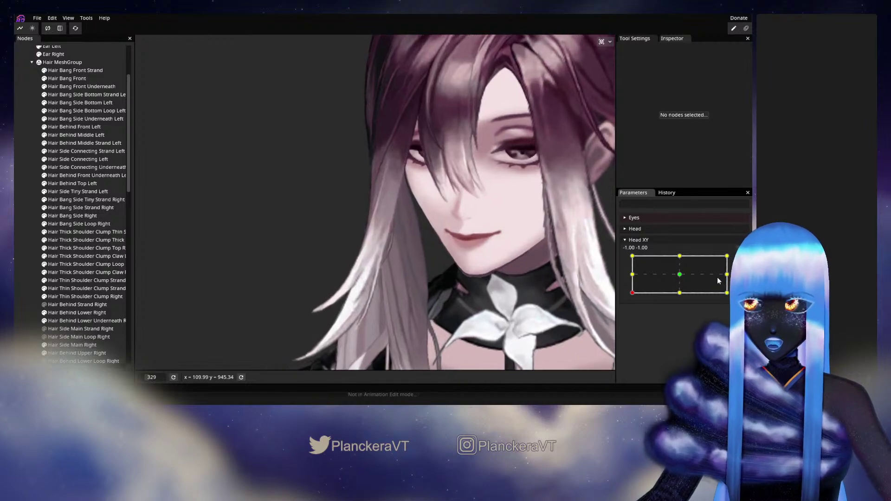
left_click(736, 261)
scroll(436, 257, "up", 4)
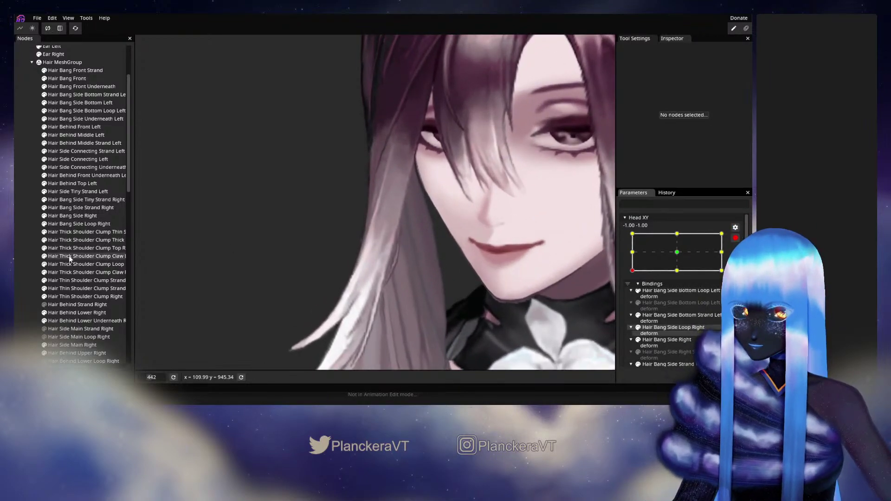
left_click(74, 224)
scroll(431, 264, "up", 2)
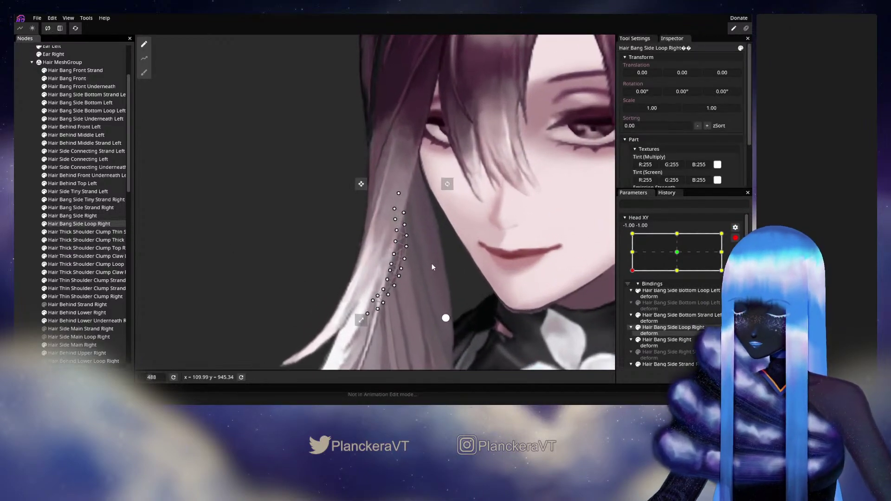
scroll(431, 267, "up", 1)
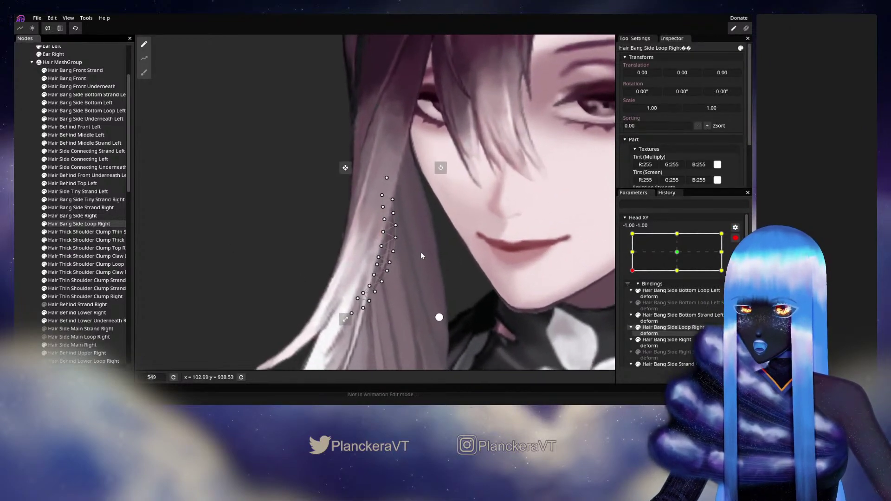
left_click(383, 231)
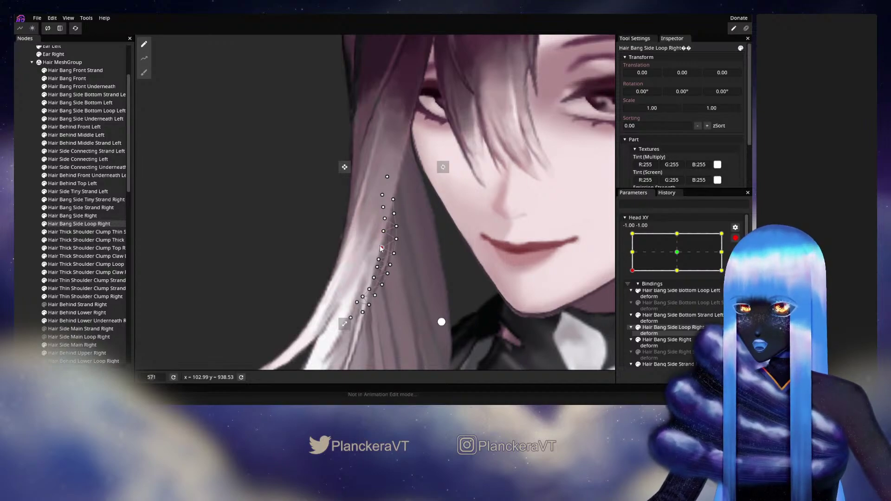
left_click_drag(380, 246, 380, 243)
left_click(396, 239)
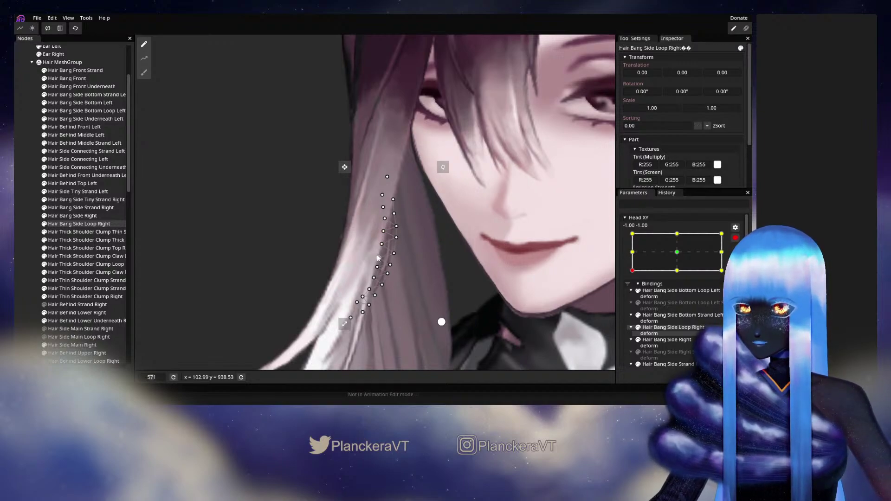
left_click(380, 252)
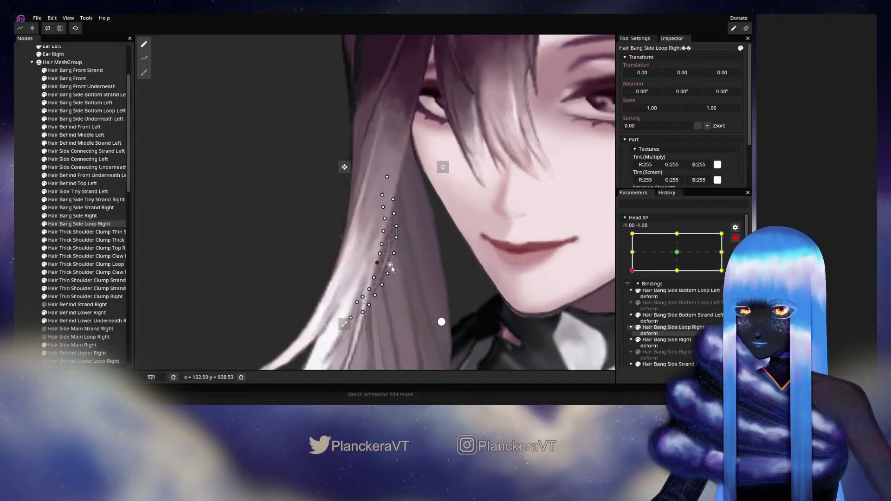
left_click(381, 243)
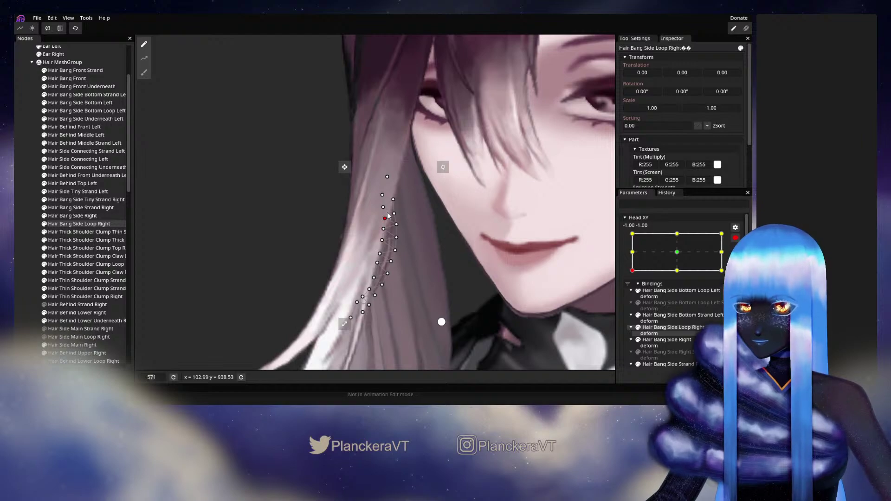
- Deselect the hair loop, leave keypoint editing and move Head XY around -1.00, -1.00 to check the loop's motion
left_click(15, 233)
scroll(452, 271, "down", 4)
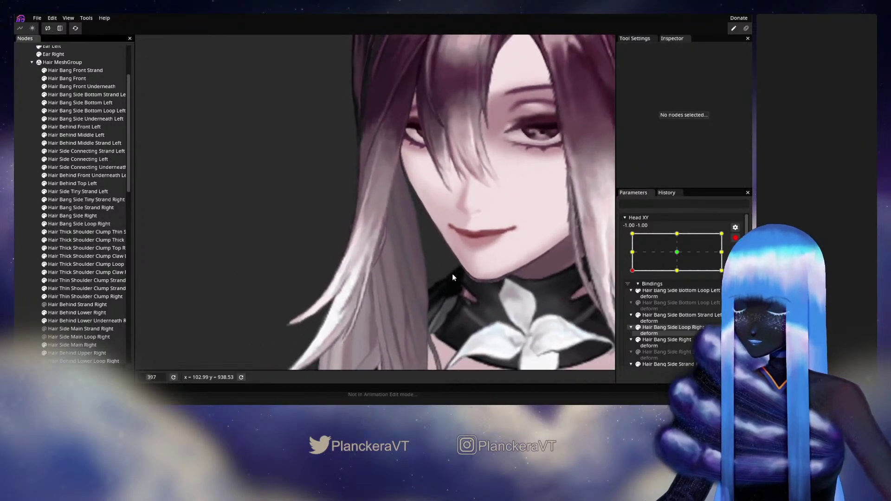
scroll(443, 286, "down", 2)
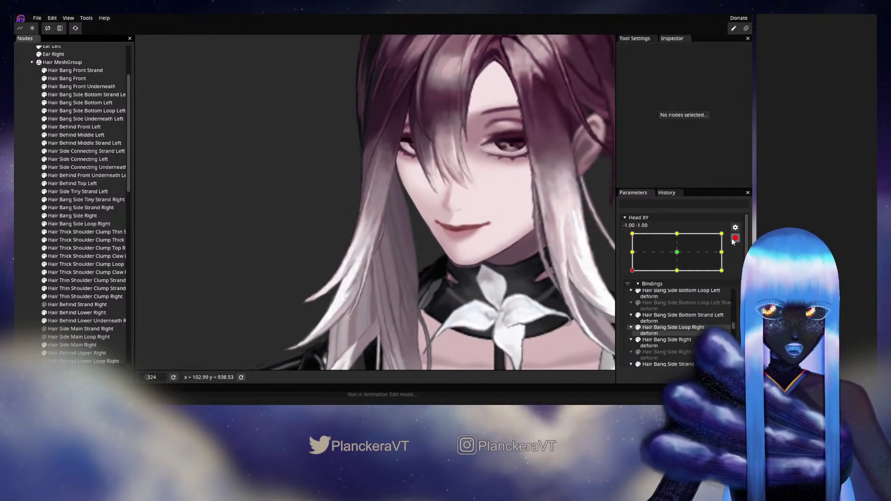
left_click(734, 239)
mouse_move(632, 295)
left_mouse_down()
mouse_move(632, 277)
mouse_move(631, 299)
left_mouse_up()
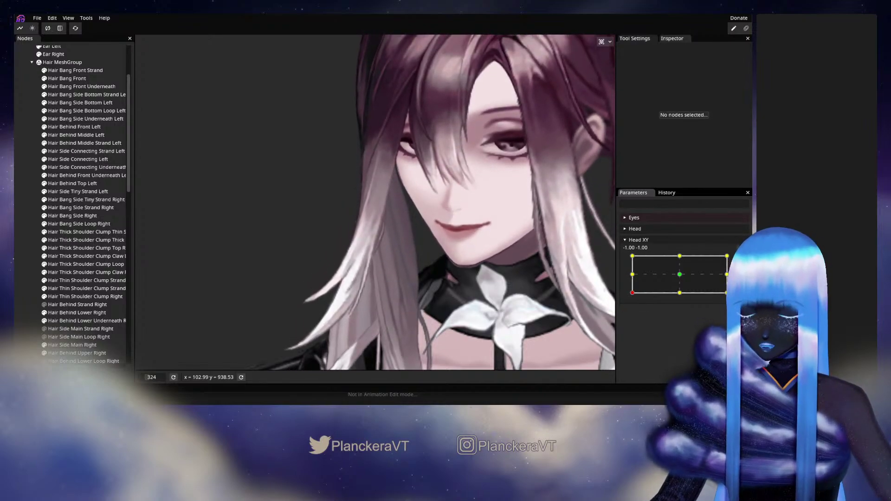
- Reshape the upper part of Hair Bang Side Loop Right with the Circle Brush and nudge a vertex midway down its edge
scroll(366, 282, "up", 5)
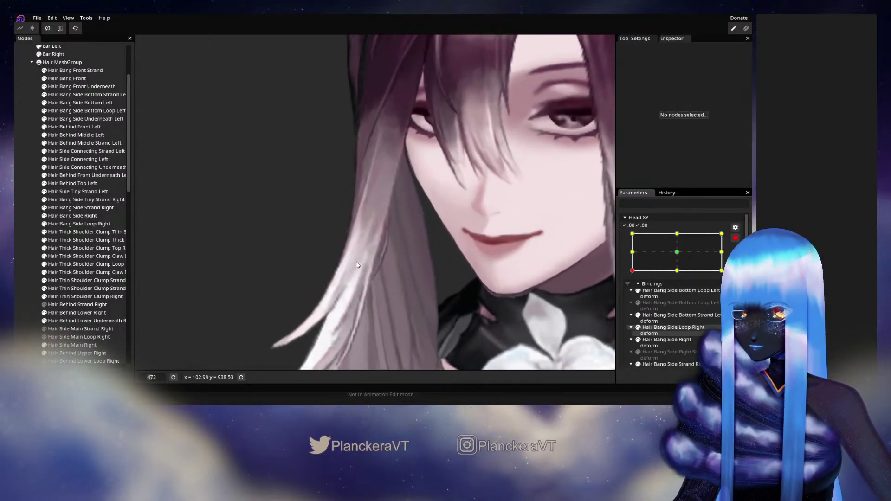
left_click(79, 223)
scroll(285, 232, "up", 1)
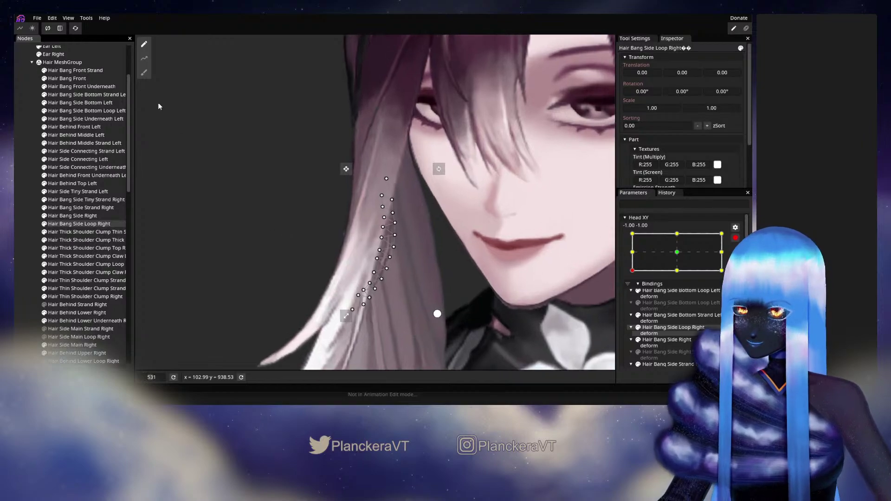
left_click(144, 72)
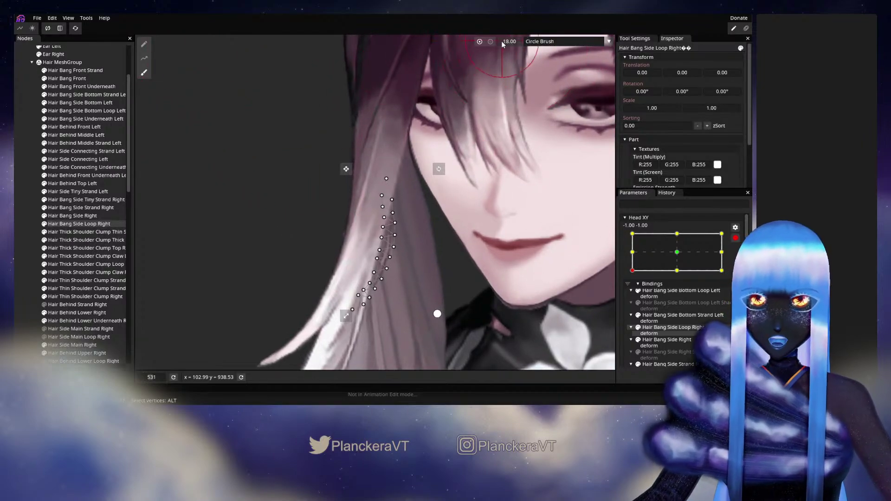
scroll(411, 210, "up", 1)
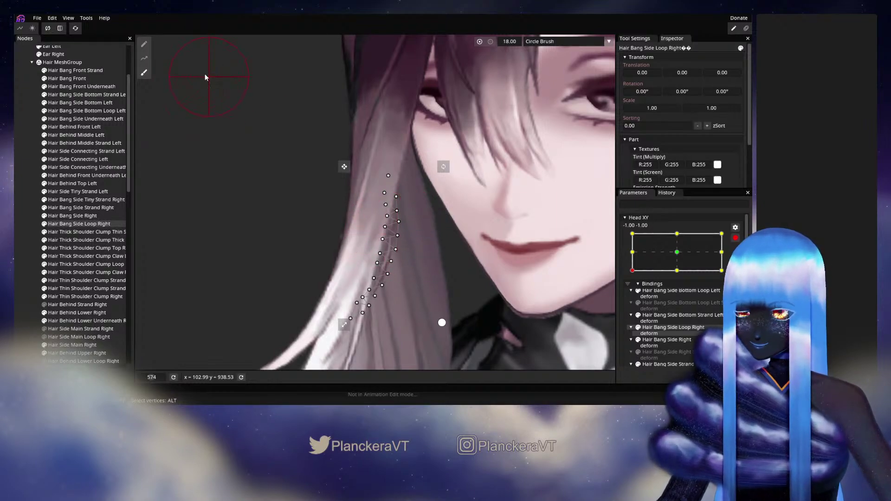
left_click(144, 46)
scroll(442, 279, "up", 3)
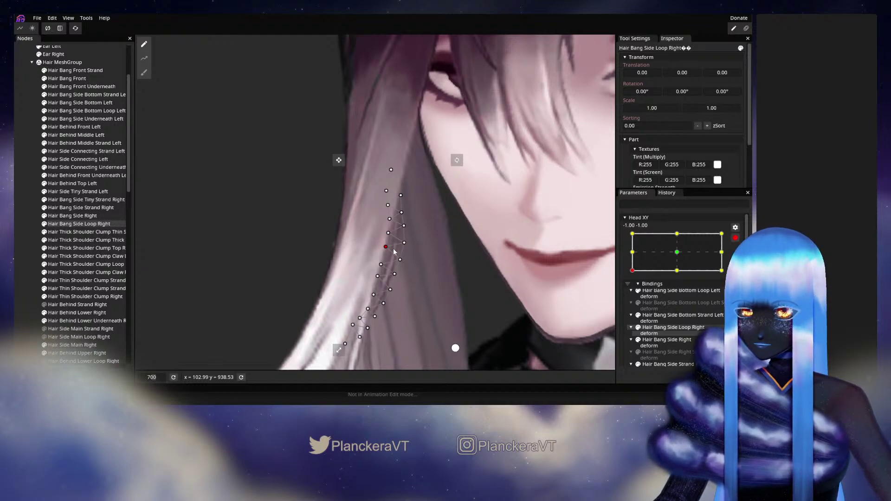
- Preview the reshaped side hair loop by moving Head XY around the -1.00, -1.00 pose
left_click(15, 217)
scroll(441, 242, "down", 4)
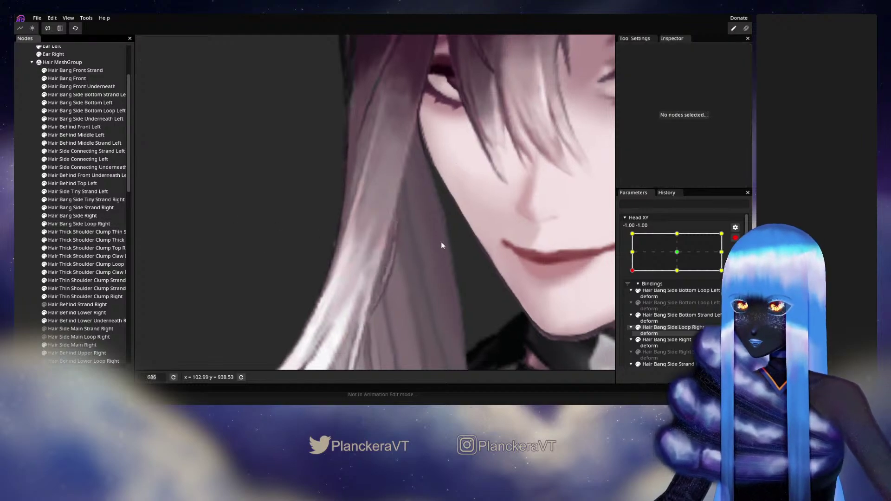
scroll(490, 251, "down", 5)
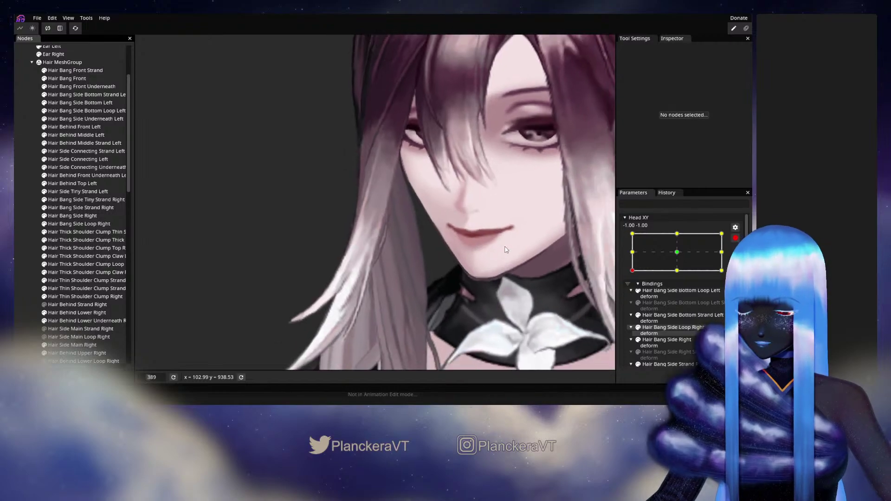
scroll(520, 249, "down", 1)
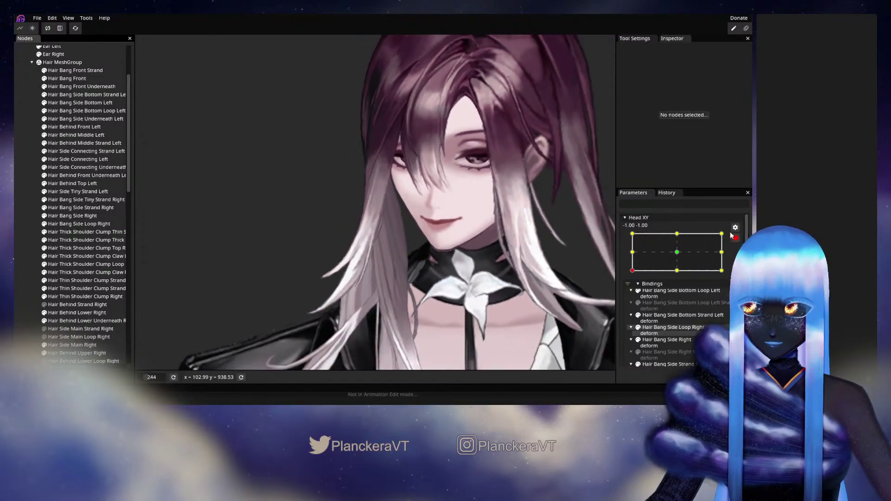
mouse_move(634, 296)
left_mouse_down()
mouse_move(632, 275)
mouse_move(640, 292)
mouse_move(675, 301)
mouse_move(627, 298)
left_mouse_up()
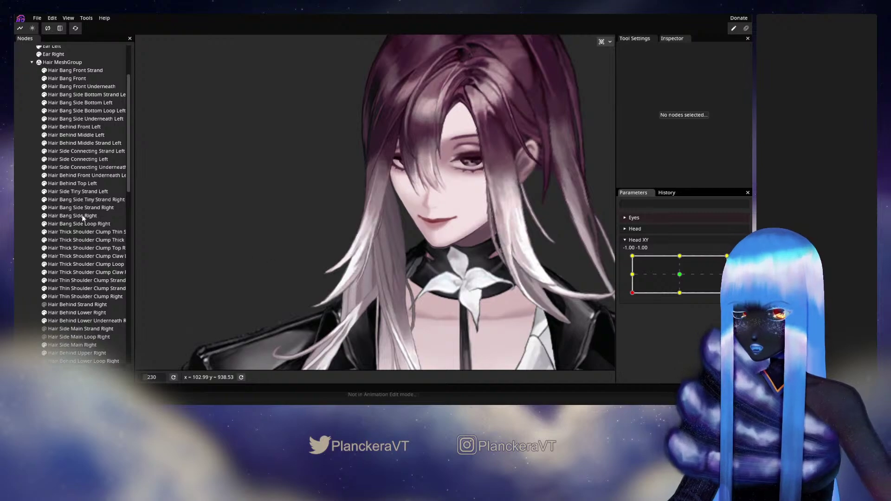
- Set Head XY to -1.00, 0.00 and examine the hair strands behind the head at its outer edge
scroll(83, 218, "down", 3)
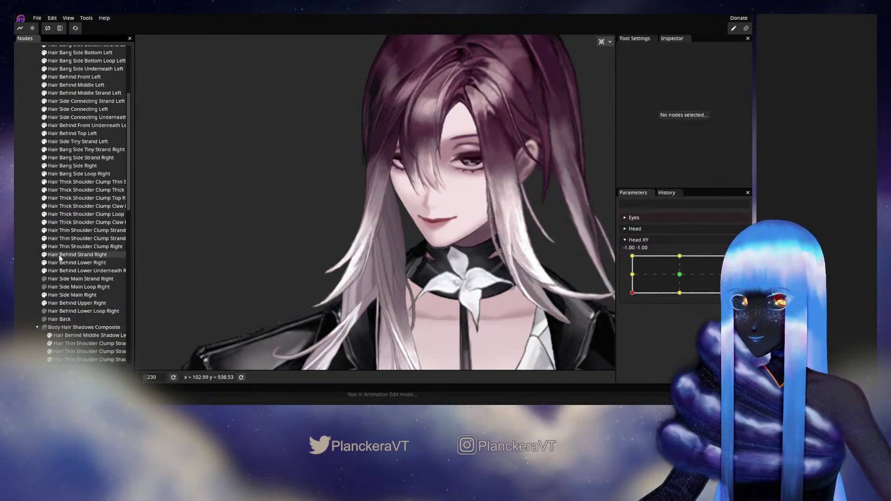
left_click(60, 256)
left_click(579, 289)
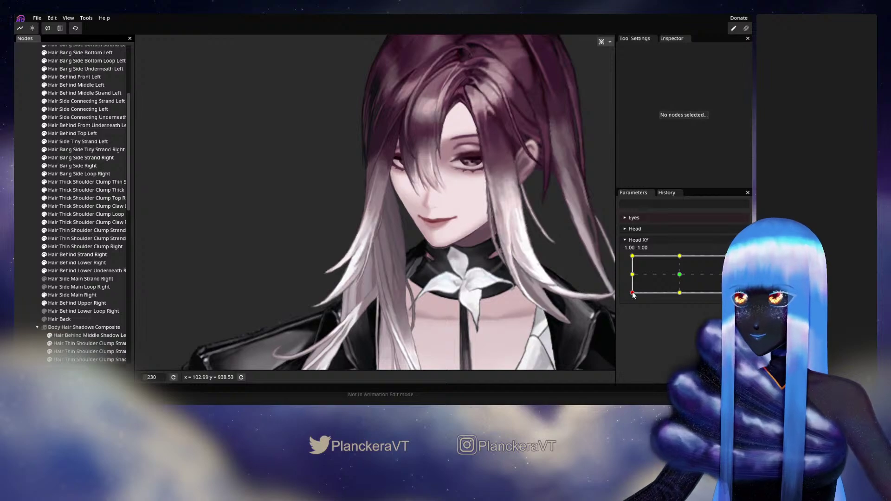
mouse_move(633, 295)
left_mouse_down()
mouse_move(643, 276)
mouse_move(629, 278)
left_mouse_up()
left_click_drag(353, 174, 393, 267)
scroll(394, 259, "up", 3)
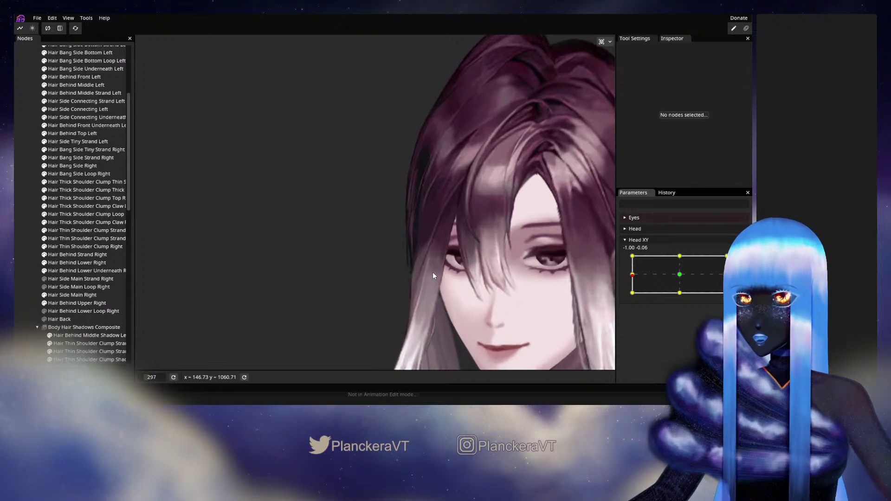
scroll(395, 272, "up", 3)
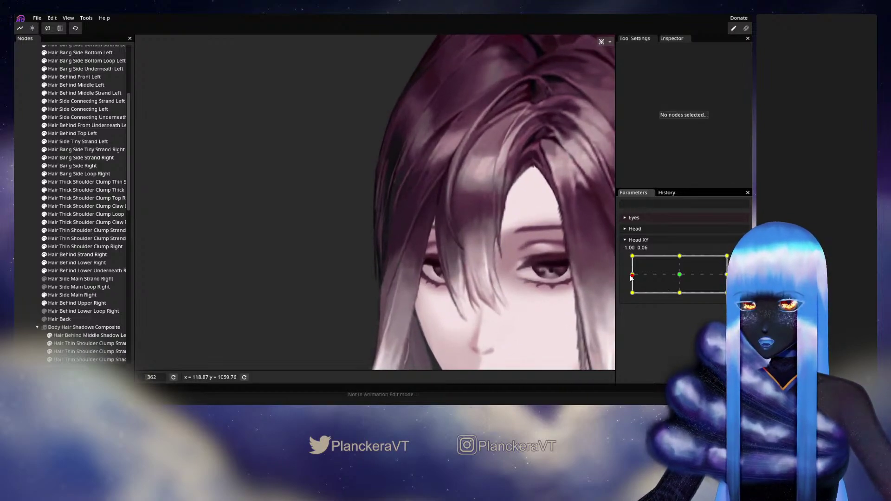
mouse_move(631, 278)
left_mouse_down()
mouse_move(650, 277)
mouse_move(624, 279)
left_mouse_up()
- On the Head XY keypoint at -1.00, 0.00, nudge the whole Hair Behind Strand Right mesh slightly outward, away from the head
left_click(740, 260)
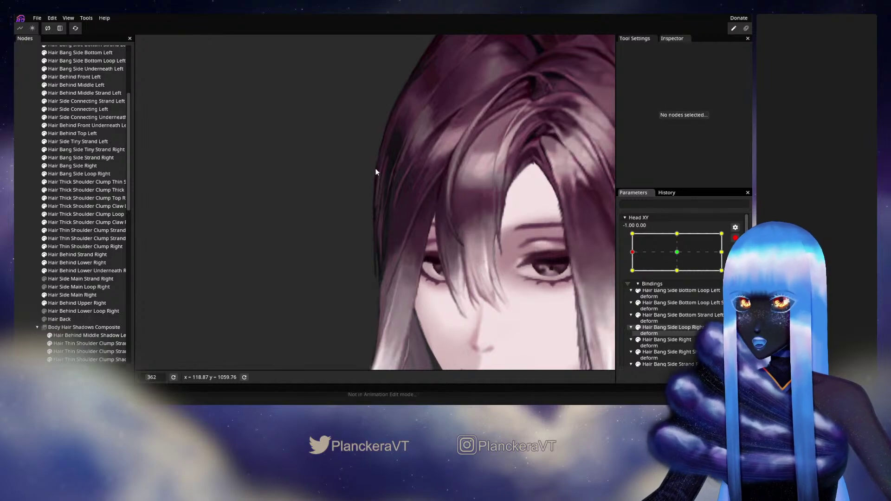
left_click(77, 263)
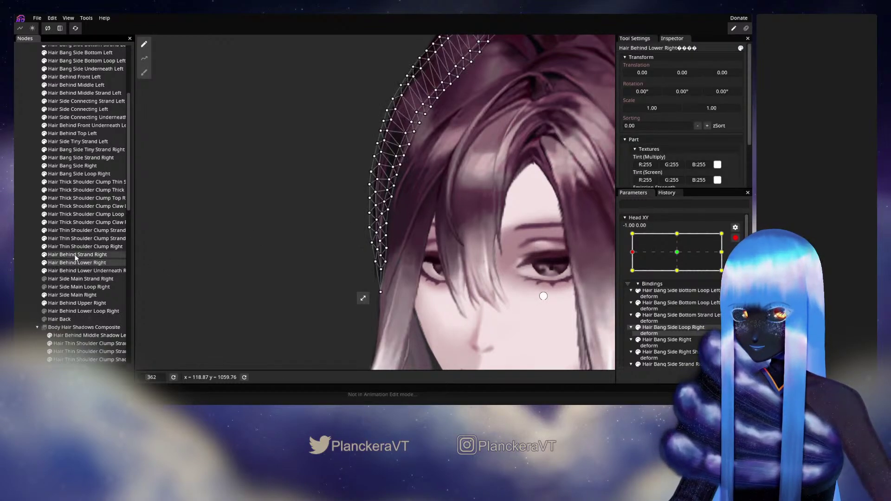
left_click(76, 256)
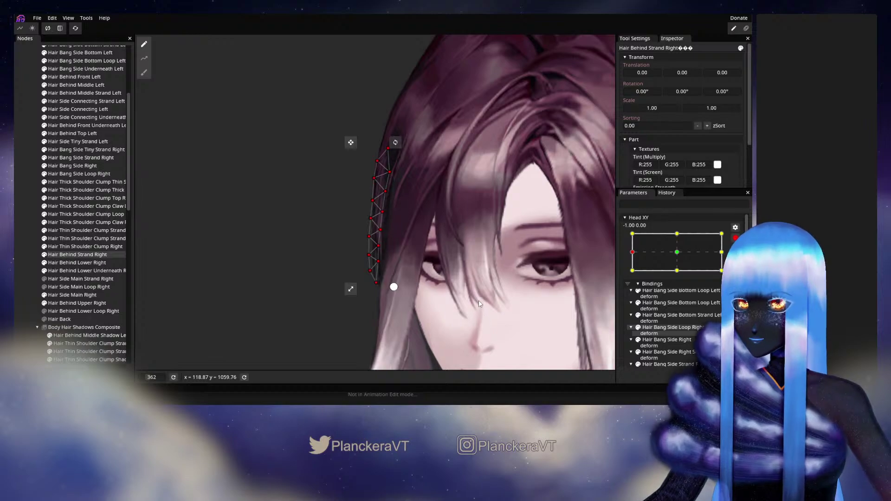
key("Left")
key("Left")
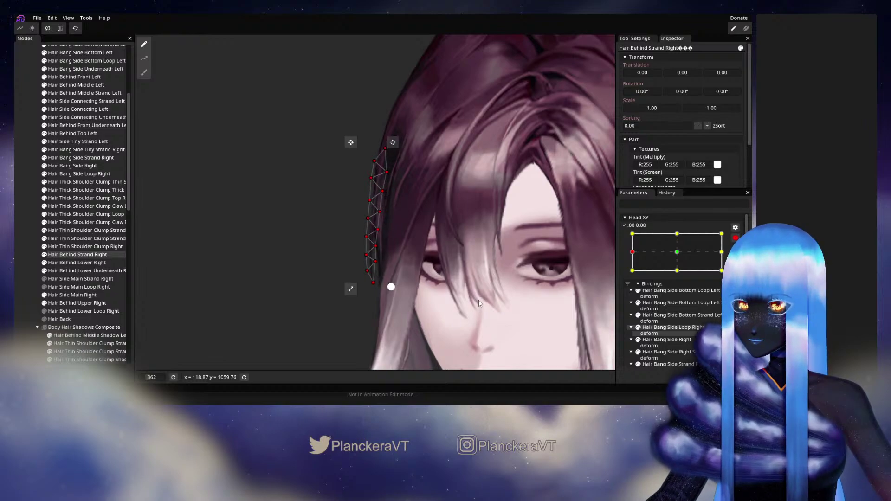
left_click(193, 245)
- Preview the shifted strand by moving Head XY between -1.00, 0.00 and -1.00, -1.00
scroll(443, 276, "down", 4)
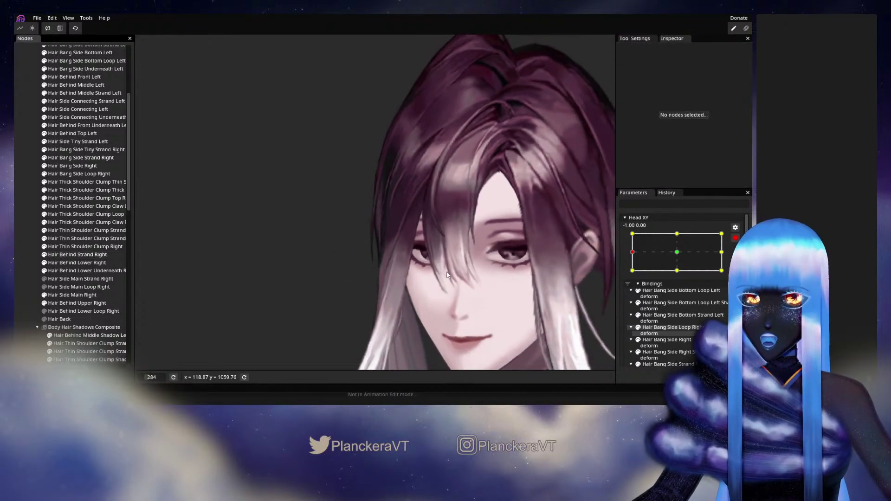
scroll(447, 275, "down", 1)
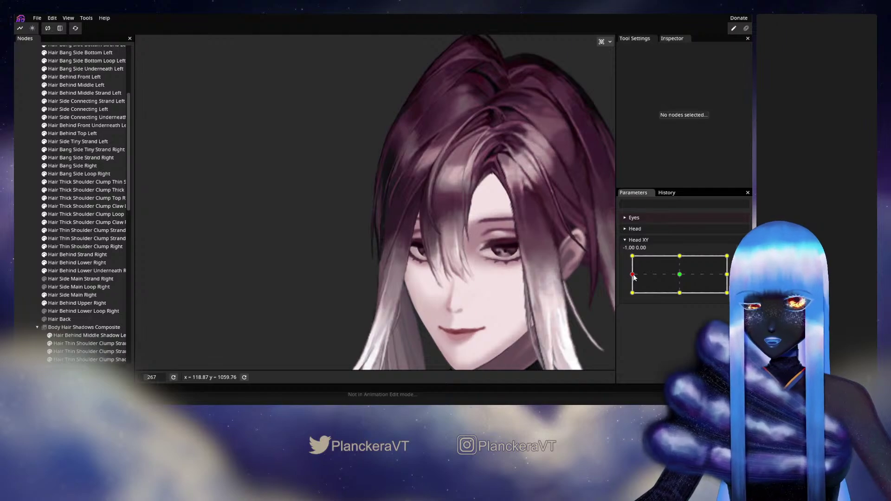
left_click_drag(634, 277, 630, 299)
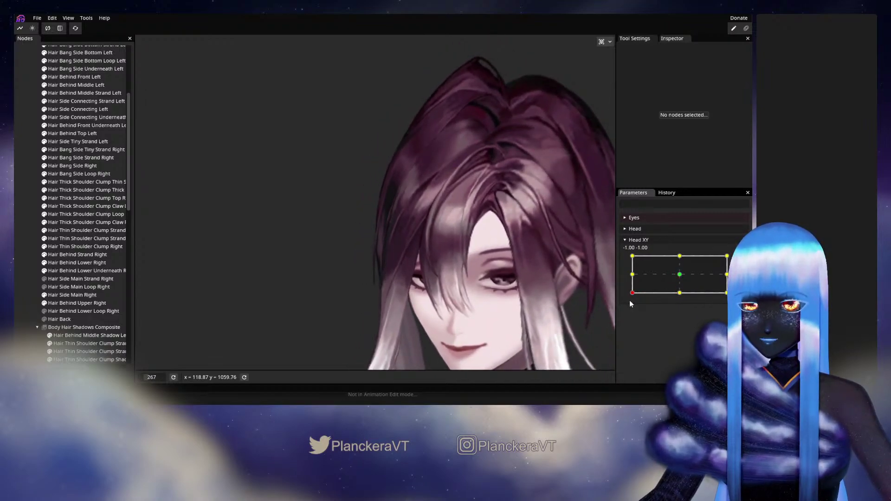
left_click(740, 260)
left_click_drag(367, 290, 351, 238)
scroll(352, 239, "up", 1)
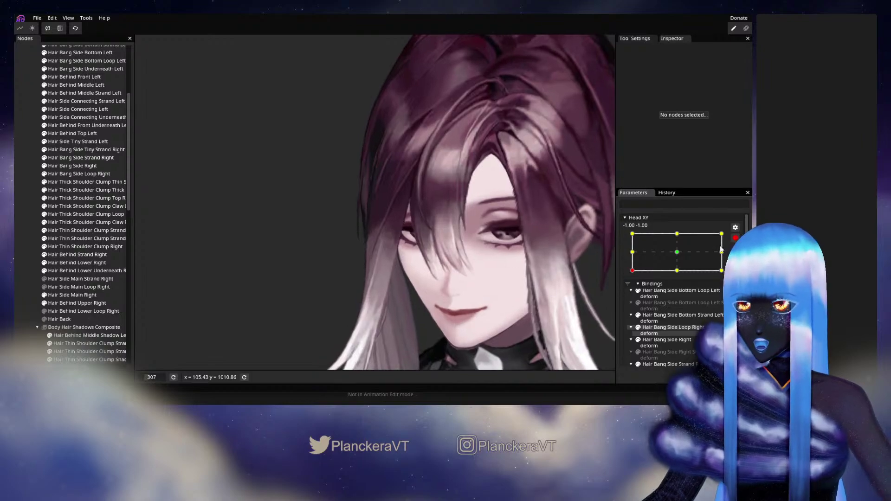
left_click(735, 238)
left_click_drag(631, 293, 632, 274)
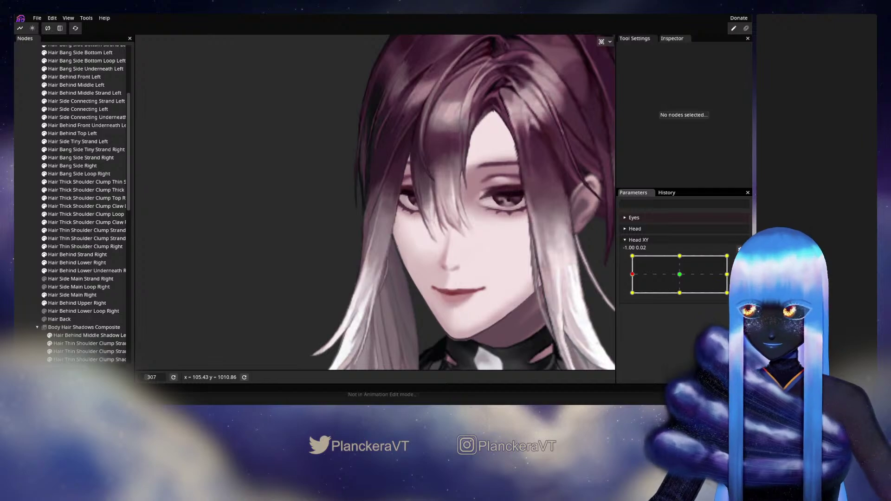
- Edit Hair Behind Strand Right at -1.00, 0.00 with the Circle Brush at size 31, bending its lower end inward toward the face
scroll(316, 240, "up", 5)
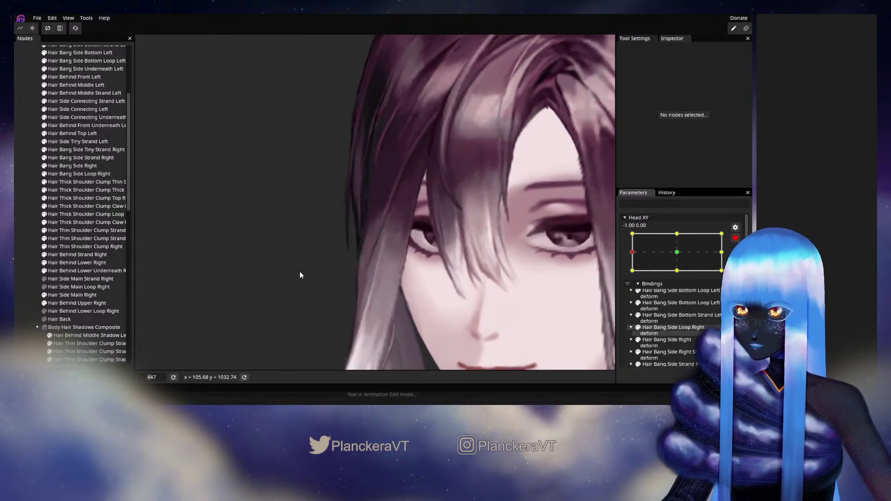
left_click(79, 271)
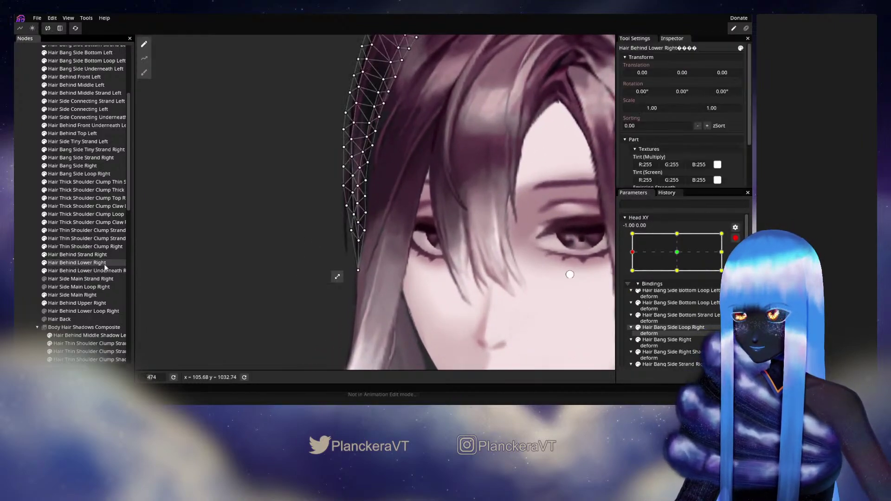
left_click(77, 254)
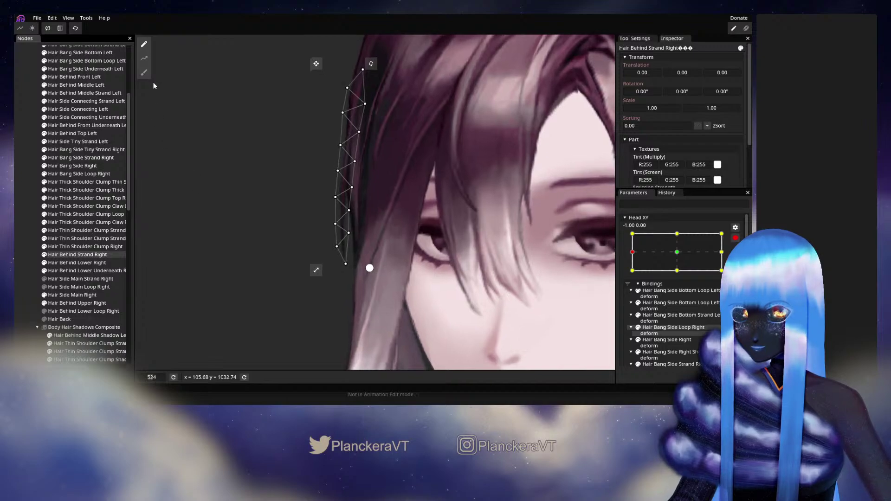
left_click(143, 73)
left_click_drag(510, 40, 516, 42)
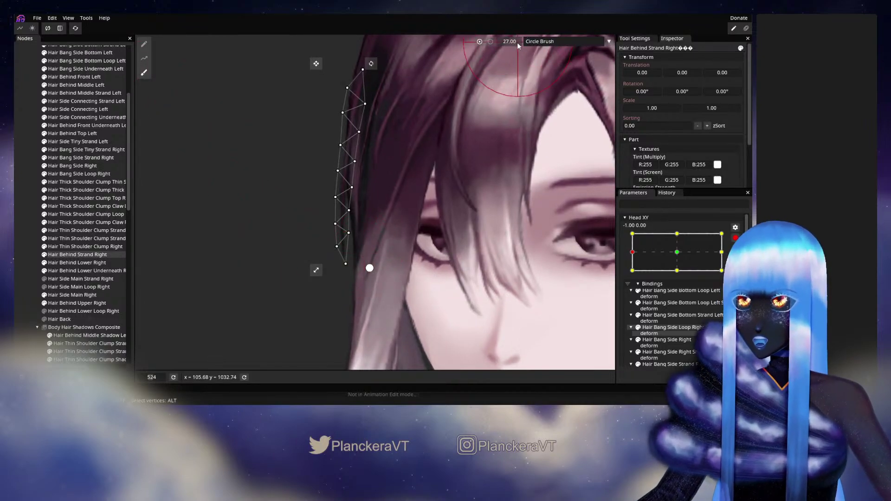
mouse_move(355, 247)
left_mouse_down()
mouse_move(351, 269)
mouse_move(361, 223)
left_mouse_up()
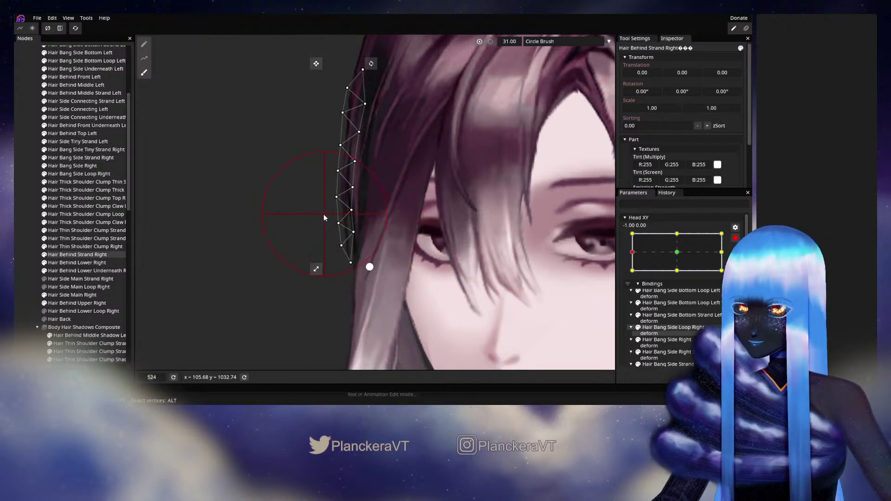
left_click_drag(308, 201, 309, 201)
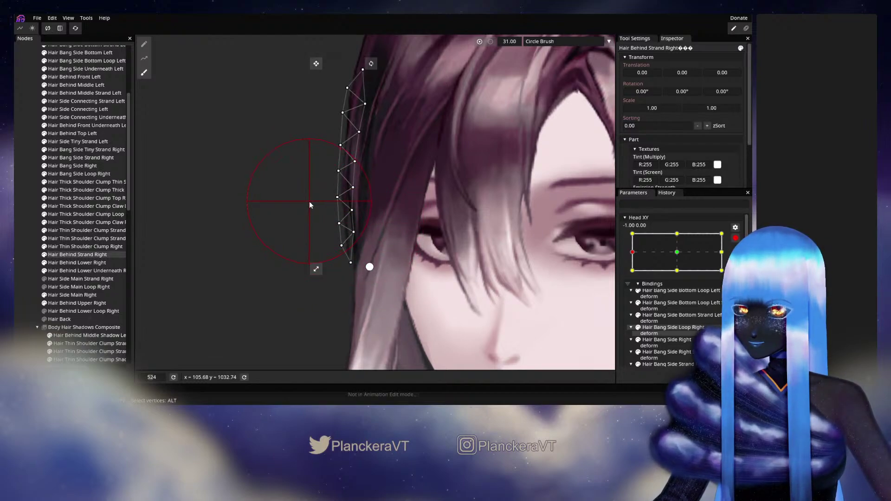
left_click_drag(346, 275, 350, 278)
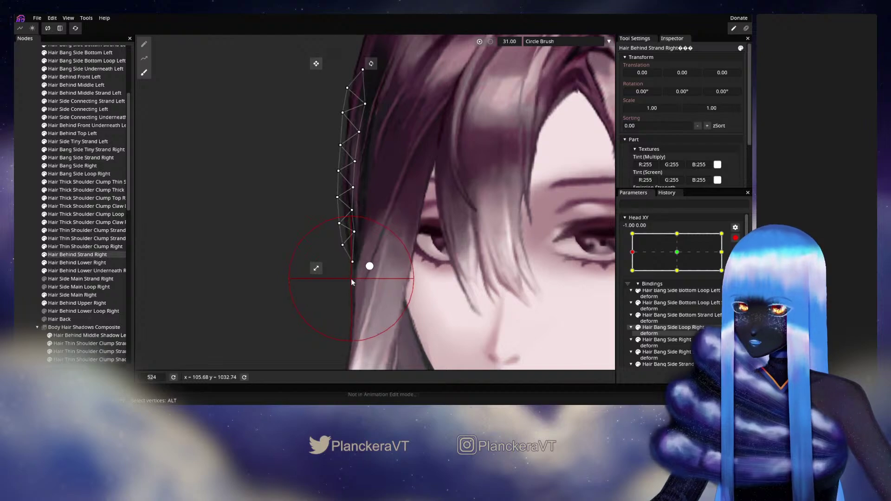
left_click_drag(315, 229, 314, 240)
- Fine-tune individual vertices along the lower edges of Hair Behind Strand Right, then deselect the mesh
left_click(144, 44)
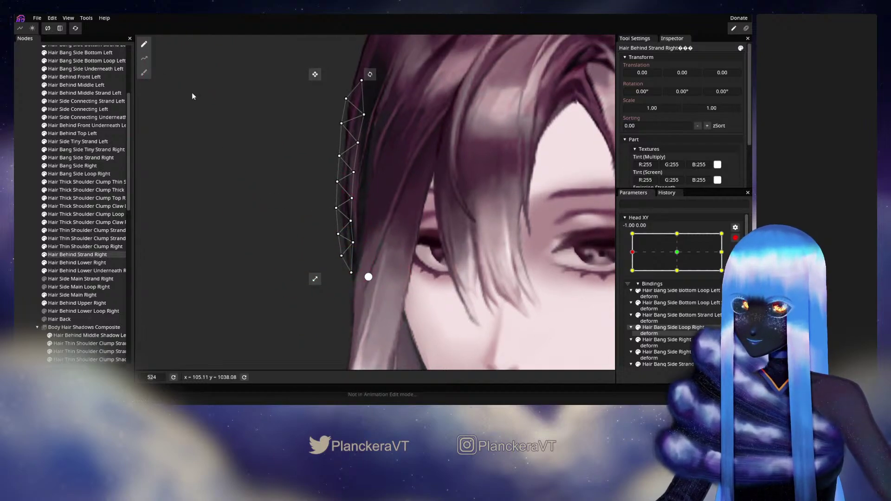
scroll(260, 167, "up", 2)
left_click_drag(331, 211, 332, 212)
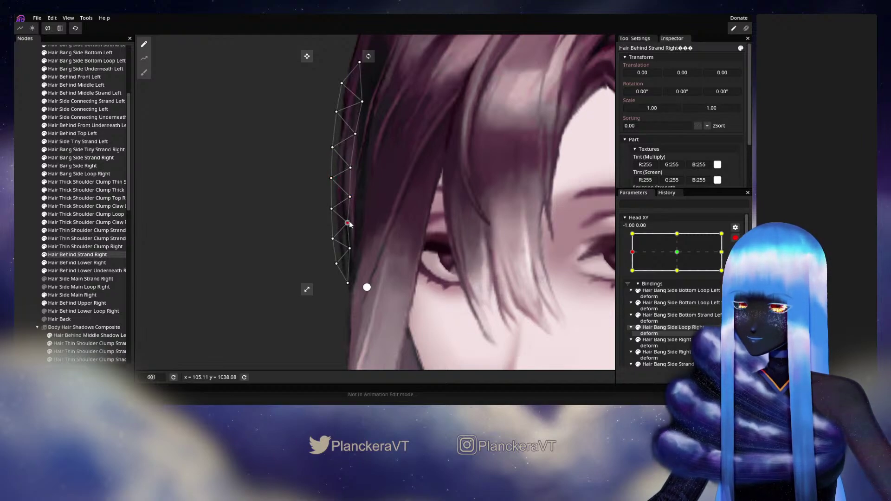
left_click(36, 225)
- Leave keypoint editing and move Head XY around -1.00, 0.00 to check how the strand behind the head moves
scroll(435, 262, "down", 3)
scroll(452, 251, "down", 5)
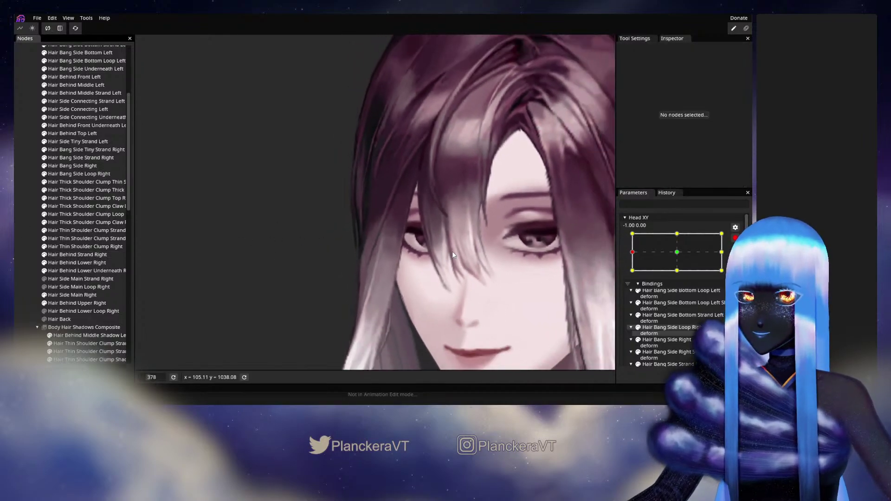
left_click(735, 238)
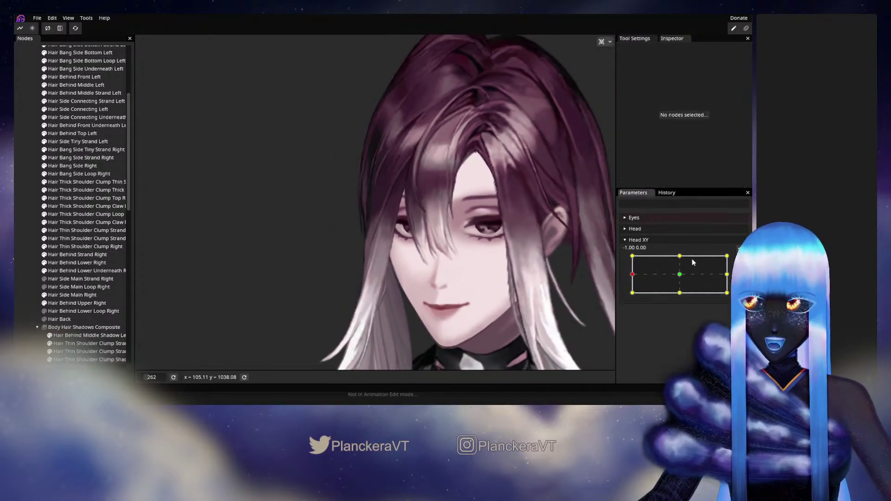
mouse_move(632, 275)
left_mouse_down()
mouse_move(681, 273)
mouse_move(629, 277)
mouse_move(630, 295)
mouse_move(632, 274)
left_mouse_up()
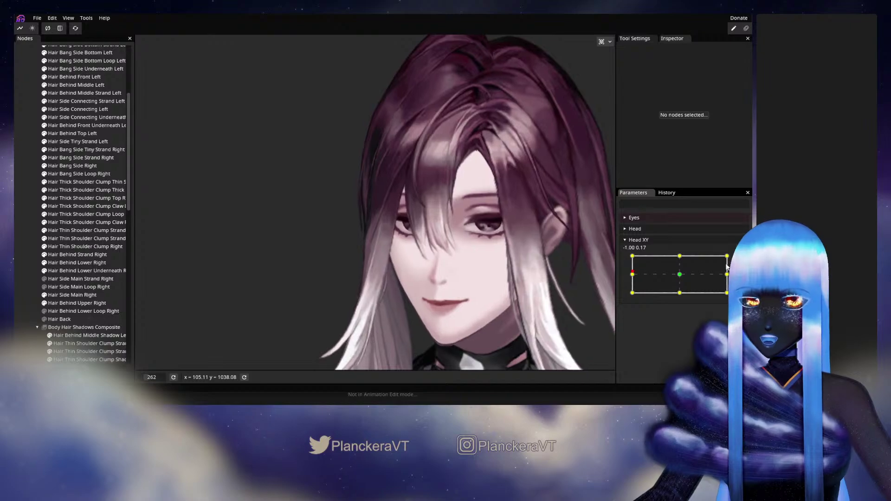
- Adjust the tip and lower edge vertices of Hair Behind Strand Right one by one on the -1.00, 0.00 keypoint
left_click(741, 260)
scroll(339, 247, "up", 3)
scroll(320, 262, "up", 3)
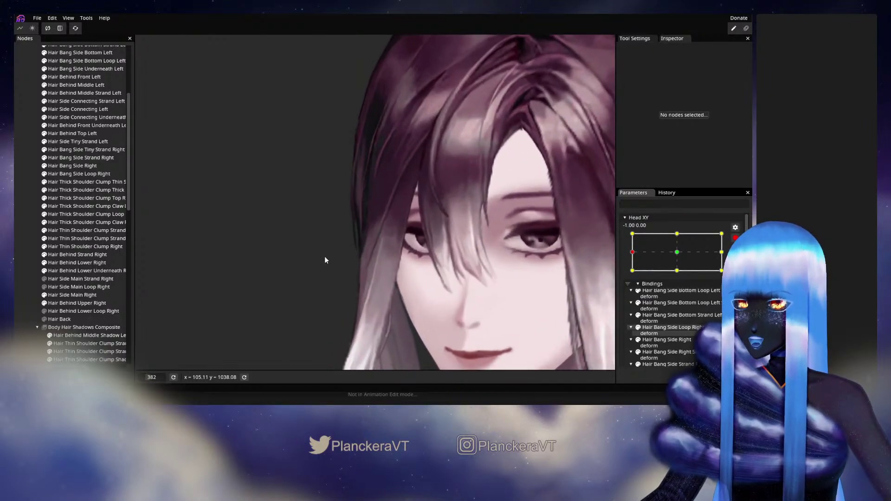
scroll(180, 240, "up", 2)
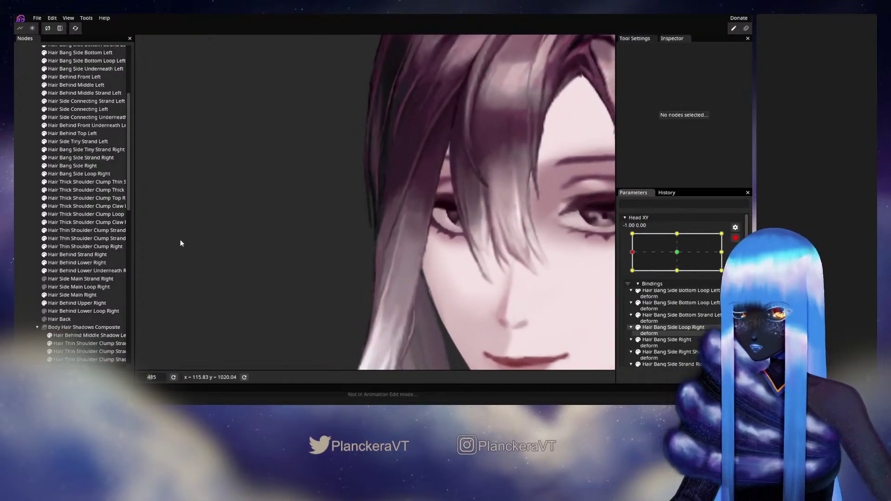
left_click(73, 255)
scroll(274, 218, "up", 1)
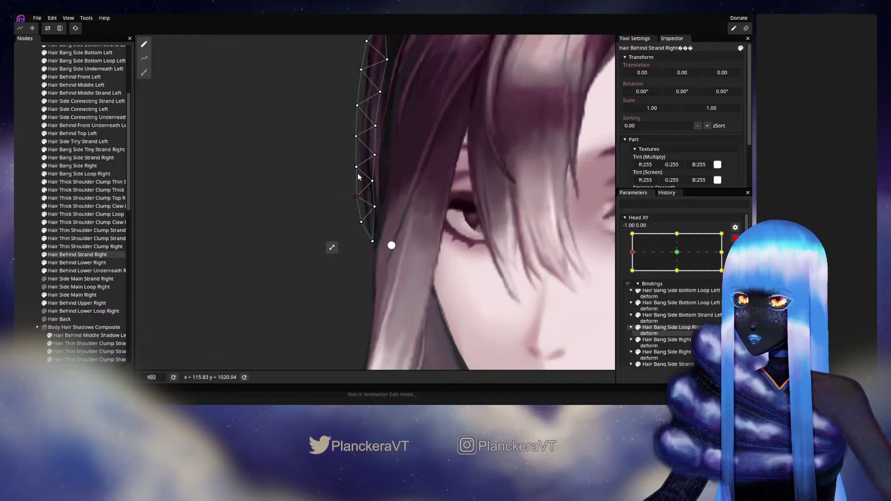
left_click_drag(351, 173, 349, 173)
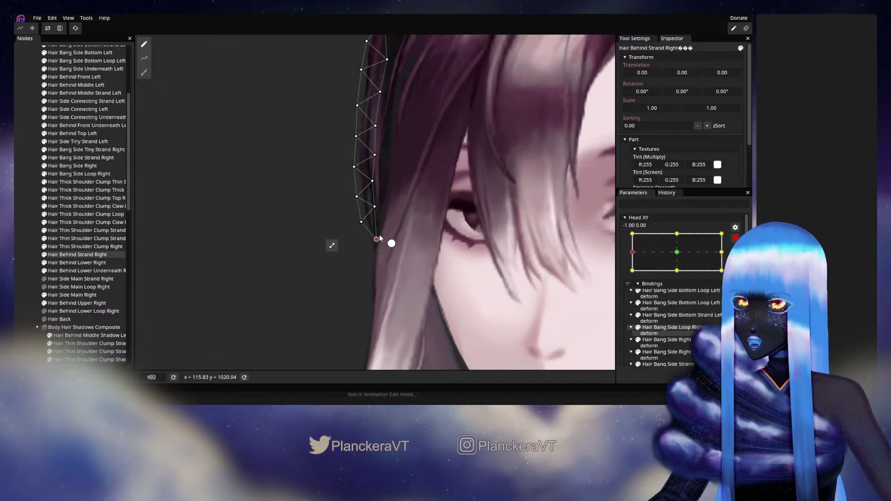
left_click(362, 222)
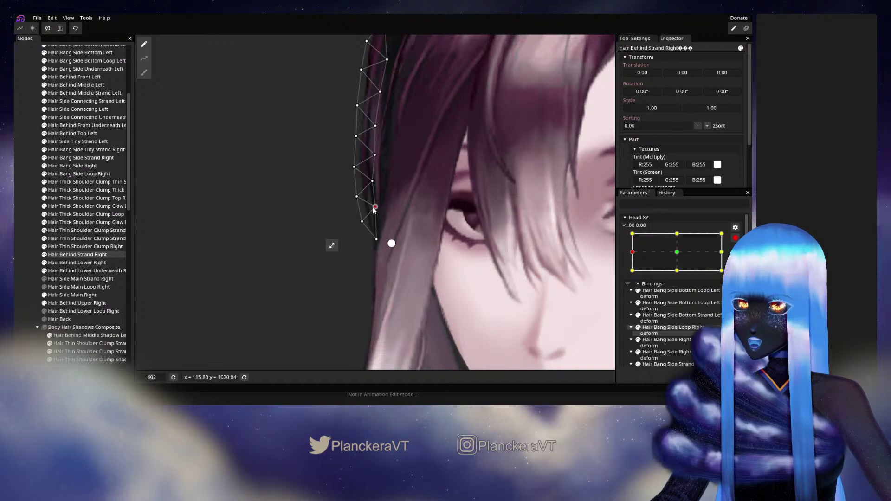
left_click(354, 197)
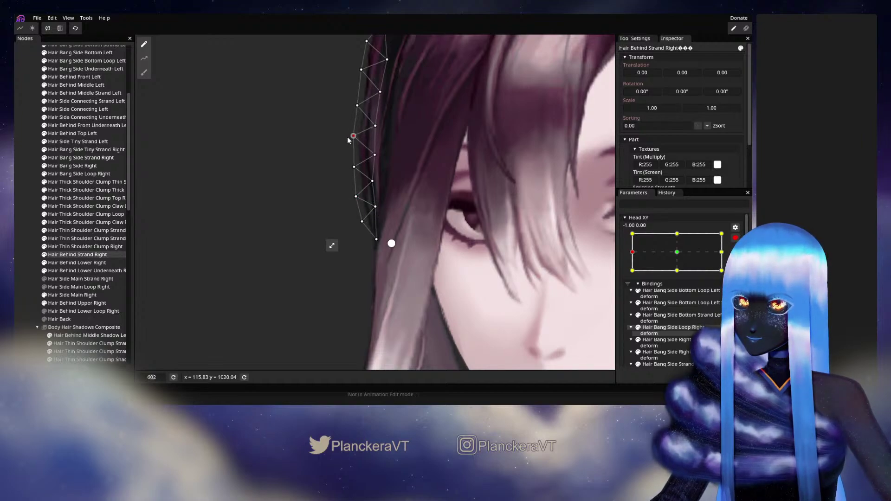
left_click(16, 178)
- Preview the whole head's hair by moving Head XY from -1.00, 0.00 through -1.00, 1.00 to -1.00, -1.00
scroll(429, 237, "down", 2)
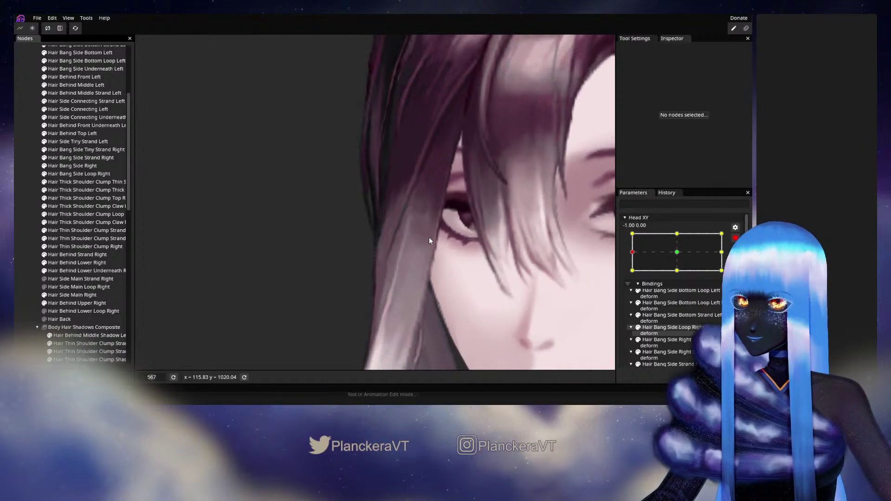
scroll(436, 227, "down", 4)
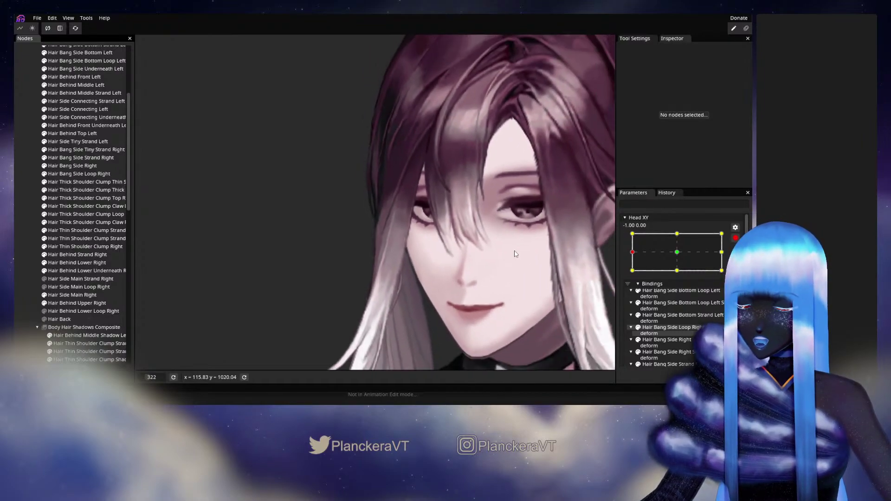
scroll(516, 251, "down", 1)
scroll(517, 251, "down", 3)
left_click_drag(516, 256, 492, 247)
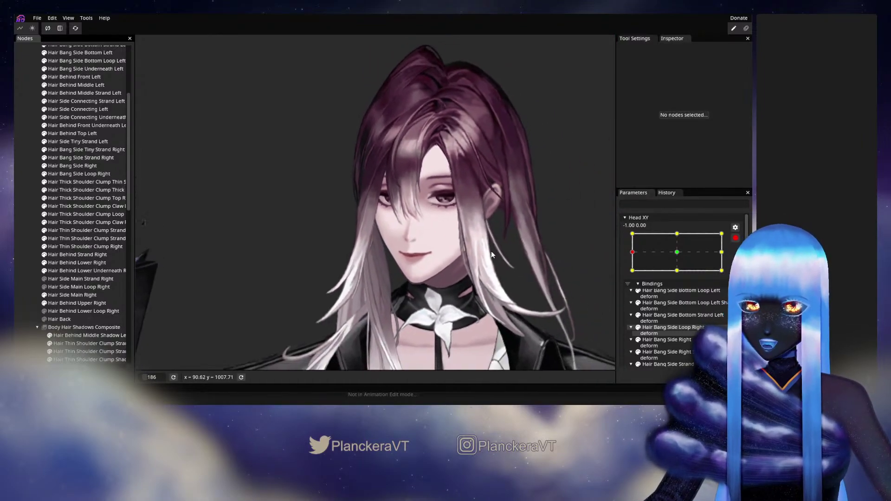
left_click(735, 237)
left_click_drag(632, 275, 631, 256)
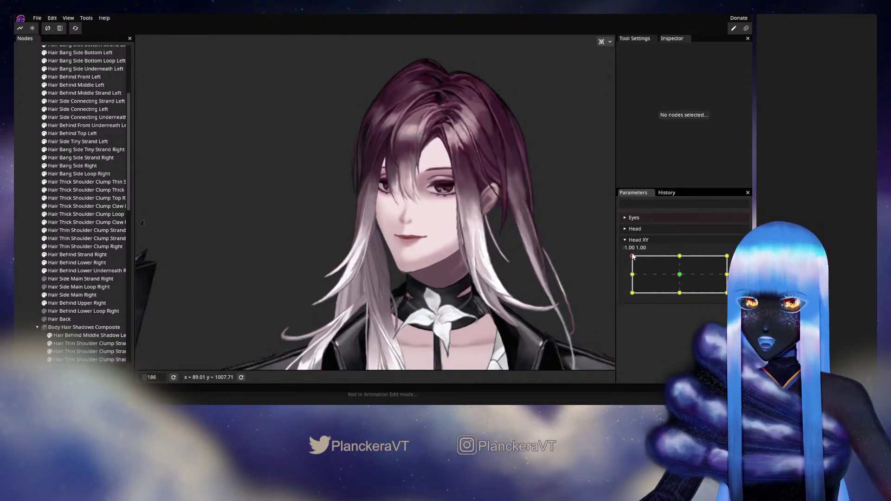
left_click_drag(632, 257, 629, 297)
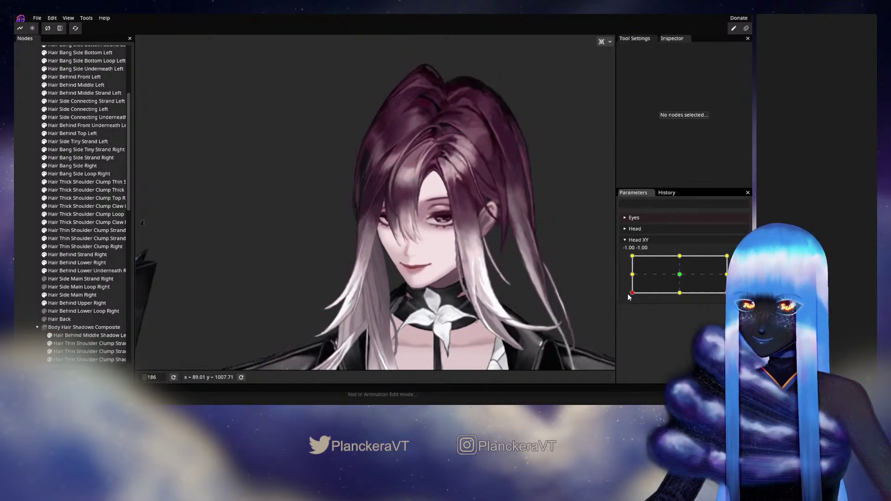
- Make Hair Side Main Strand Right visible and bring the side hair over the shoulder into close view
scroll(457, 266, "down", 3)
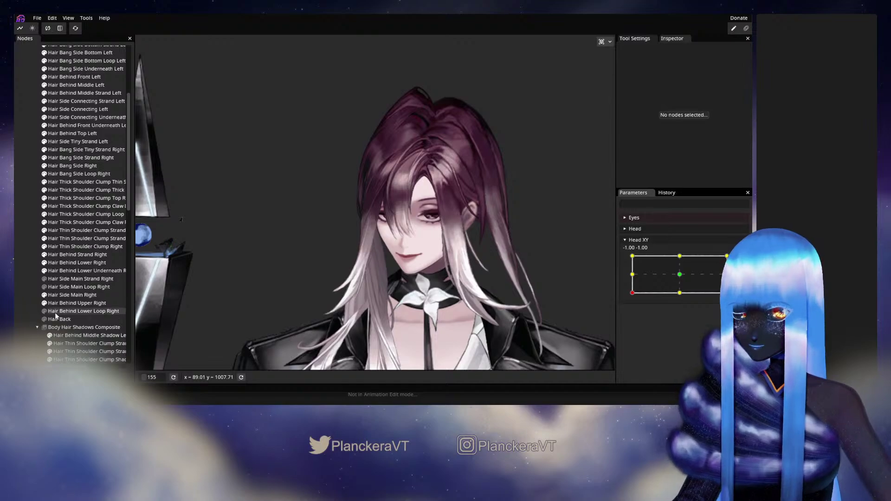
left_click(44, 280)
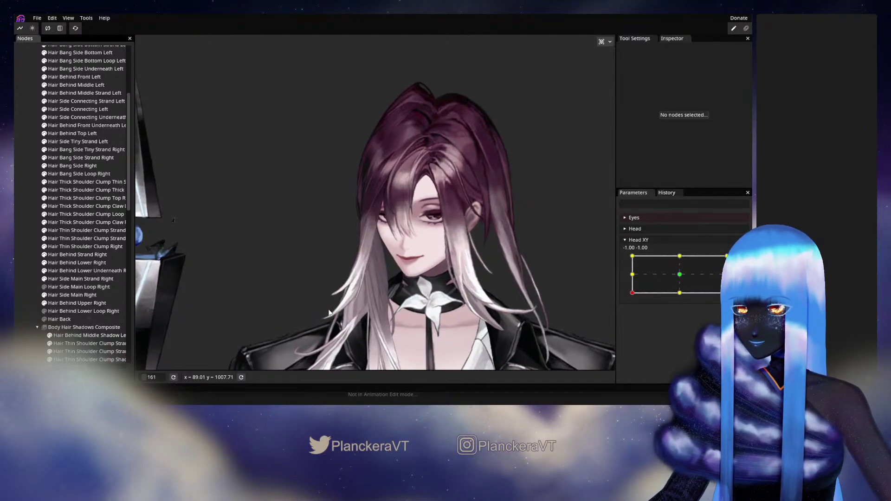
left_click_drag(374, 291, 453, 191)
scroll(452, 190, "up", 2)
scroll(451, 187, "up", 3)
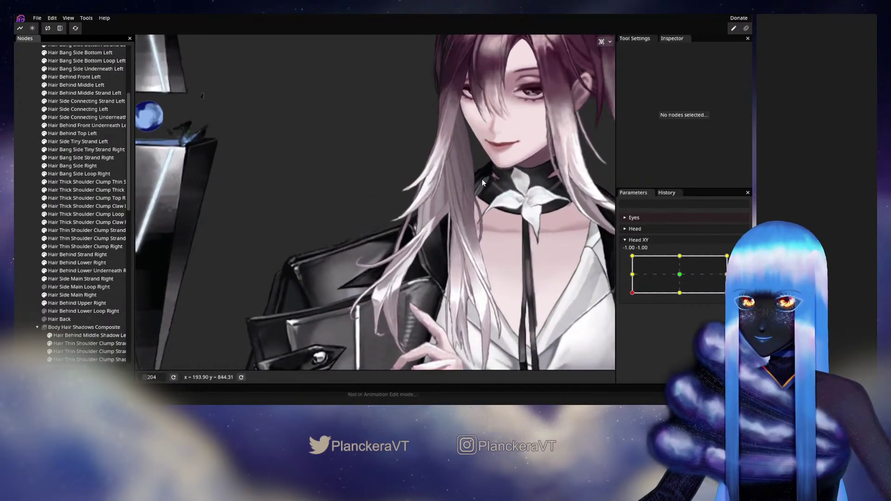
- Open the Head XY keypoint at -1.00, -1.00 for editing and select Hair Side Main Strand Right along with its deform binding
mouse_move(632, 293)
left_mouse_down()
mouse_move(643, 275)
mouse_move(626, 301)
left_mouse_up()
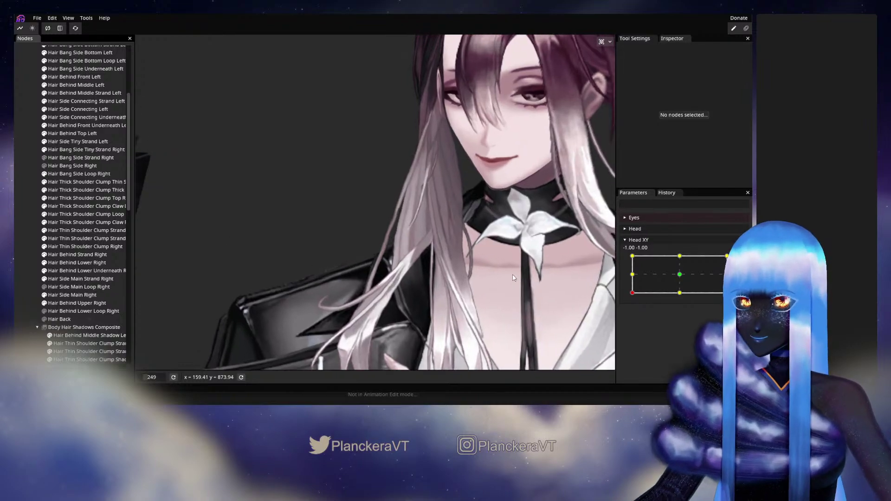
mouse_move(632, 292)
left_mouse_down()
mouse_move(633, 277)
mouse_move(642, 301)
mouse_move(691, 302)
mouse_move(632, 276)
mouse_move(634, 304)
left_mouse_up()
left_click(739, 262)
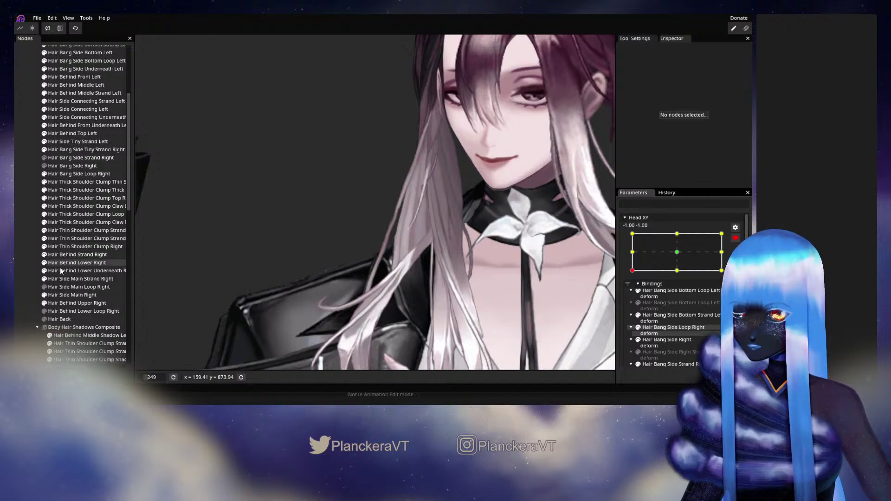
left_click(79, 279)
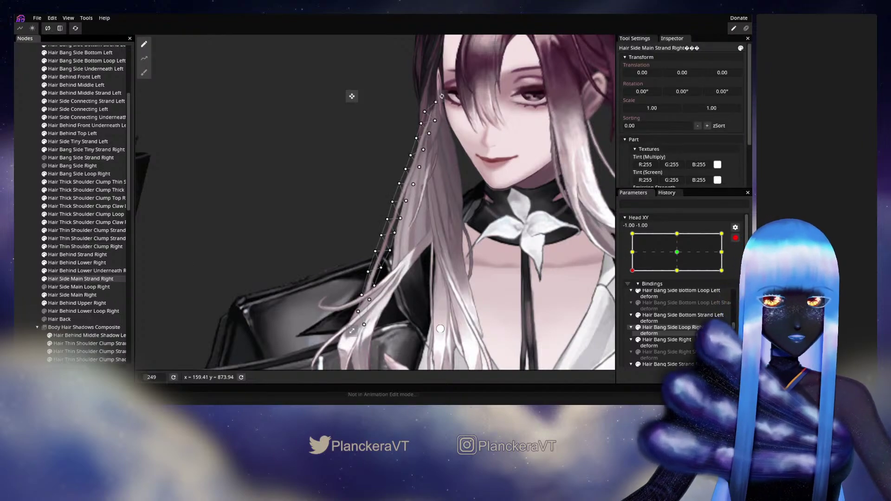
scroll(689, 327, "down", 5)
scroll(689, 334, "down", 3)
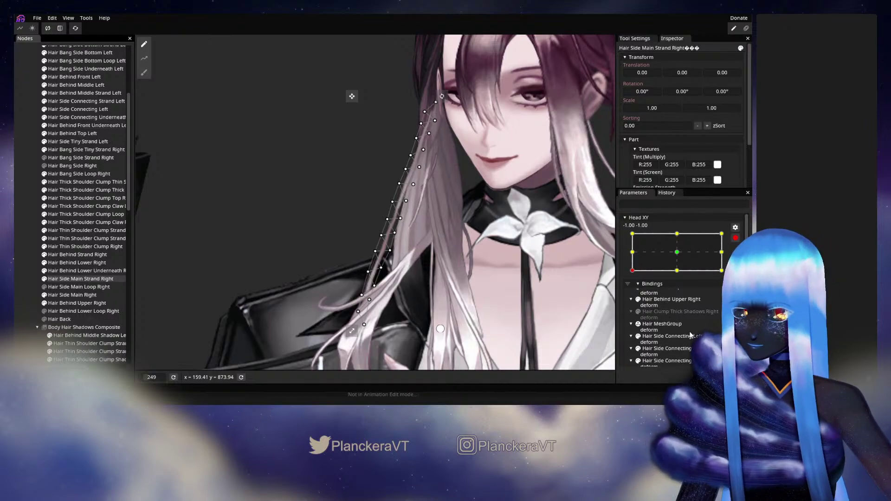
scroll(691, 334, "down", 3)
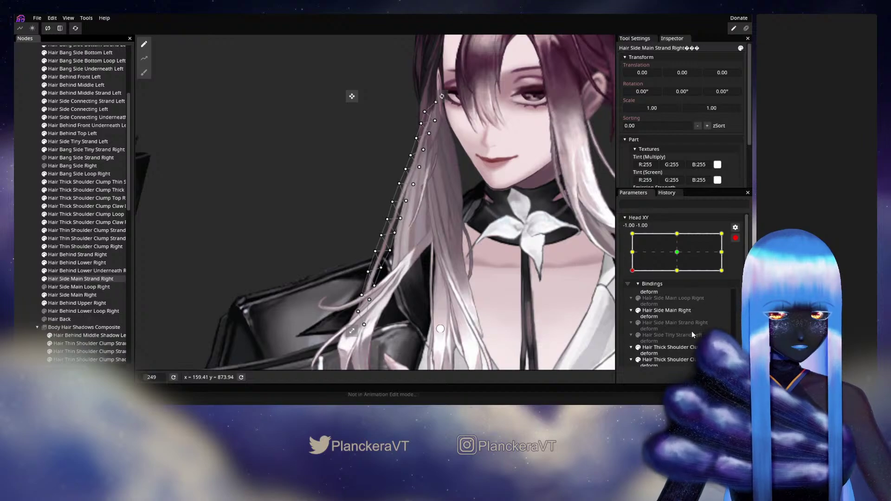
left_click(676, 323)
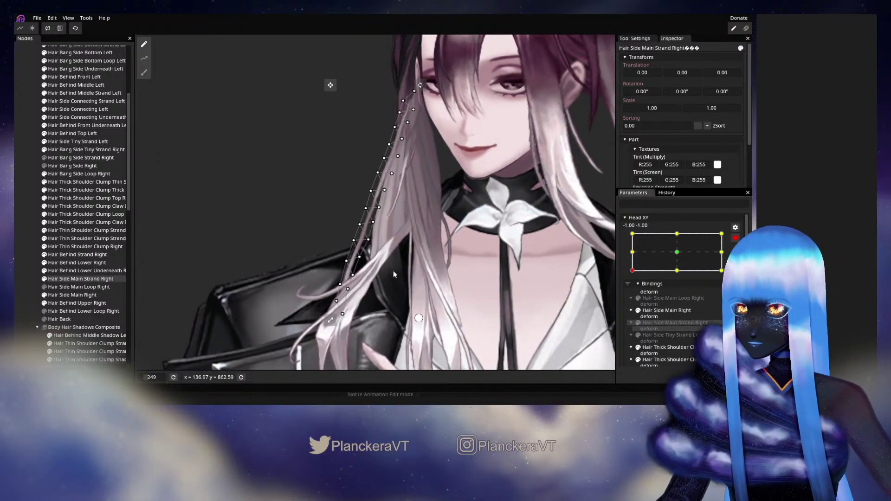
- Reshape the upper and middle part of Hair Side Main Strand Right on the -1.00, -1.00 keypoint using the Circle Brush at size 55
scroll(383, 222, "up", 3)
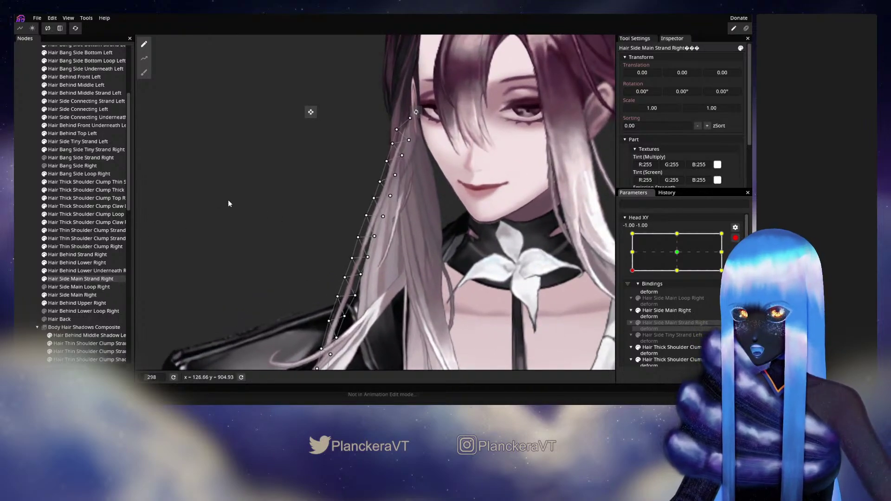
left_click(144, 72)
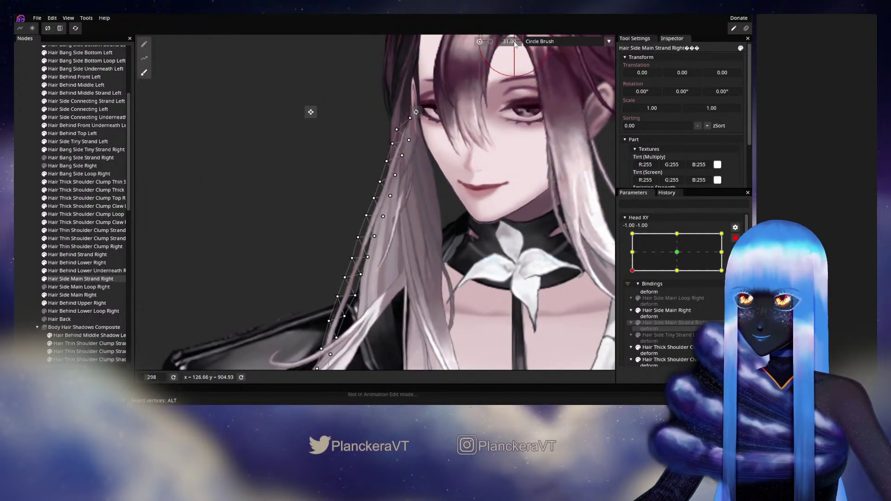
left_click_drag(511, 42, 523, 40)
left_click(735, 238)
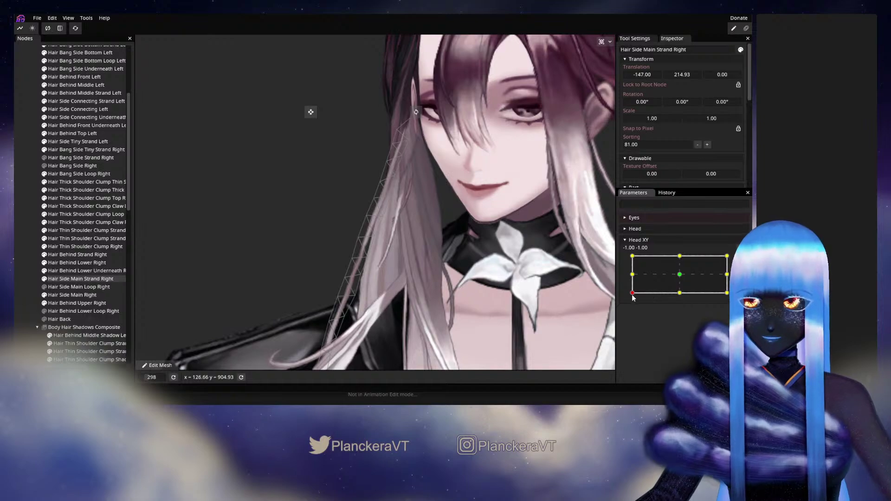
mouse_move(633, 293)
left_mouse_down()
mouse_move(683, 273)
mouse_move(632, 293)
left_mouse_up()
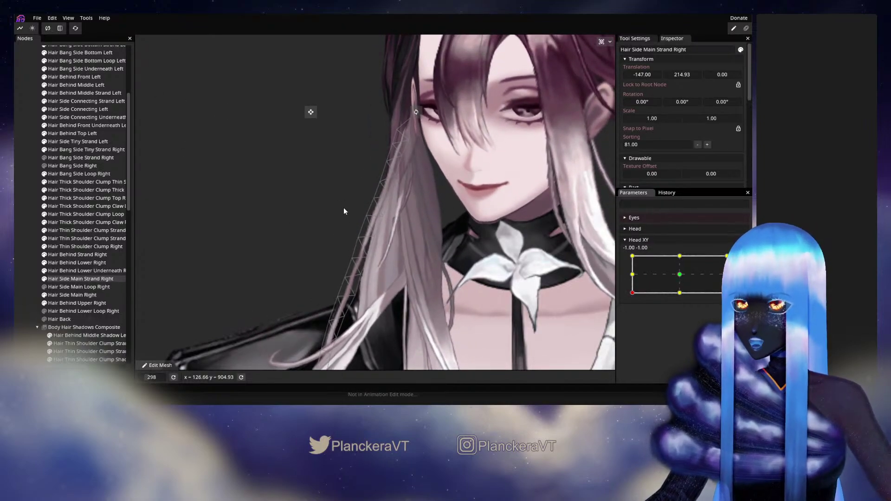
left_click(740, 260)
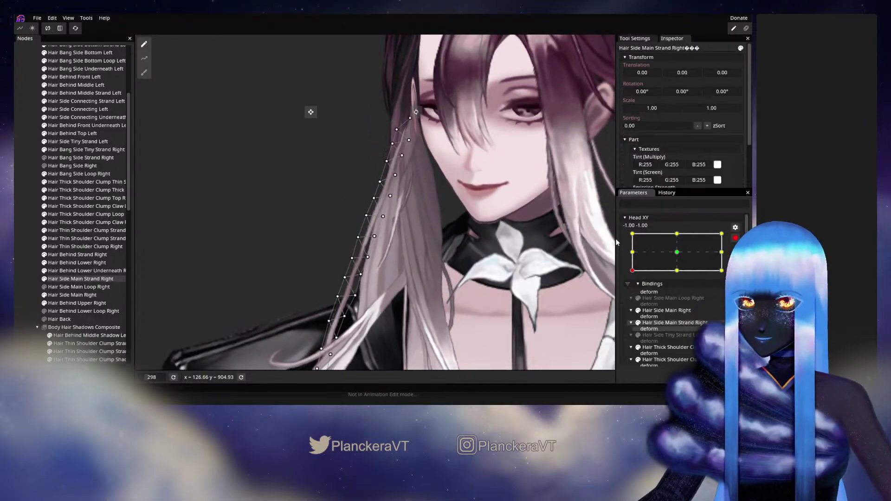
left_click(145, 72)
mouse_move(386, 219)
left_mouse_down()
mouse_move(395, 224)
mouse_move(378, 263)
mouse_move(385, 245)
left_mouse_up()
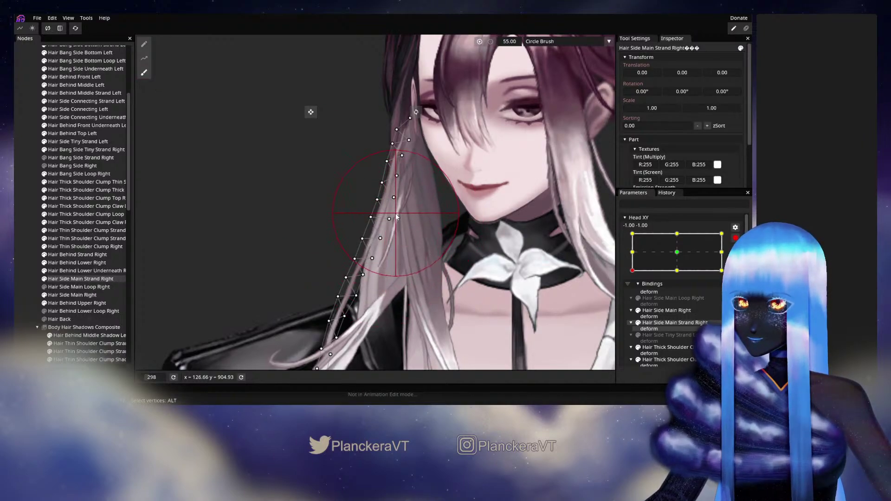
left_click_drag(405, 185, 415, 126)
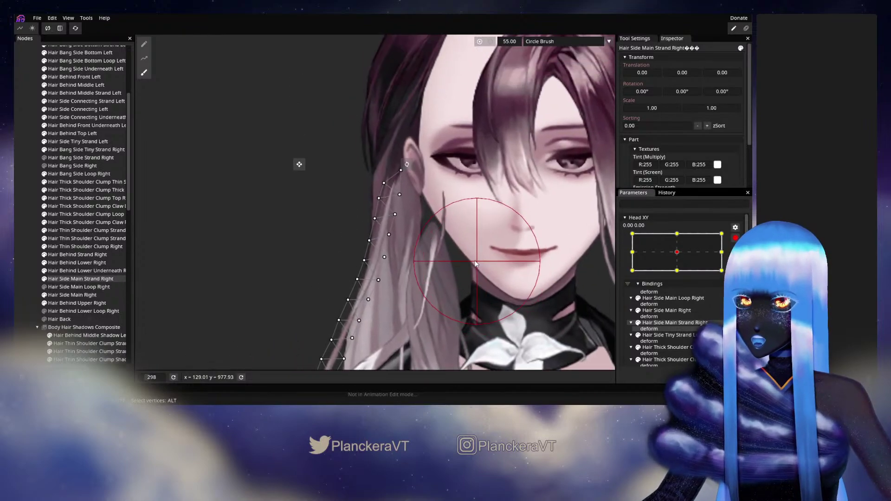
- Compare the strand with the neutral head pose, return to -1.00, -1.00, and refine its length using the Circle Brush at size 29
scroll(430, 217, "up", 1)
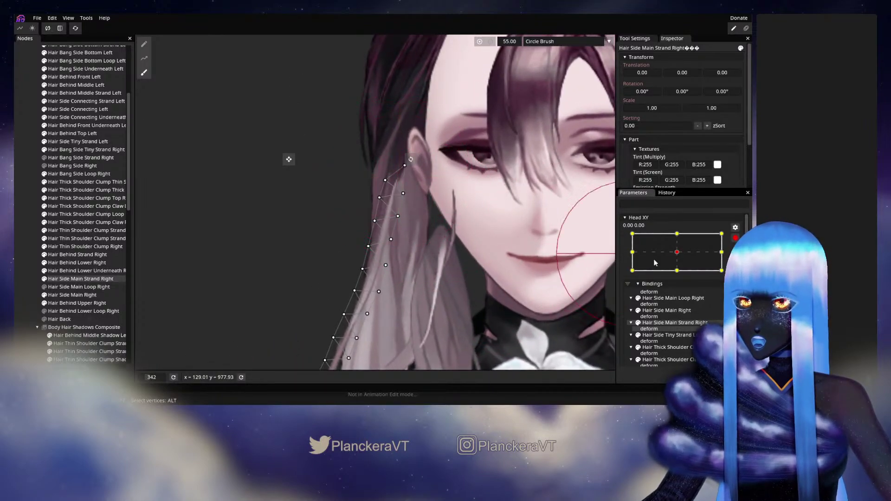
left_click_drag(654, 262, 632, 270)
scroll(449, 219, "up", 2)
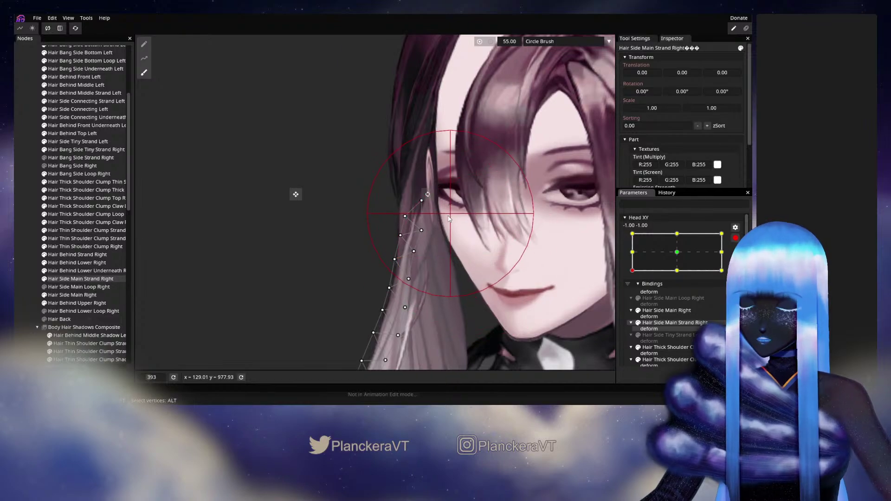
scroll(449, 218, "up", 1)
left_click_drag(513, 43, 499, 42)
scroll(424, 216, "up", 2)
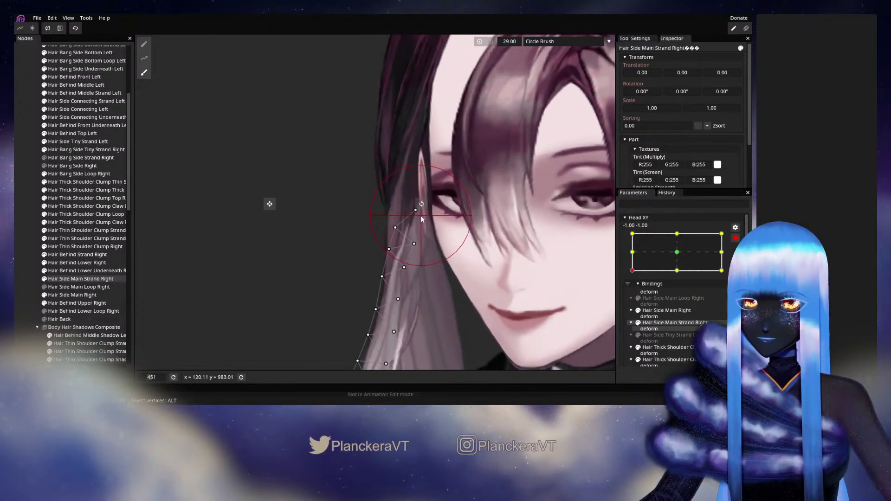
left_click_drag(413, 278, 400, 193)
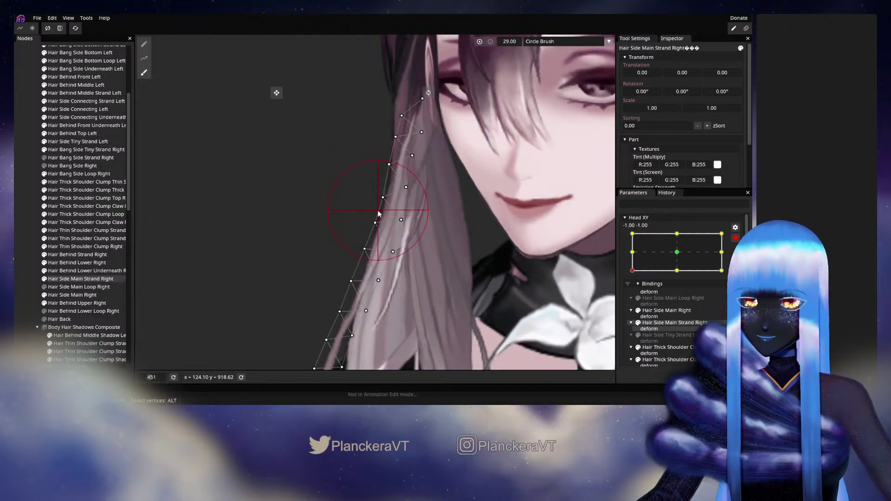
left_click_drag(391, 254, 370, 227)
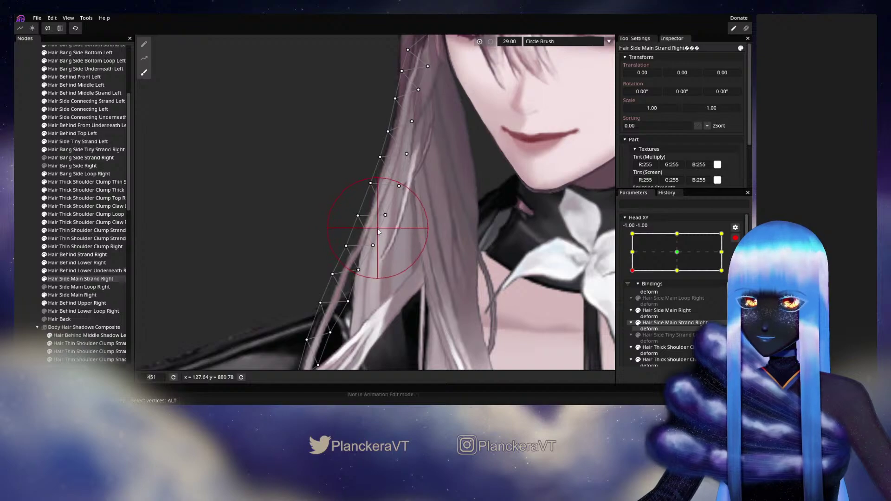
left_click_drag(361, 280, 351, 312)
left_click_drag(314, 197, 281, 265)
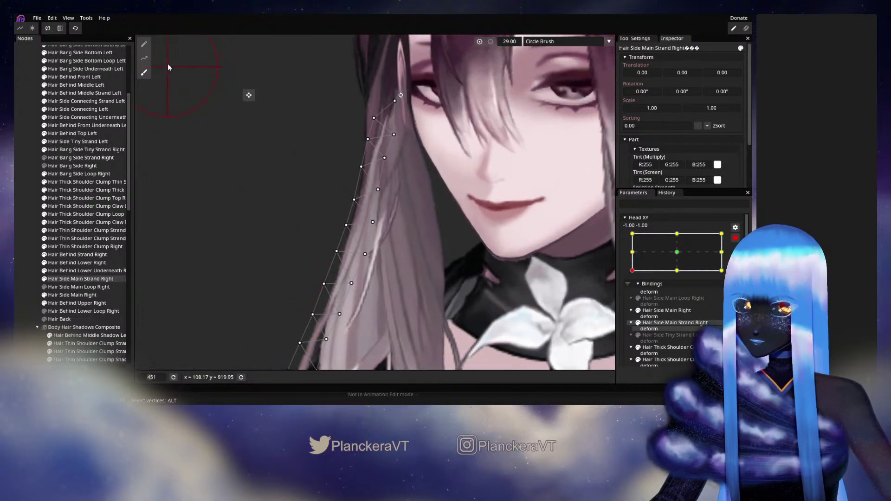
- Adjust individual vertices along both edges of Hair Side Main Strand Right, from beside the face down to the shoulder
left_click(145, 44)
scroll(378, 198, "up", 1)
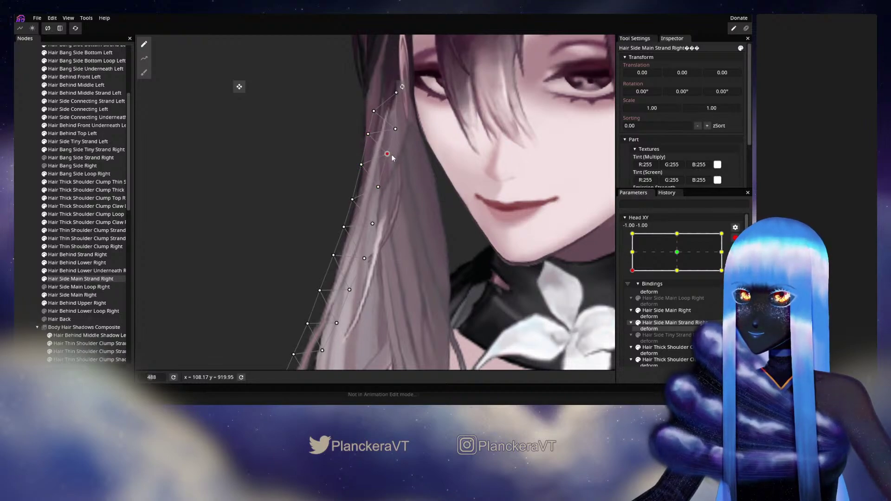
left_click_drag(378, 201, 394, 176)
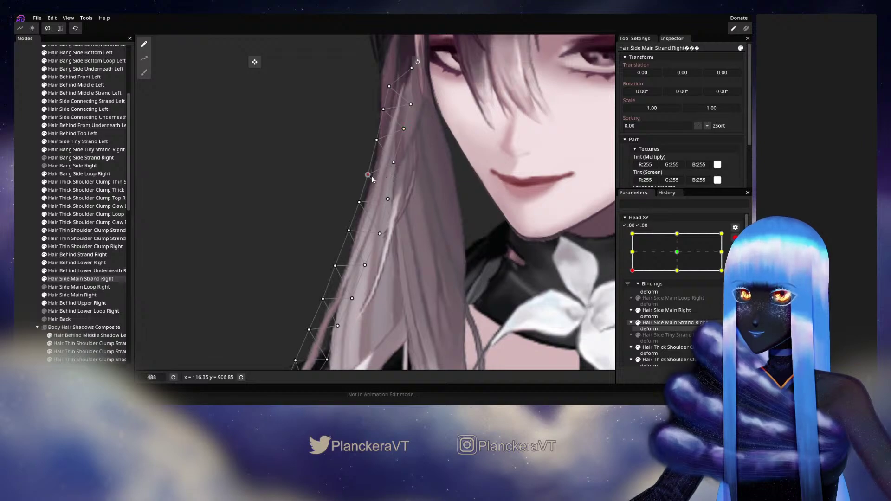
left_click(388, 198)
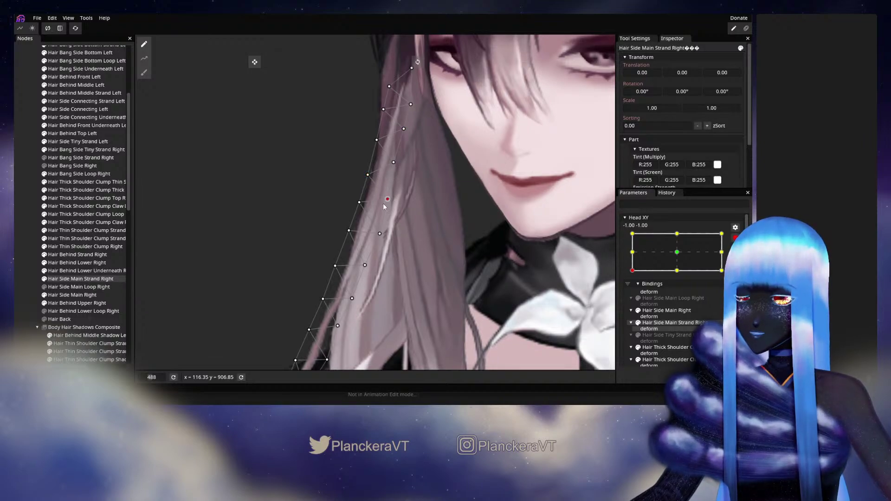
left_click(378, 233)
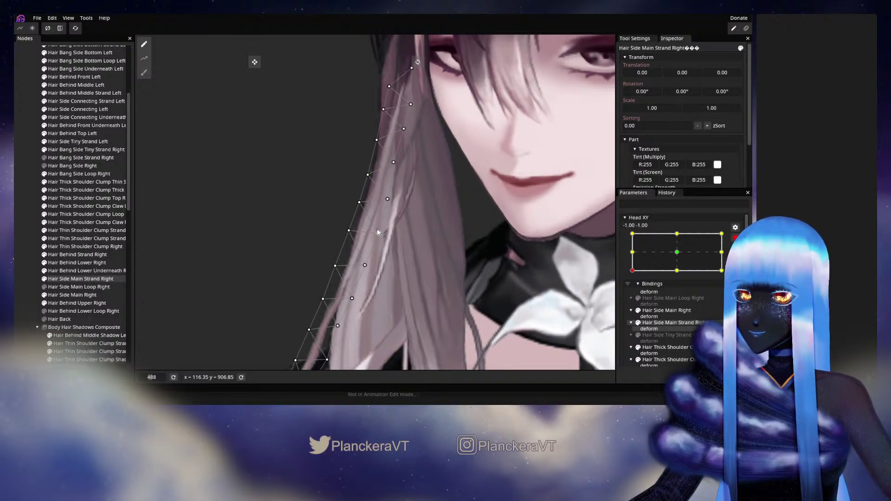
left_click(360, 203)
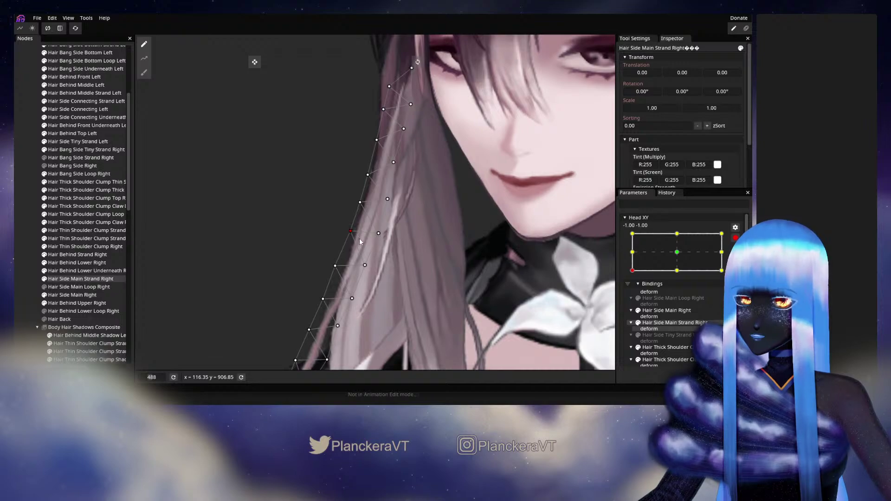
left_click_drag(369, 269, 434, 185)
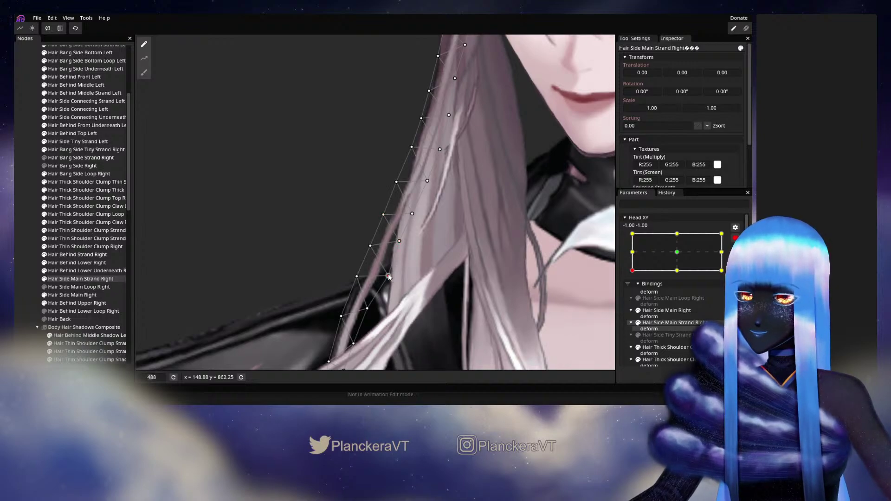
left_click_drag(389, 276, 436, 219)
left_click(382, 233)
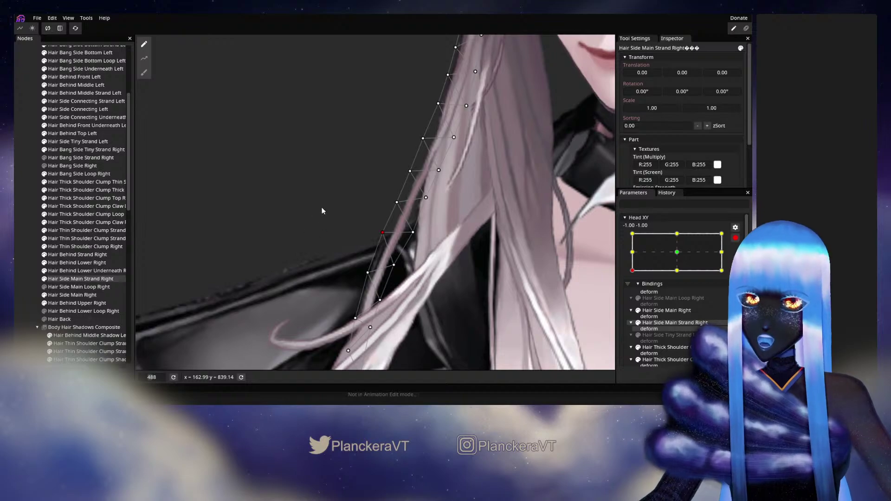
- Make Hair Bang Side Right and Hair Bang Side Strand Right visible again
scroll(321, 207, "down", 3)
left_click(44, 165)
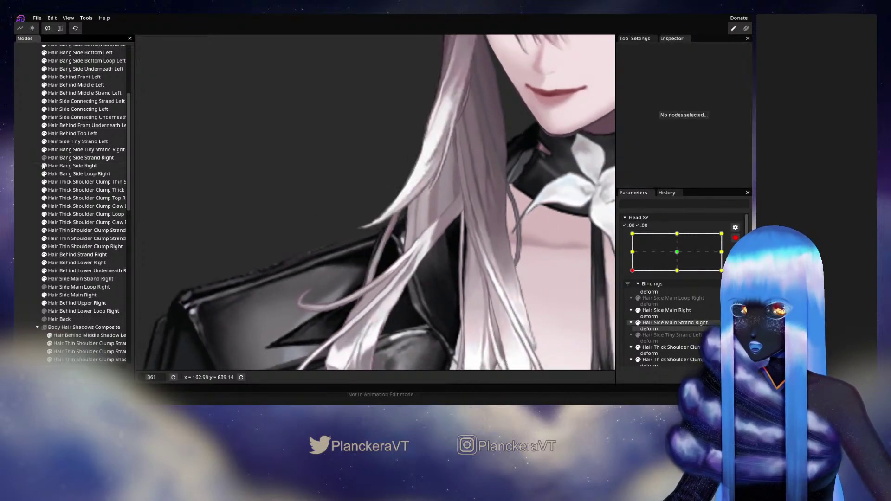
left_click(45, 157)
scroll(390, 202, "down", 3)
scroll(507, 218, "down", 3)
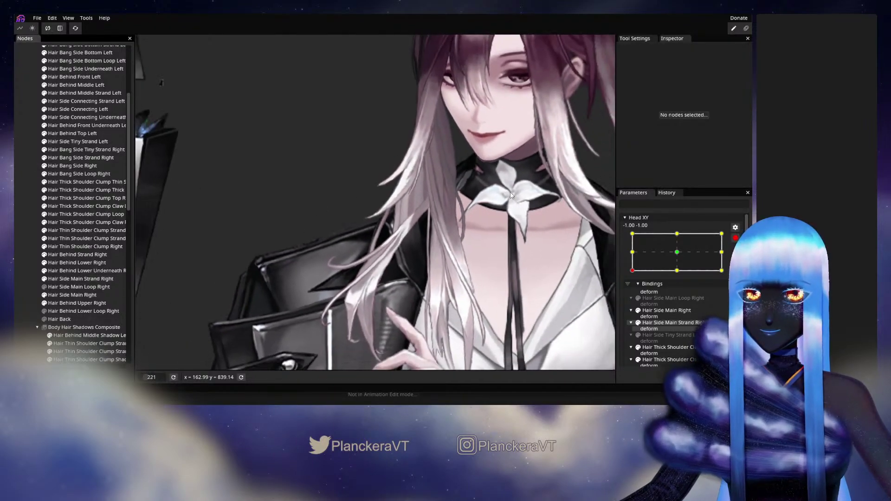
- Leave keypoint editing and move Head XY between -1.00, -1.00 and -1.00, 0.00 to check how the right side hair moves
left_click(734, 239)
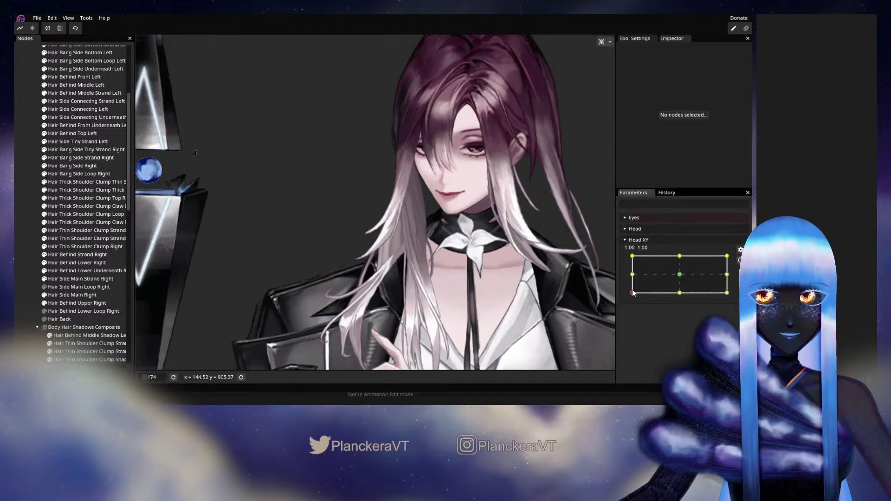
mouse_move(631, 292)
left_mouse_down()
mouse_move(630, 271)
mouse_move(629, 297)
mouse_move(654, 284)
mouse_move(626, 300)
mouse_move(628, 287)
left_mouse_up()
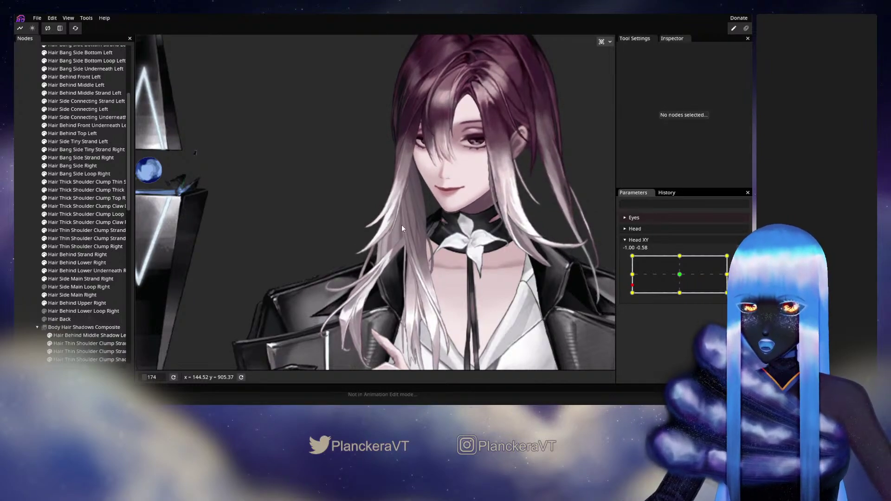
scroll(408, 251, "up", 2)
scroll(426, 271, "up", 1)
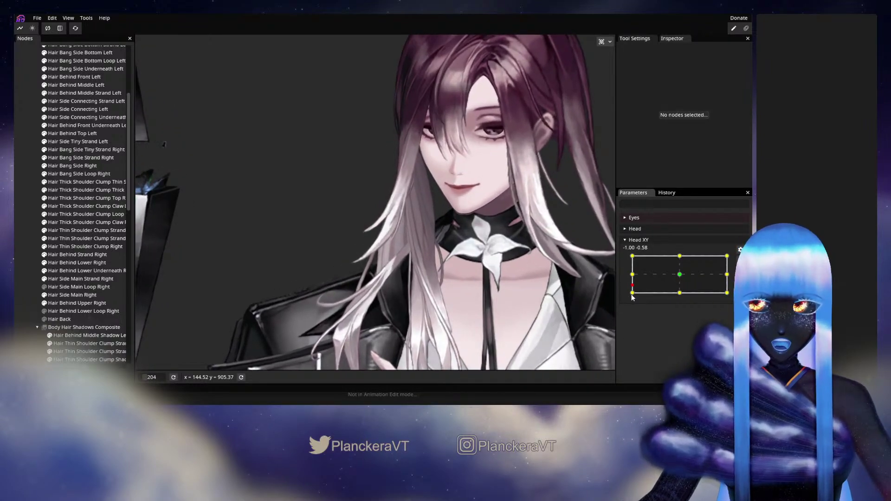
mouse_move(630, 290)
left_mouse_down()
mouse_move(631, 280)
mouse_move(631, 297)
left_mouse_up()
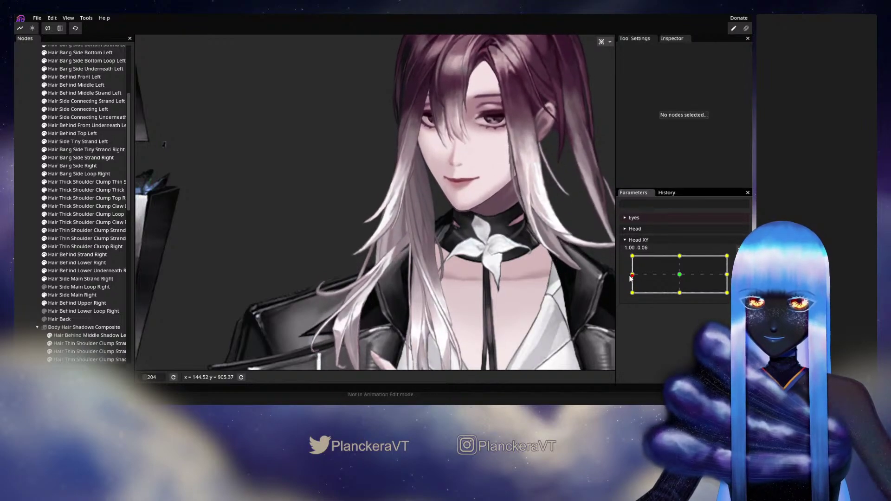
left_click_drag(629, 294, 633, 276)
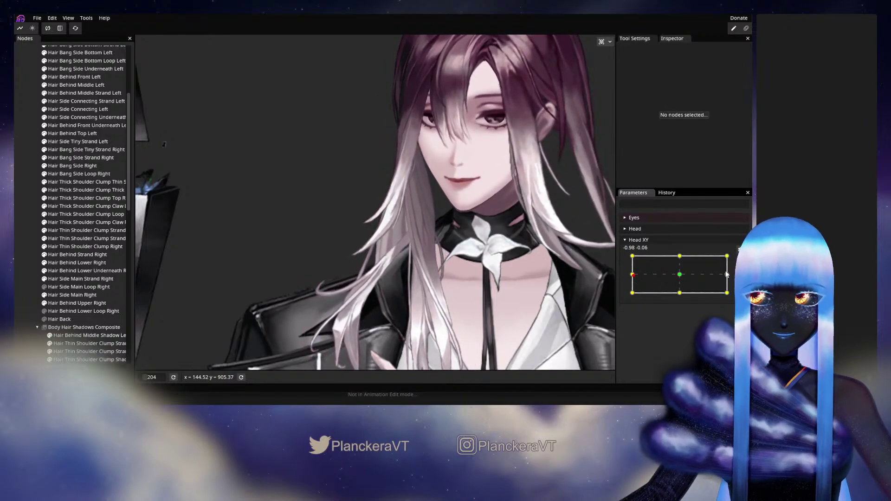
- Edit the Head XY keypoint at -1.00, 0.00 and nudge Hair Side Main Right's inner vertices above the shoulder to smooth the strand
left_click(740, 260)
scroll(416, 280, "up", 1)
scroll(416, 280, "up", 3)
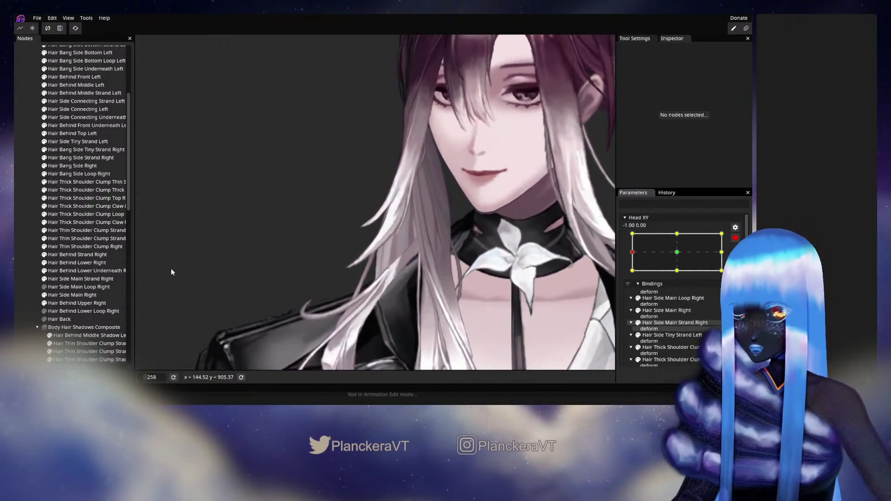
left_click(78, 279)
scroll(394, 280, "up", 2)
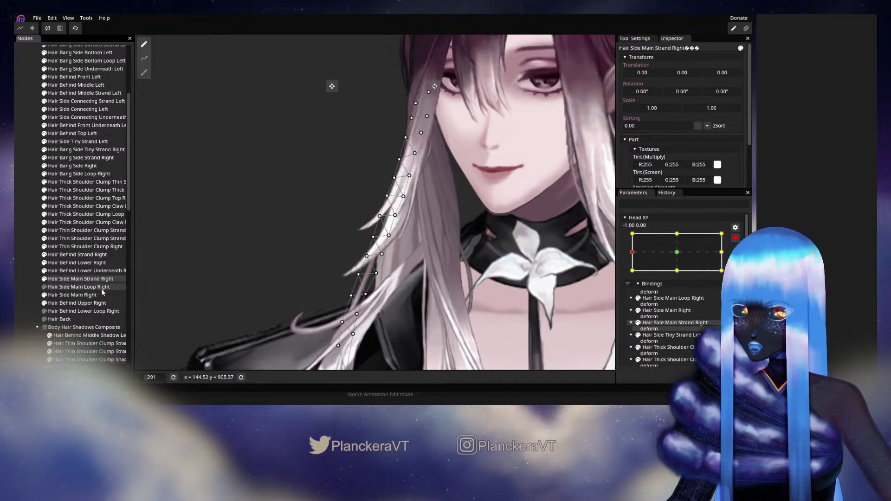
left_click(78, 296)
scroll(427, 272, "up", 4)
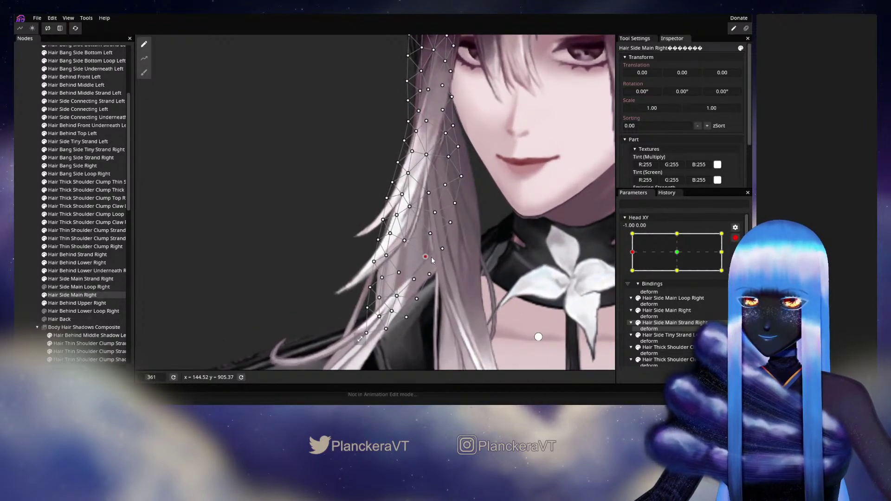
left_click_drag(425, 256, 427, 258)
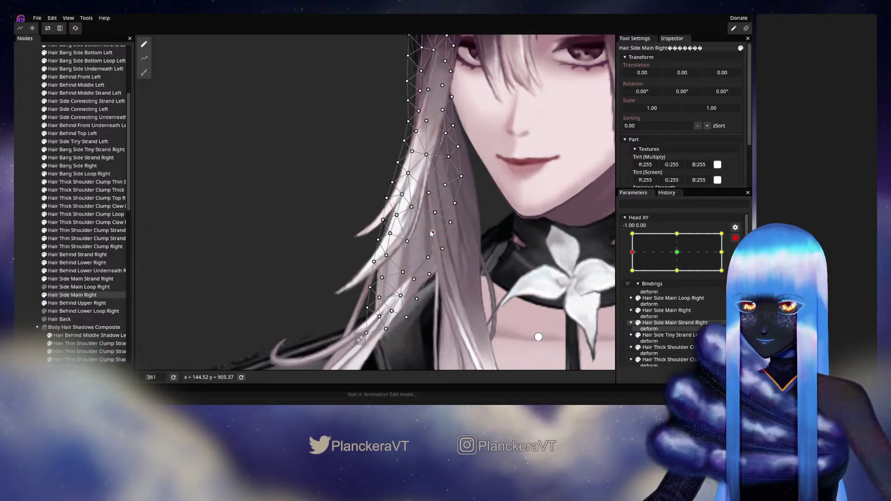
left_click_drag(428, 257, 426, 258)
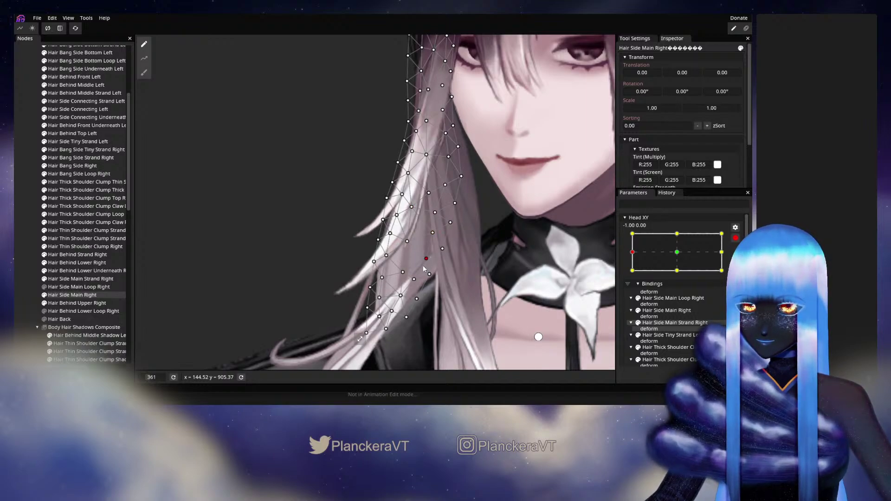
left_click(432, 233)
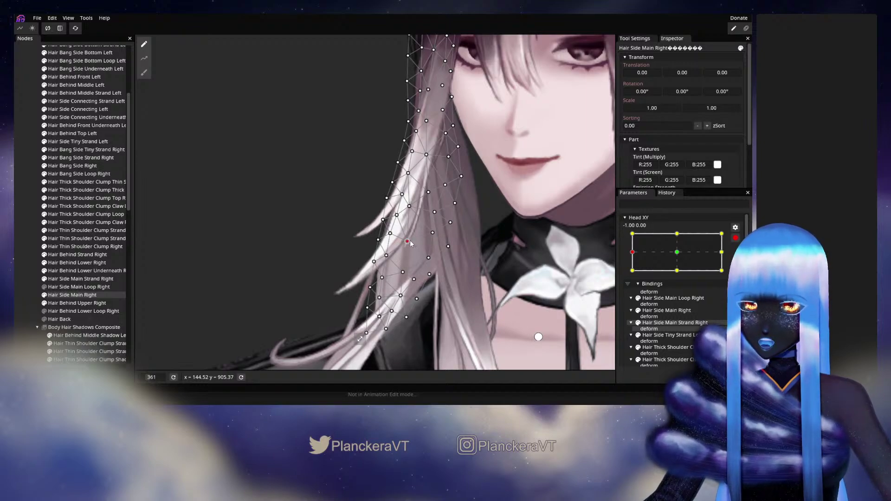
left_click(28, 217)
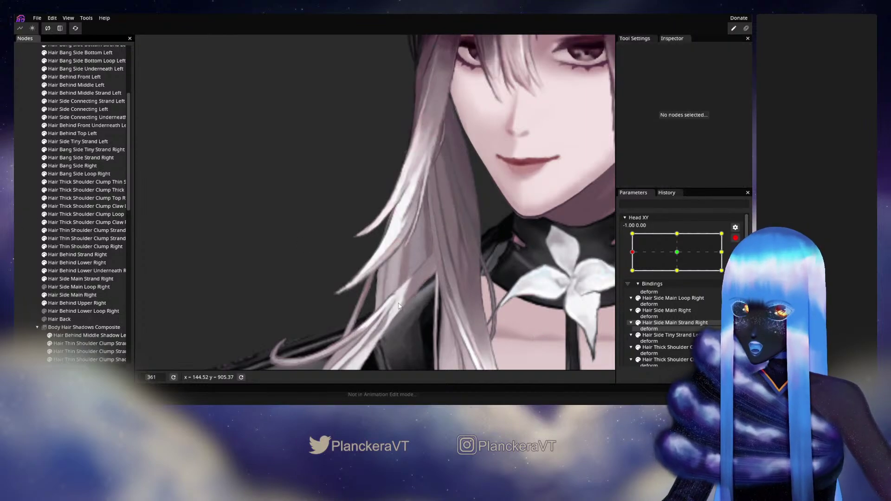
- Leave keypoint editing and move Head XY around -1.00, 0.00 to check how the right side hair follows the head turn
scroll(484, 270, "down", 5)
scroll(488, 268, "down", 5)
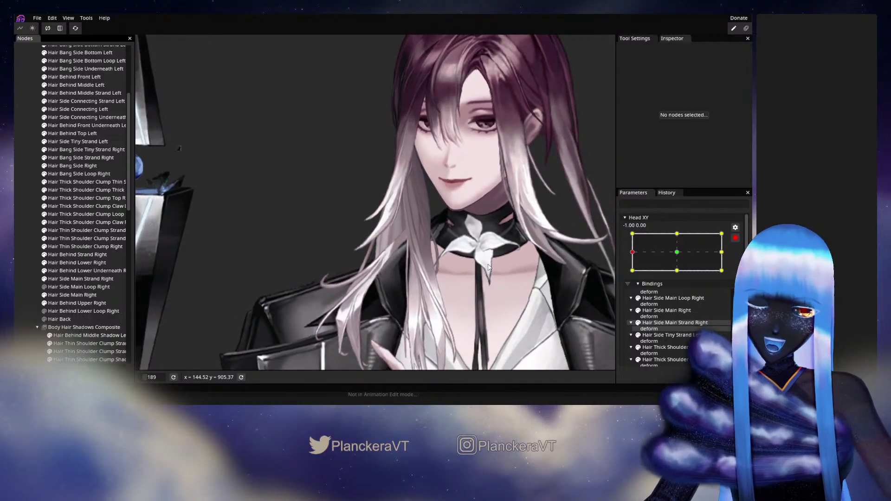
scroll(488, 267, "down", 4)
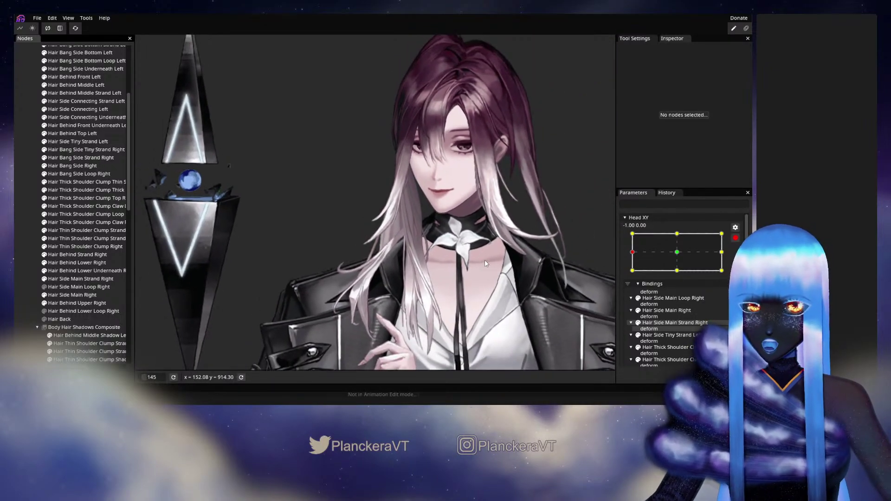
left_click_drag(484, 260, 489, 263)
left_click(735, 238)
mouse_move(632, 275)
left_mouse_down()
mouse_move(633, 298)
mouse_move(632, 278)
left_mouse_up()
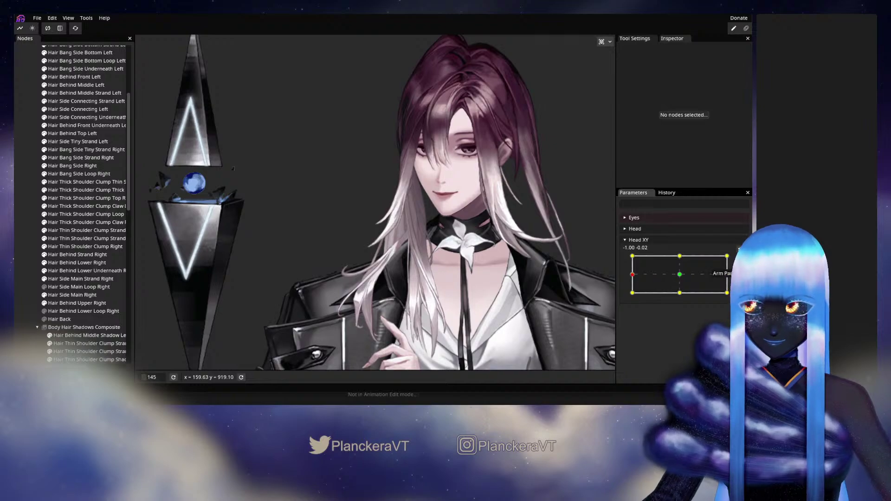
- Edit the Head XY keypoint at -1.00, -1.00 and reposition Hair Side Main Right's lower vertices near the shoulder
left_click(739, 260)
scroll(393, 270, "up", 10)
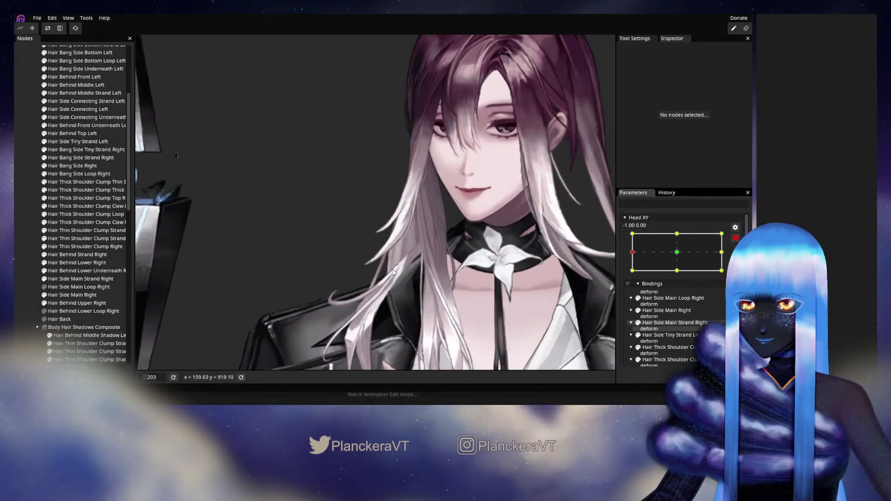
scroll(392, 272, "up", 4)
left_click_drag(640, 259, 633, 276)
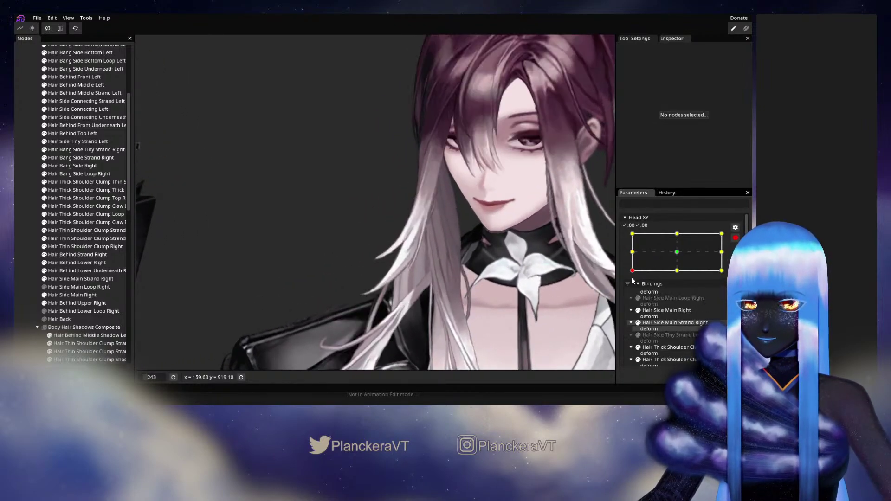
scroll(431, 238, "up", 2)
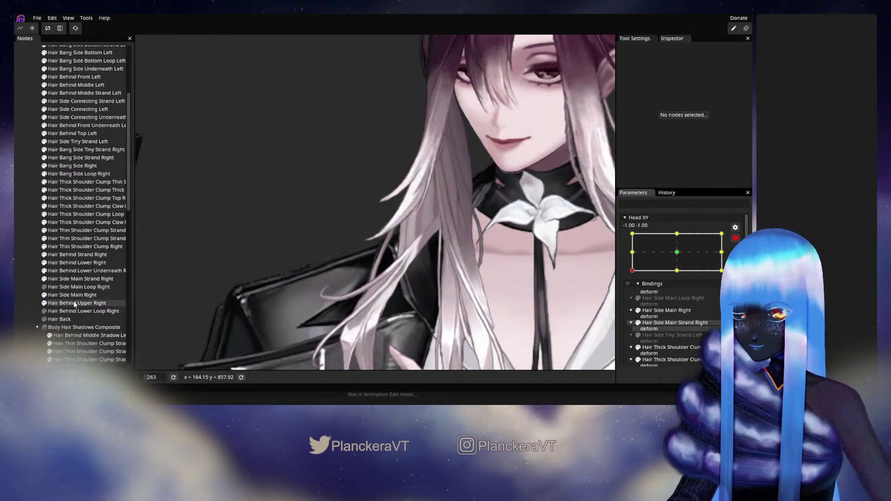
left_click(74, 295)
scroll(391, 249, "up", 3)
scroll(391, 249, "up", 3)
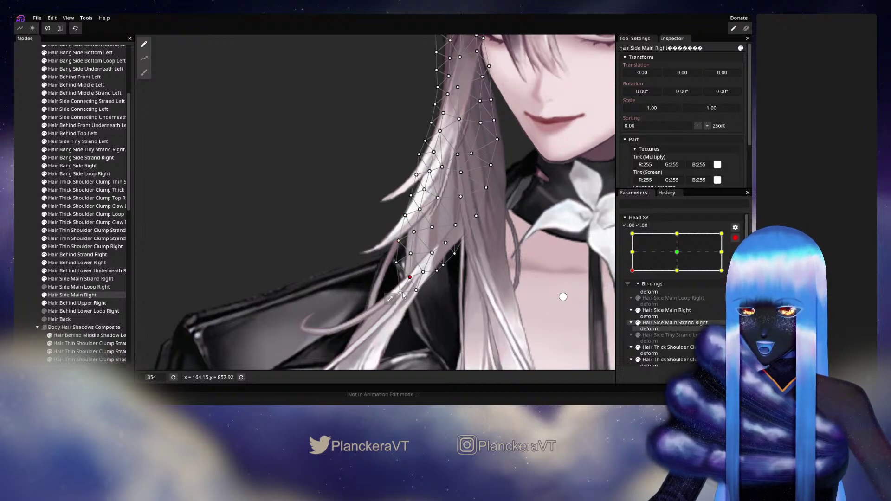
left_click_drag(401, 297, 393, 265)
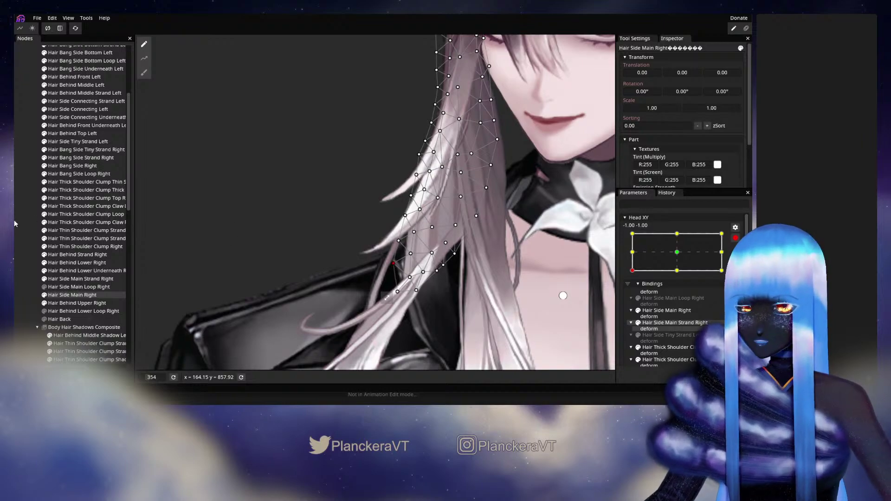
left_click(228, 251)
- Leave keypoint editing, check the whole hairstyle's movement around Head XY -1.00, -1.00, and save the model
scroll(425, 258, "down", 5)
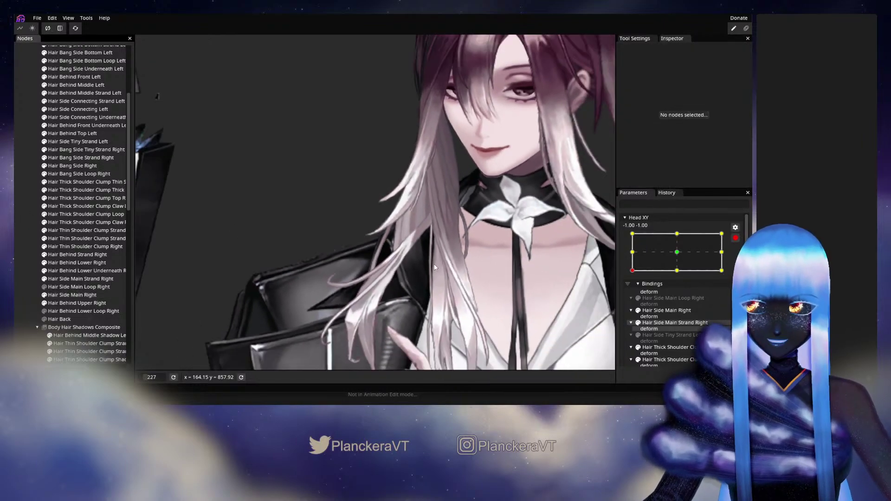
scroll(434, 265, "down", 5)
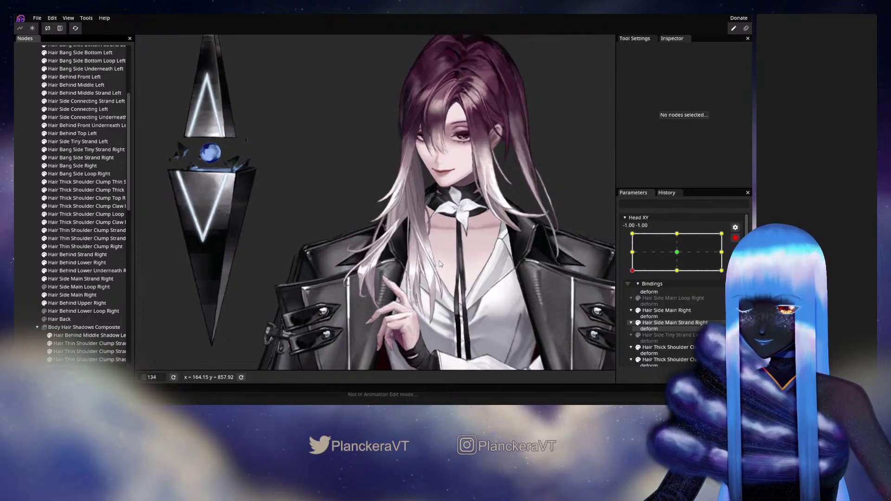
scroll(440, 263, "down", 1)
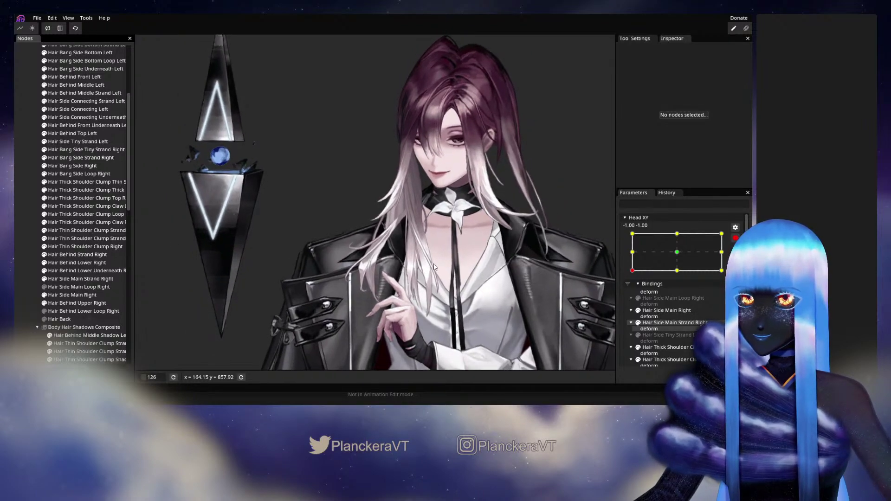
scroll(450, 265, "up", 3)
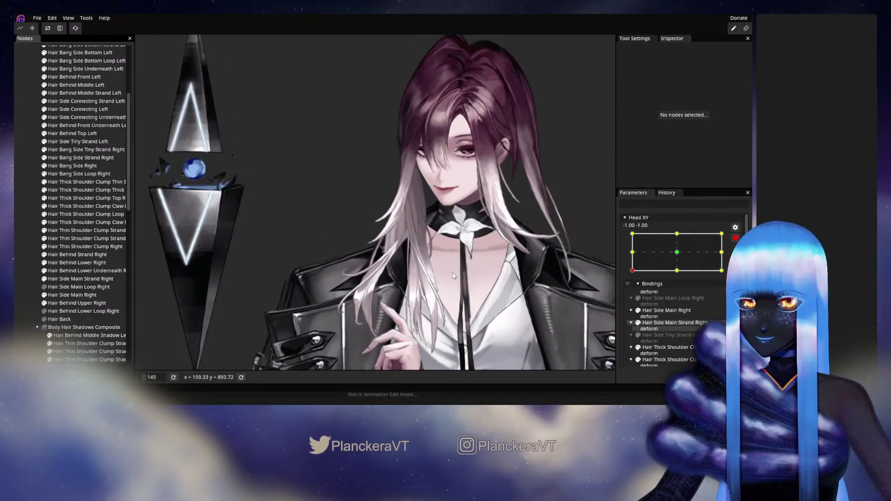
left_click(734, 238)
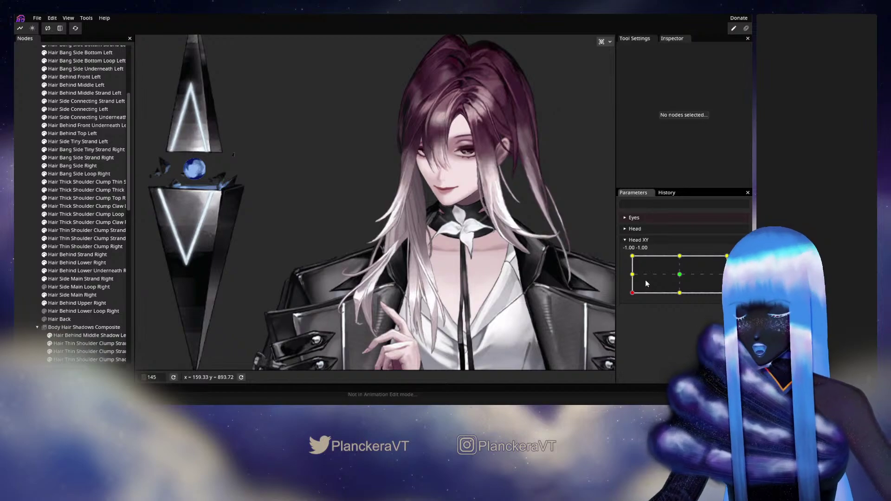
scroll(468, 293, "up", 3)
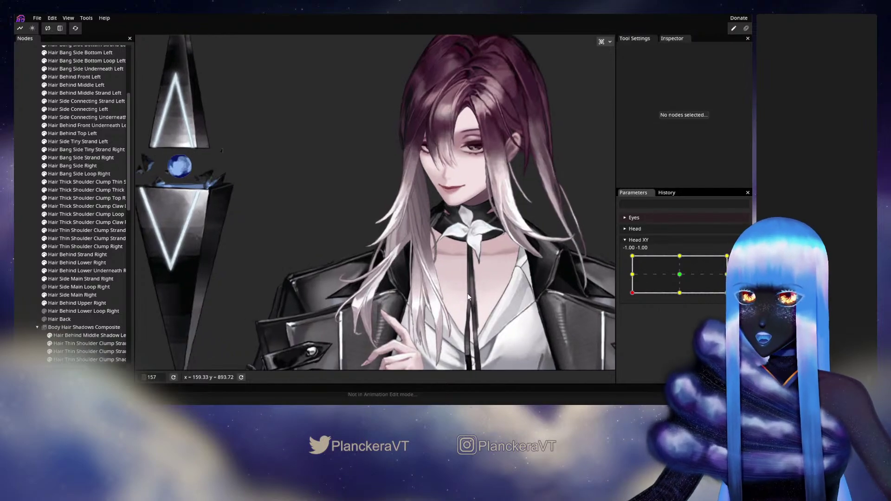
scroll(470, 294, "up", 1)
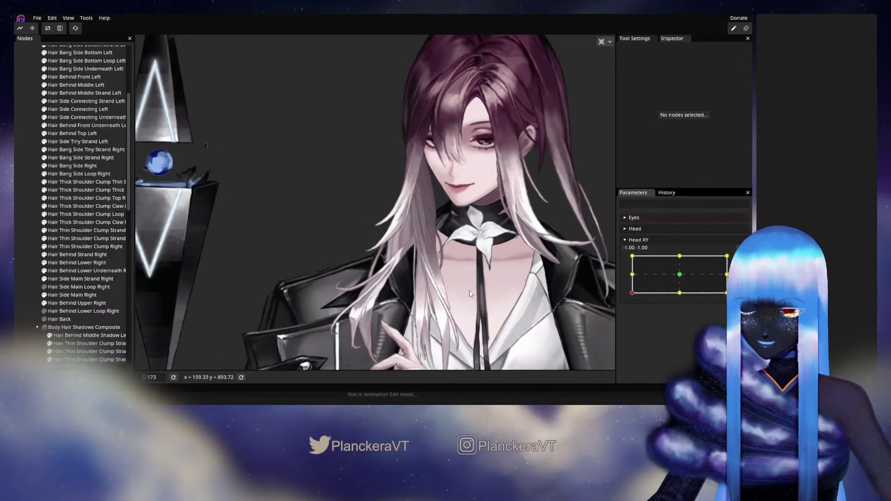
mouse_move(632, 296)
left_mouse_down()
mouse_move(629, 275)
mouse_move(630, 299)
left_mouse_up()
key("ctrl+s")
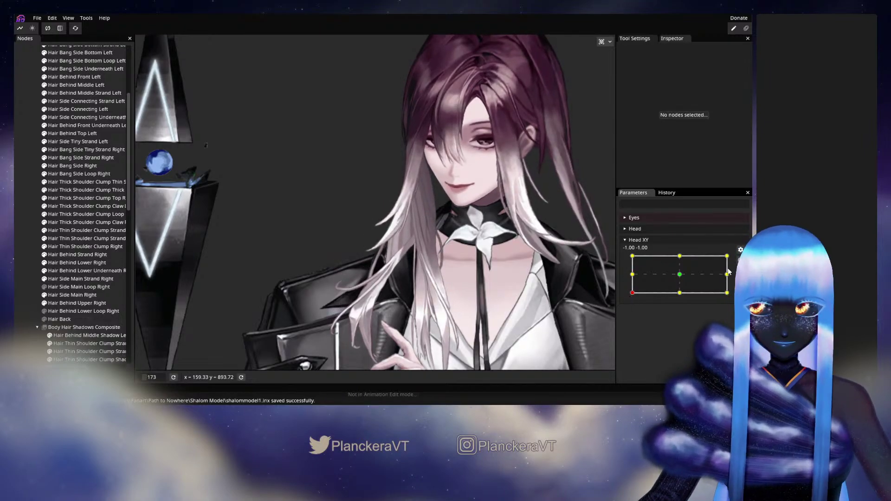
- Reopen the -1.00, -1.00 keypoint for editing and fine-tune Hair Side Main Right's middle vertices between the face and shoulder
left_click(740, 261)
scroll(438, 288, "up", 2)
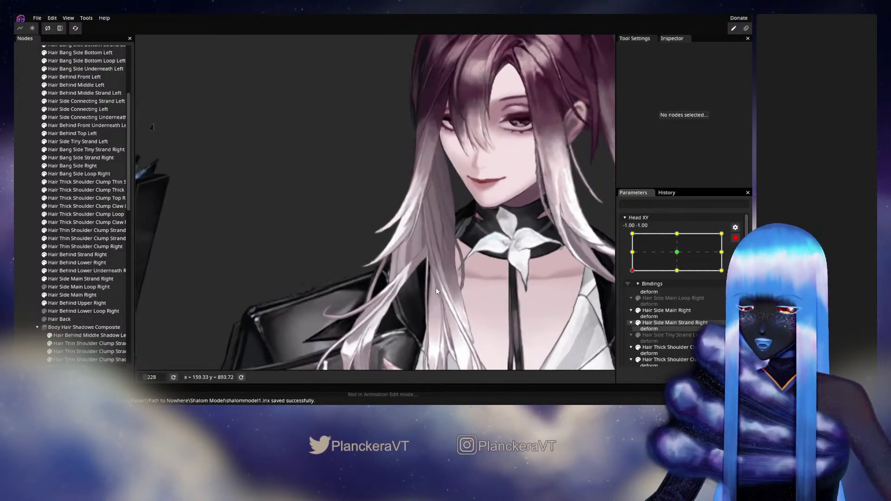
scroll(435, 288, "up", 1)
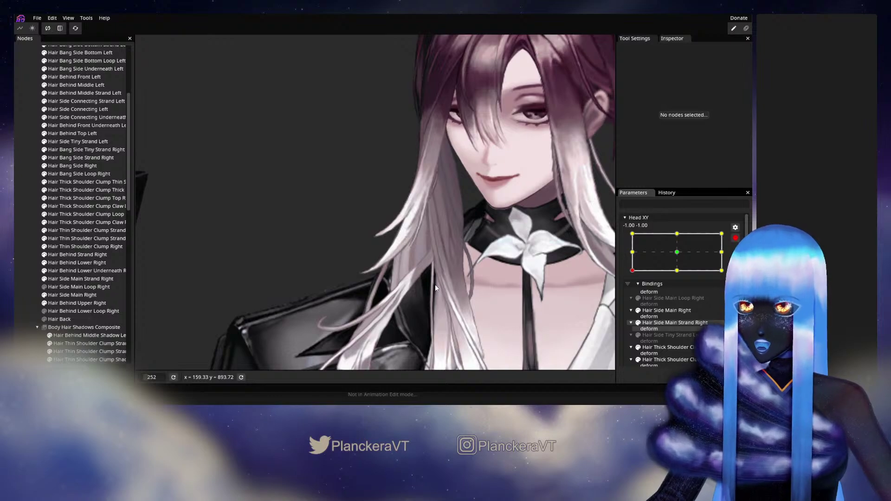
scroll(435, 285, "up", 3)
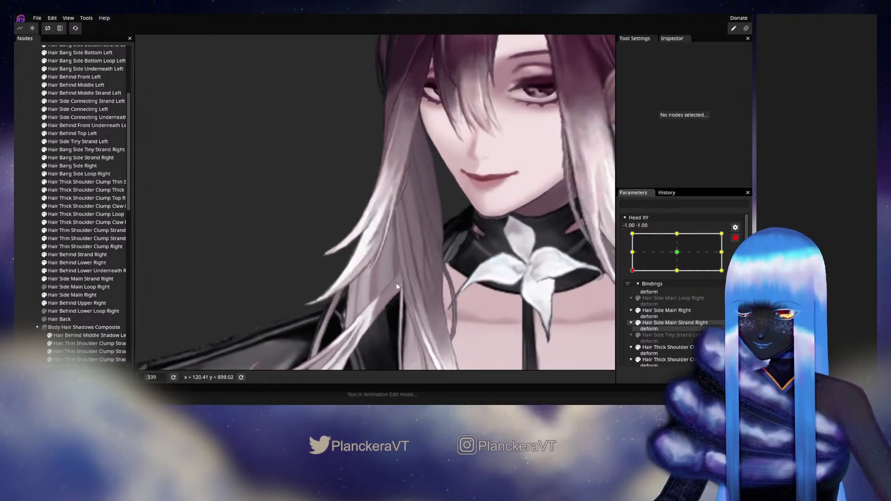
scroll(399, 281, "up", 1)
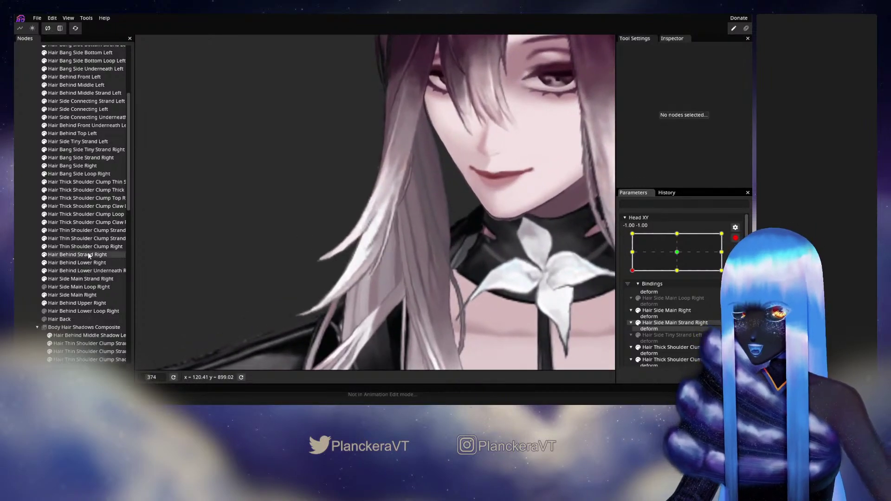
left_click(71, 295)
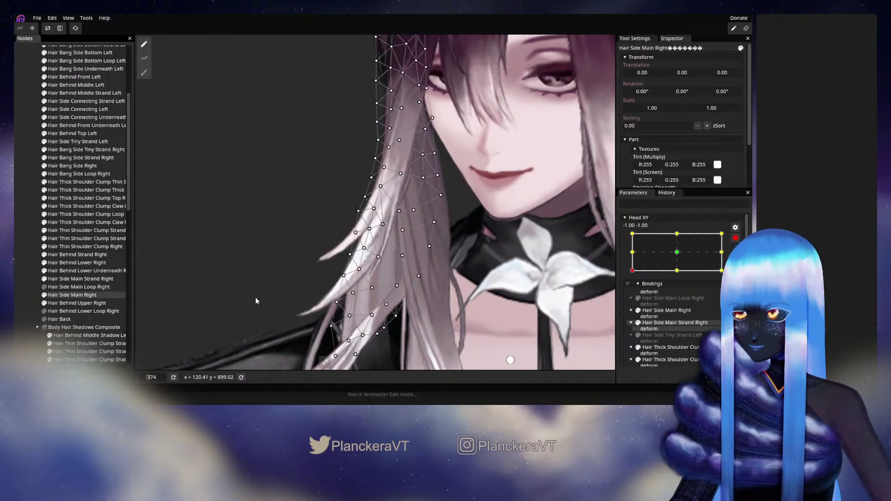
scroll(413, 273, "up", 3)
left_click(408, 270)
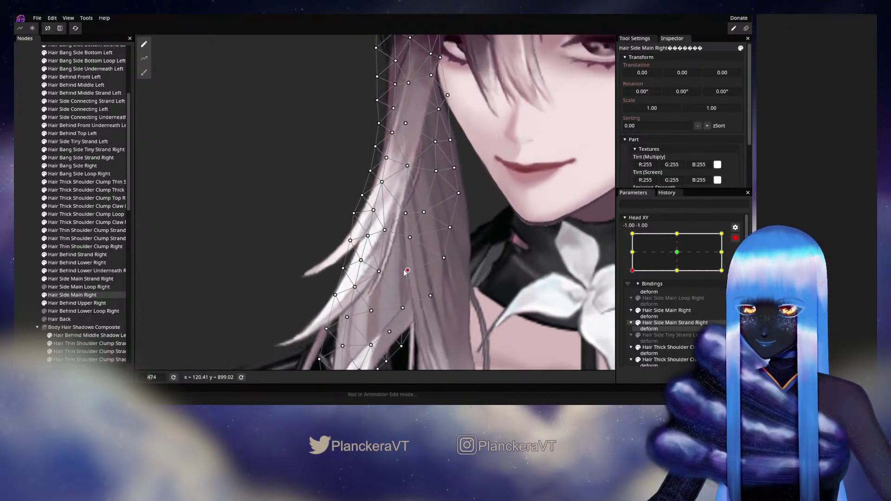
left_click(410, 238)
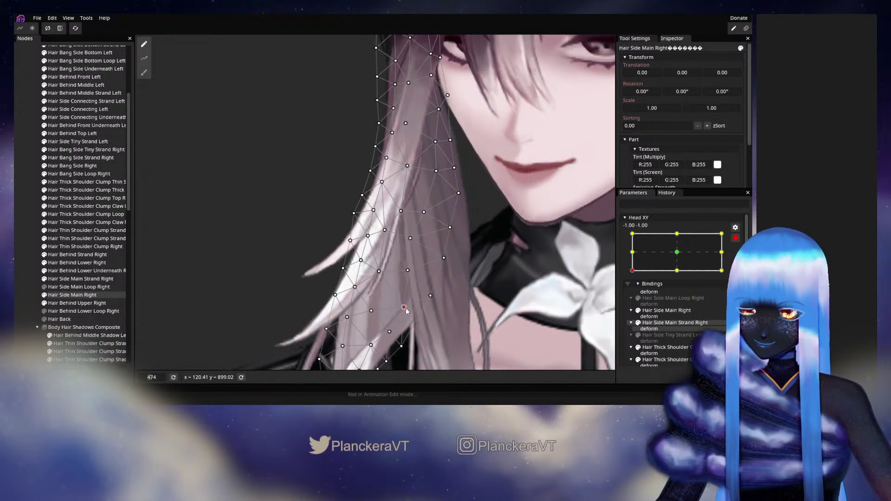
left_click(408, 271)
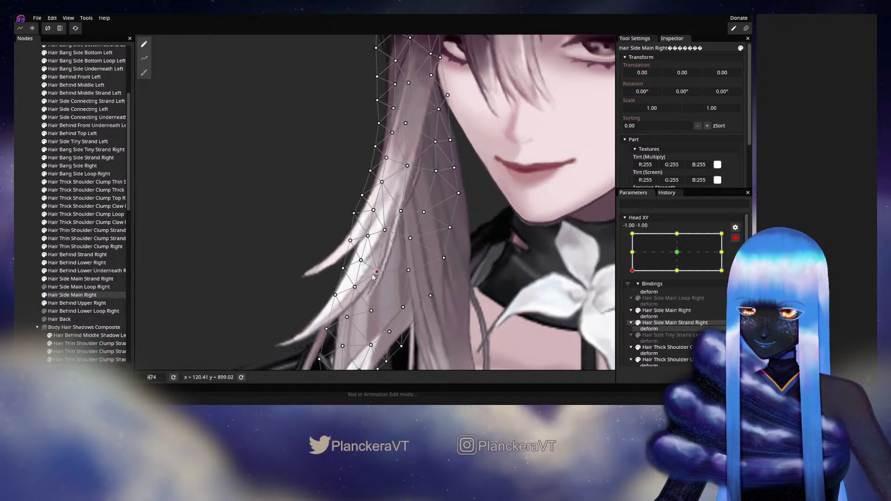
left_click(382, 232)
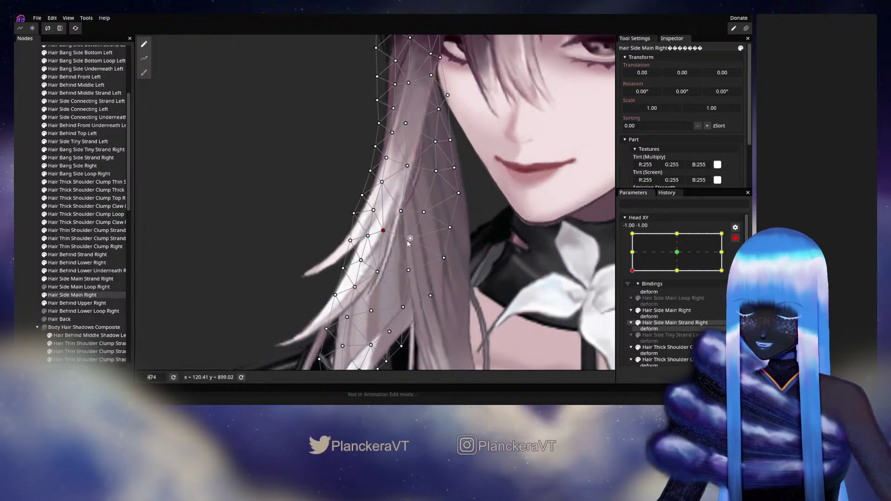
left_click_drag(393, 286, 441, 228)
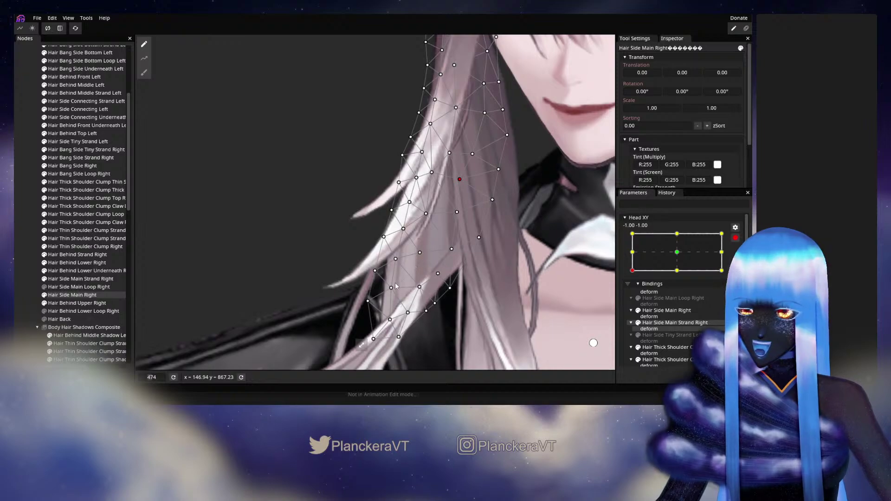
- Leave keypoint editing and move Head XY near -1.00, -1.00 to check the refined strand up close
left_click(735, 238)
left_click(30, 273)
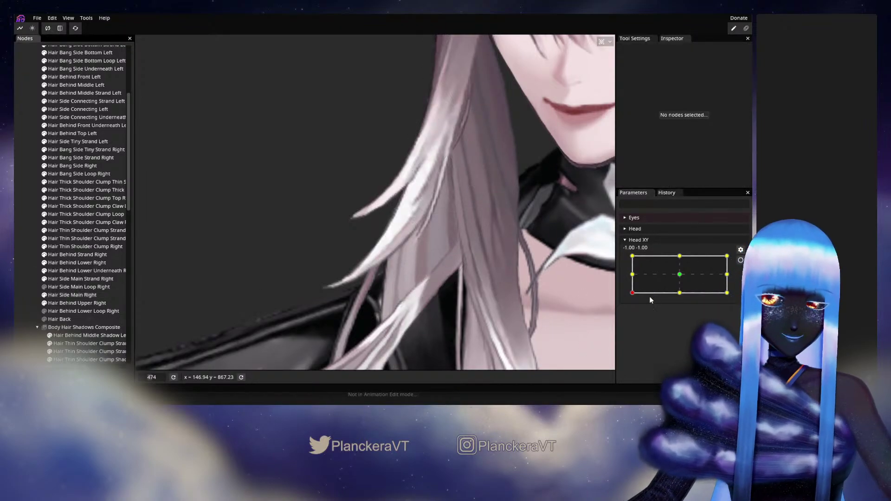
left_click(634, 295)
mouse_move(633, 296)
left_mouse_down()
mouse_move(631, 276)
mouse_move(632, 297)
left_mouse_up()
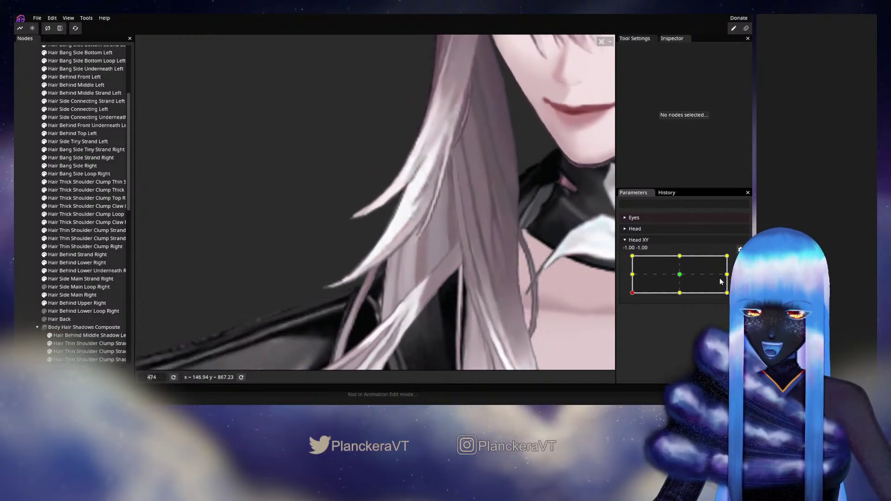
- Fine-tune the lower vertices of Hair Side Main Right near the shoulder at the Head XY -1.00, -1.00 keypoint
left_click(74, 294)
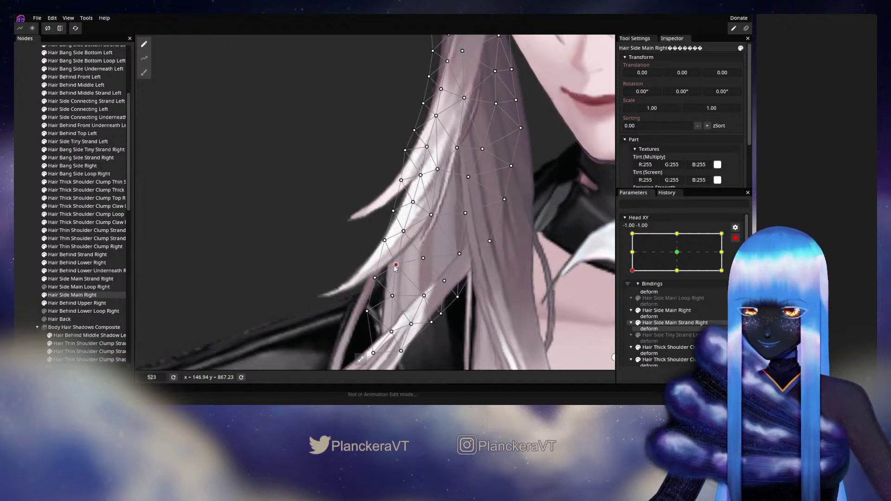
left_click_drag(392, 296, 391, 296)
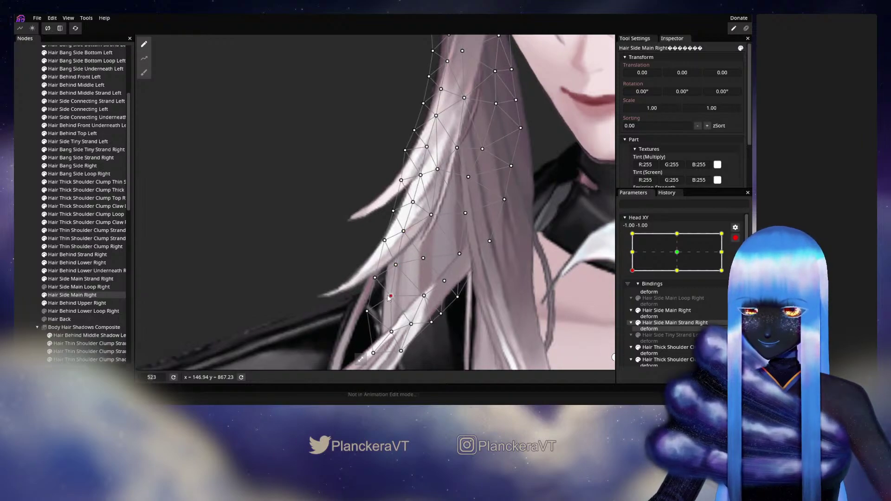
left_click_drag(392, 333, 385, 312)
left_click_drag(95, 231, 147, 237)
- Leave keypoint editing and move Head XY down to -1.00, -1.00 to check the strand against the whole hairstyle
scroll(353, 253, "down", 4)
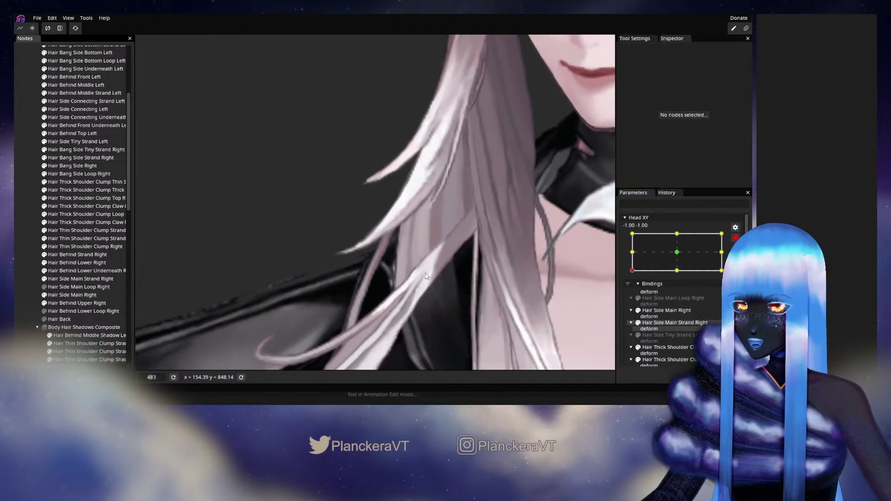
scroll(442, 260, "down", 5)
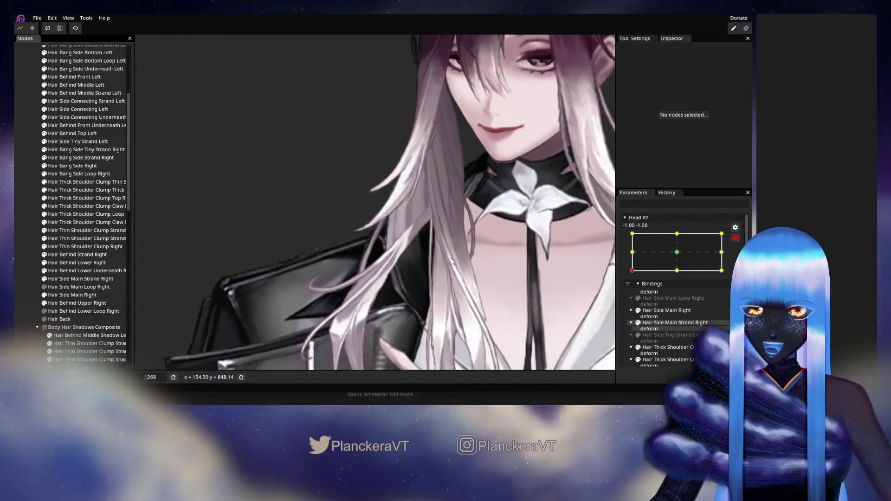
scroll(500, 288, "down", 2)
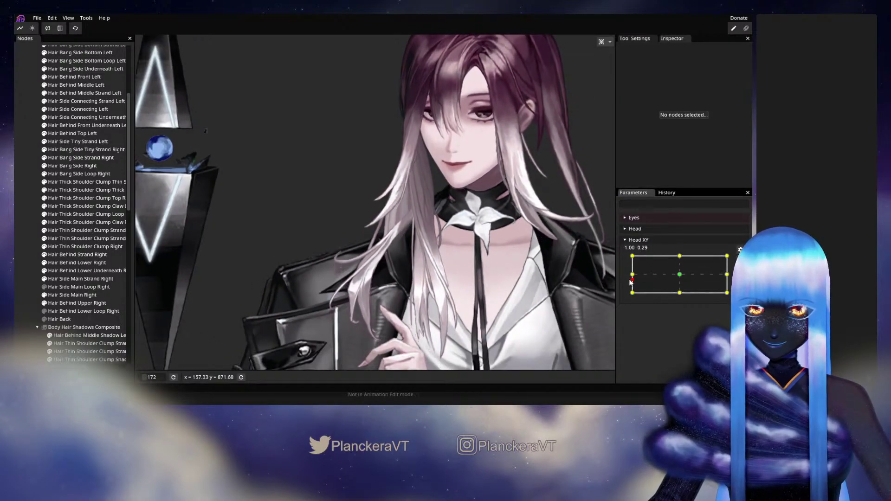
mouse_move(632, 293)
left_mouse_down()
mouse_move(630, 274)
mouse_move(632, 297)
left_mouse_up()
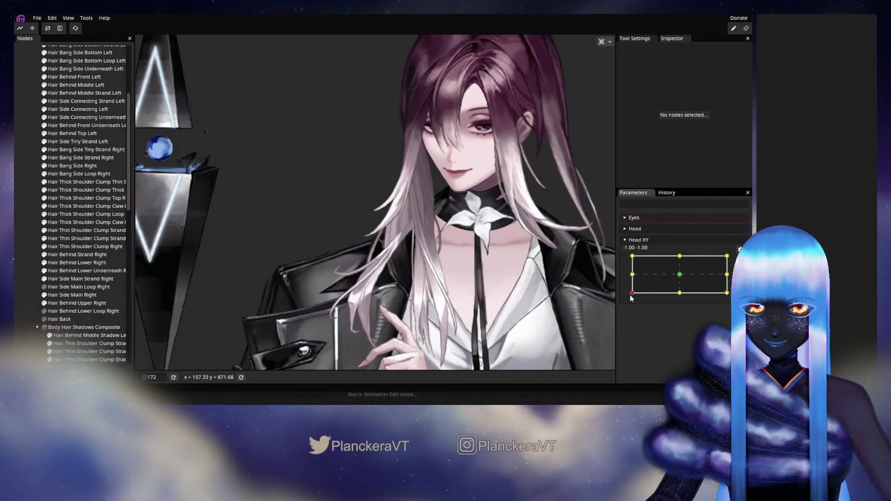
- Reopen the Head XY -1.00, -1.00 keypoint for editing and refine Hair Side Main Right's inner vertices just above the shoulder
left_click(739, 259)
scroll(373, 291, "up", 2)
scroll(400, 277, "up", 7)
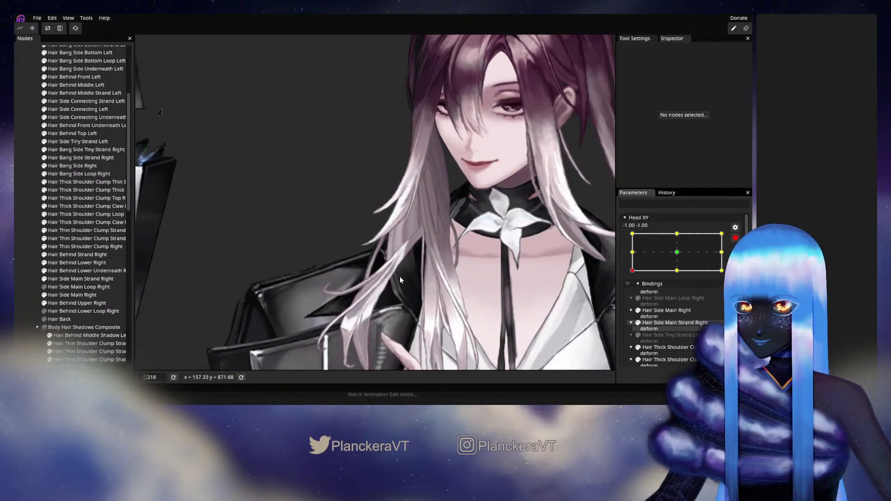
scroll(410, 276, "up", 3)
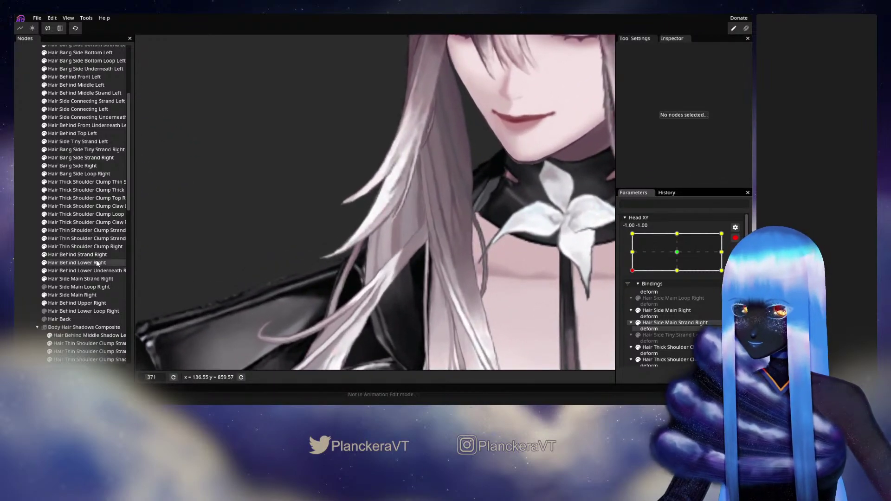
left_click(80, 297)
scroll(398, 274, "up", 2)
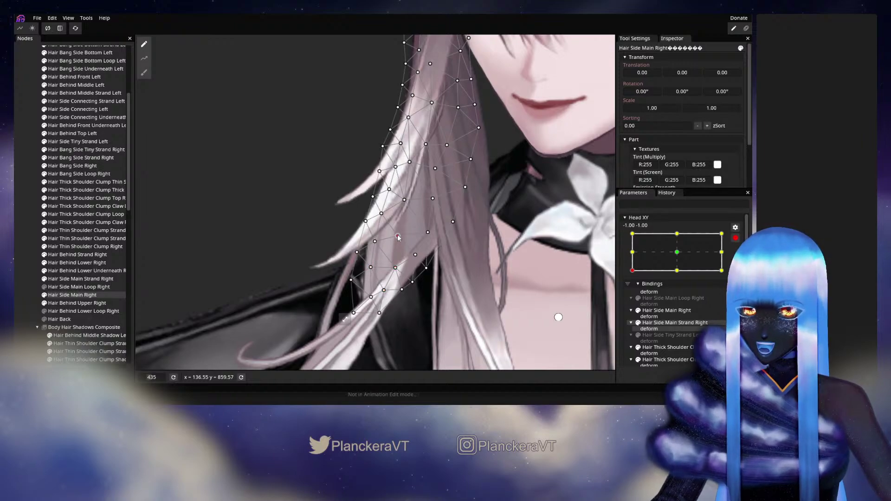
left_click(179, 273)
scroll(463, 231, "down", 1)
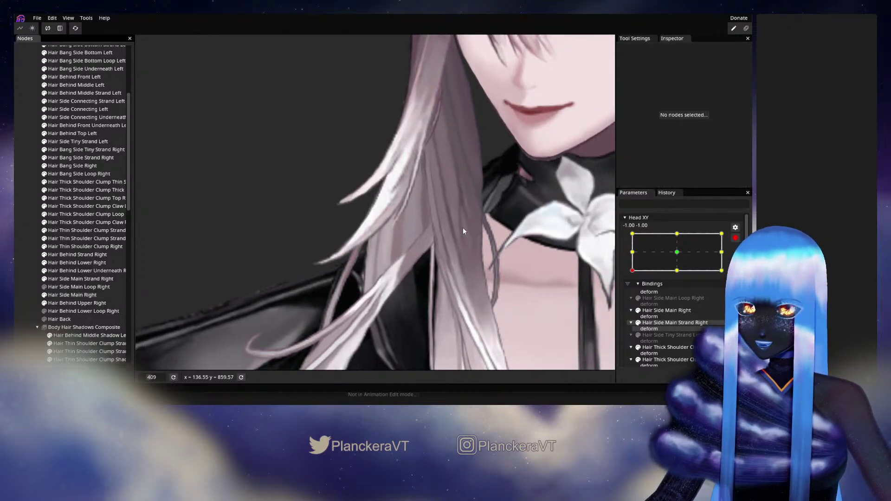
- Leave keypoint editing and sweep Head XY from about -1.00, 0.06 to -1.00, -1.00 to check the hair movement
scroll(463, 231, "down", 8)
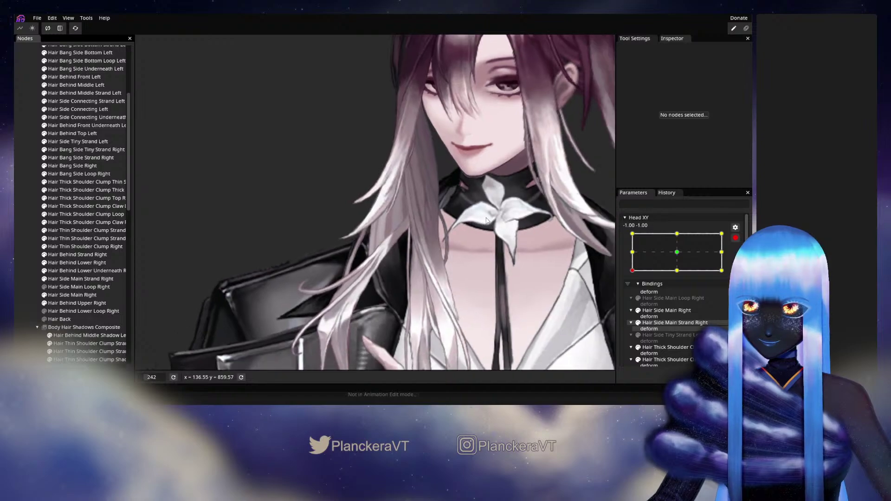
scroll(487, 220, "down", 8)
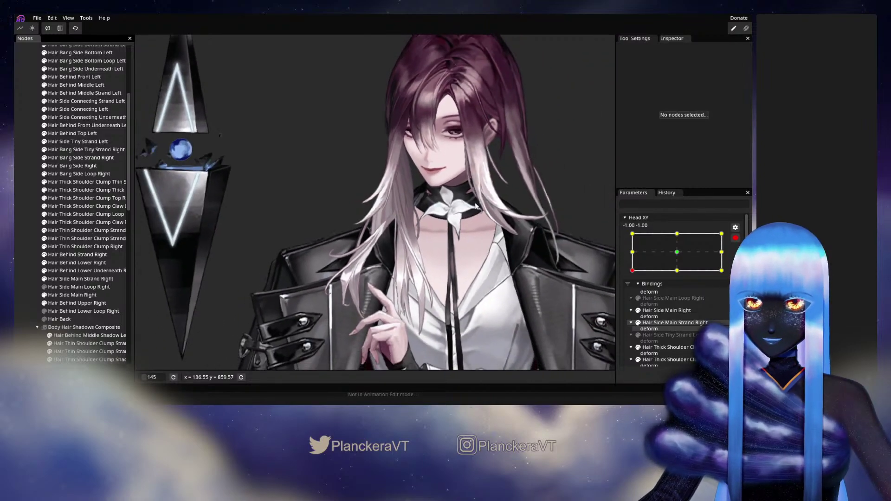
scroll(510, 227, "down", 1)
left_click(735, 238)
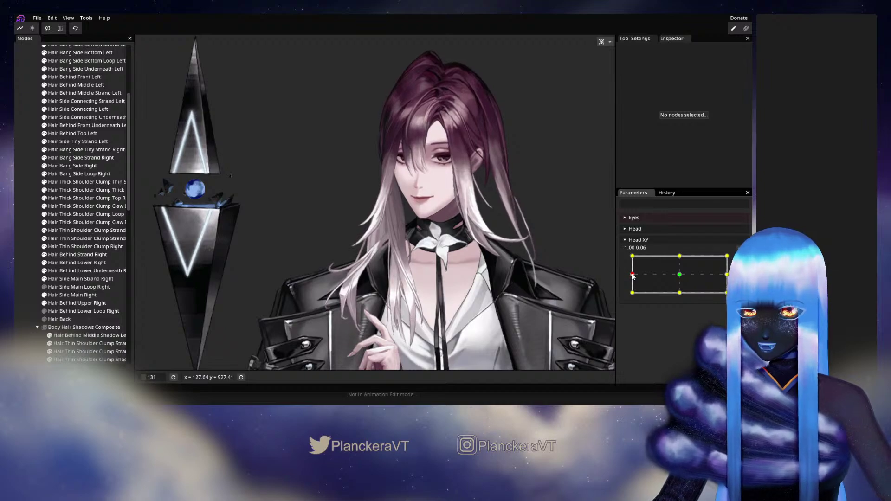
mouse_move(631, 294)
left_mouse_down()
mouse_move(632, 286)
mouse_move(632, 296)
mouse_move(680, 276)
mouse_move(627, 280)
mouse_move(629, 295)
left_mouse_up()
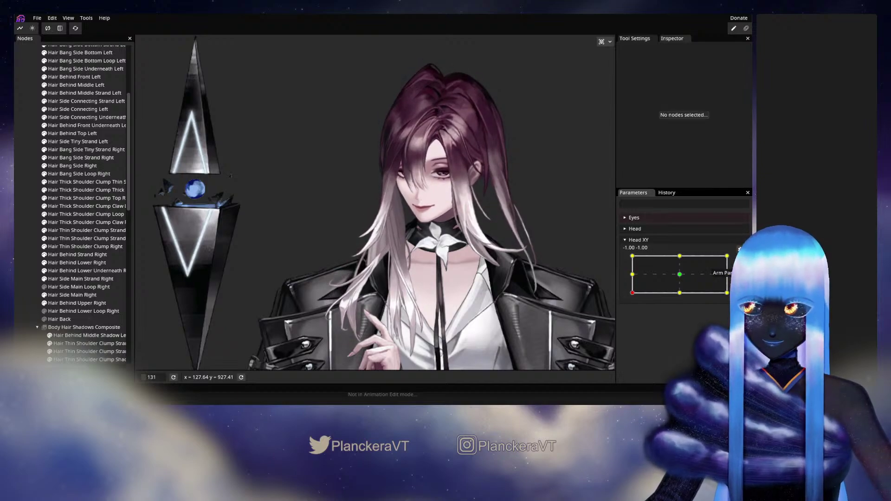
- Edit the Head XY -1.00, -1.00 keypoint again and adjust Hair Side Main Right's middle vertices beside the chin and collar
scroll(383, 281, "up", 5)
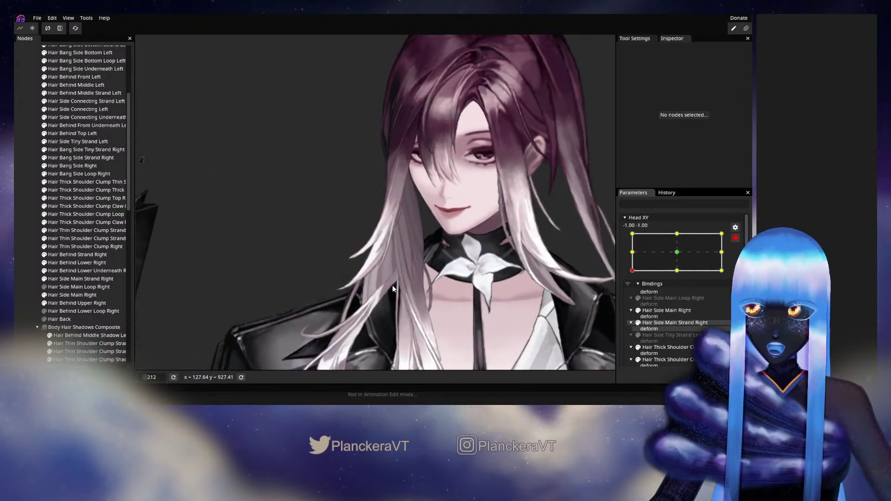
scroll(392, 288, "up", 4)
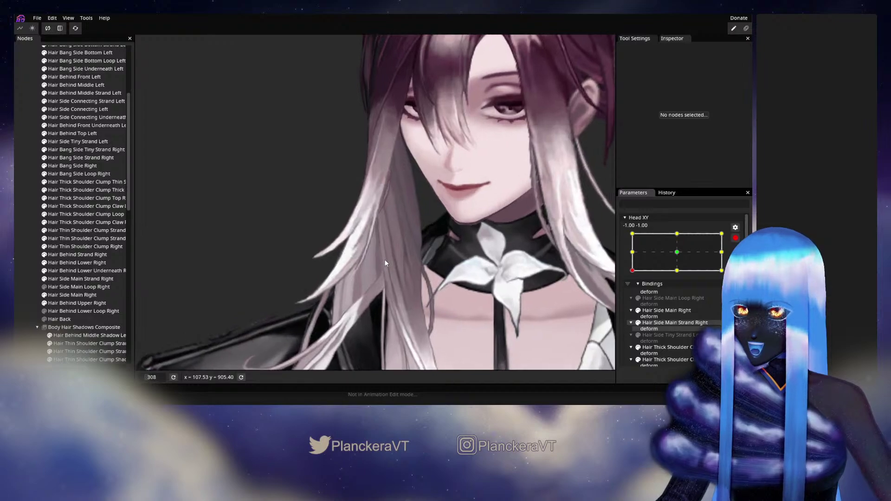
left_click(80, 296)
scroll(383, 244, "up", 2)
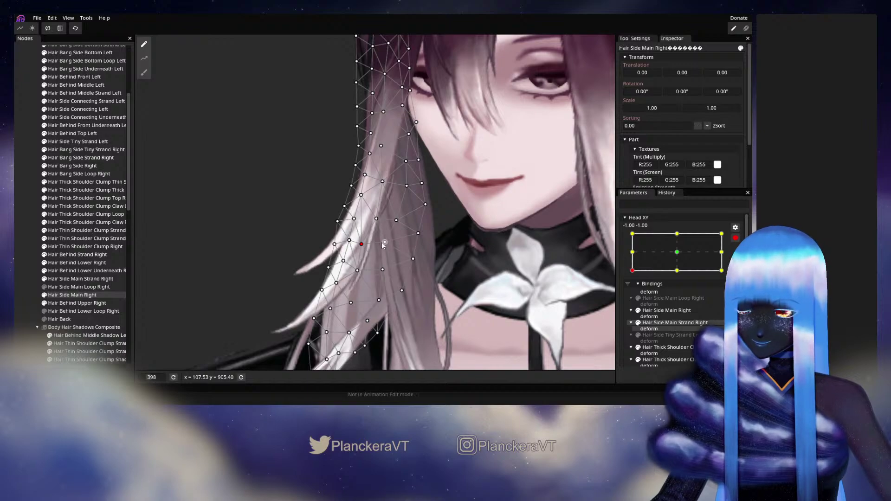
left_click(414, 259)
- Leave keypoint editing and move Head XY between -1.00, -1.00, the centre and about -0.85, -0.27 to check the hairstyle
scroll(403, 271, "down", 5)
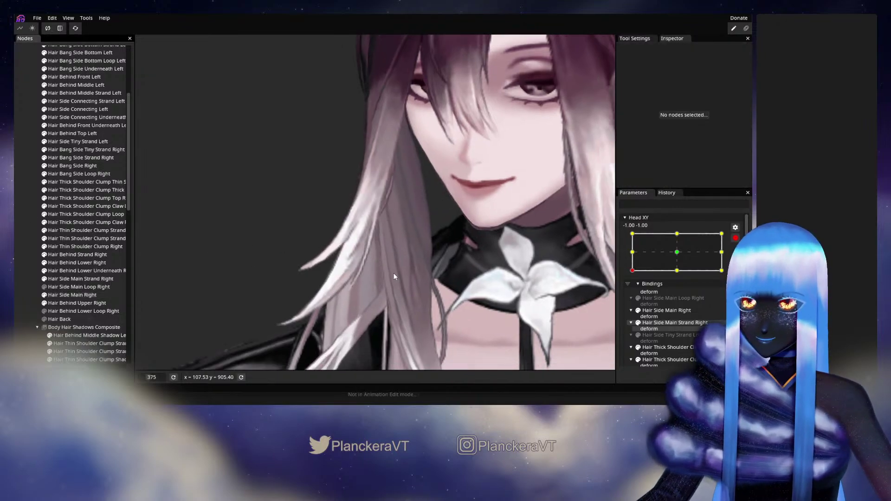
scroll(411, 268, "down", 5)
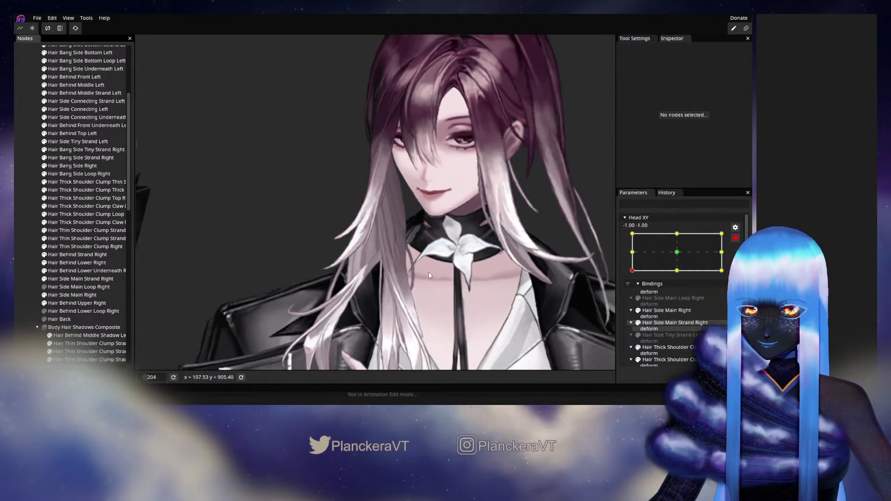
scroll(436, 276, "down", 3)
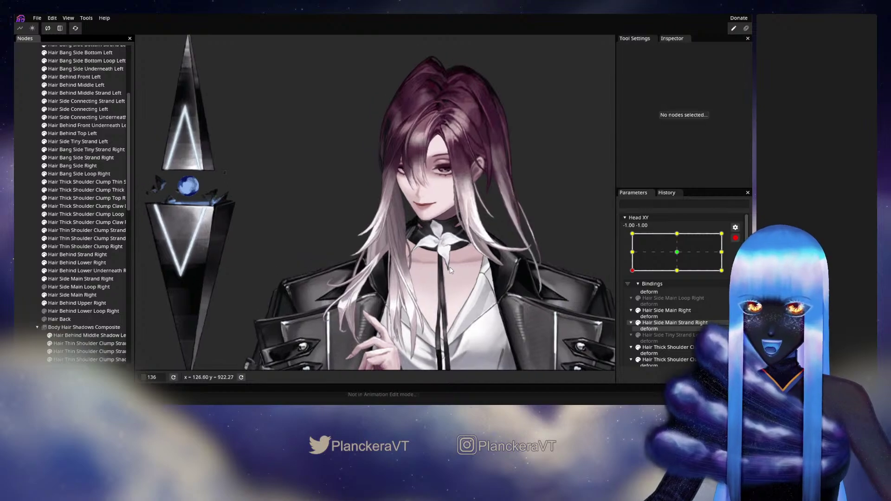
scroll(731, 242, "up", 2)
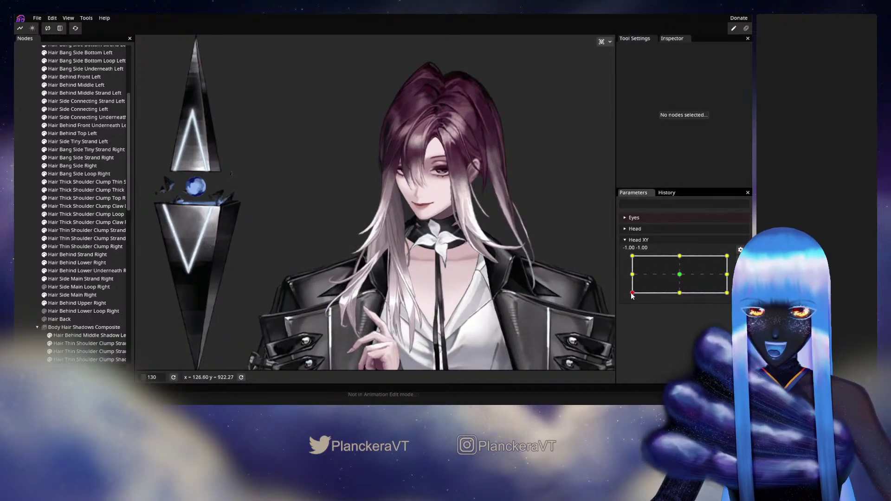
mouse_move(632, 296)
left_mouse_down()
mouse_move(625, 277)
mouse_move(633, 293)
left_mouse_up()
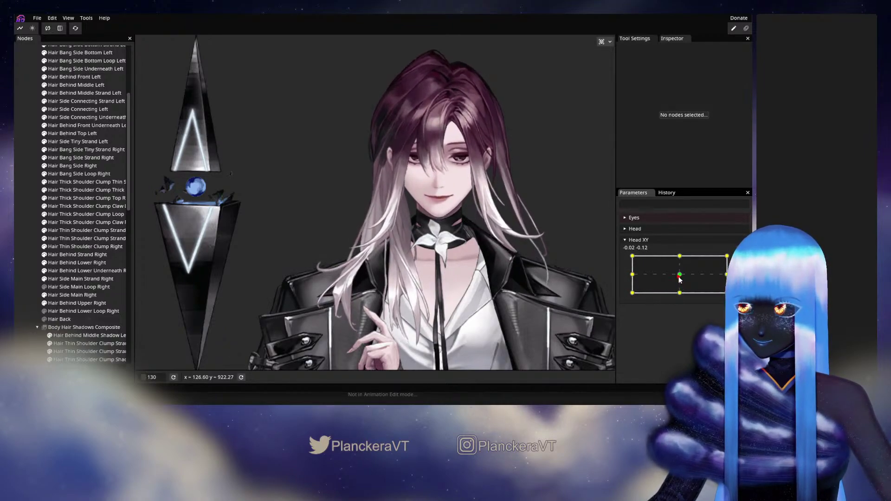
left_click_drag(662, 281, 640, 283)
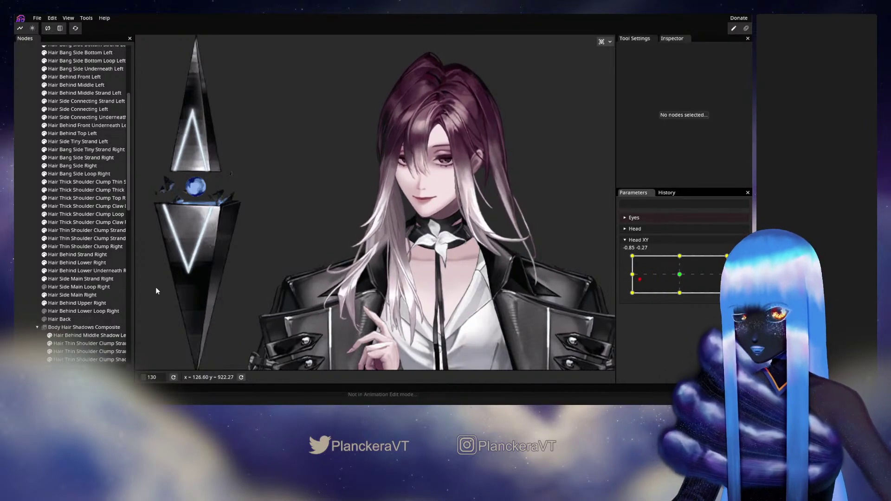
- Inspect the side hair closer up while moving Head XY to -1.00, -1.00 and back to about -0.73, -0.69
scroll(209, 279, "up", 5)
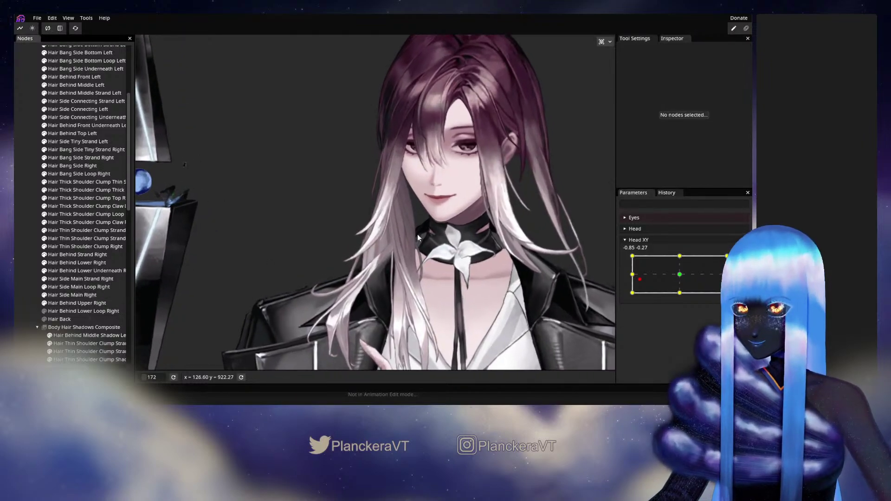
scroll(405, 232, "up", 2)
left_click(641, 275)
left_click_drag(642, 277, 625, 303)
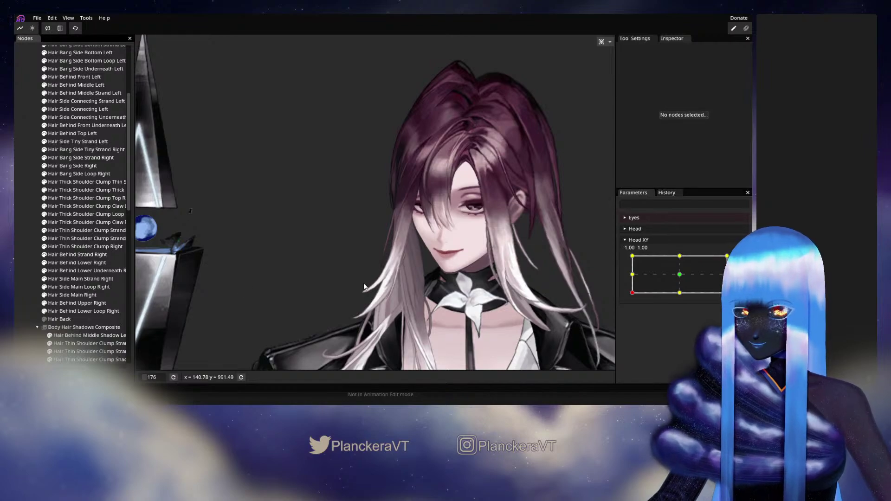
mouse_move(632, 292)
left_mouse_down()
mouse_move(680, 274)
mouse_move(630, 301)
mouse_move(667, 300)
mouse_move(647, 303)
mouse_move(675, 271)
mouse_move(642, 275)
mouse_move(685, 289)
mouse_move(644, 287)
left_mouse_up()
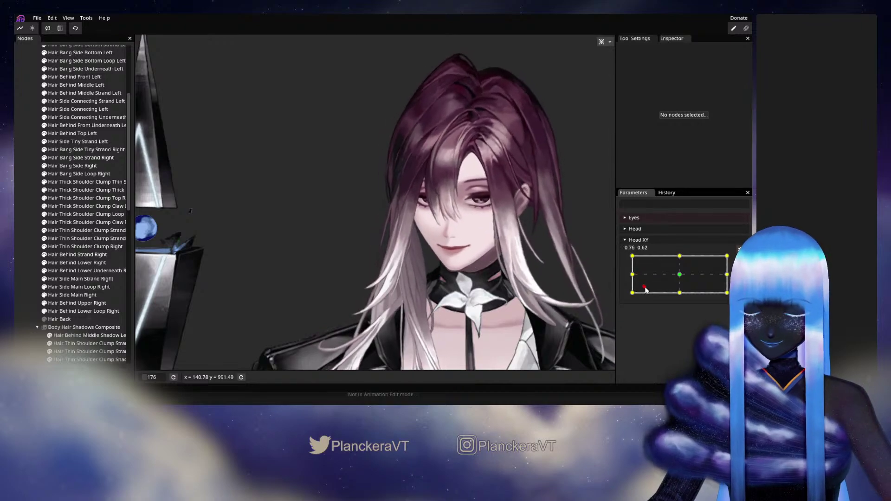
scroll(548, 292, "down", 3)
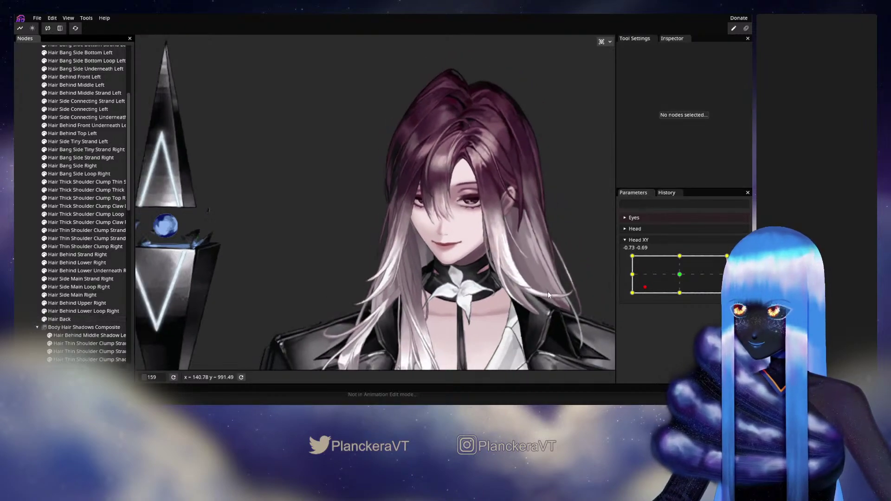
left_click_drag(549, 294, 517, 266)
- Move Head XY to 1.00, -1.00 and open that keypoint for editing
left_click_drag(645, 287, 728, 294)
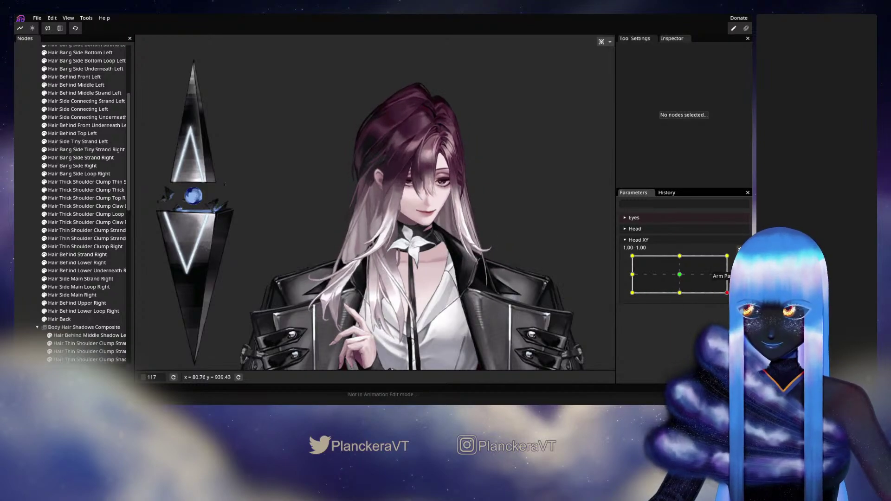
left_click(739, 260)
scroll(670, 312, "up", 1)
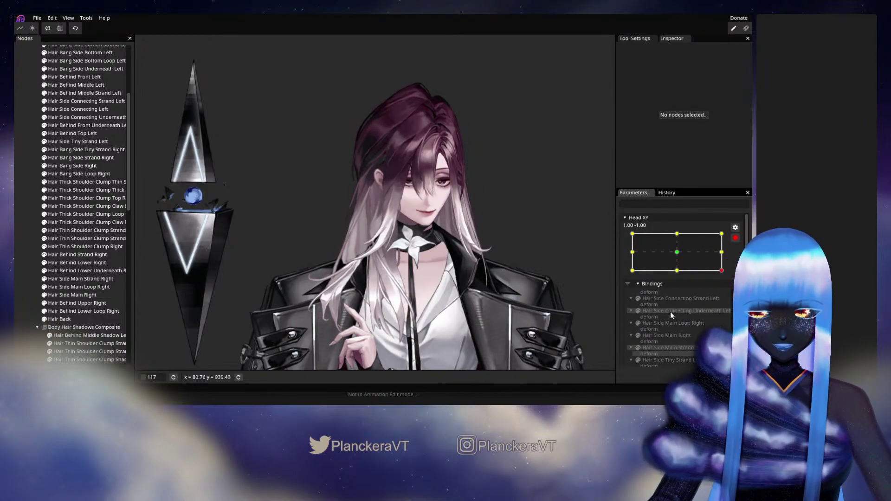
- Examine the Head XY bindings at 1.00, -1.00 and the copy, paste and mirror options for the Nose and Nose Node bindings
scroll(675, 316, "down", 5)
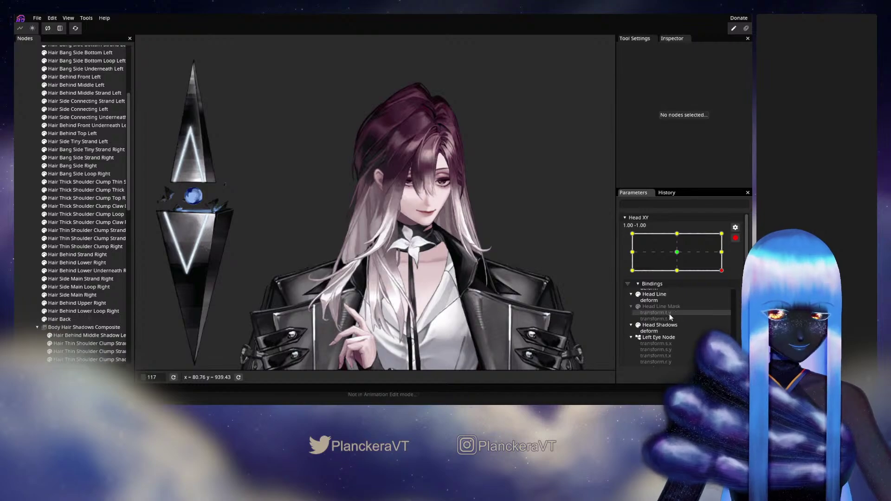
scroll(677, 317, "up", 1)
scroll(684, 317, "down", 3)
scroll(685, 317, "up", 2)
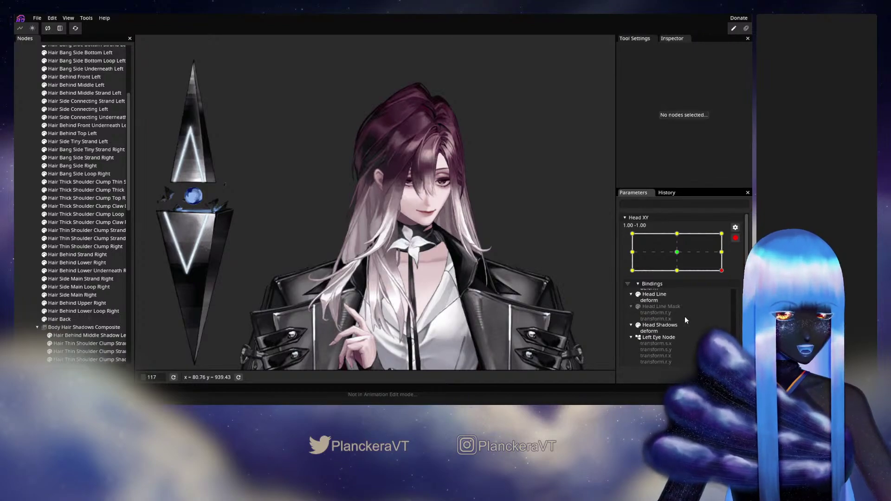
scroll(684, 316, "down", 4)
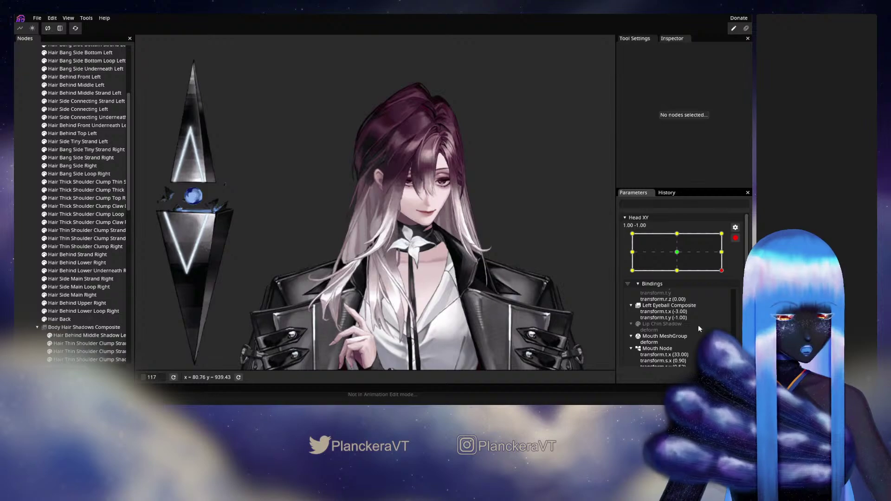
right_click(661, 323)
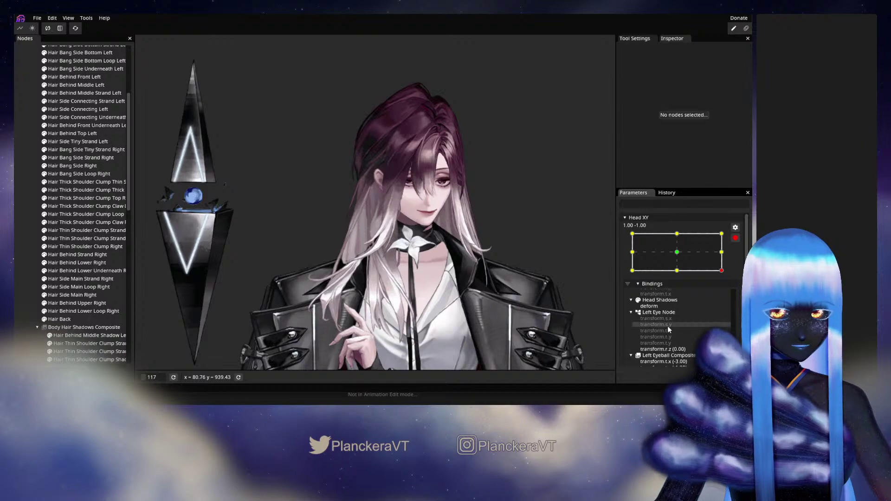
scroll(668, 327, "down", 5)
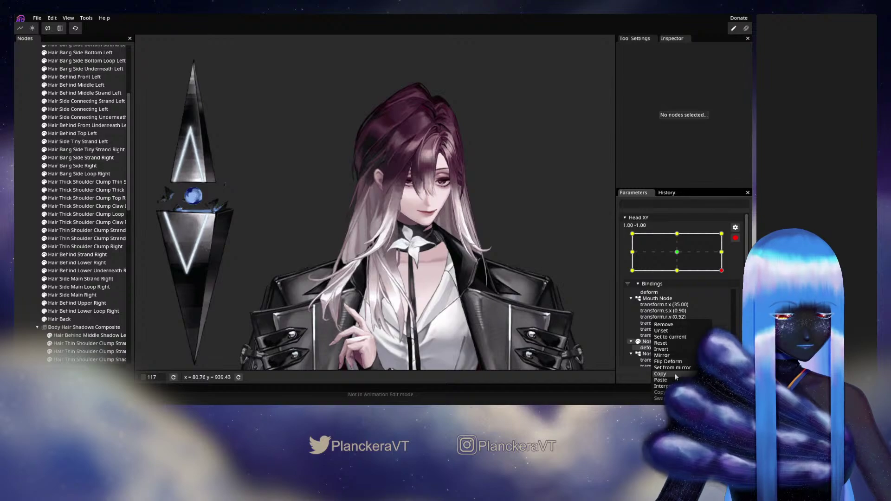
left_click(638, 368)
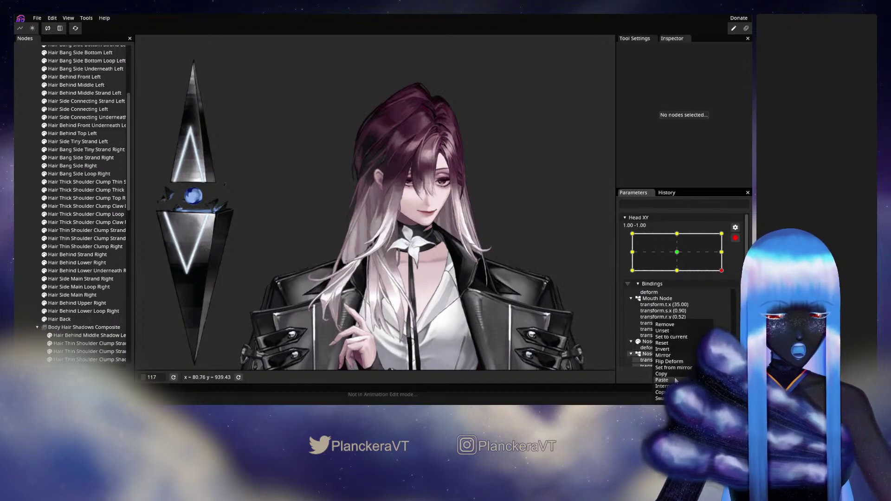
left_click(623, 366)
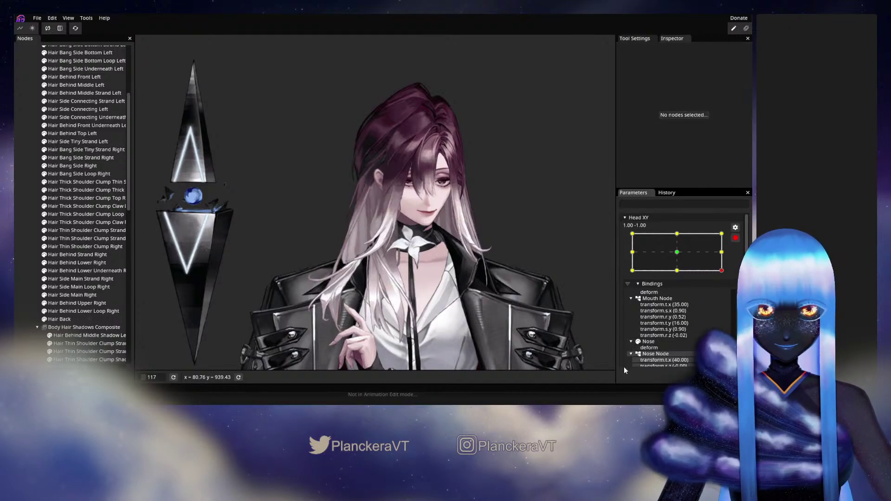
- Leave keypoint editing and move Head XY from 1.00, -1.00 to about -1.00, 0.06 to check the hair and face
scroll(168, 277, "up", 4)
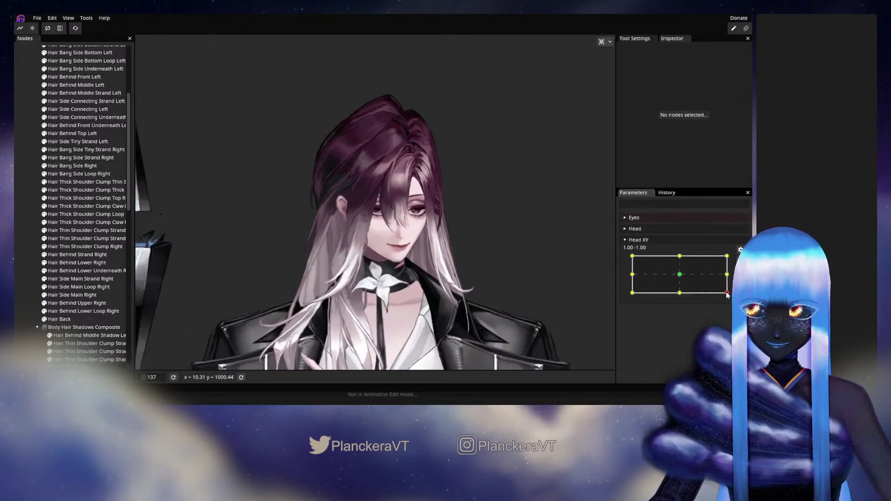
mouse_move(727, 294)
left_mouse_down()
mouse_move(630, 302)
mouse_move(738, 299)
left_mouse_up()
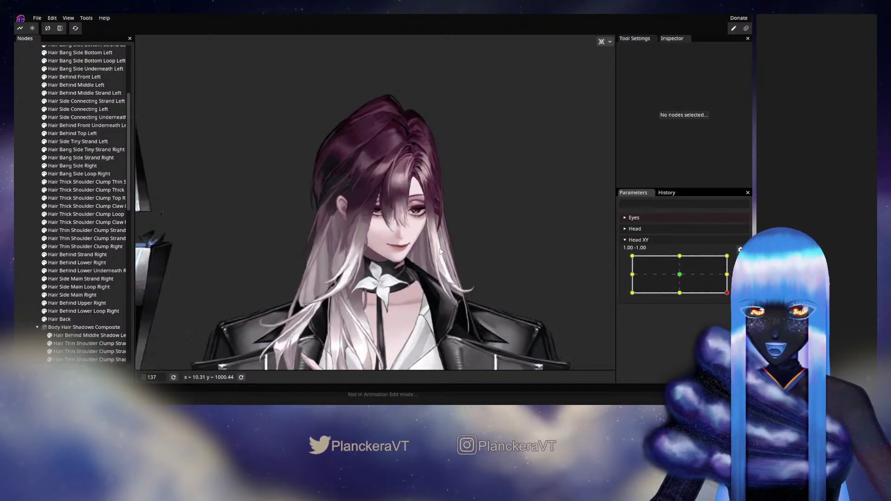
scroll(445, 243, "down", 2)
left_click_drag(454, 243, 526, 226)
scroll(508, 223, "up", 2)
left_click_drag(726, 293, 630, 276)
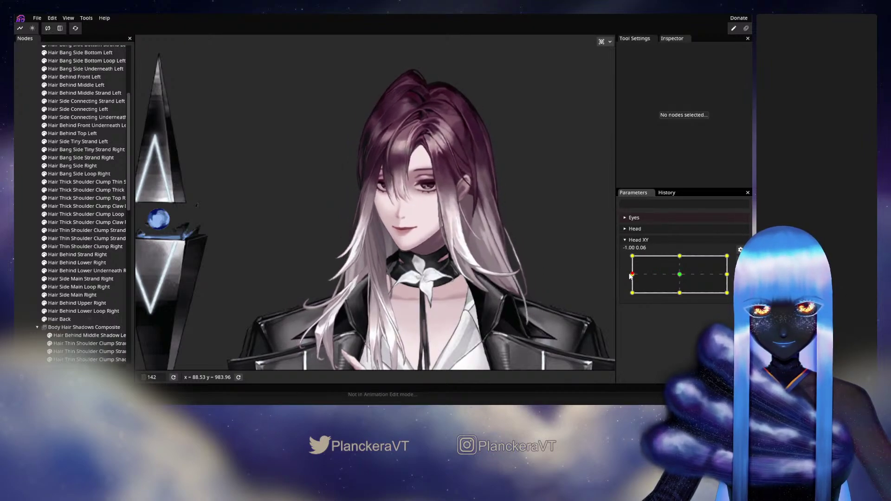
- Open the Head XY -1.00, 0.00 keypoint for editing and inspect the face and bangs closely
left_click(740, 260)
scroll(446, 141, "up", 3)
left_click_drag(446, 140, 437, 175)
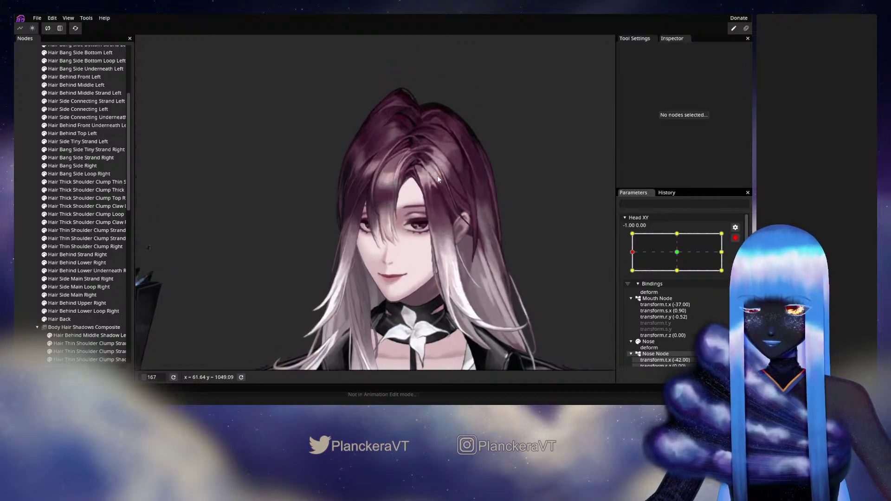
scroll(441, 231, "up", 2)
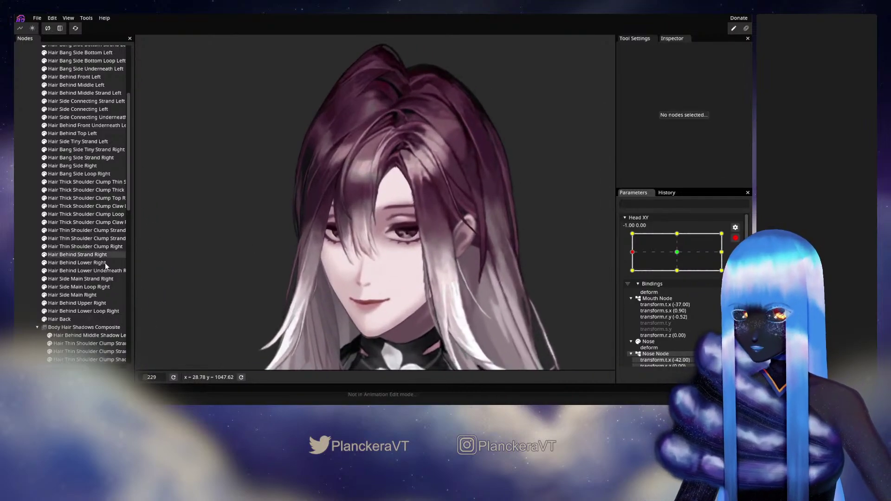
- Adjust Eyelid Left's outer vertices with the Circle Brush at size 45, then deselect the mesh
scroll(98, 266, "down", 5)
scroll(95, 273, "down", 3)
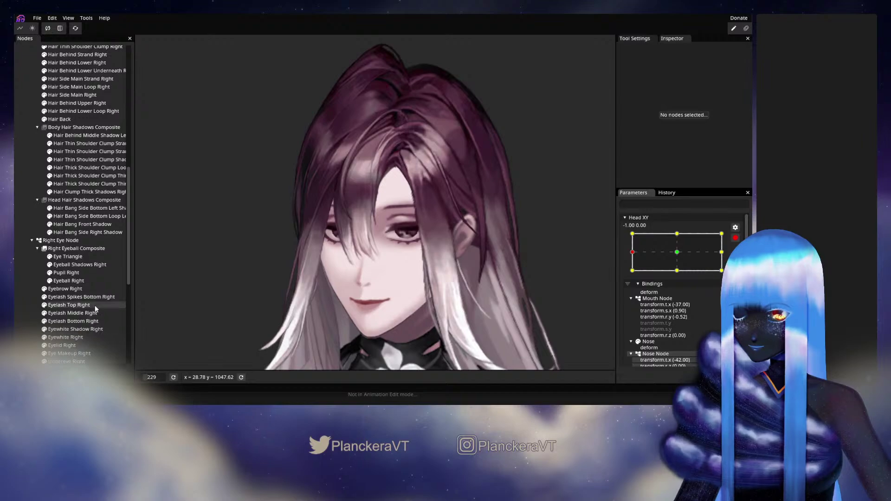
scroll(95, 307, "down", 2)
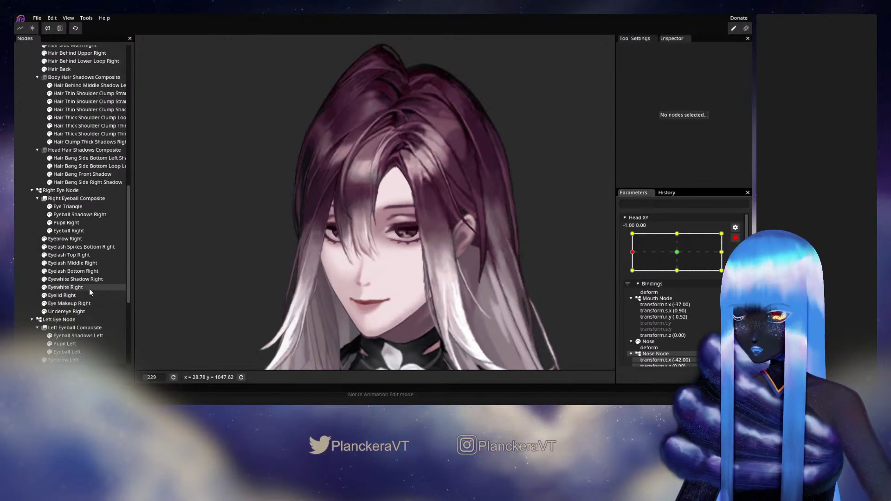
scroll(89, 291, "down", 2)
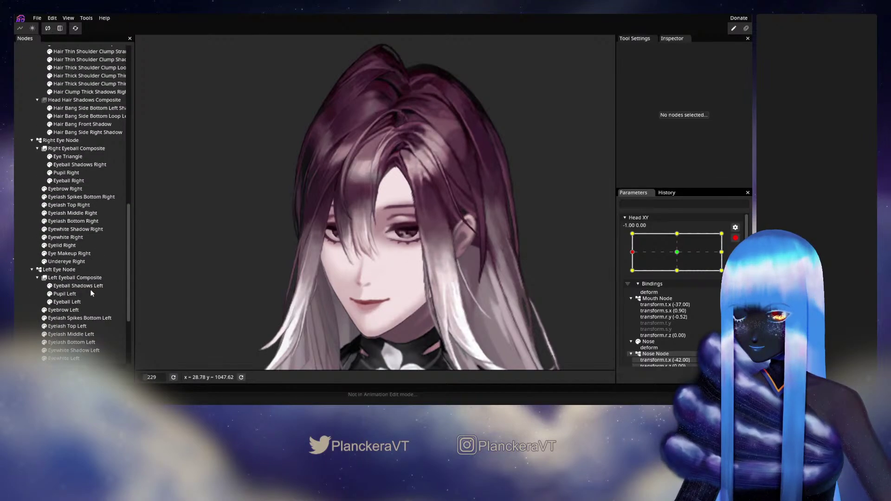
scroll(100, 337, "down", 1)
left_click(99, 341)
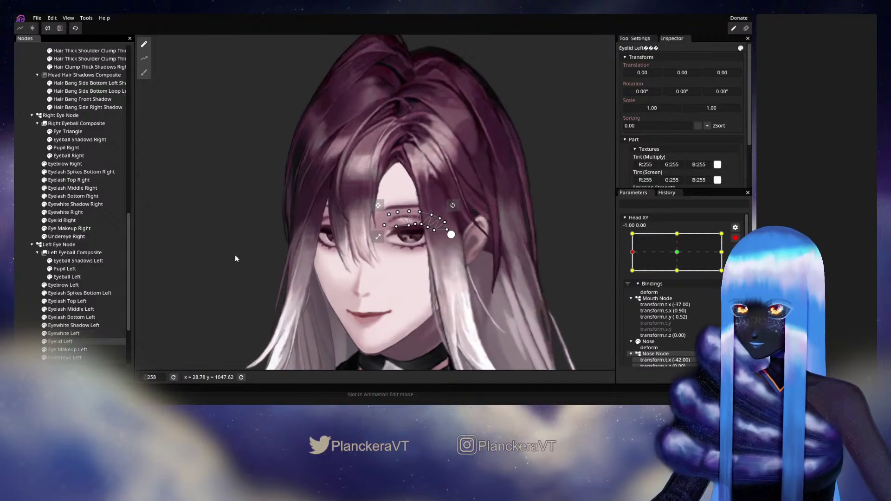
scroll(528, 103, "up", 1)
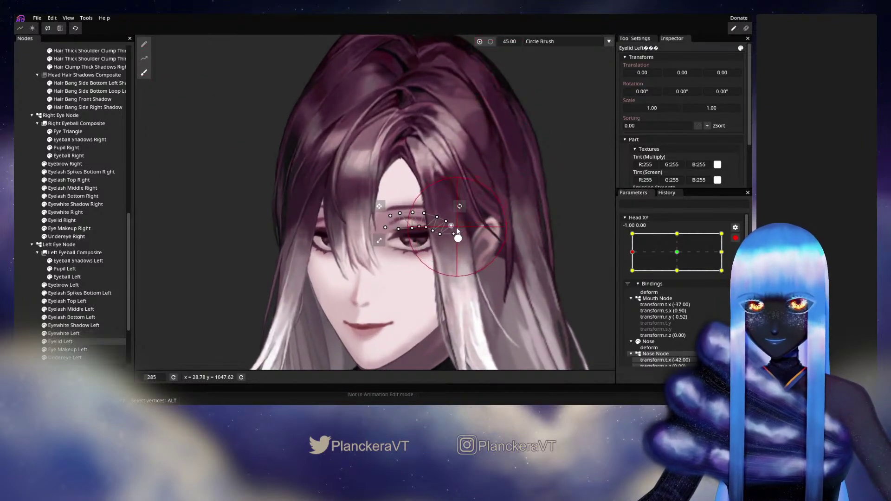
left_click(31, 212)
scroll(480, 281, "down", 4)
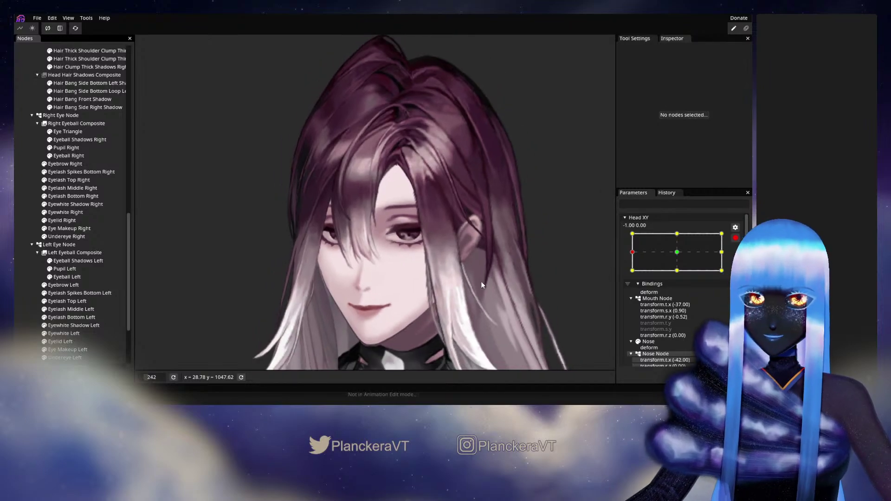
scroll(486, 276, "down", 3)
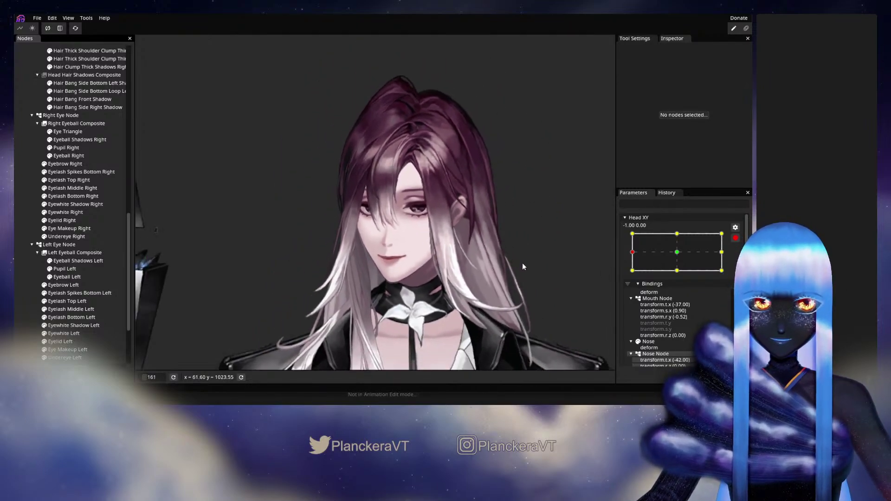
- Leave keypoint editing and move Head XY to about -1.00, -0.81 to check the face and side hair
left_click(734, 239)
mouse_move(632, 275)
left_mouse_down()
mouse_move(679, 276)
mouse_move(649, 290)
mouse_move(681, 277)
mouse_move(622, 289)
left_mouse_up()
scroll(484, 290, "up", 5)
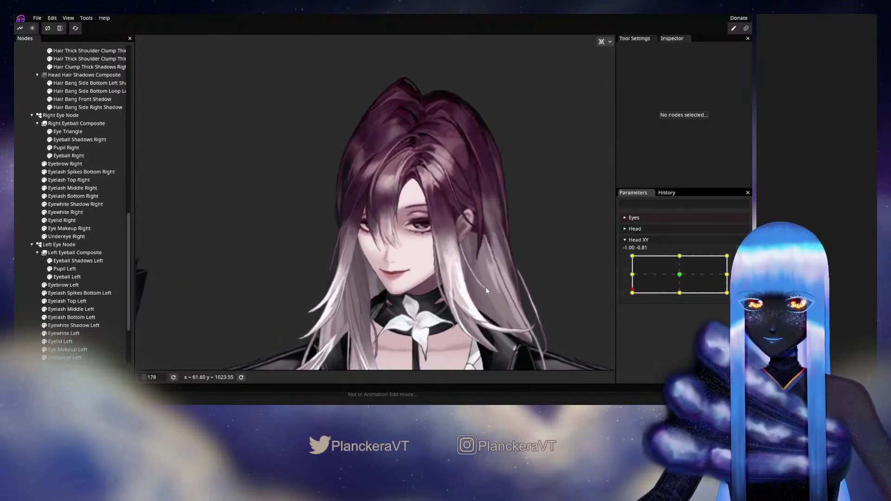
left_click_drag(491, 282, 498, 265)
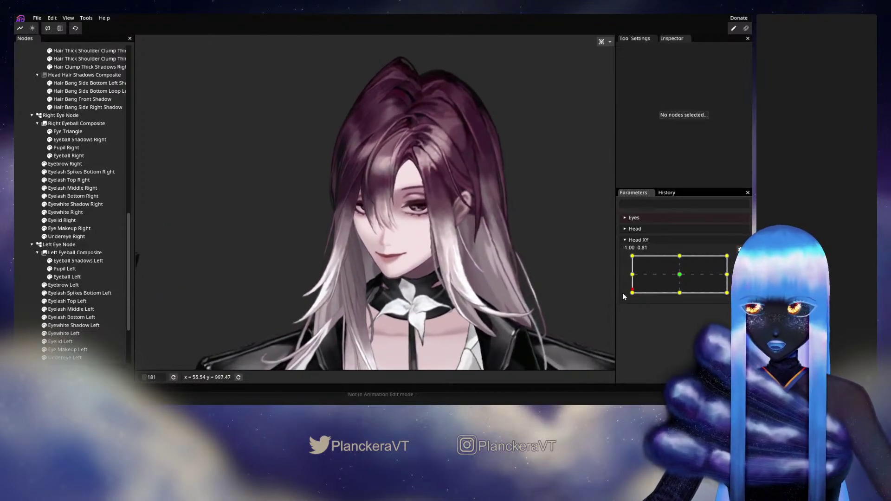
- Edit the Head XY -1.00, -1.00 keypoint and adjust Eyelid Left's vertices with the Circle Brush at size 17
mouse_move(622, 293)
left_mouse_down()
mouse_move(665, 295)
mouse_move(669, 274)
mouse_move(680, 276)
mouse_move(633, 297)
left_mouse_up()
left_click(740, 259)
scroll(450, 245, "up", 8)
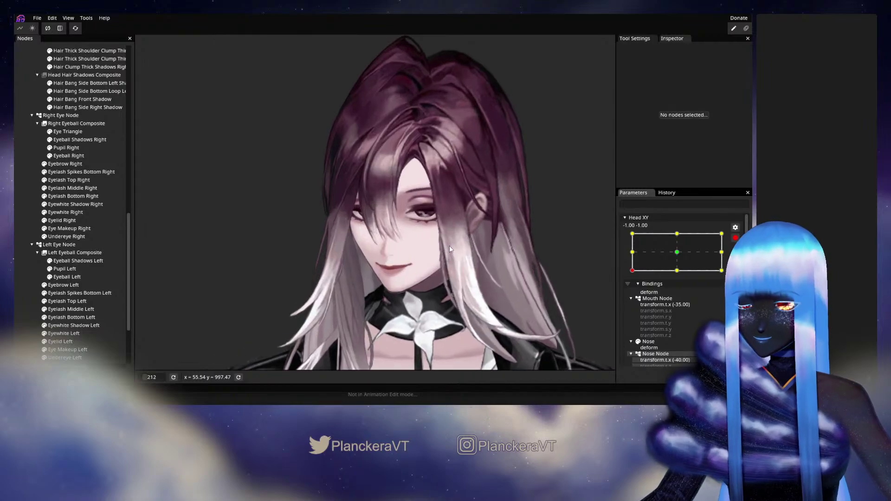
scroll(455, 249, "up", 7)
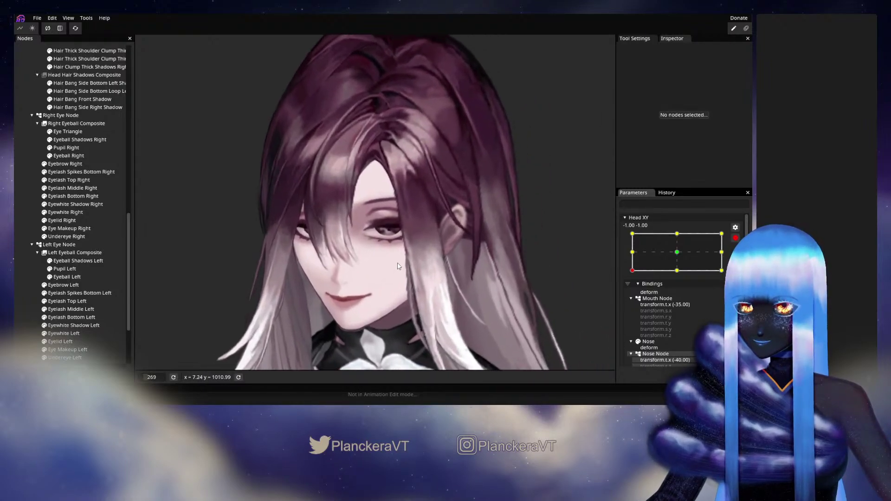
left_click(71, 341)
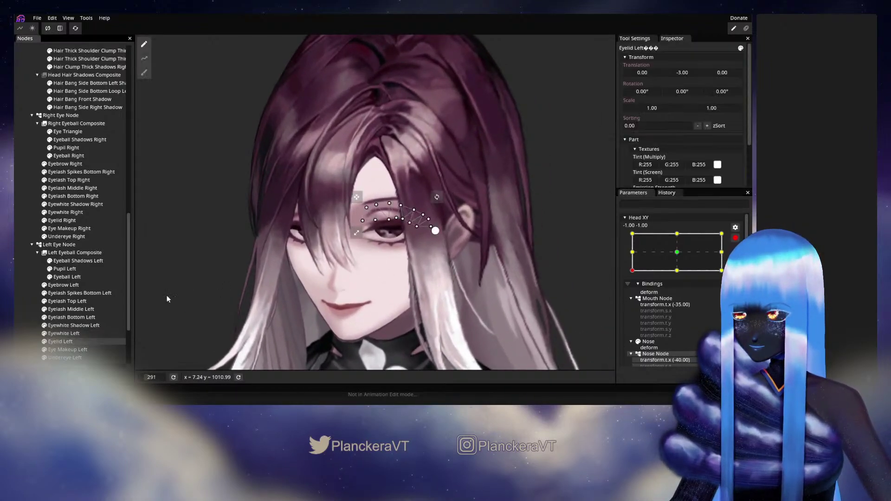
scroll(241, 277, "up", 5)
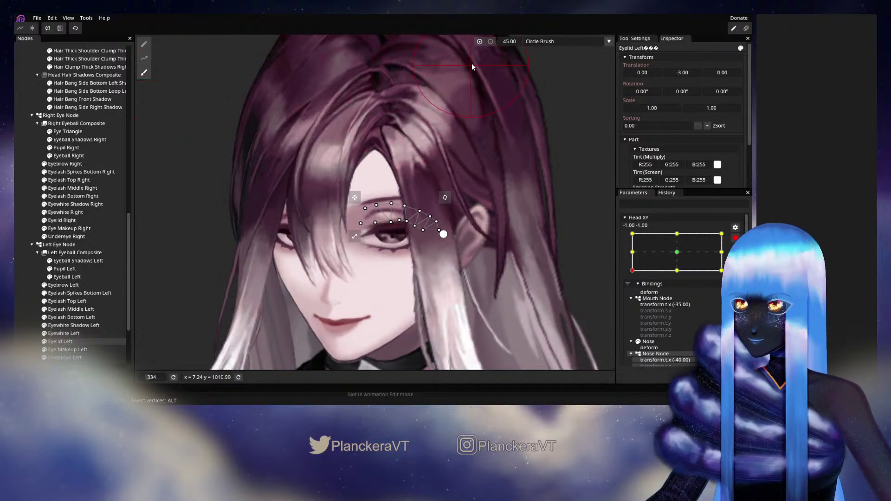
scroll(509, 41, "down", 4)
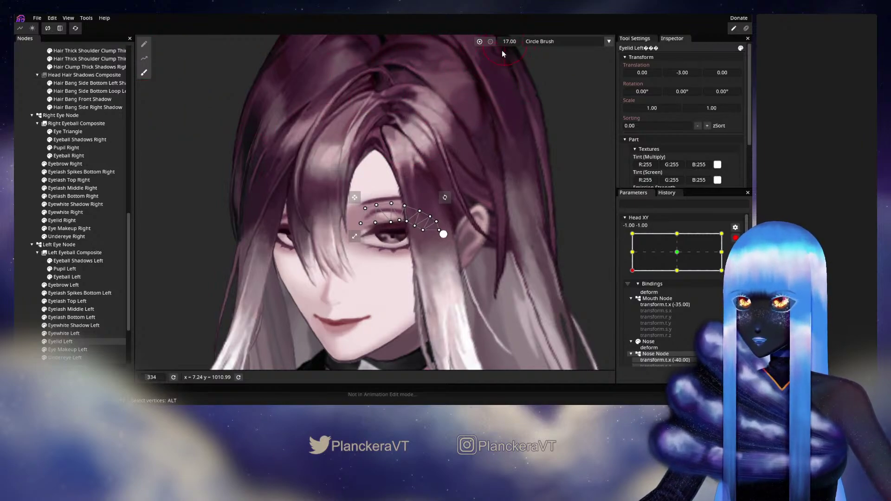
scroll(385, 214, "up", 3)
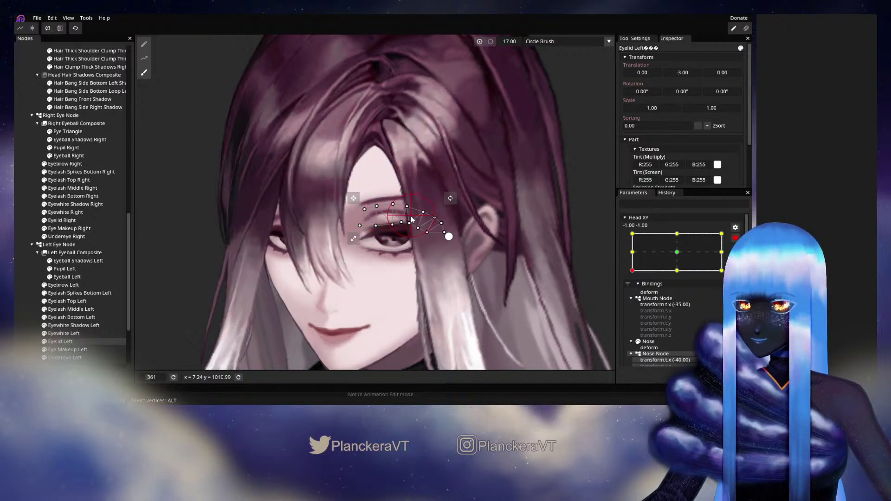
left_click(20, 212)
scroll(431, 252, "down", 5)
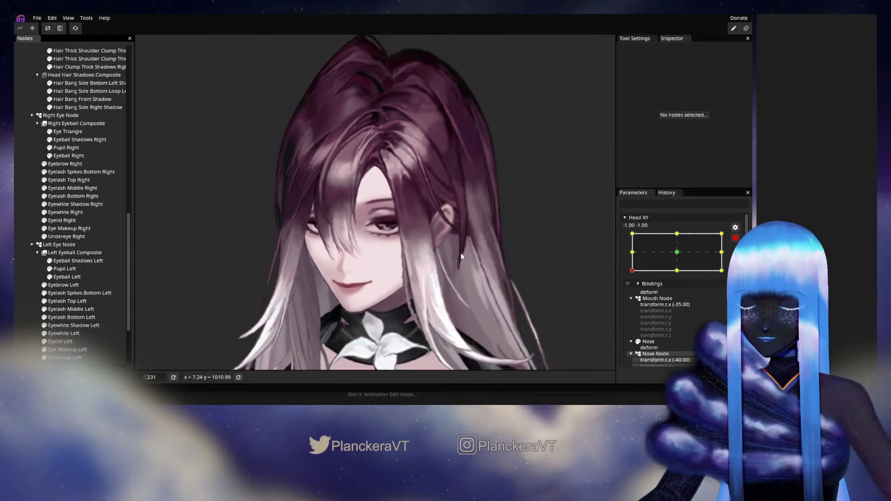
- Leave keypoint editing and move Head XY around the centre and down to 0.00, -1.00 to check the whole head
scroll(464, 257, "down", 4)
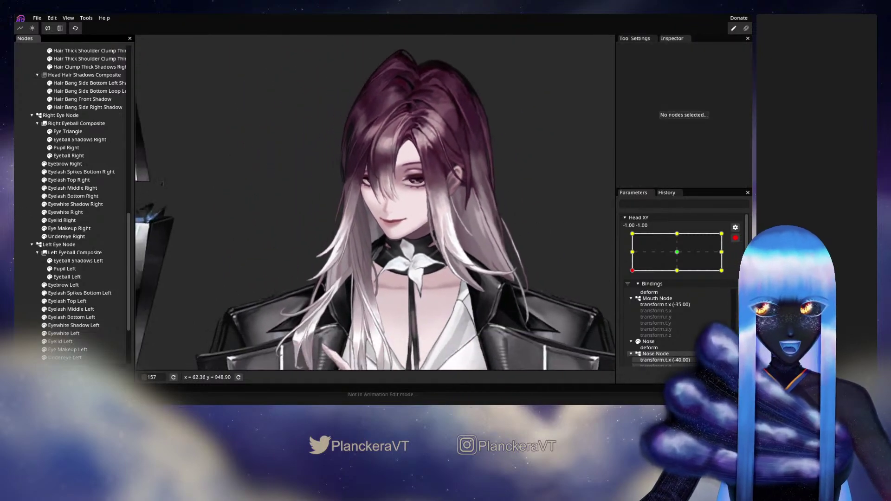
left_click(734, 239)
left_click_drag(633, 295, 682, 290)
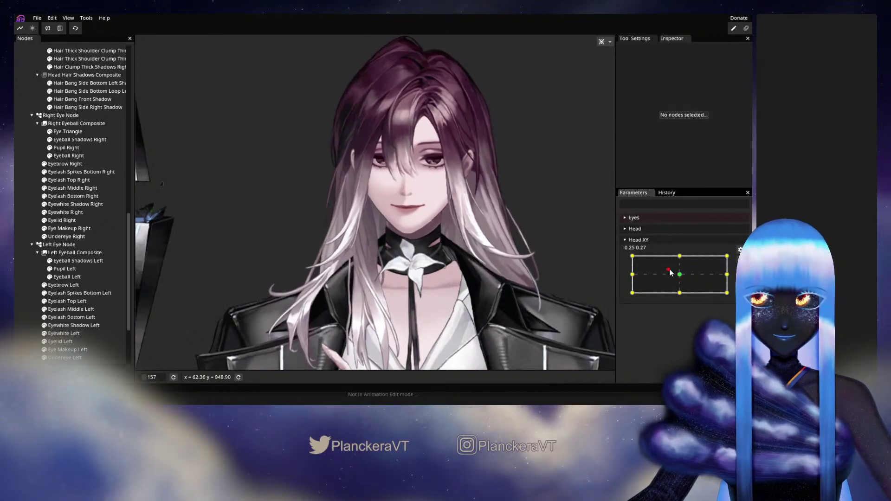
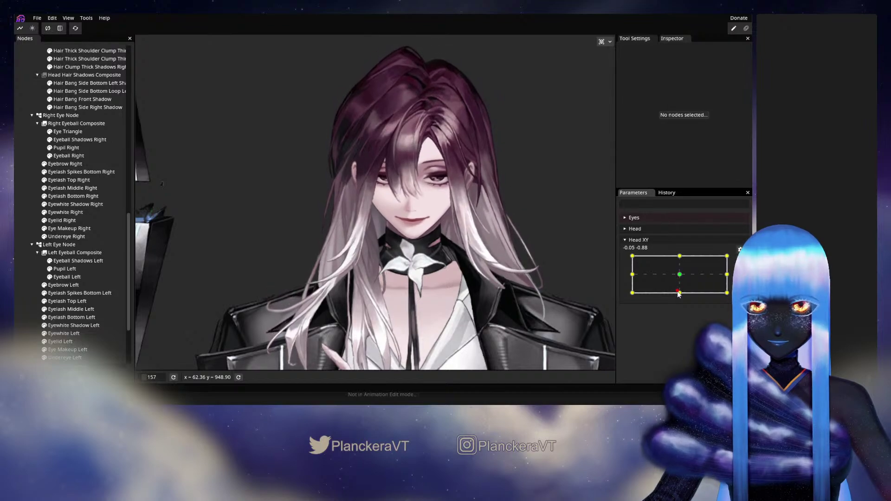
mouse_move(675, 284)
left_mouse_down()
mouse_move(675, 297)
mouse_move(686, 277)
mouse_move(635, 295)
mouse_move(682, 277)
mouse_move(680, 294)
left_mouse_up()
scroll(475, 265, "up", 3)
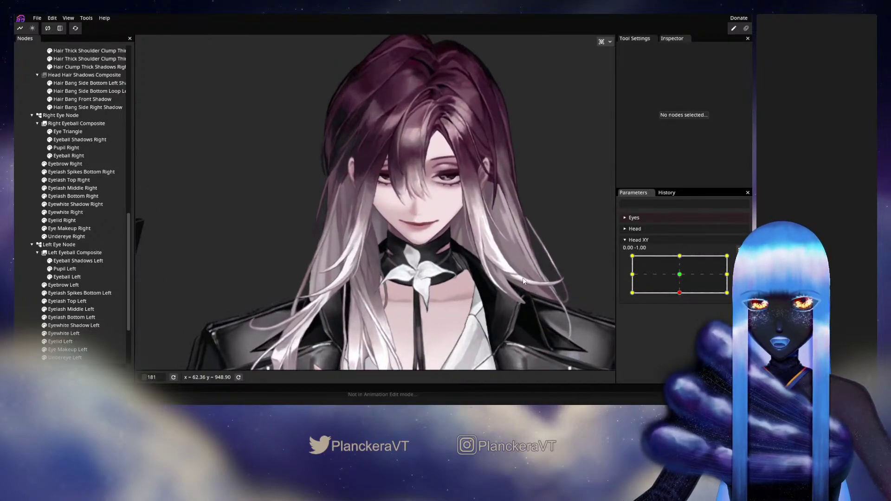
scroll(475, 264, "up", 1)
- Edit the Head XY 0.00, -1.00 keypoint and adjust Hair Back's vertices between the jaw and the left side hair
left_click(740, 260)
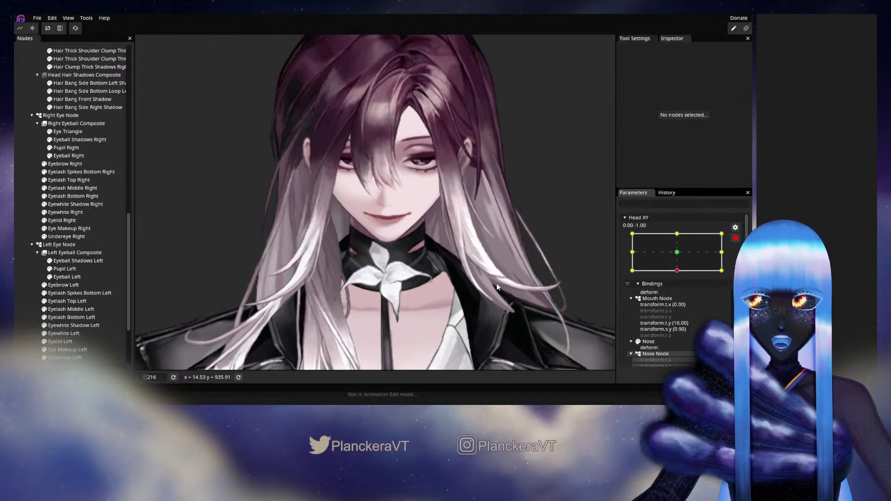
left_click_drag(473, 270, 420, 283)
scroll(419, 283, "up", 2)
scroll(86, 270, "up", 8)
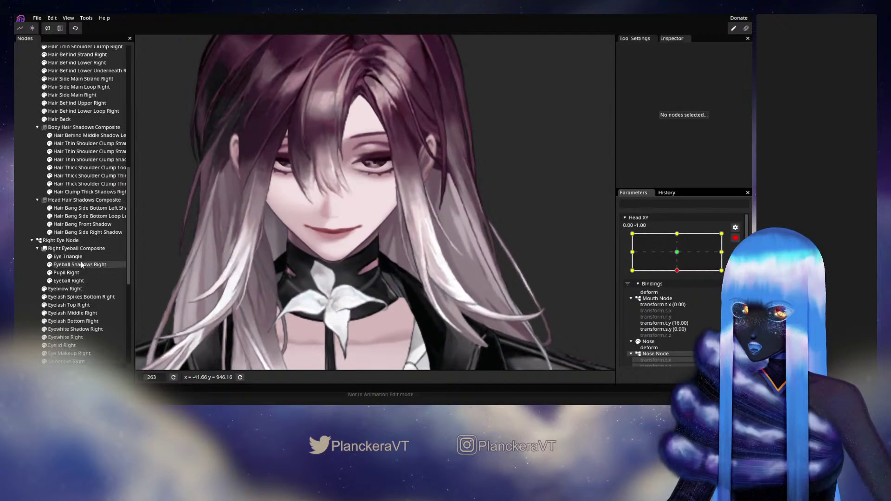
scroll(68, 238, "up", 3)
left_click(60, 269)
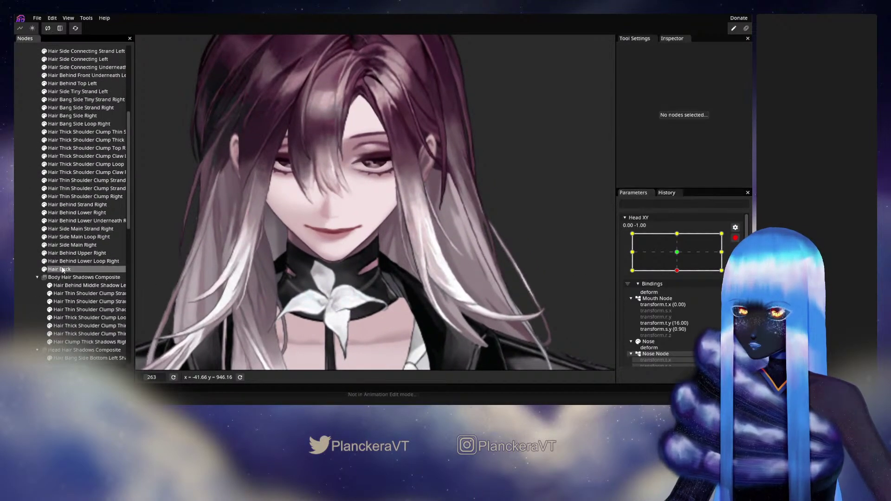
scroll(402, 270, "up", 2)
scroll(402, 270, "up", 1)
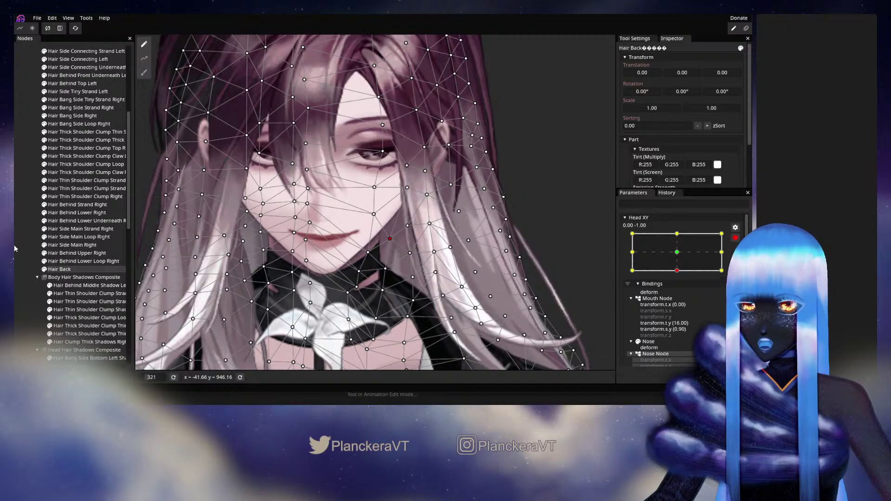
- Leave Hair Back and keypoint editing, then move Head XY up past the centre and back down to check the hair
left_click(29, 247)
scroll(464, 265, "down", 6)
left_click(735, 238)
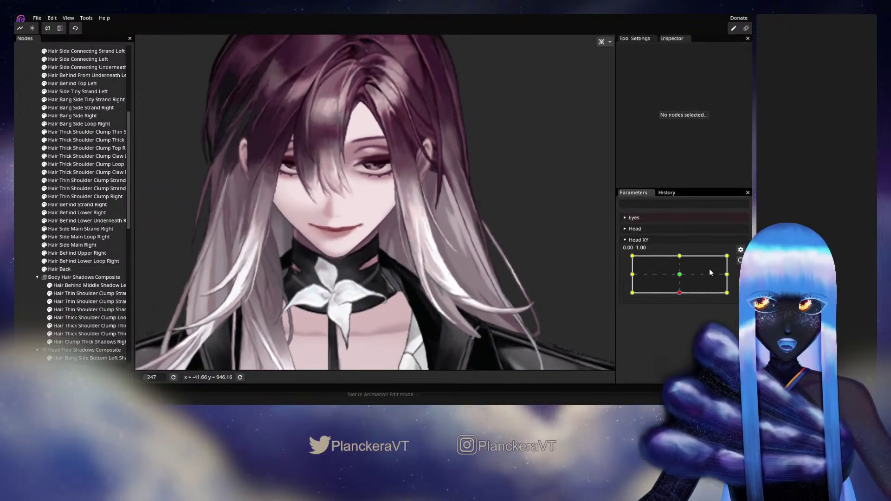
mouse_move(679, 293)
left_mouse_down()
mouse_move(675, 276)
mouse_move(676, 292)
left_mouse_up()
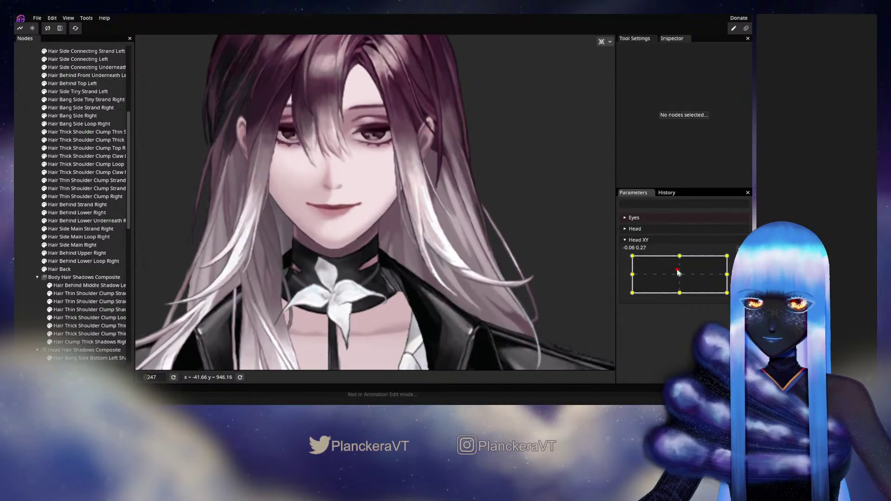
- Edit the Head XY 0.00, -1.00 keypoint again and shift Hair Back's vertices along the left jawline beside the neck
left_click(739, 260)
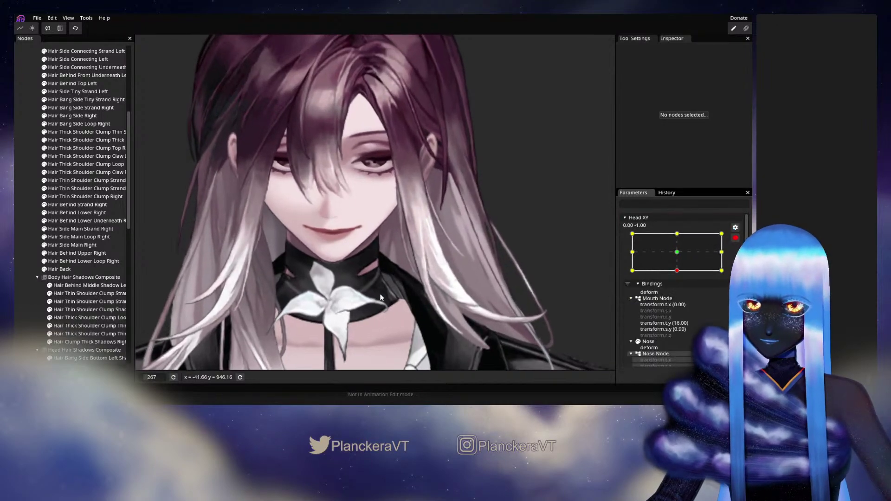
scroll(383, 292, "up", 3)
scroll(360, 271, "up", 2)
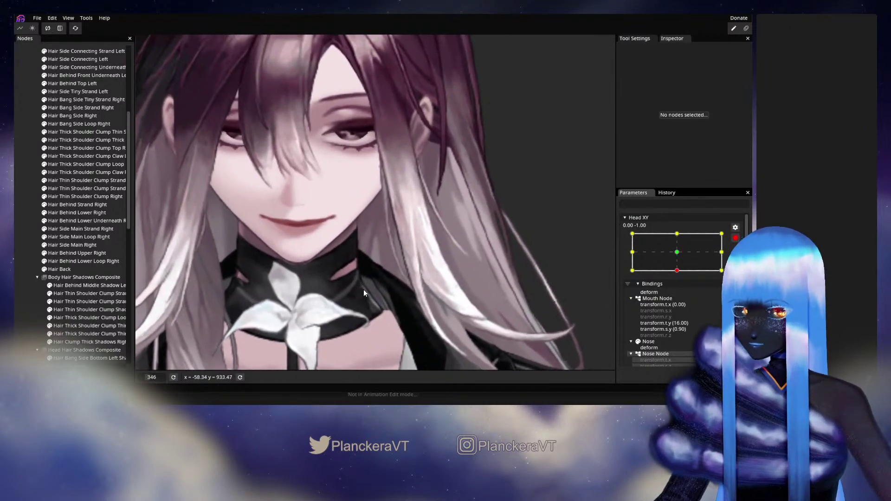
left_click(78, 267)
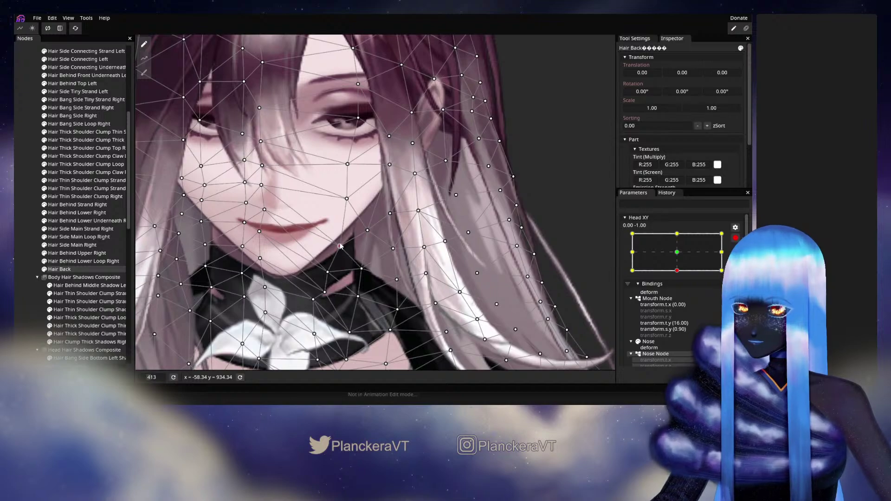
left_click_drag(339, 247, 342, 241)
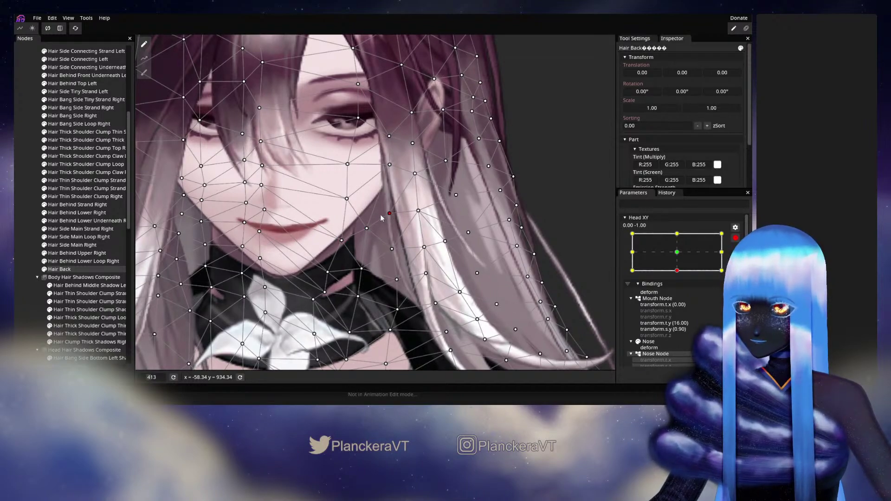
- Deselect Hair Back, leave keypoint editing and move Head XY around 0.00, -1.00 to check the hair beside the neck
left_click(527, 255)
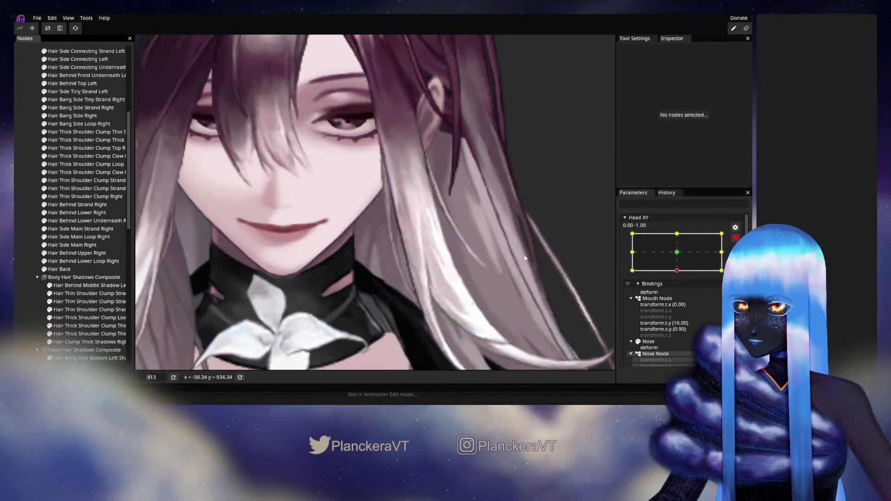
left_click(738, 239)
scroll(682, 278, "up", 1)
mouse_move(678, 293)
left_mouse_down()
mouse_move(676, 281)
mouse_move(680, 297)
left_mouse_up()
scroll(680, 296, "down", 1)
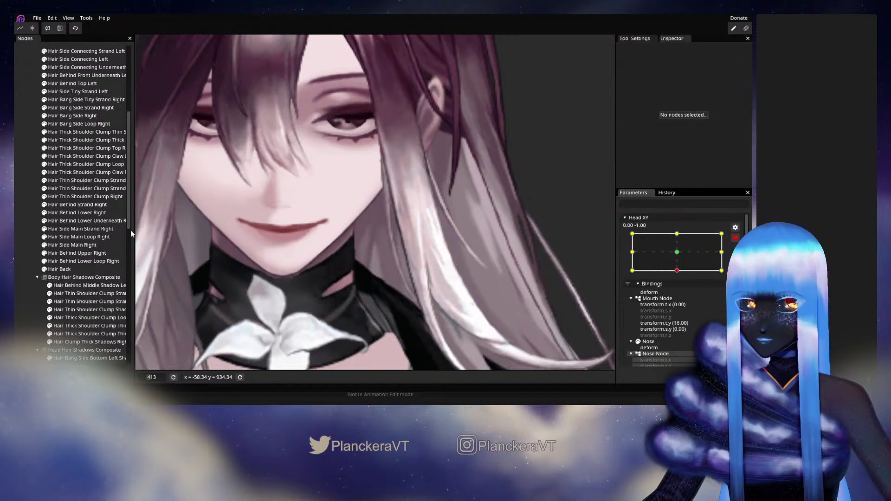
- Refine Hair Back's vertices above the left shoulder at the Head XY 0.00, -1.00 keypoint
left_click(59, 269)
scroll(308, 285, "up", 1)
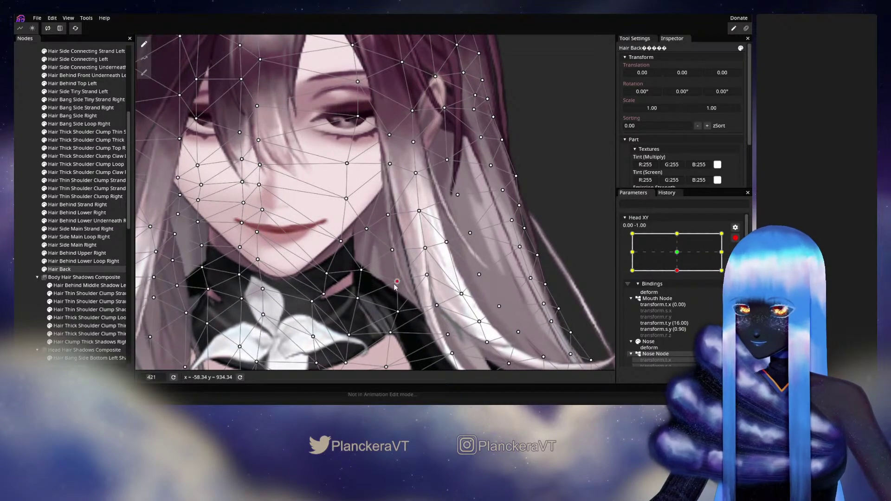
left_click_drag(397, 281, 394, 280)
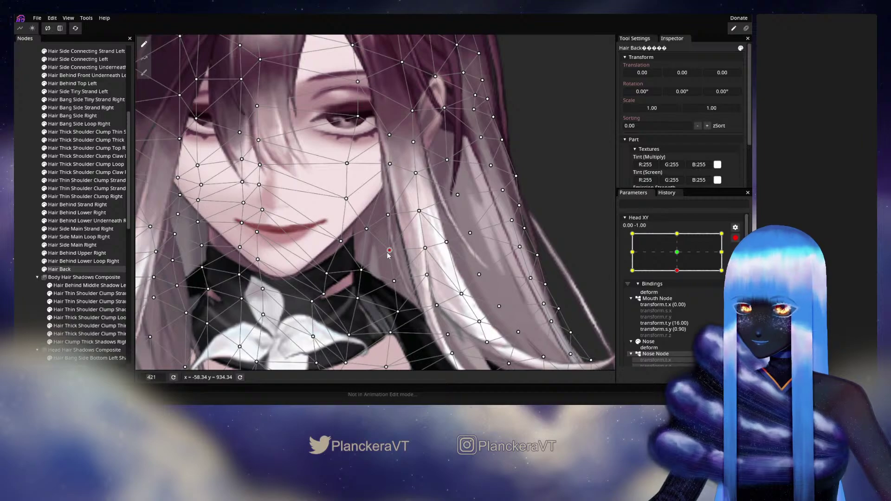
- Deselect Hair Back, leave keypoint editing and move Head XY to check how the back hair follows the head
left_click(32, 217)
scroll(514, 261, "down", 5)
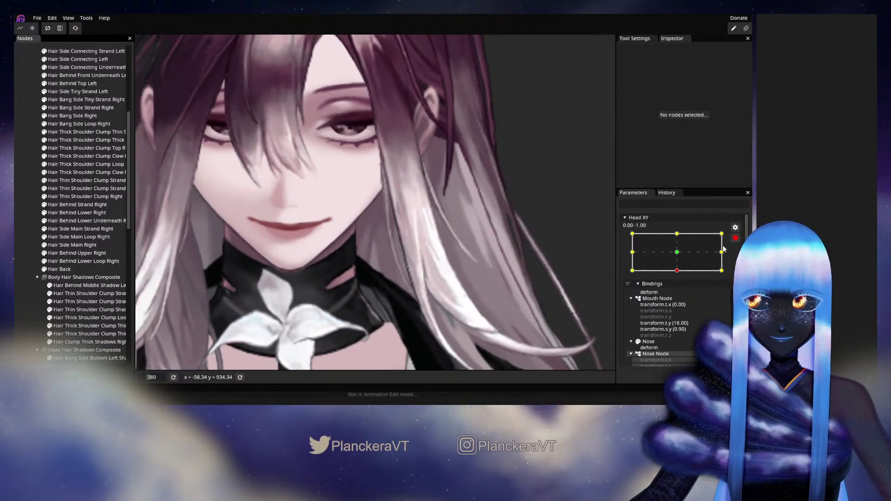
scroll(723, 249, "up", 2)
mouse_move(679, 292)
left_mouse_down()
mouse_move(678, 281)
mouse_move(682, 297)
left_mouse_up()
- Edit the Head XY 0.00, -1.00 keypoint and fine-tune Hair Back's vertices just beside the left jaw
left_click(740, 260)
scroll(383, 284, "up", 3)
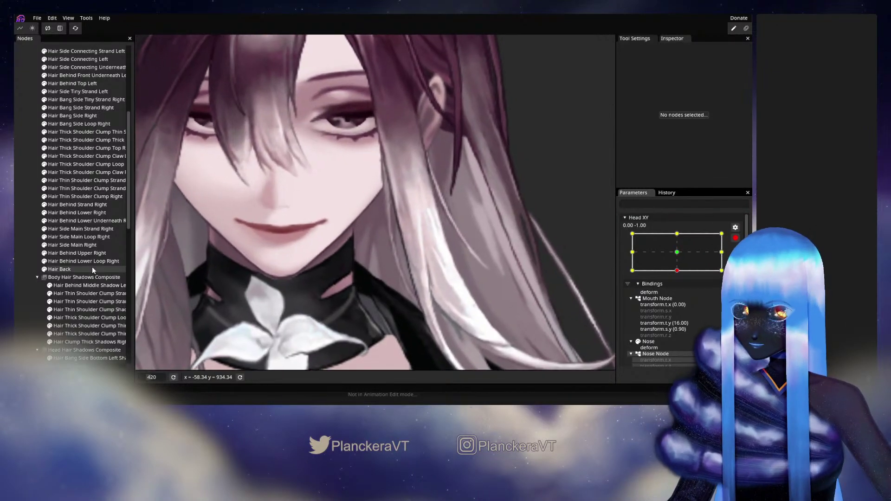
left_click(92, 270)
scroll(378, 251, "down", 2)
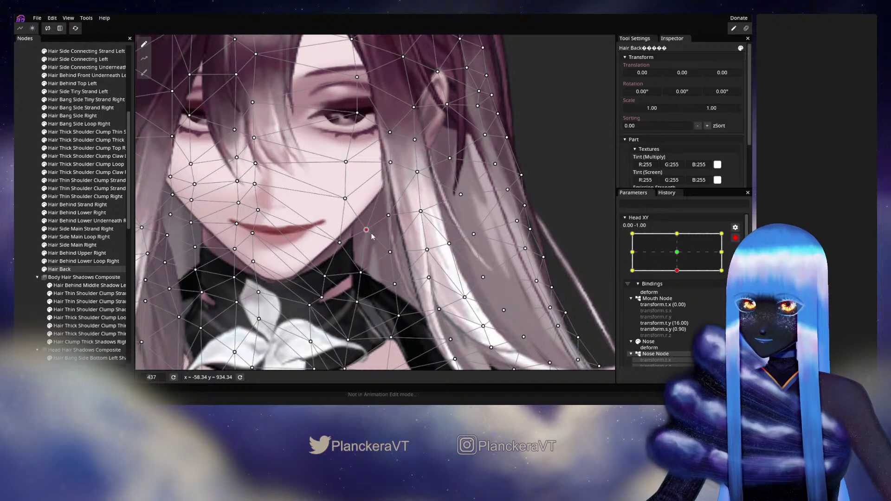
- Leave Hair Back and keypoint editing, then move Head XY from 0.00, -1.00 to near the centre to check the hair
left_click(29, 228)
scroll(473, 278, "down", 3)
scroll(424, 275, "down", 1)
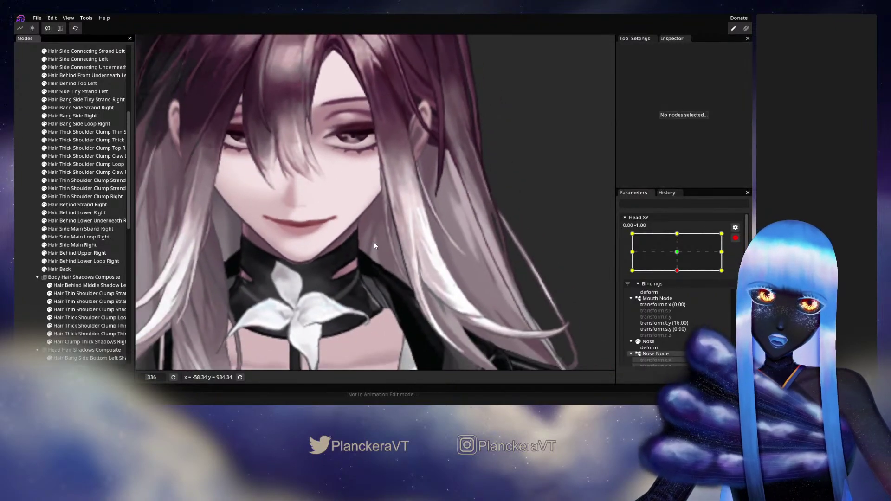
left_click(735, 237)
left_click_drag(680, 294, 678, 274)
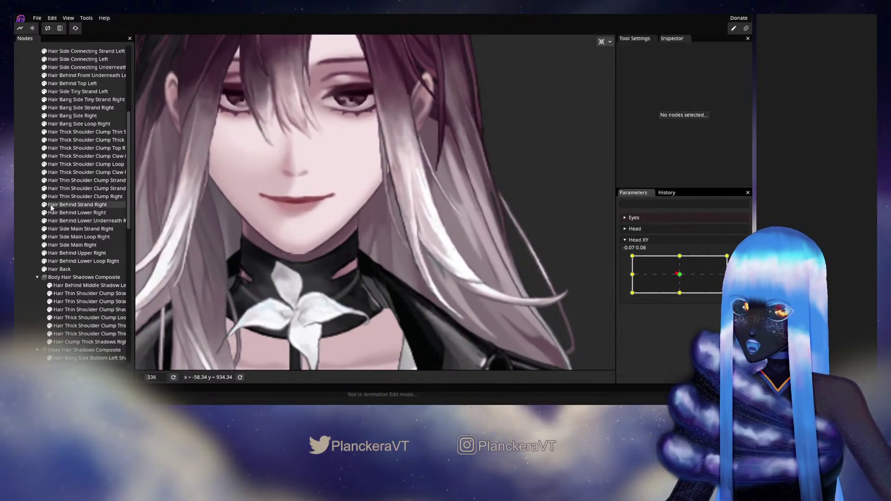
- Hide Hair Bang Side Bottom Left along with its Strand Left and Loop Left parts to expose the back hair
scroll(64, 209, "up", 4)
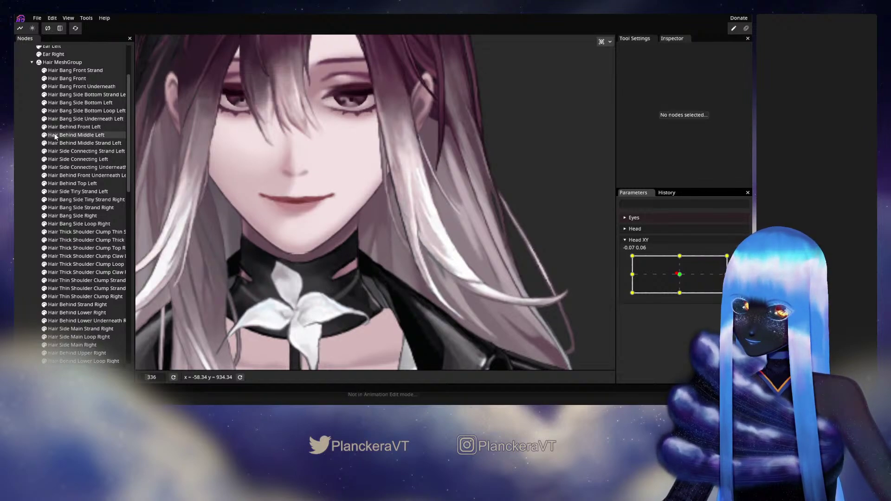
scroll(55, 135, "up", 1)
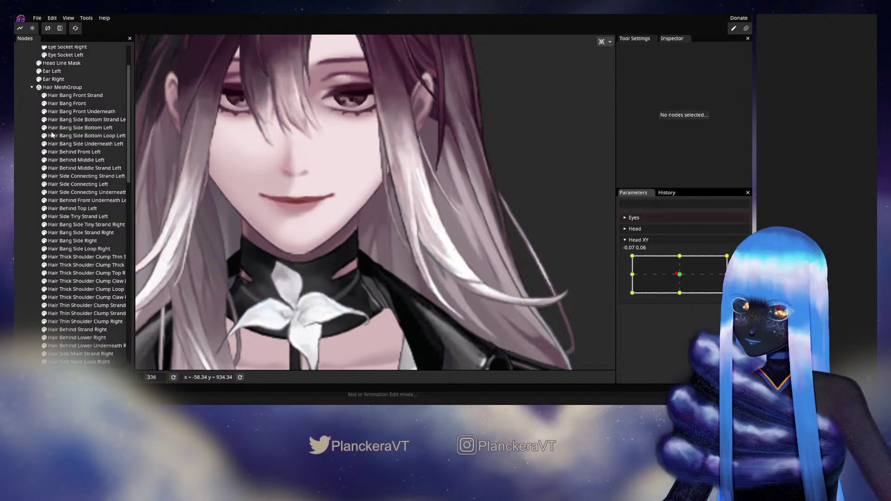
left_click(44, 129)
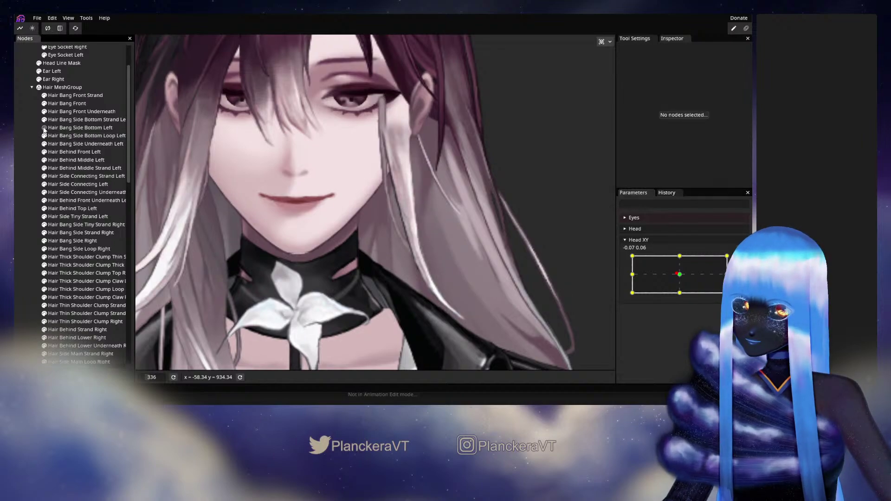
left_click(44, 119)
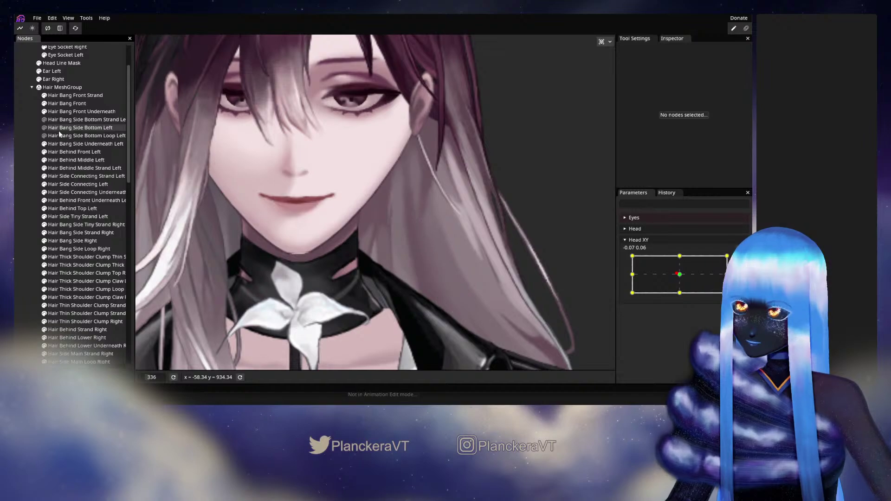
- Return Head XY to 0.00, -1.00, edit that keypoint and adjust the exposed Hair Back vertices beside the neck
scroll(445, 275, "up", 3)
left_click_drag(677, 273, 679, 294)
left_click(739, 259)
scroll(440, 298, "up", 3)
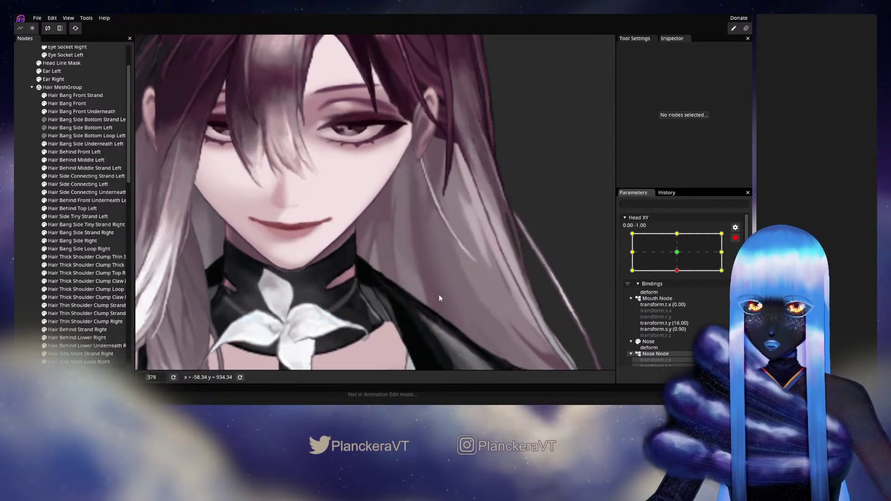
scroll(438, 294, "up", 5)
scroll(84, 288, "down", 3)
scroll(76, 294, "down", 3)
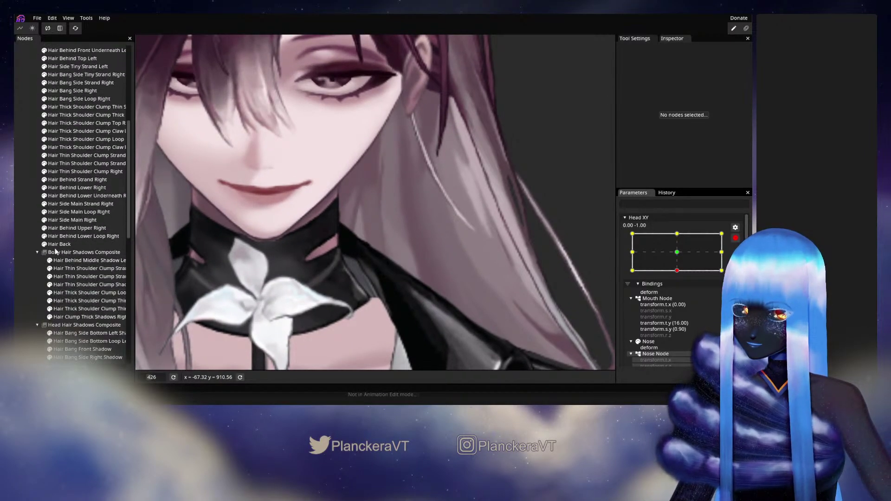
left_click(57, 244)
scroll(428, 288, "up", 2)
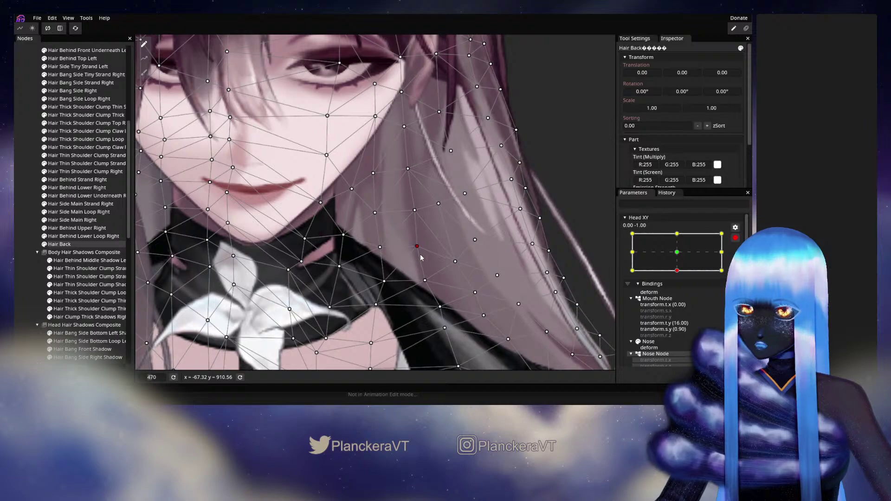
left_click(413, 212)
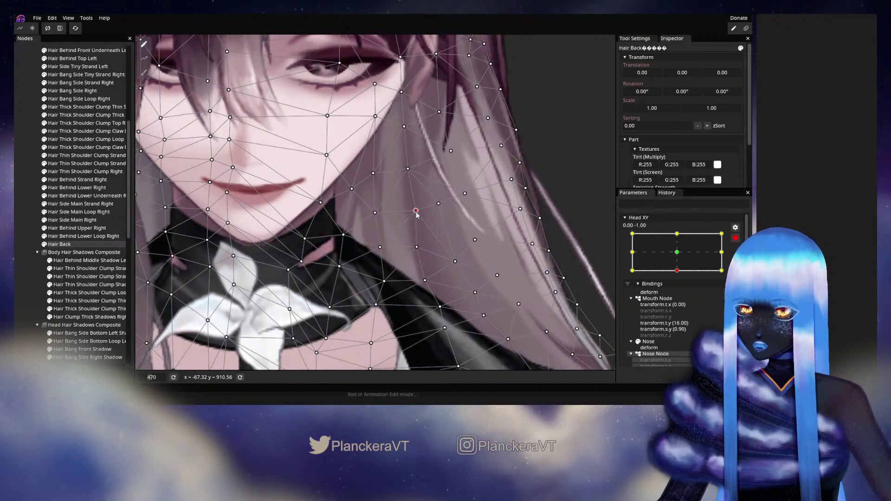
left_click_drag(397, 233, 410, 252)
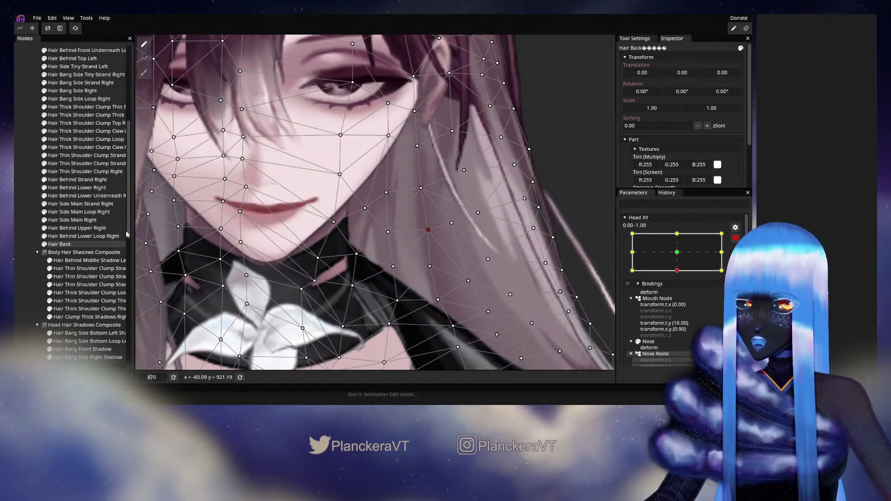
- Deselect Hair Back, leave keypoint editing and move Head XY to about -0.07, -1.00 to check the exposed back hair
left_click(364, 169)
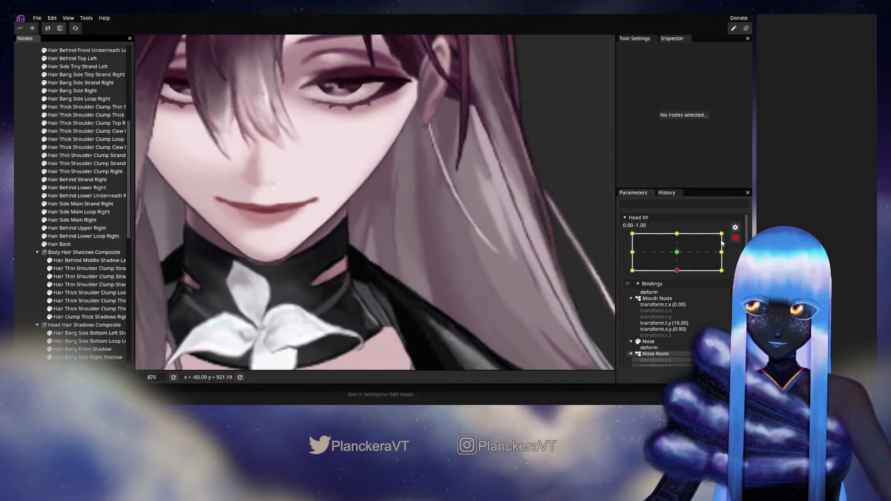
left_click(735, 238)
mouse_move(679, 293)
left_mouse_down()
mouse_move(679, 276)
mouse_move(678, 293)
left_mouse_up()
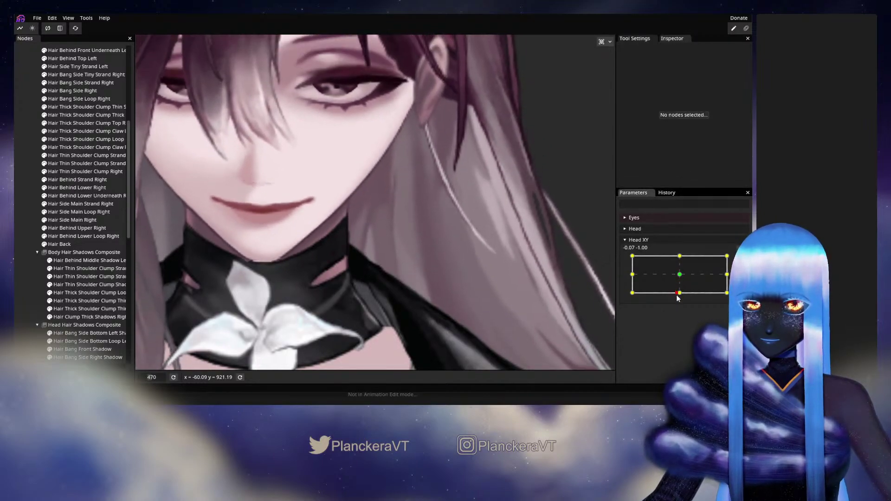
- Edit the Head XY keypoint at 0.00, -1.00 and adjust the Hair Back vertices between the neck and the long loose strand
left_click(740, 260)
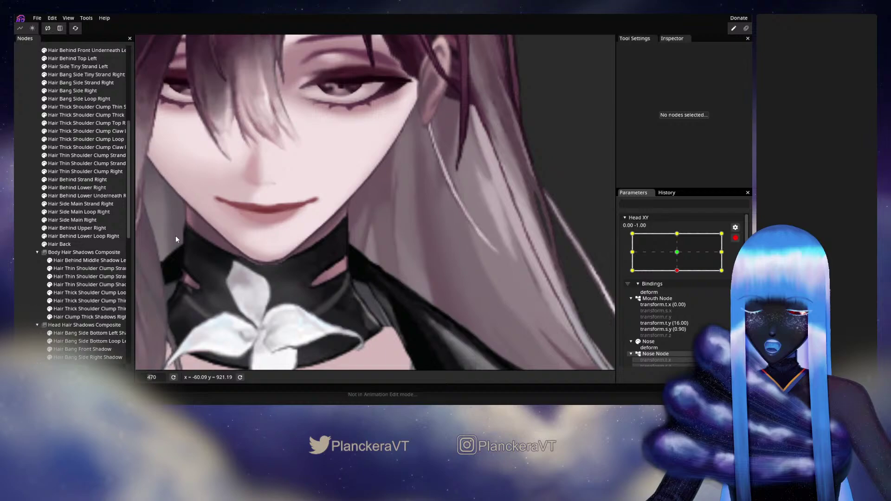
left_click(69, 244)
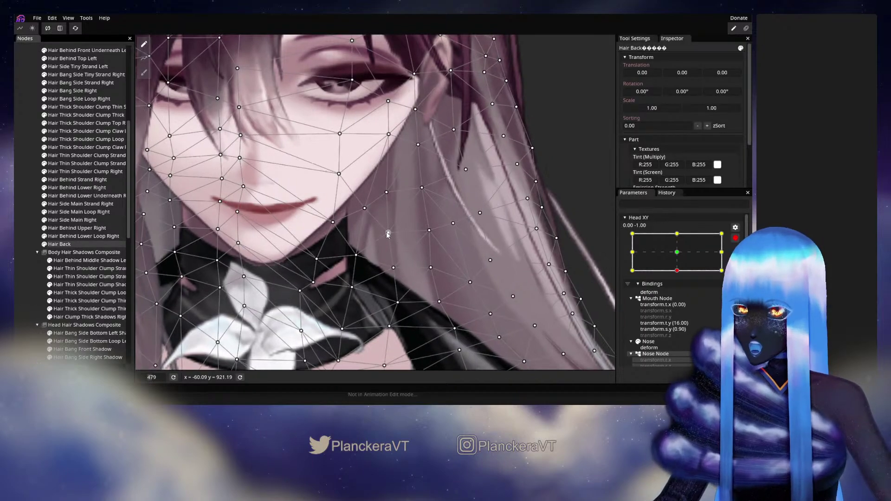
left_click(389, 232)
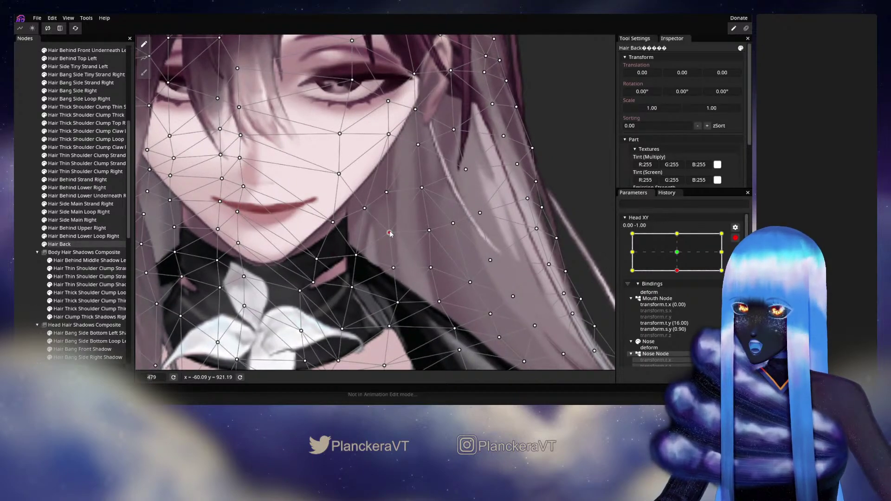
left_click(398, 303)
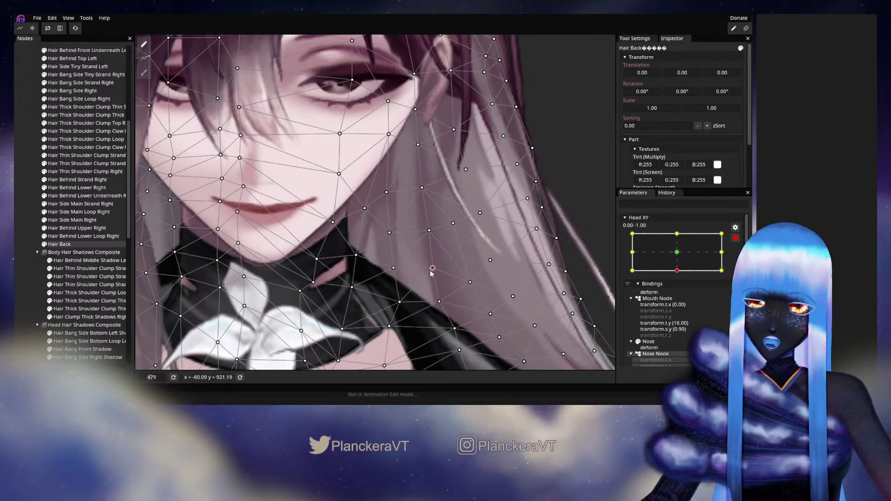
left_click(431, 229)
left_click(422, 188)
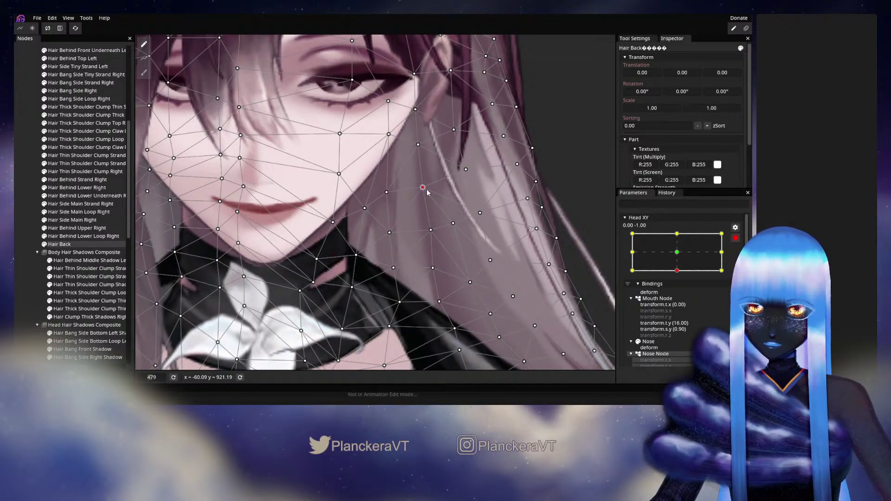
left_click(435, 301)
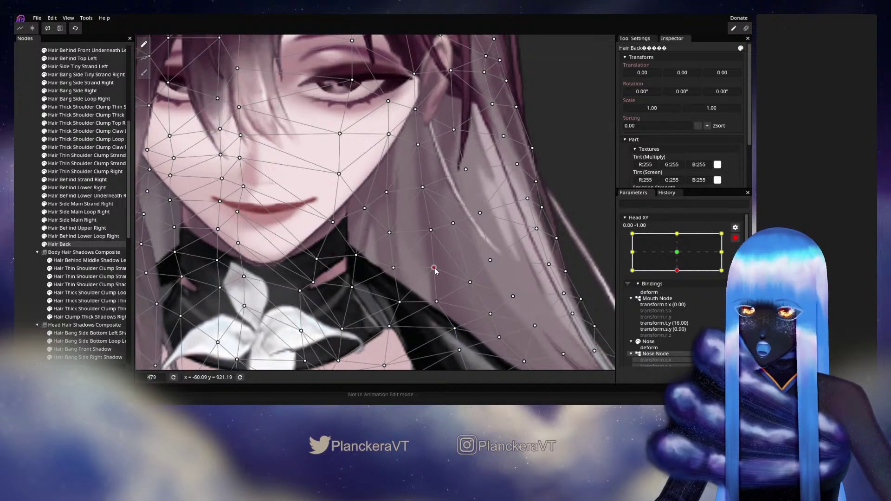
- Deselect Hair Back, leave keypoint editing and nudge Head XY around 0.00, -1.00 to check the deformation
left_click(19, 223)
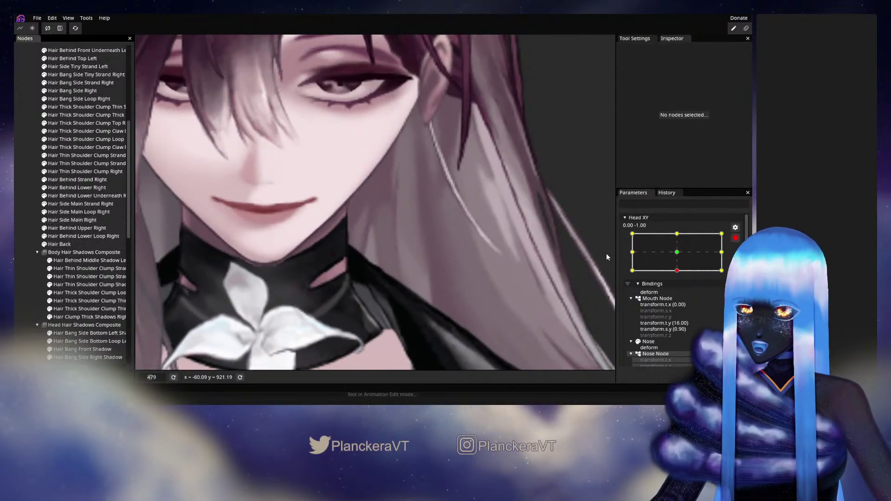
left_click(731, 238)
mouse_move(678, 293)
left_mouse_down()
mouse_move(680, 278)
mouse_move(680, 293)
left_mouse_up()
- Edit the 0.00, -1.00 keypoint again, moving a Hair Back vertex down onto the chest and adjusting those above the shoulder
left_click(740, 260)
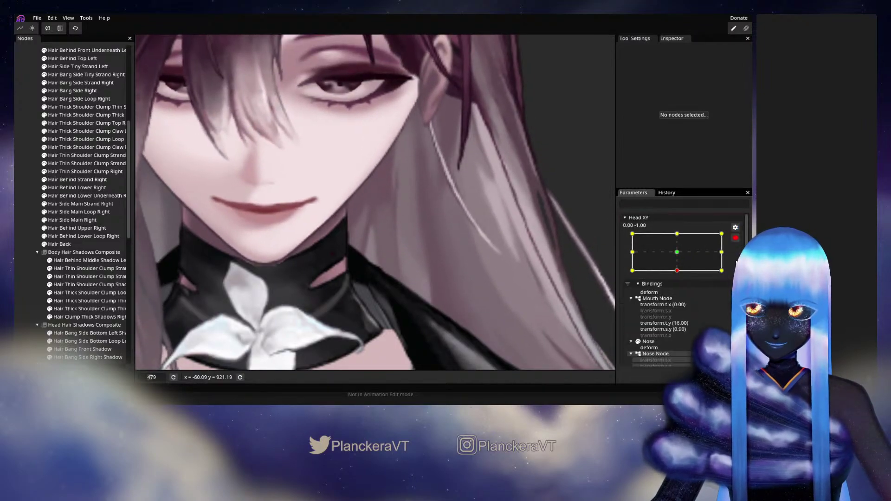
left_click(70, 244)
scroll(436, 308, "up", 1)
scroll(437, 309, "up", 1)
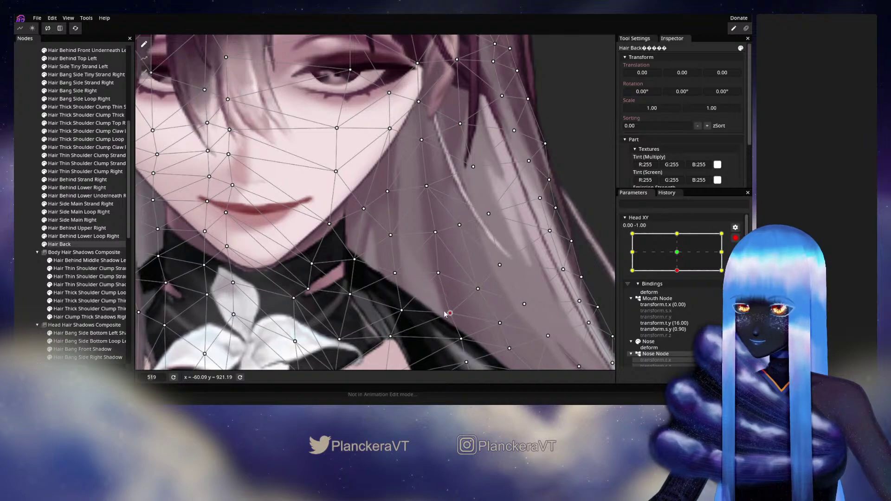
left_click_drag(444, 314, 411, 242)
left_click(425, 267)
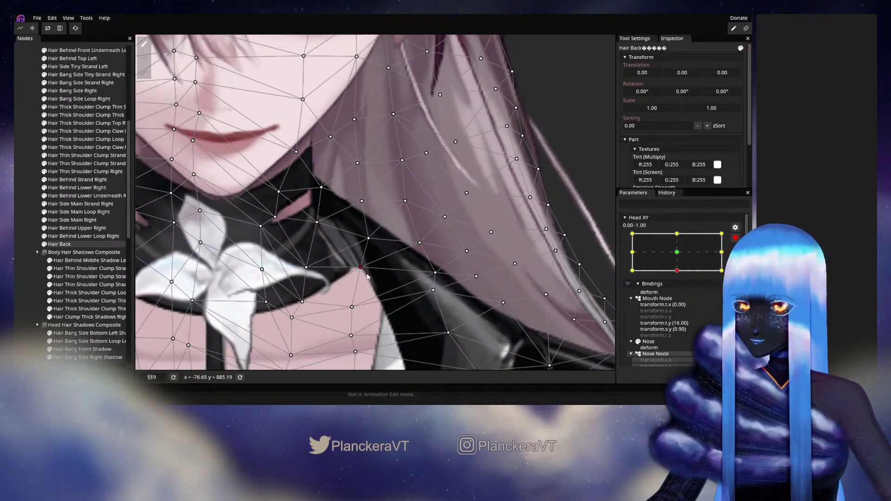
left_click_drag(366, 277, 376, 280)
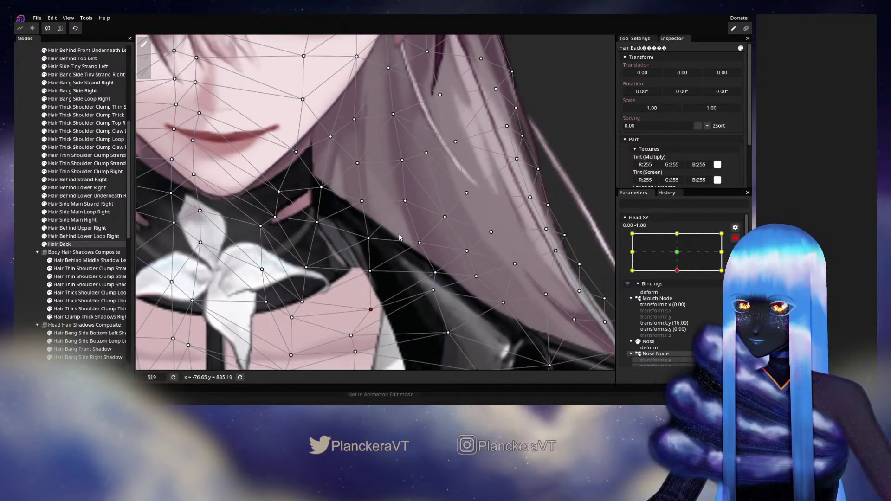
left_click(407, 203)
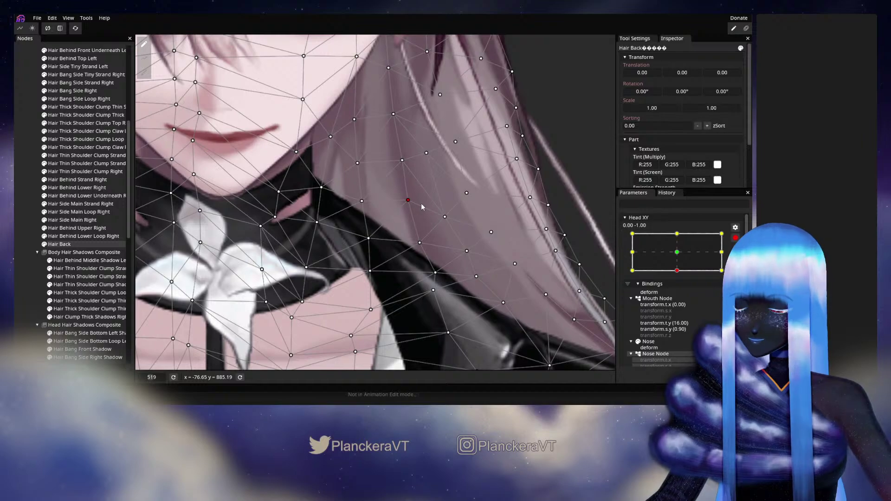
- Deselect Hair Back, leave keypoint editing and move Head XY to about -0.01, -0.98 to inspect the hair beside the neck
left_click(23, 195)
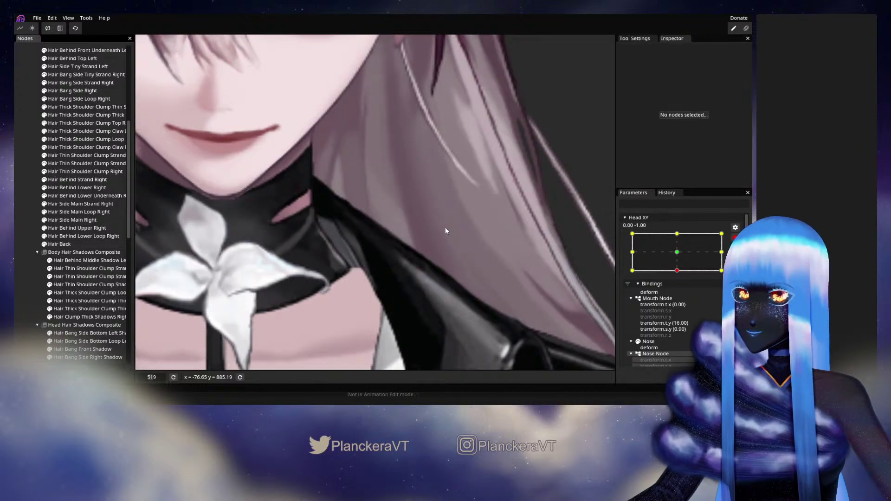
scroll(410, 230, "down", 4)
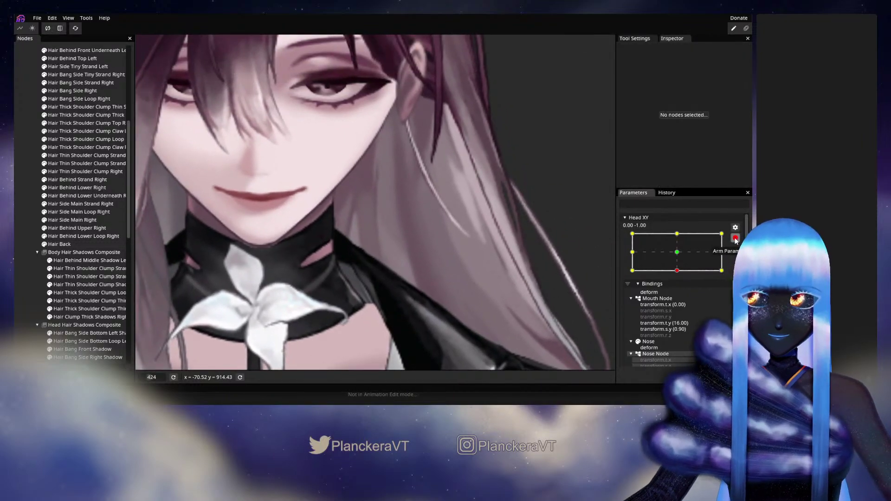
left_click(735, 238)
mouse_move(681, 294)
left_mouse_down()
mouse_move(678, 275)
mouse_move(679, 293)
left_mouse_up()
left_click_drag(427, 206, 439, 265)
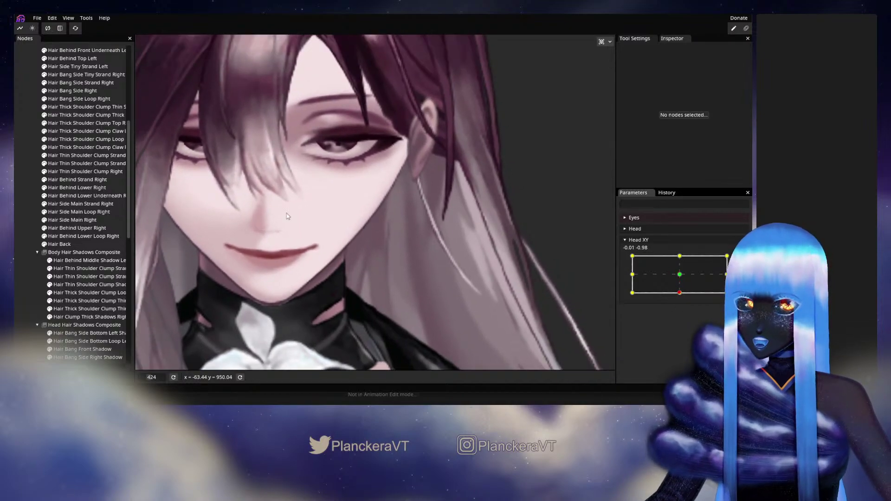
left_click_drag(525, 264, 535, 223)
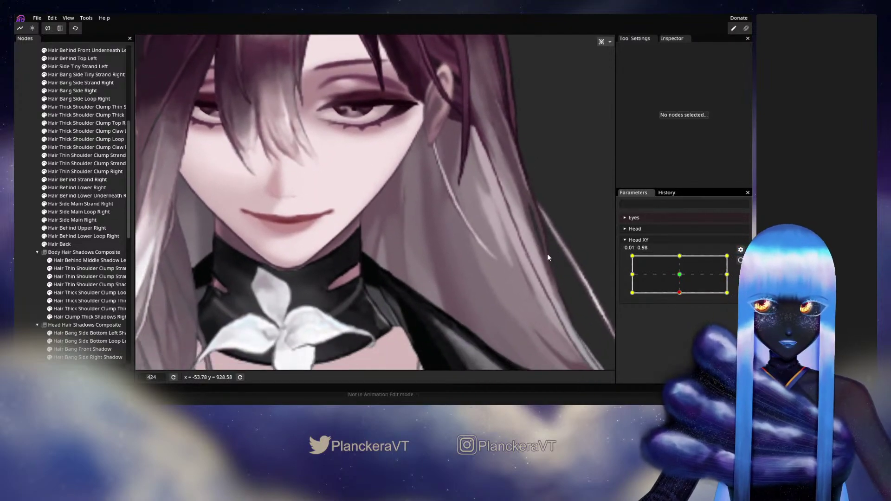
left_click_drag(547, 253, 544, 246)
- Return Head XY to 0.00, -1.00, edit that keypoint and refine the Hair Back vertices over the shoulder and up the strands
mouse_move(679, 292)
left_mouse_down()
mouse_move(681, 280)
mouse_move(679, 302)
left_mouse_up()
left_click(740, 260)
left_click_drag(385, 297, 340, 276)
scroll(367, 260, "up", 3)
left_click(88, 245)
scroll(400, 238, "up", 4)
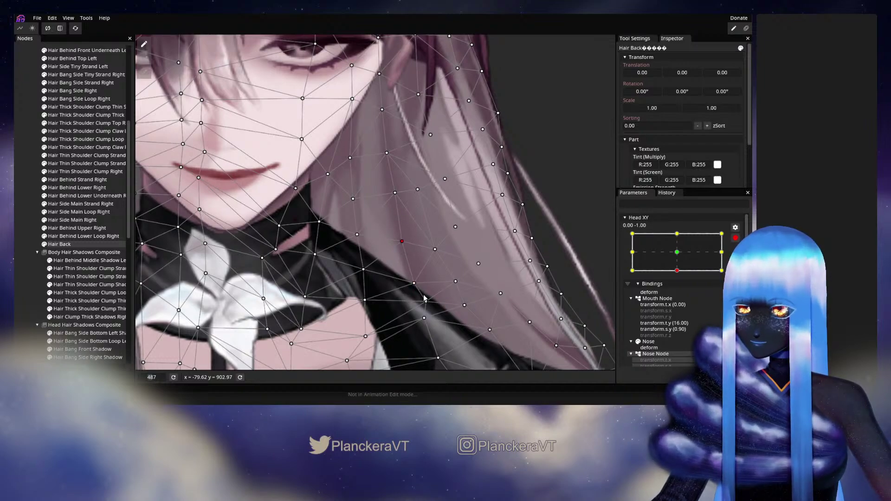
left_click_drag(422, 298, 412, 275)
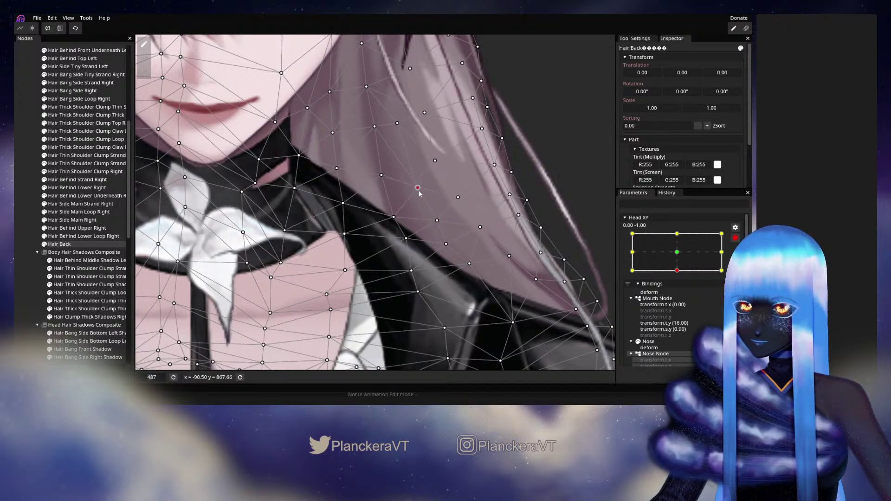
left_click_drag(379, 137, 395, 186)
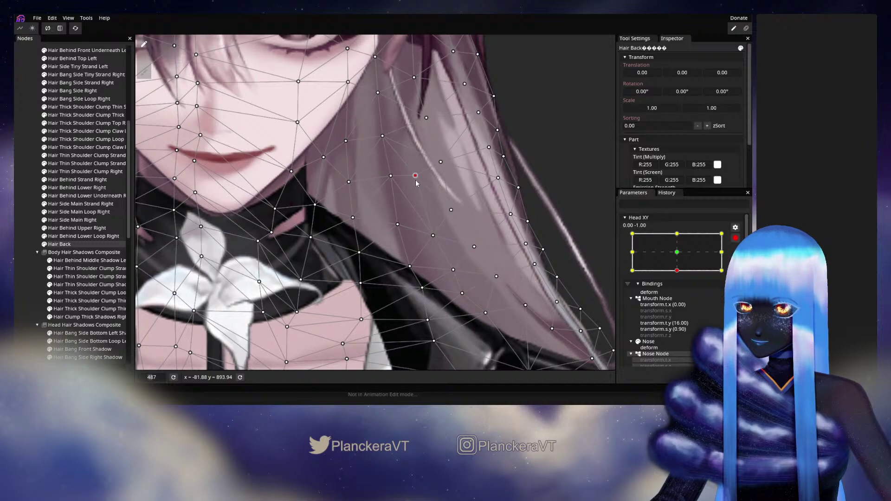
left_click_drag(416, 179, 438, 222)
scroll(438, 221, "down", 1)
- Deselect Hair Back, leave keypoint editing and move Head XY between the centre and 0.00, -1.00 to check the back hair
left_click(55, 244)
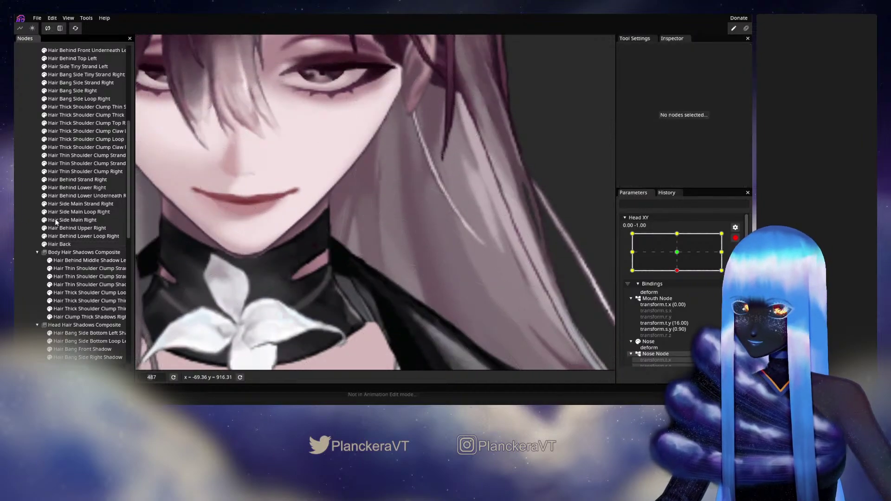
left_click_drag(424, 252, 479, 284)
scroll(491, 274, "up", 1)
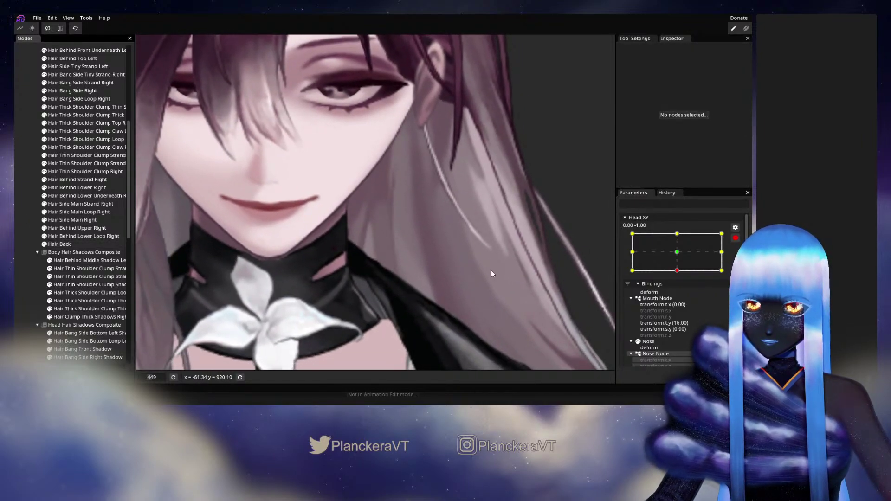
left_click(722, 235)
left_click(677, 253)
left_click(735, 238)
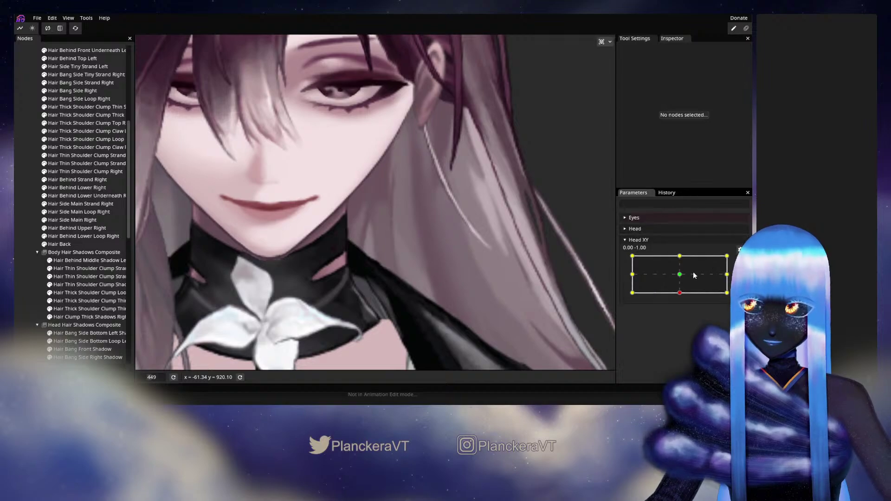
left_click_drag(680, 274, 678, 299)
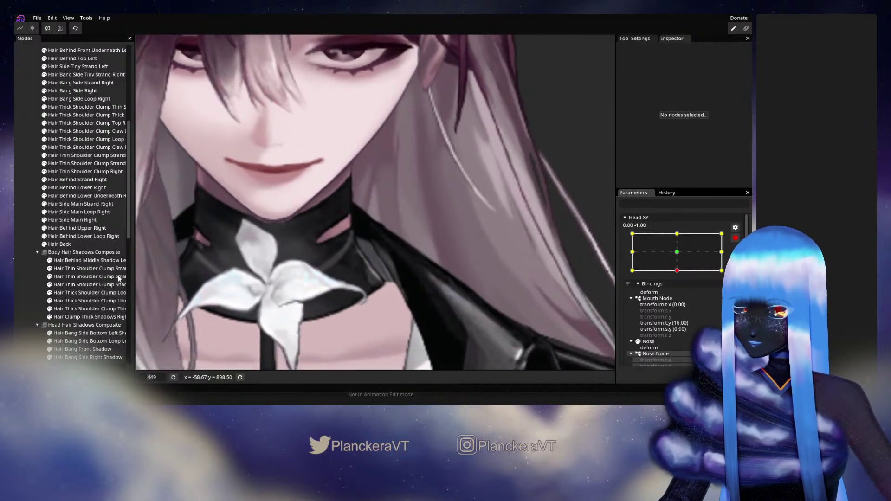
- Edit the 0.00, -1.00 keypoint and adjust the Hair Back vertices along the coat's shoulder edge
left_click(445, 261)
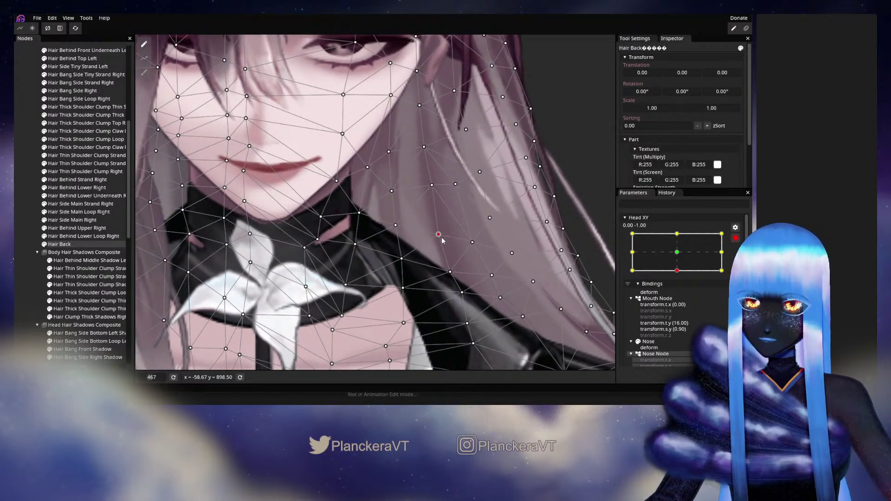
left_click_drag(397, 270, 399, 267)
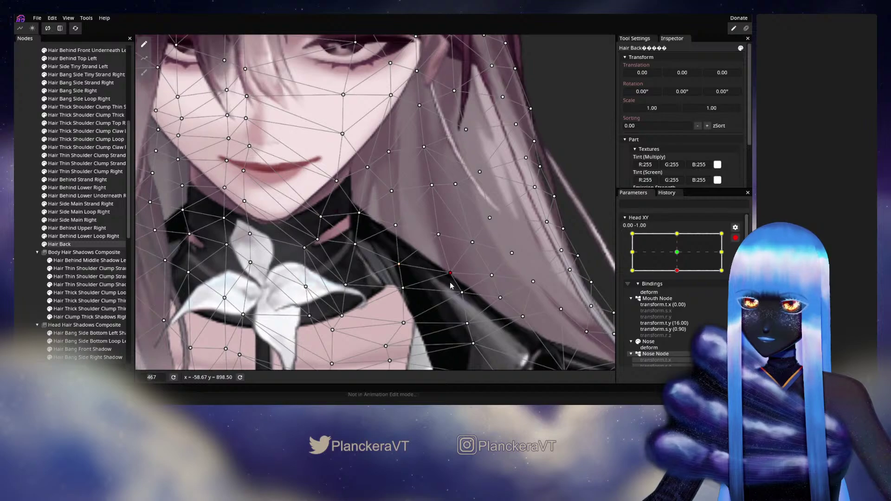
left_click_drag(460, 292, 461, 295)
left_click_drag(417, 170, 416, 203)
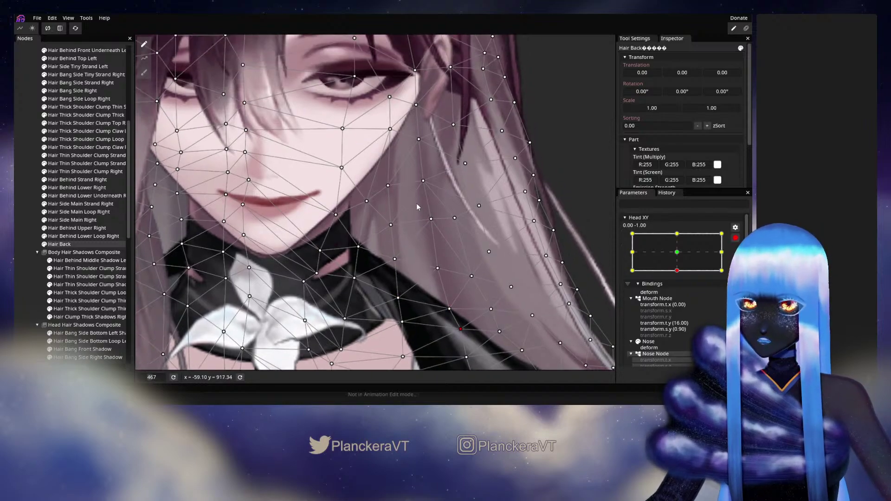
- Deselect Hair Back and hide the Coat Node to expose the hair over the shirt and shoulder
left_click(15, 246)
scroll(499, 291, "down", 3)
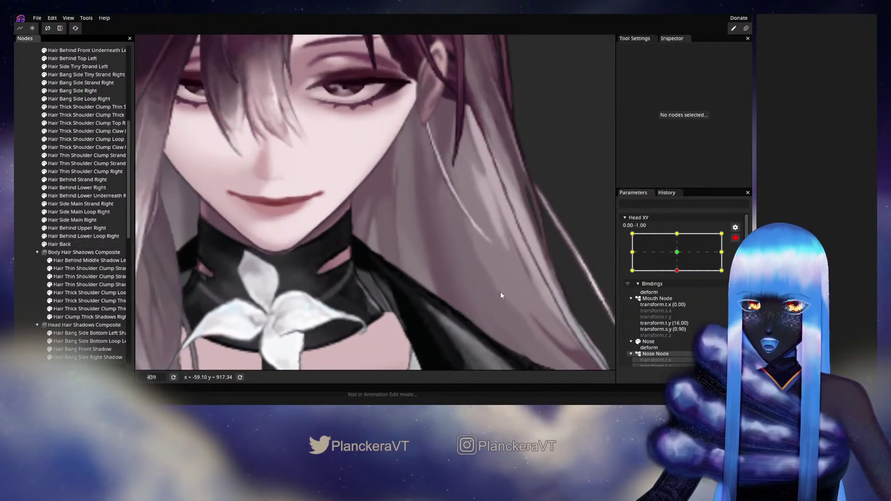
scroll(495, 280, "down", 2)
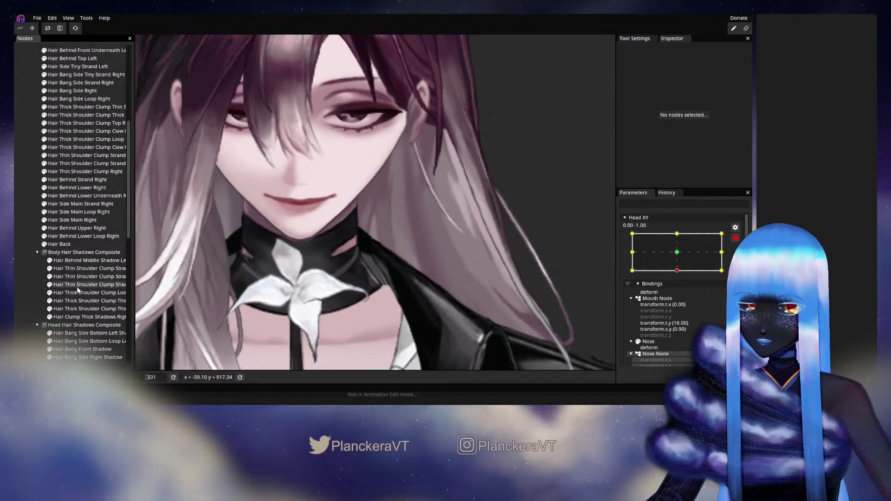
scroll(61, 299, "down", 3)
scroll(61, 298, "down", 10)
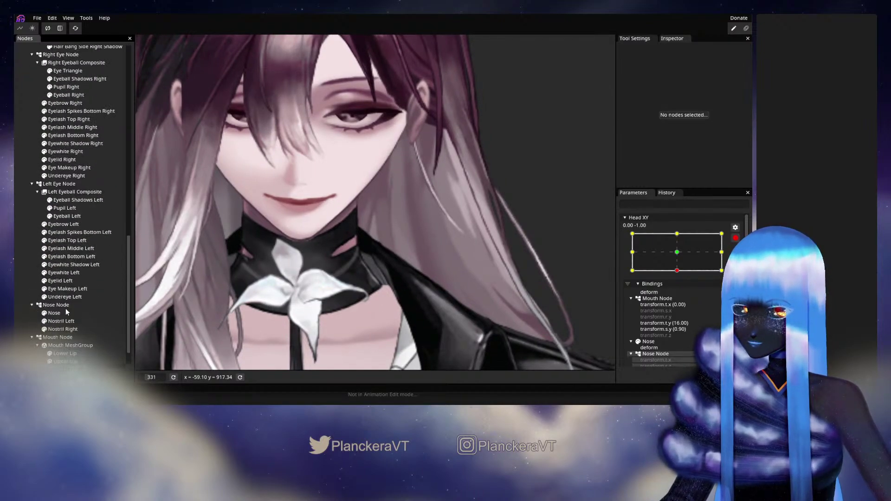
scroll(45, 300, "down", 8)
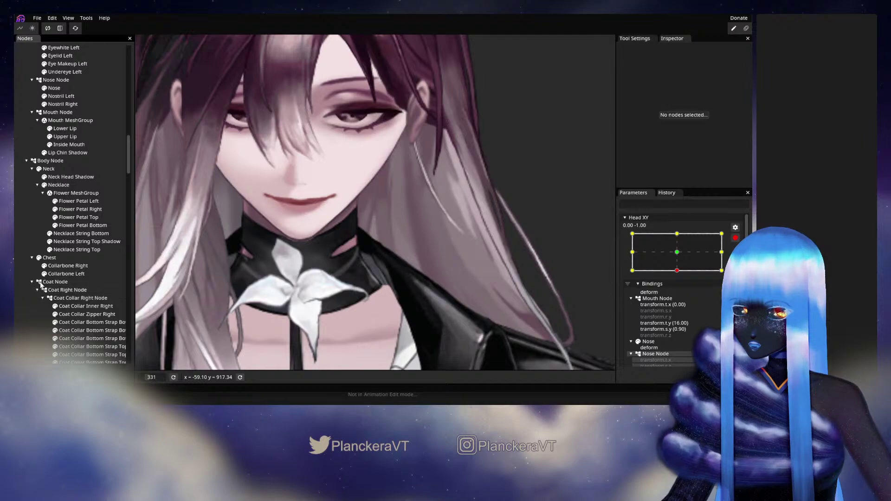
left_click(40, 282)
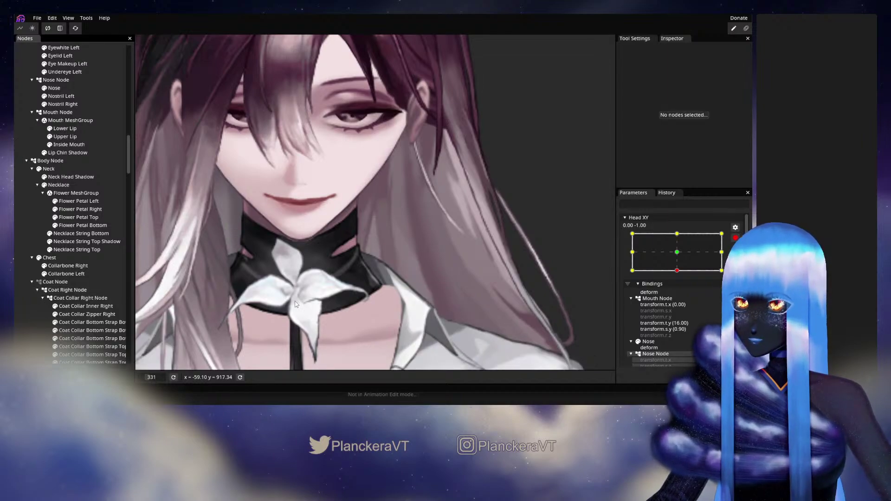
- Leave keypoint editing and move Head XY around 0.00, -1.00 to check the back hair with the coat hidden
left_click_drag(484, 273, 461, 237)
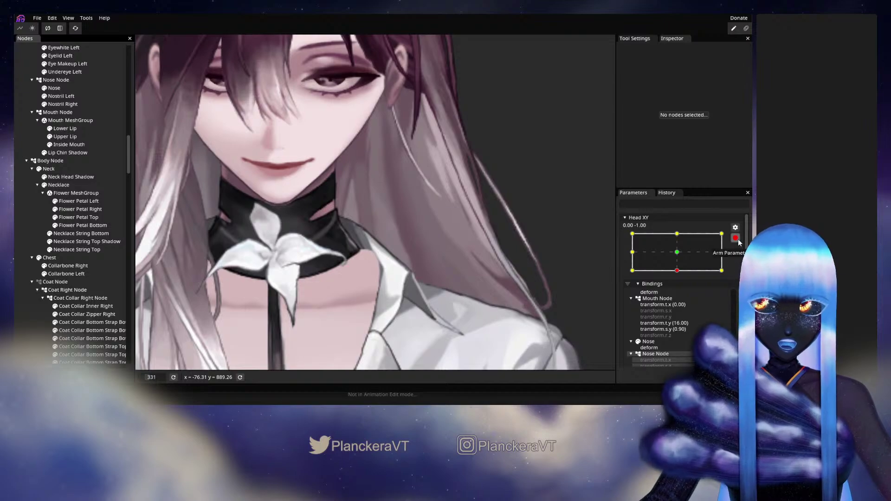
scroll(695, 260, "up", 2)
mouse_move(678, 292)
left_mouse_down()
mouse_move(675, 278)
mouse_move(720, 277)
mouse_move(693, 286)
mouse_move(679, 303)
left_mouse_up()
- Select Hair Back at the 0.00, -1.00 keypoint and adjust its vertices from the shirt collar up through the hair beside the neck
scroll(422, 284, "up", 4)
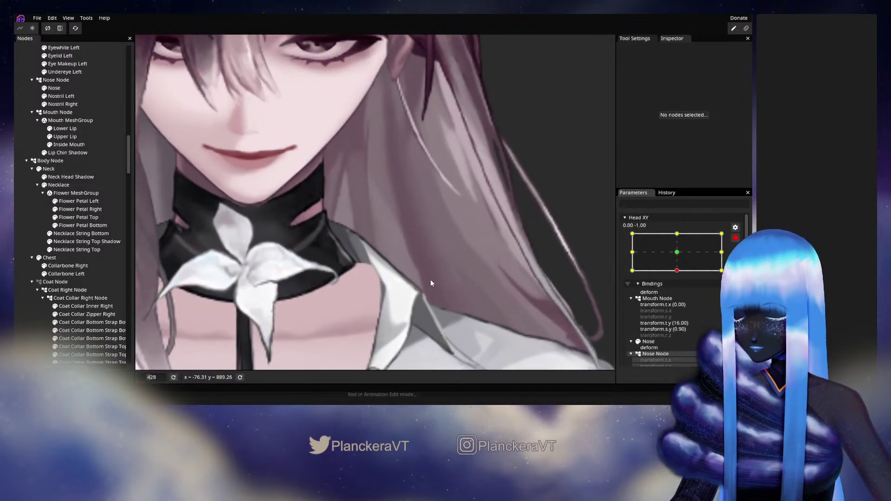
left_click_drag(430, 280, 391, 261)
scroll(402, 274, "up", 1)
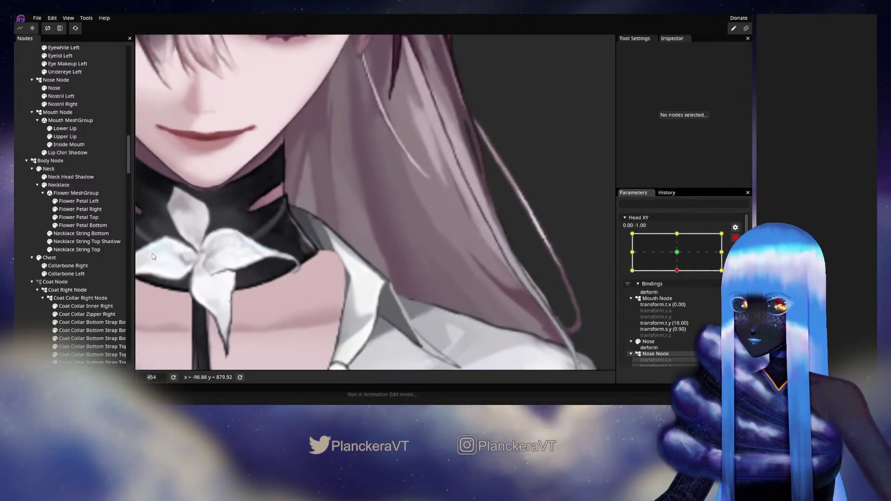
scroll(70, 269, "up", 8)
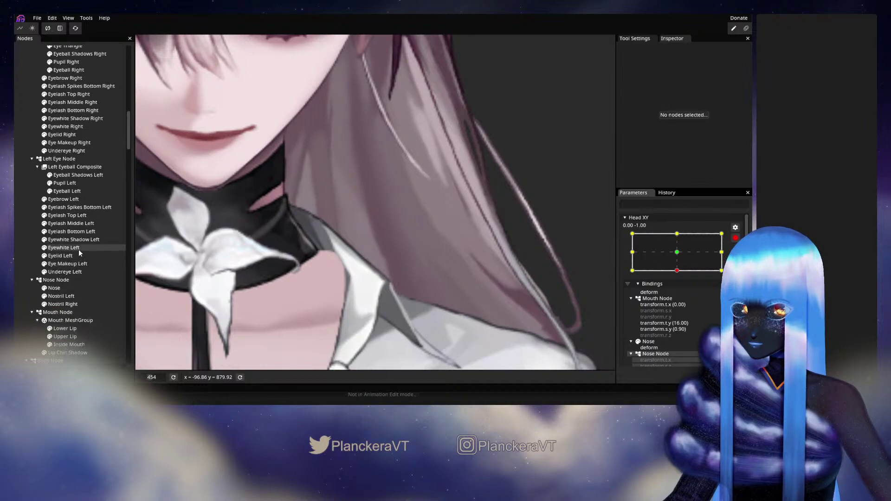
scroll(79, 250, "up", 12)
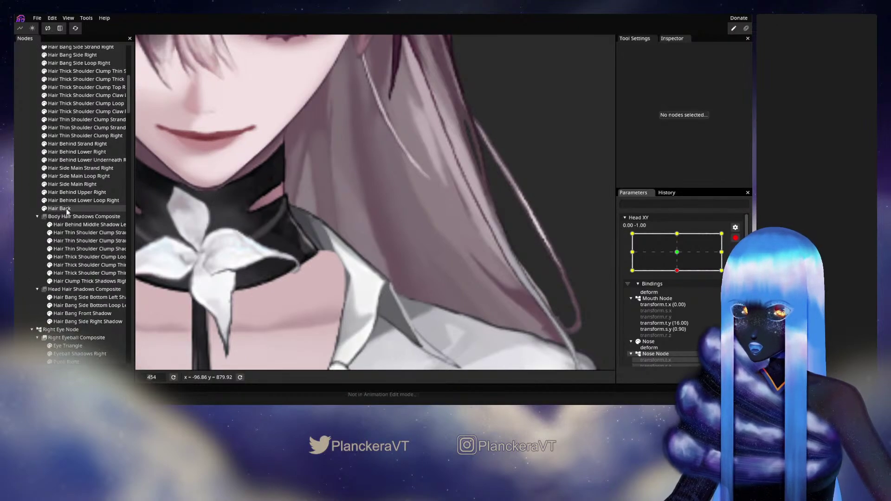
left_click(63, 208)
scroll(409, 278, "up", 1)
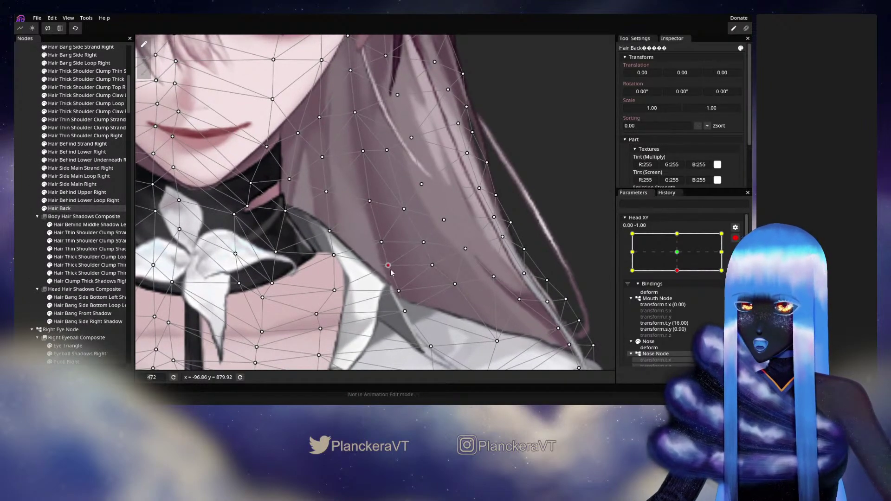
left_click_drag(389, 268, 412, 244)
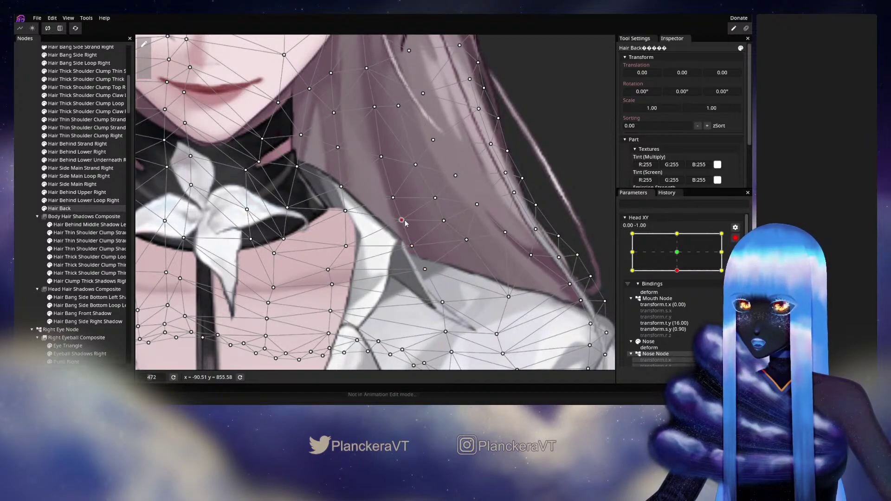
left_click_drag(397, 205, 403, 272)
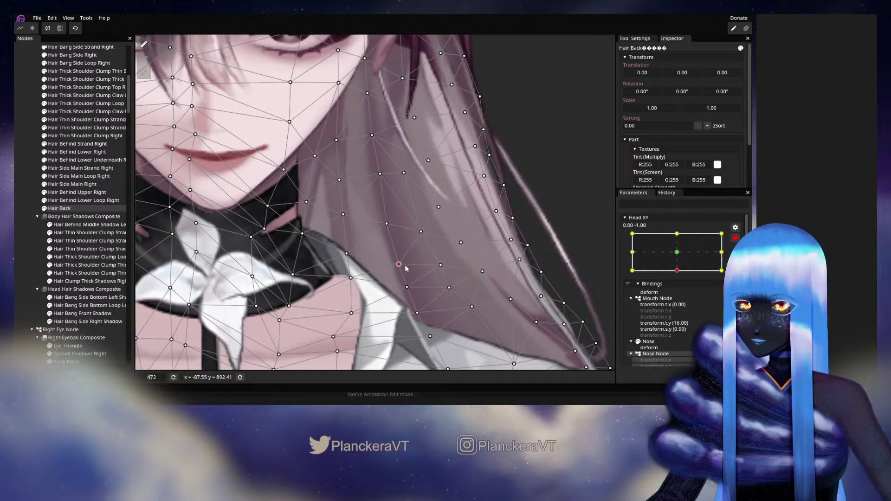
left_click(387, 223)
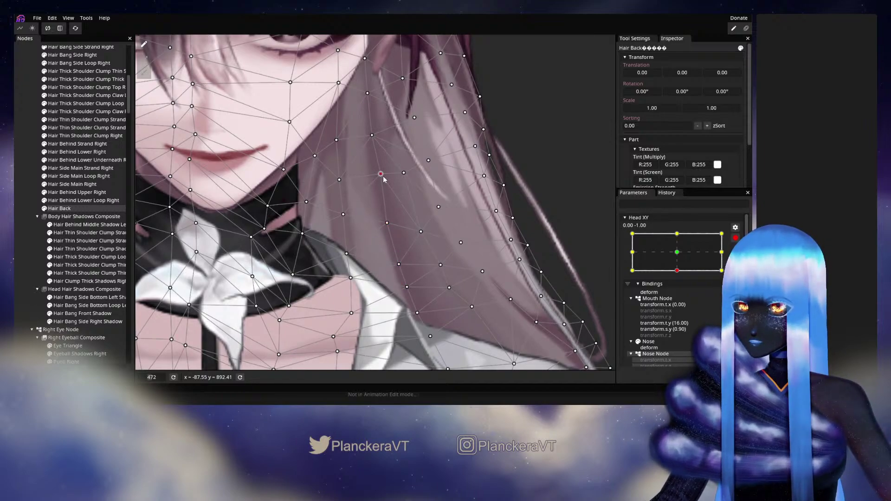
- Deselect Hair Back, leave keypoint editing and move Head XY slightly around 0.00, -1.00 to check the hair above the collar
left_click(19, 214)
scroll(449, 277, "down", 12)
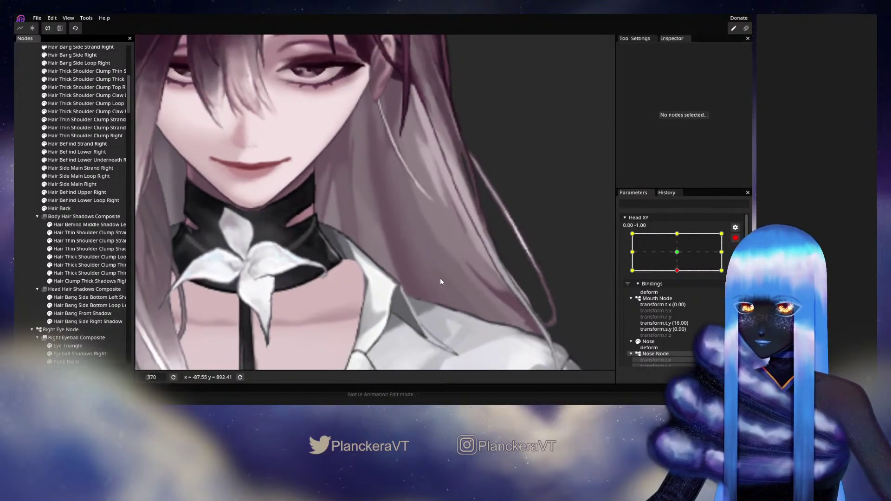
left_click(734, 238)
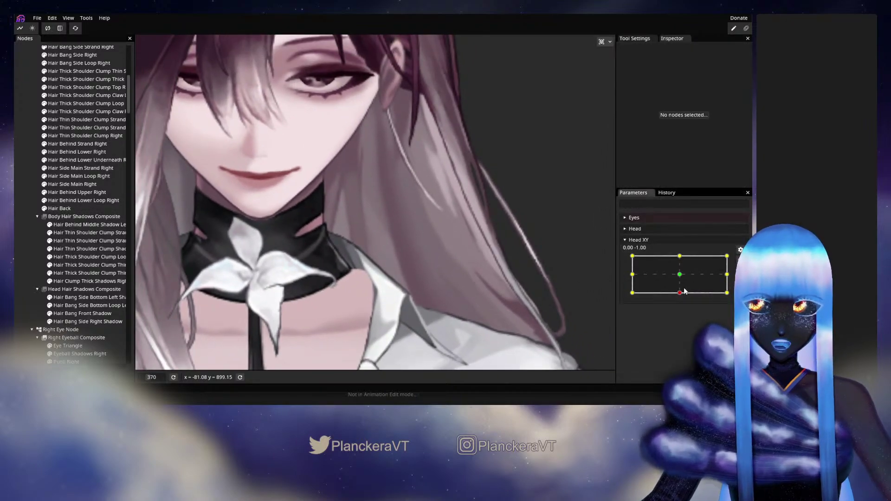
mouse_move(679, 293)
left_mouse_down()
mouse_move(681, 274)
mouse_move(681, 299)
left_mouse_up()
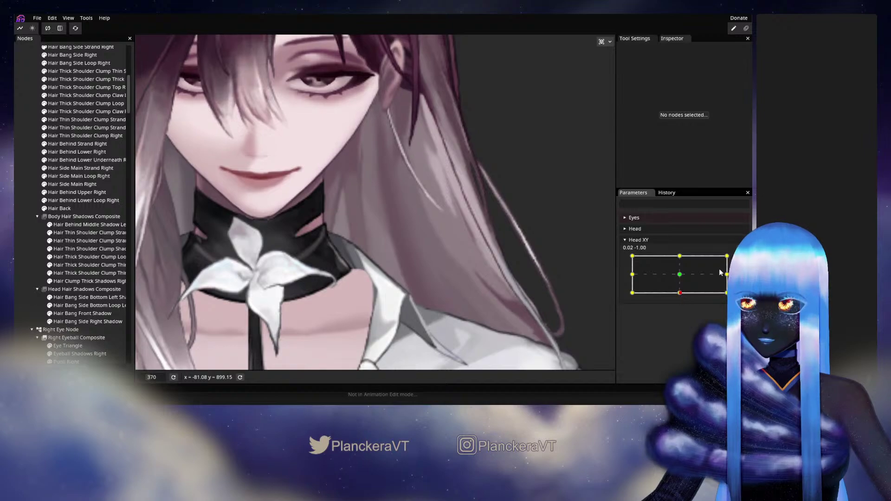
- Edit the 0.00, -1.00 keypoint and adjust the Hair Back vertices in the hair at mouth height
scroll(328, 319, "up", 9)
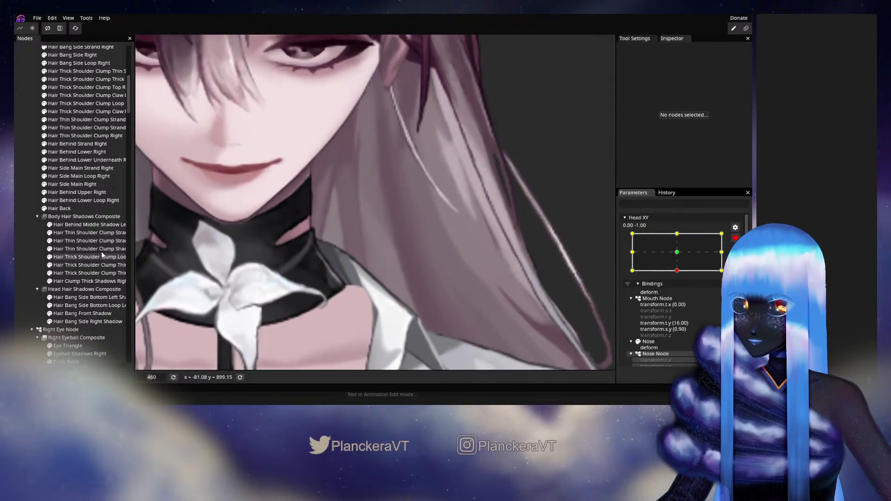
left_click(93, 208)
scroll(403, 257, "up", 4)
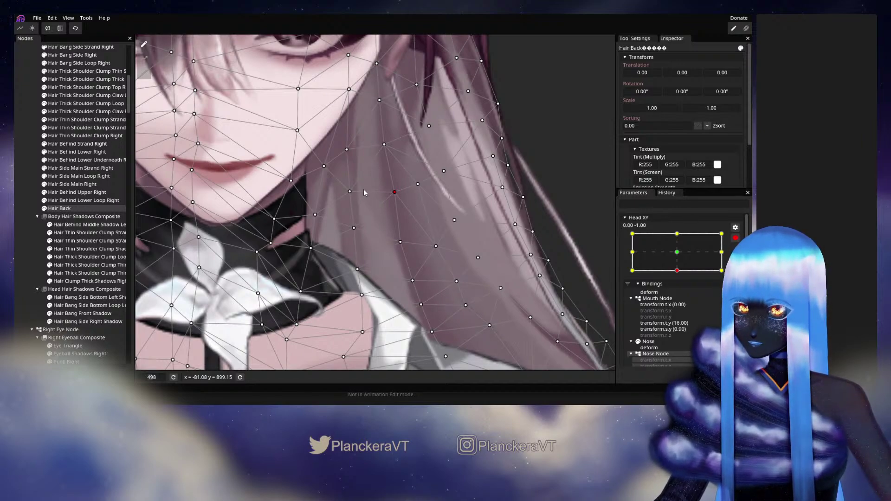
- Deselect Hair Back, leave keypoint editing and move Head XY around 0.00, -1.00 to check the hair beside the face
left_click(31, 226)
scroll(505, 290, "down", 3)
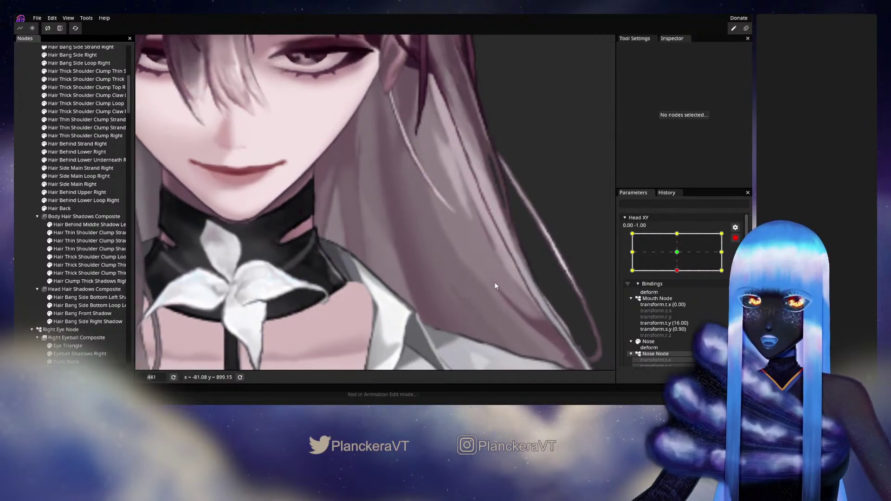
scroll(494, 284, "down", 1)
left_click_drag(508, 264, 526, 285)
left_click(735, 237)
mouse_move(680, 293)
left_mouse_down()
mouse_move(681, 277)
mouse_move(680, 296)
left_mouse_up()
- Edit the 0.00, -1.00 keypoint and adjust the Hair Back vertices between the collar top and the side of the neck
left_click(740, 259)
scroll(398, 296, "up", 1)
left_click_drag(370, 328, 383, 310)
scroll(397, 296, "up", 1)
left_click(53, 209)
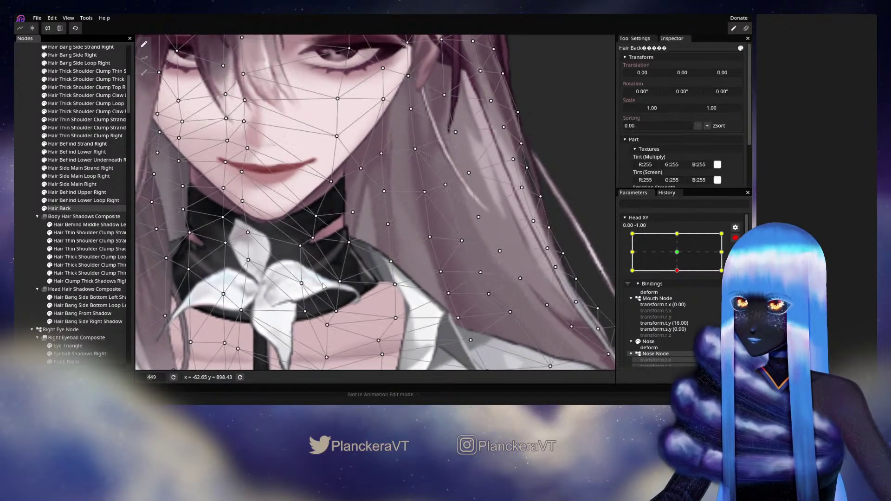
scroll(323, 286, "up", 4)
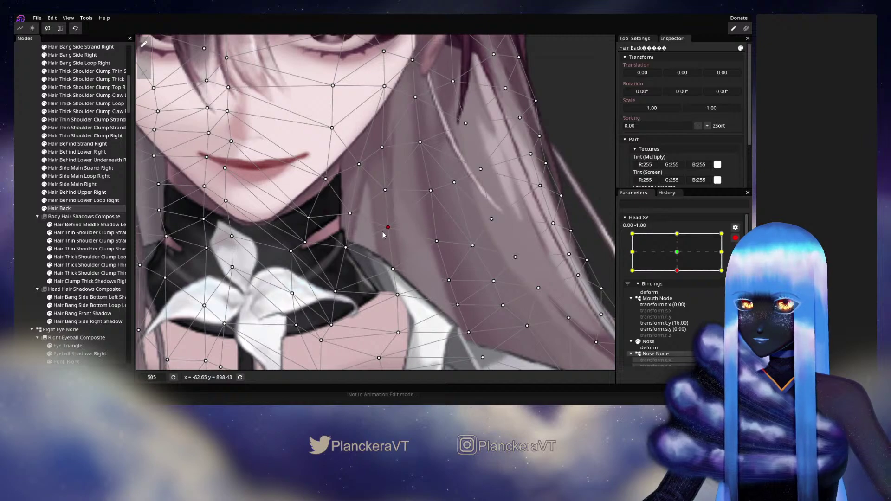
left_click(342, 248)
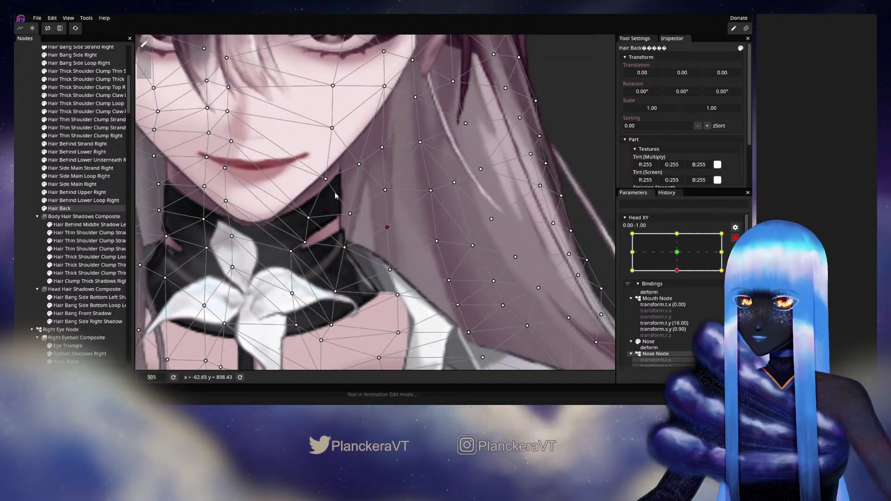
- Deselect Hair Back, leave keypoint editing and move Head XY around 0.00, -1.00 to check the hair along the neck
left_click(24, 219)
scroll(310, 246, "down", 2)
scroll(423, 266, "down", 3)
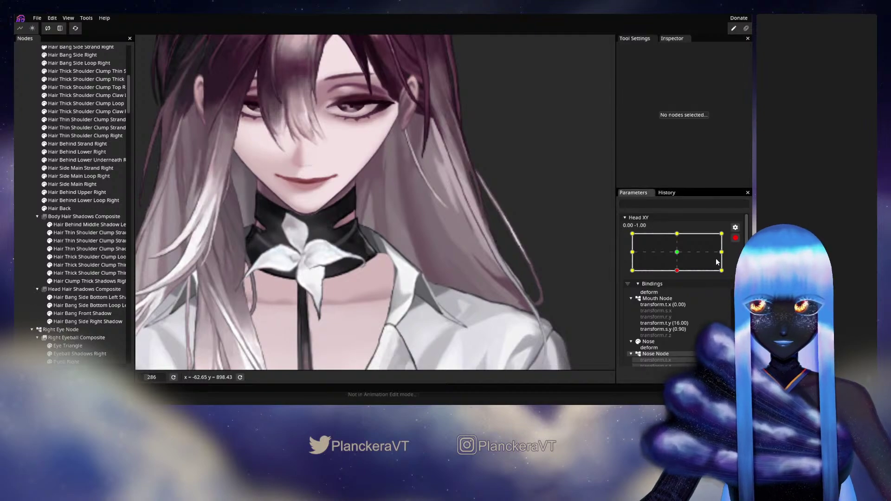
left_click(733, 240)
mouse_move(681, 293)
left_mouse_down()
mouse_move(681, 275)
mouse_move(680, 297)
left_mouse_up()
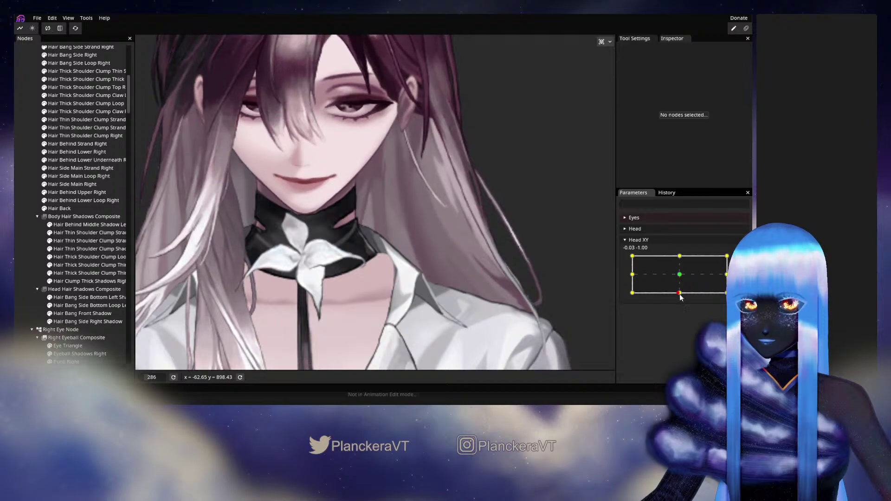
- Edit the 0.00, -1.00 keypoint and adjust the Hair Back vertices behind the neck and along the jaw
left_click(739, 260)
scroll(362, 232, "up", 1)
left_click_drag(363, 230, 389, 259)
scroll(392, 258, "up", 2)
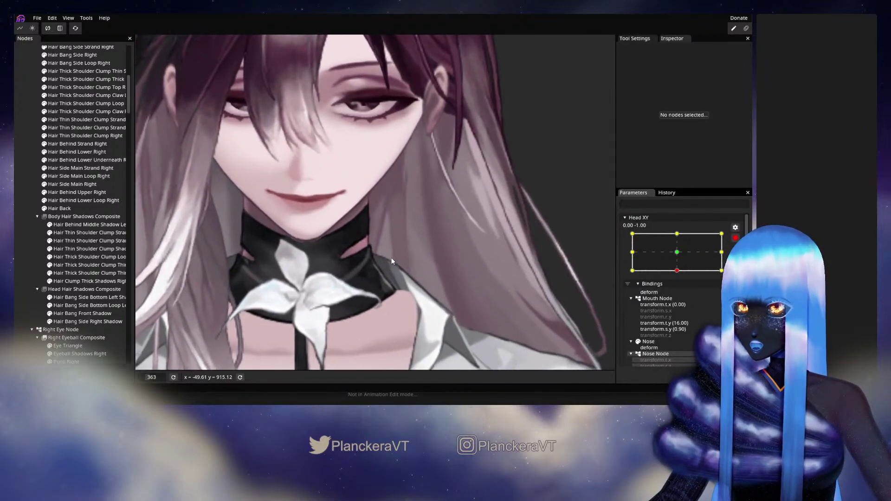
left_click(60, 209)
scroll(506, 248, "up", 2)
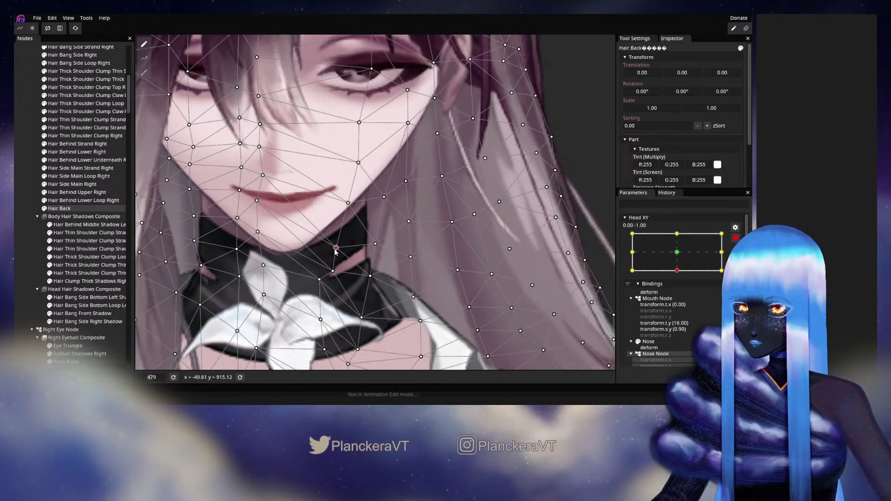
left_click(375, 243)
left_click(345, 198)
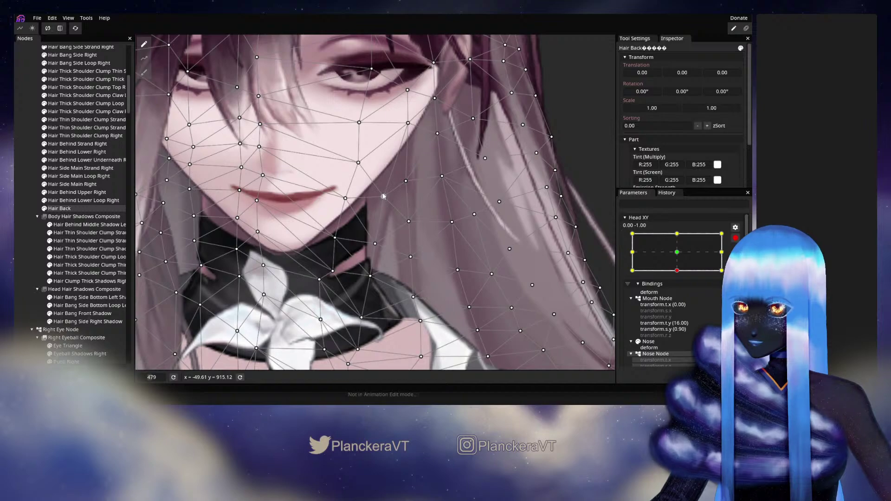
- Deselect Hair Back, leave keypoint editing and move Head XY sideways along -1.00 to check the hair behind the neck and jaw
left_click(24, 197)
scroll(477, 294, "down", 3)
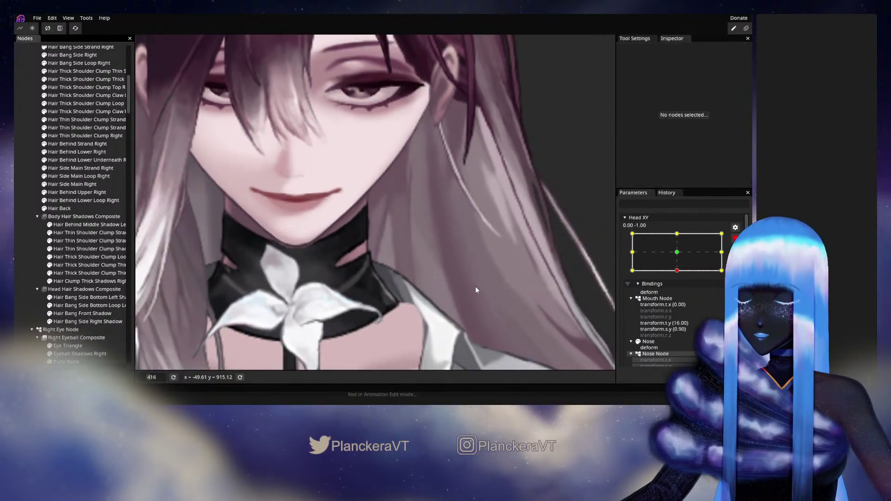
scroll(480, 284, "down", 5)
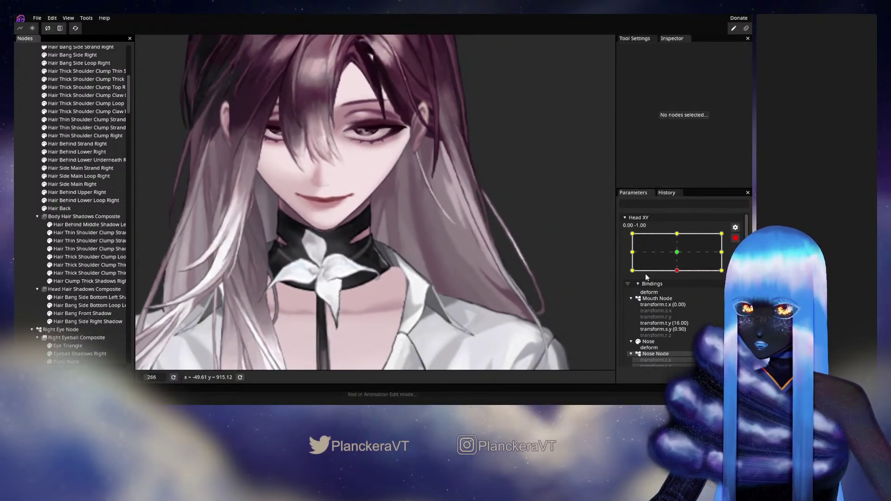
left_click(735, 240)
mouse_move(679, 293)
left_mouse_down()
mouse_move(681, 277)
mouse_move(687, 299)
left_mouse_up()
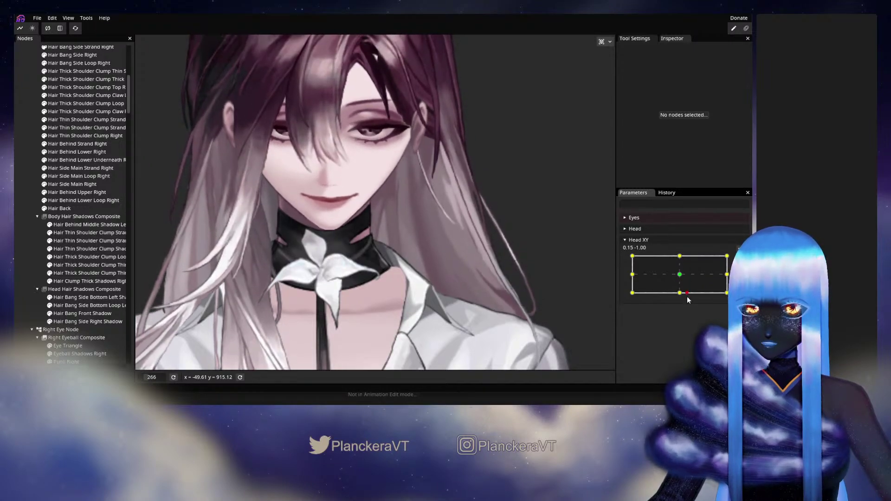
- Edit the 0.00, -1.00 keypoint and adjust the Hair Back vertices in the strands just beside the chin and neck
left_click(740, 260)
scroll(338, 236, "up", 4)
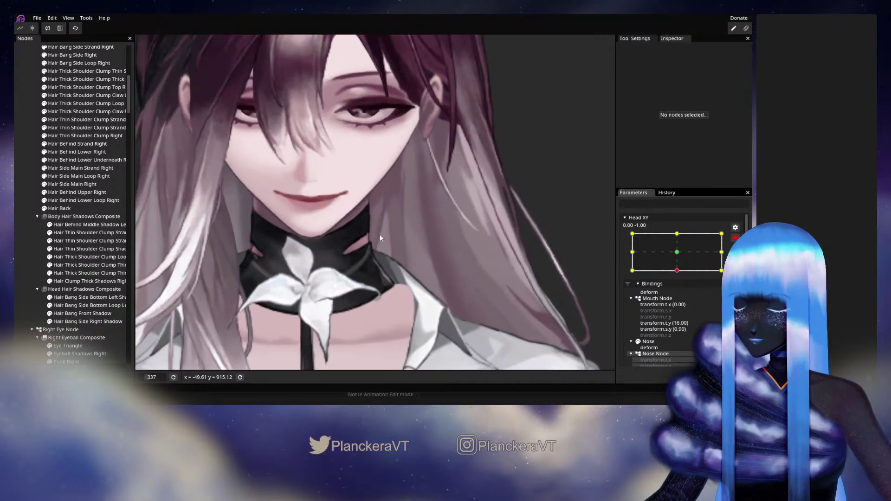
left_click(59, 209)
scroll(400, 188, "up", 1)
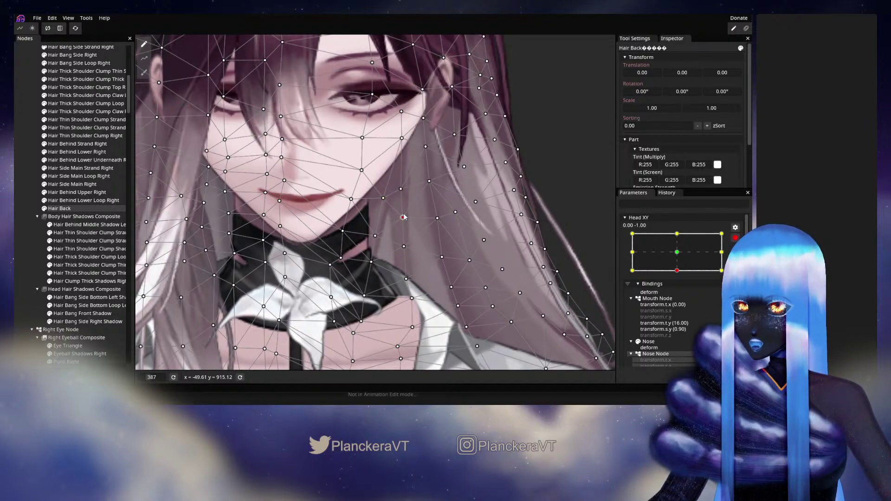
- Deselect Hair Back, leave keypoint editing and move Head XY around 0.00, -1.00 to check the back hair against the whole head
left_click(70, 208, "ctrl")
scroll(487, 285, "down", 3)
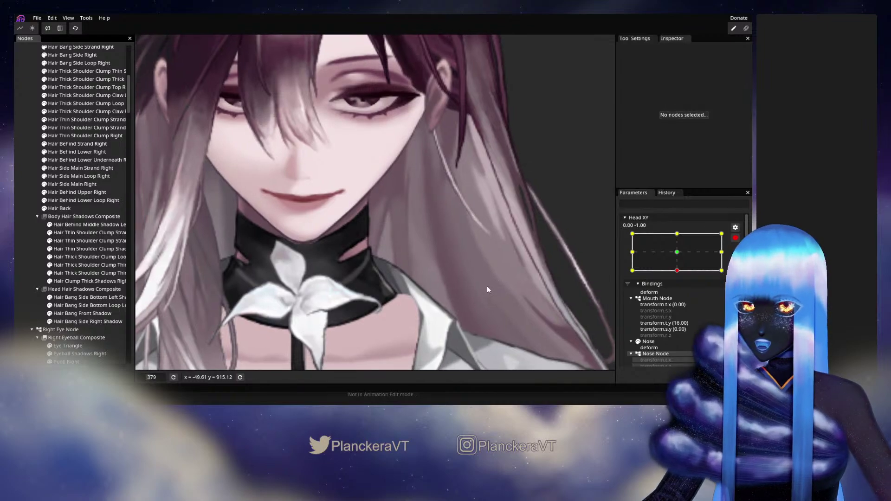
scroll(488, 277, "down", 4)
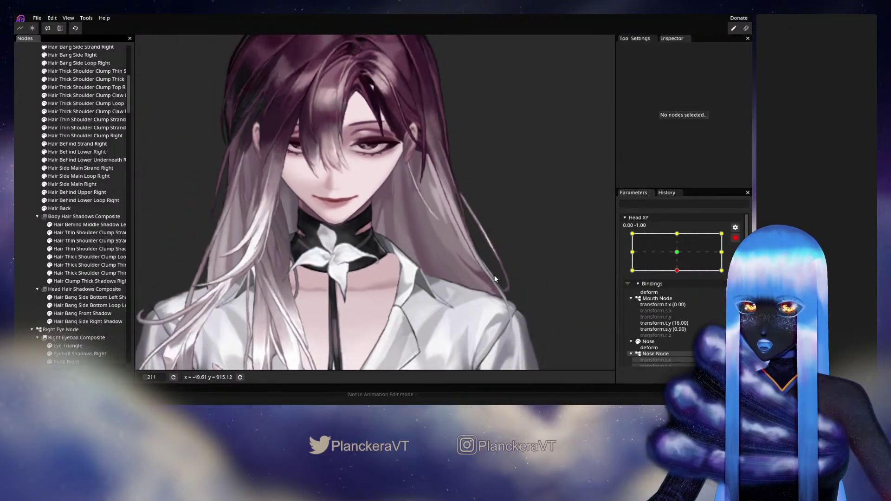
left_click(735, 237)
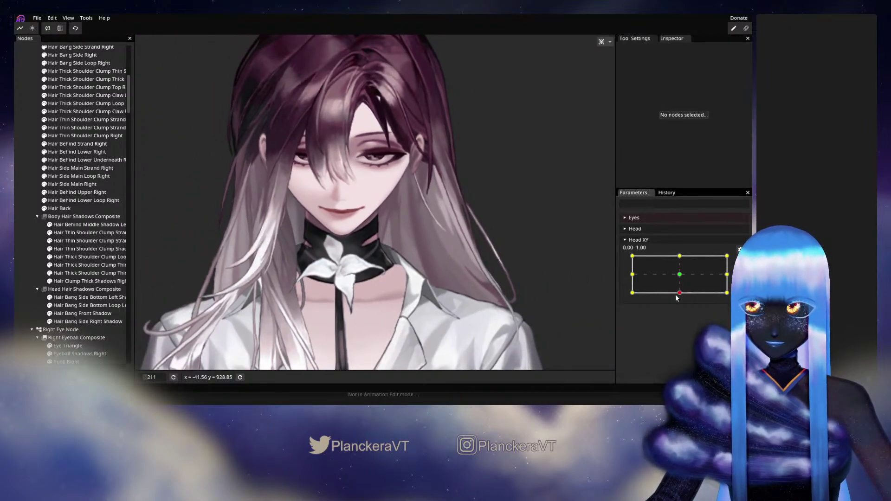
mouse_move(677, 295)
left_mouse_down()
mouse_move(682, 271)
mouse_move(684, 295)
left_mouse_up()
- Edit the 0.00, -1.00 keypoint and adjust the Hair Back vertices in the strands beside the jaw
scroll(375, 268, "up", 5)
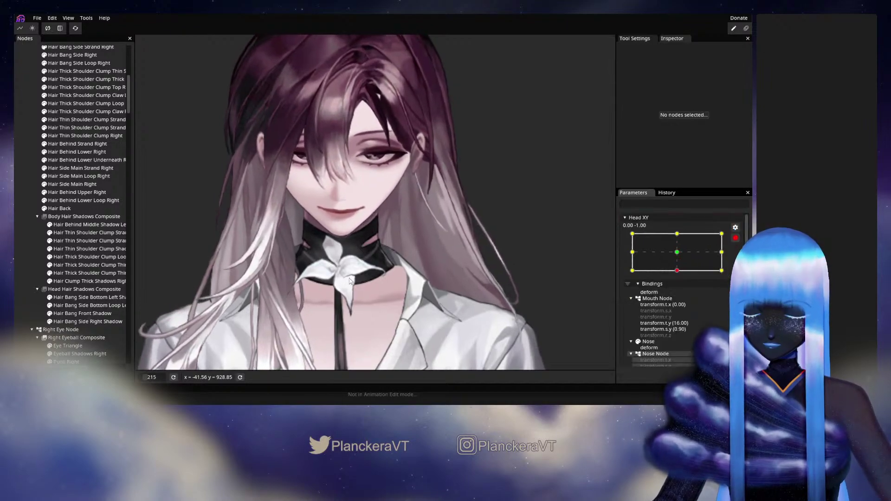
scroll(374, 272, "up", 3)
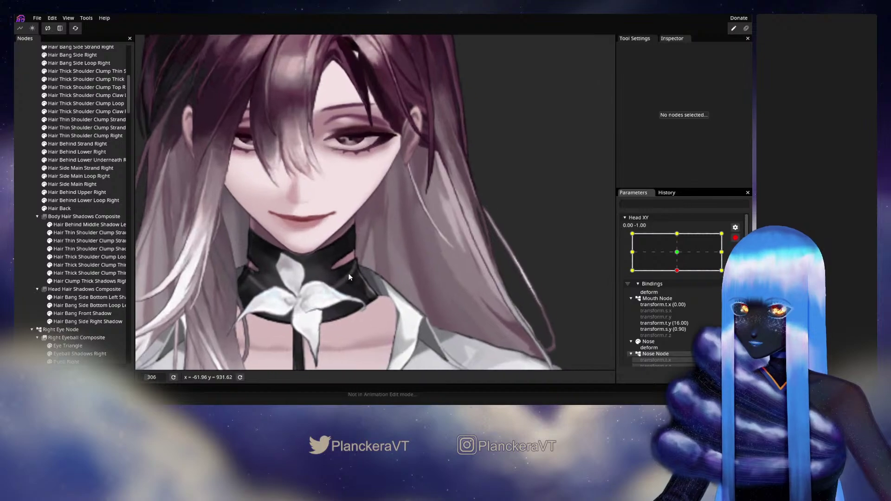
left_click(59, 209)
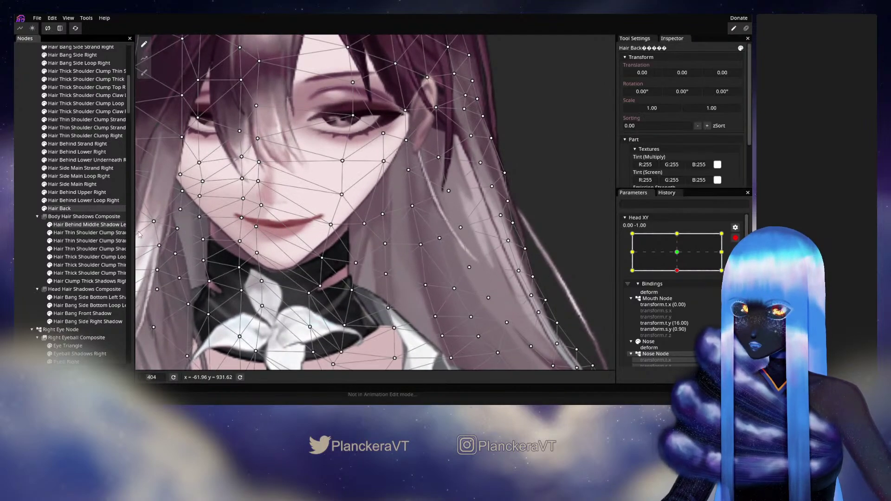
scroll(397, 285, "up", 2)
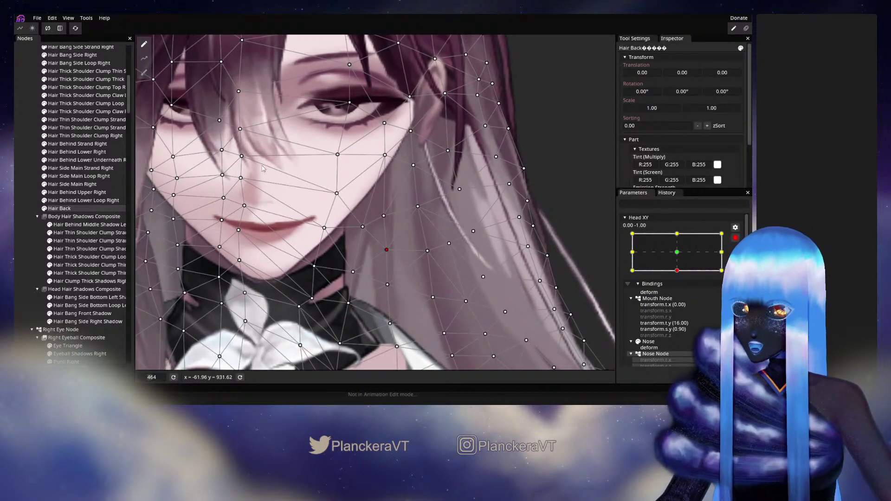
left_click(387, 250)
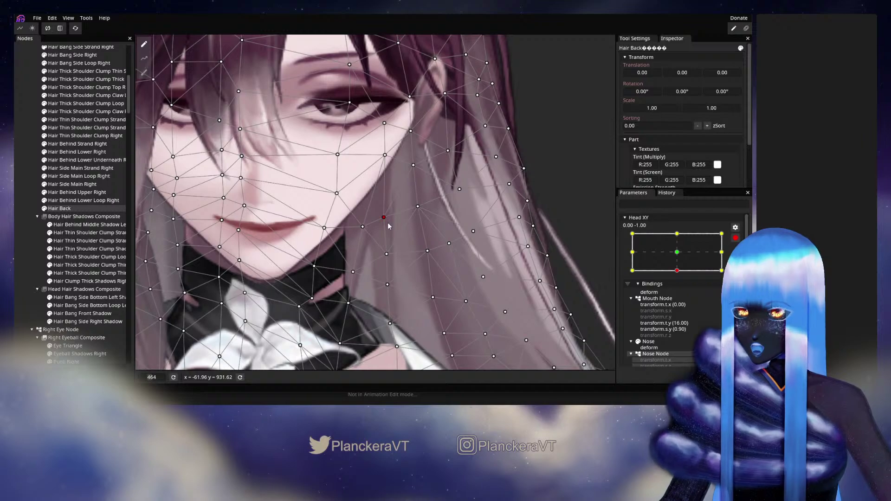
- Deselect Hair Back, leave keypoint editing and move Head XY slightly around 0.00, -1.00 to check the hair beside the jaw
left_click(27, 213)
scroll(471, 259, "down", 2)
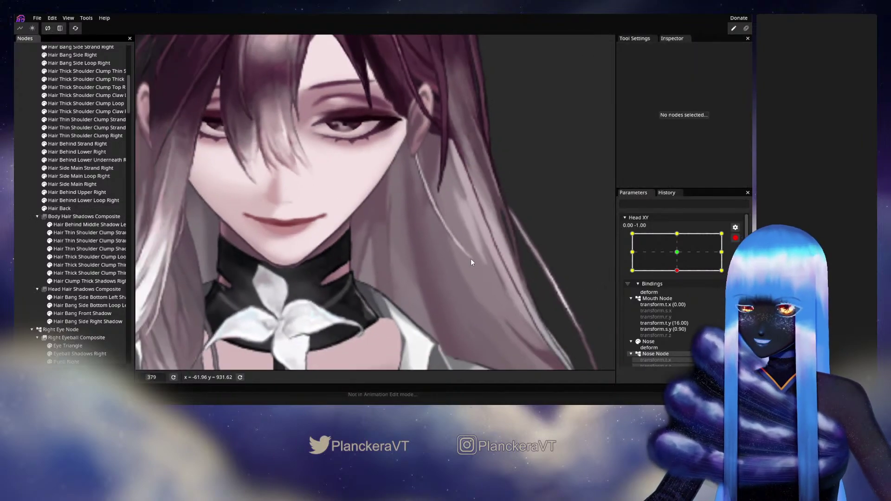
scroll(471, 263, "down", 3)
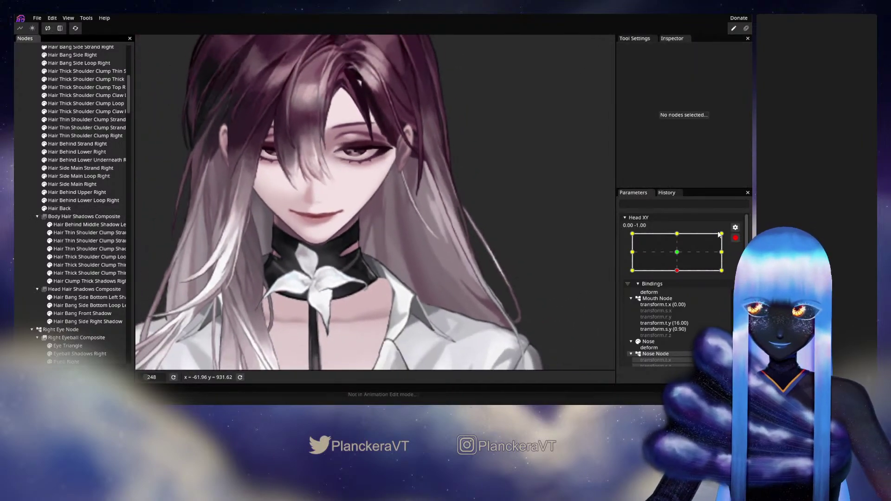
left_click(735, 238)
mouse_move(680, 294)
left_mouse_down()
mouse_move(678, 278)
mouse_move(679, 293)
left_mouse_up()
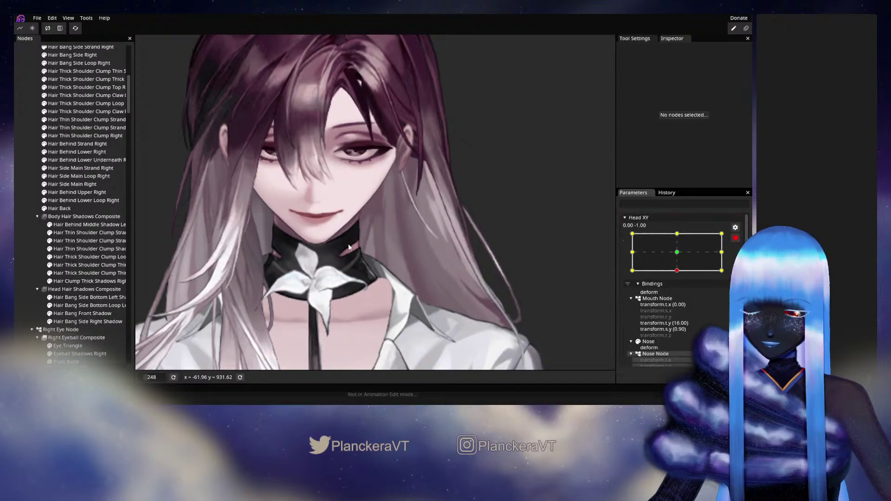
- Edit the 0.00, -1.00 keypoint and adjust the Hair Back vertices from the cheek down to the jaw
scroll(348, 243, "up", 5)
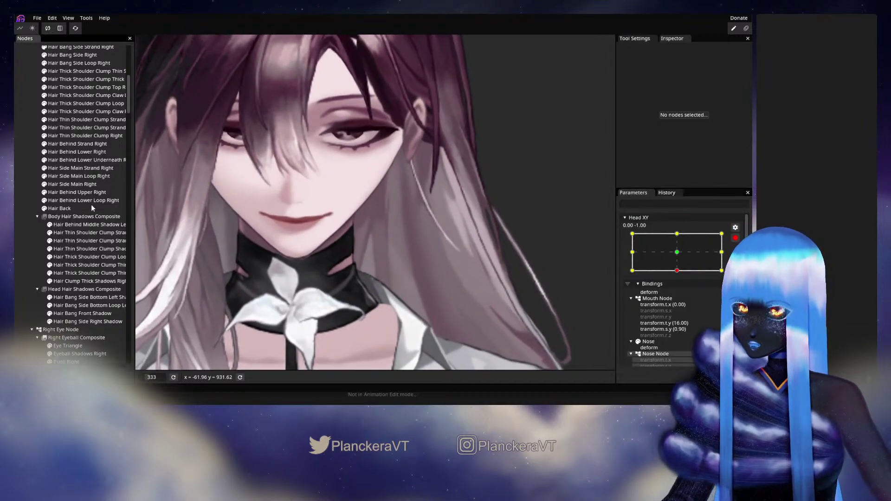
left_click(91, 206)
scroll(436, 247, "up", 2)
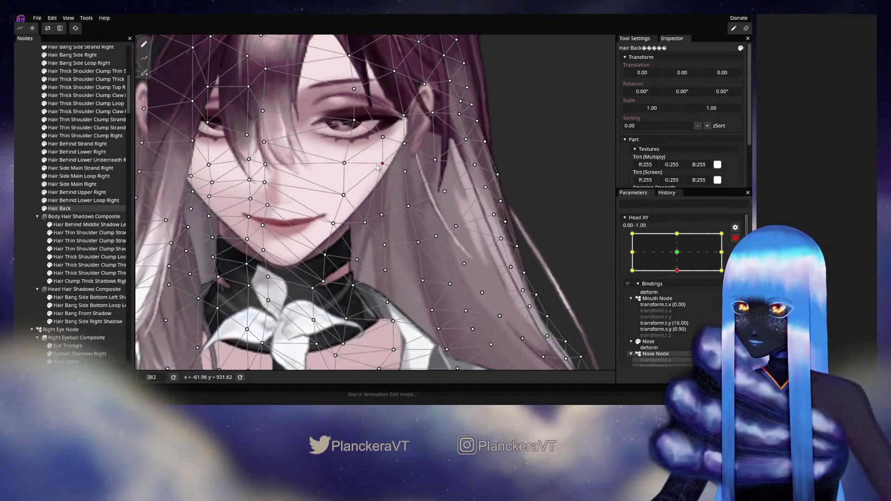
- Deselect Hair Back, leave keypoint editing and move Head XY sideways along -1.00 to check the hair behind the cheek
left_click(16, 183)
scroll(453, 258, "down", 2)
scroll(454, 258, "down", 5)
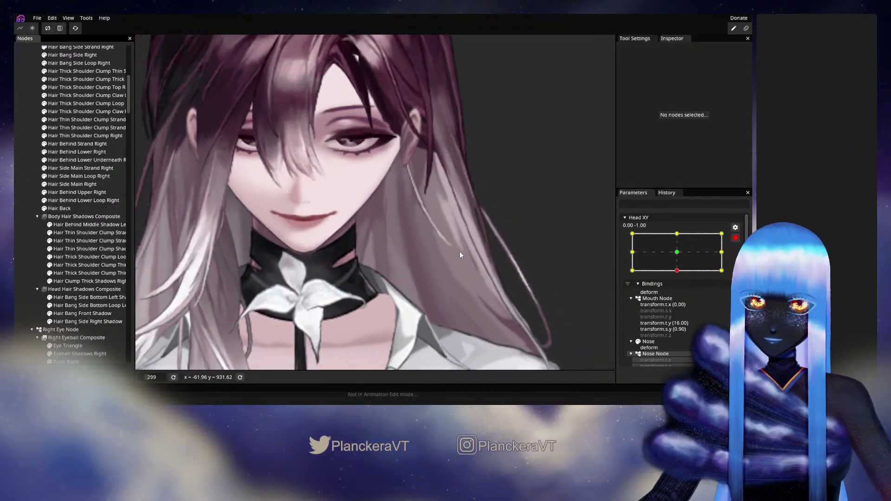
left_click(735, 238)
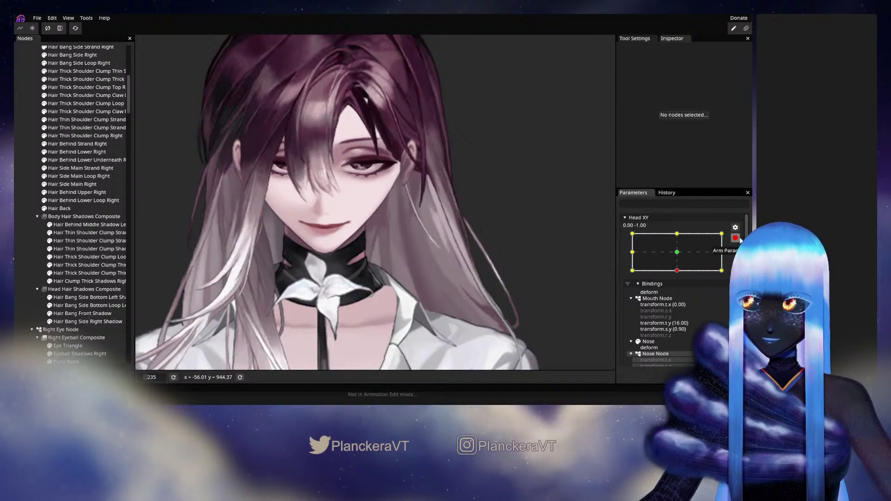
mouse_move(680, 293)
left_mouse_down()
mouse_move(678, 273)
mouse_move(681, 298)
left_mouse_up()
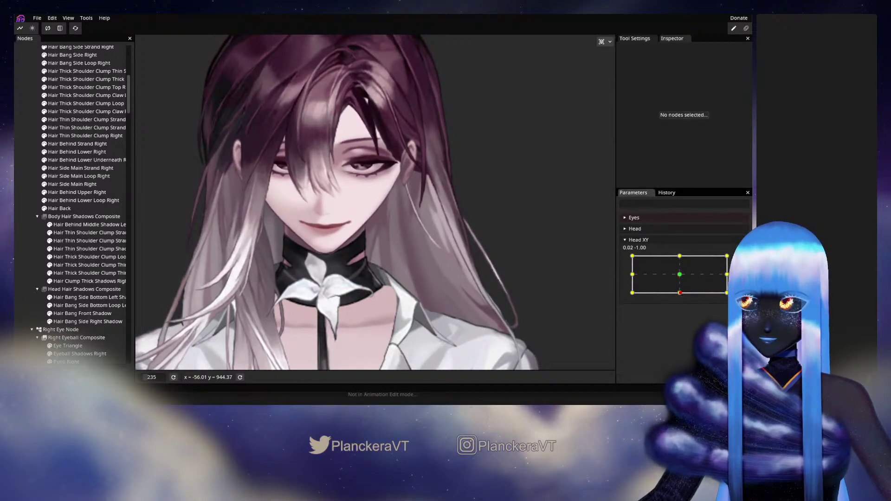
- Edit the 0.00, -1.00 keypoint and adjust the Hair Back vertices behind the cheek below the ear
left_click(735, 261)
scroll(386, 197, "up", 4)
left_click_drag(399, 196, 388, 235)
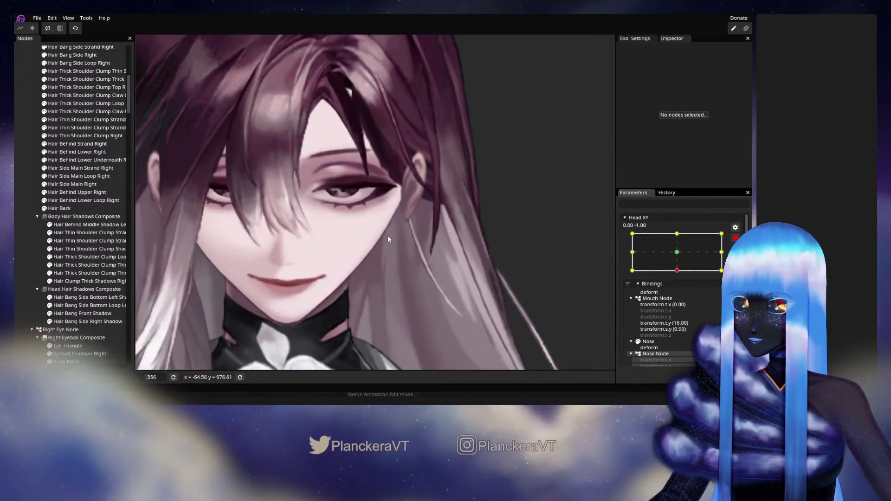
left_click(60, 209)
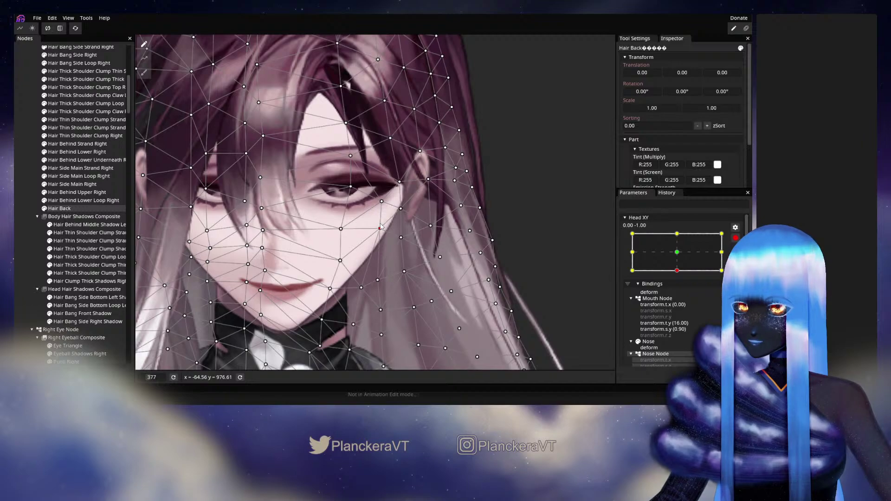
- Deselect Hair Back, leave keypoint editing and move Head XY around 0.00, -1.00 to check the back hair below the ear
left_click(30, 207)
scroll(447, 254, "down", 4)
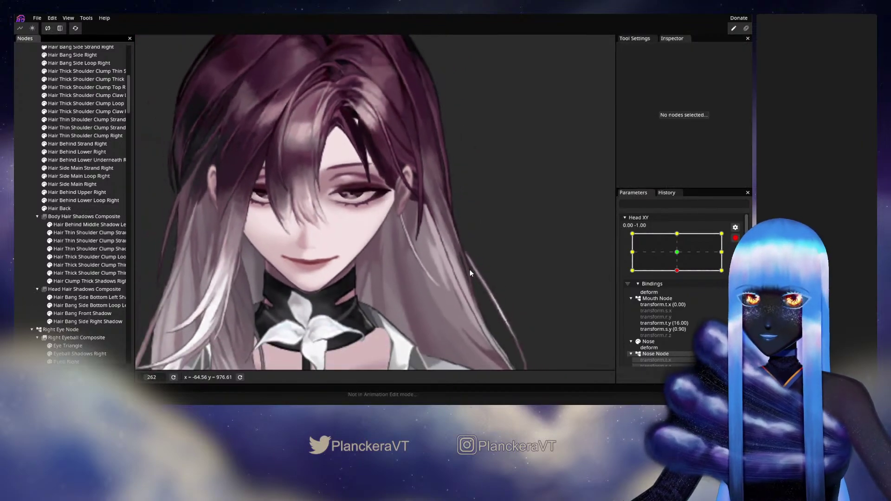
left_click_drag(481, 253, 490, 228)
scroll(542, 259, "down", 1)
left_click(736, 239)
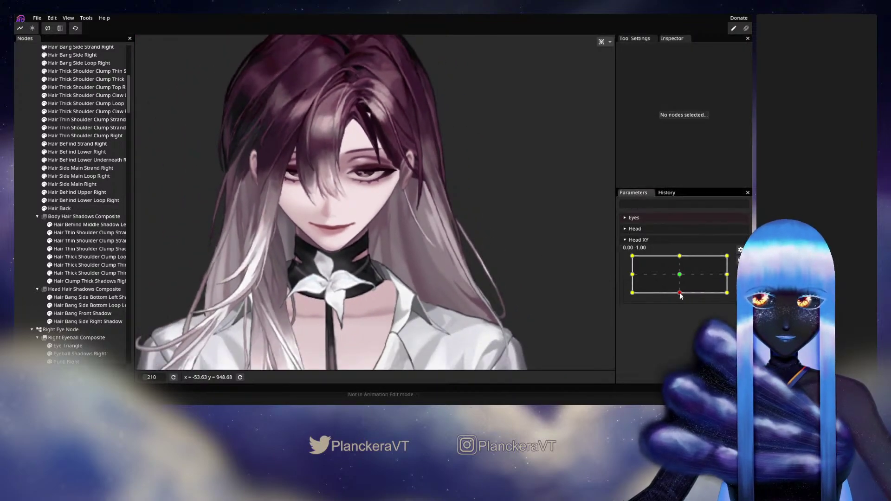
mouse_move(679, 294)
left_mouse_down()
mouse_move(679, 270)
mouse_move(680, 292)
left_mouse_up()
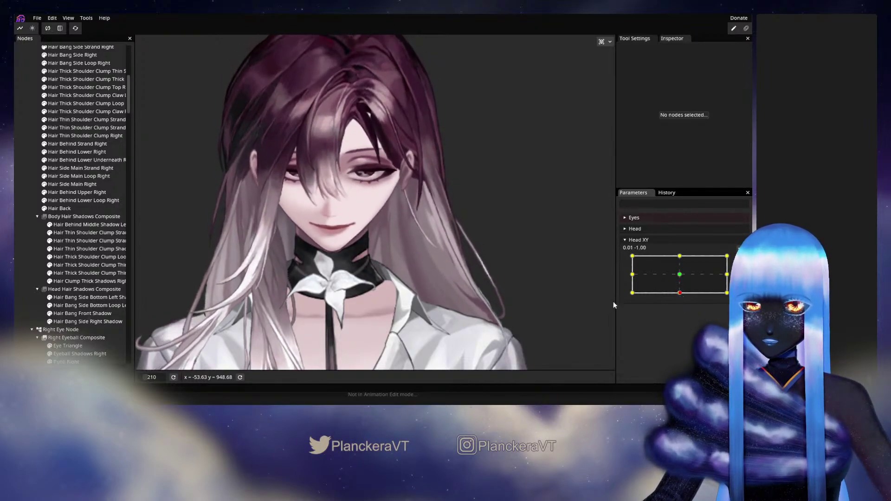
- Edit the 0.00, -1.00 keypoint and adjust the Hair Back vertices in the strands beside the neck and above the collar
scroll(484, 222, "up", 5)
left_click_drag(410, 211, 405, 237)
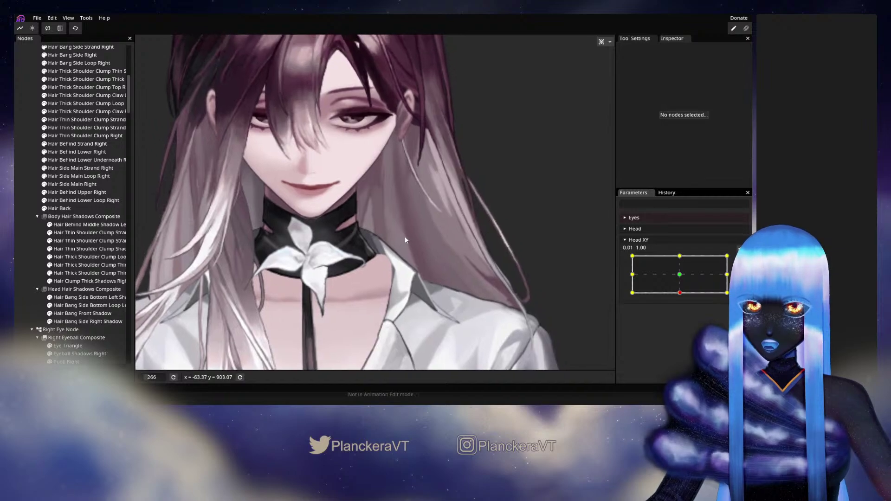
scroll(404, 237, "up", 3)
left_click(740, 260)
scroll(358, 268, "up", 3)
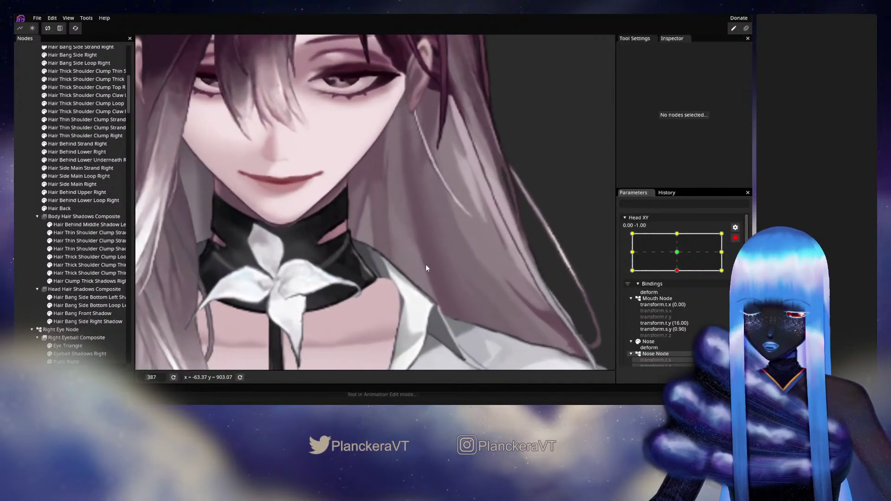
left_click(359, 268)
scroll(366, 255, "down", 1)
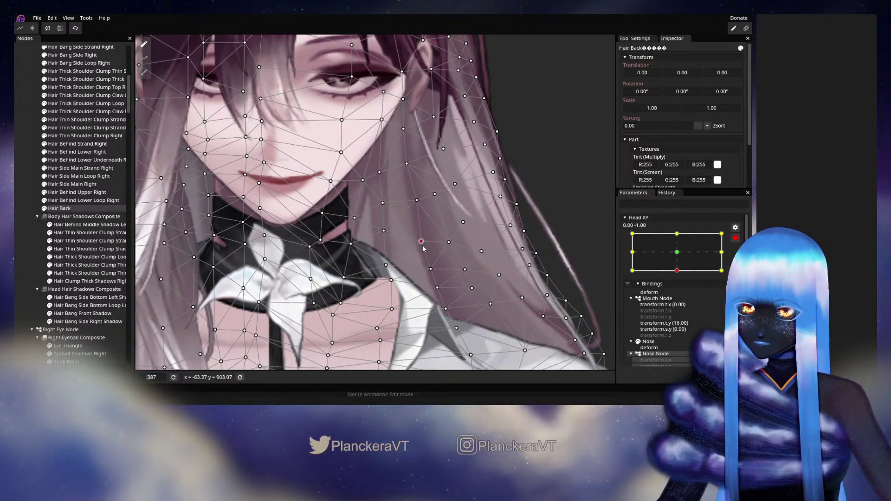
- Deselect Hair Back, leave keypoint editing and move Head XY sideways along -1.00 to check the back hair against the whole head
left_click(20, 196)
scroll(461, 255, "down", 4)
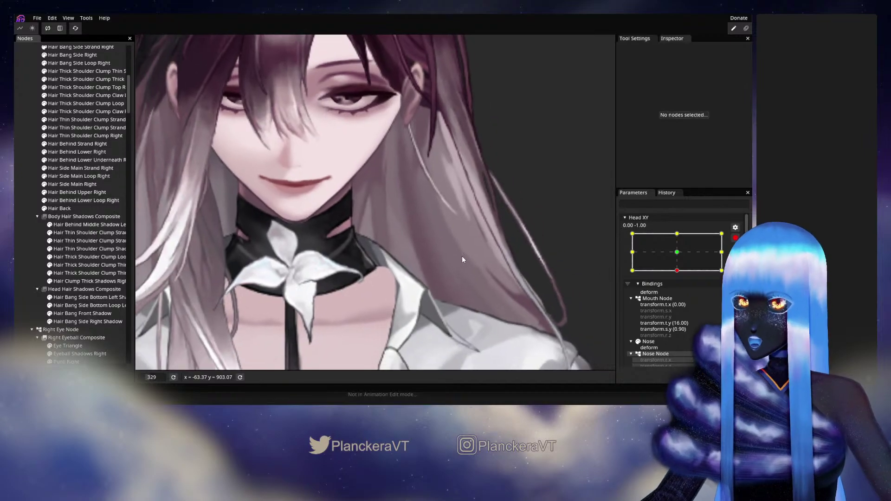
left_click_drag(454, 248, 459, 277)
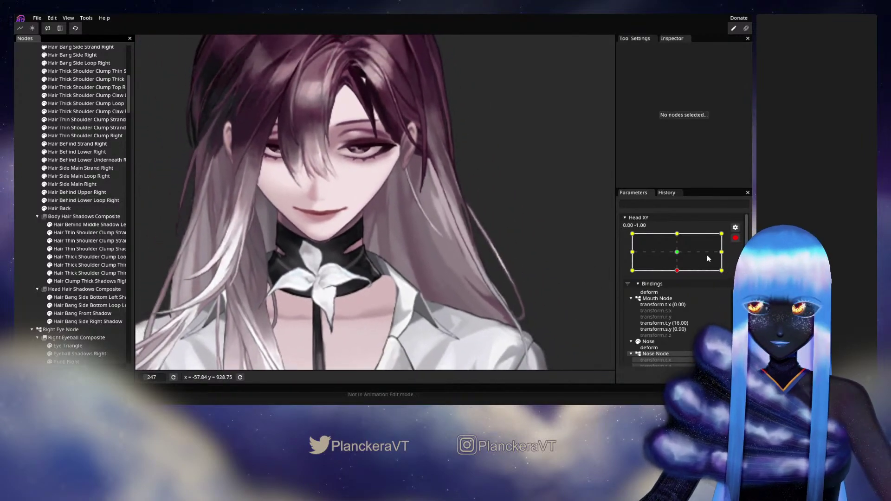
left_click(735, 237)
mouse_move(680, 293)
left_mouse_down()
mouse_move(680, 275)
mouse_move(683, 298)
left_mouse_up()
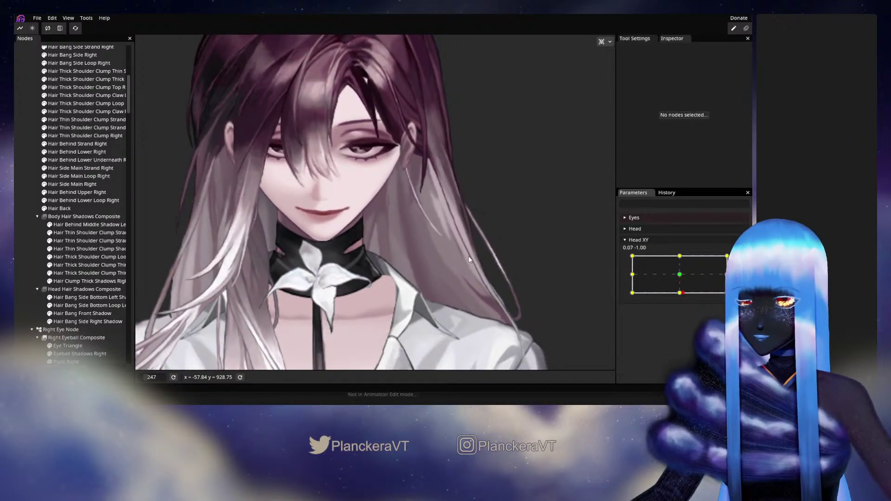
scroll(473, 260, "down", 3)
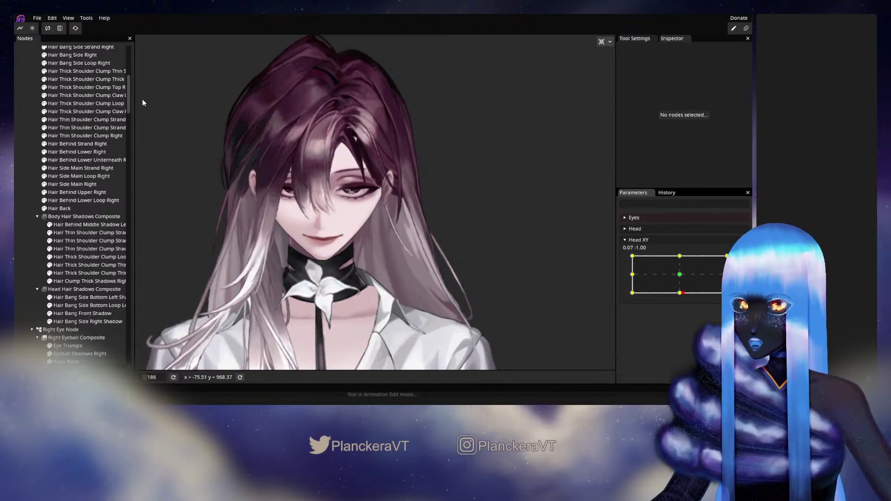
- Save the project
left_click(37, 18)
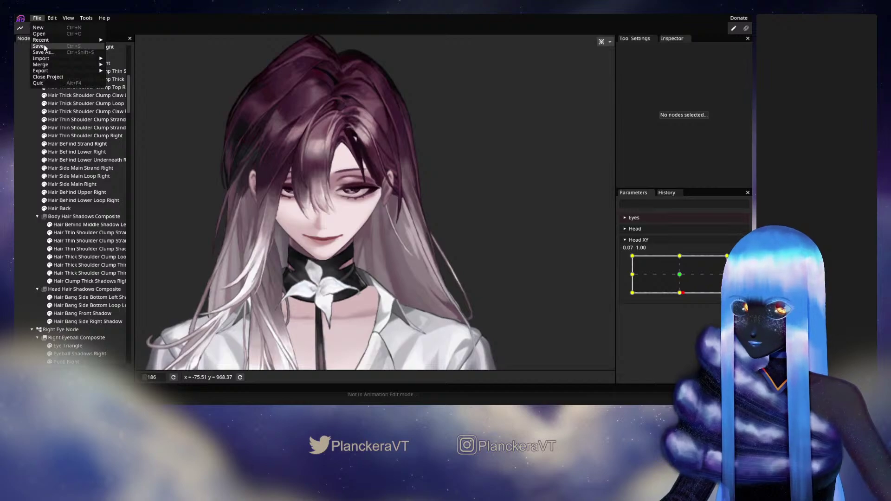